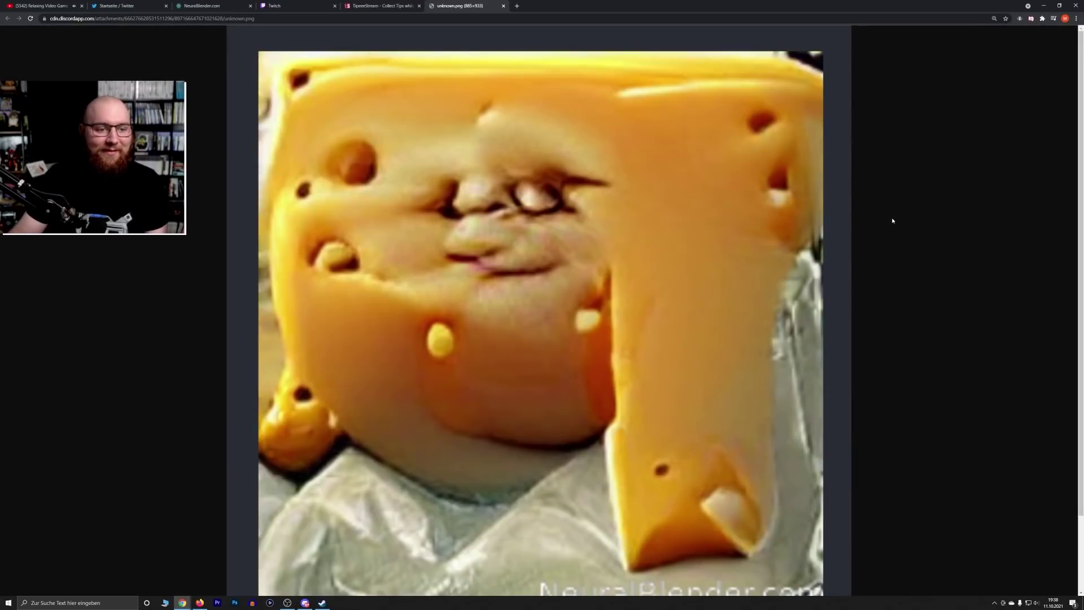
Zoom the fat cheese image out and back in so its caption shows
key(ctrl+minus)
key(ctrl+plus)
key(ctrl+plus)
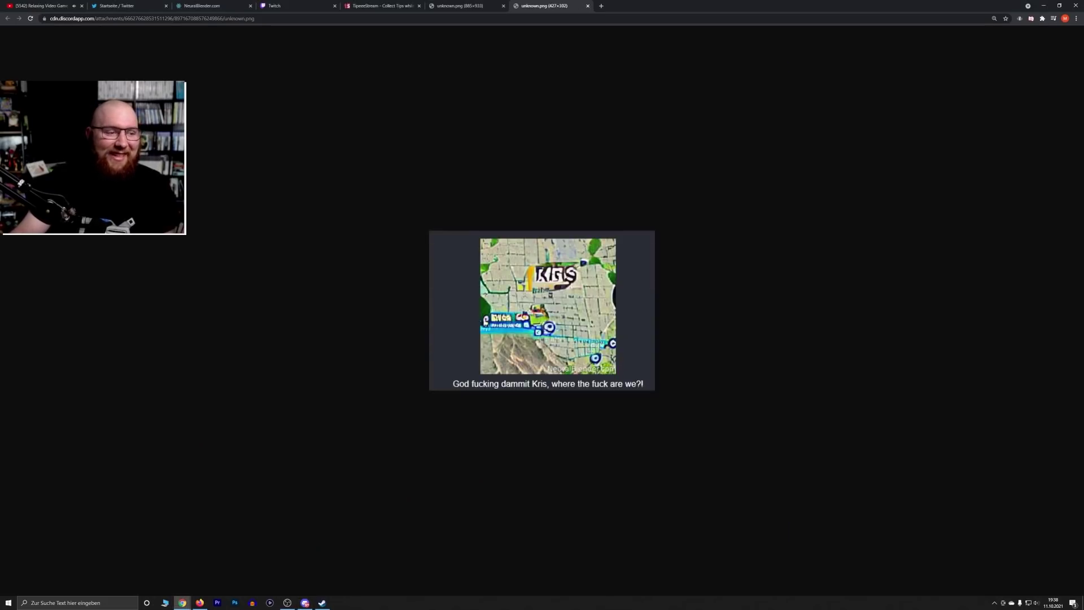
Enlarge the Kris map image to 300% for a closer look
key(ctrl+plus)
key(ctrl+plus)
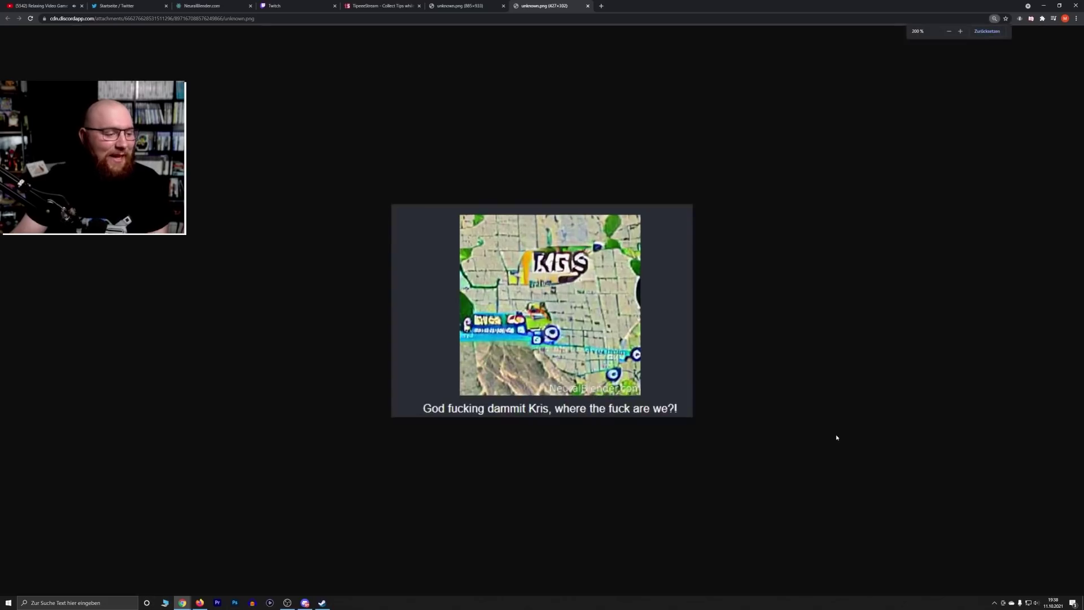
key(ctrl+plus)
key(ctrl+plus)
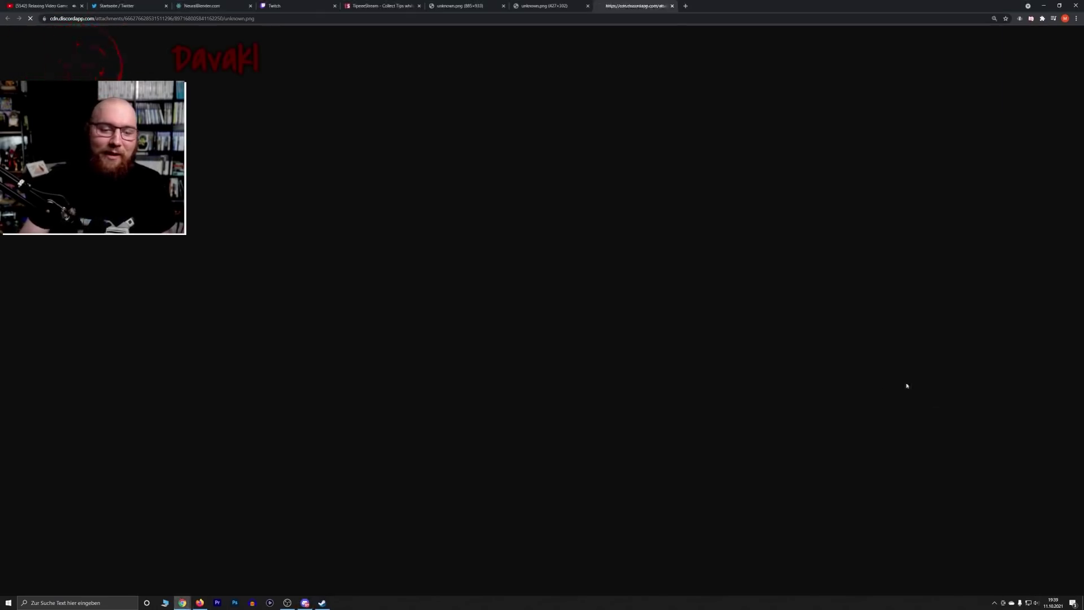
Look over the purple Fortnite-style image, then find the comfortable dream scape link in Discord
scroll(1028, 392, down, 2)
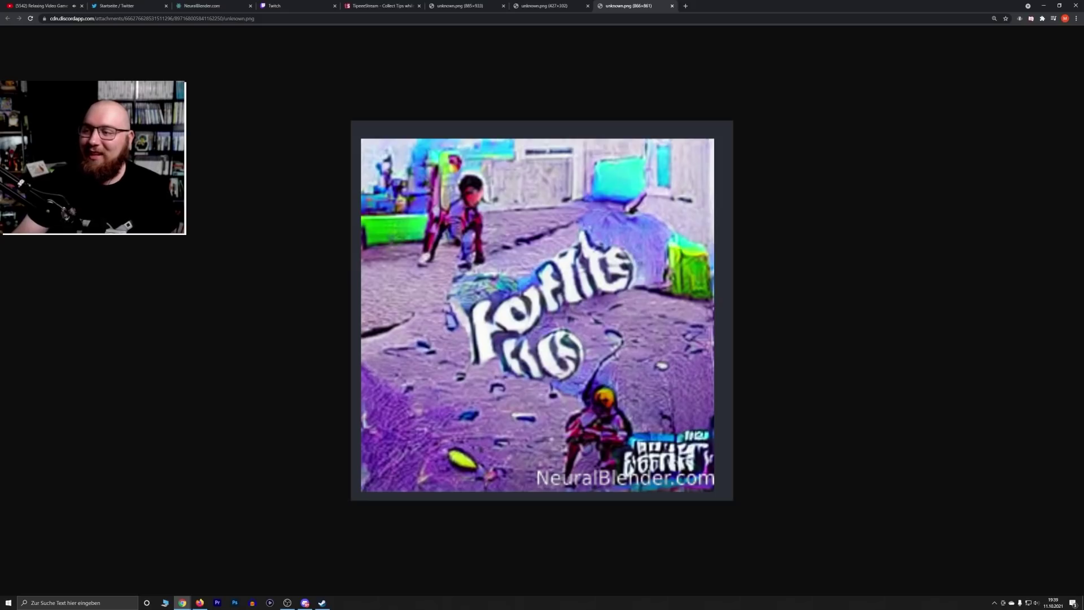
key(alt+Tab)
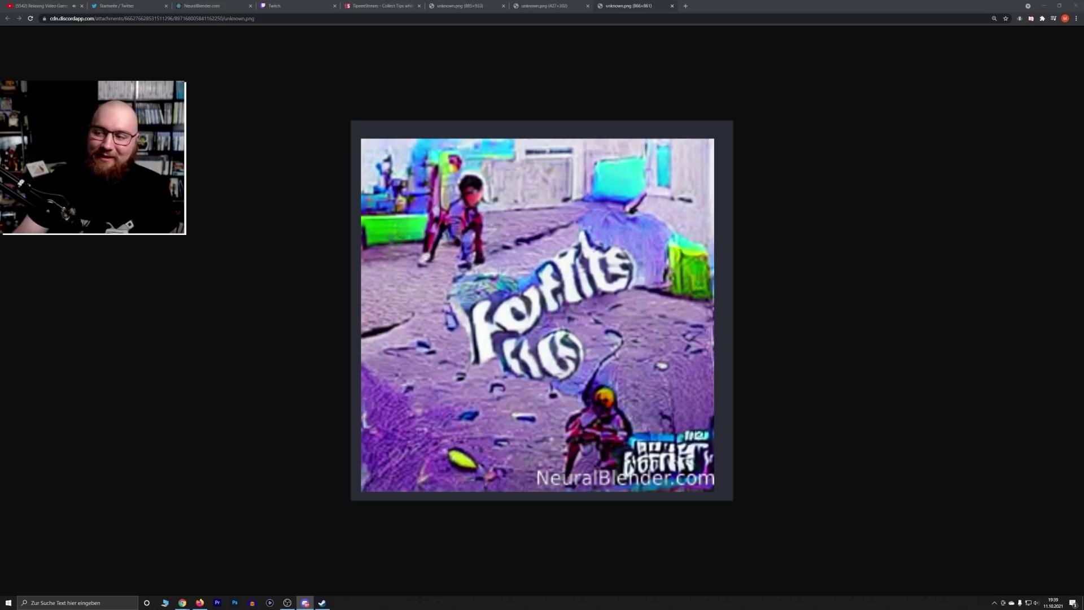
scroll(946, 380, up, 4)
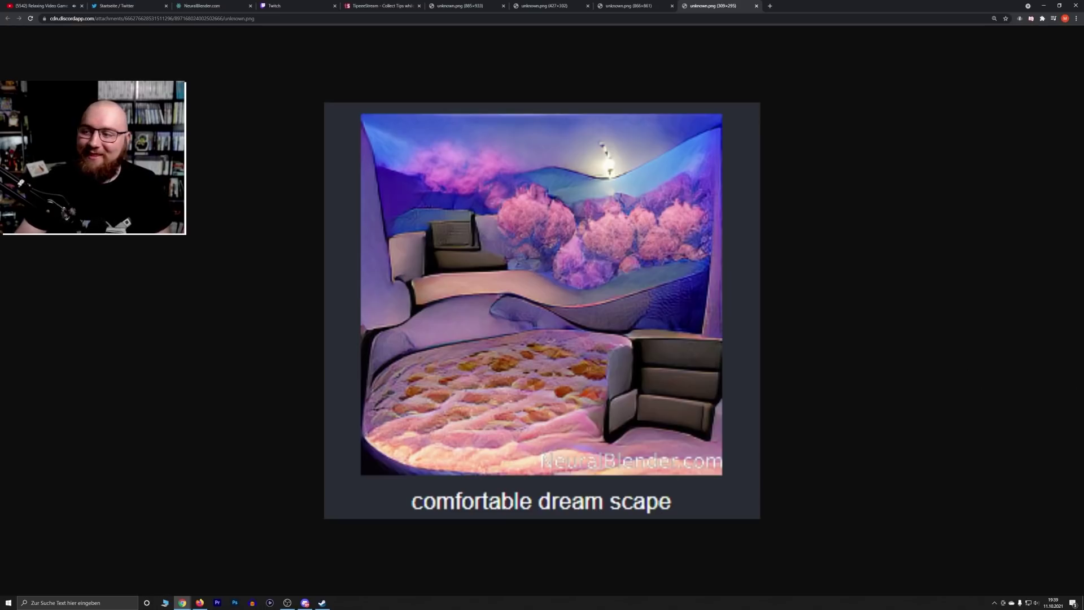
Switch to Discord to get the cola bottle luigi image link
key(alt+Tab)
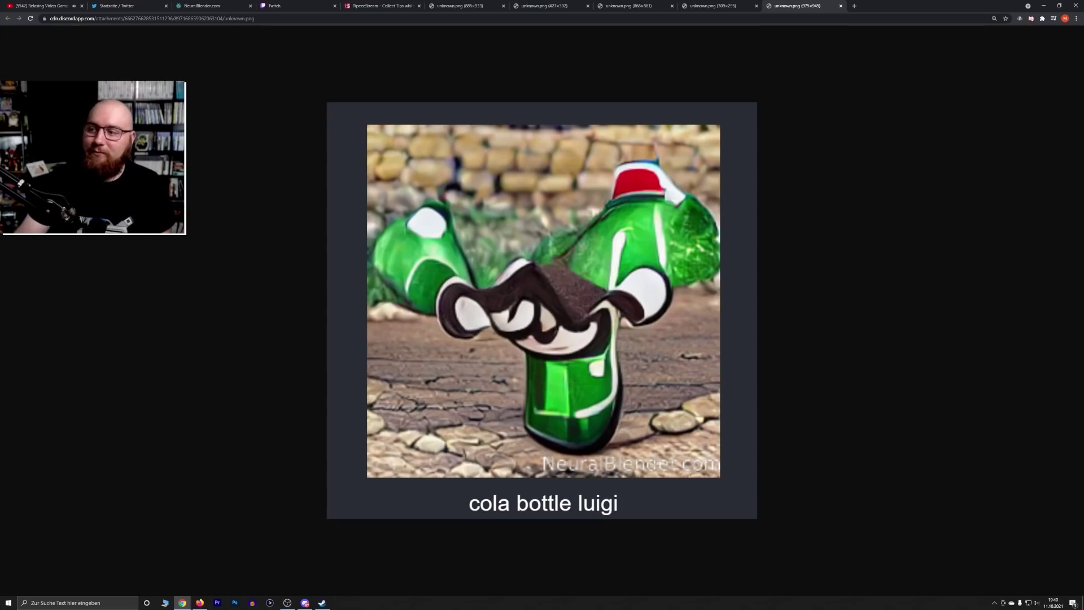
Switch to Discord to get the Nintendo Power Delight image link
key(alt+Tab)
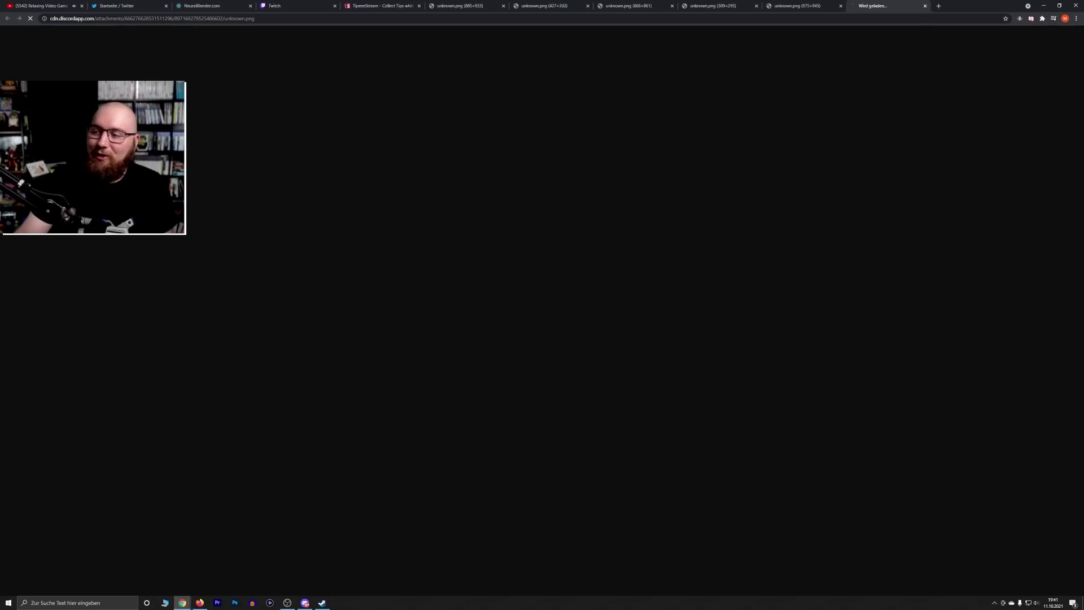
Go back to the cola bottle luigi tab and scroll through its close-up
scroll(837, 400, up, 6)
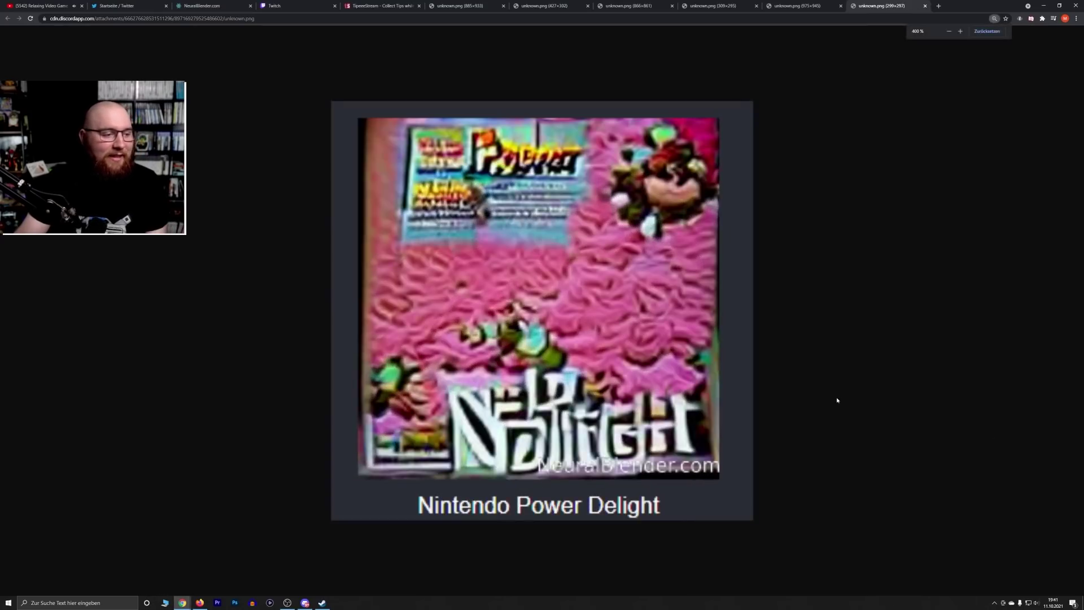
scroll(839, 399, down, 1)
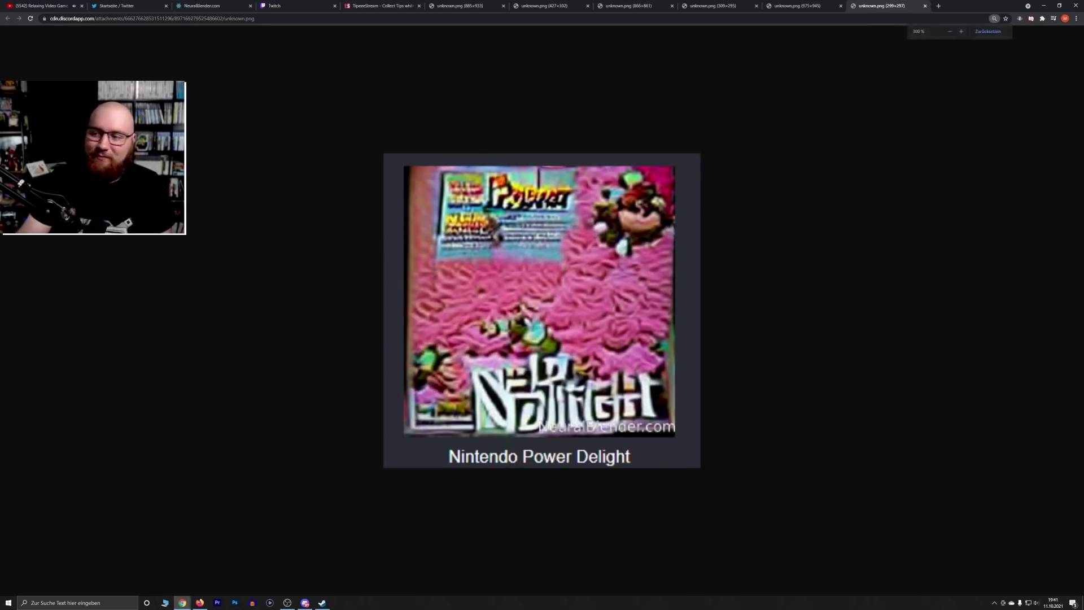
key(alt+Tab)
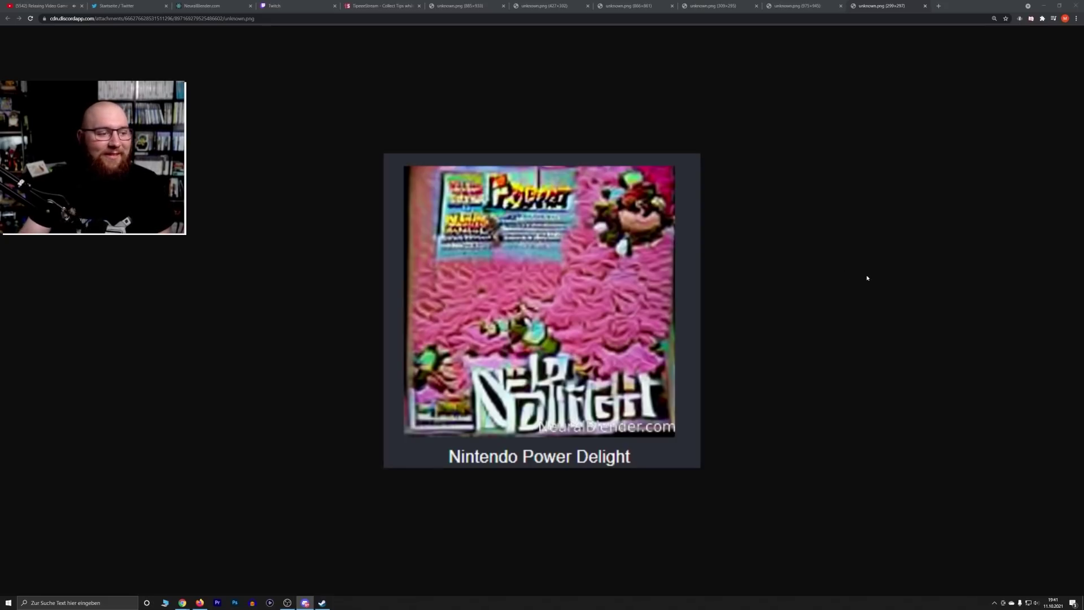
key(ctrl+shift+Tab)
scroll(463, 264, down, 4)
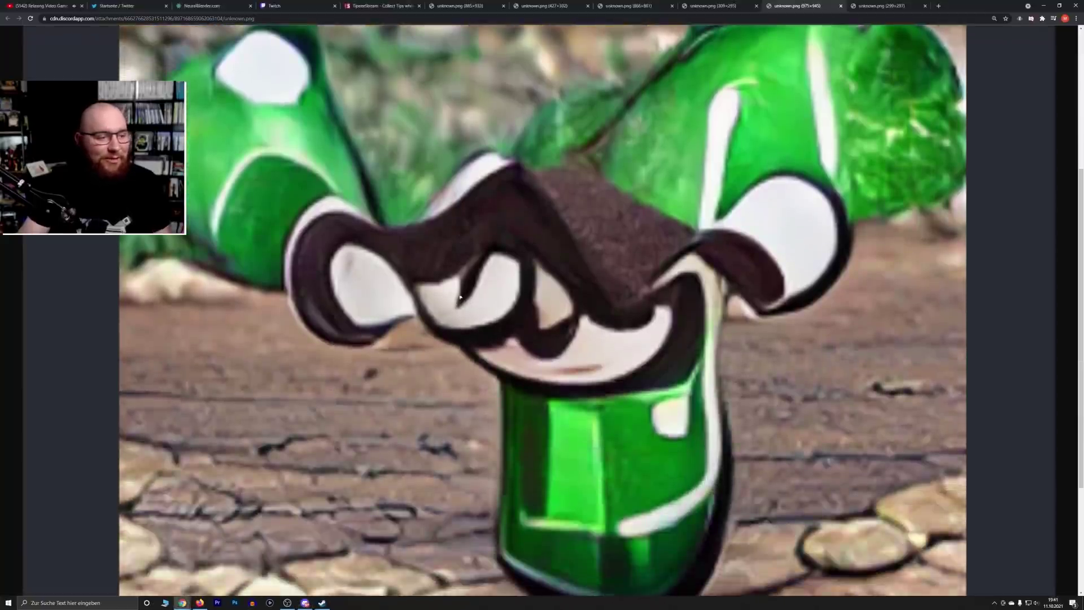
scroll(683, 162, up, 2)
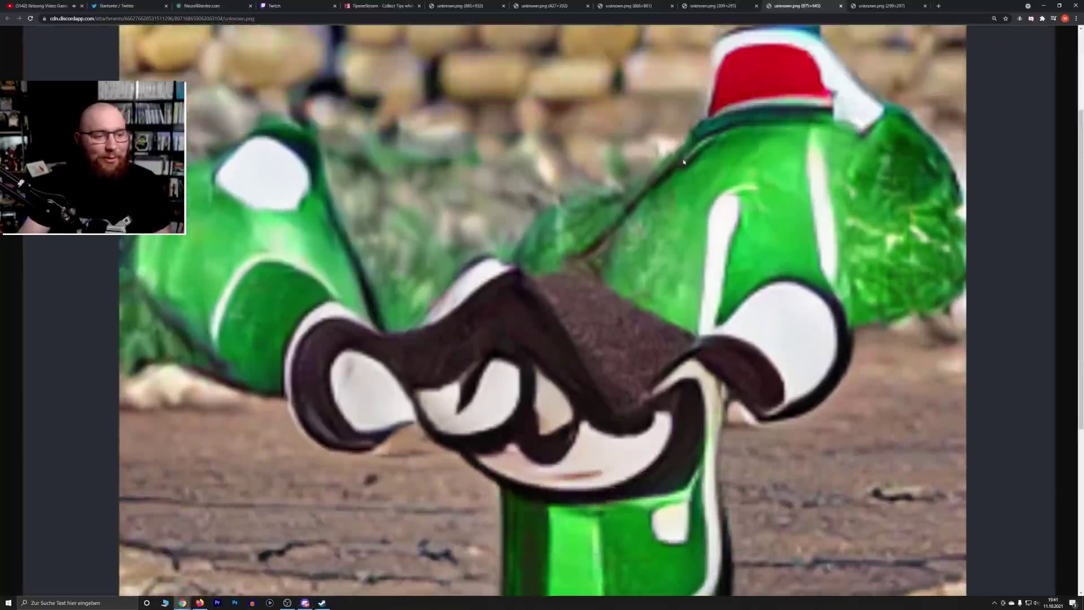
scroll(537, 359, down, 1)
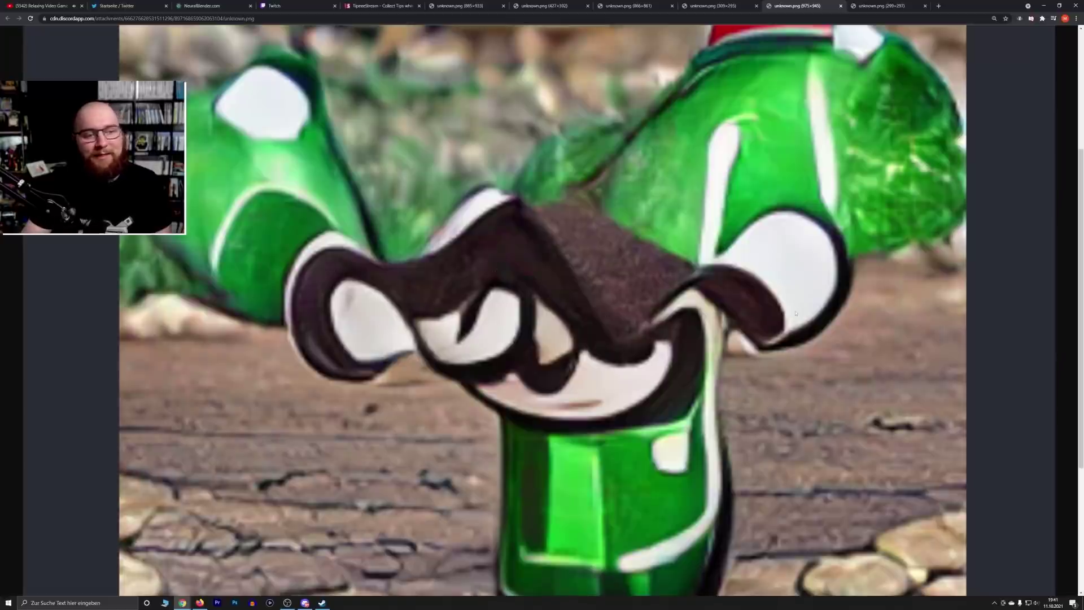
Return to the Nintendo Power Delight tab, then find the red car beach ocean link in Discord
click(869, 5)
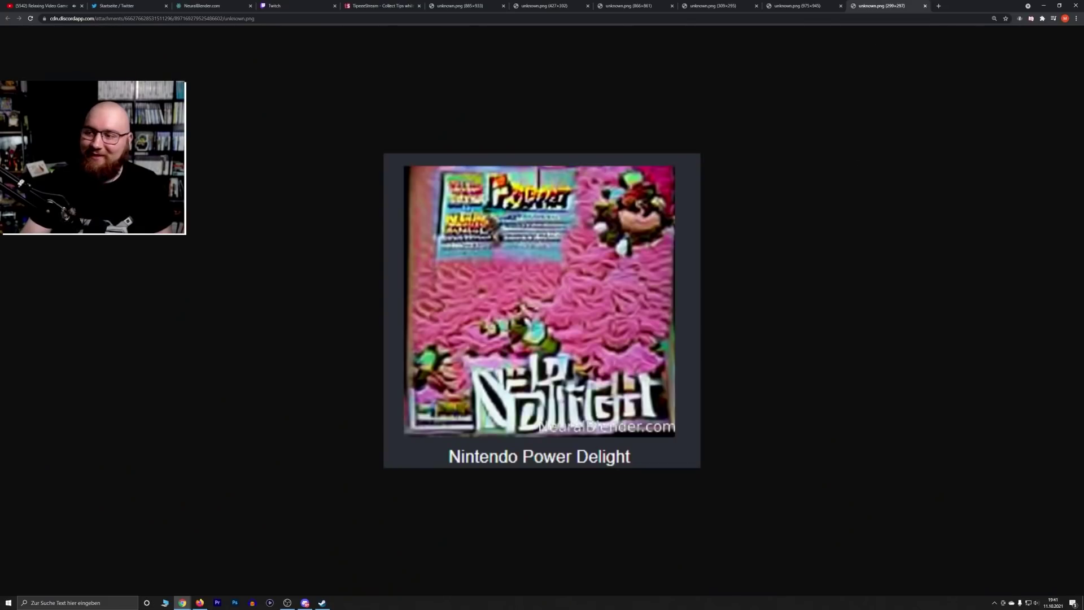
key(alt+Tab)
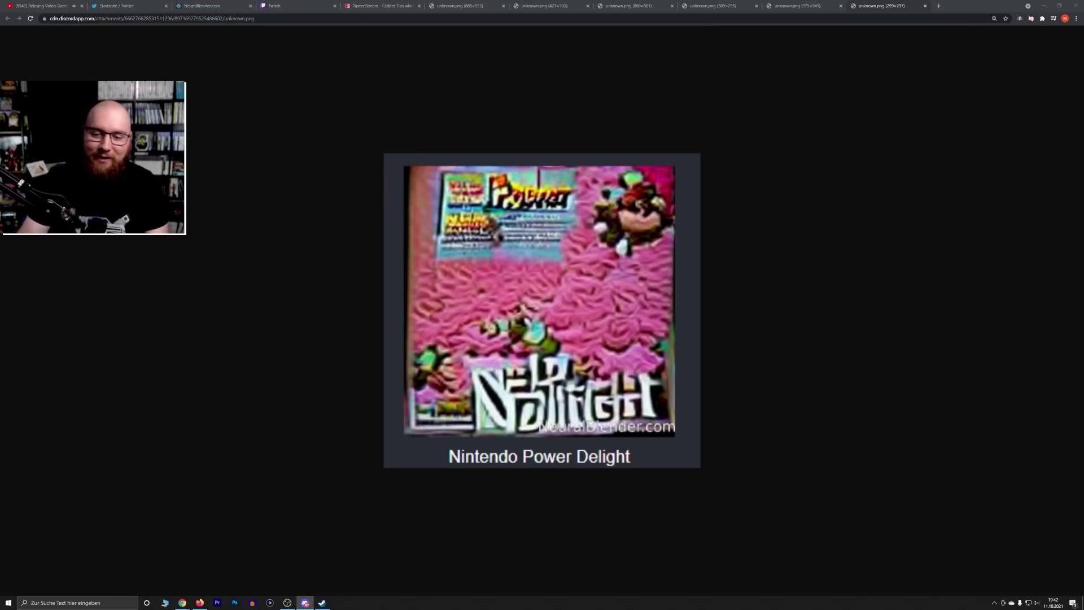
scroll(895, 392, down, 4)
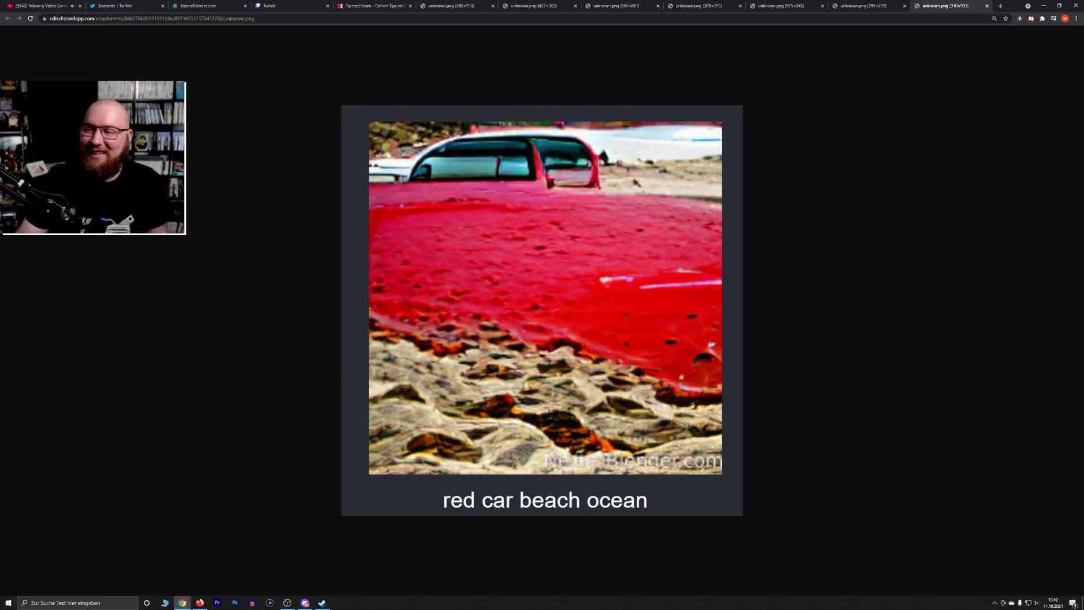
Switch to Discord and scroll to the Dark Souls image link
key(alt+Tab)
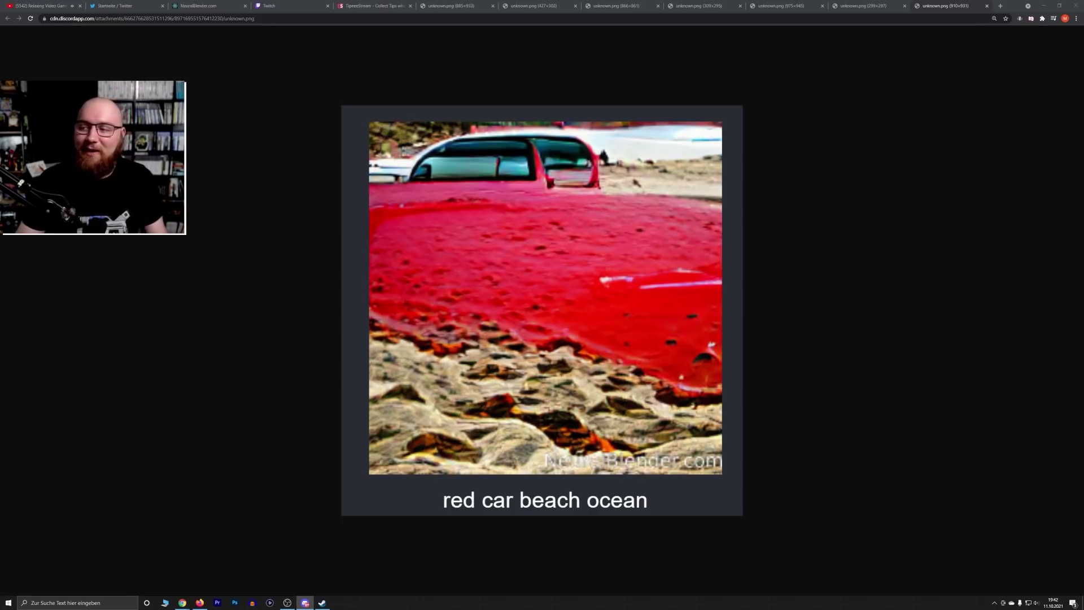
scroll(793, 382, up, 5)
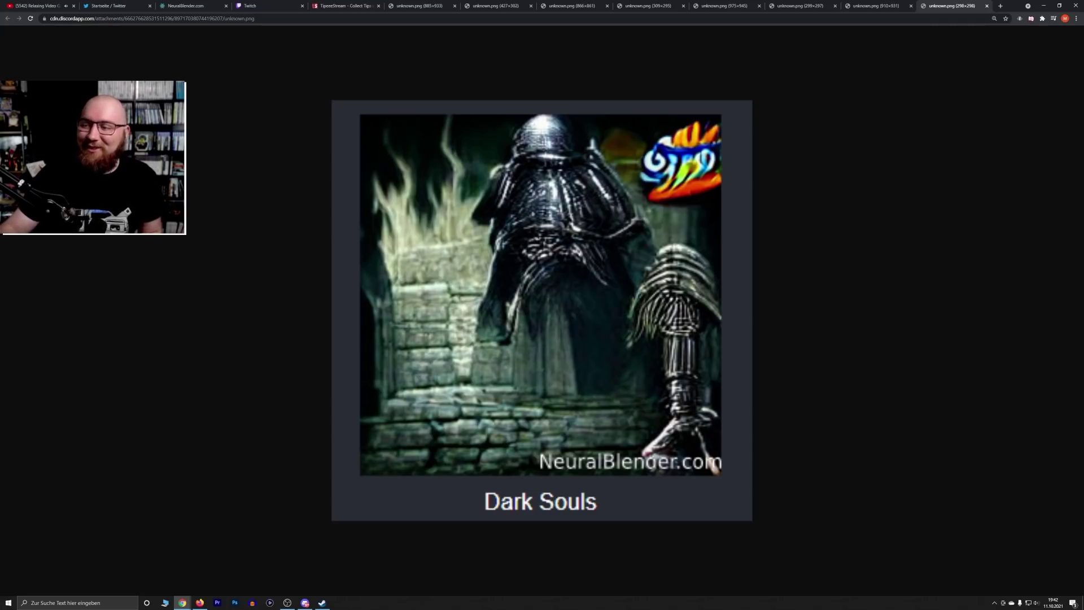
Close every extra unknown.png image tab, leaving the NeuralBlender Create Art page
key(alt+Tab)
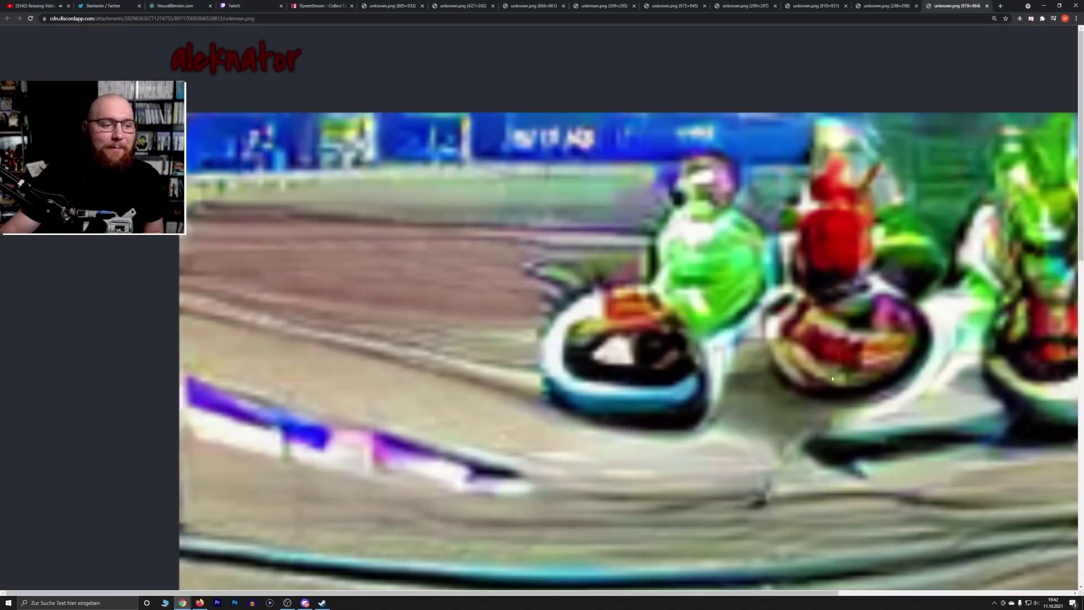
scroll(833, 377, down, 2)
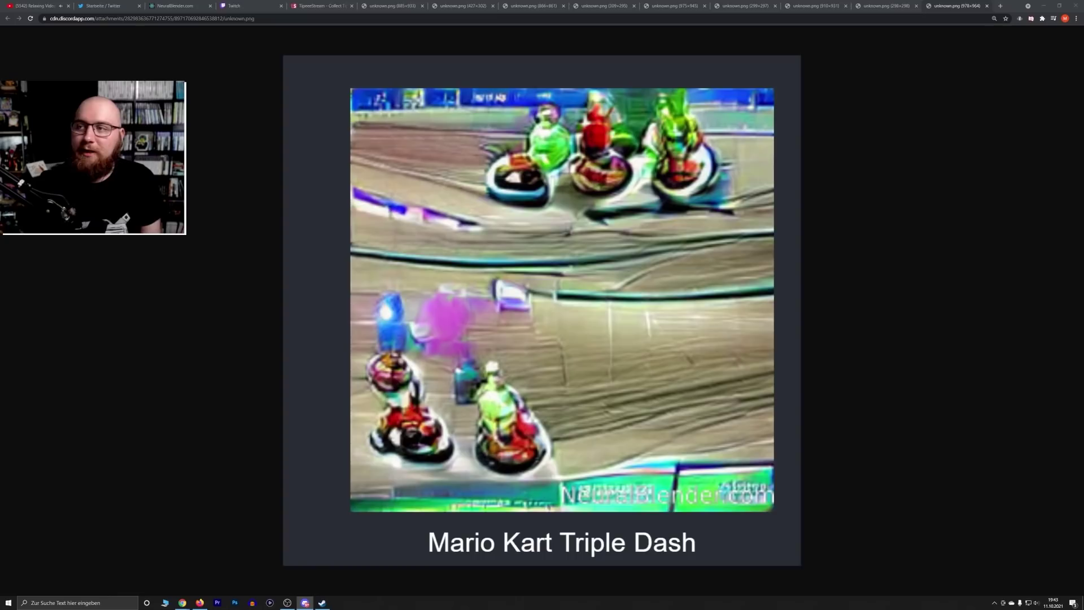
click(421, 4)
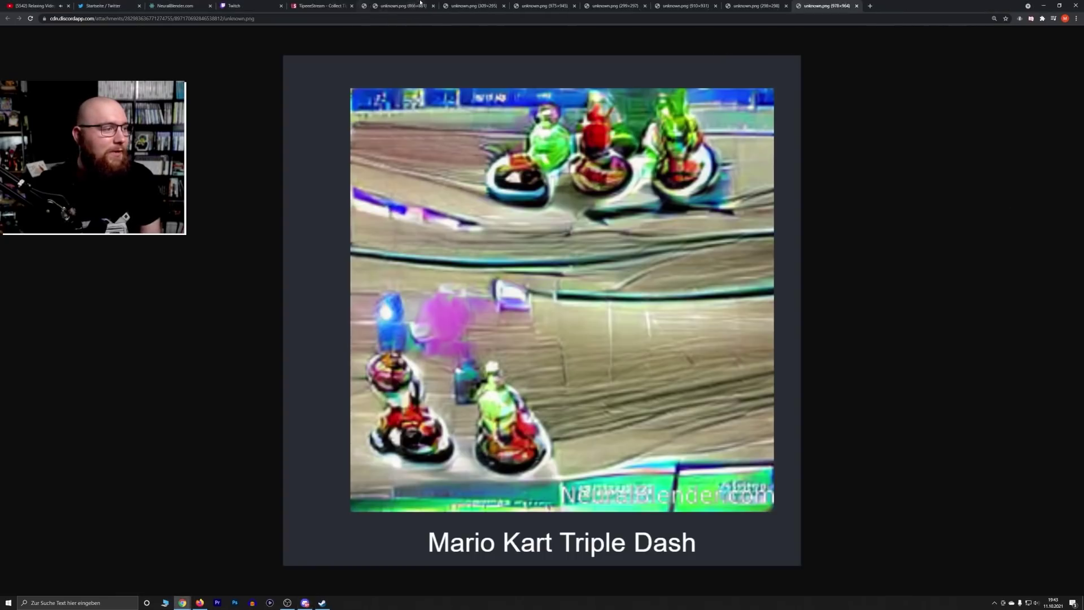
click(421, 5)
click(421, 5)
click(421, 4)
click(421, 5)
click(421, 5)
click(422, 4)
click(421, 4)
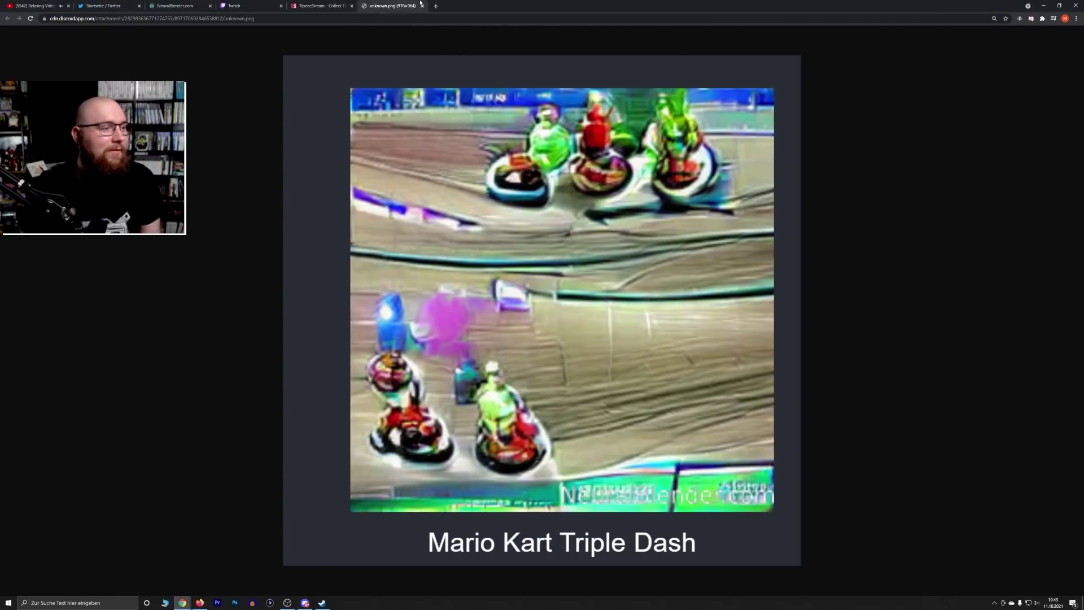
click(421, 5)
click(235, 3)
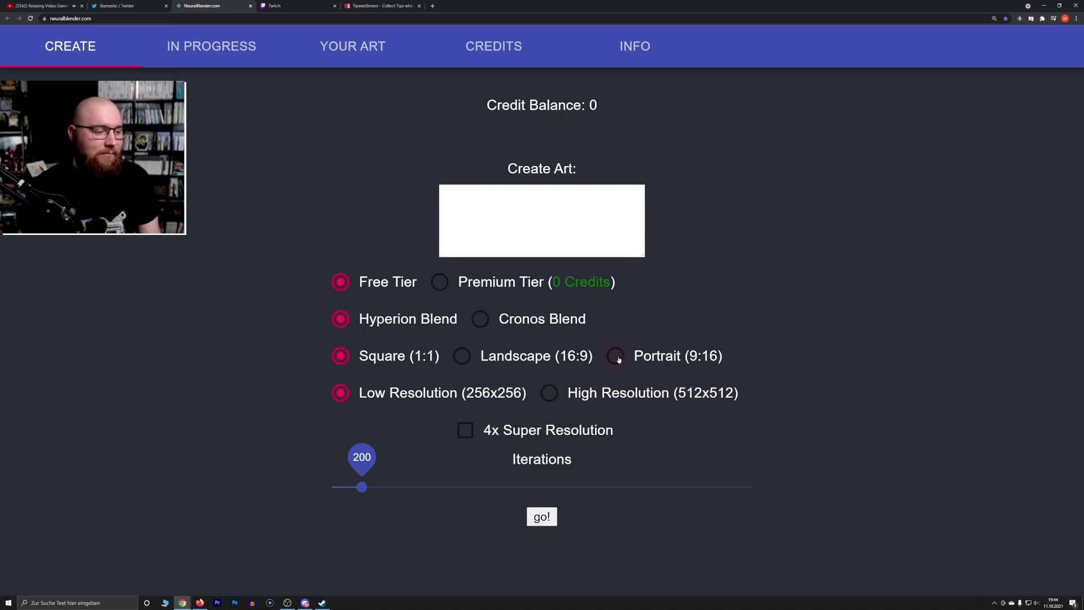
Check In Progress, then open Your Art zoomed in on Dark Souls 4 and Mario Kart
click(208, 49)
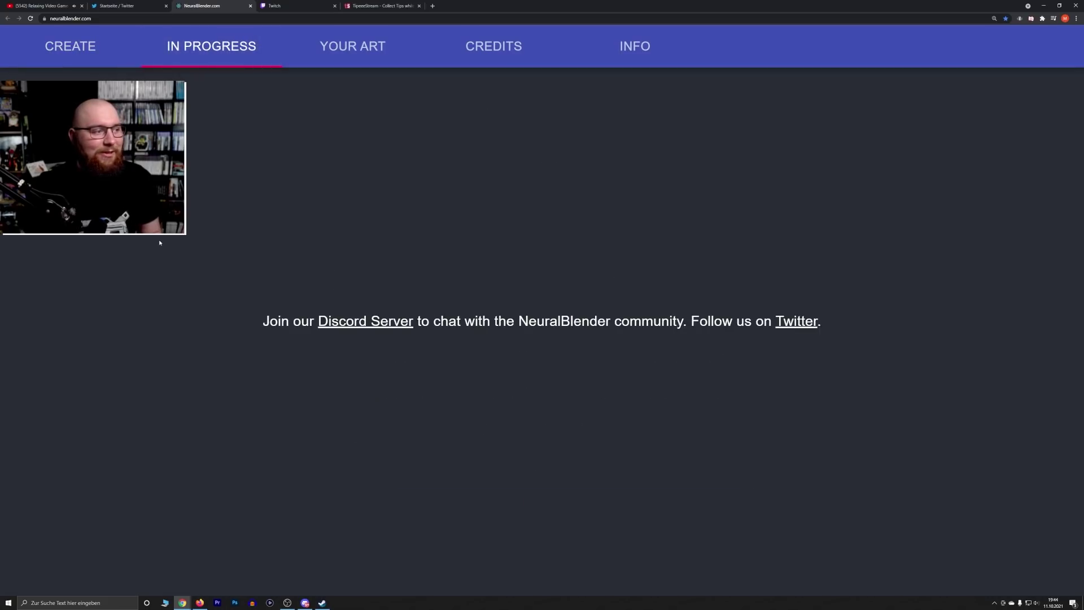
click(338, 48)
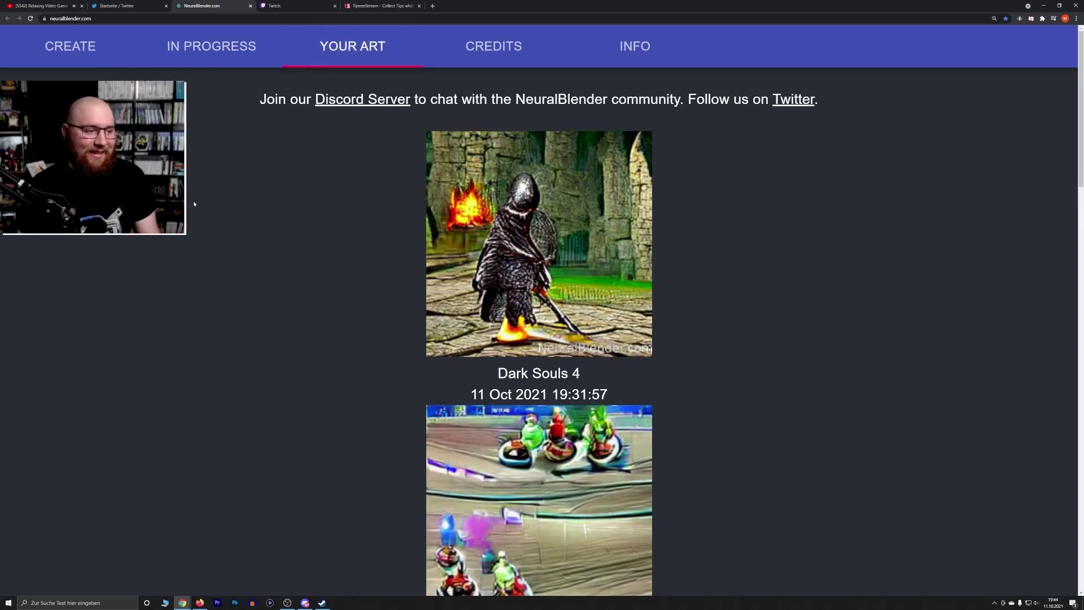
key(ctrl+plus)
key(ctrl+plus)
key(ctrl+plus)
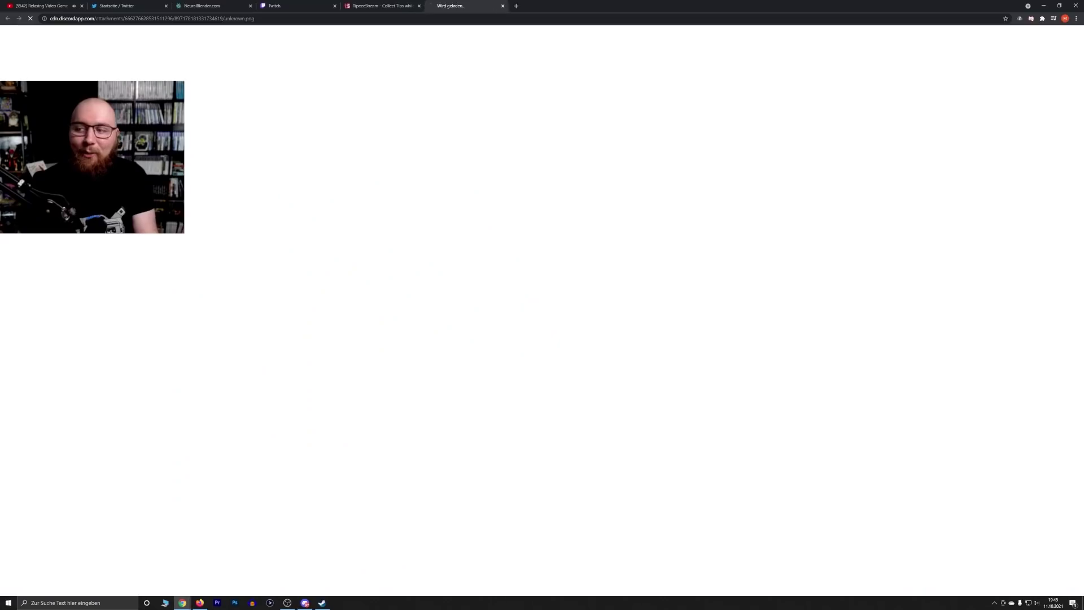
Enlarge the Super Mario Galaxy 3 image, then move the NeuralBlender tab to the end
key(ctrl+plus)
key(ctrl+plus)
key(ctrl+plus)
key(ctrl+plus)
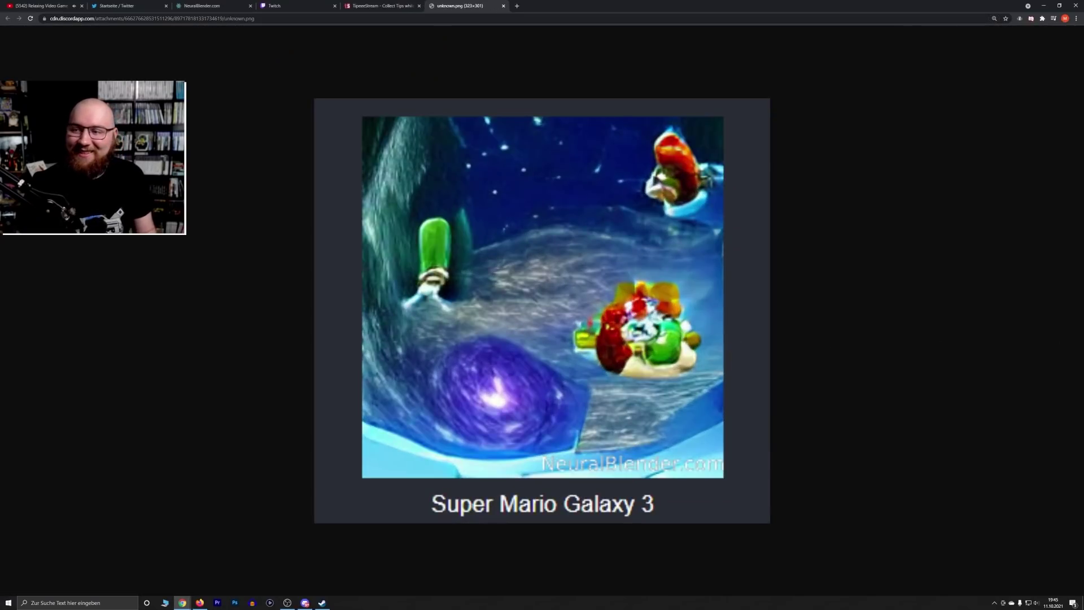
key(alt+Tab)
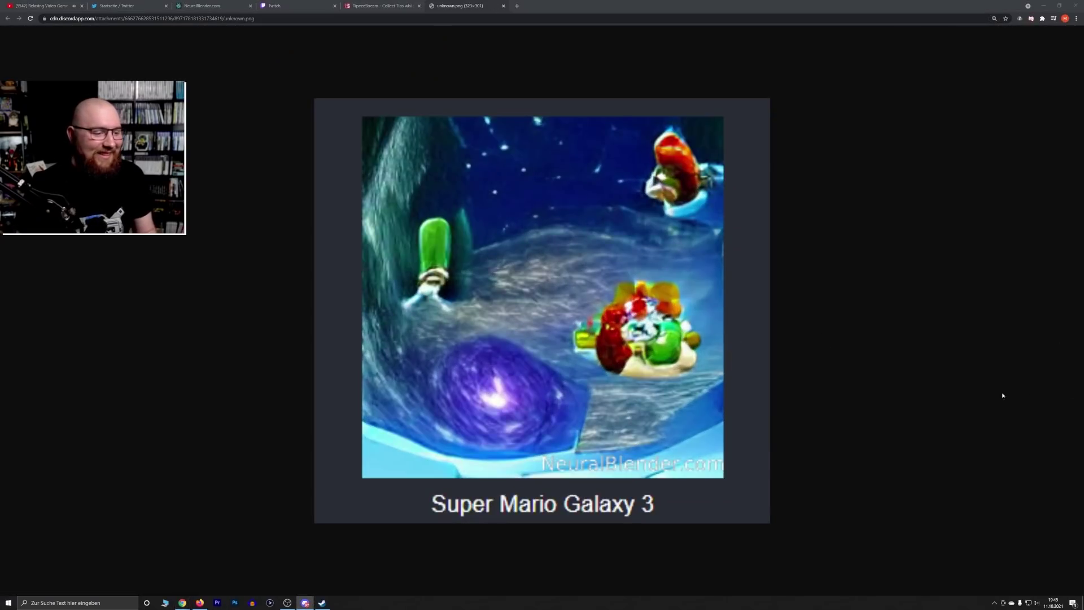
key(alt+Tab)
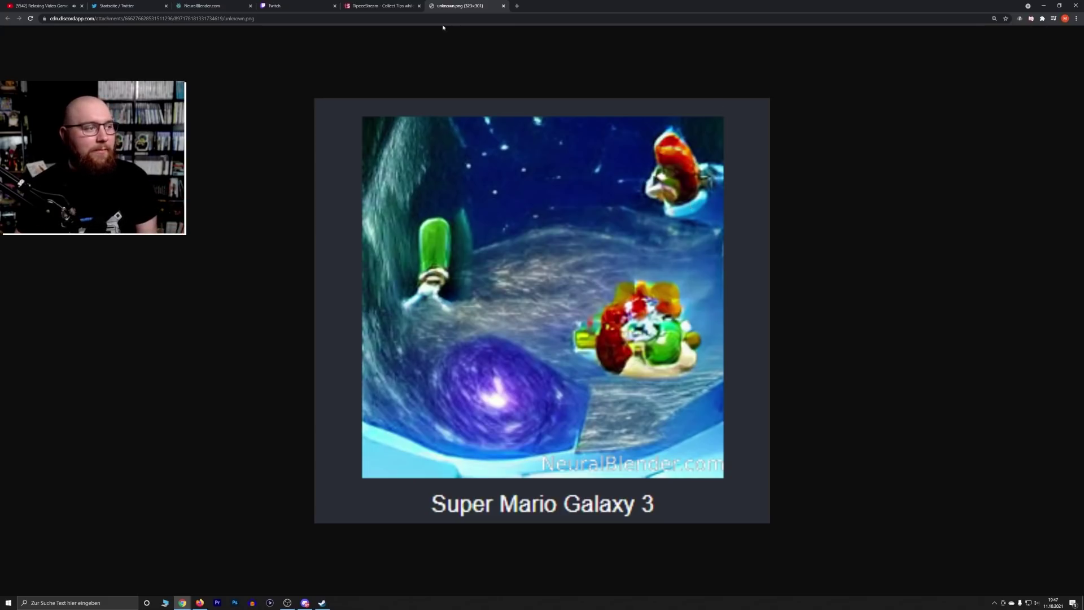
drag(227, 6, 476, 3)
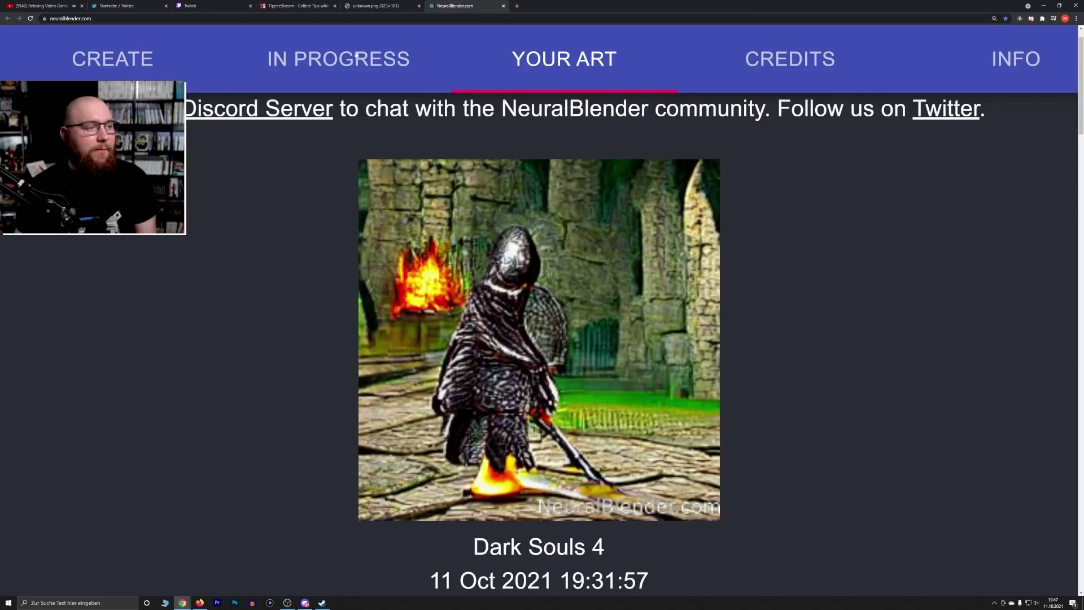
Submit a landscape 16:9 image request with the prompt 'Crazy Frog FPS'
click(128, 55)
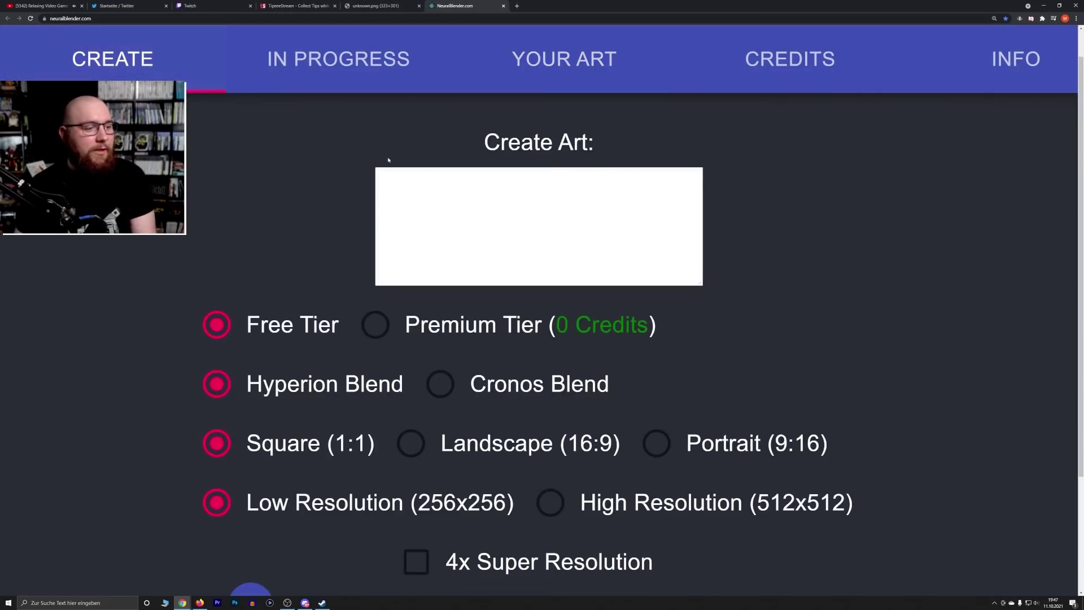
click(410, 442)
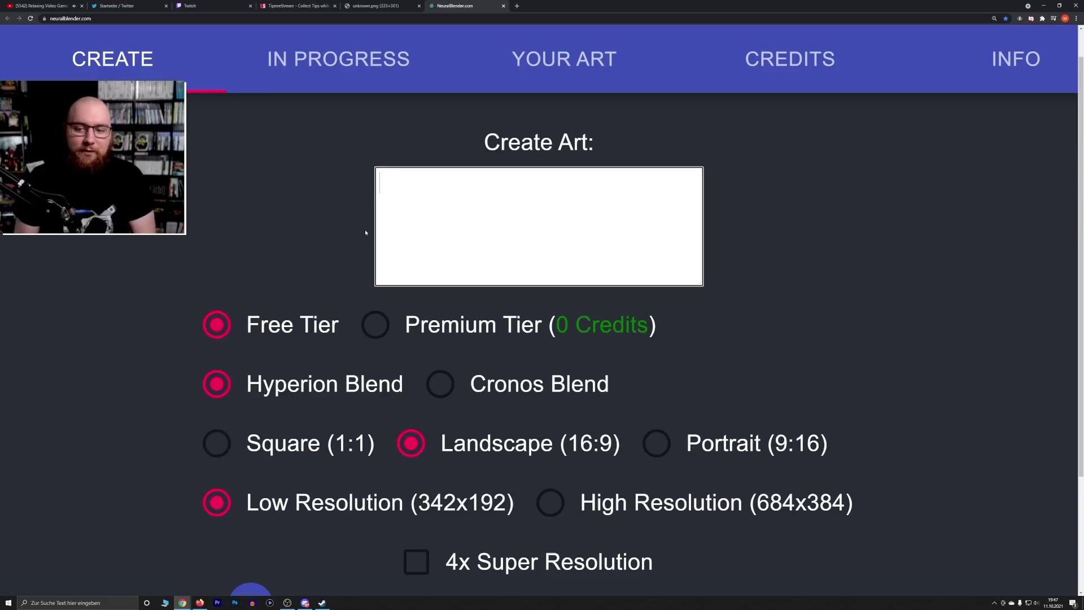
text(C)
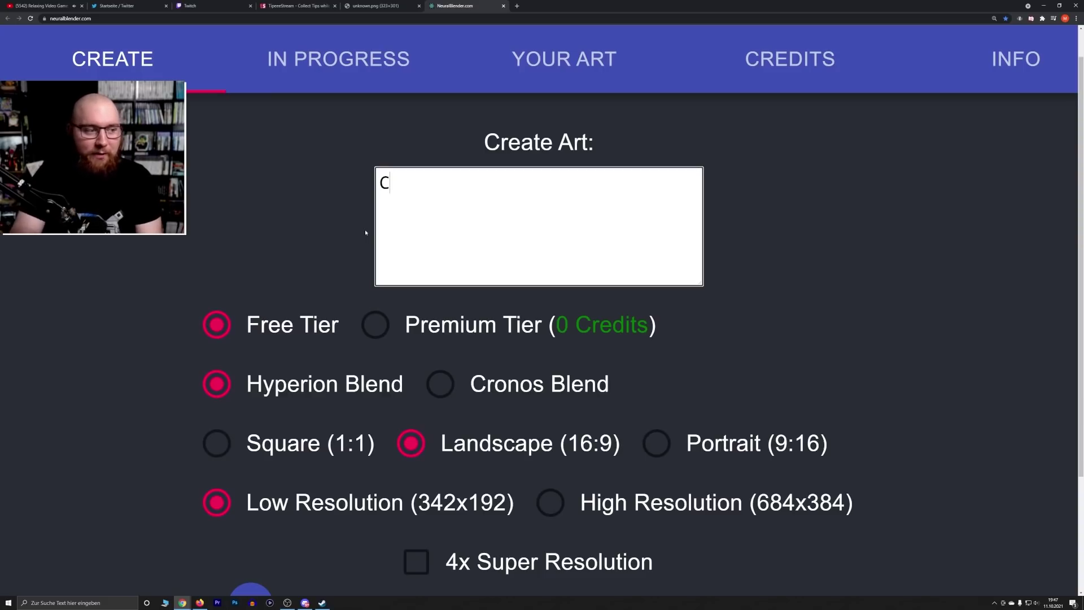
text(razy Frog Racer 3)
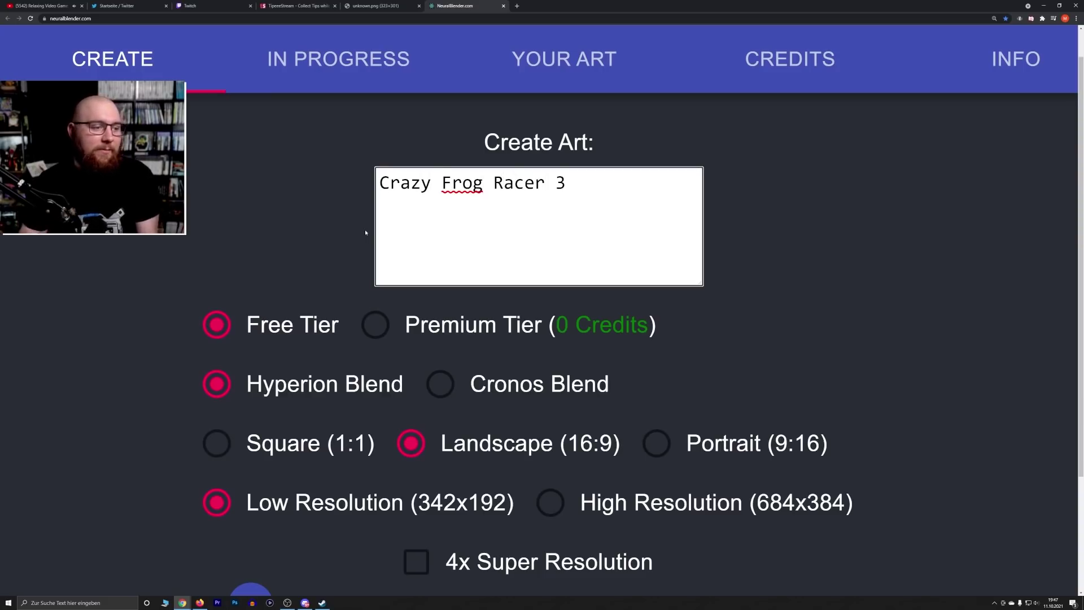
key(BackSpace)
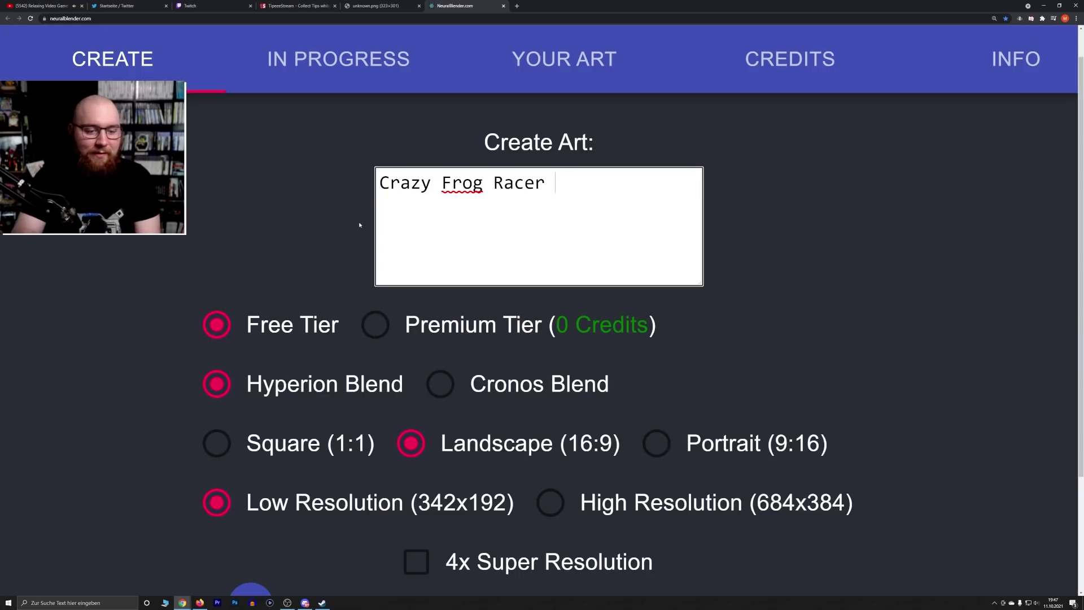
key(BackSpace)
key(BackSpace)
key(BackSpace)
key(BackSpace)
key(BackSpace)
key(BackSpace)
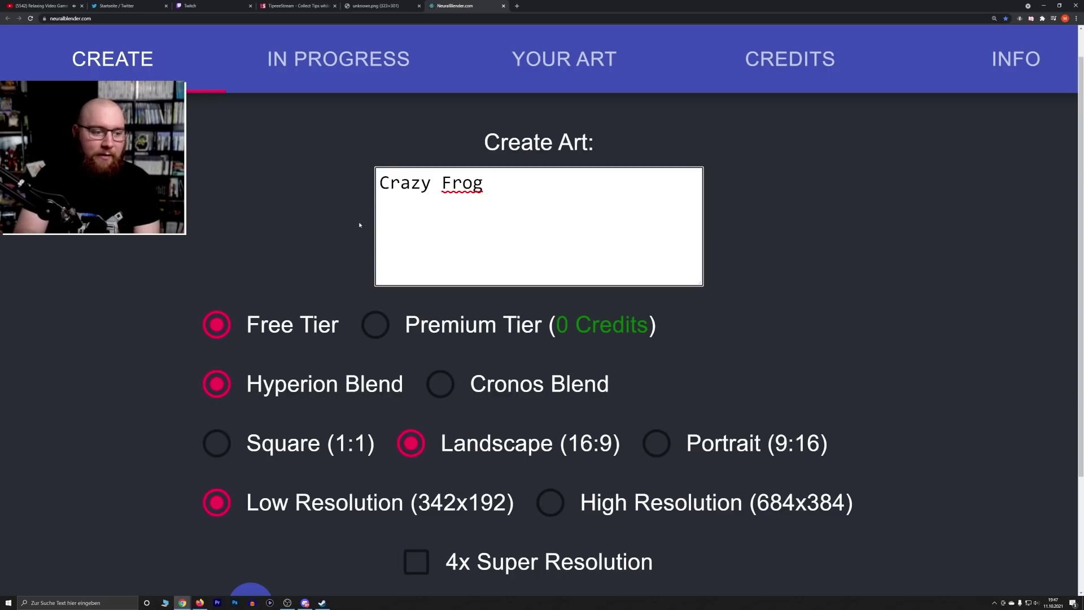
text(FPS)
scroll(359, 226, down, 2)
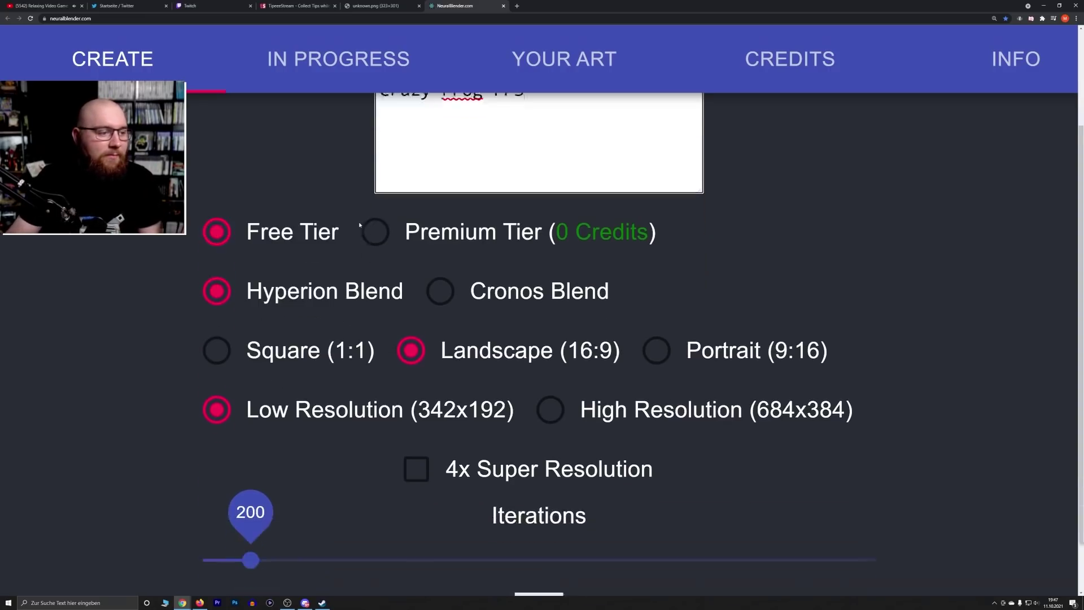
scroll(520, 511, down, 1)
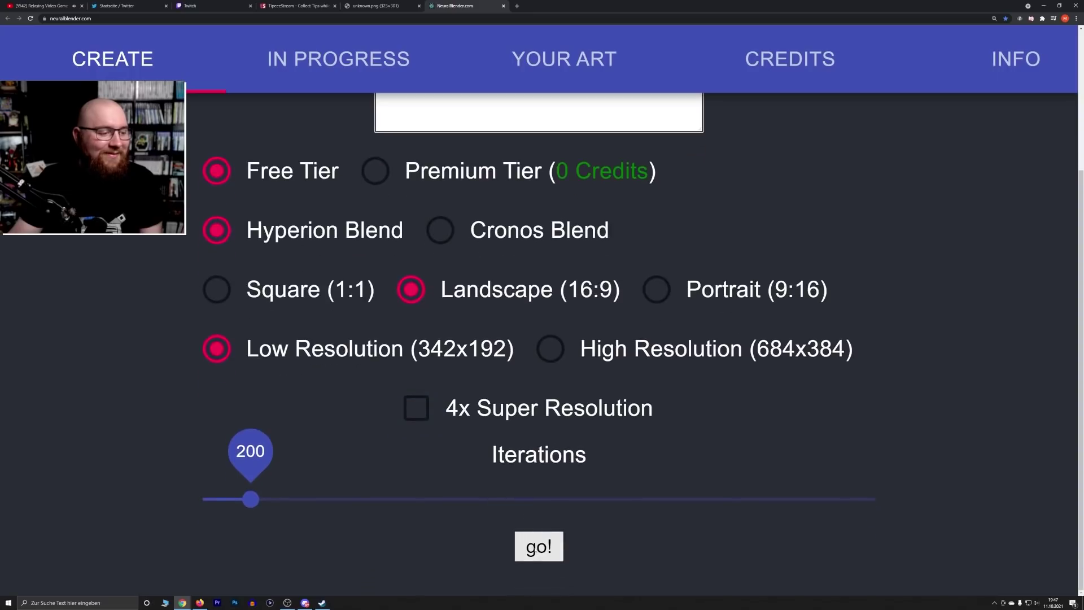
click(539, 546)
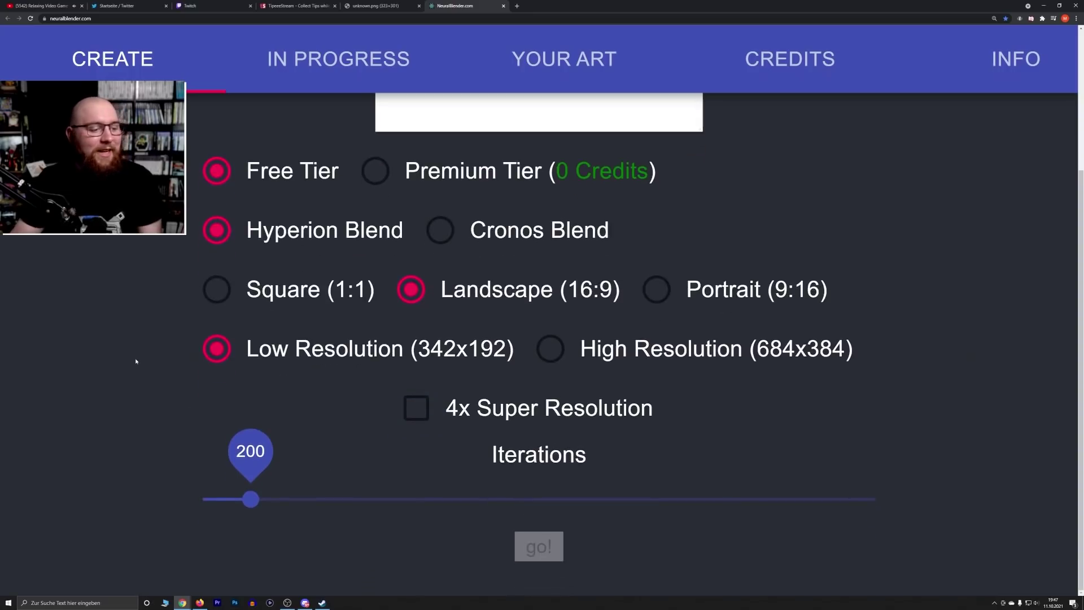
Leave Crazy Frog FPS generating and return to the Super Mario Galaxy 3 image tab
scroll(188, 341, down, 2)
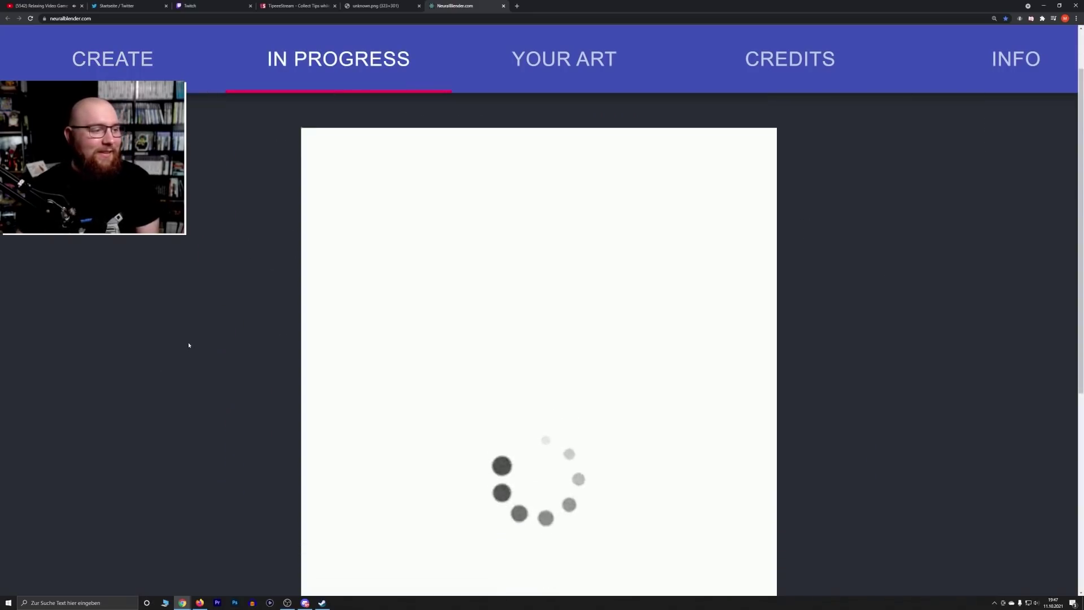
click(382, 4)
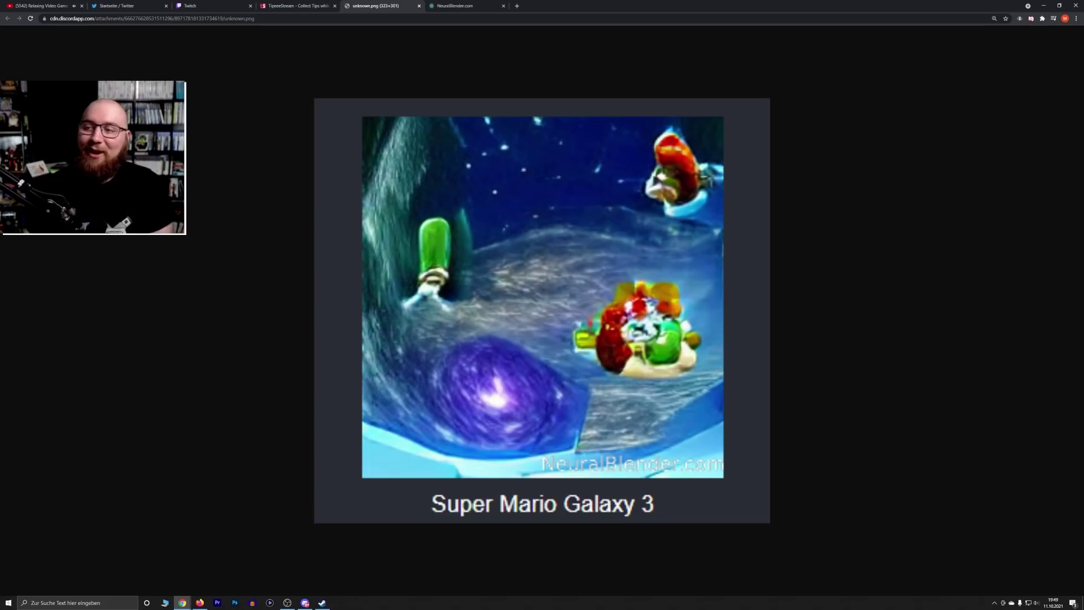
Switch over to Discord to find the next shared image
key(alt+Tab)
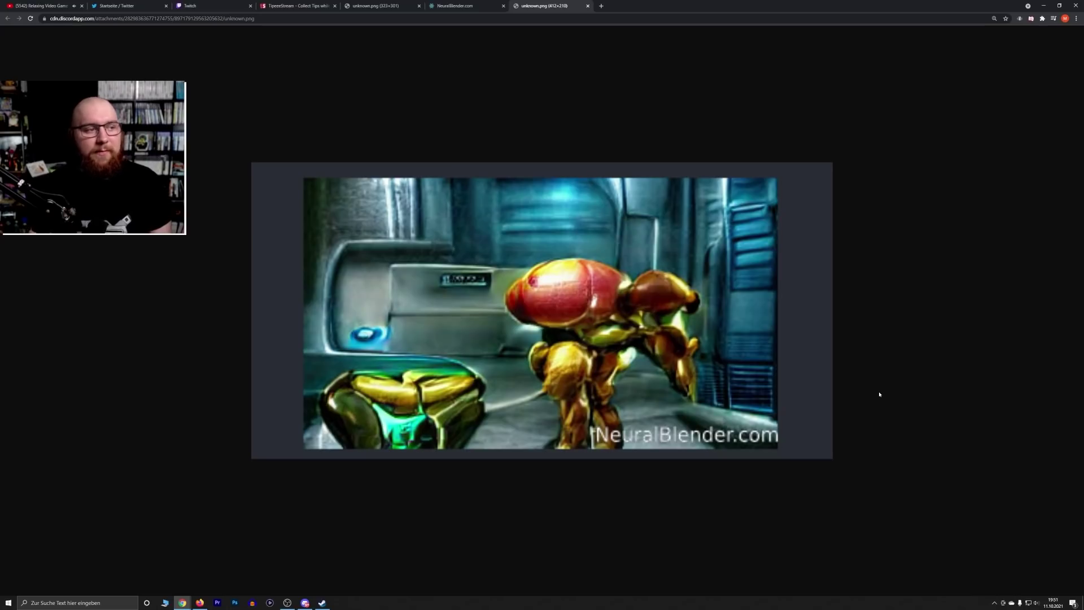
Alternate between the shared image and the In Progress page, ending on Crazy Frog FPS's progress
click(473, 3)
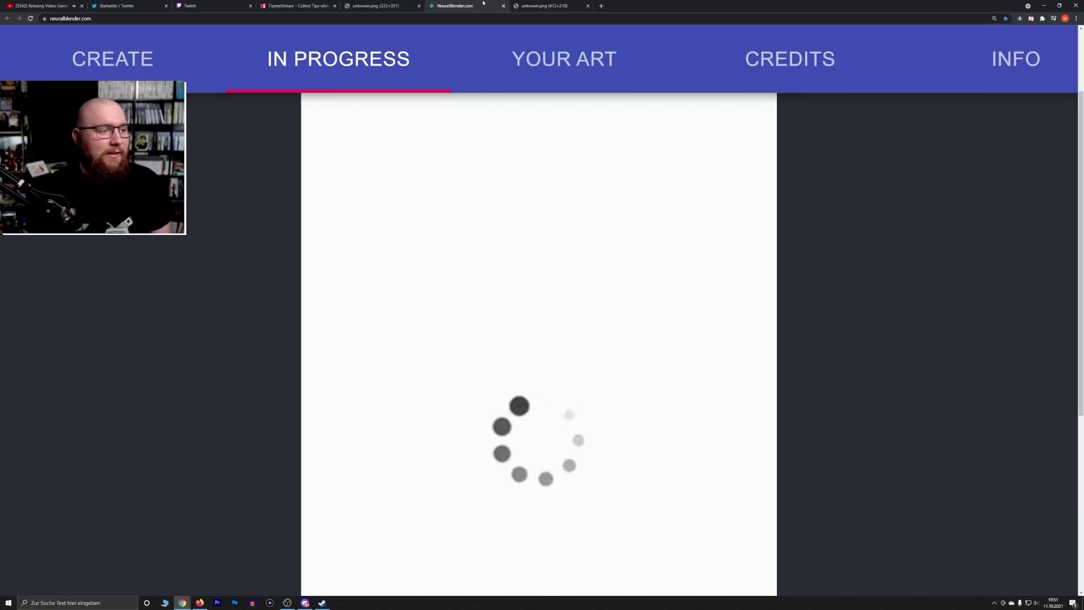
click(538, 4)
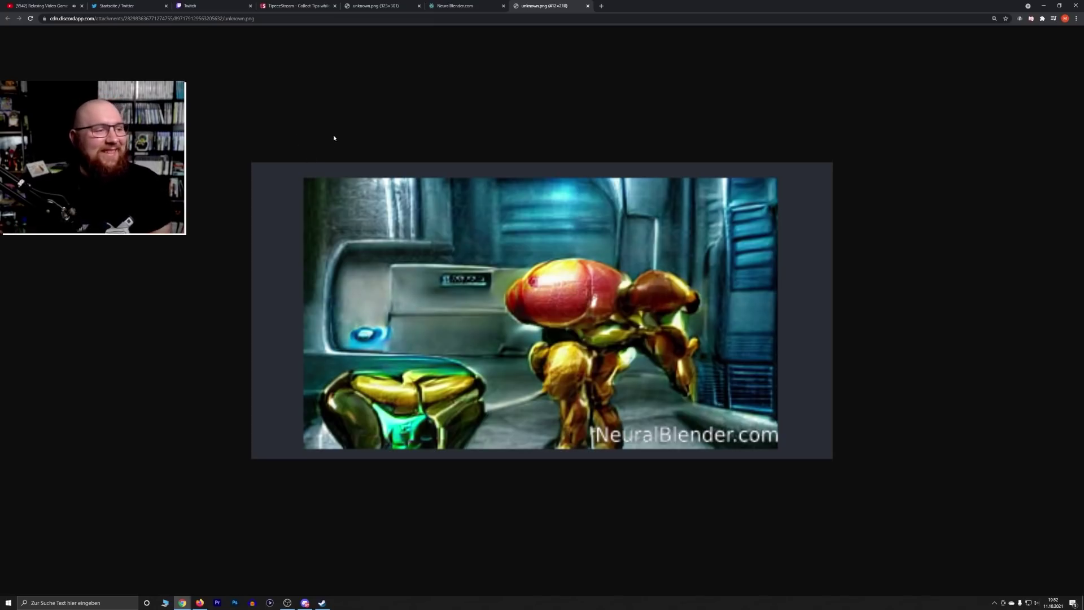
click(454, 6)
click(550, 5)
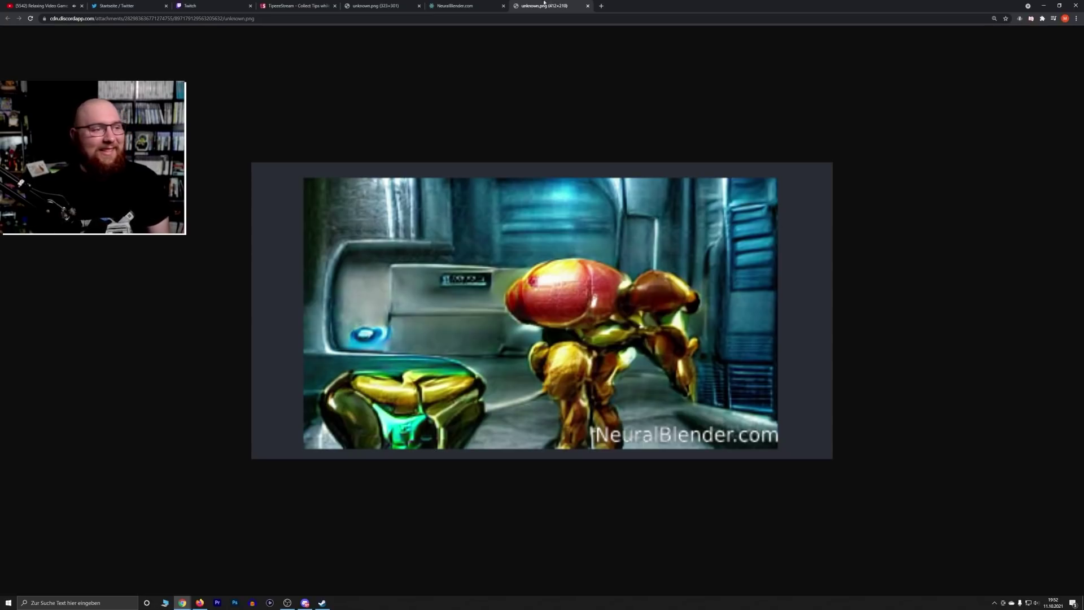
click(454, 5)
Zoom the page and open the Your Art gallery listing Dark Souls 4 and earlier images
key(ctrl+minus)
key(ctrl+minus)
key(ctrl+minus)
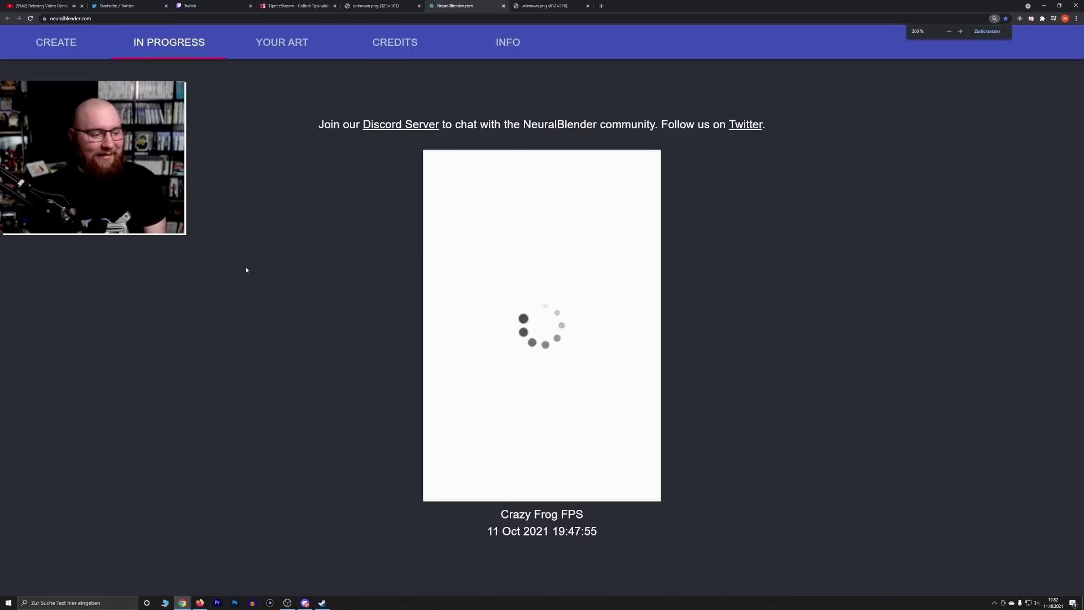
key(ctrl+plus)
scroll(246, 270, down, 1)
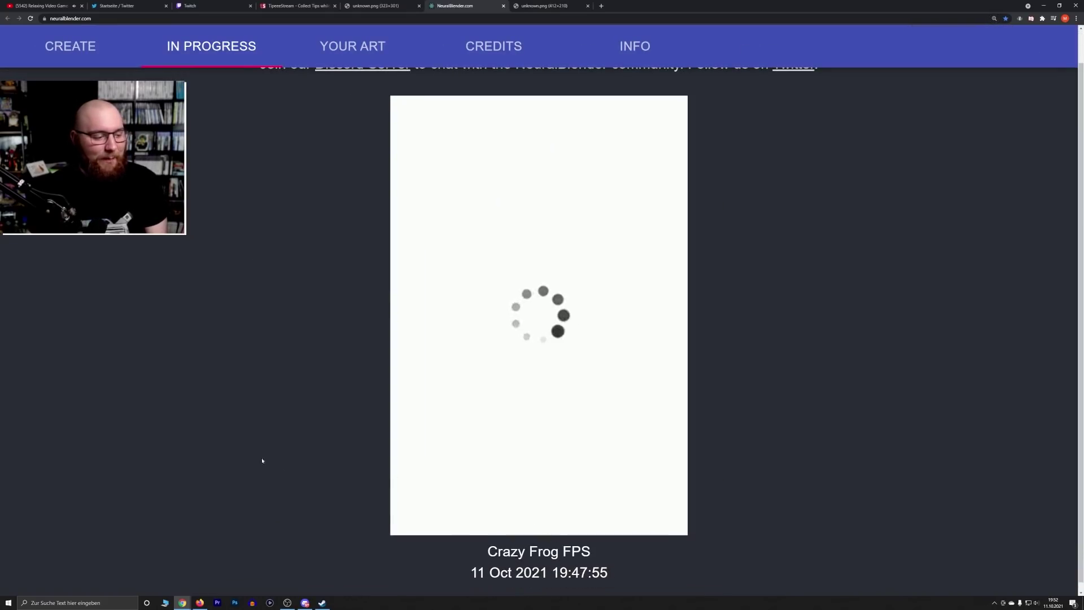
scroll(246, 419, up, 1)
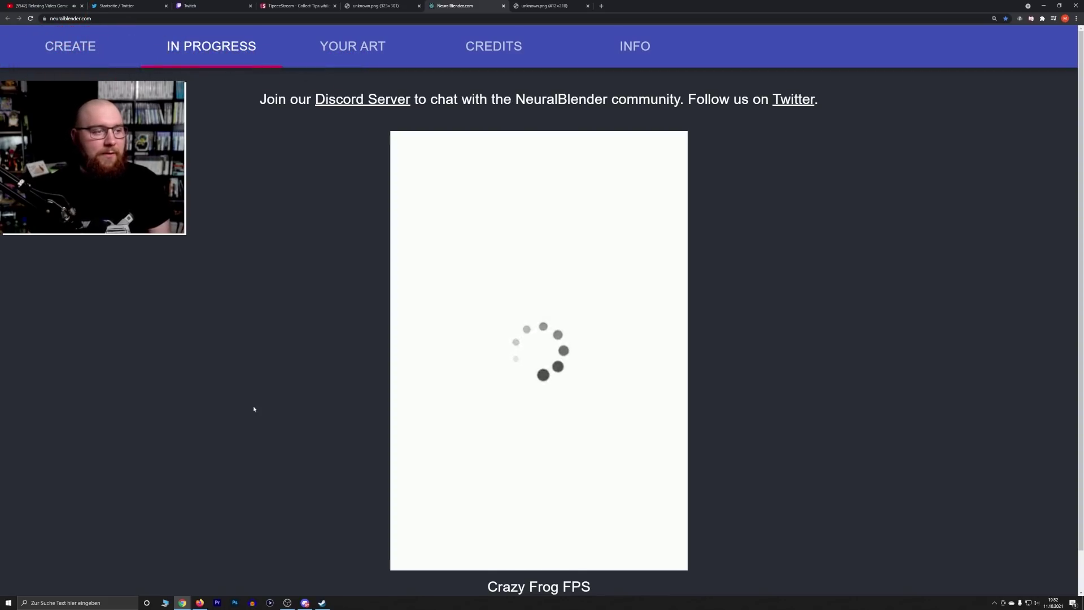
click(347, 48)
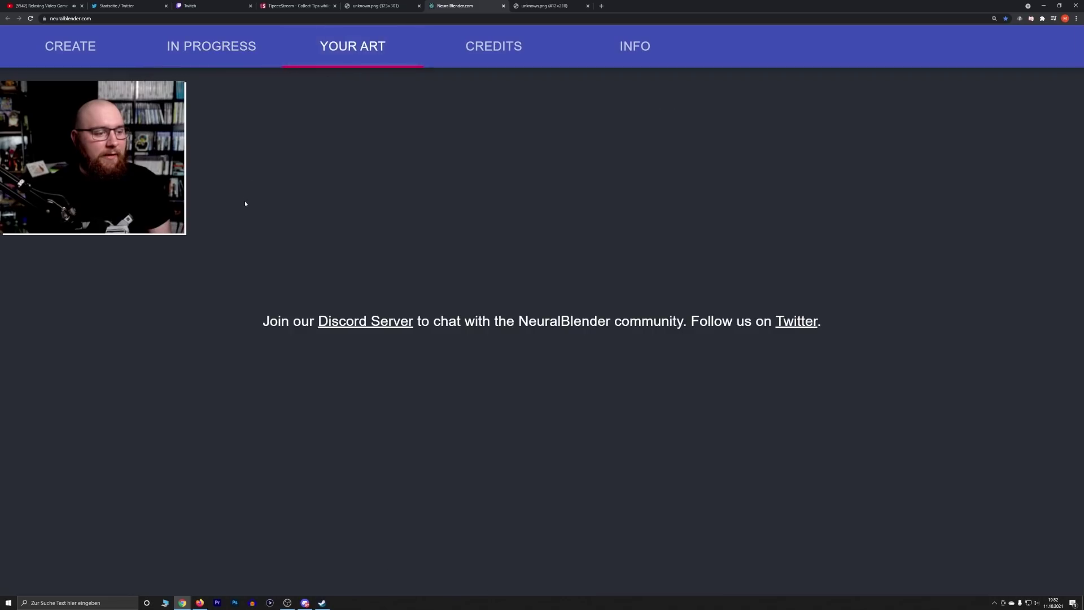
Check In Progress, then reopen Your Art zoomed in to see the finished Crazy Frog FPS
click(212, 48)
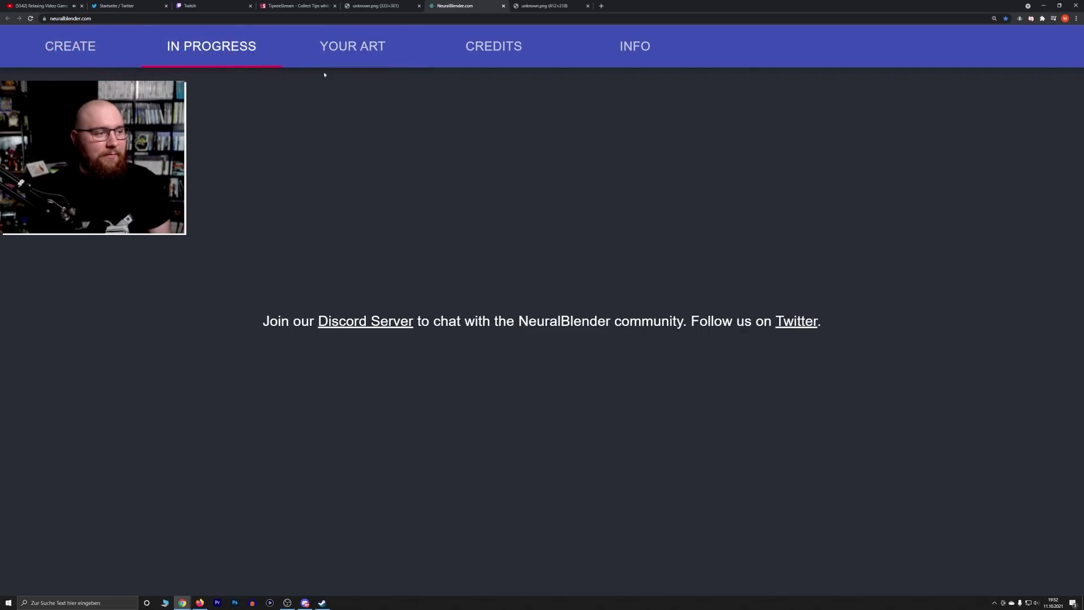
click(355, 48)
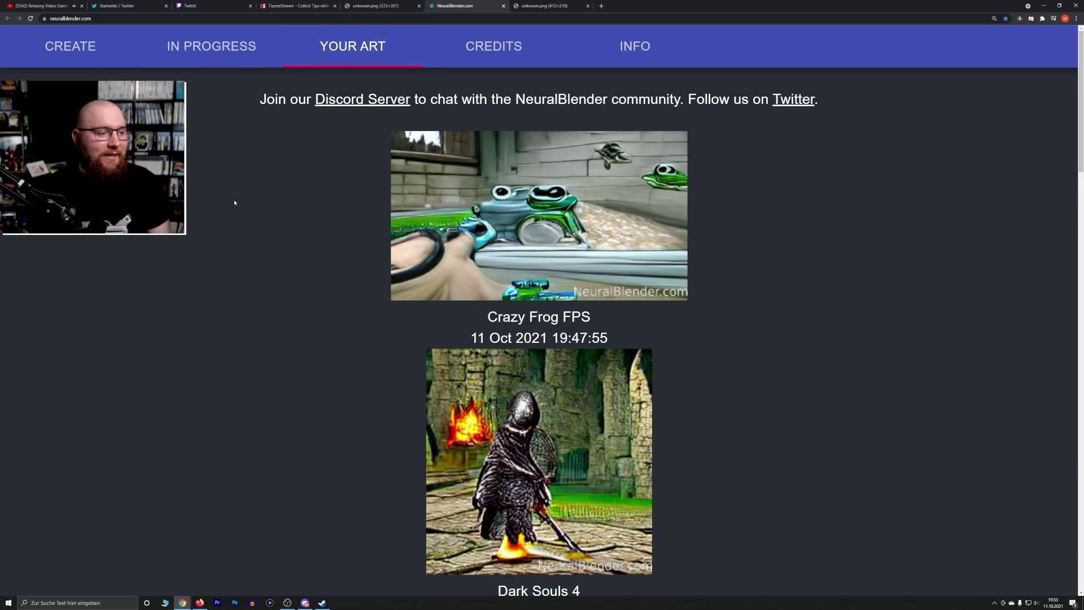
key(ctrl+plus)
key(ctrl+plus)
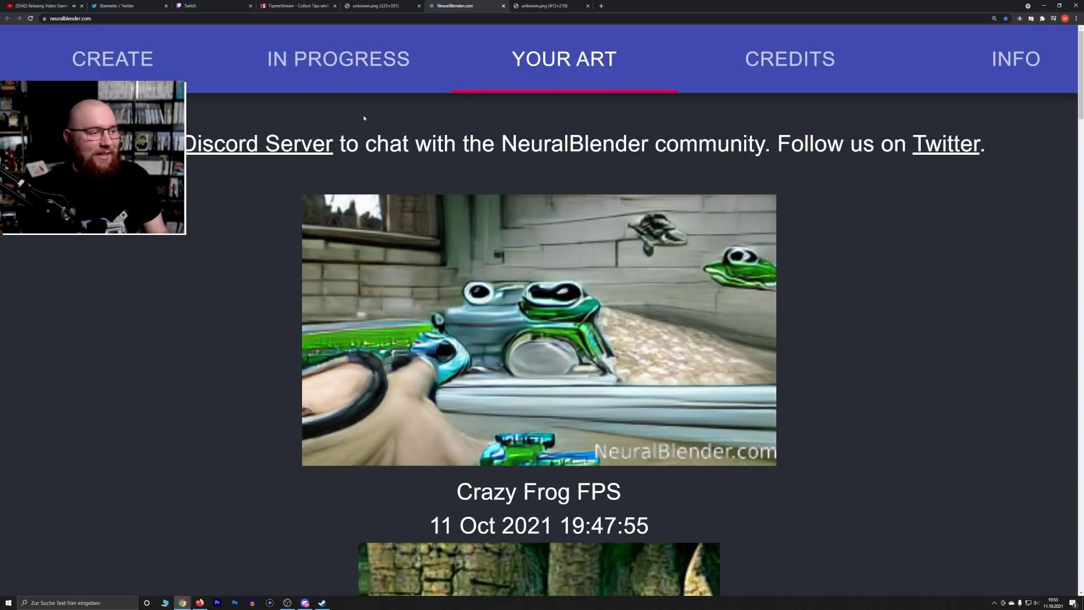
Enter the prompt 'Digimon Mystery Dungeon' in the Create Art form with default square settings
click(133, 63)
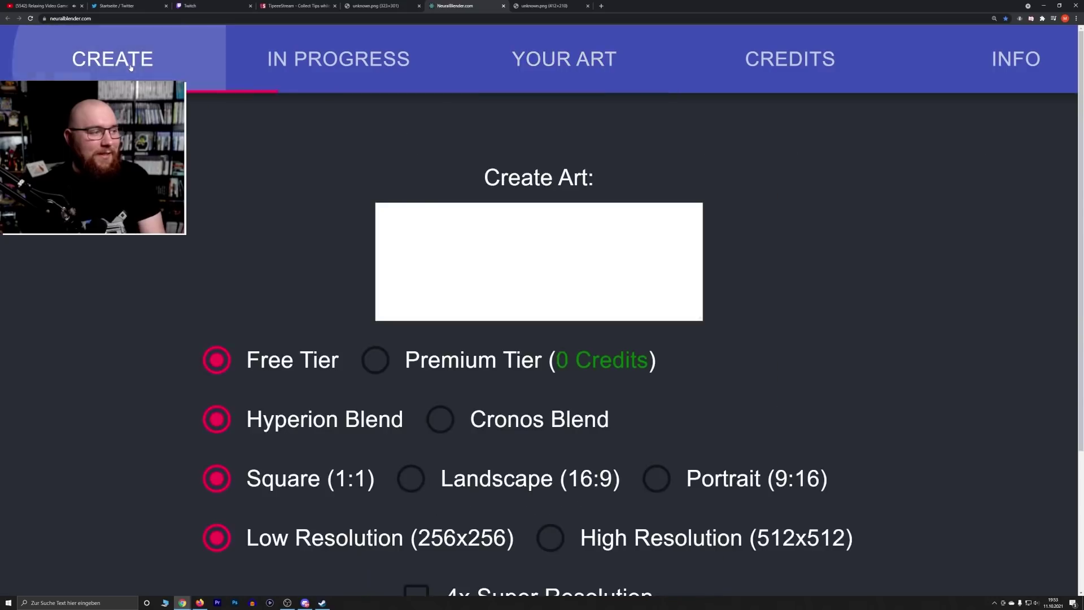
click(531, 226)
text(Digimon )
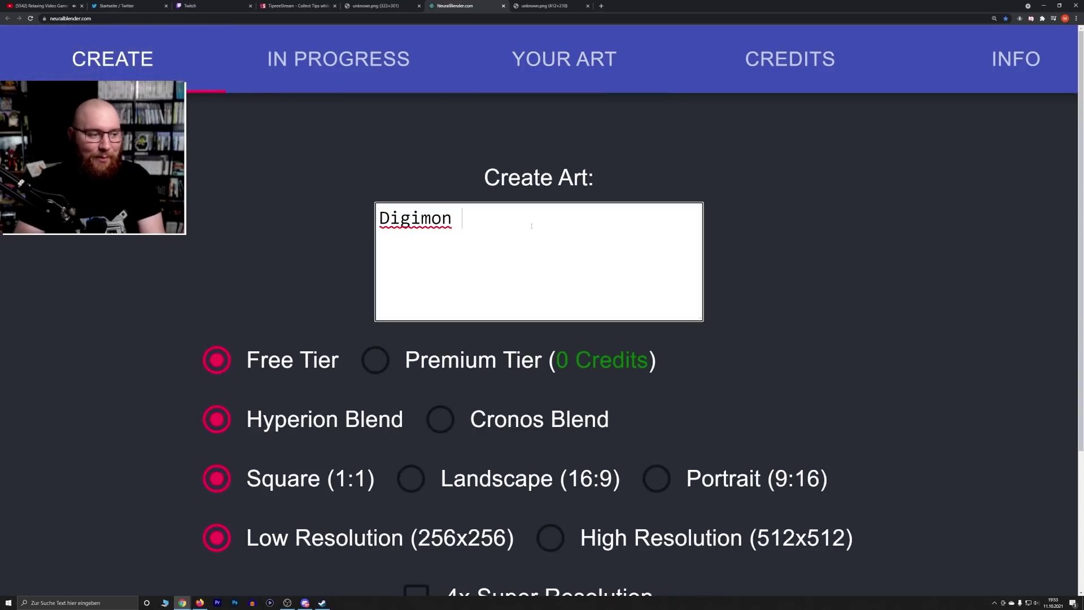
text(Mystery Dungeon)
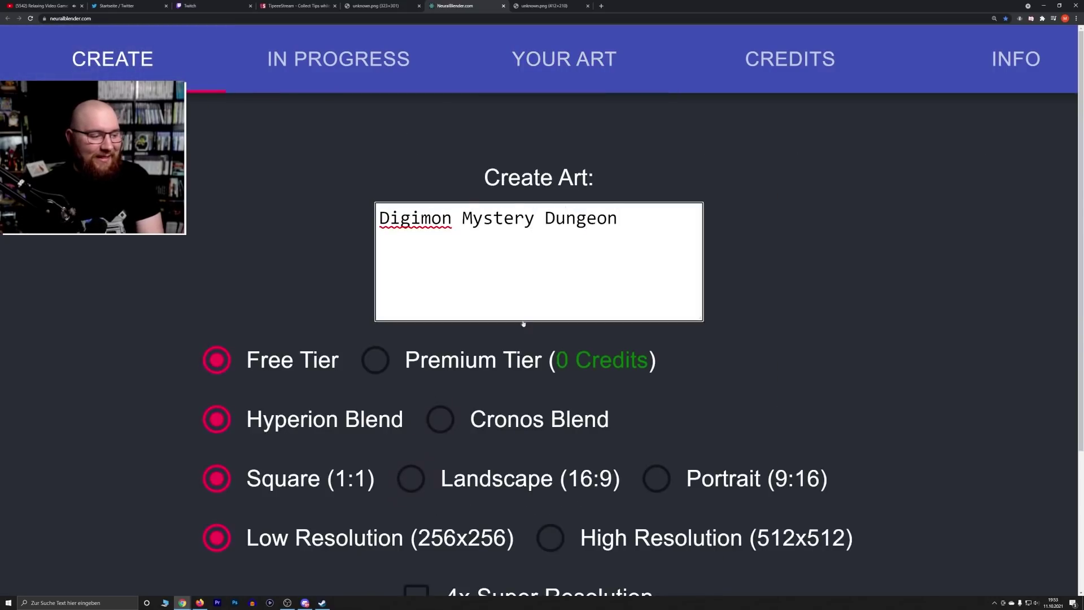
scroll(425, 352, down, 2)
scroll(425, 352, down, 2)
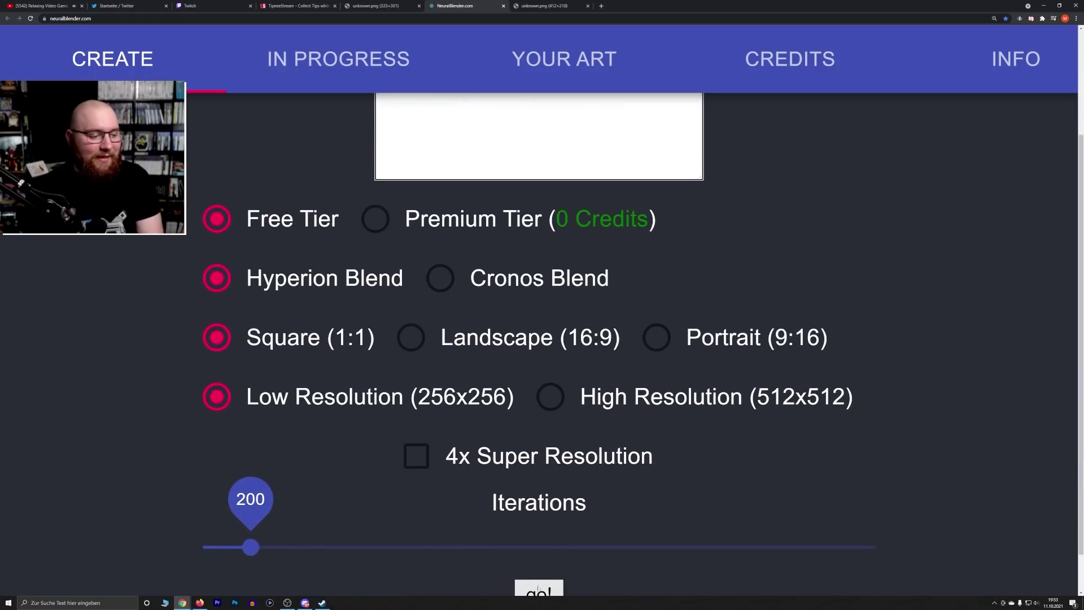
scroll(252, 191, up, 3)
scroll(251, 215, right, 2)
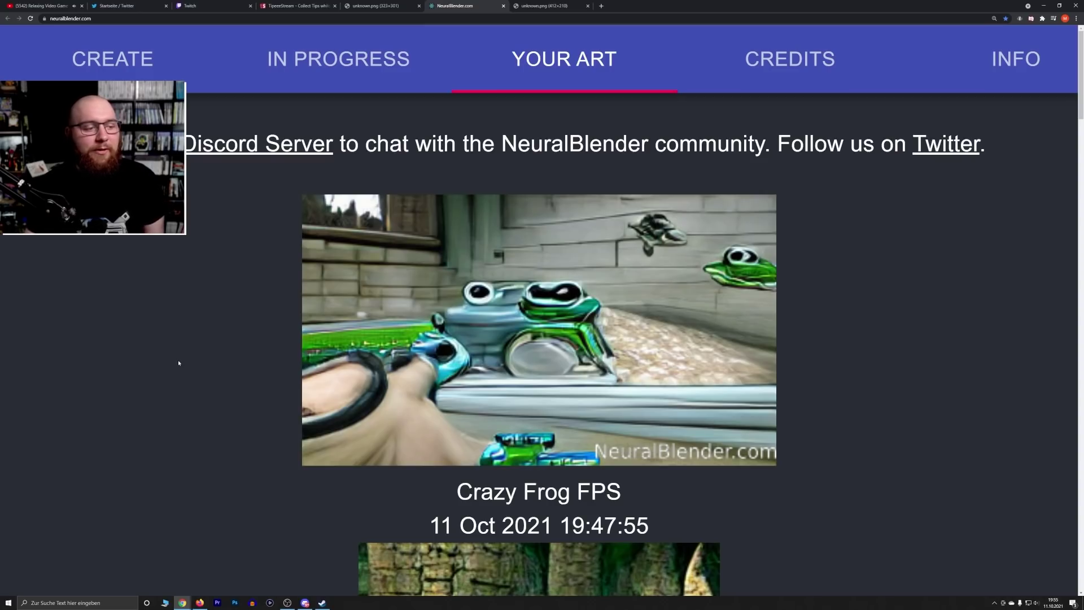
click(306, 70)
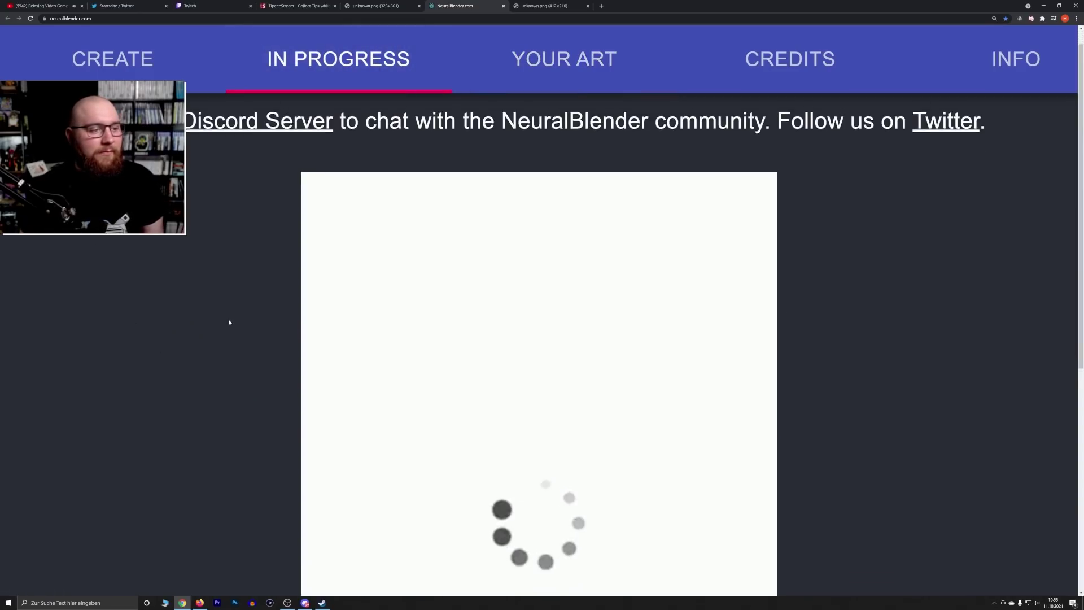
click(564, 58)
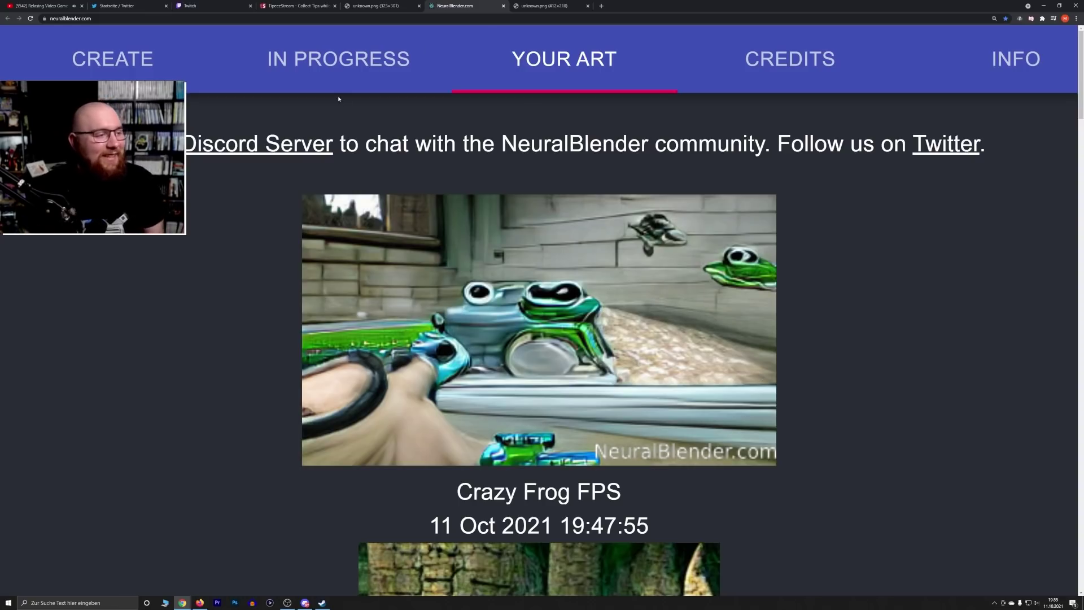
click(343, 66)
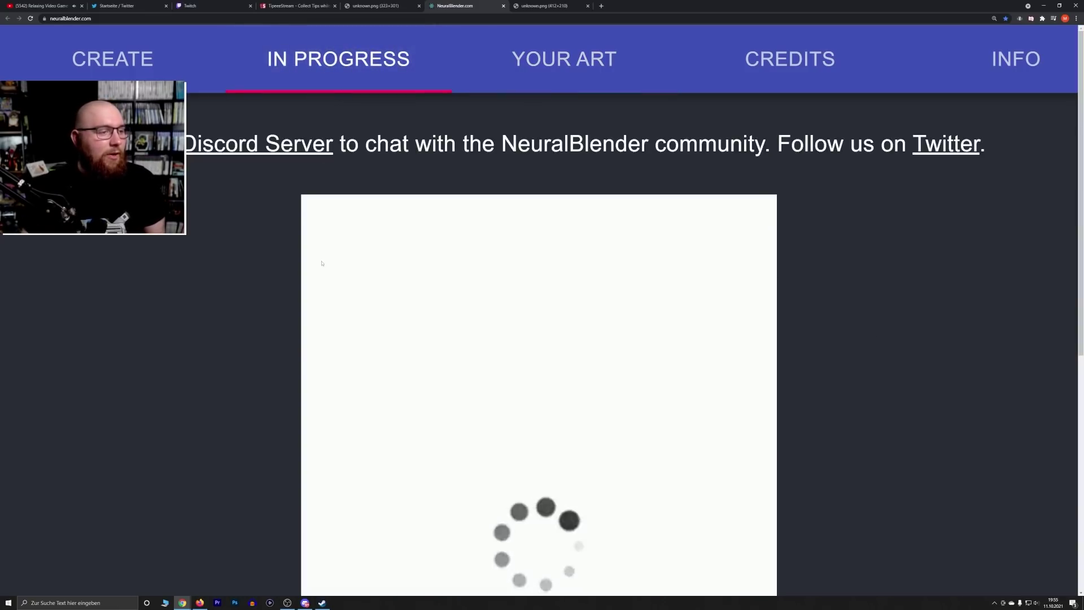
scroll(239, 255, down, 2)
scroll(240, 256, down, 4)
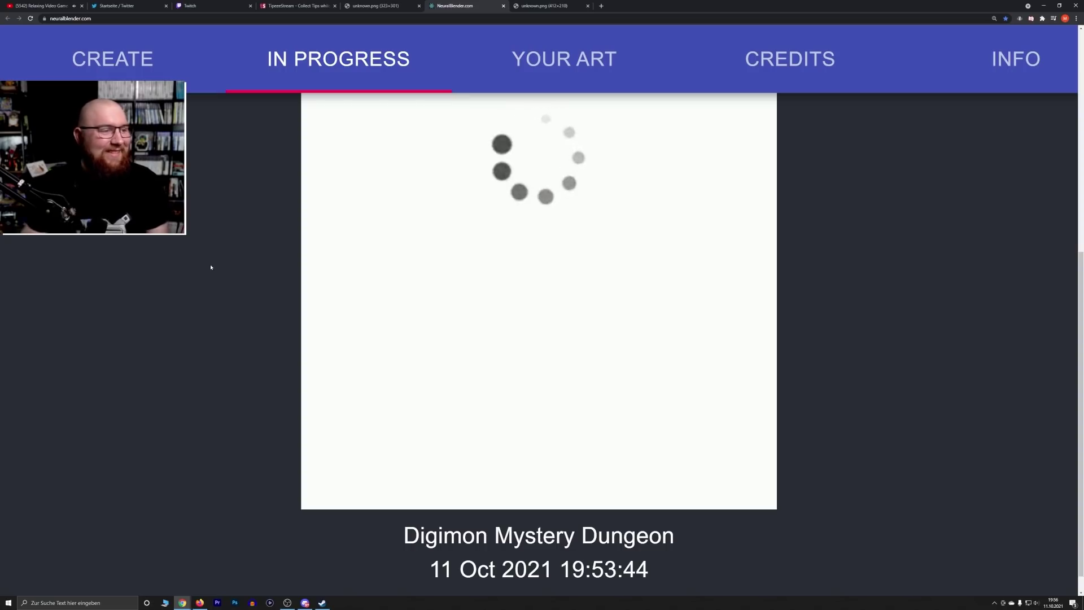
scroll(192, 268, up, 7)
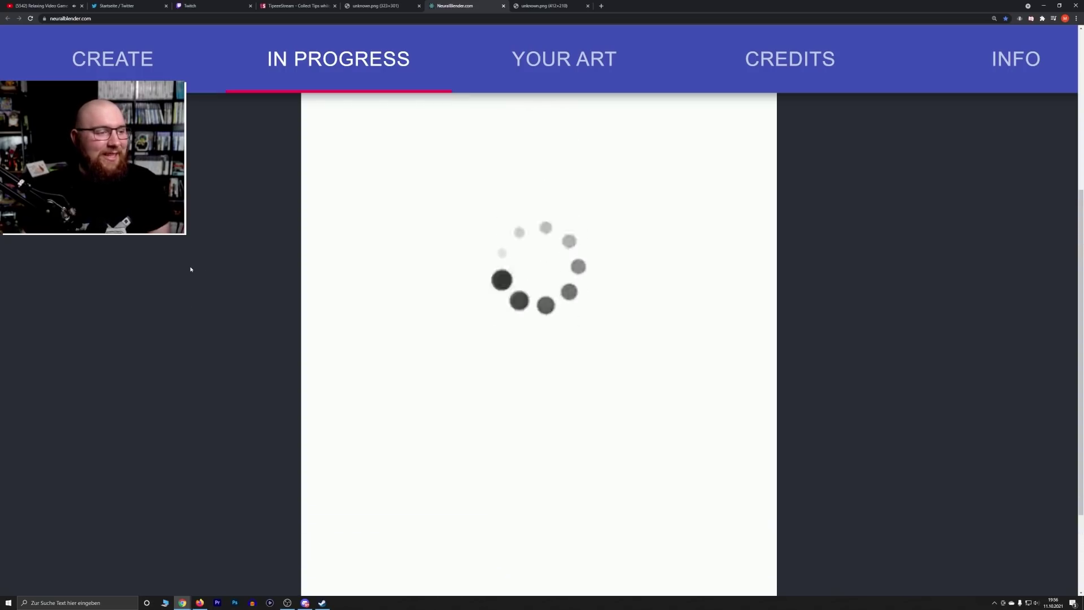
click(564, 59)
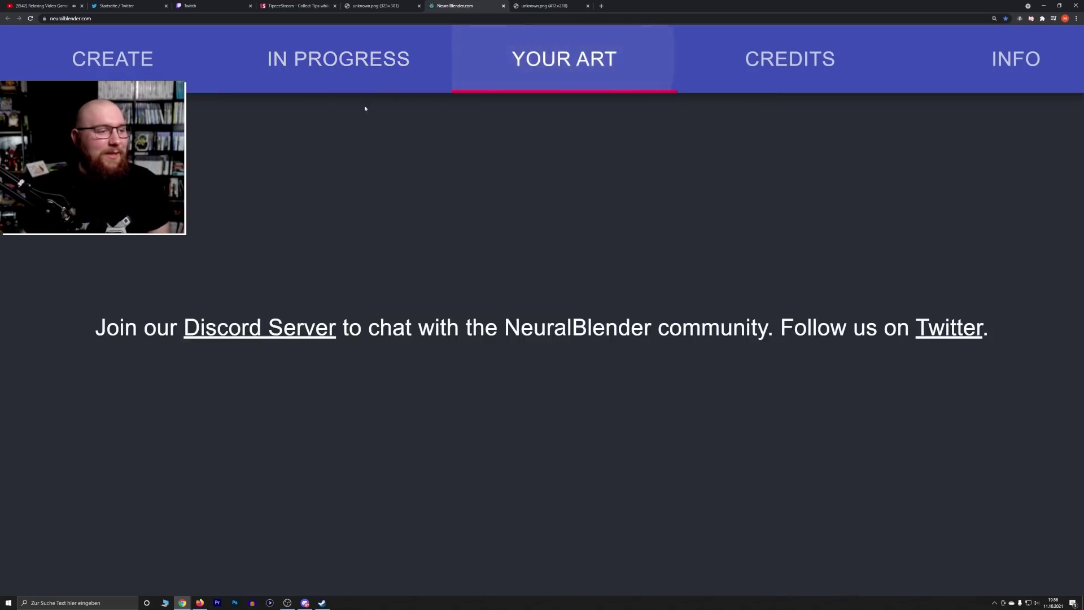
click(361, 60)
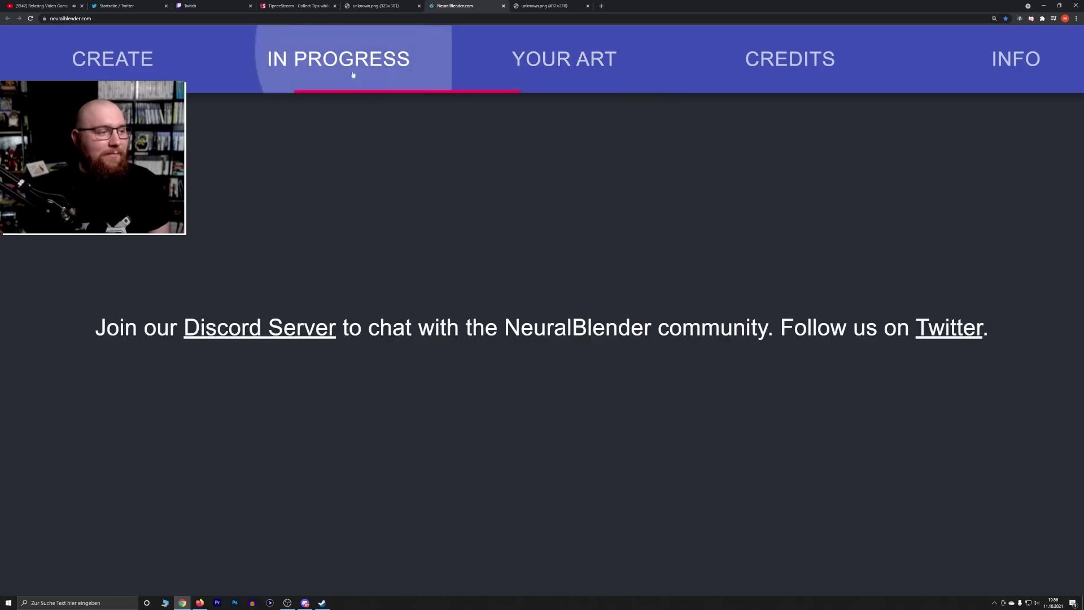
scroll(225, 199, down, 1)
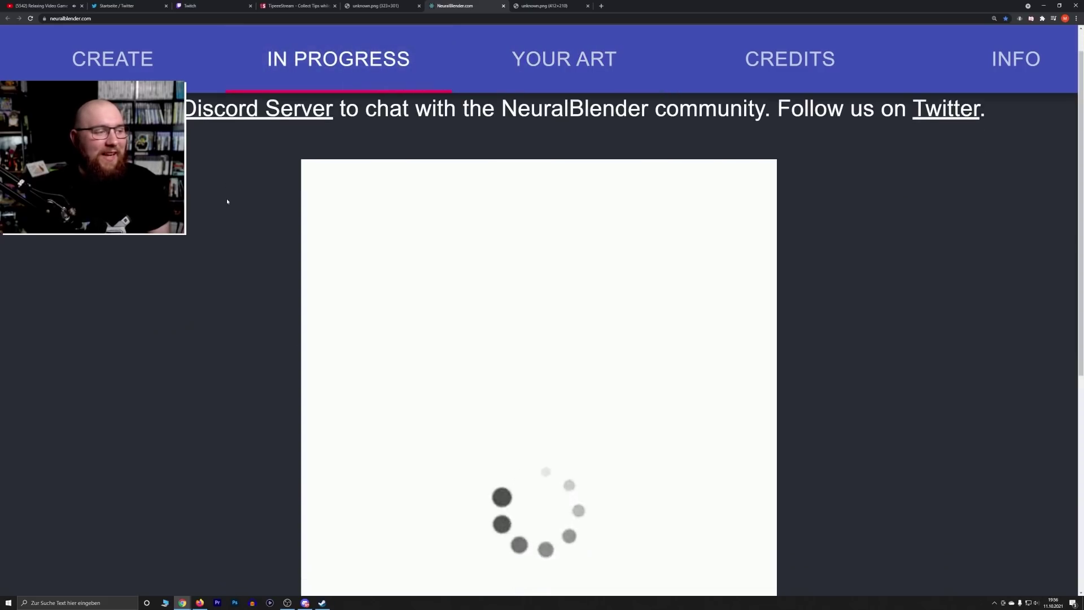
scroll(226, 197, down, 6)
scroll(227, 195, up, 4)
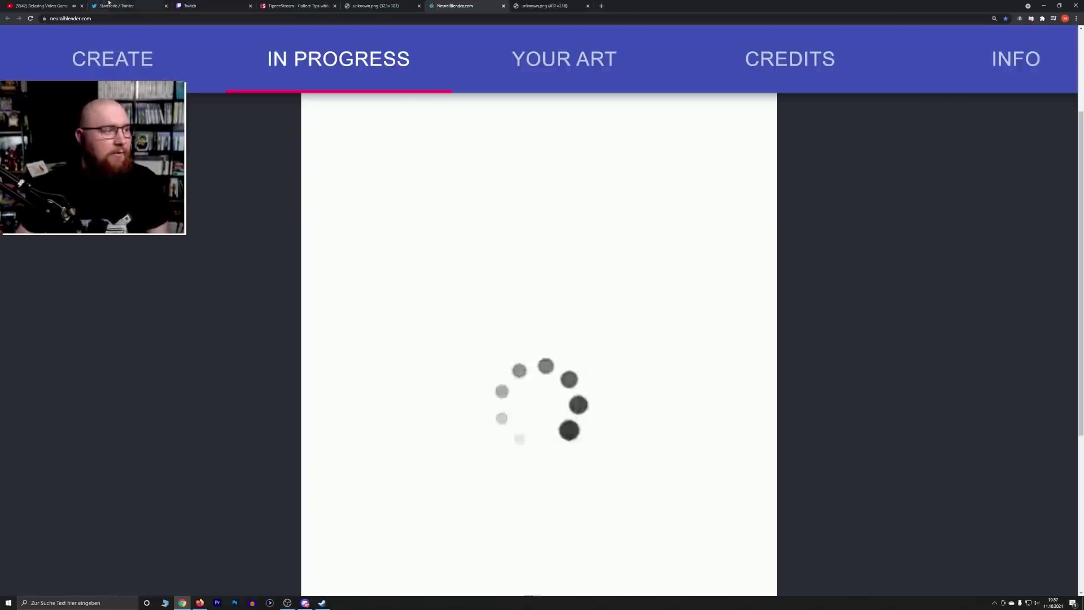
Detach the Twitter tab into its own window, then dock it back into the browser
drag(109, 3, 1083, 395)
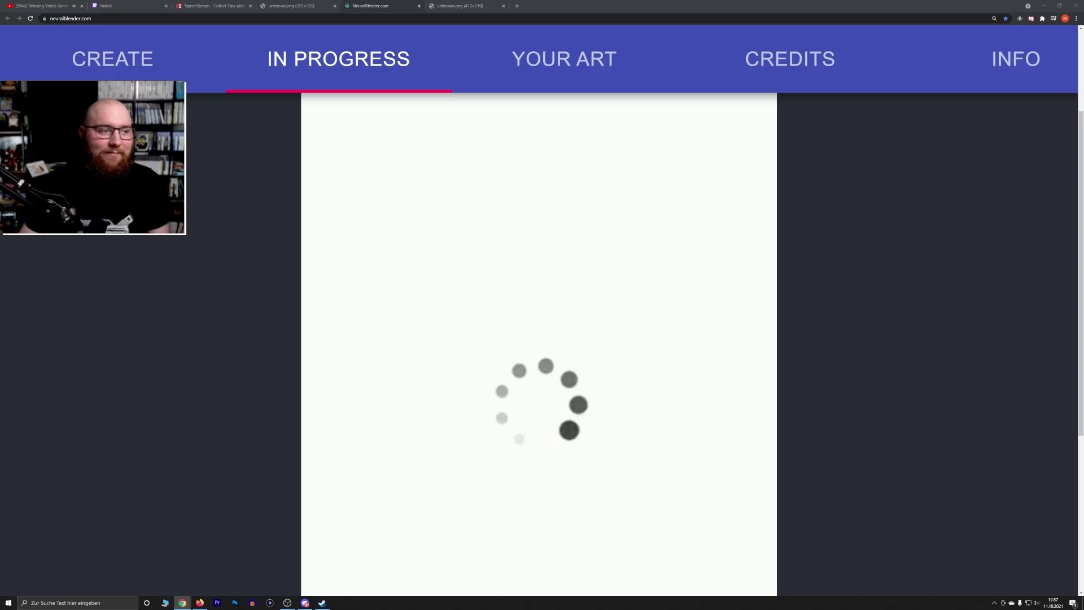
drag(1029, 237, 644, 11)
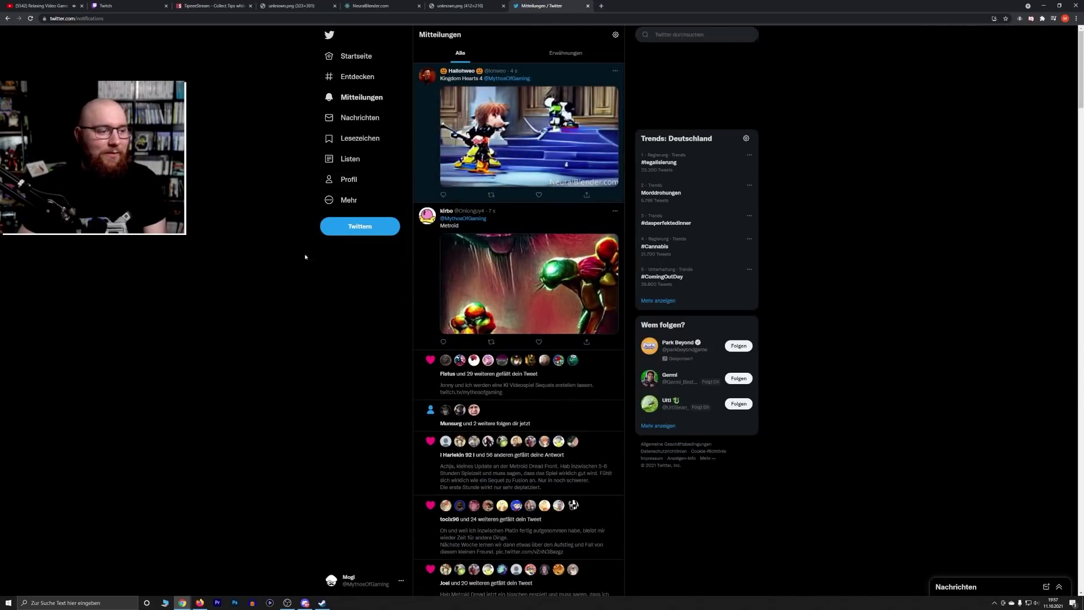
View the fan's Metroid image at full size, then check the NeuralBlender tab
click(452, 276)
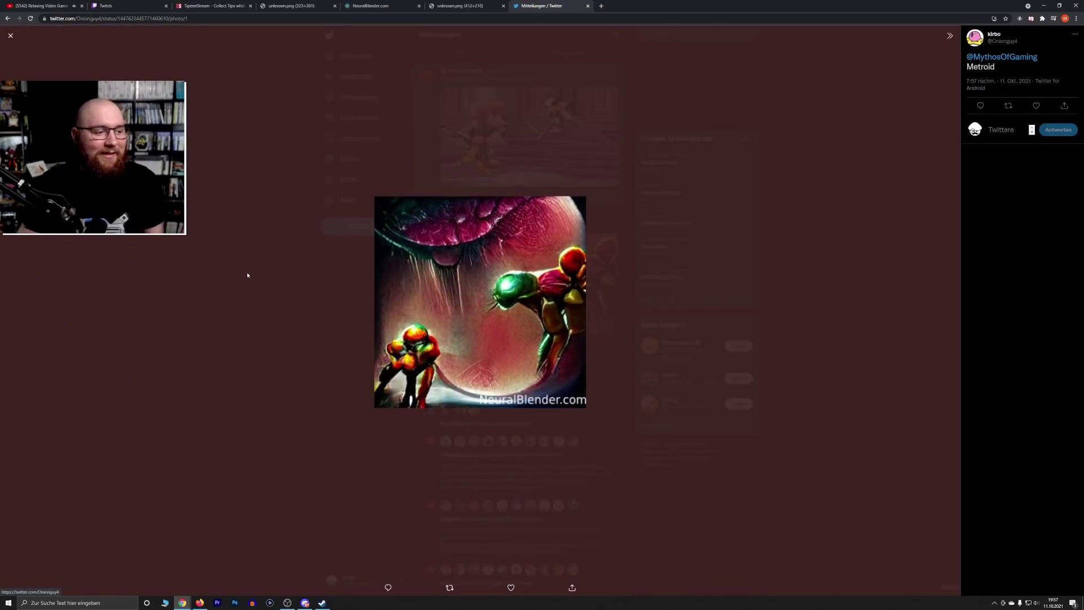
click(371, 5)
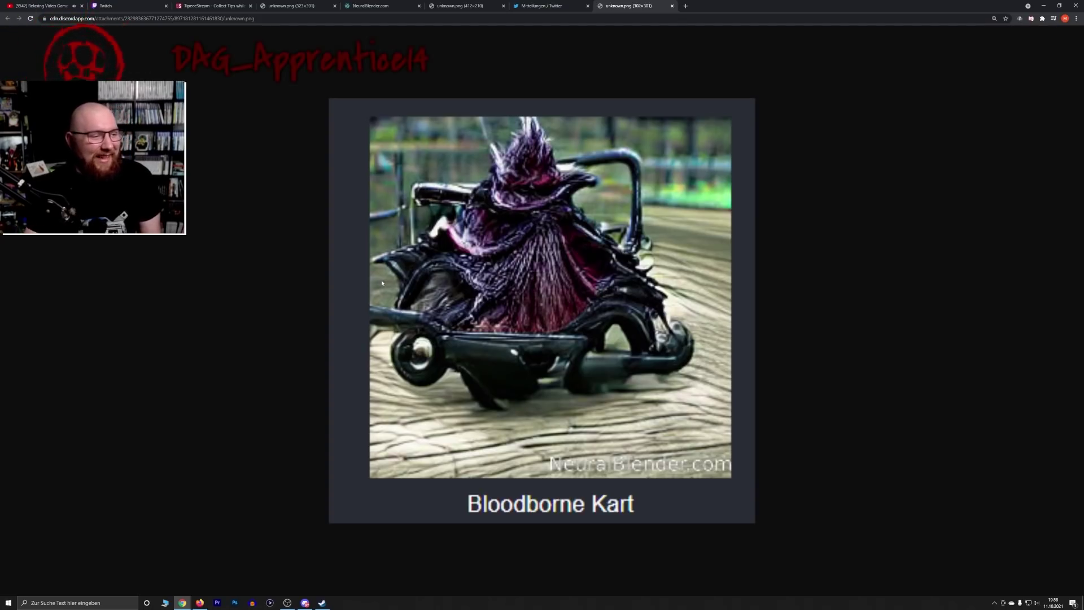
Check the NeuralBlender generation, return to the Bloodborne Kart image, then switch to Discord
click(395, 6)
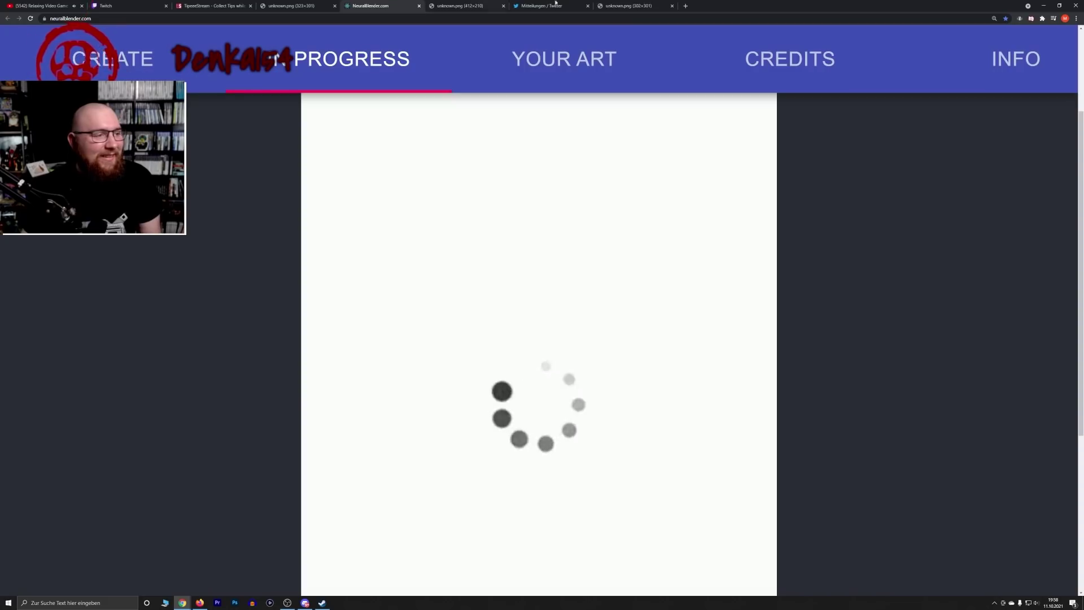
click(619, 4)
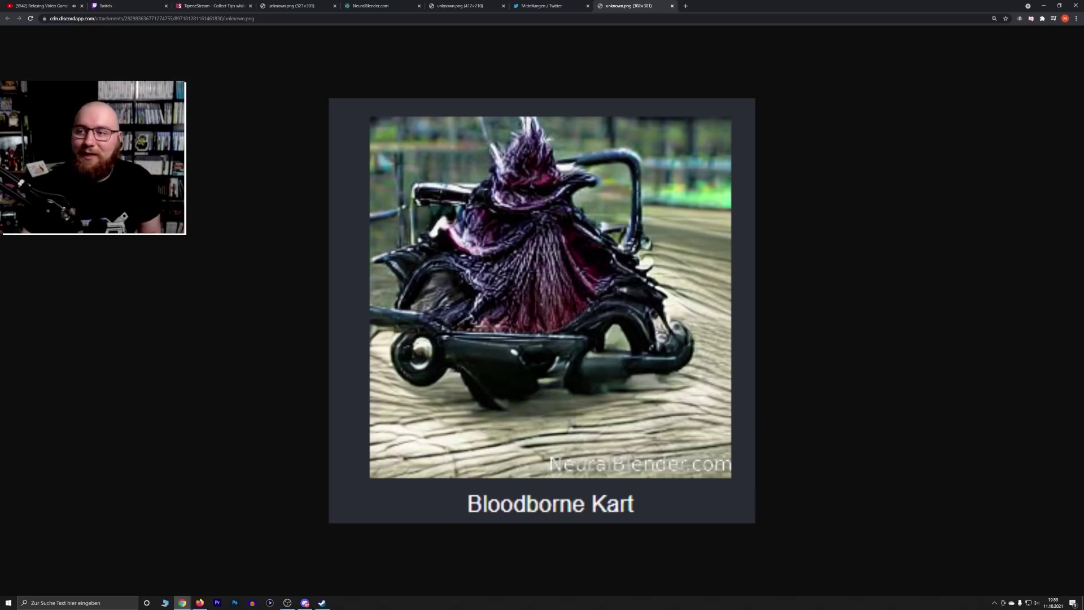
key(alt+Tab)
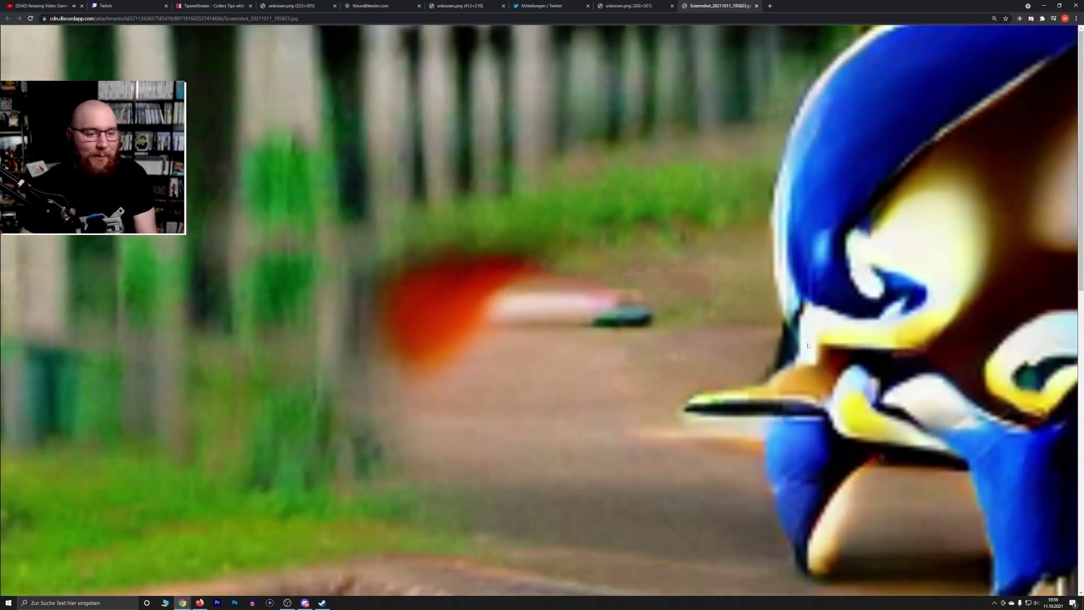
Zoom out until the whole Angry Sonic image fits, and close the 412×210 unknown.png tab
key(ctrl+minus)
key(ctrl+minus)
key(ctrl+minus)
key(ctrl+minus)
key(ctrl+minus)
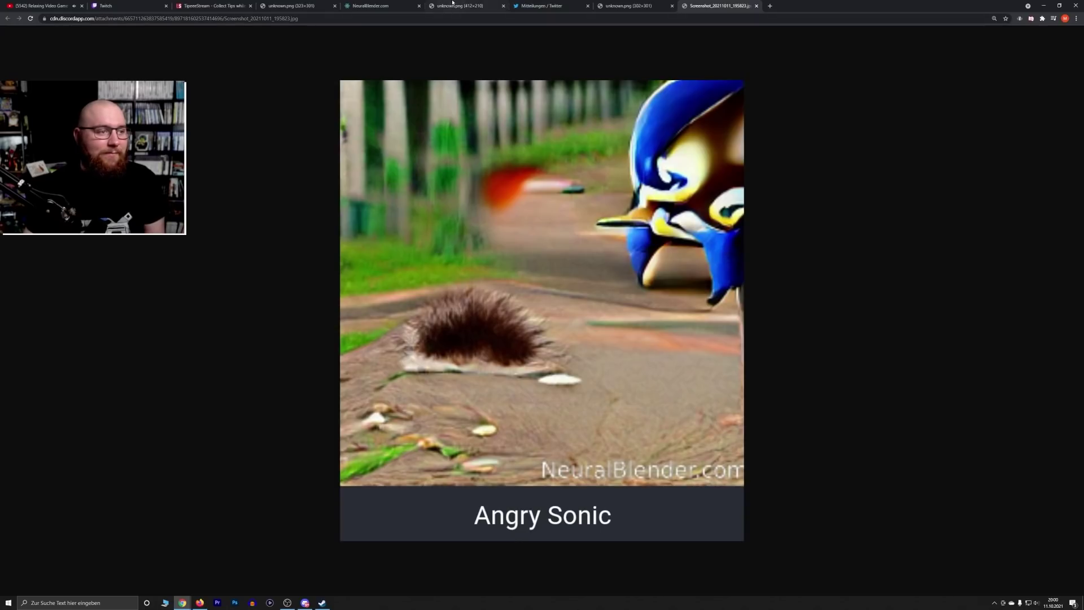
middle_click(452, 5)
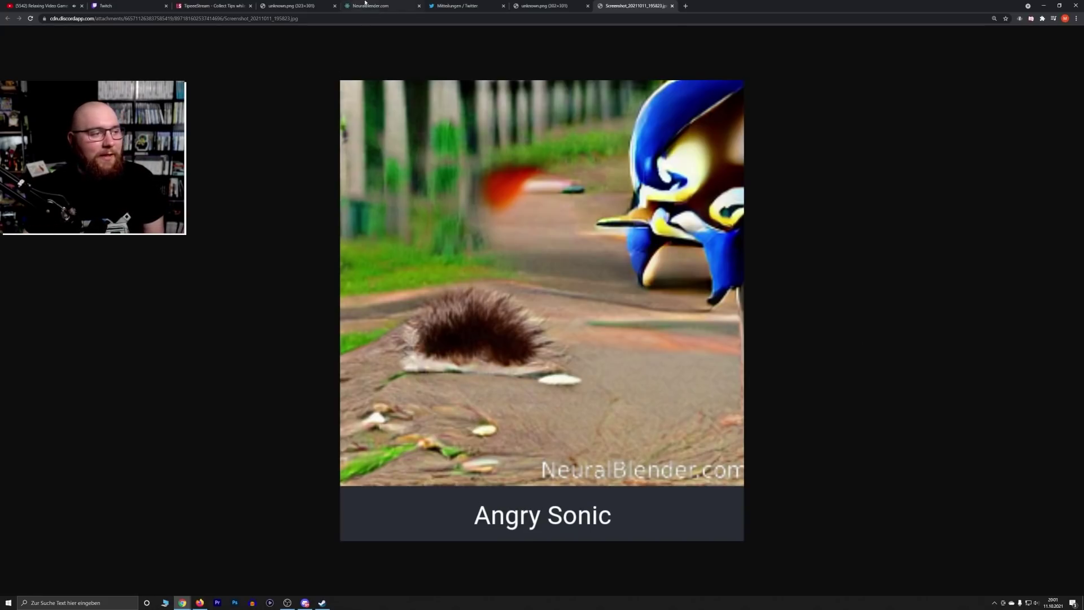
Go back to NeuralBlender.com to see the finished Digimon Mystery Dungeon image
click(365, 5)
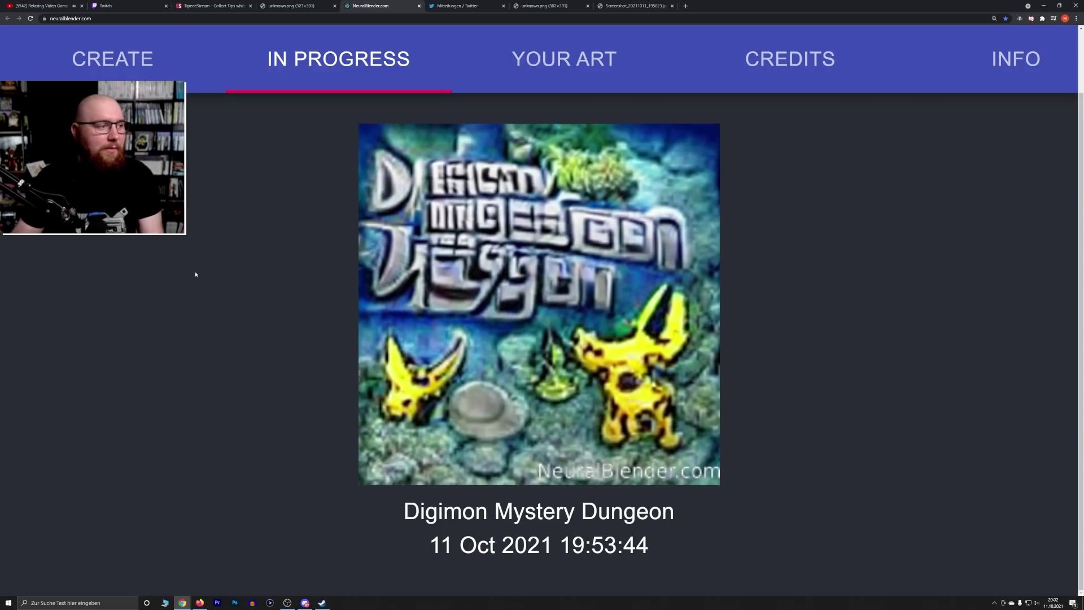
Briefly open the Create form, then switch to In Progress to see pending images
click(125, 63)
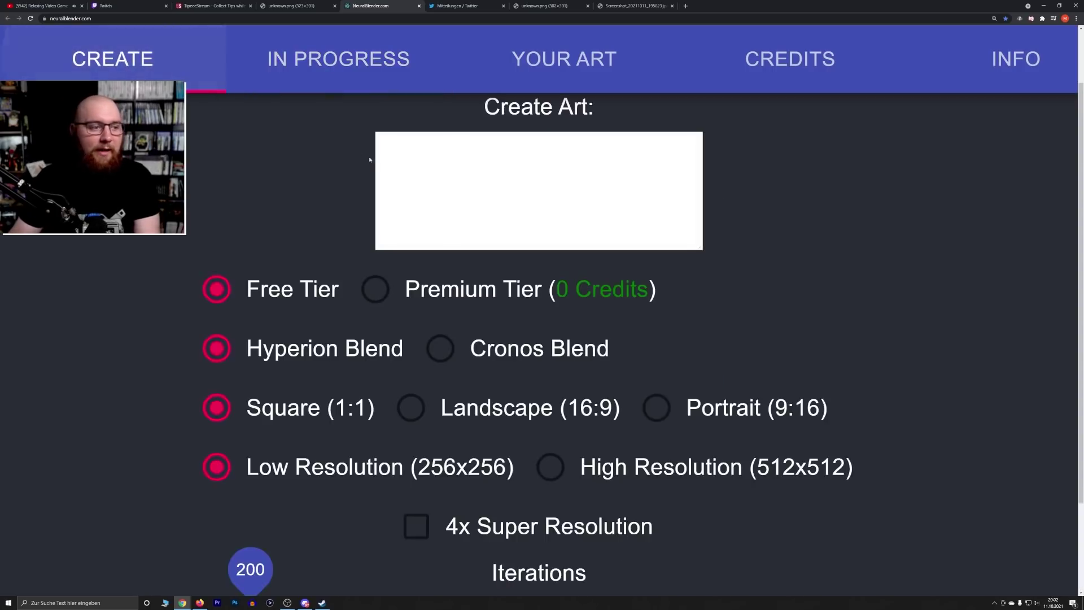
click(411, 159)
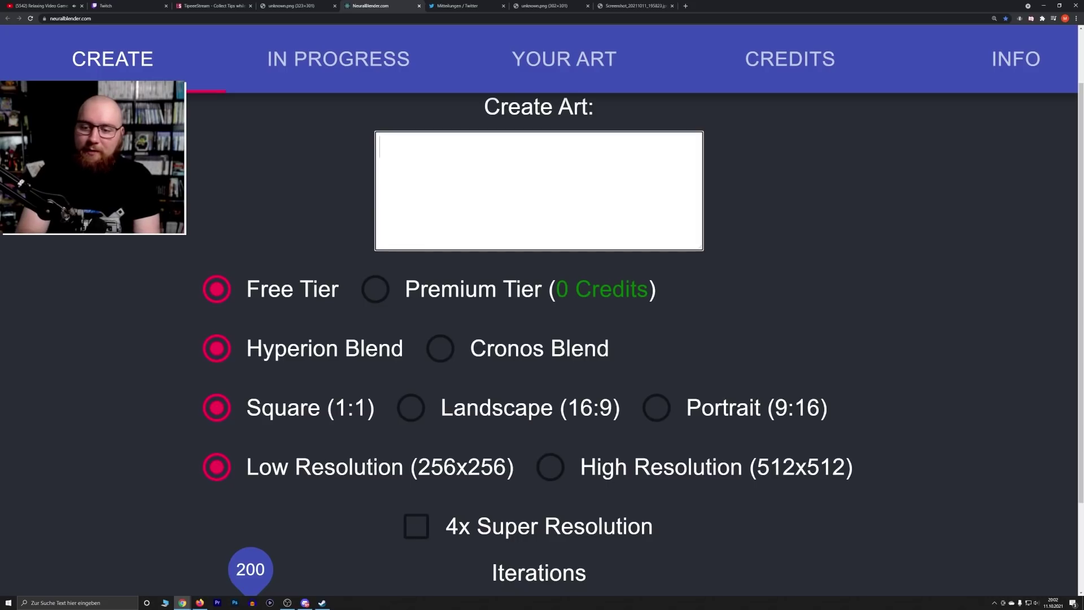
click(231, 76)
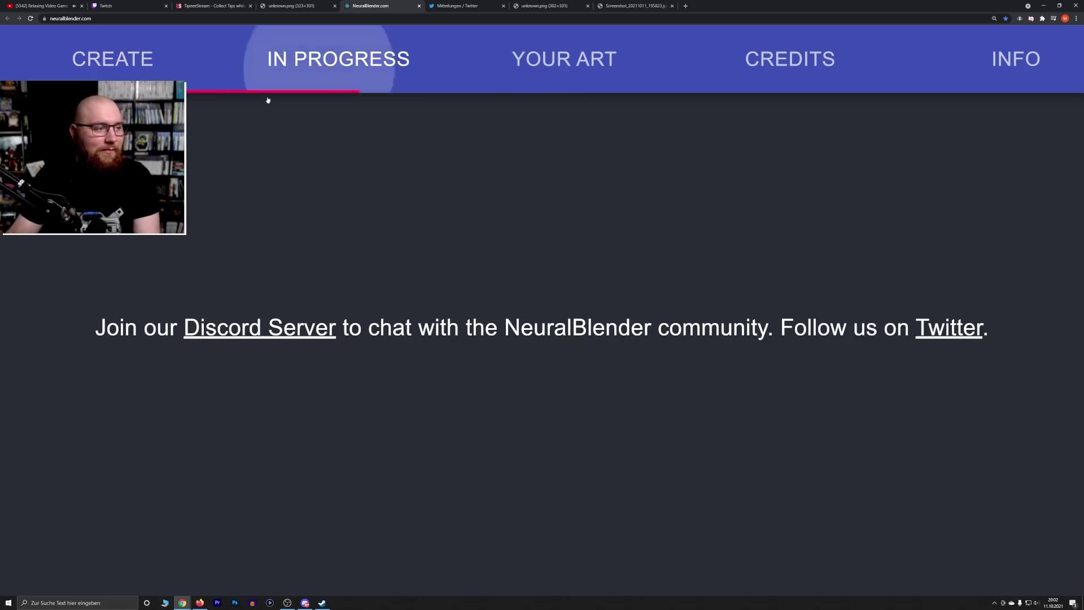
Open Your Art to view the finished Digimon Mystery Dungeon image, dismissing a stray context menu
click(513, 57)
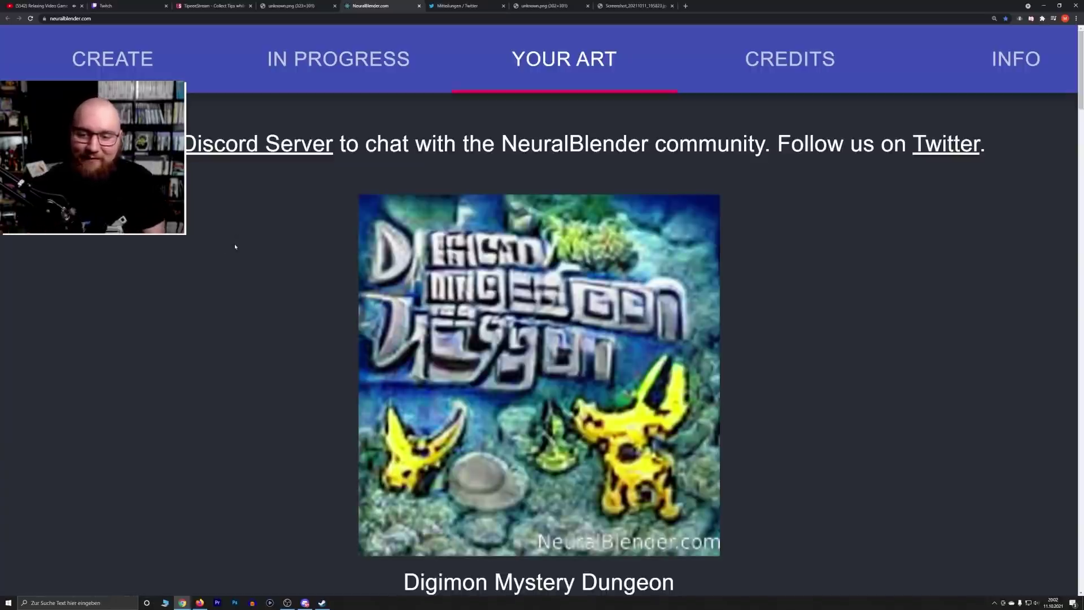
right_click(231, 242)
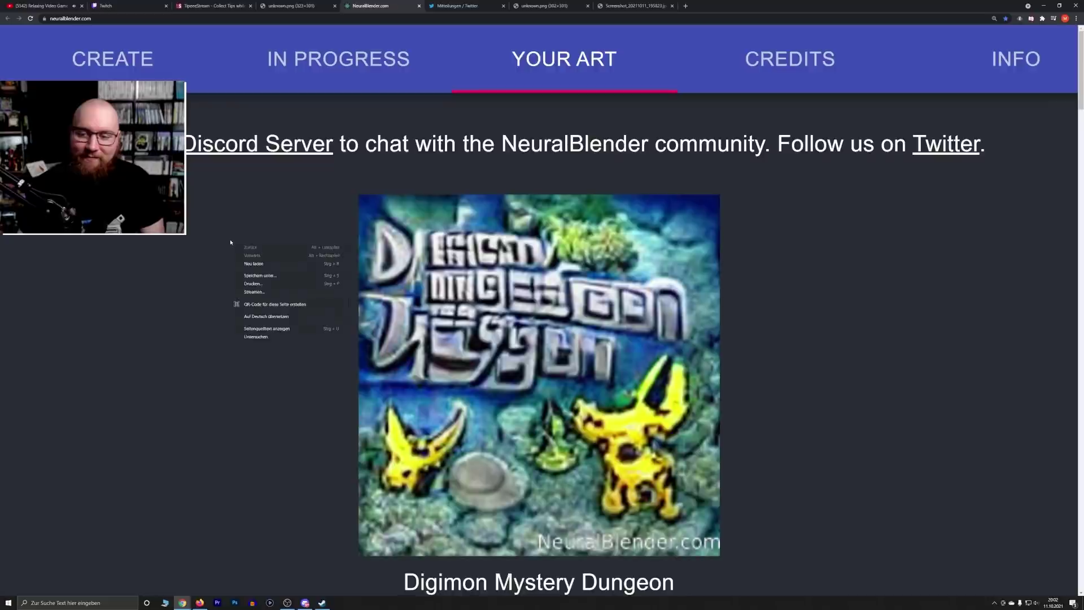
key(Escape)
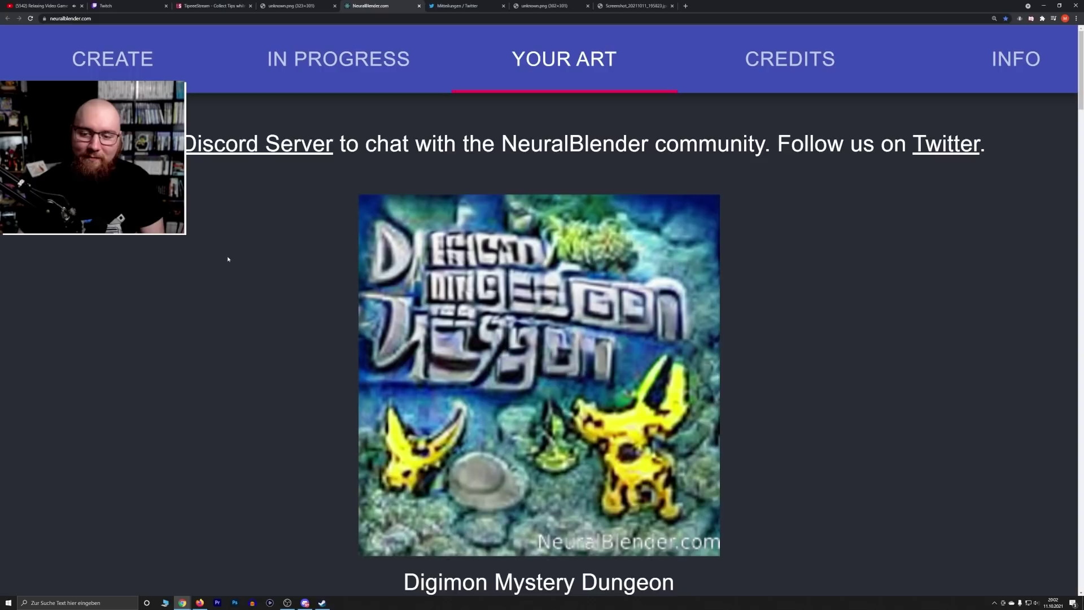
Submit the prompt 'Mario & Luigi Trust Issues' for generation, then switch to the Metroid Twitter tab
click(128, 75)
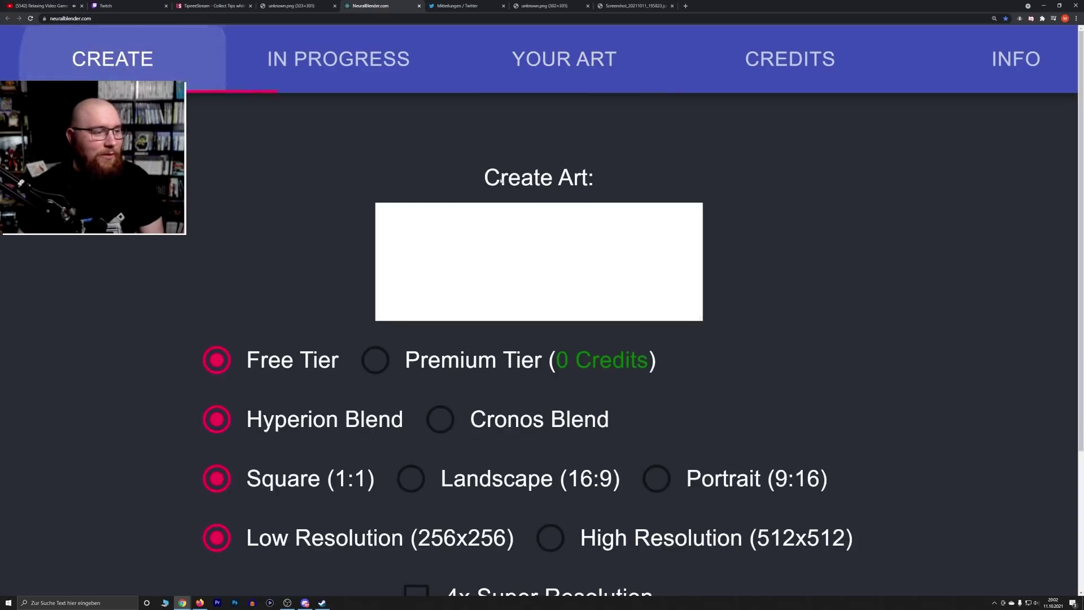
click(527, 237)
text(Mario )
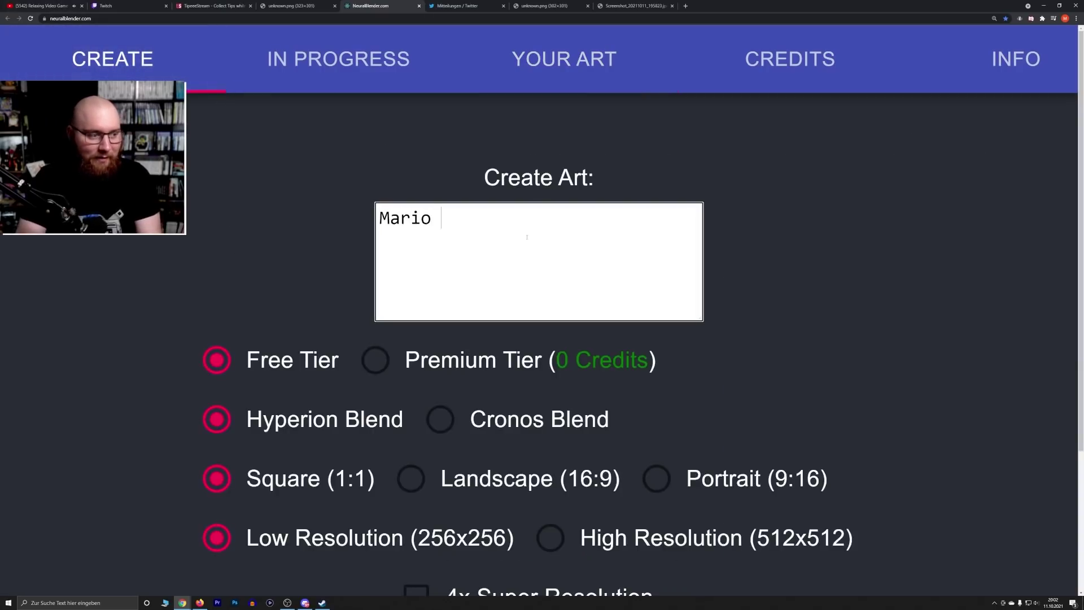
text(& Luigi Trust Issues)
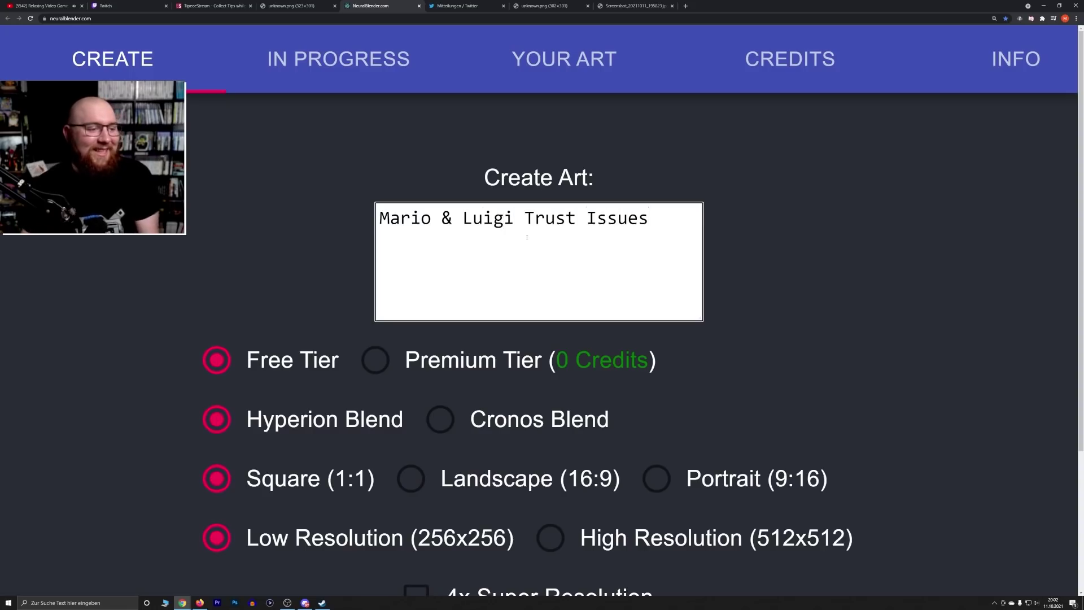
scroll(484, 451, down, 2)
scroll(483, 450, down, 2)
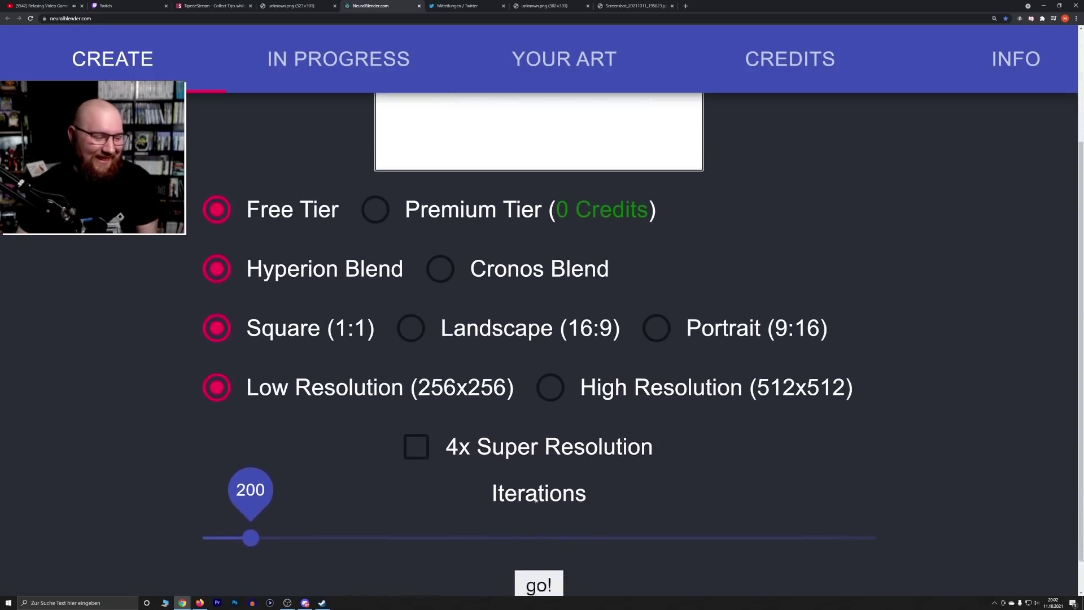
click(534, 556)
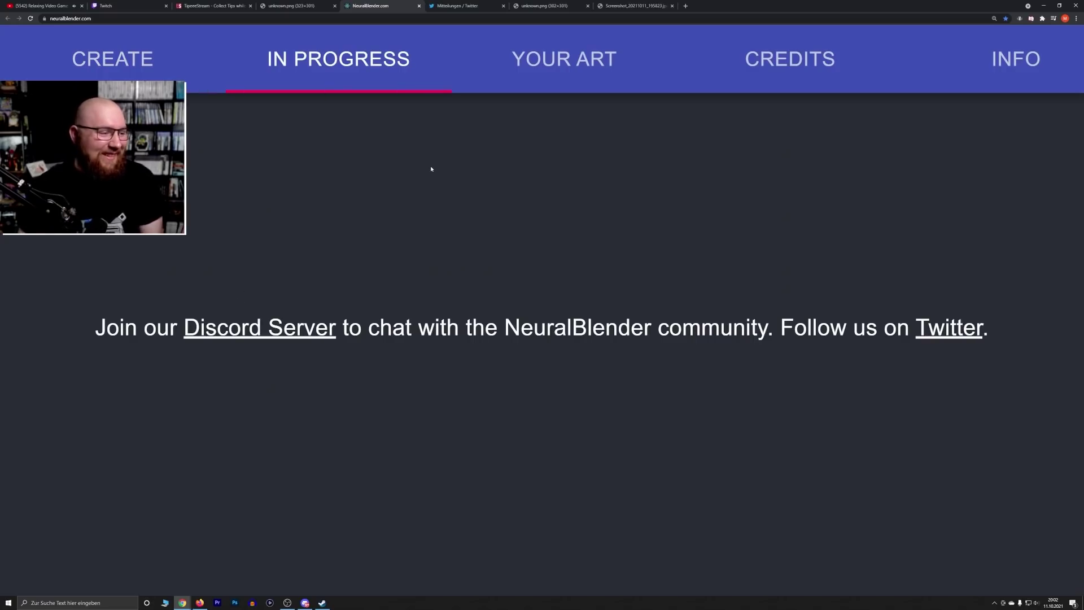
click(475, 6)
Close both leftover image tabs, enlarge the Metroid image, then close the Twitter tab
middle_click(537, 3)
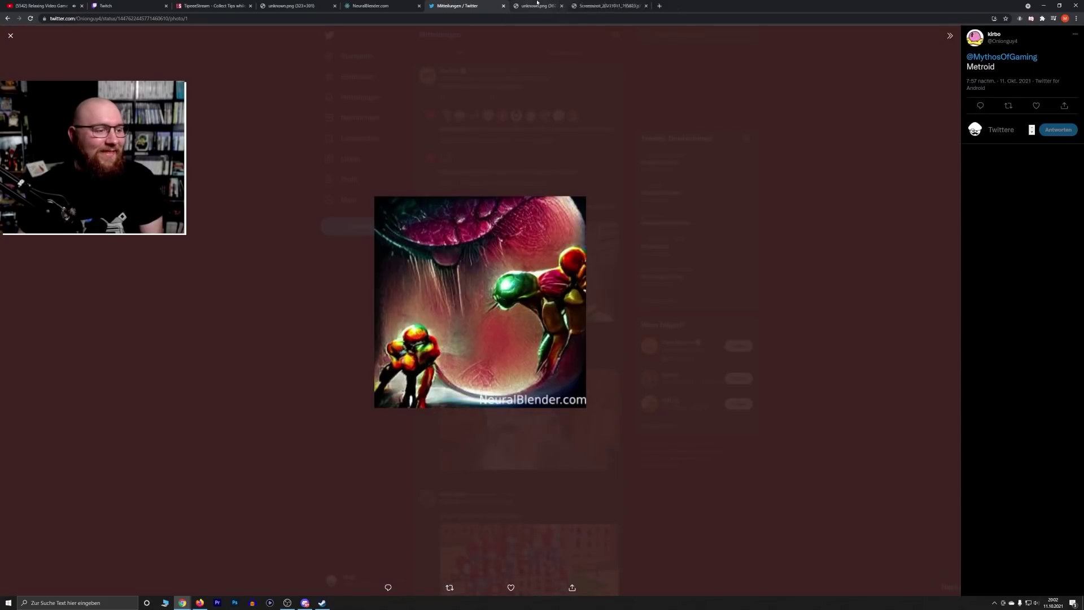
middle_click(537, 3)
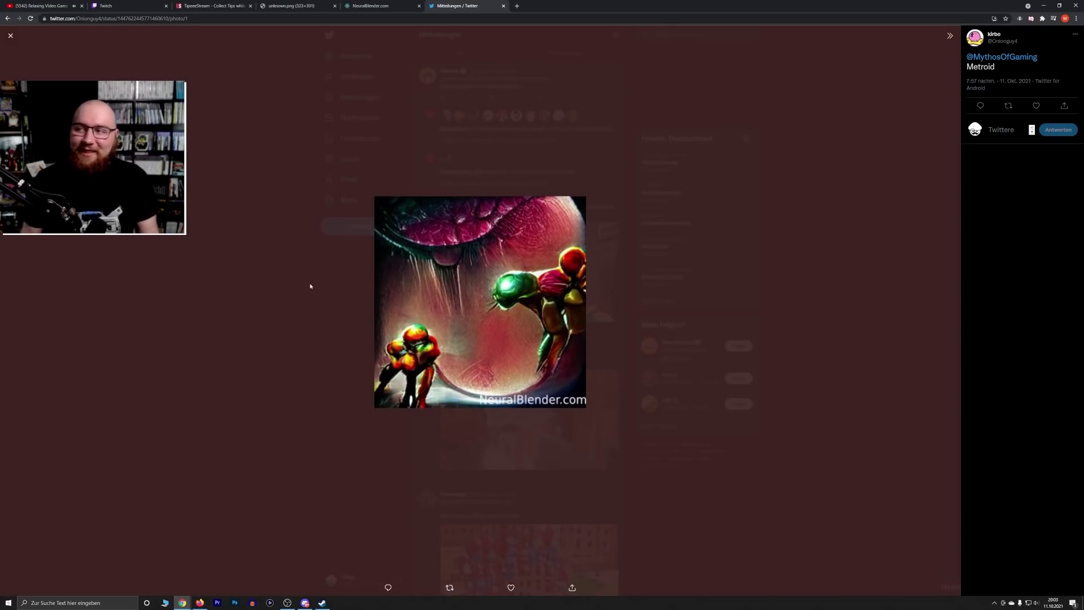
key(ctrl+plus)
key(ctrl+plus)
key(ctrl+plus)
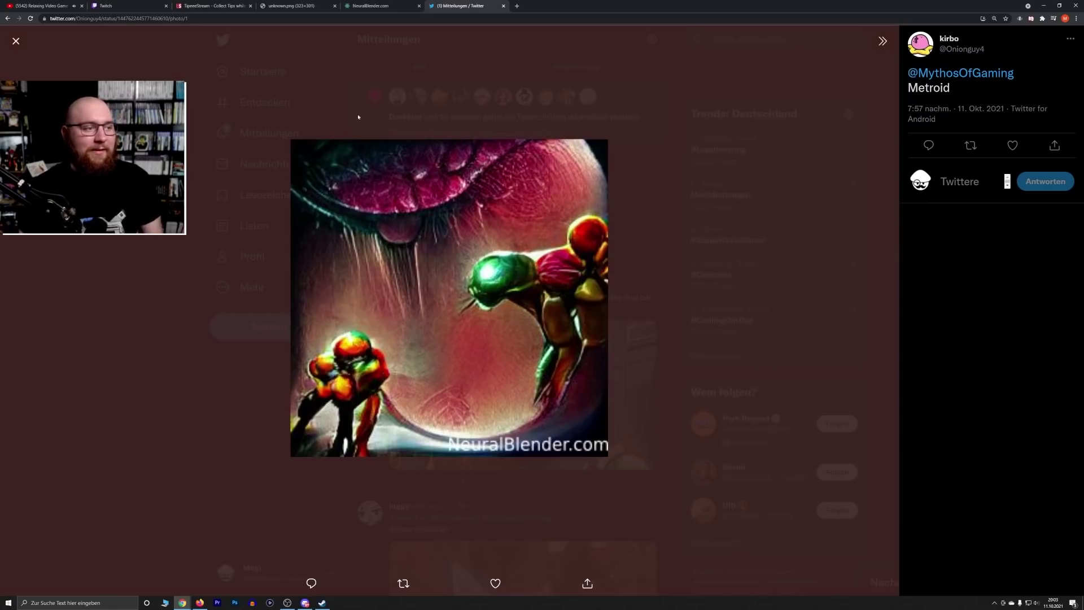
middle_click(461, 5)
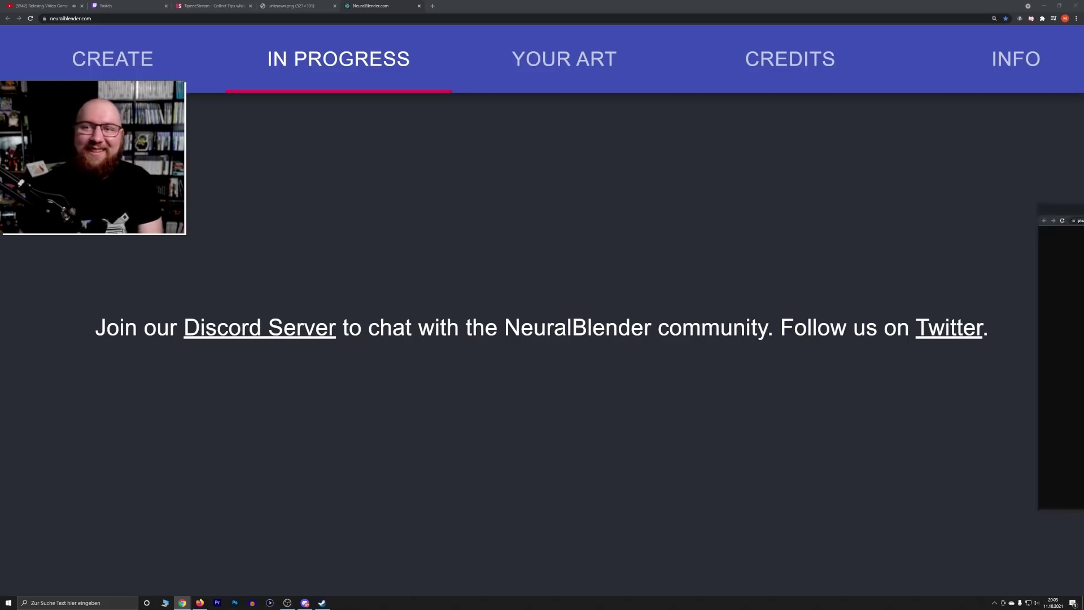
Scroll up on the Twitter image page, then return to the NeuralBlender tab
ctrl+scroll(486, 313, up, 6)
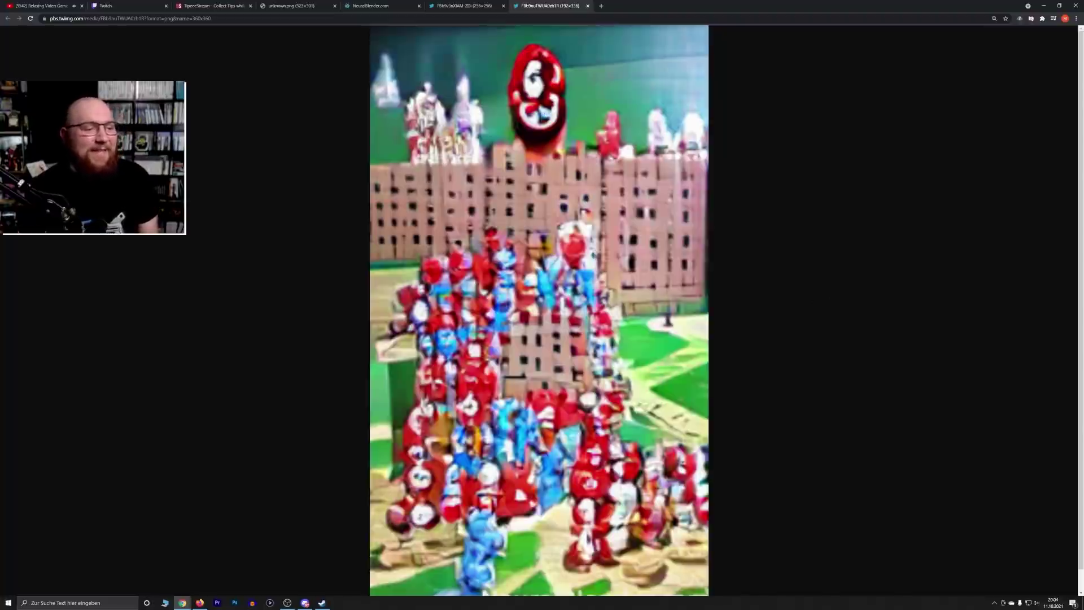
click(359, 5)
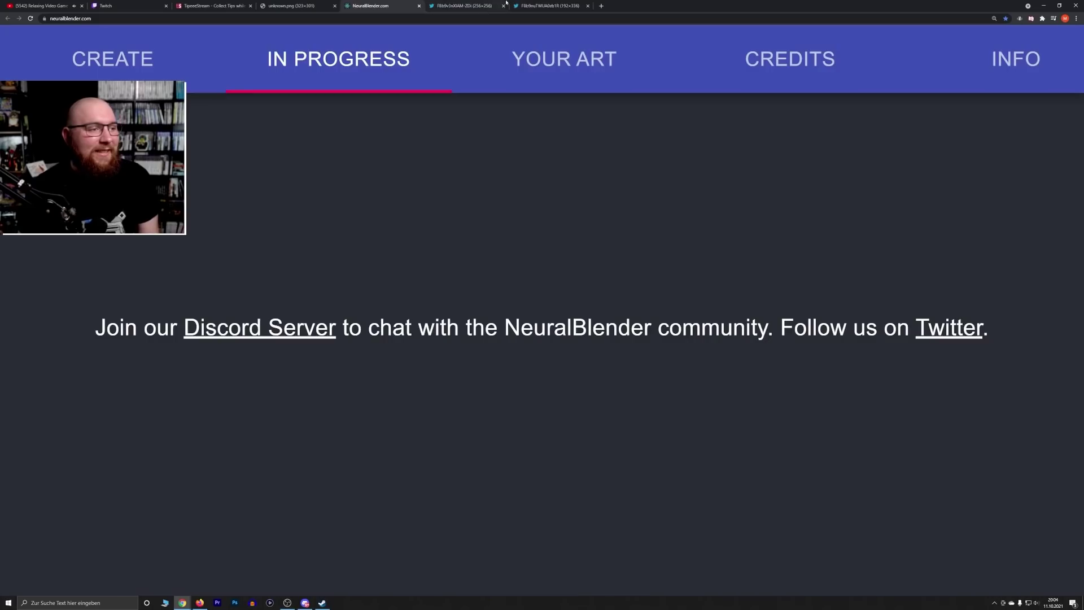
Check NeuralBlender's Your Art, Create and In Progress pages, then return to the crowd artwork tab
key(ctrl+9)
click(346, 3)
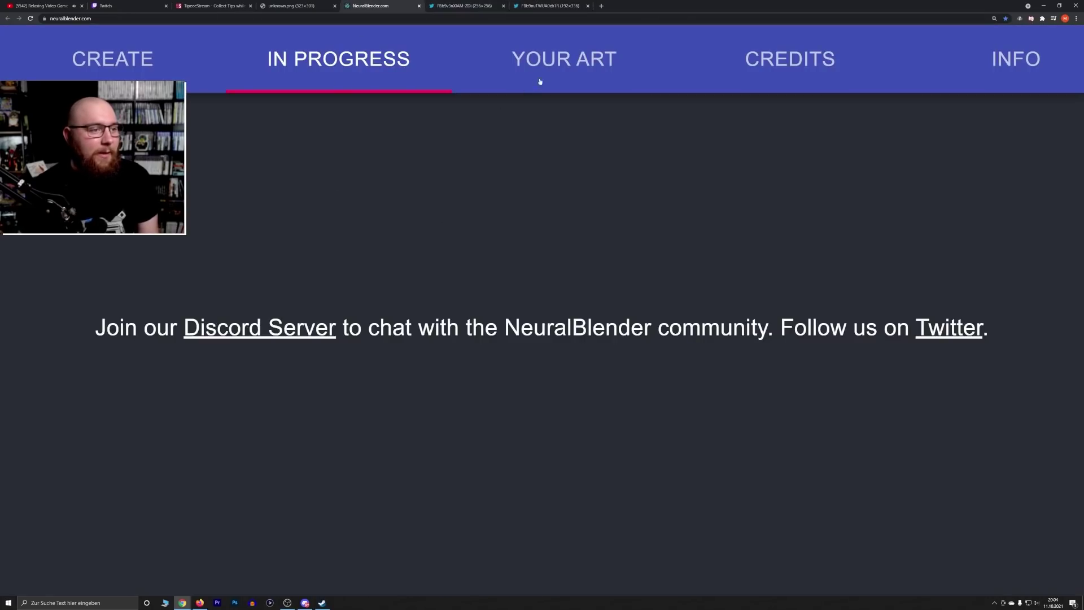
click(556, 54)
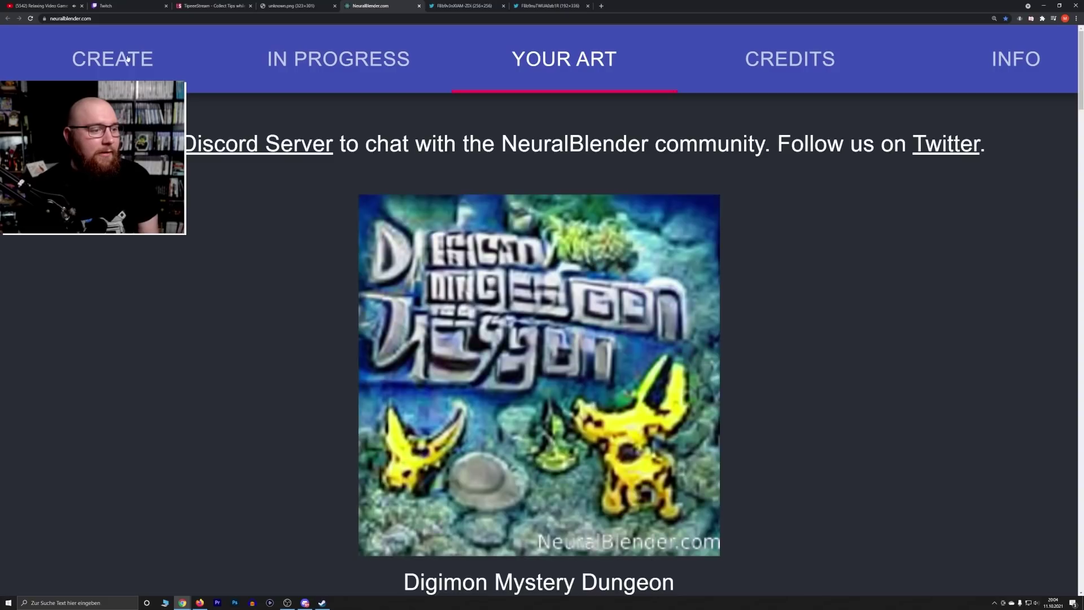
click(127, 58)
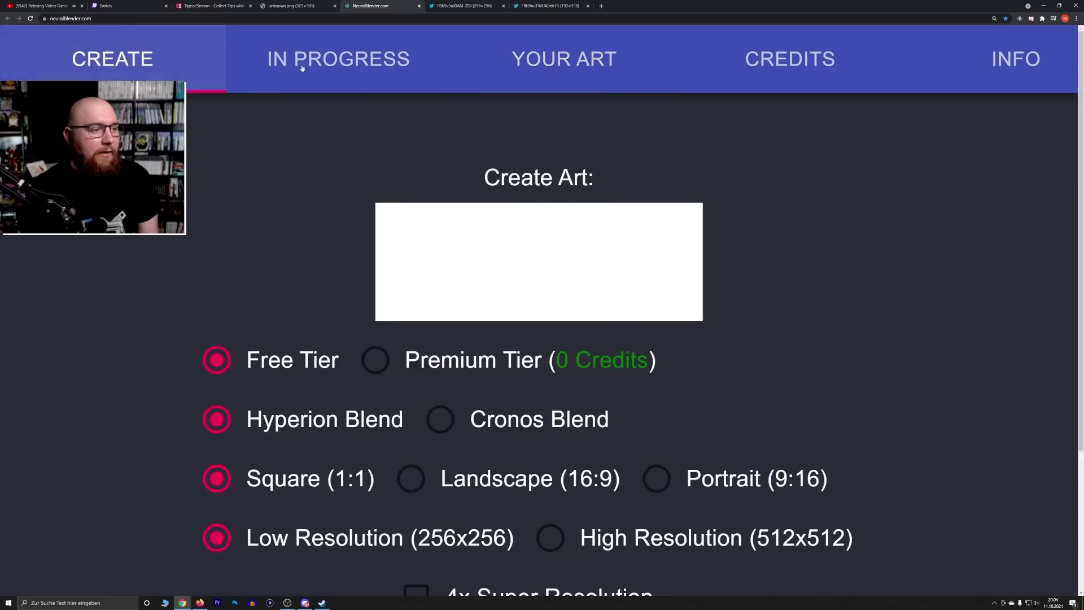
click(332, 66)
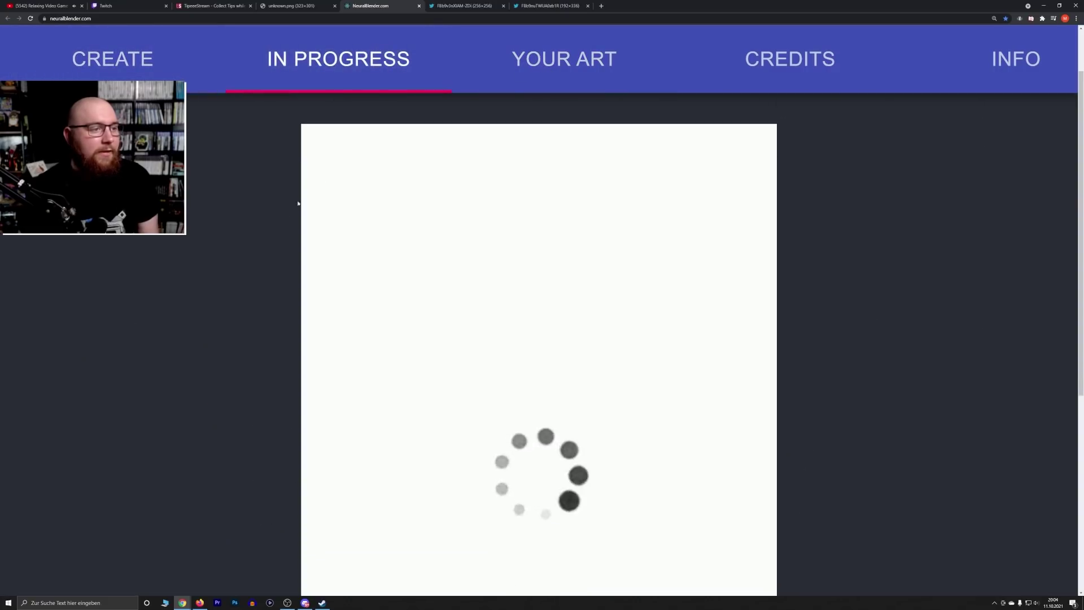
click(546, 4)
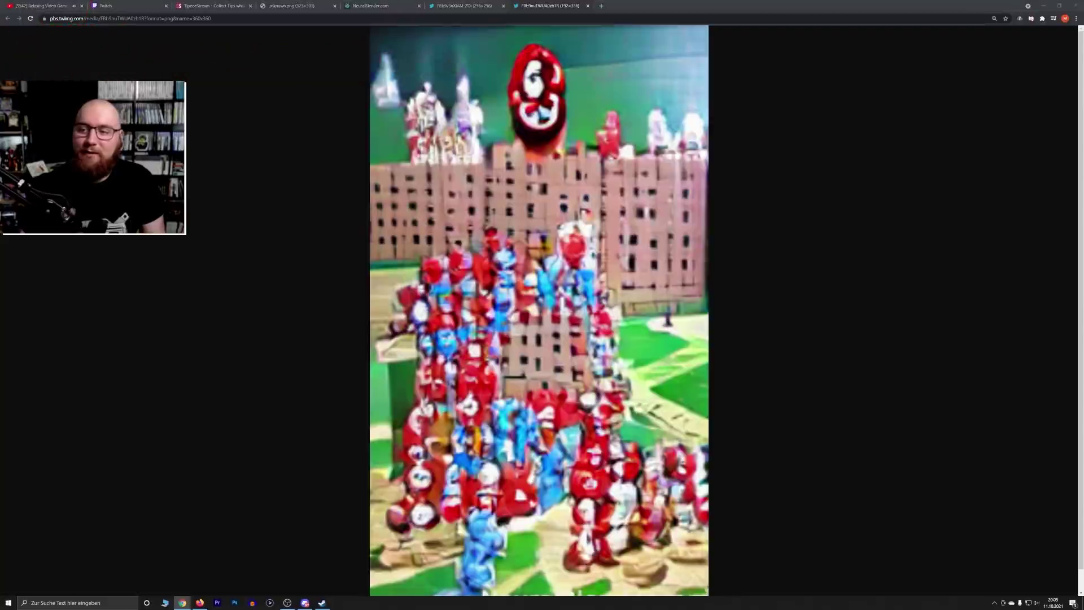
Dock the other window's Yakuza 7 Sonic Returns image as a new tab and adjust its zoom
drag(847, 290, 632, 7)
scroll(608, 157, down, 5)
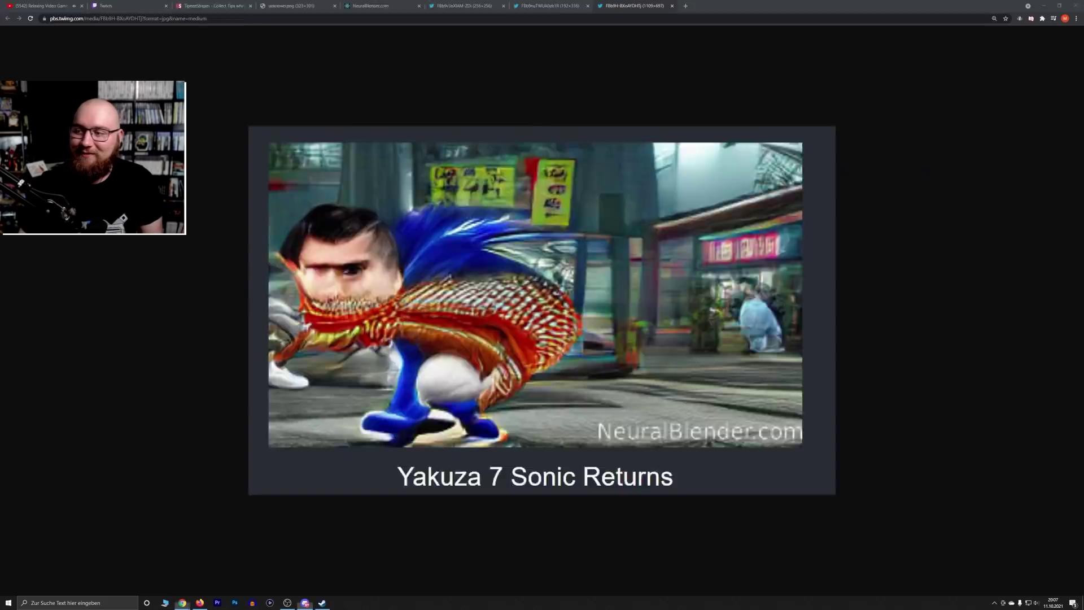
Zoom the Rayman 4 image, then view the finished Mario & Luigi Trust Issues result in NeuralBlender
ctrl+scroll(729, 418, up, 8)
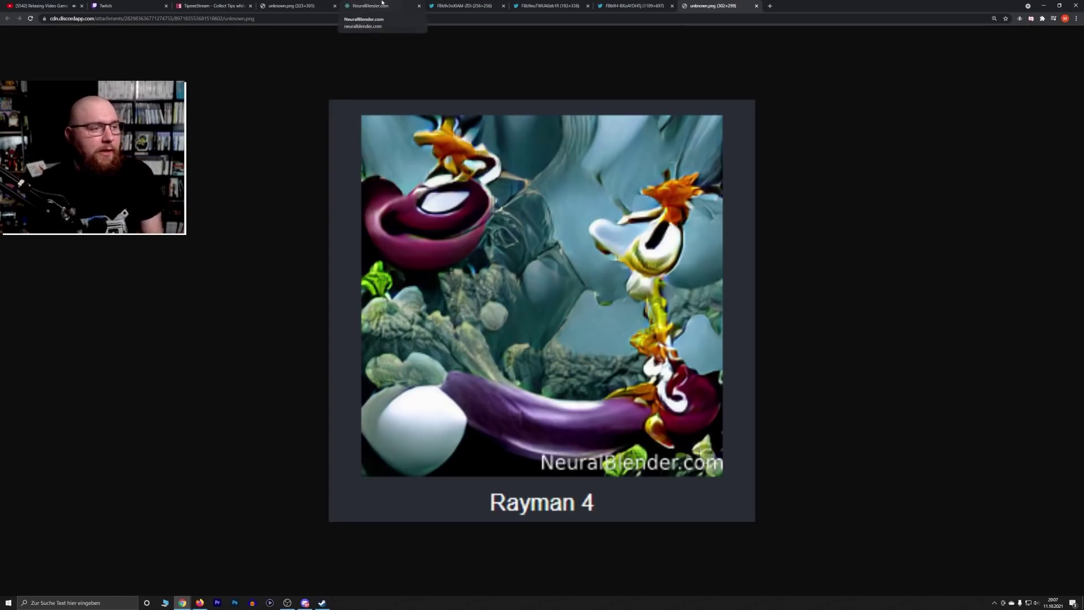
click(342, 4)
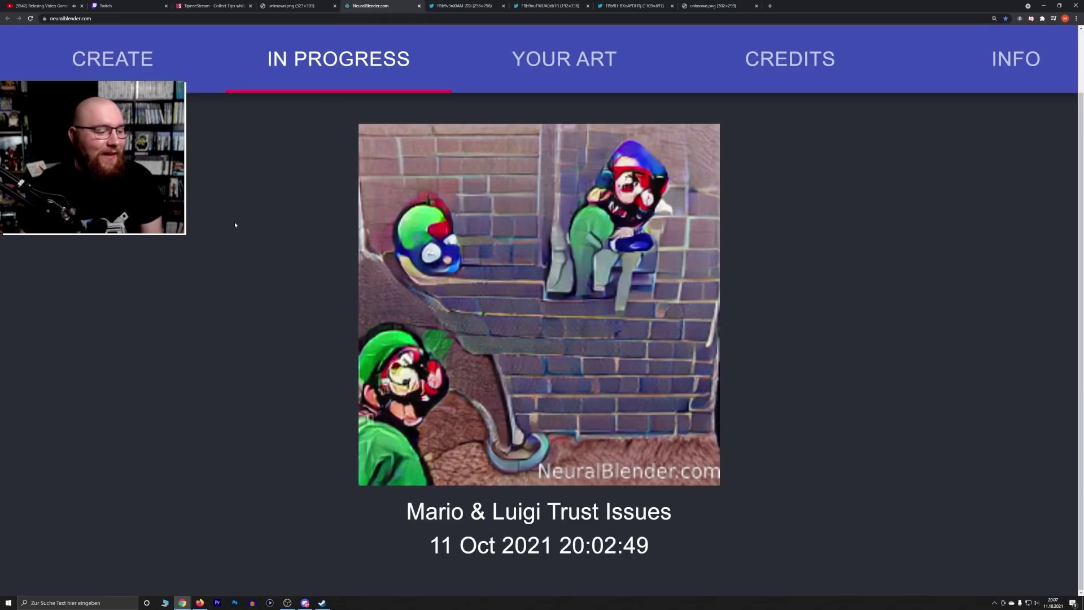
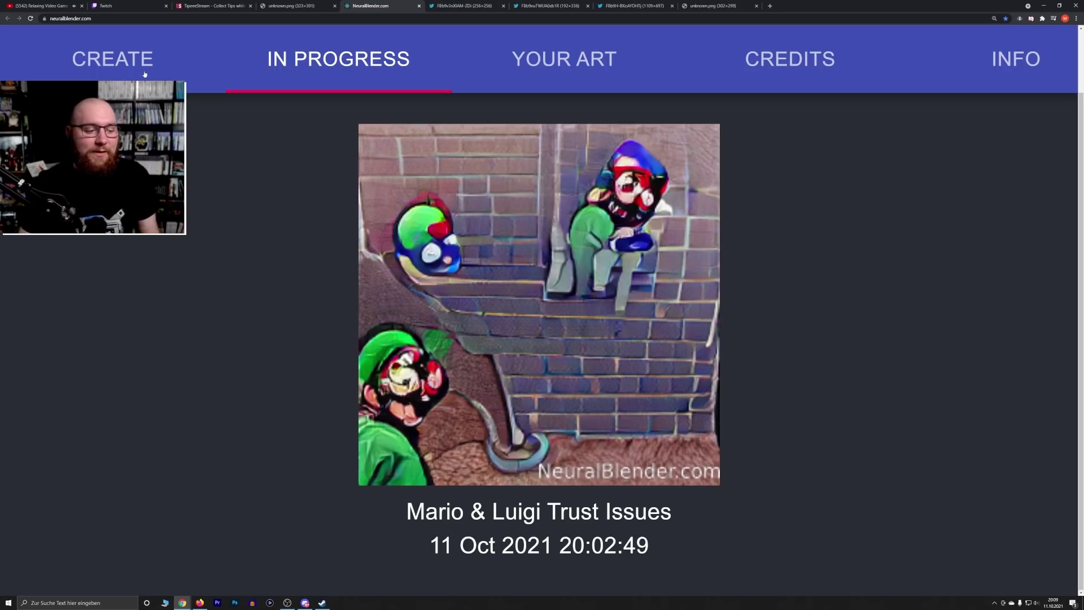
Zoom in on the Mario & Luigi Trust Issues artwork, reset the zoom, then go to the empty Create Art form
scroll(145, 74, up, 1)
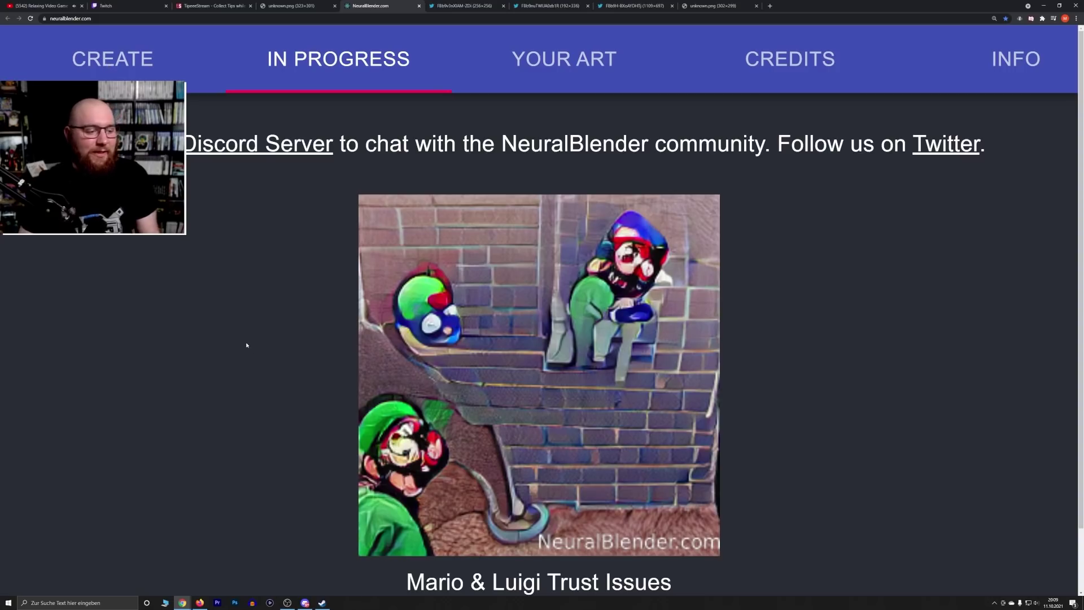
key(ctrl+plus)
key(ctrl+plus)
scroll(246, 339, down, 2)
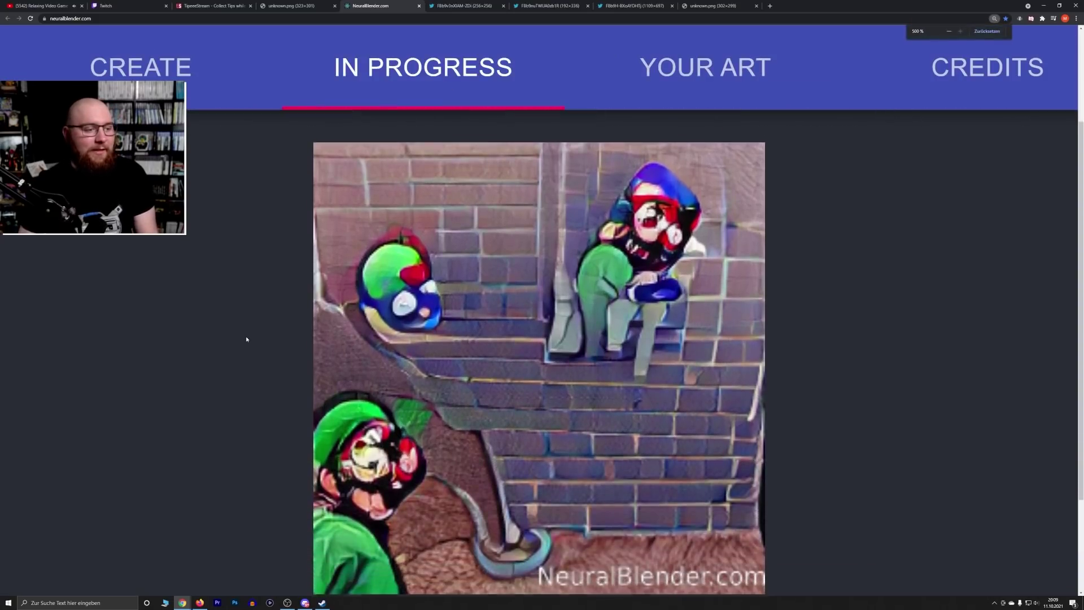
key(ctrl+minus)
key(ctrl+minus)
scroll(247, 339, up, 1)
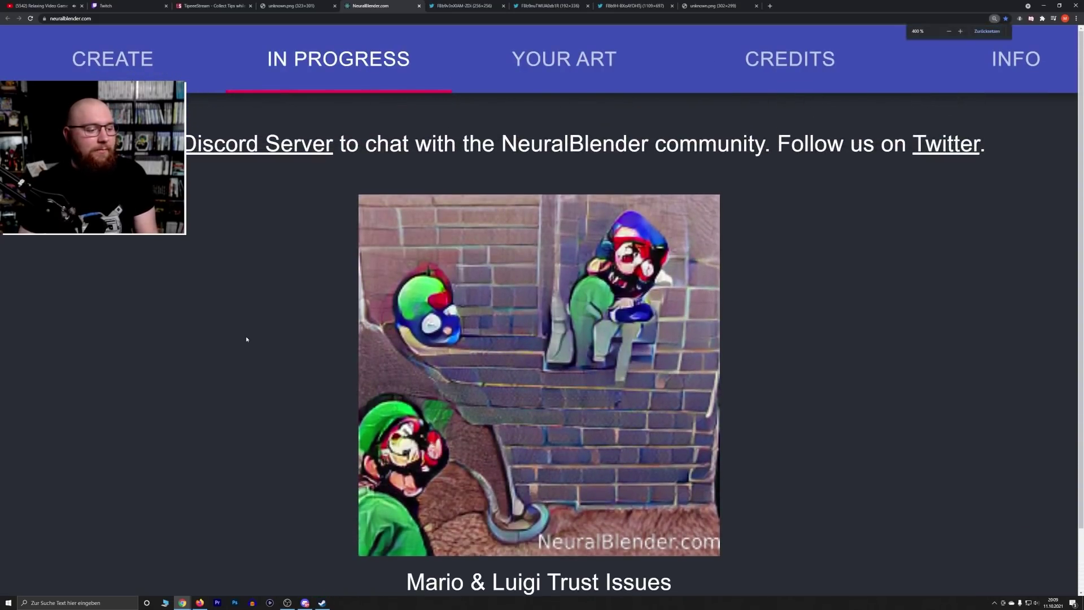
click(126, 64)
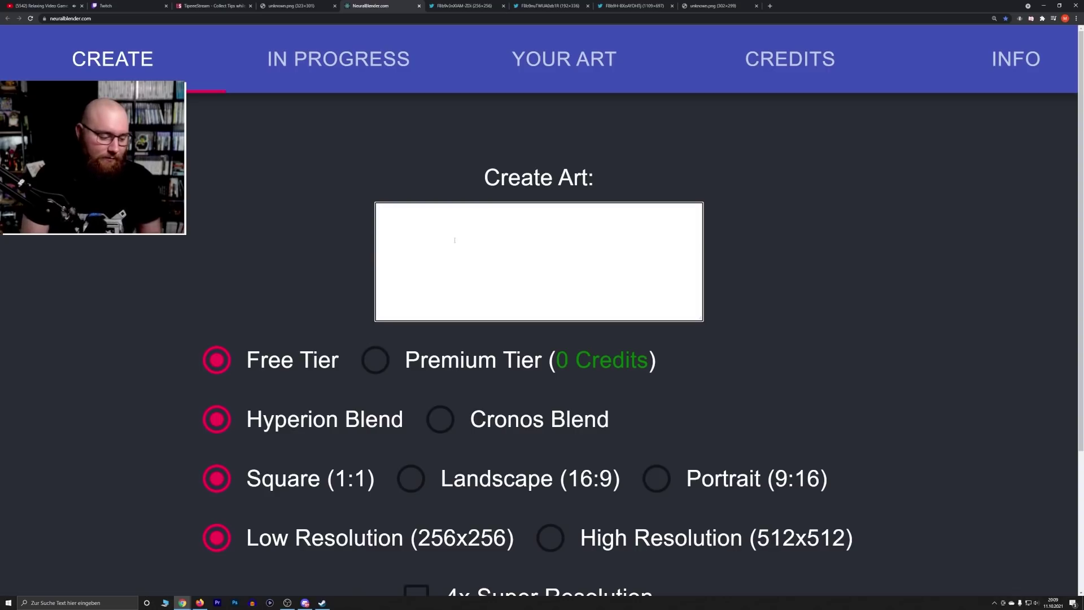
Replace the 'Assassin's Creed' prompt with 'Undertale' and submit it for generation
text(A)
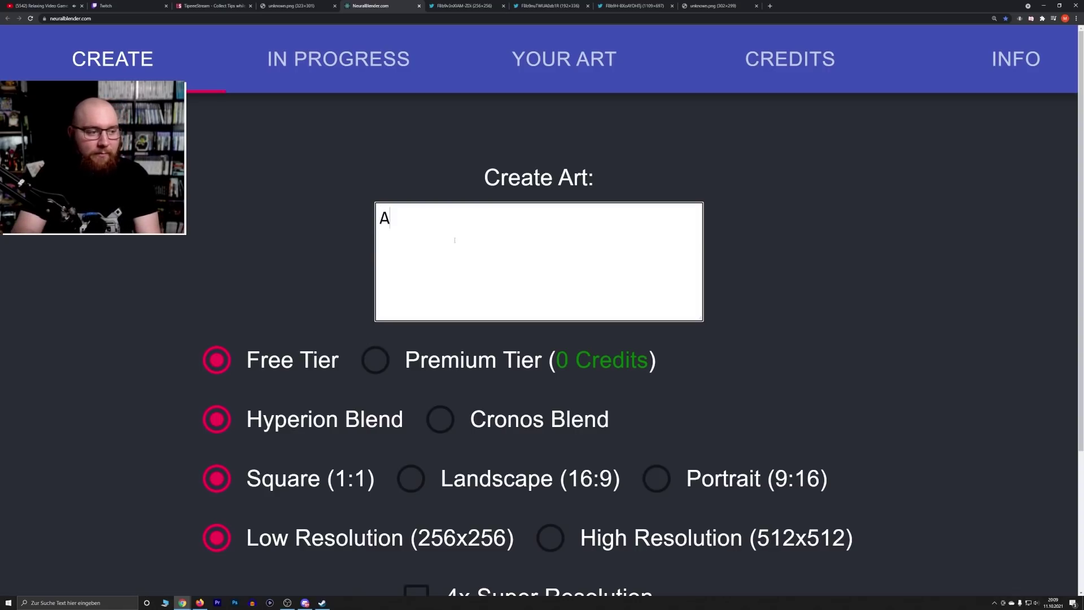
text(ssassin's C)
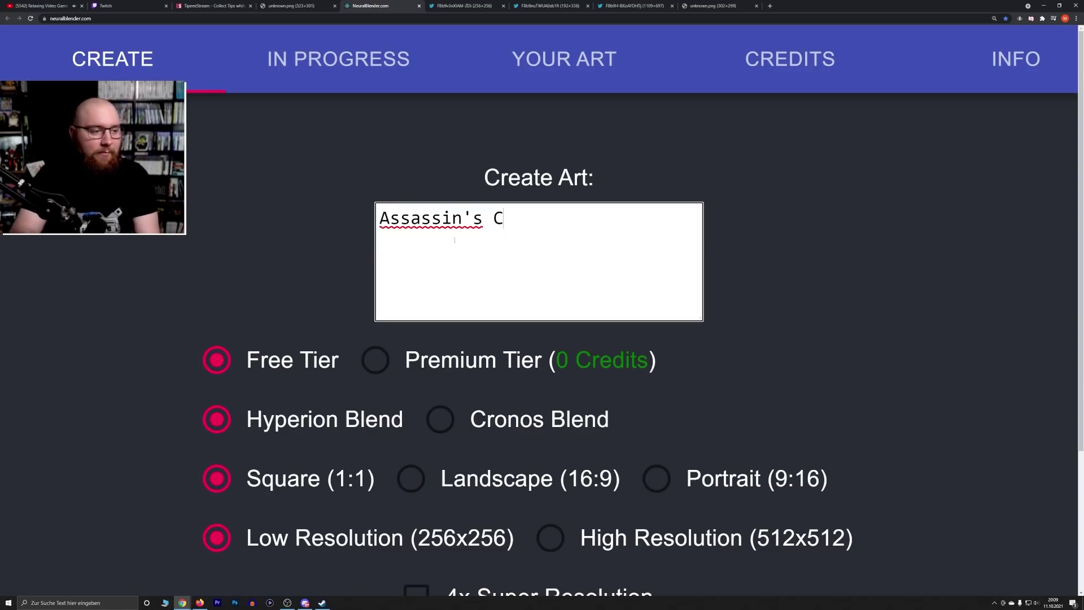
text(reed)
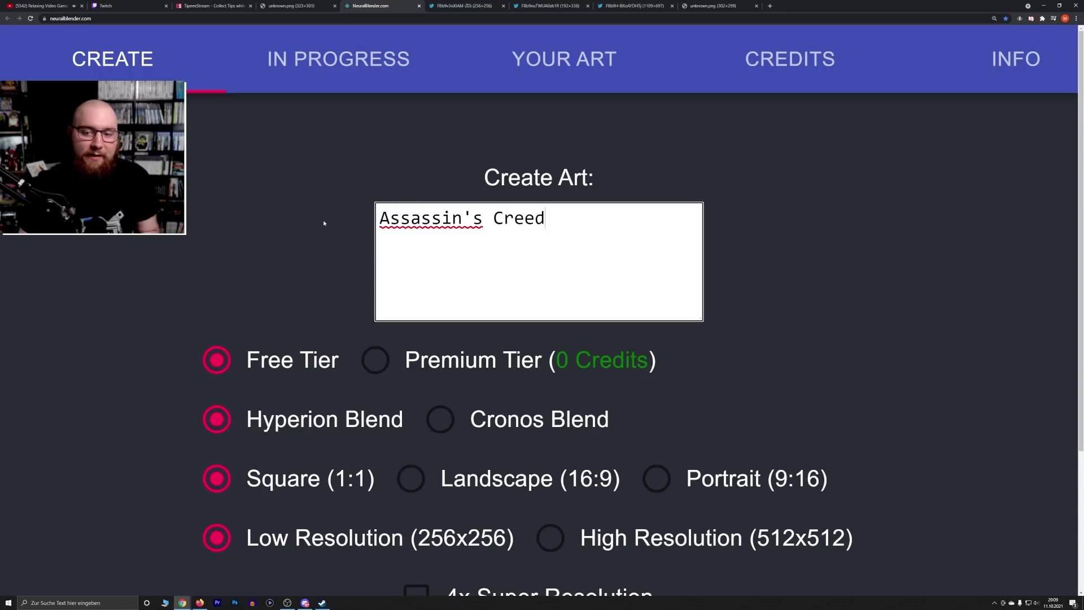
drag(546, 218, 330, 222)
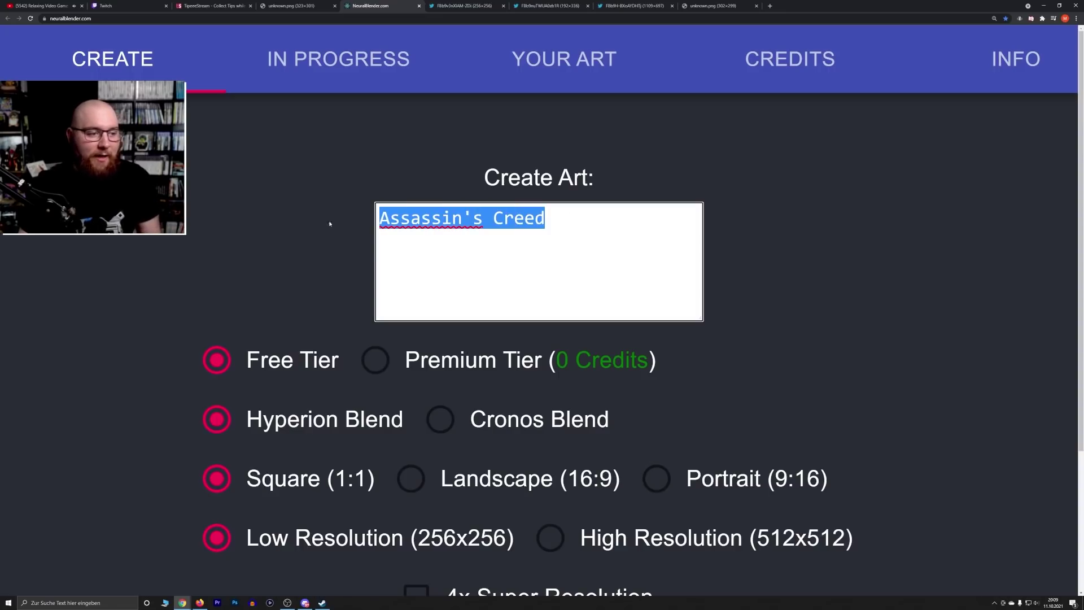
text(Undertale)
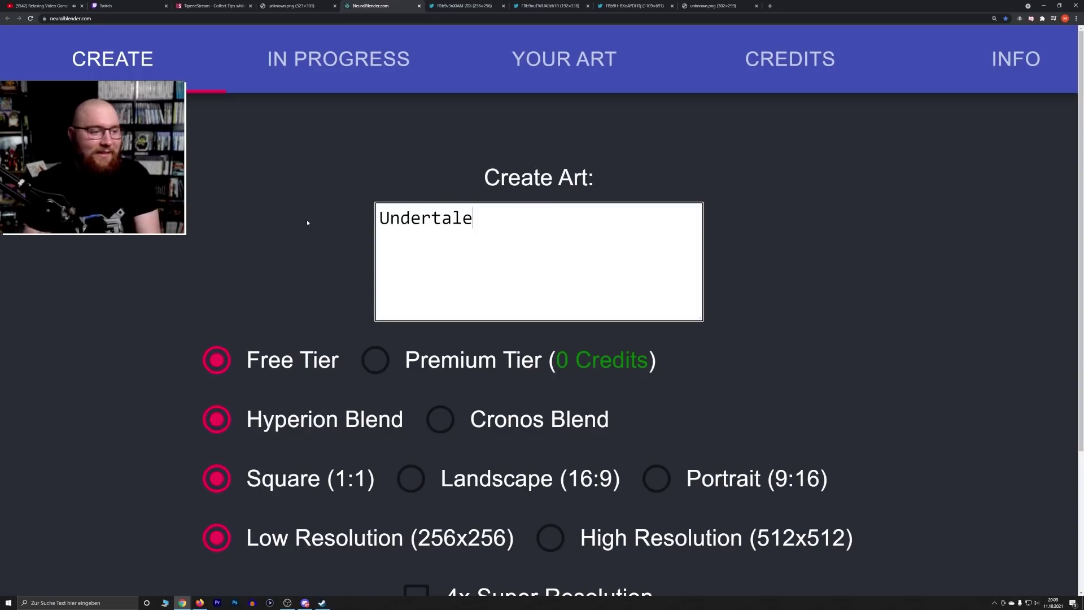
scroll(307, 222, down, 3)
click(539, 590)
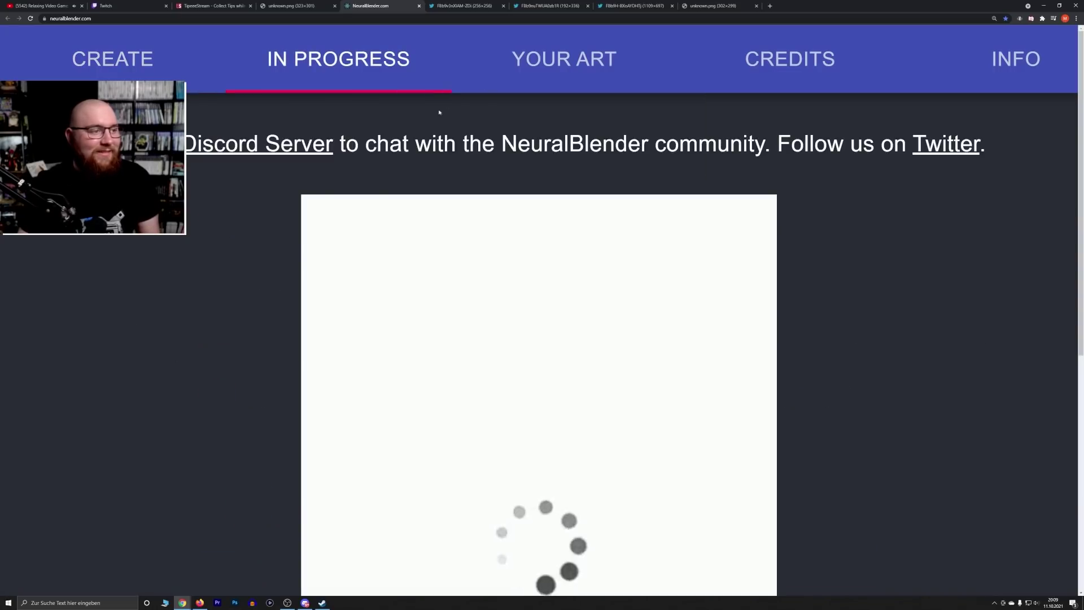
Close the Twitter and unknown.png image tabs and dock the Sora and Mickey image window into Chrome
key(ctrl+plus)
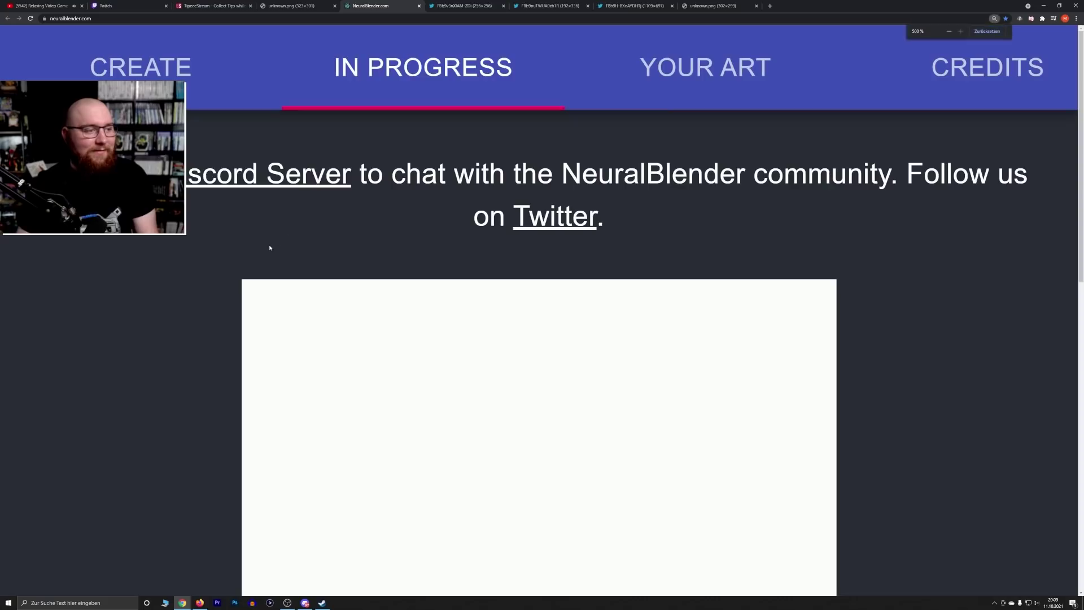
click(451, 7)
key(ctrl+w)
key(ctrl+w)
key(ctrl+w)
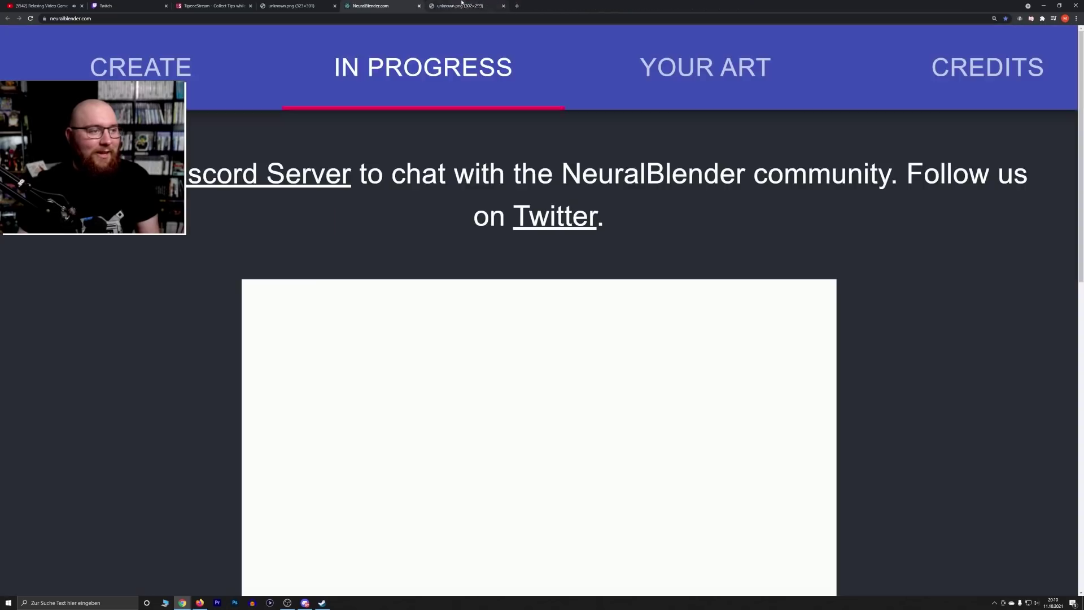
middle_click(461, 2)
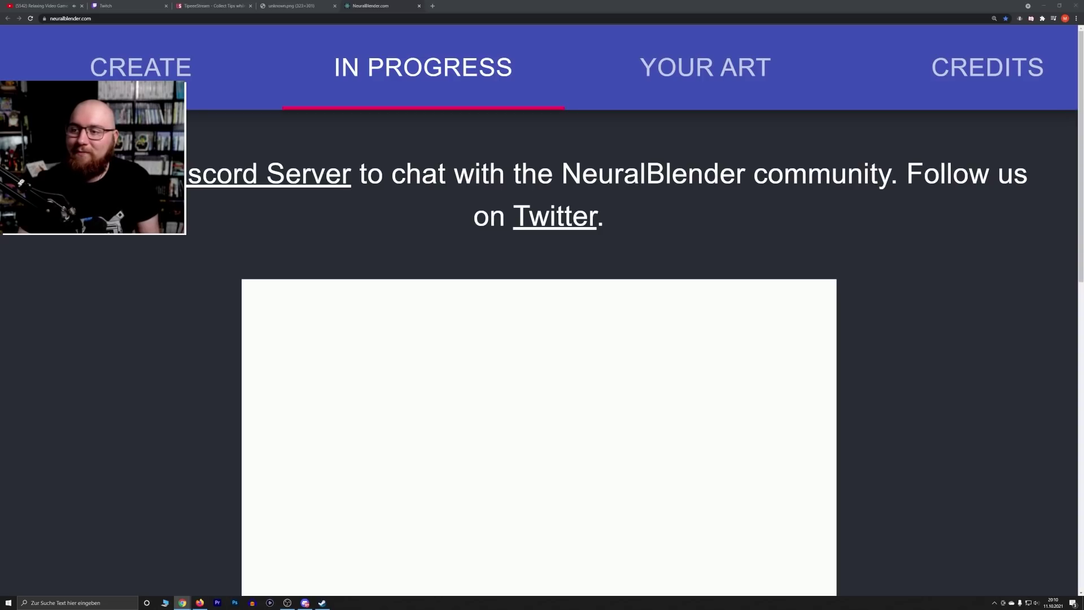
drag(1083, 226, 590, 6)
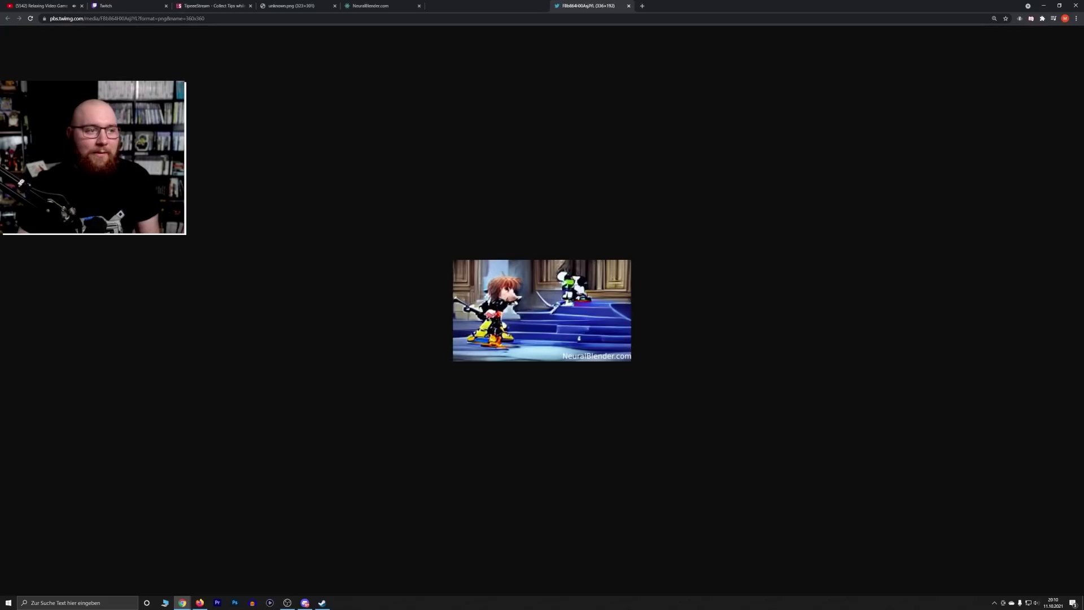
Zoom the Sora and Mickey image to 400%
scroll(685, 271, up, 5)
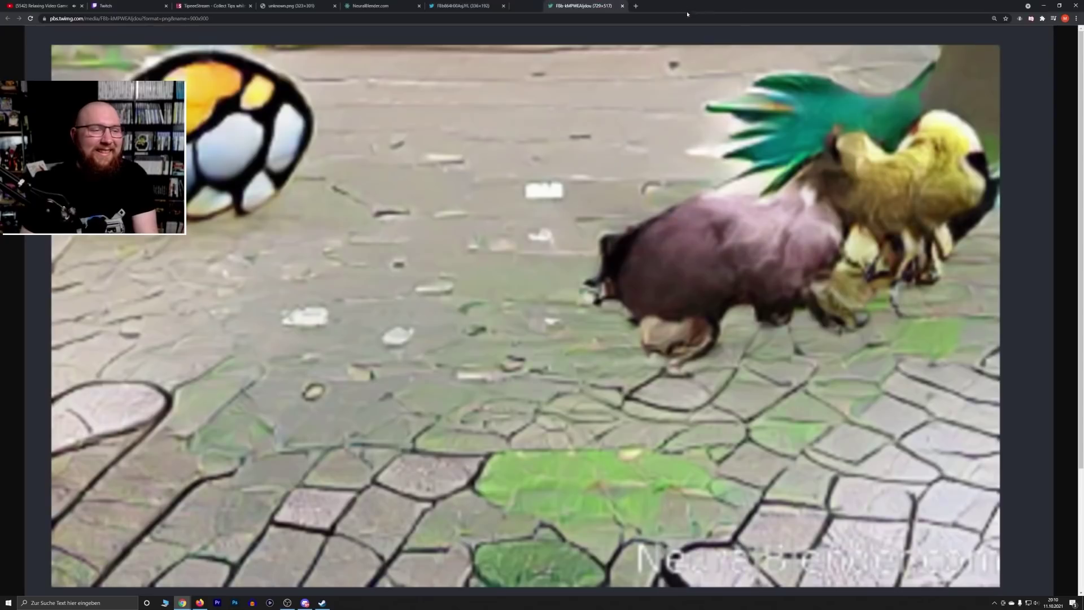
View the Pokémon Moorhuhn Edition image at 200%, then dock the MythosOfGaming artwork window
ctrl+scroll(653, 182, down, 5)
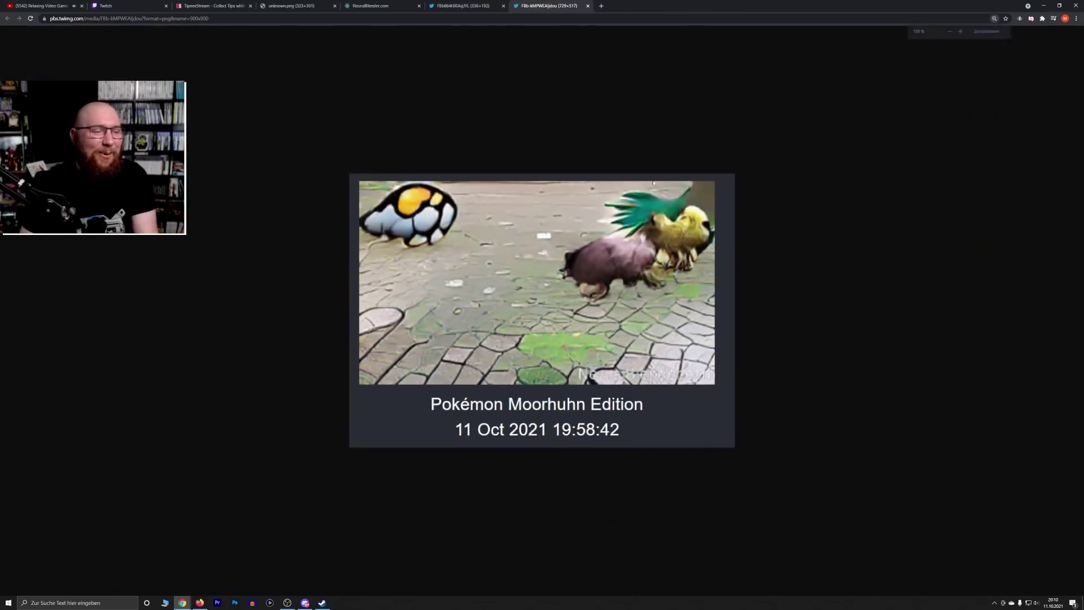
ctrl+scroll(898, 261, up, 2)
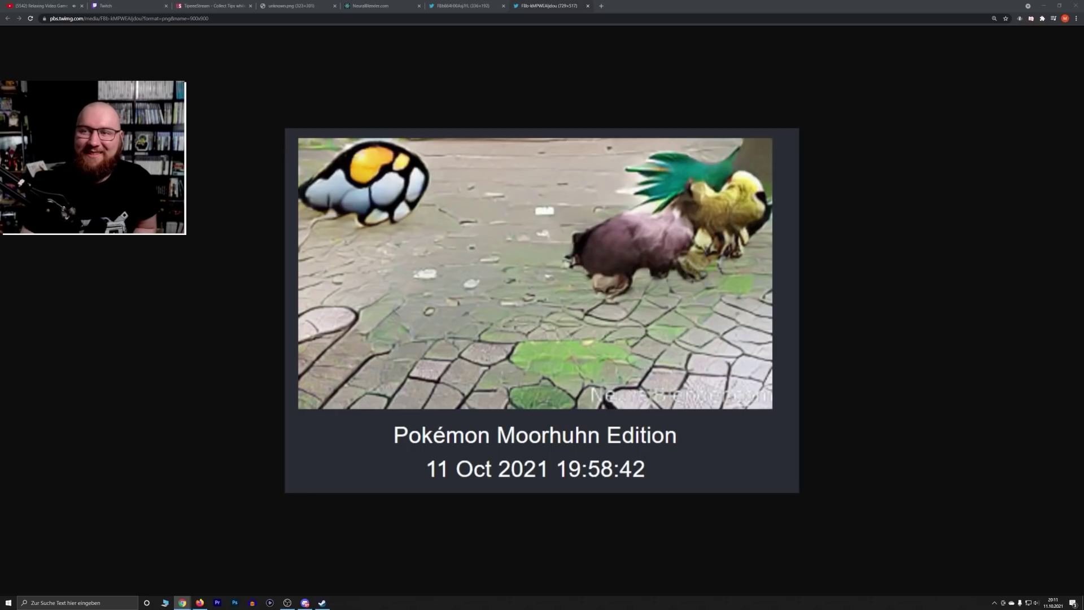
drag(677, 120, 634, 6)
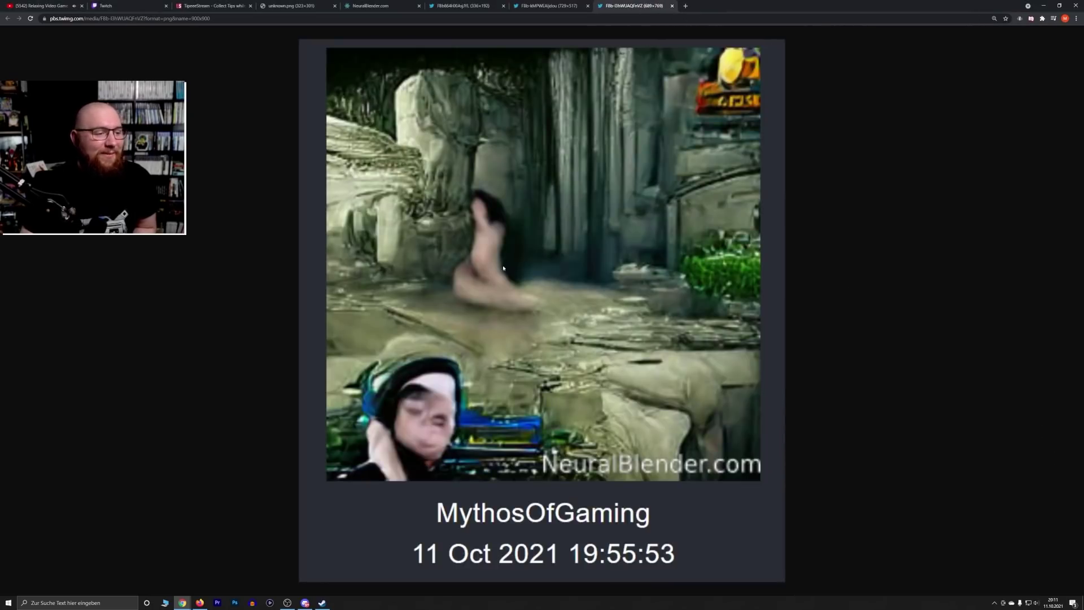
Close the Pokémon Moorhuhn Edition tab and dock the 'globox the game' artwork window
middle_click(538, 5)
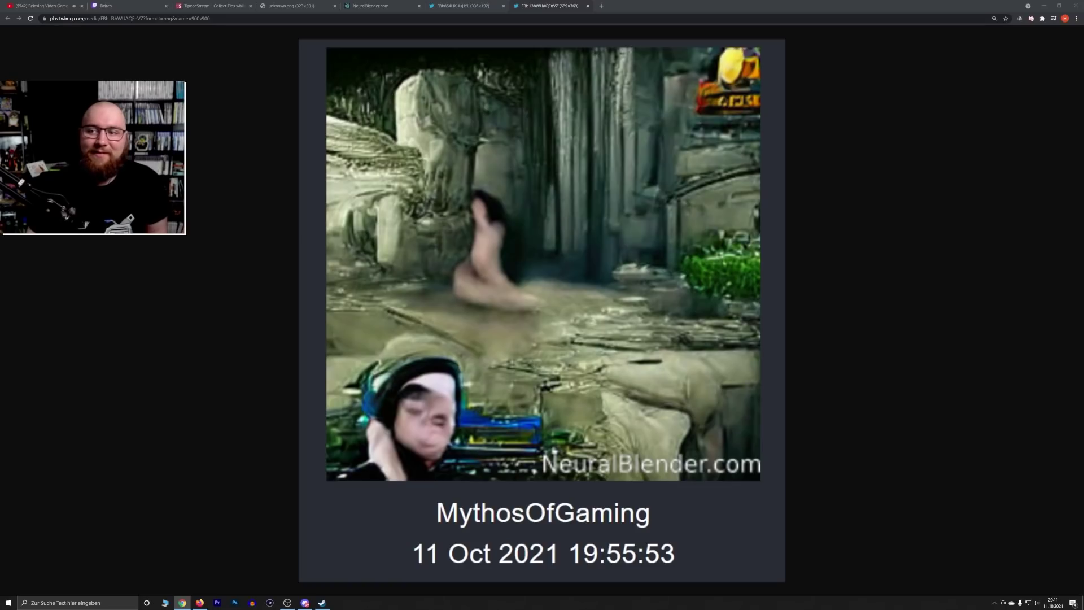
drag(638, 38, 635, 7)
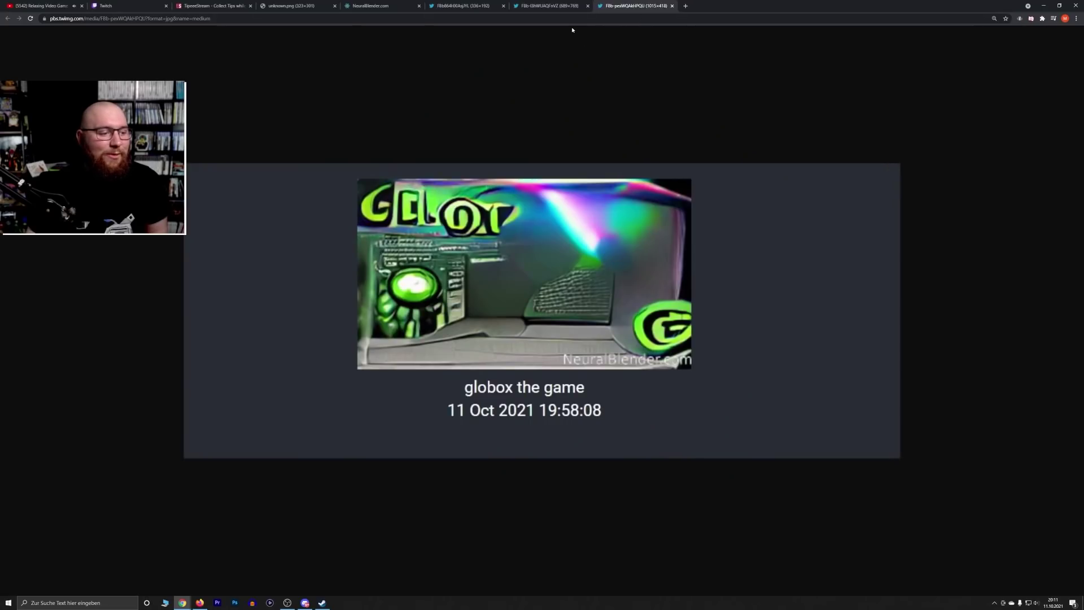
Close the MythosOfGaming tab and dock the Pikachu battle artwork window
middle_click(563, 4)
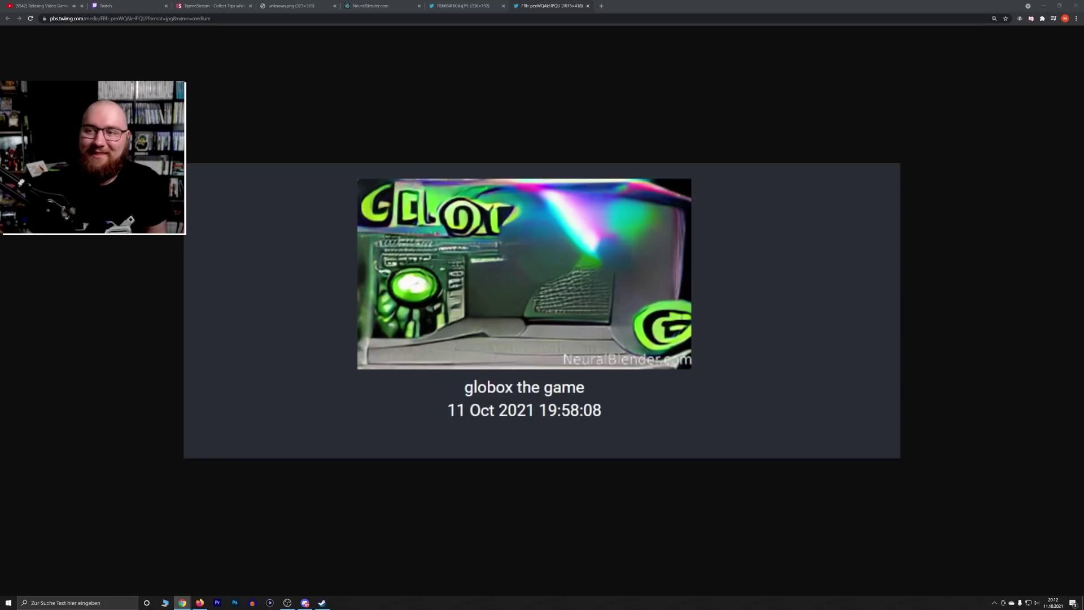
drag(1083, 67, 633, 6)
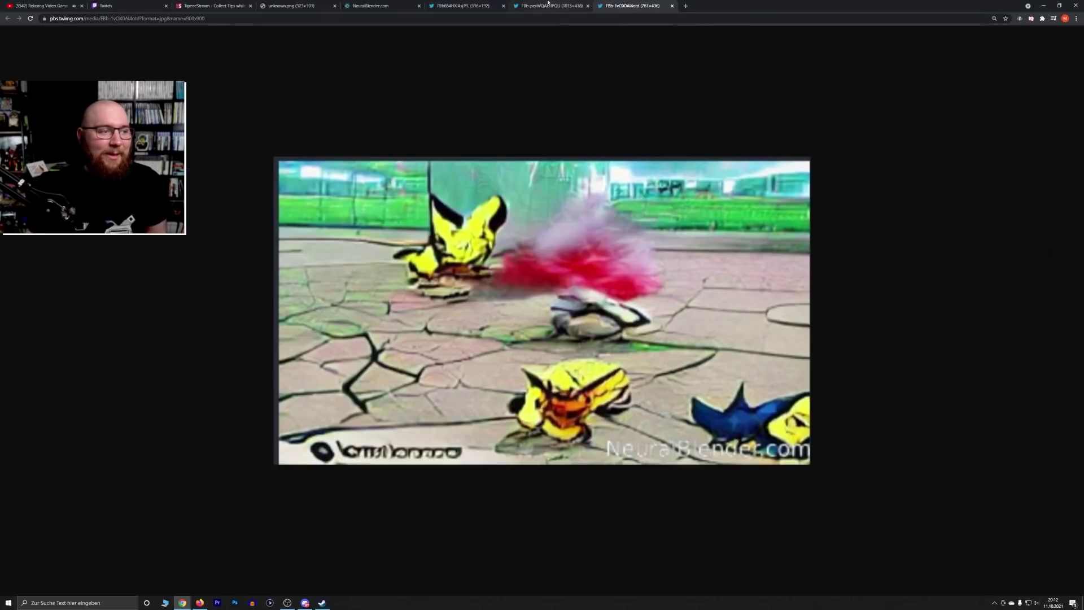
Close the globox tab, dock the Pokemon Legenden Arceus artwork, then close the Pikachu tab
middle_click(547, 2)
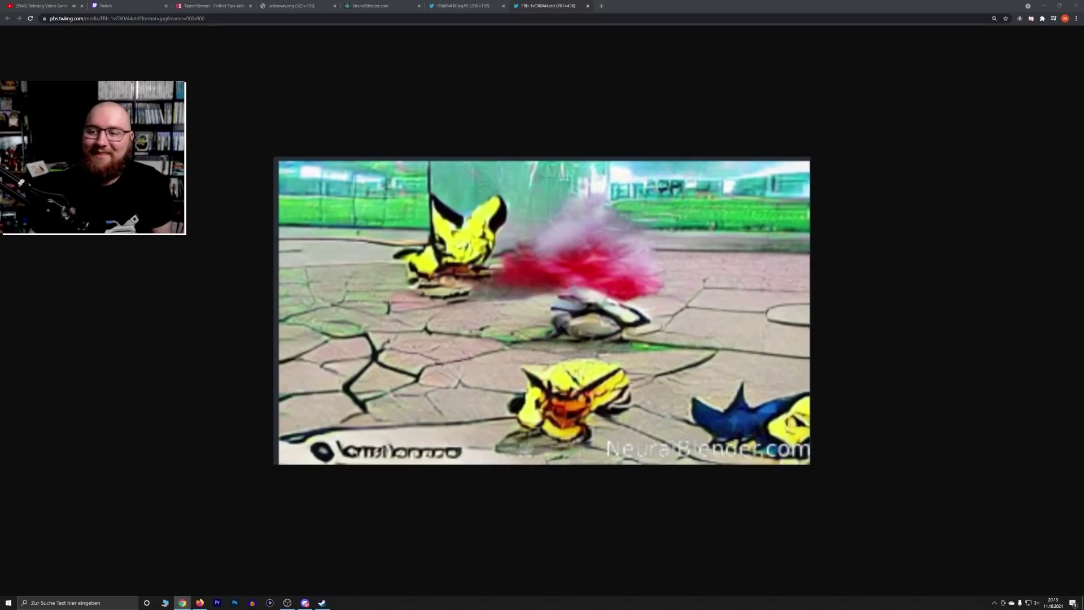
drag(1072, 124, 632, 7)
middle_click(550, 3)
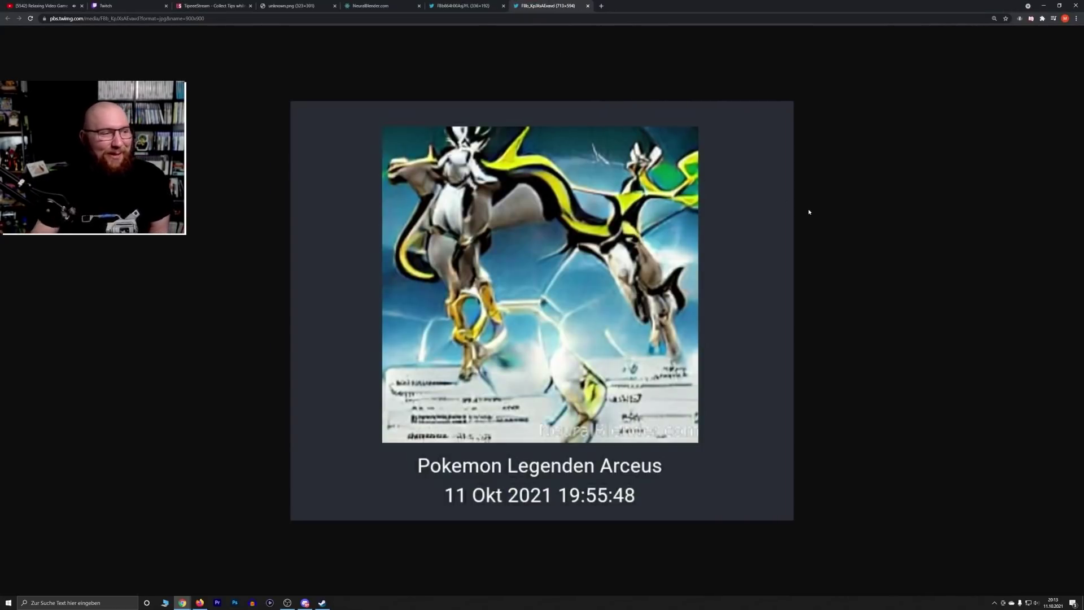
Close the Sora and Mickey image tab, check Discord, and return to the NeuralBlender In Progress tab
middle_click(452, 6)
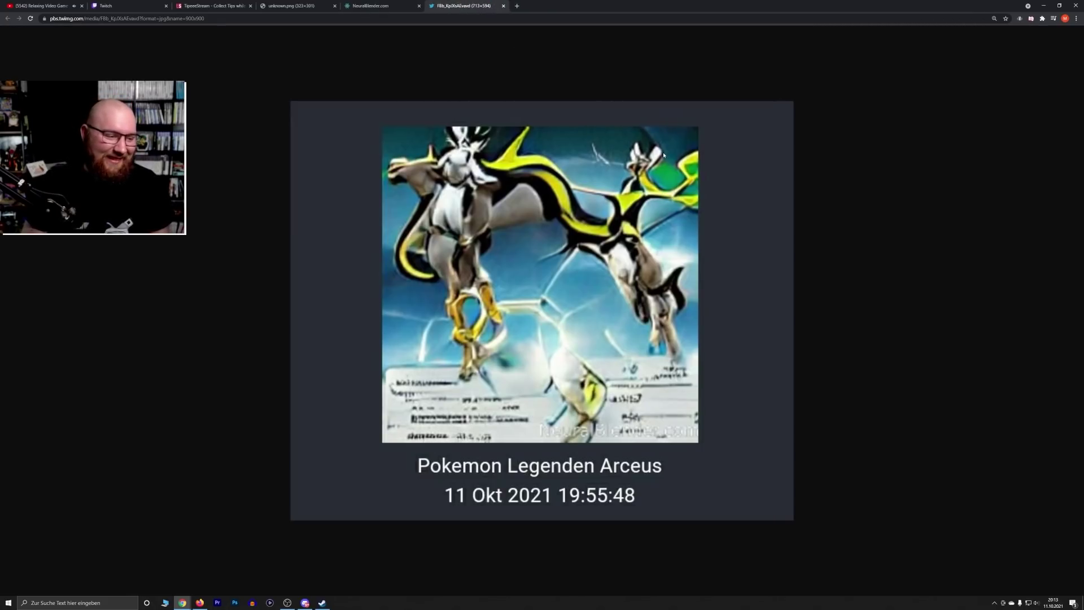
key(alt+Tab)
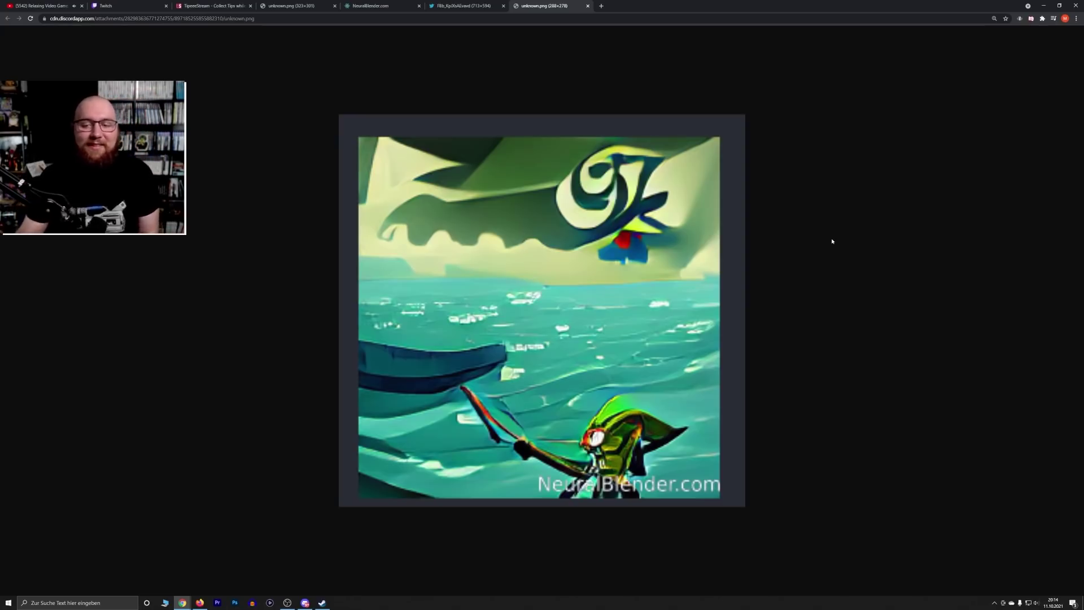
click(379, 4)
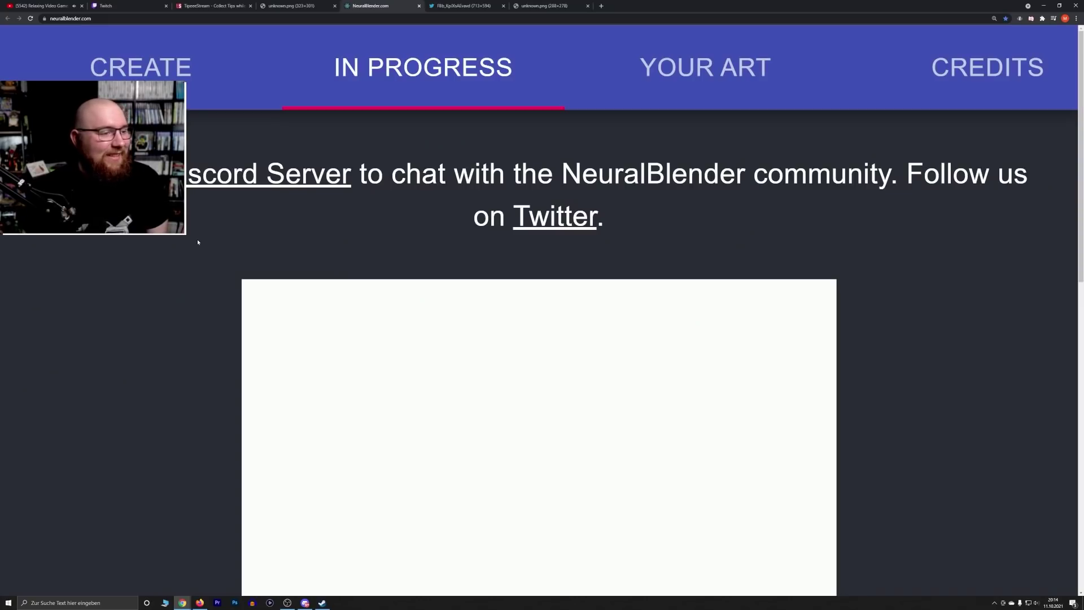
Reopen In Progress via Your Art, compare with the Zelda-style image, and see the finished Undertale artwork
click(668, 82)
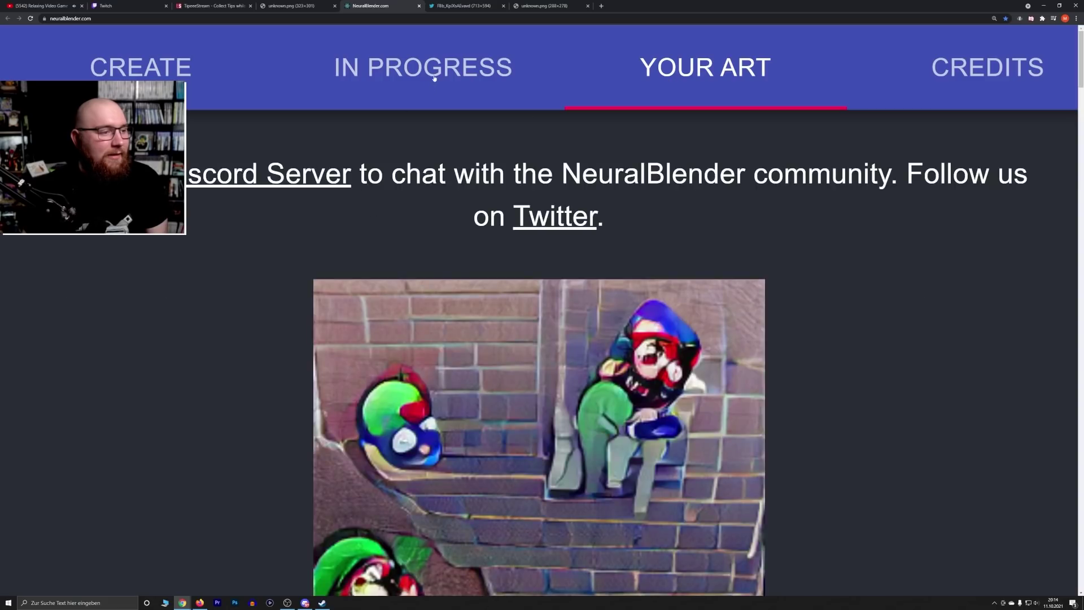
click(434, 78)
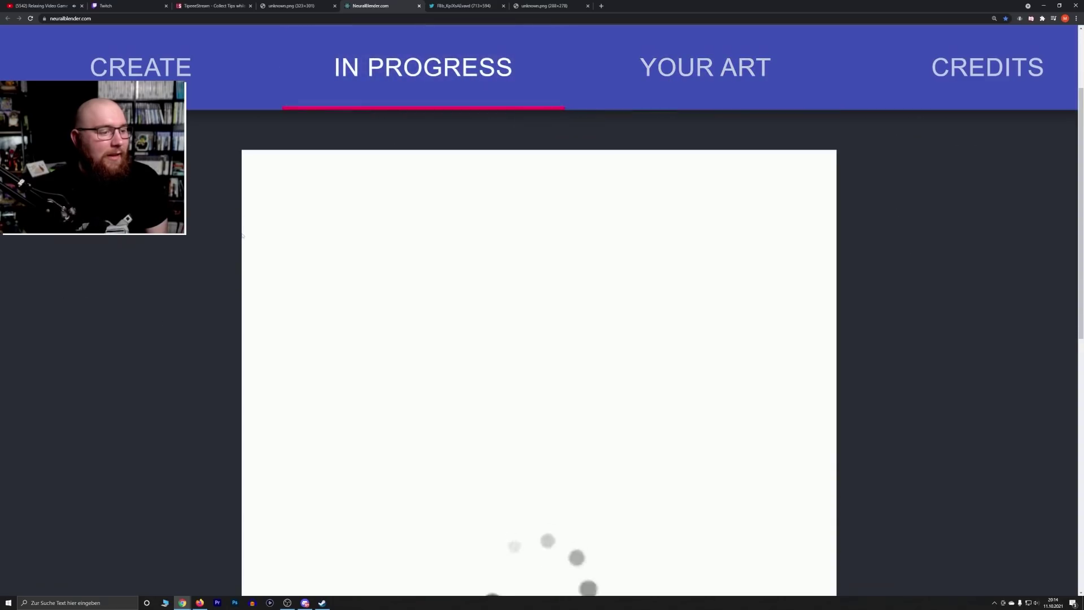
key(ctrl+9)
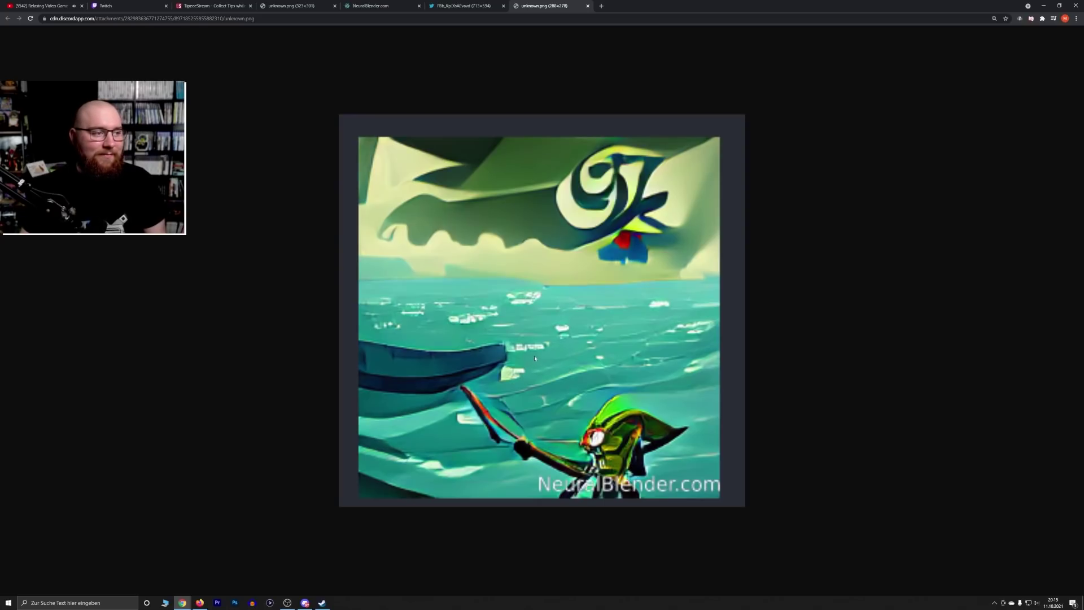
click(390, 5)
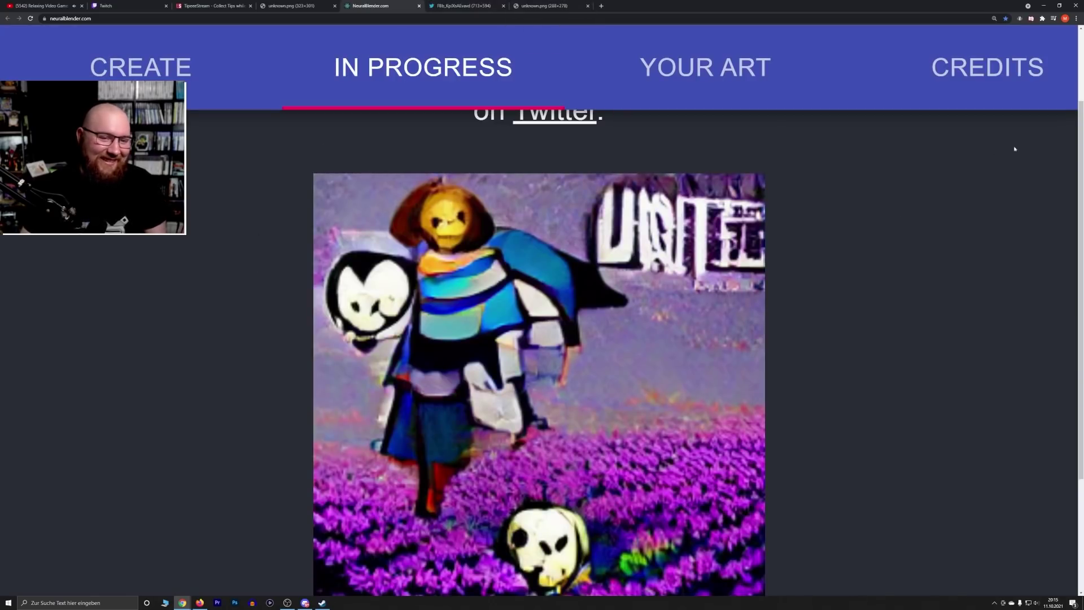
drag(1077, 167, 1063, 198)
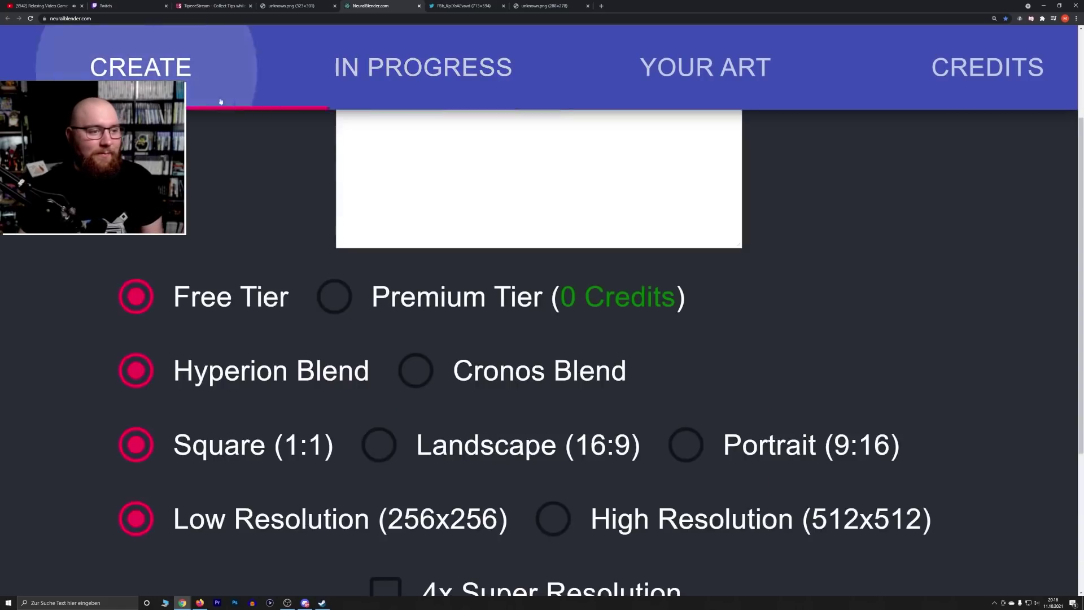
Check the generation progress and view the finished purple-flower artwork in Your Art
click(141, 68)
scroll(520, 175, up, 3)
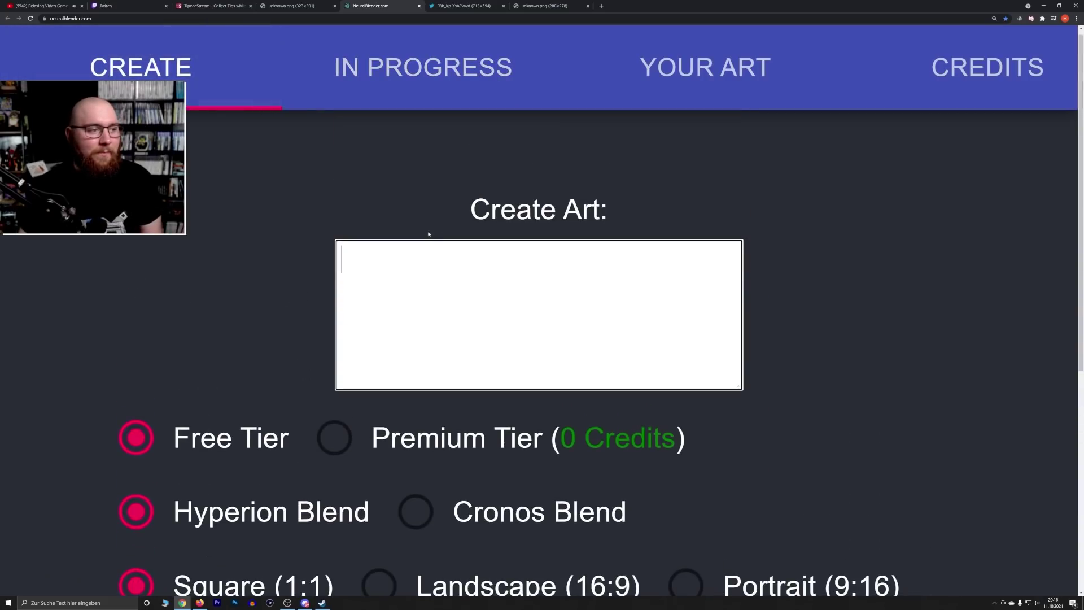
click(425, 78)
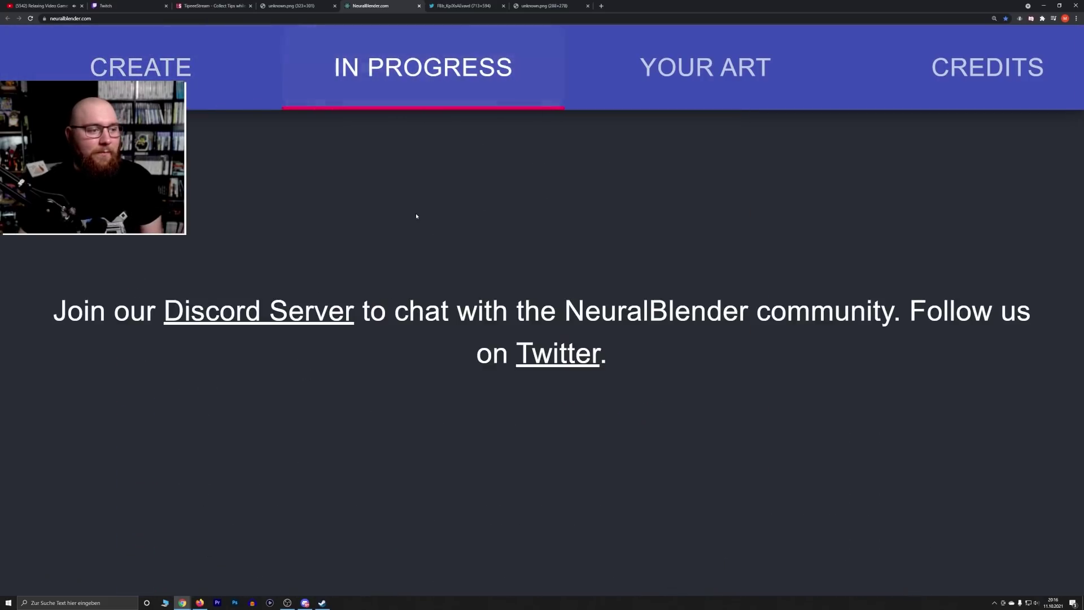
click(693, 90)
scroll(479, 293, down, 3)
Save the purple-flower artwork as a PNG file and open the downloaded image
right_click(485, 294)
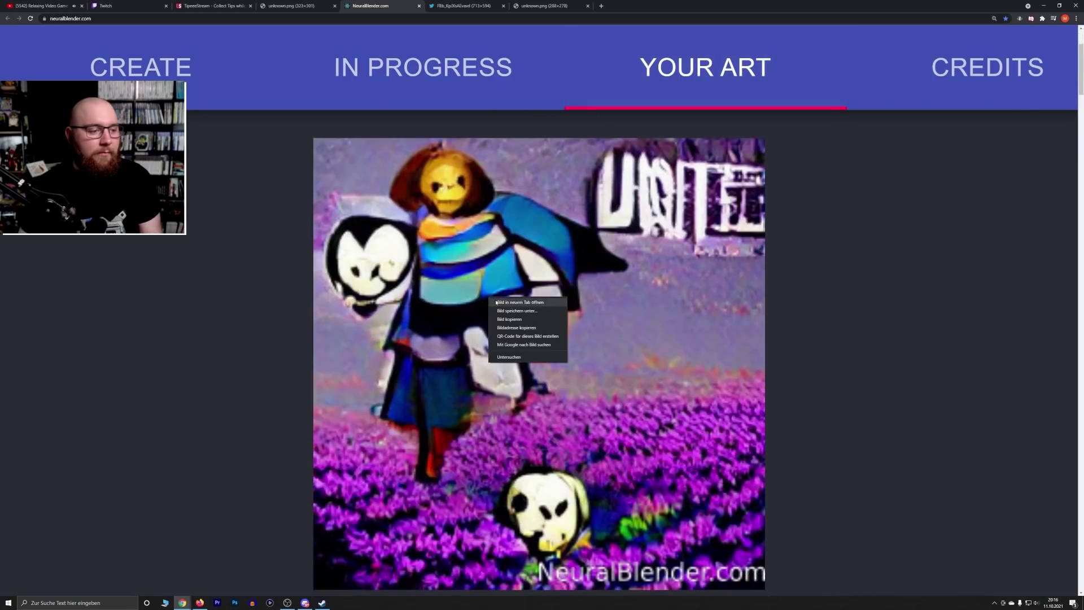
click(525, 301)
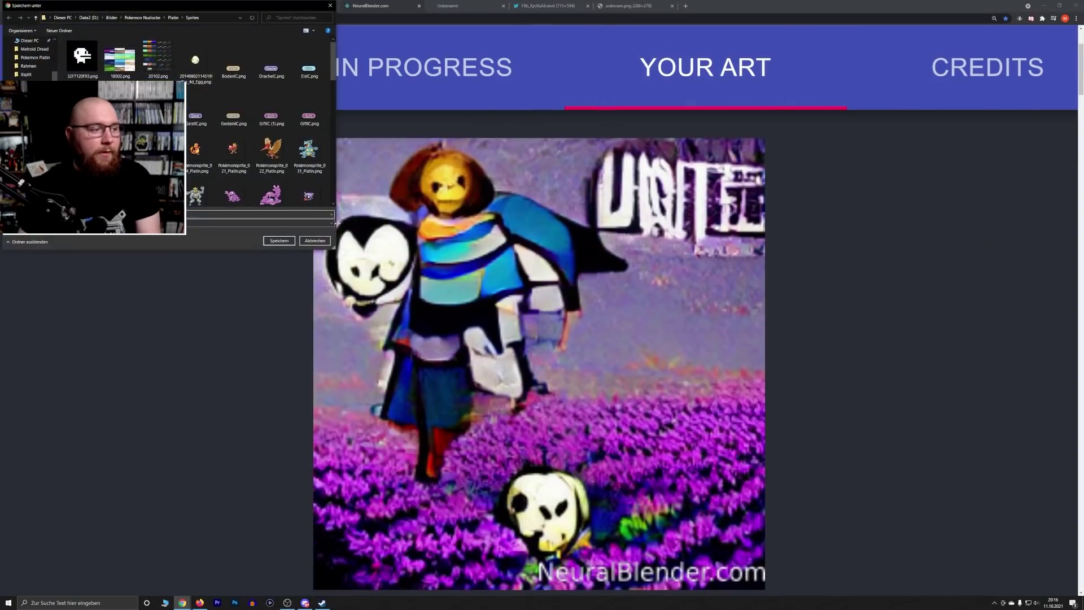
click(326, 244)
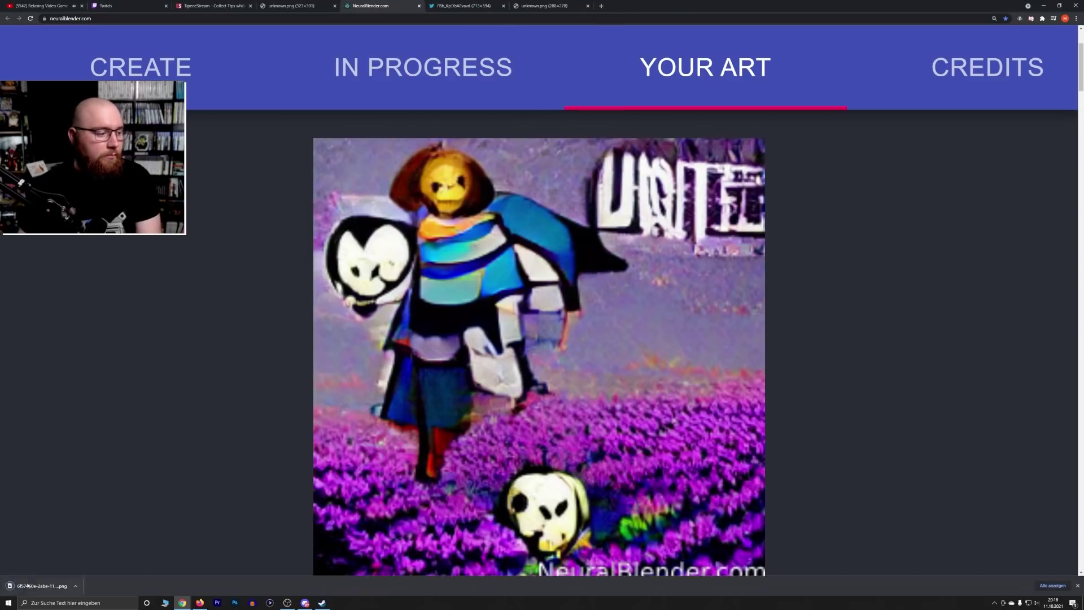
right_click(27, 585)
click(34, 571)
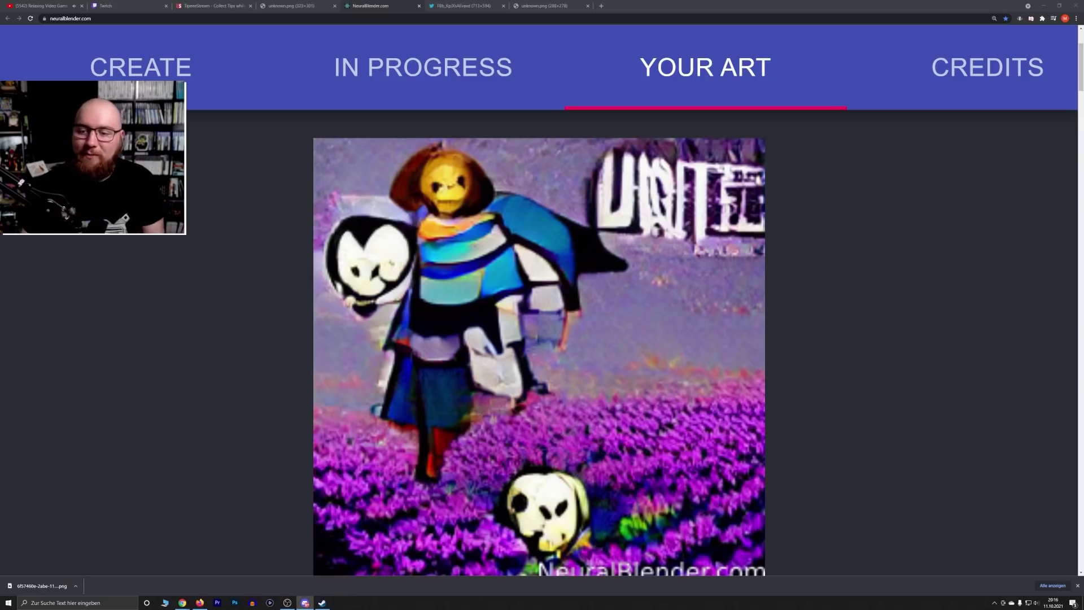
Replace the trial 'Mega Man' prompt with 'Pikmin 4', keeping Free Tier, Hyperion, Square, Low Resolution
click(128, 73)
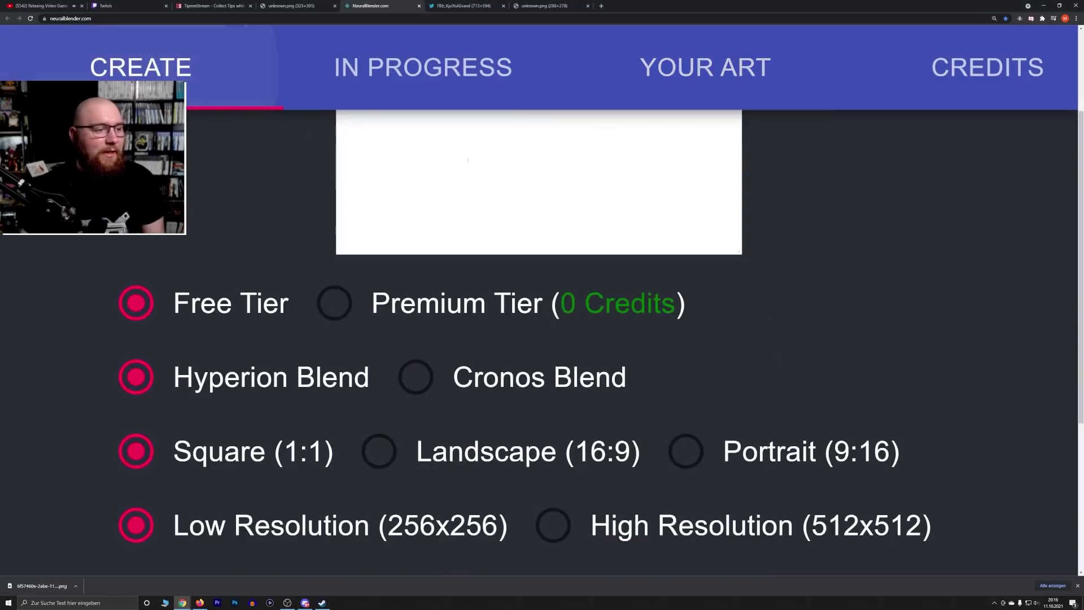
scroll(266, 293, up, 3)
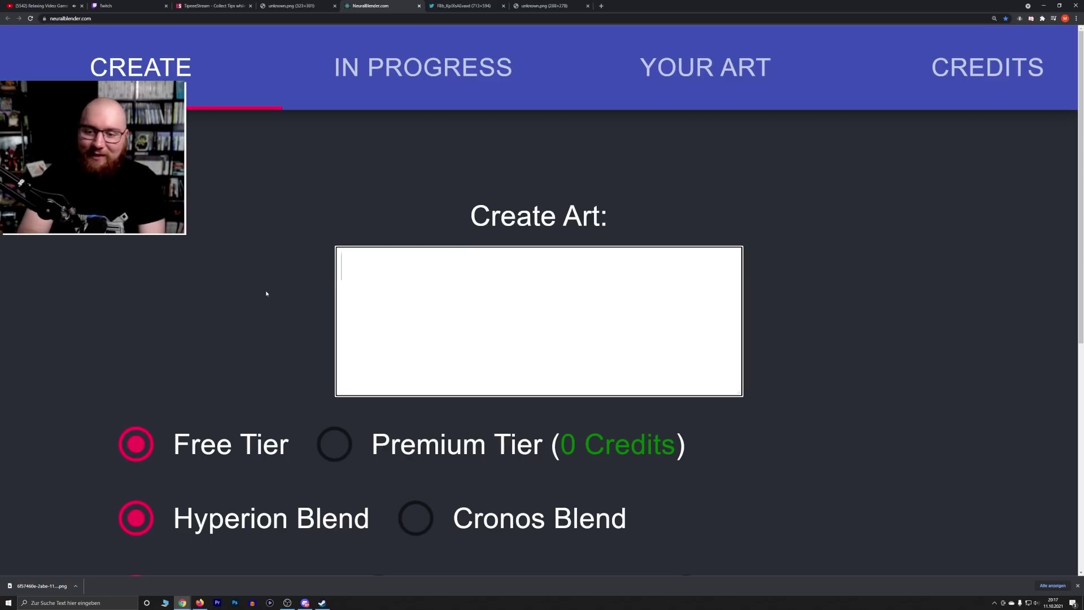
text(Mega Man)
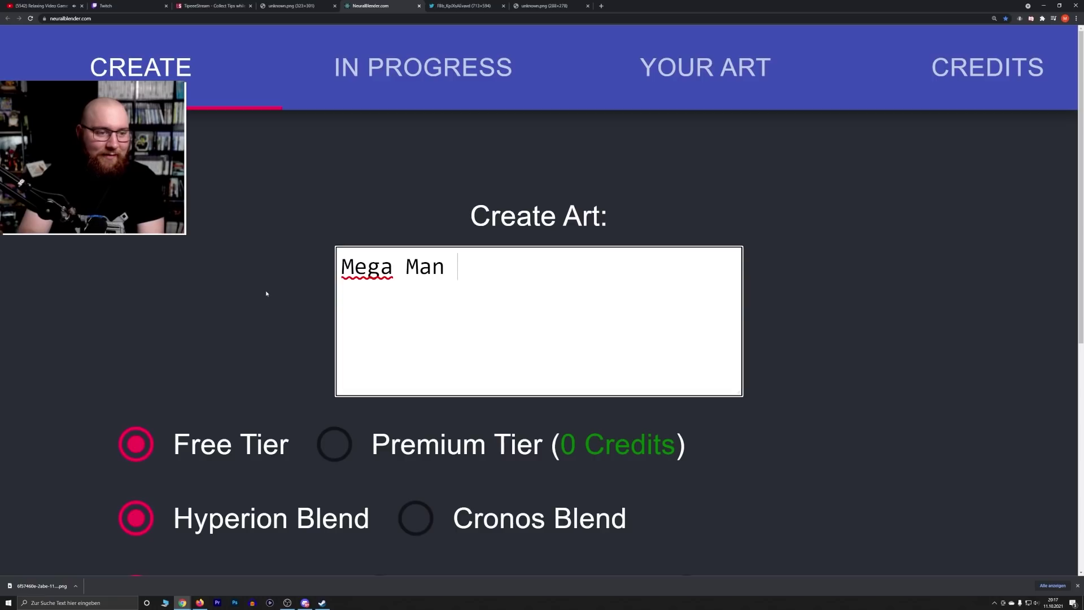
key(BackSpace)
key(BackSpace)
key(BackSpace)
key(BackSpace)
key(BackSpace)
key(BackSpace)
key(BackSpace)
key(BackSpace)
key(BackSpace)
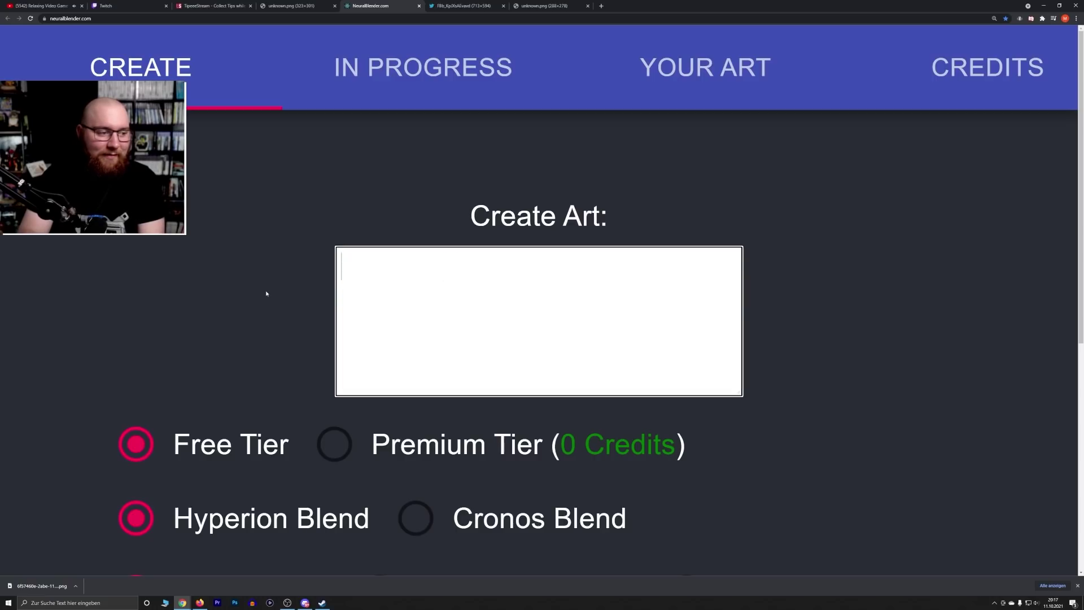
text(Mega Ma)
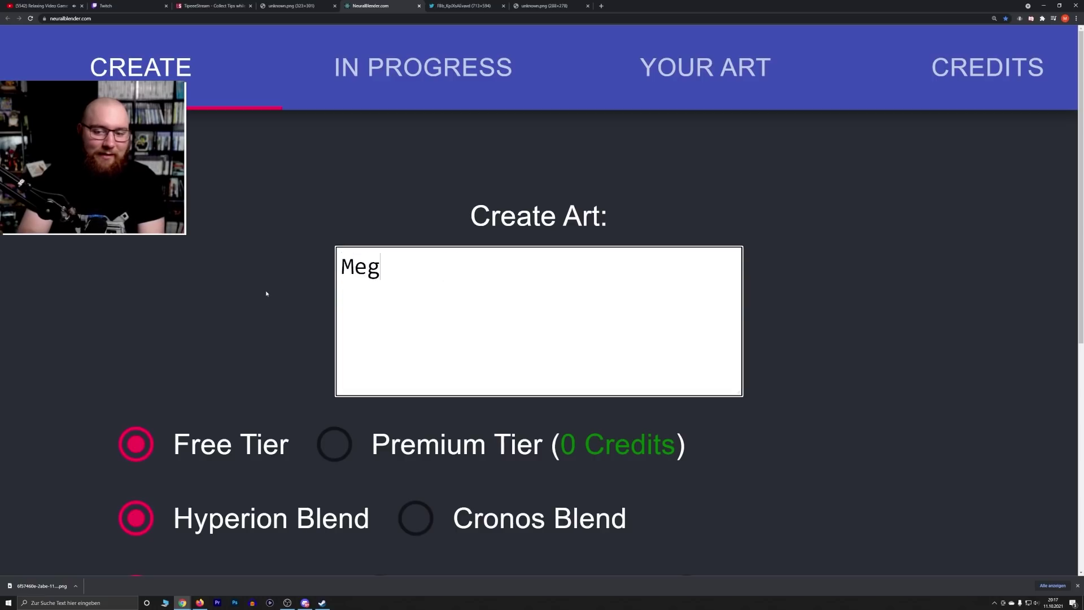
key(BackSpace)
key(BackSpace)
key(BackSpace)
key(BackSpace)
key(BackSpace)
key(BackSpace)
key(BackSpace)
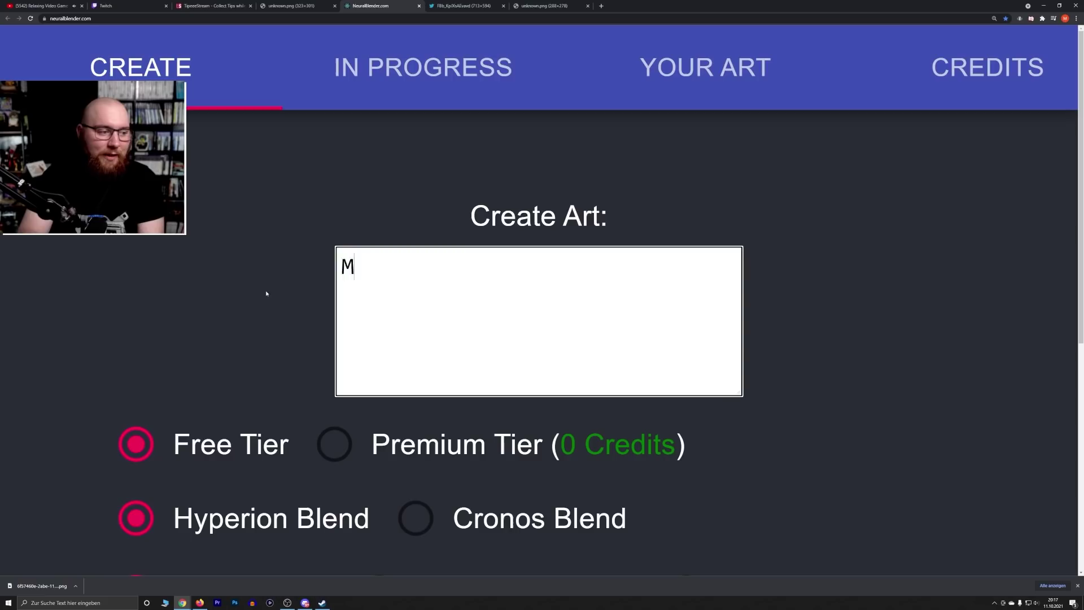
text(Pikmin 4)
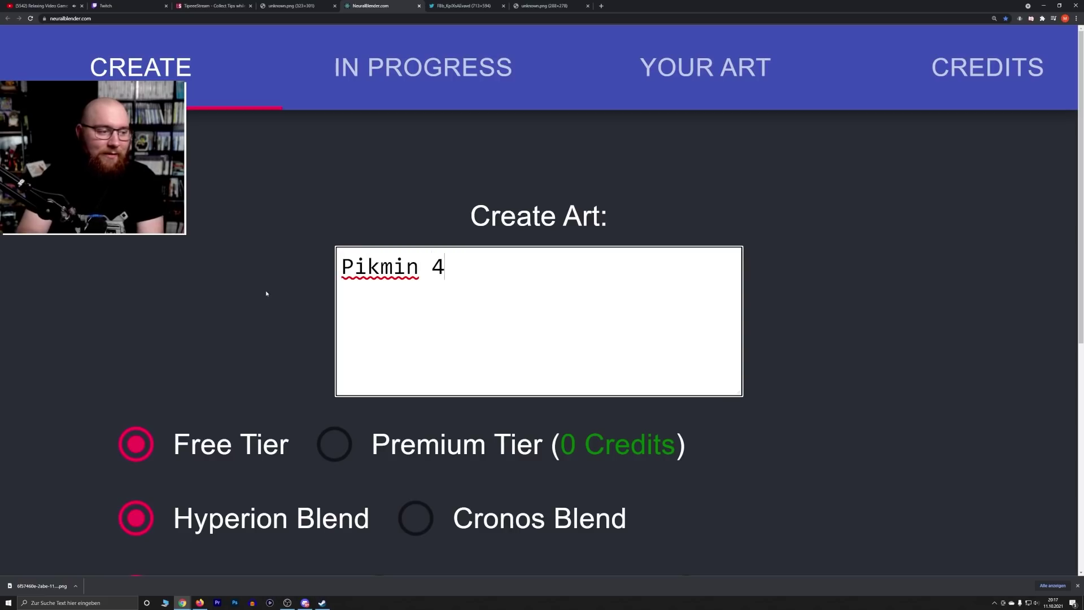
scroll(267, 293, down, 5)
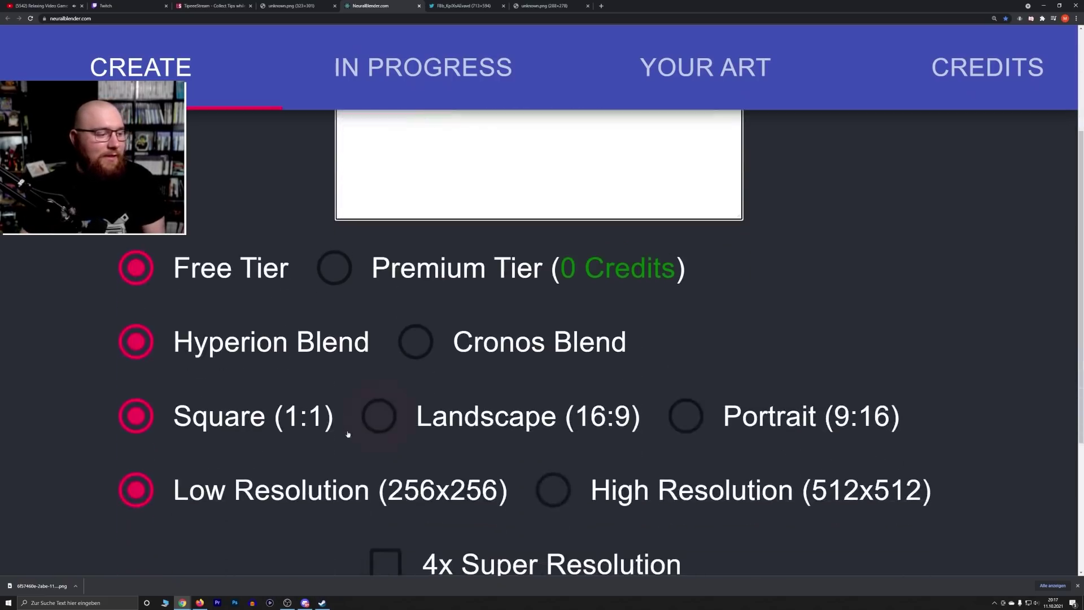
scroll(305, 480, down, 1)
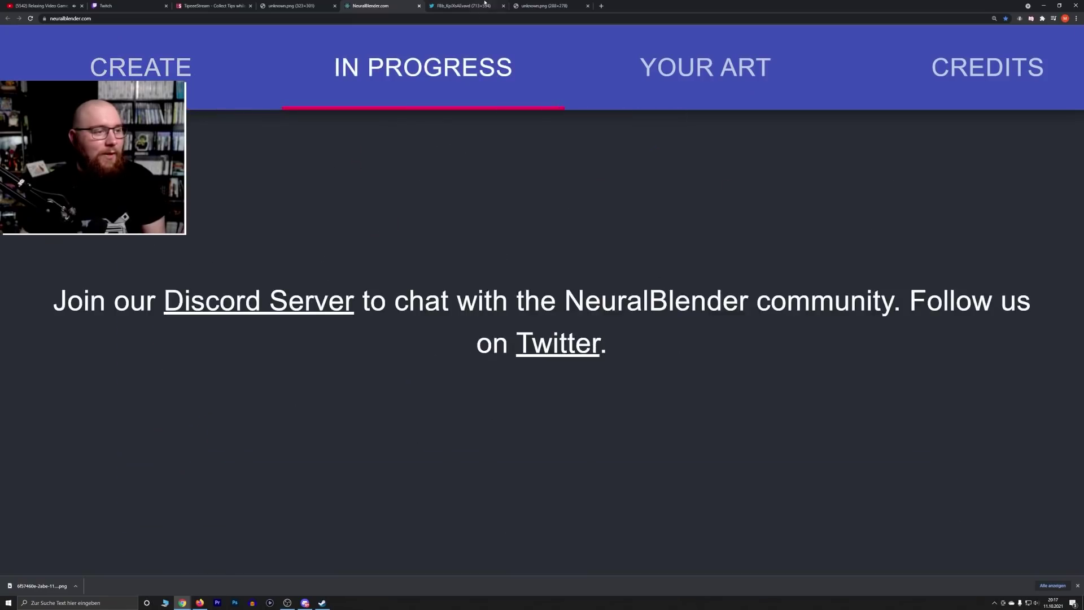
Flip between the Pokemon and Zelda-style community artwork tabs and the progress page
click(473, 4)
click(384, 5)
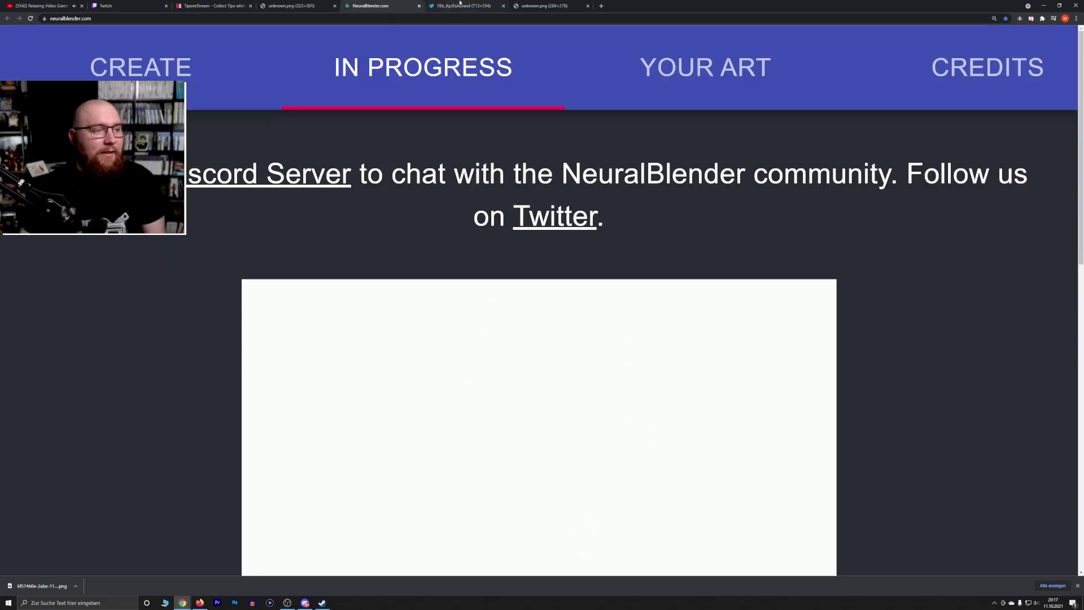
click(519, 4)
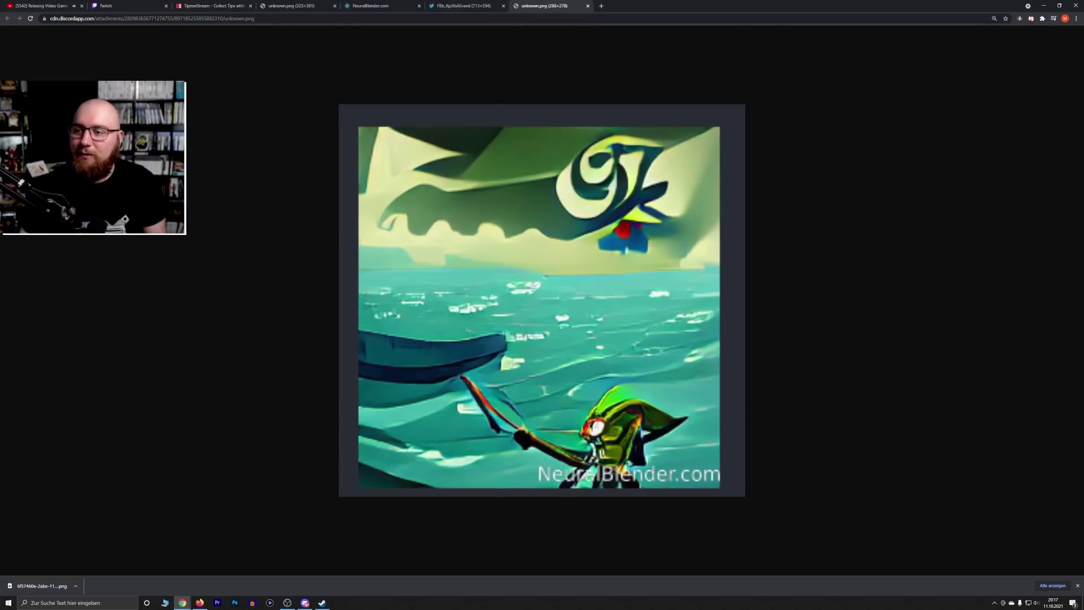
Look over Discord and dismiss the finished-download notice in the browser
key(alt+Tab)
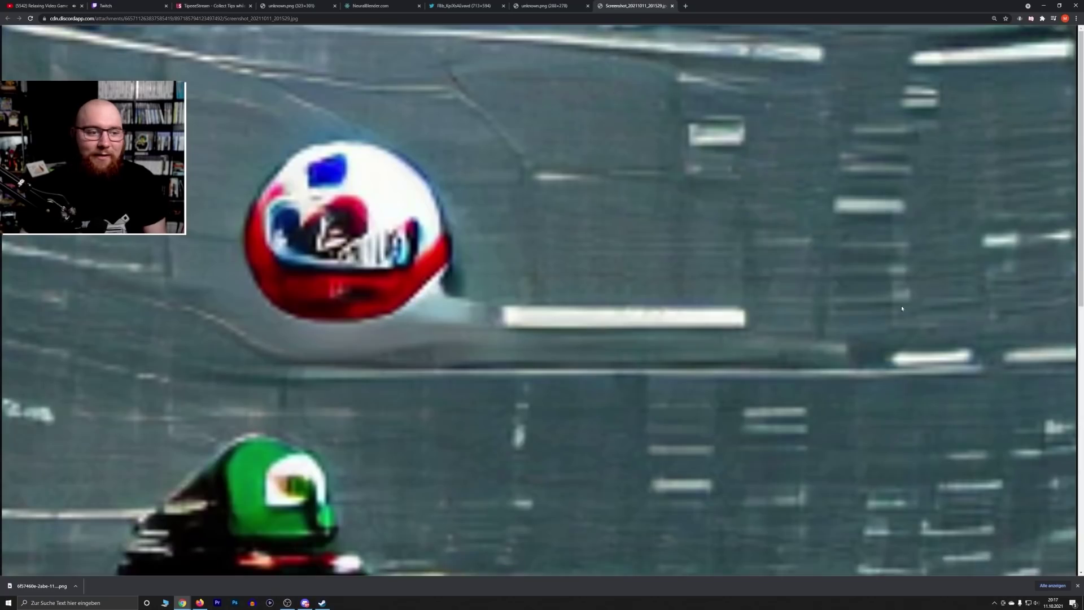
scroll(774, 283, down, 5)
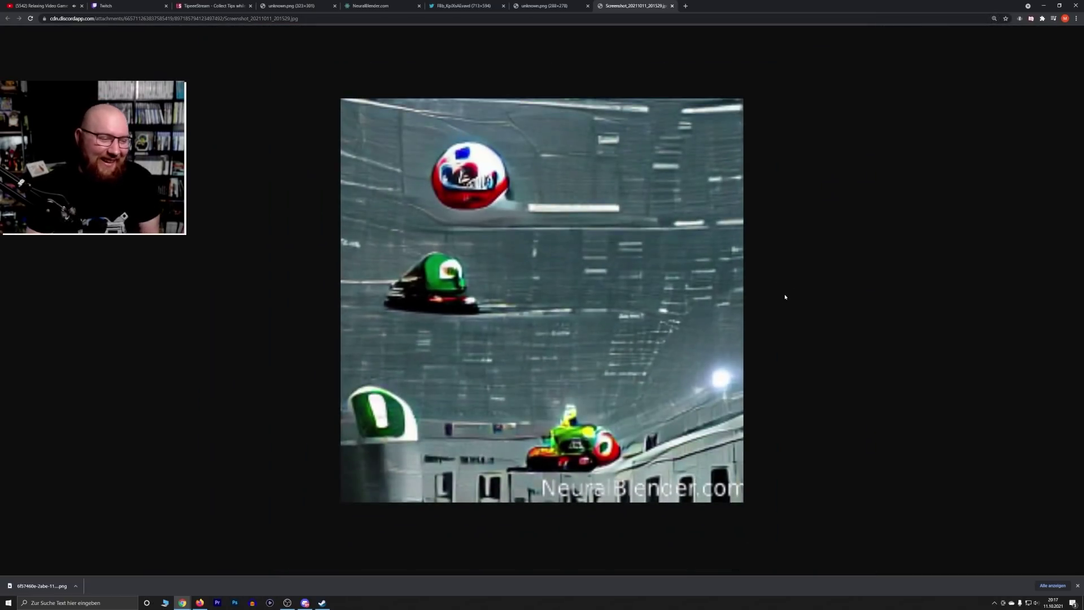
click(1077, 585)
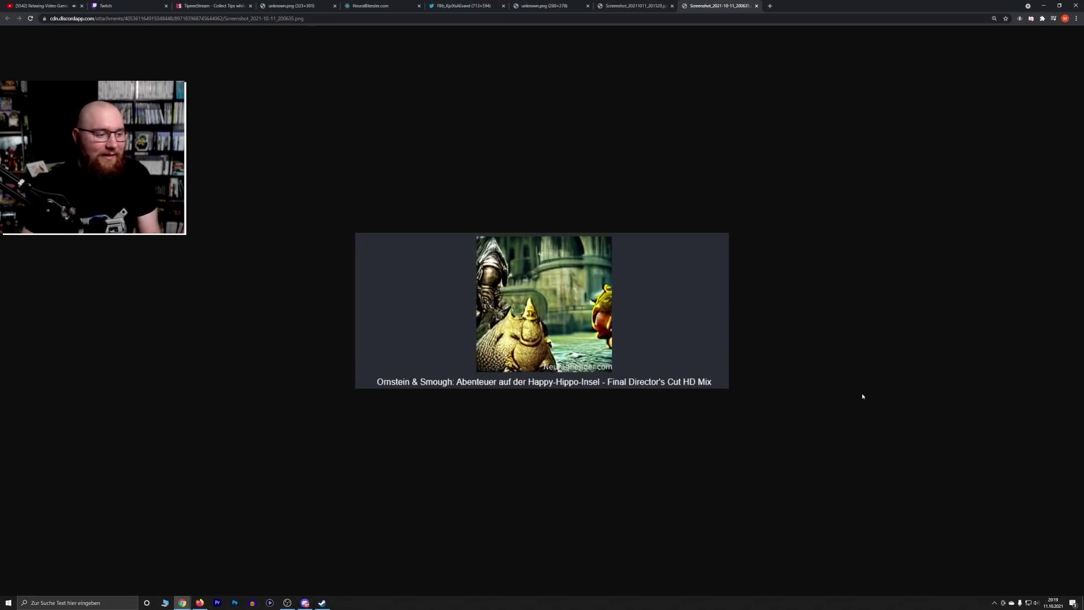
scroll(863, 396, up, 5)
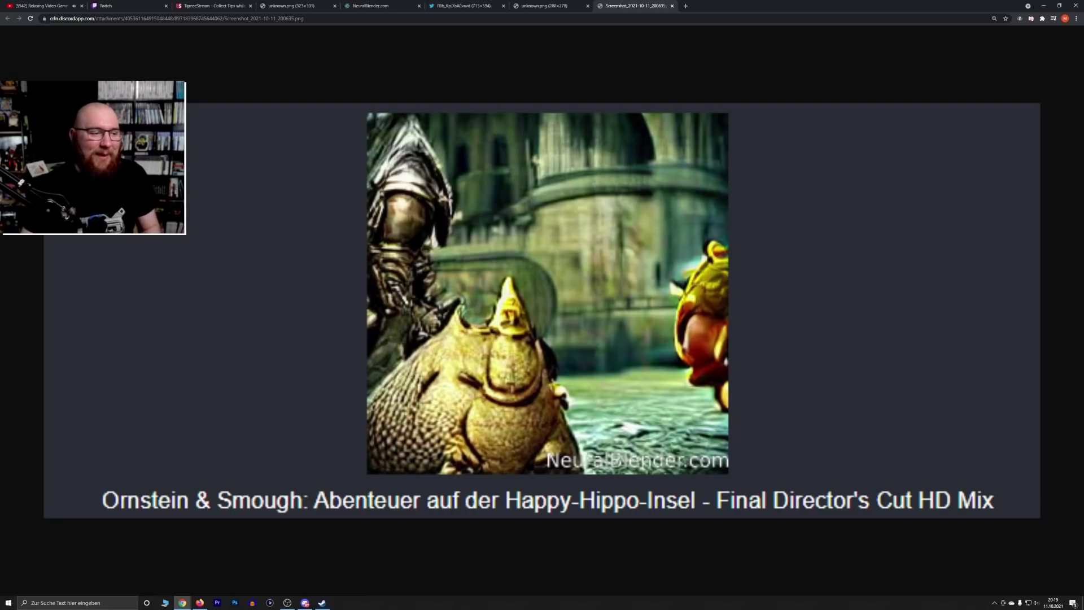
key(alt+Tab)
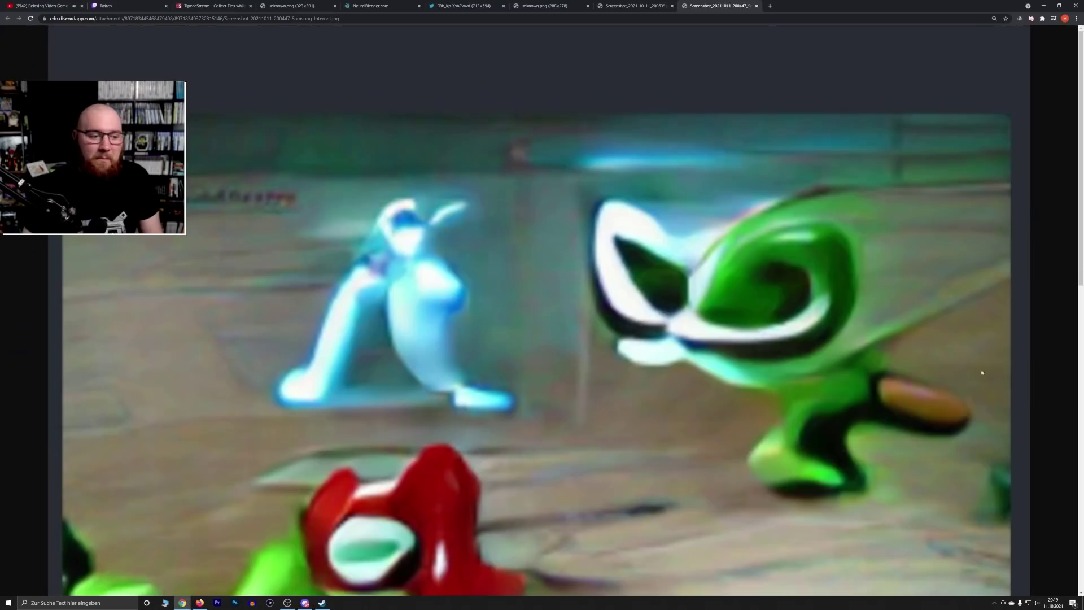
Zoom the displayed artwork image back out to fit the window
key(ctrl+minus)
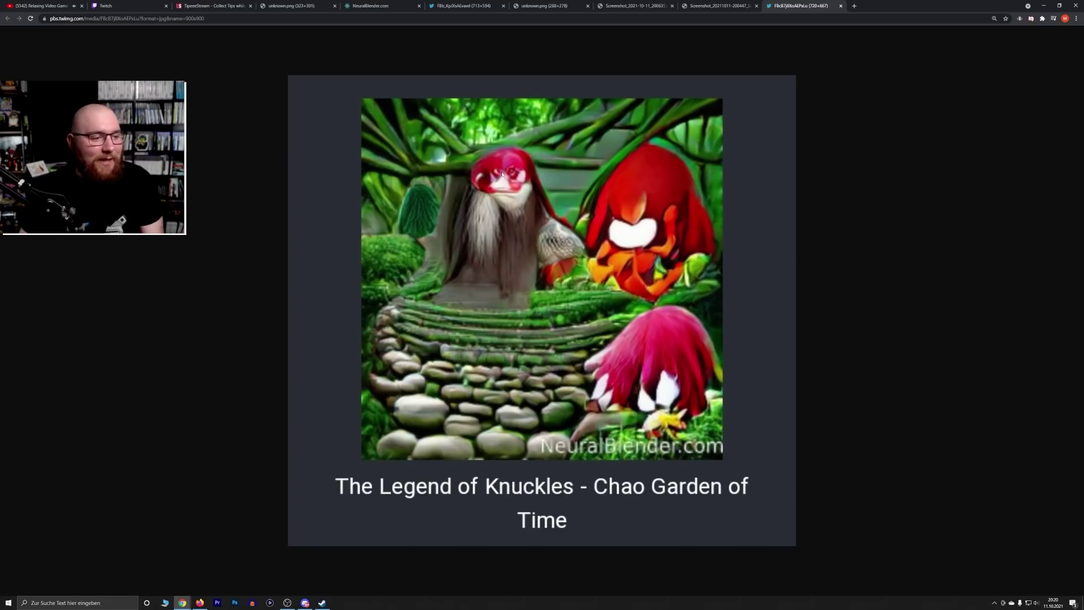
Zoom the Knuckles image in and out, then dock the cyberpunk Zelda image as a tab
scroll(502, 174, up, 4)
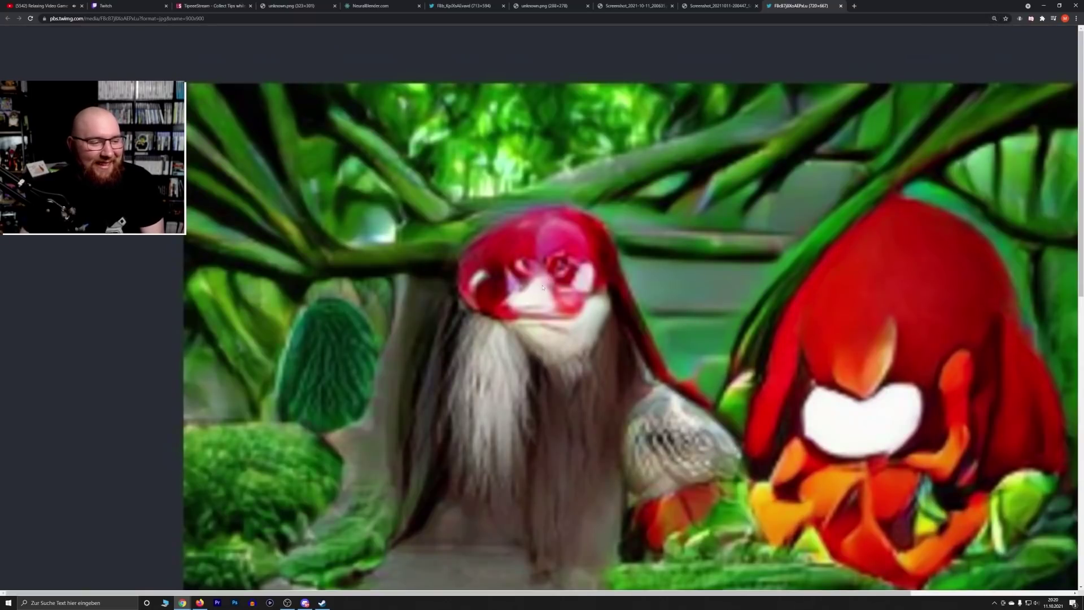
scroll(543, 287, down, 5)
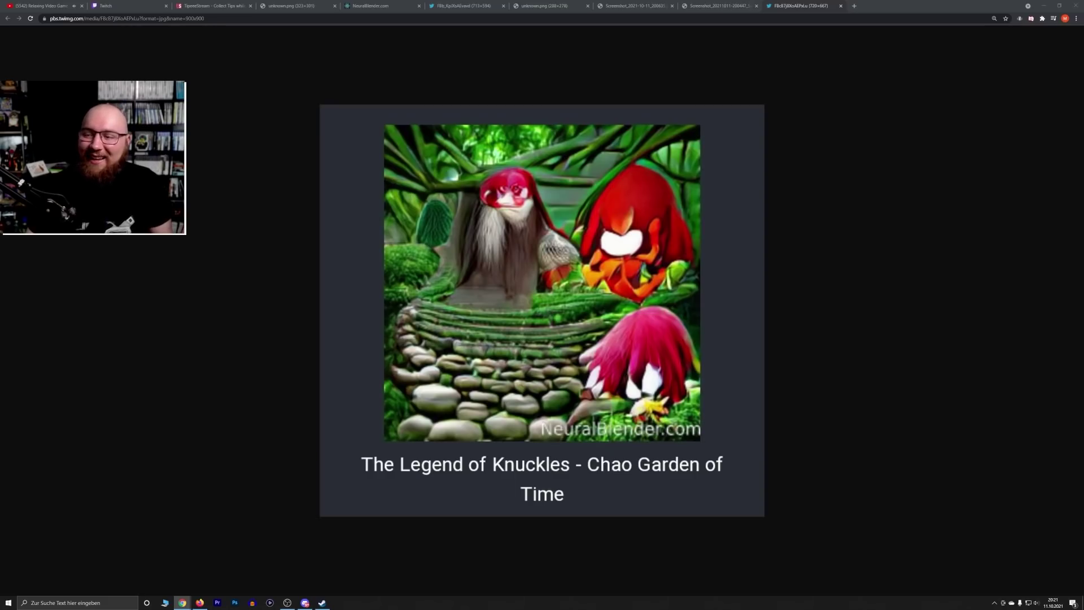
drag(1072, 226, 800, 6)
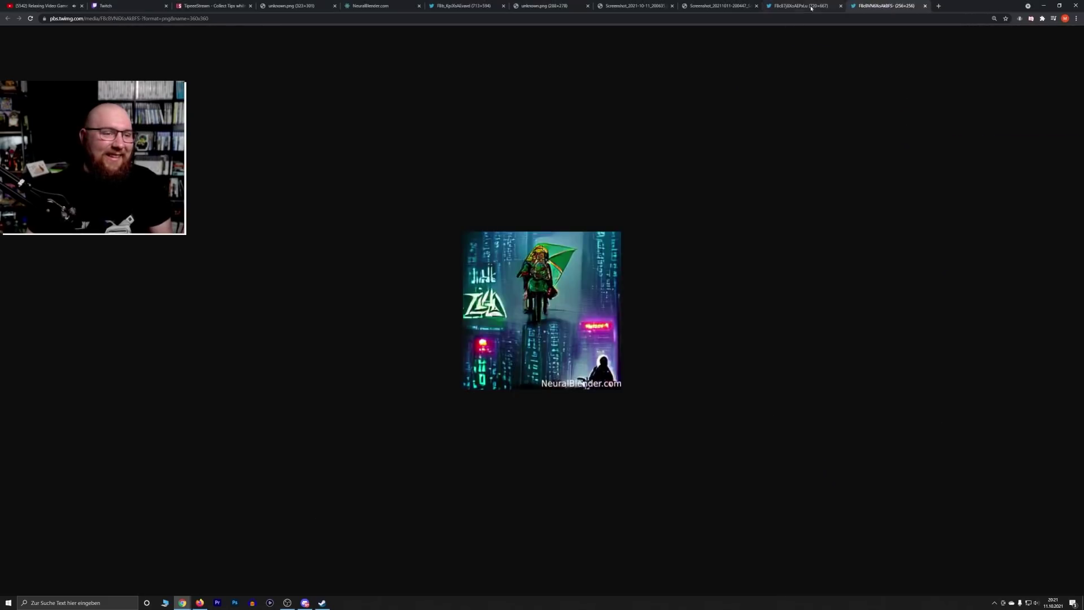
Dock the crystal-shards image window as a tab and close the Zelda image tab
scroll(764, 259, up, 4)
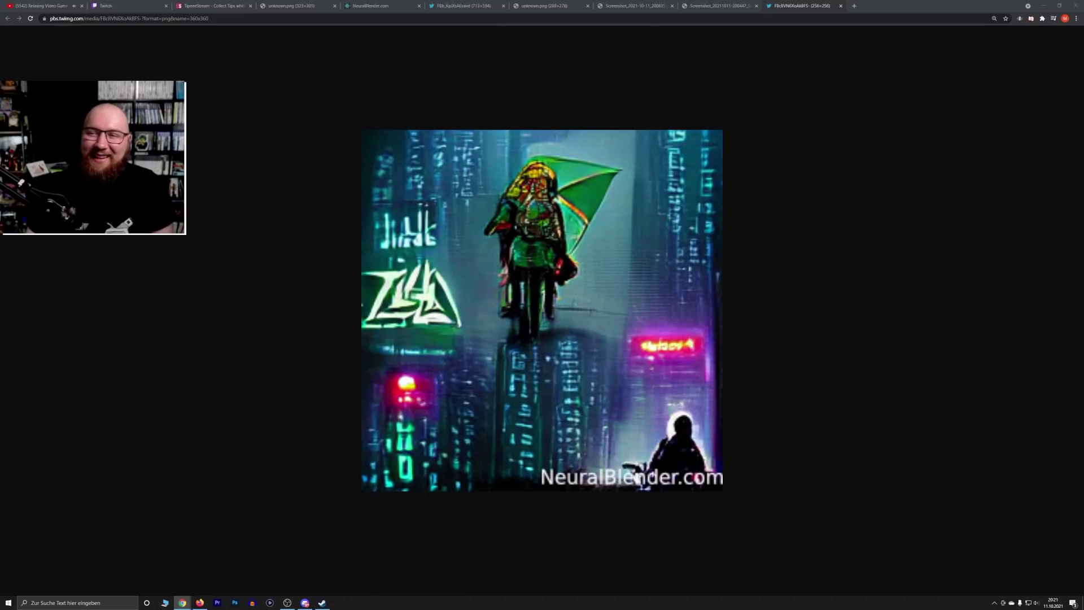
drag(1083, 186, 886, 6)
click(841, 5)
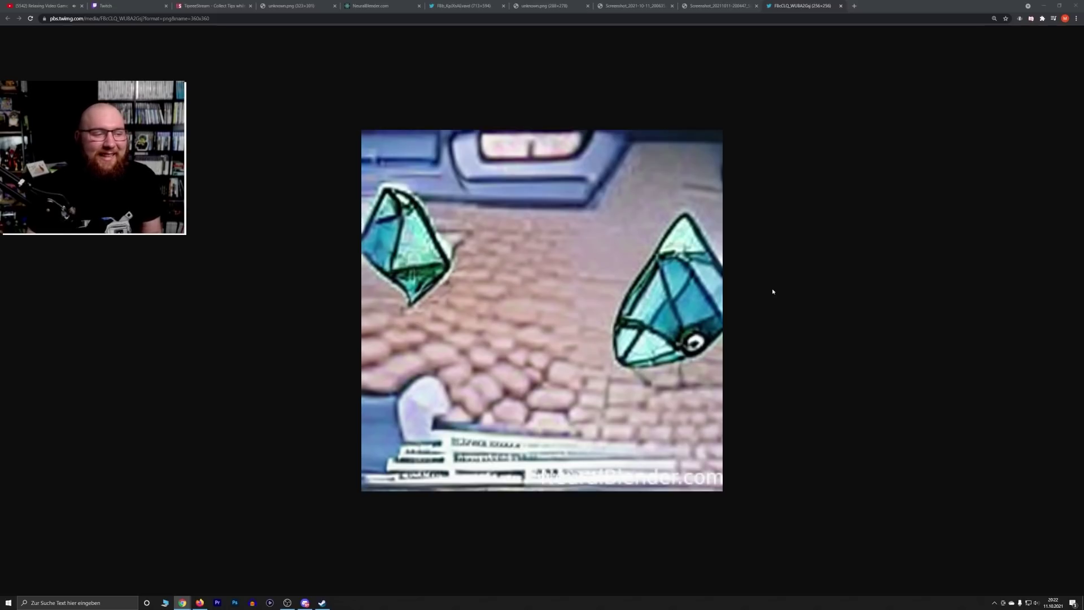
Close the crystal, Crazyfrog, Ornstein & Smough, Wind Waker and other leftover image tabs
middle_click(777, 5)
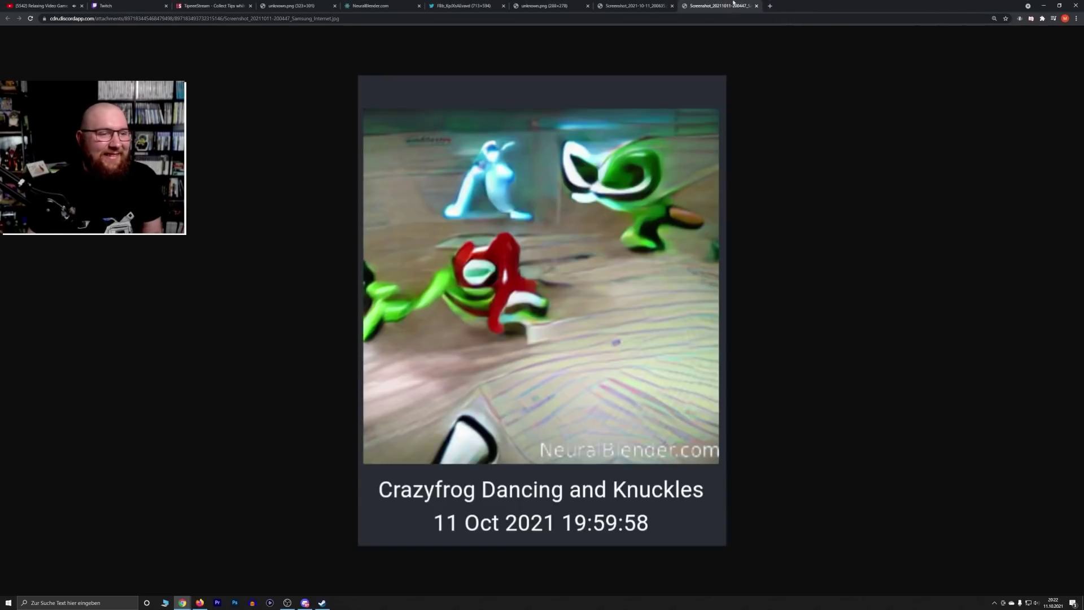
middle_click(733, 4)
middle_click(638, 5)
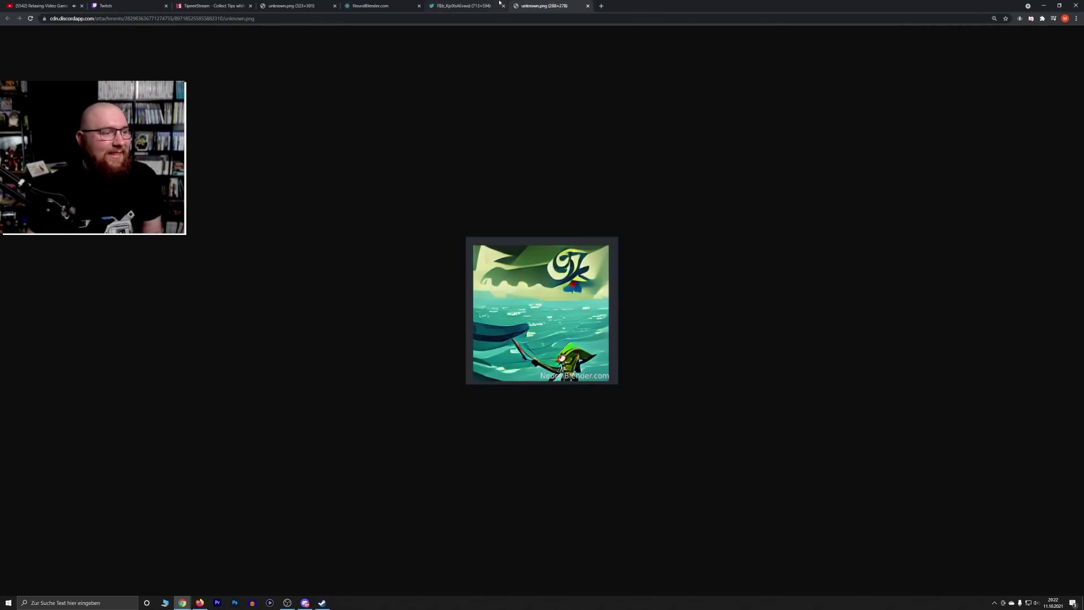
click(373, 6)
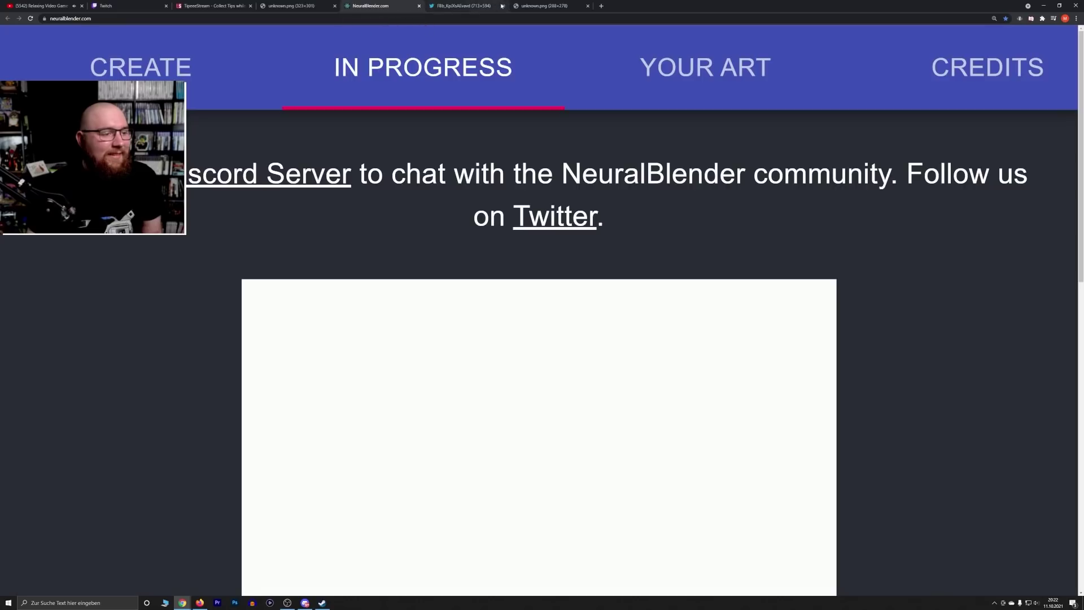
middle_click(547, 7)
middle_click(468, 6)
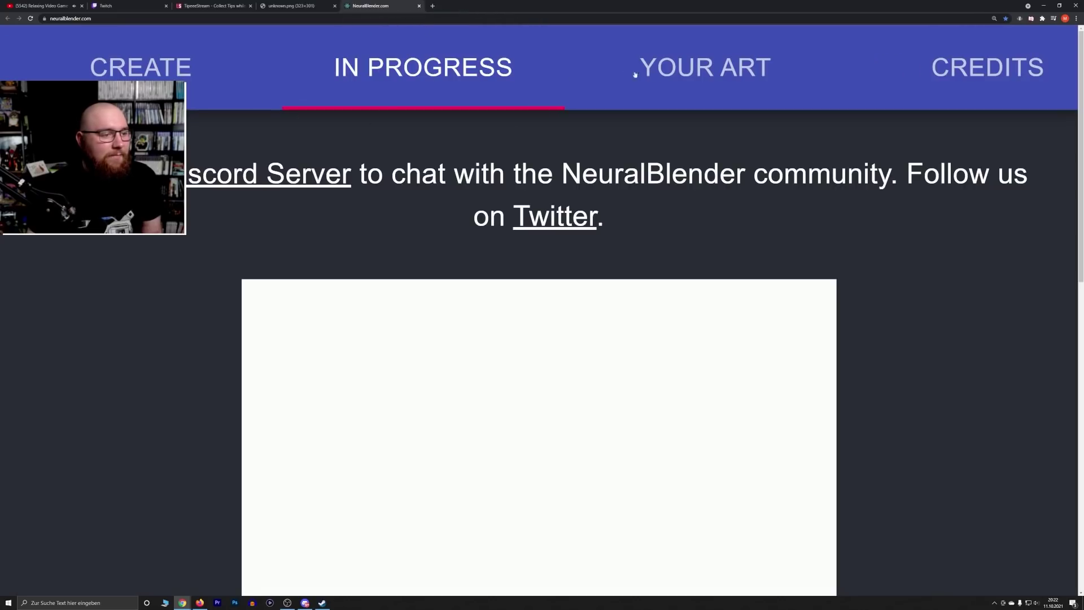
Check the Your Art gallery, then the In Progress page with the still-loading artwork
click(699, 70)
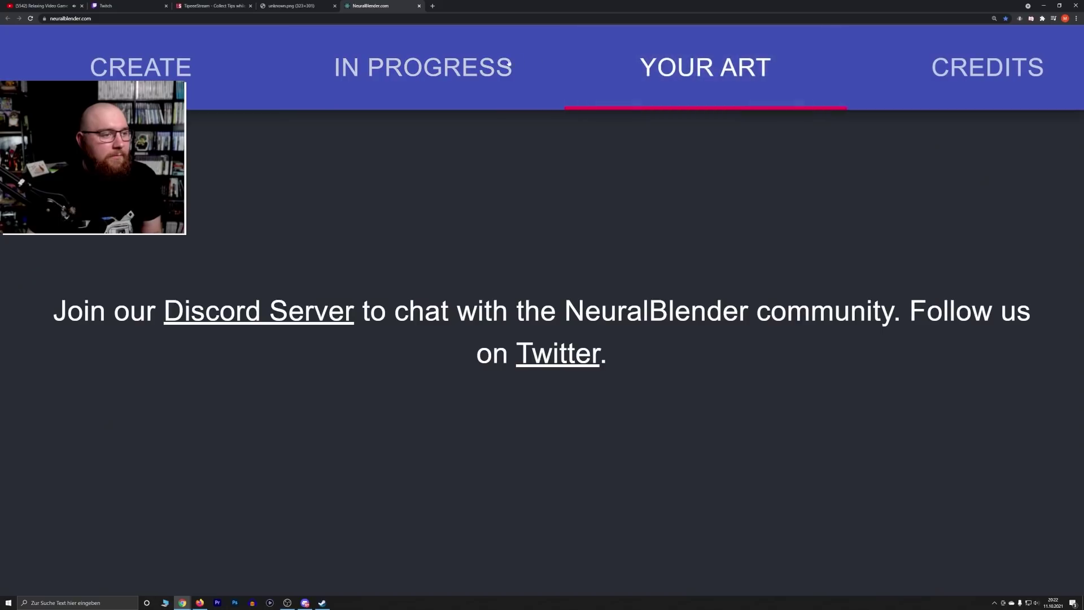
click(487, 65)
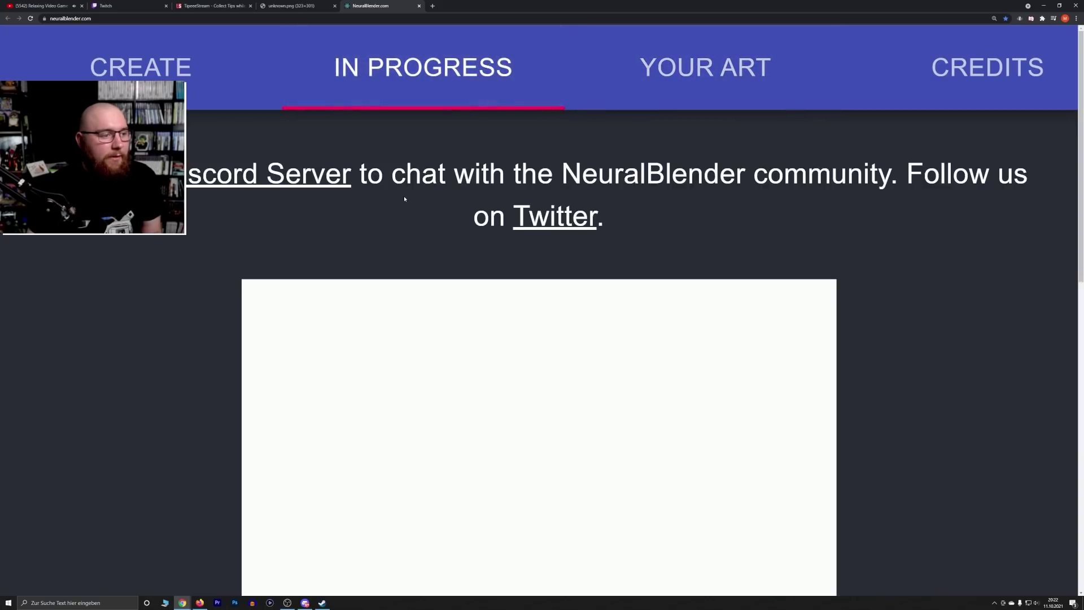
scroll(404, 198, down, 3)
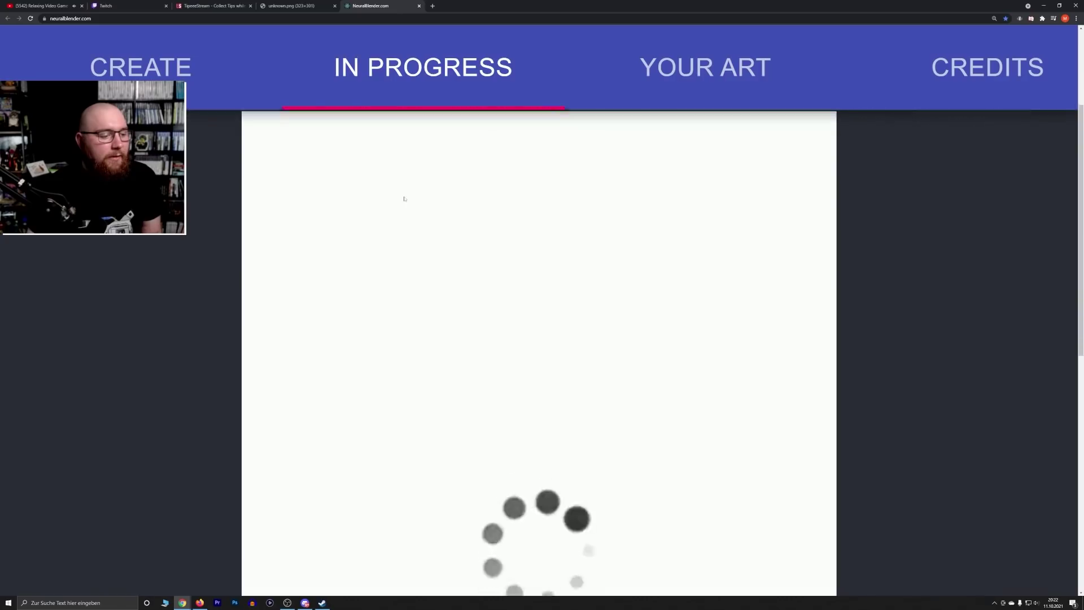
scroll(404, 199, up, 3)
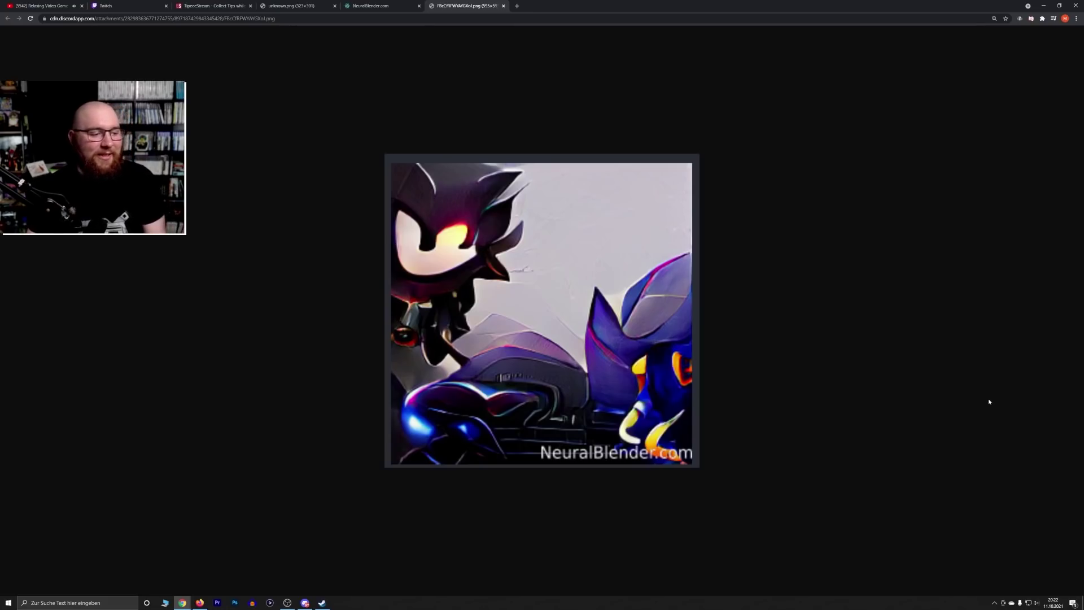
Check on NeuralBlender whether the Pikmin 4 artwork has finished generating
scroll(989, 401, up, 2)
scroll(989, 402, down, 1)
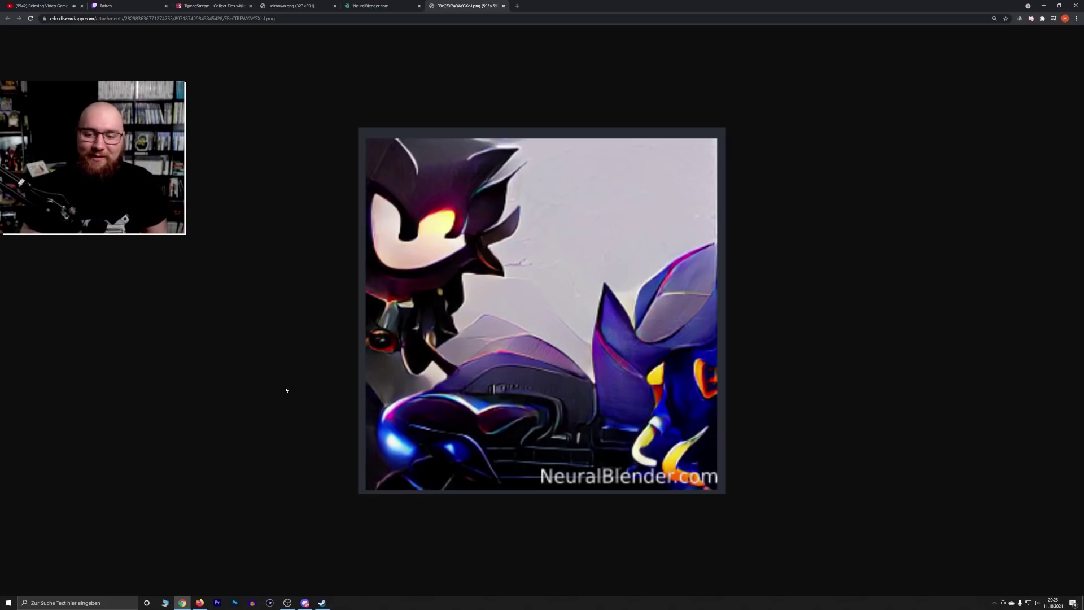
click(394, 3)
scroll(378, 225, down, 2)
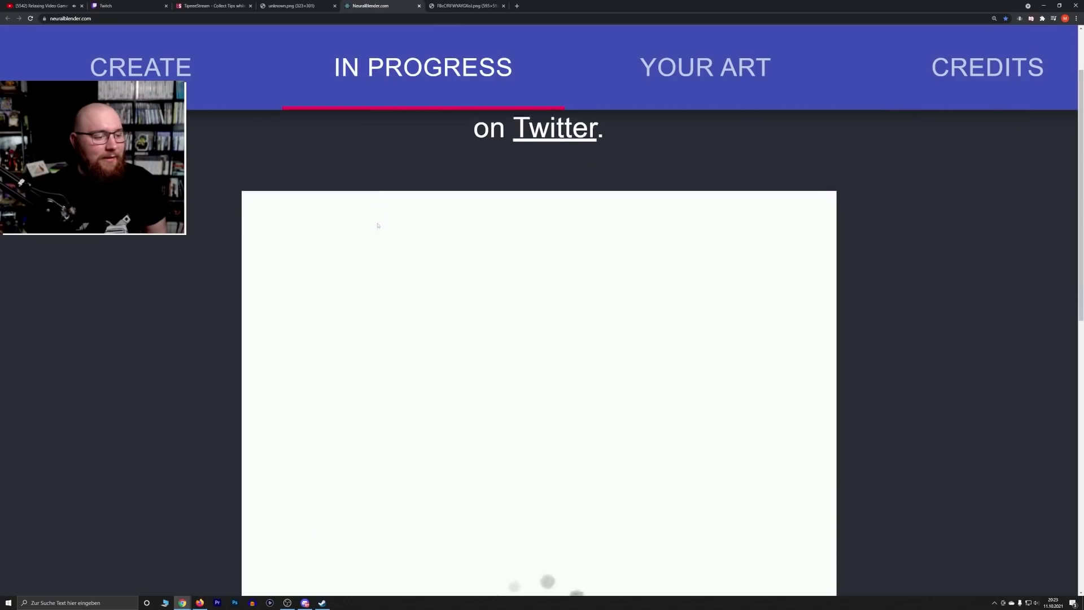
scroll(316, 254, up, 2)
Return to the dark hedgehog image and dock the Super Paper Rayman image as a tab
key(ctrl+Tab)
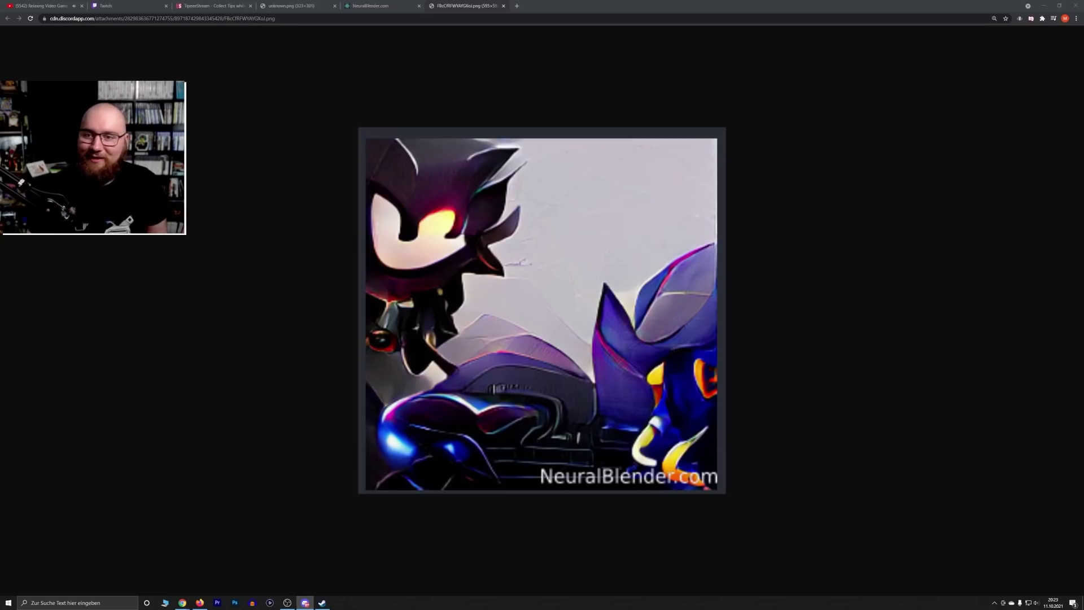
key(alt+Tab)
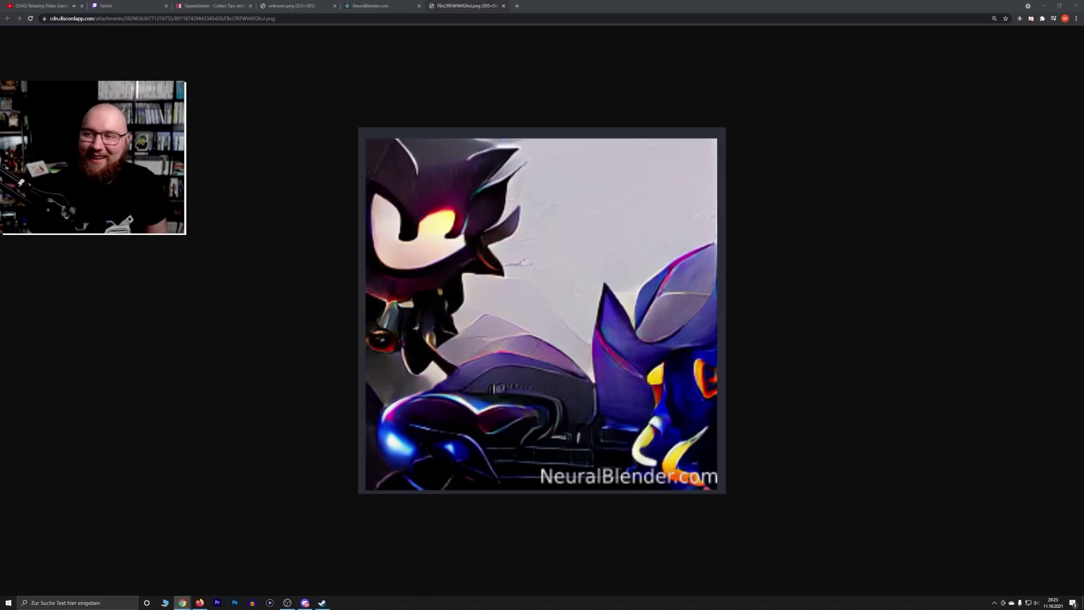
drag(1083, 237, 564, 5)
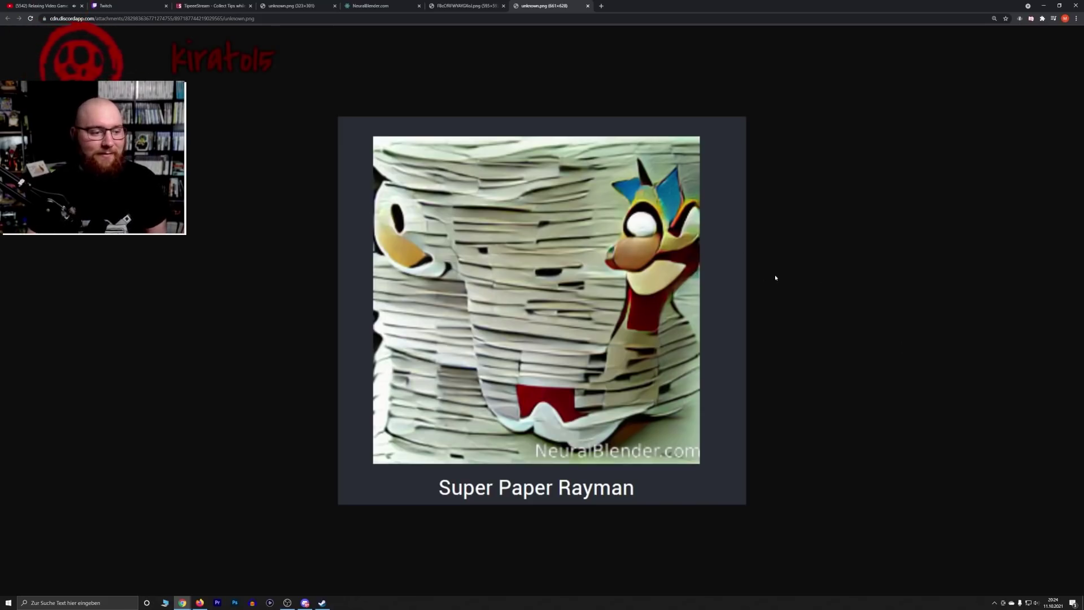
Open the NeuralBlender tab and scroll through the completed Pikmin 4 image and caption
click(369, 4)
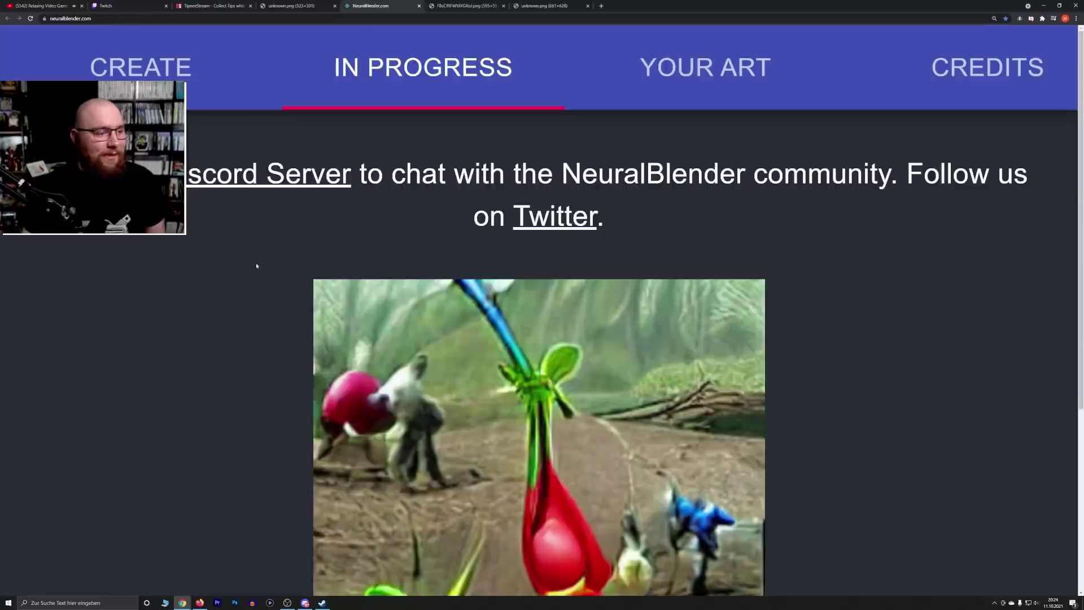
scroll(225, 248, down, 3)
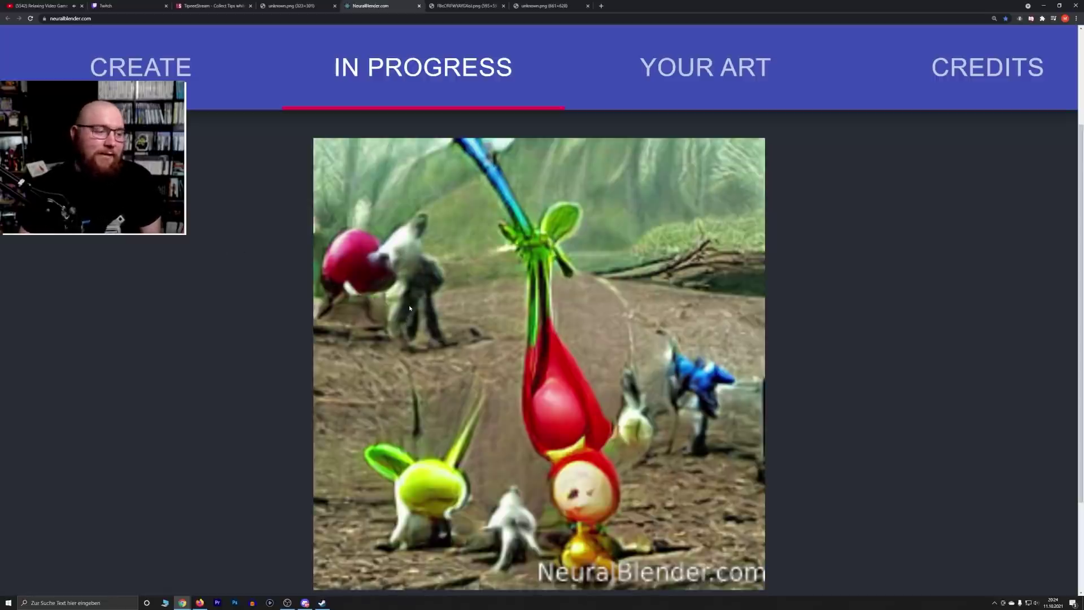
scroll(410, 308, down, 1)
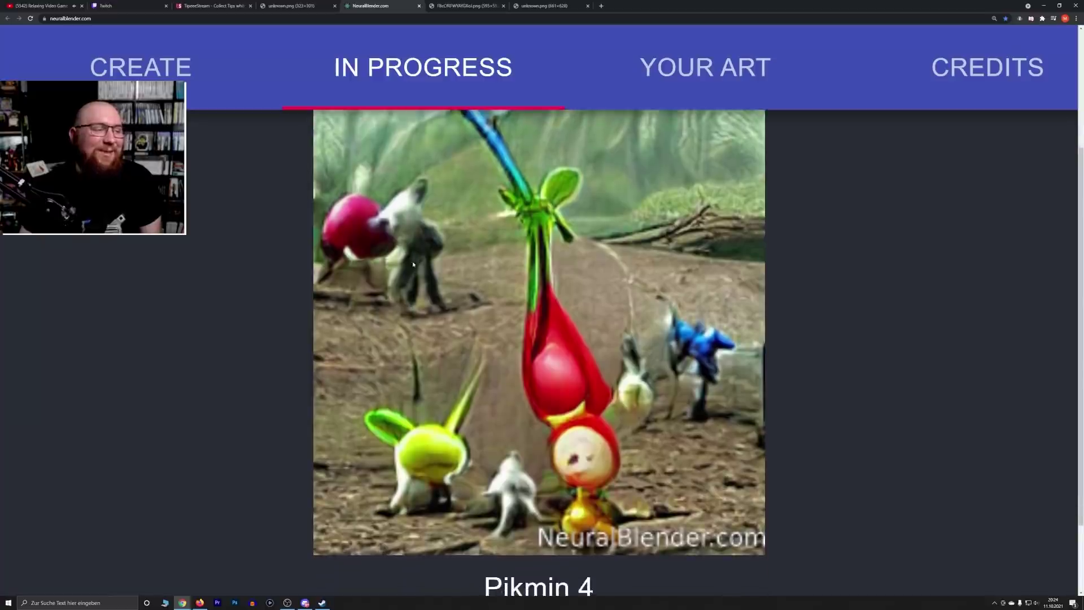
scroll(412, 303, up, 1)
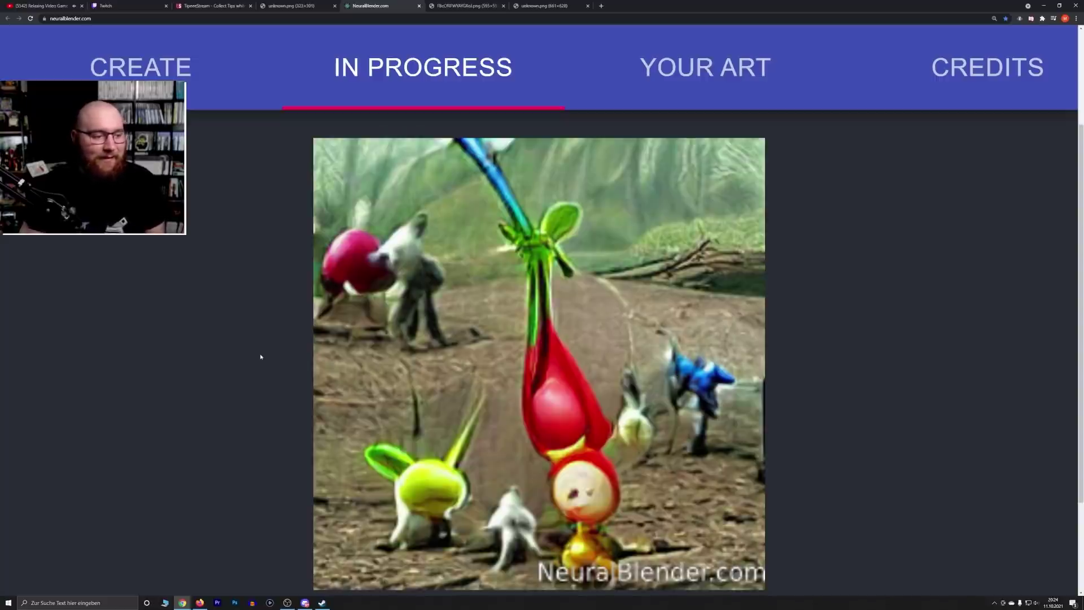
scroll(287, 382, down, 1)
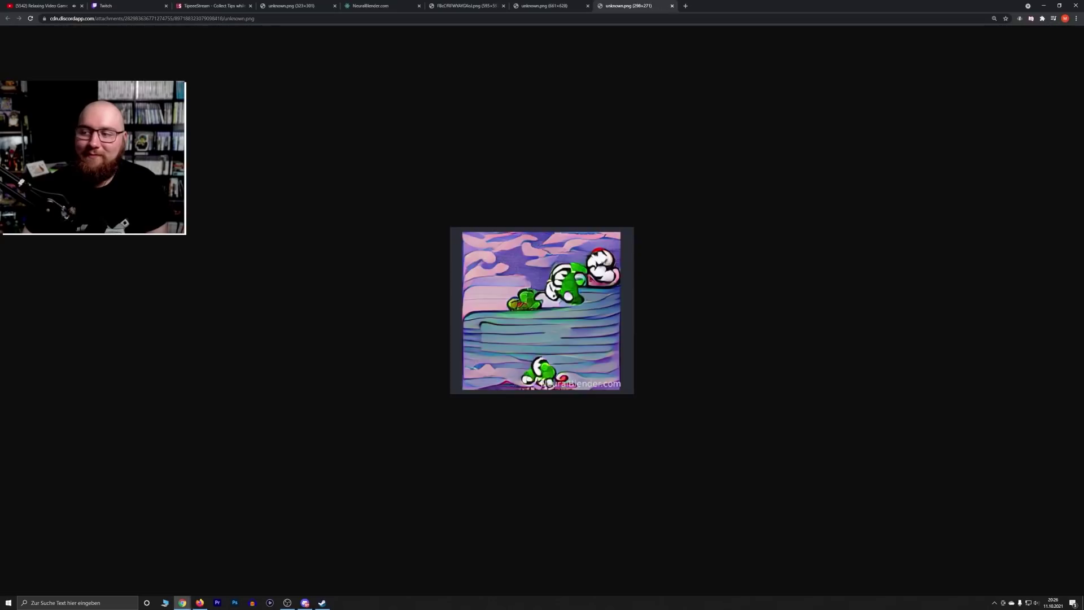
Zoom in and out on the Yoshi-style unknown.png community image
scroll(790, 398, up, 5)
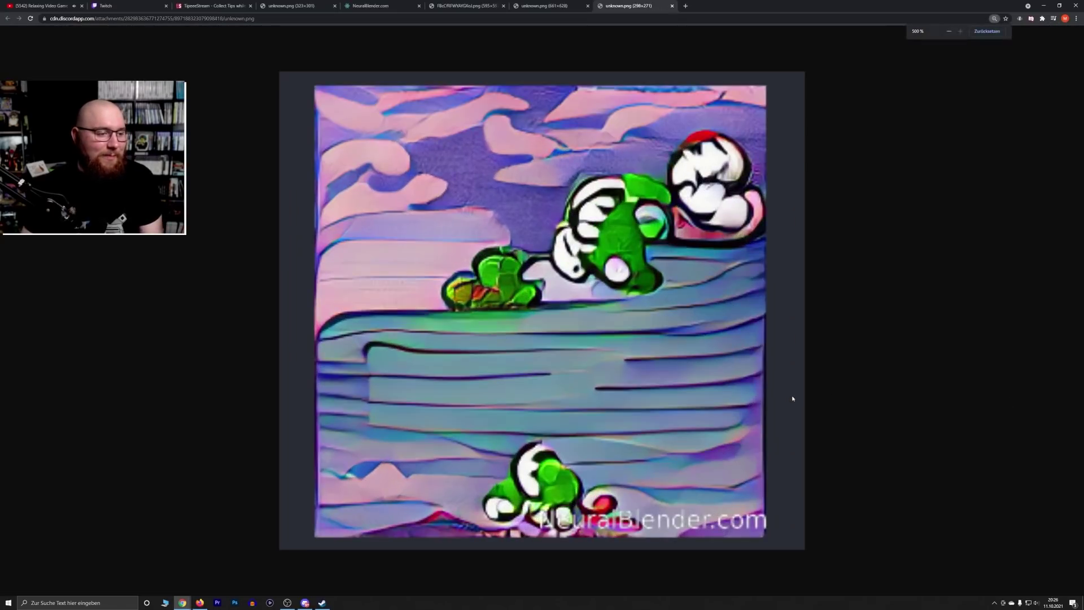
scroll(802, 397, down, 1)
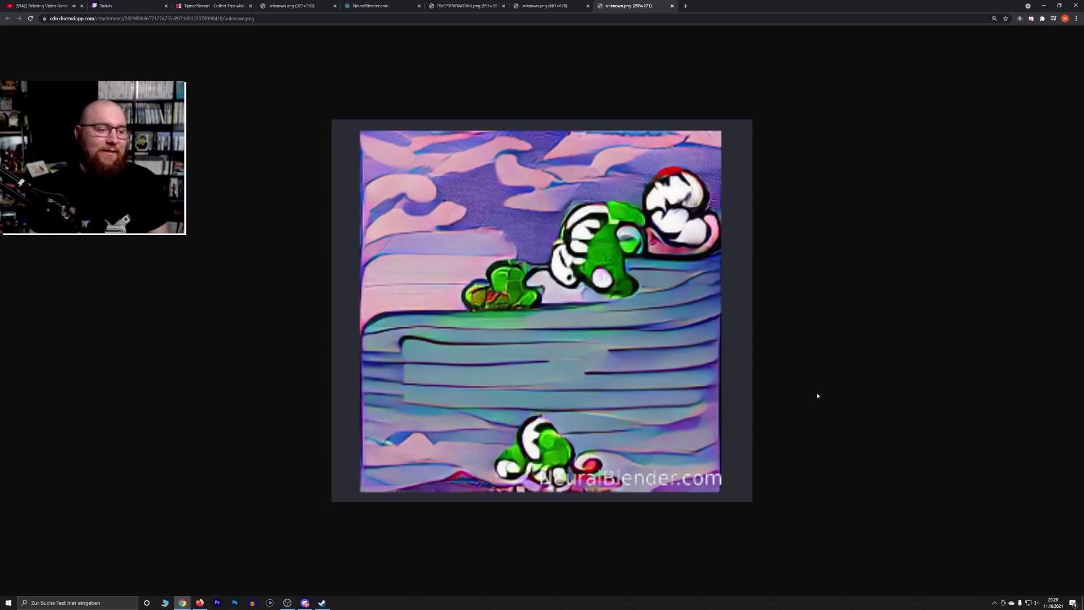
Submit 'The Binding Of Isaac 2' as a new NeuralBlender artwork, then return to the hedgehog image tab
click(376, 5)
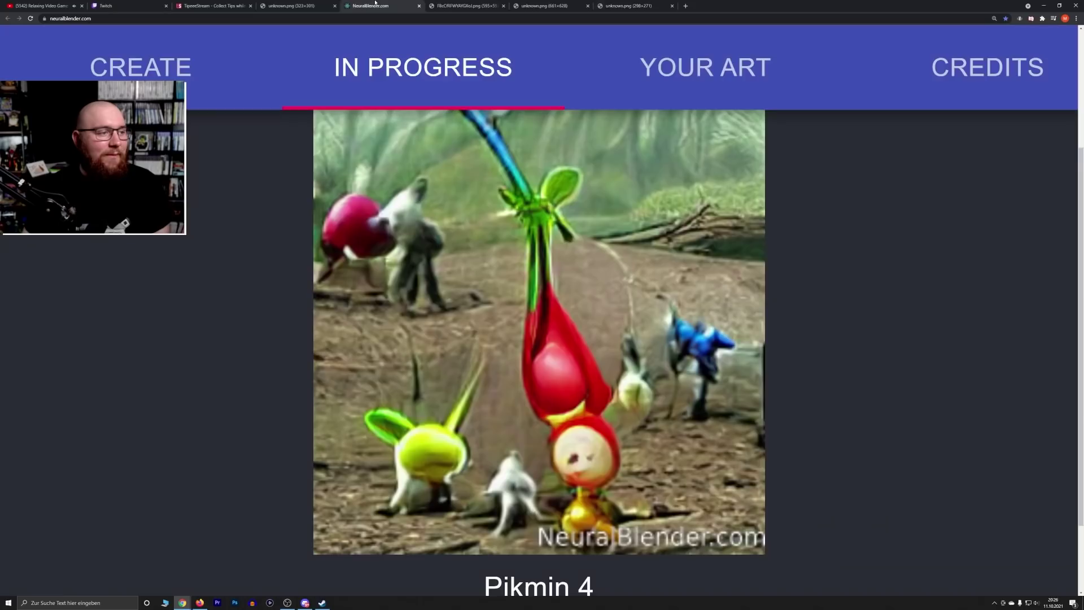
click(163, 63)
scroll(228, 272, up, 3)
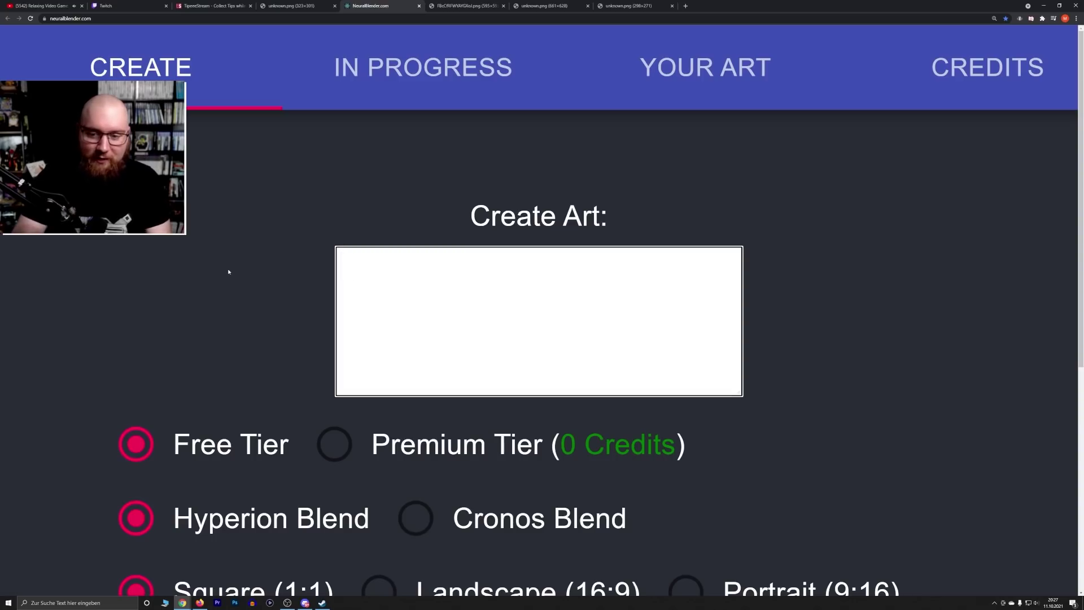
text(The Binding)
text(Of Isaac)
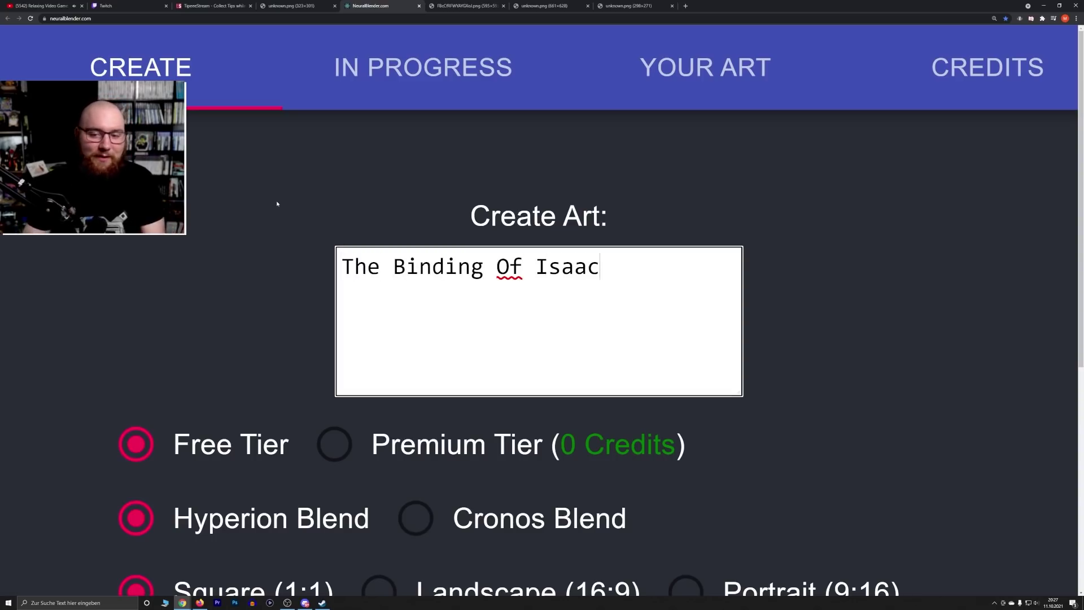
text( 2)
scroll(270, 213, down, 7)
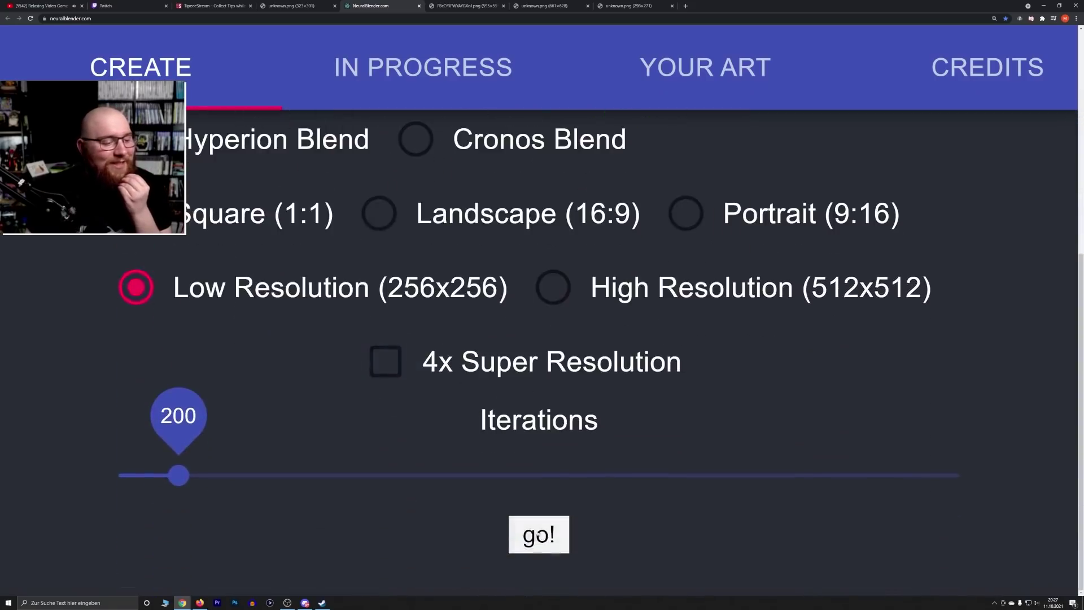
click(543, 536)
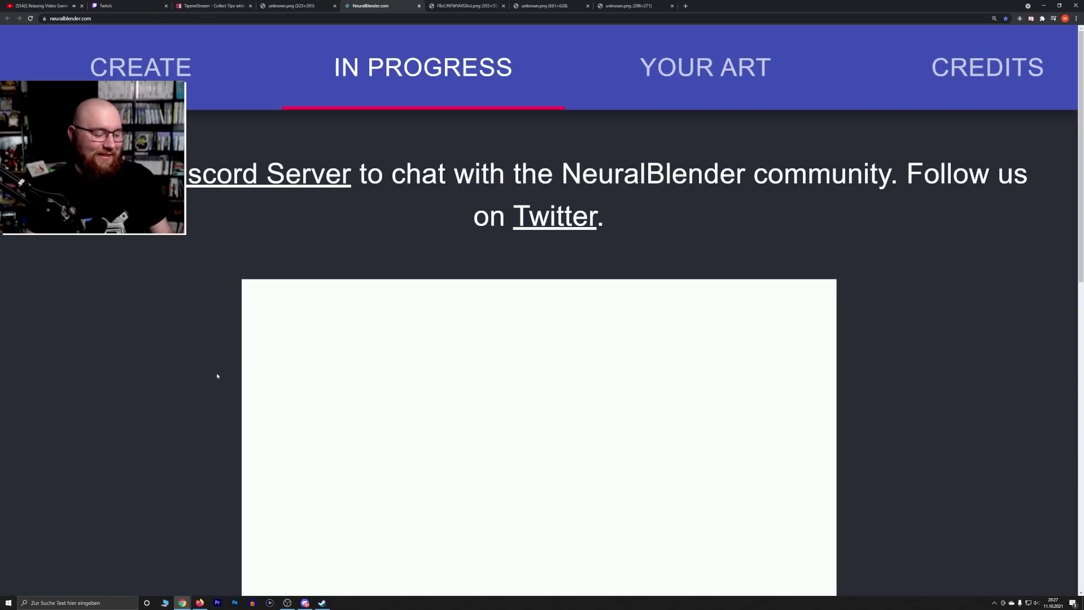
click(461, 3)
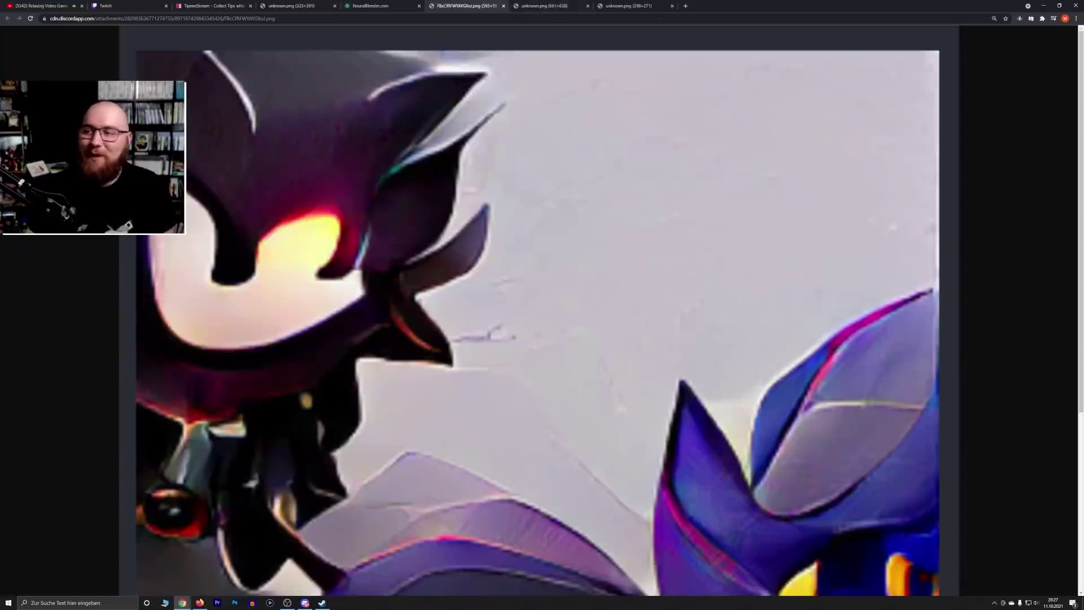
Switch to Discord and scroll down to the Mario kills peach image
key(alt+Tab)
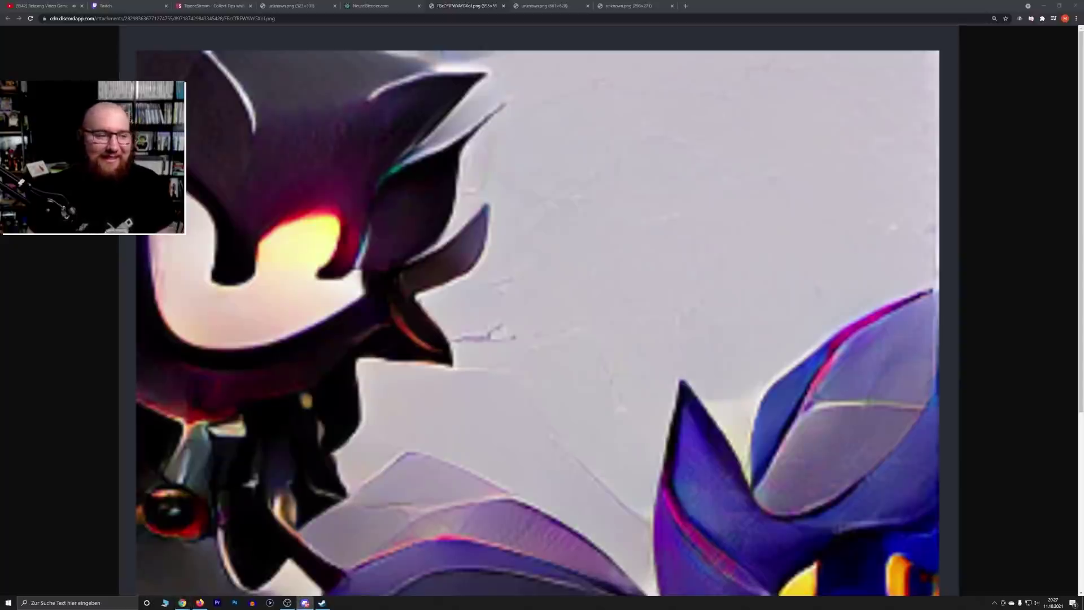
scroll(812, 361, down, 5)
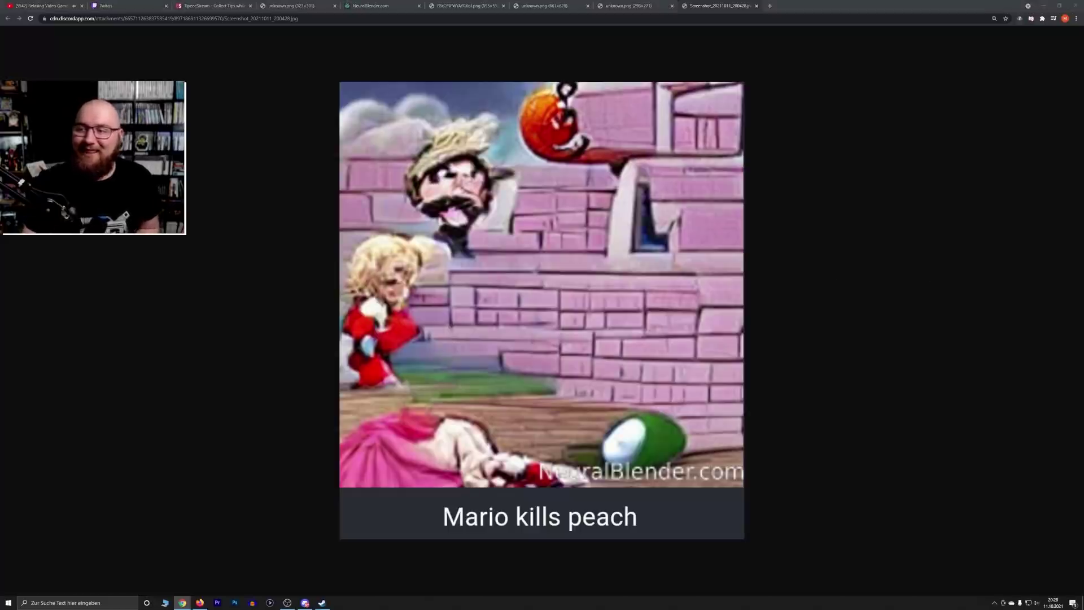
Dock the Final fantasy 14 & mass effect artwork window into the main Chrome tab strip
drag(1083, 192, 804, 6)
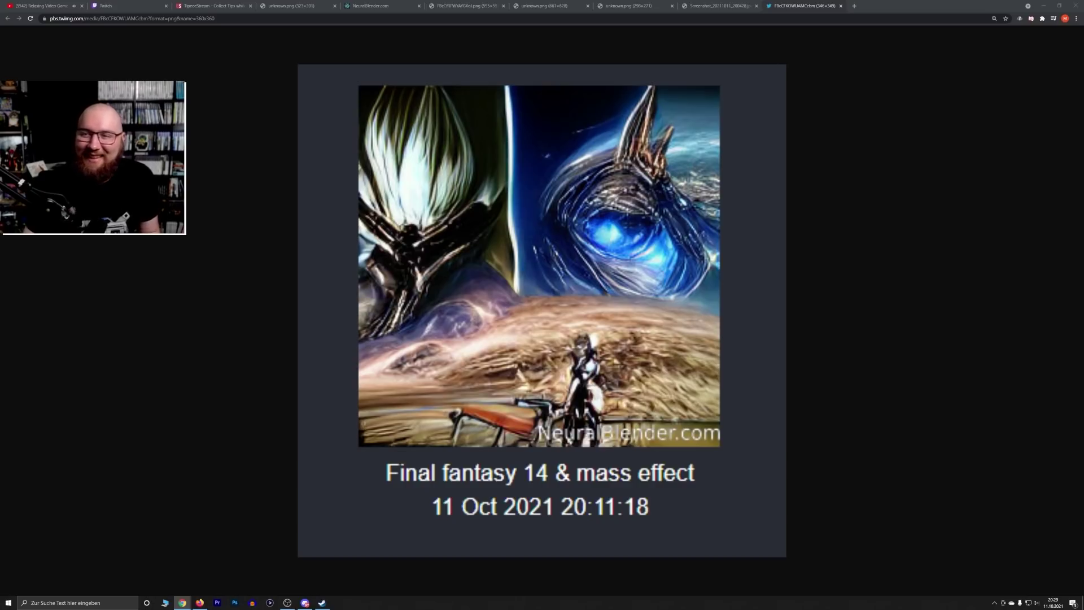
Dock the Zelda-style taco artwork window into the main Chrome tab strip
drag(1073, 45, 805, 7)
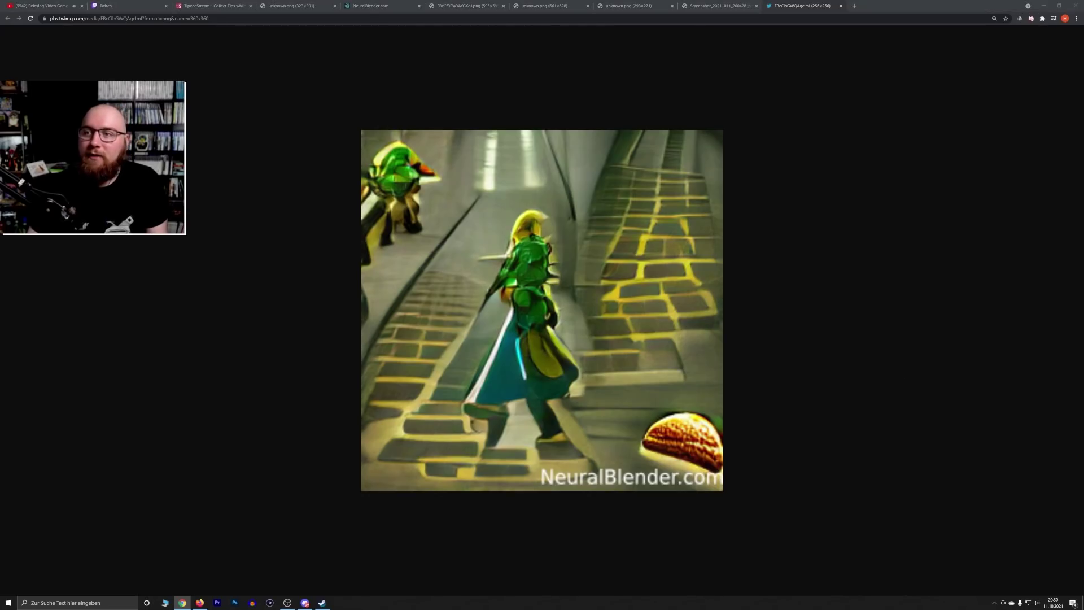
Dock the dark helmeted-figures and Majora-style dog artworks as tabs, closing the Zelda tab
drag(1083, 68, 740, 3)
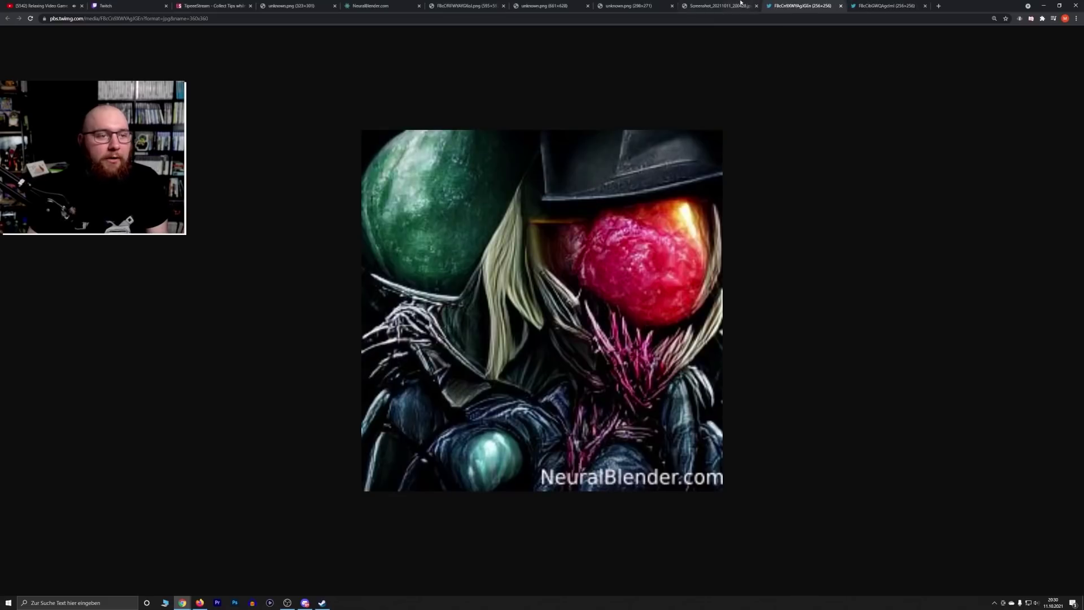
middle_click(872, 4)
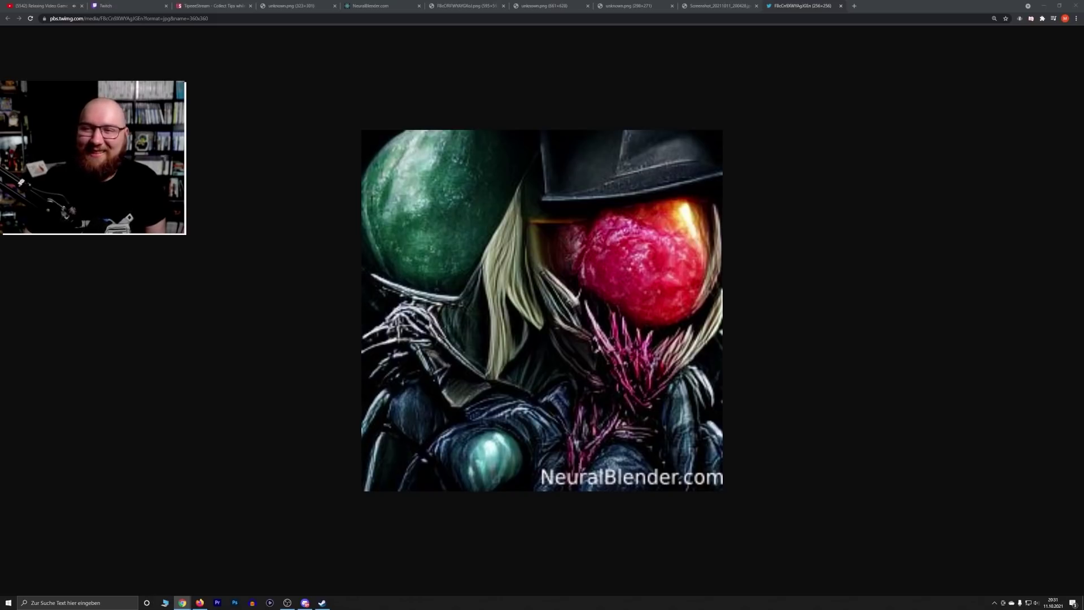
drag(1073, 169, 813, 6)
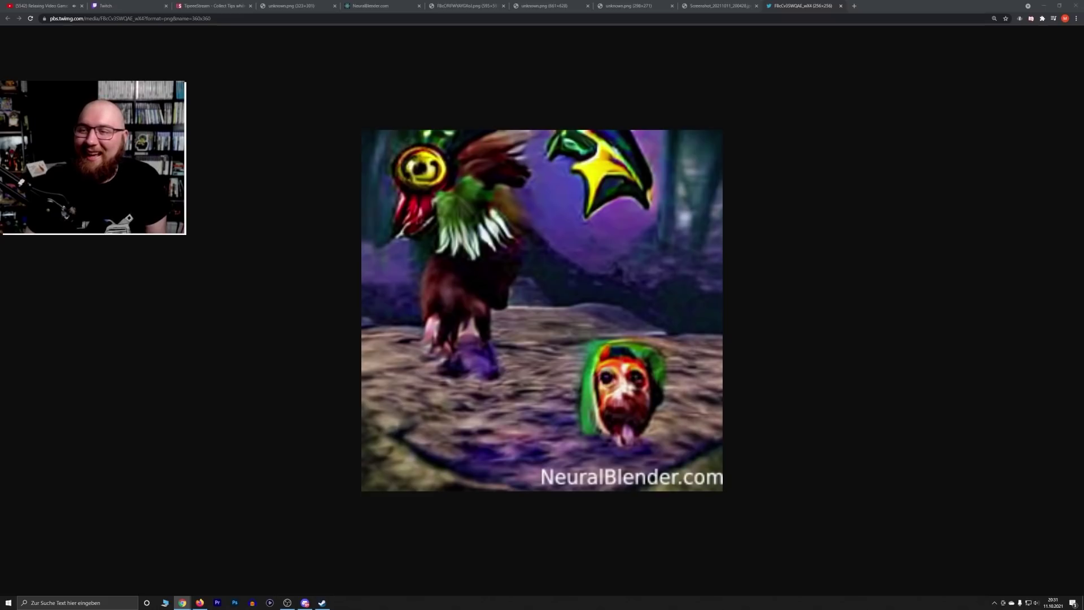
Dock the Call of Duty: Mario Kart image, closing the Majora tab and four old image tabs
drag(1083, 169, 808, 4)
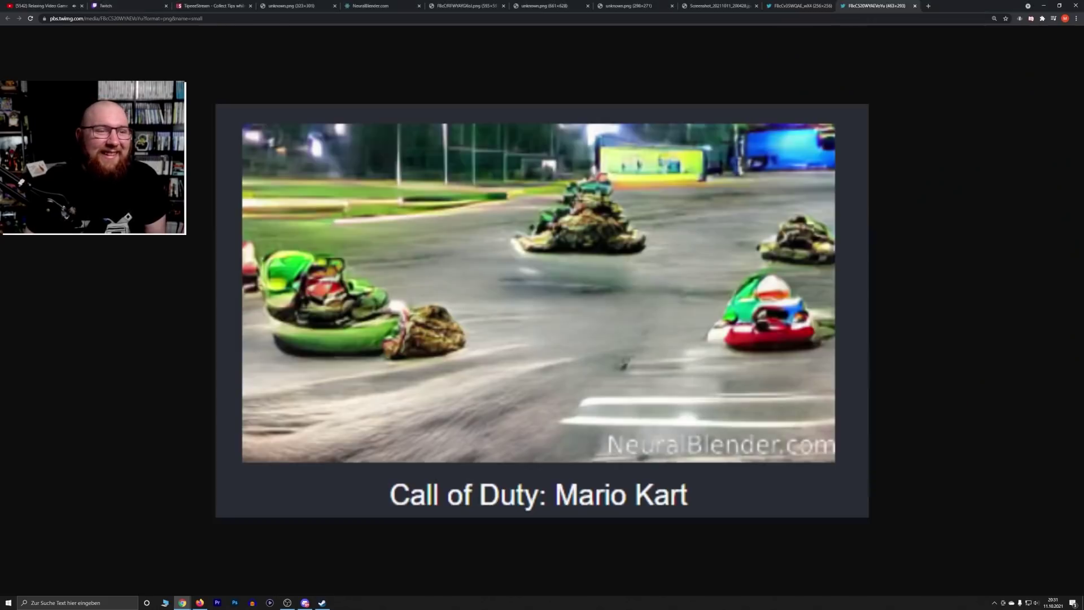
middle_click(808, 4)
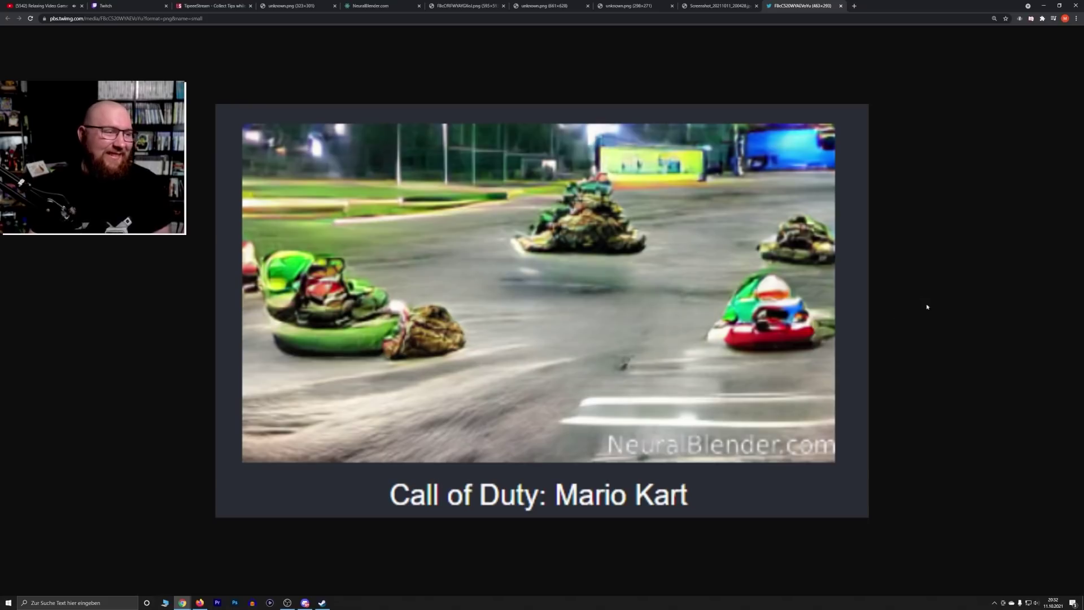
click(756, 6)
click(671, 6)
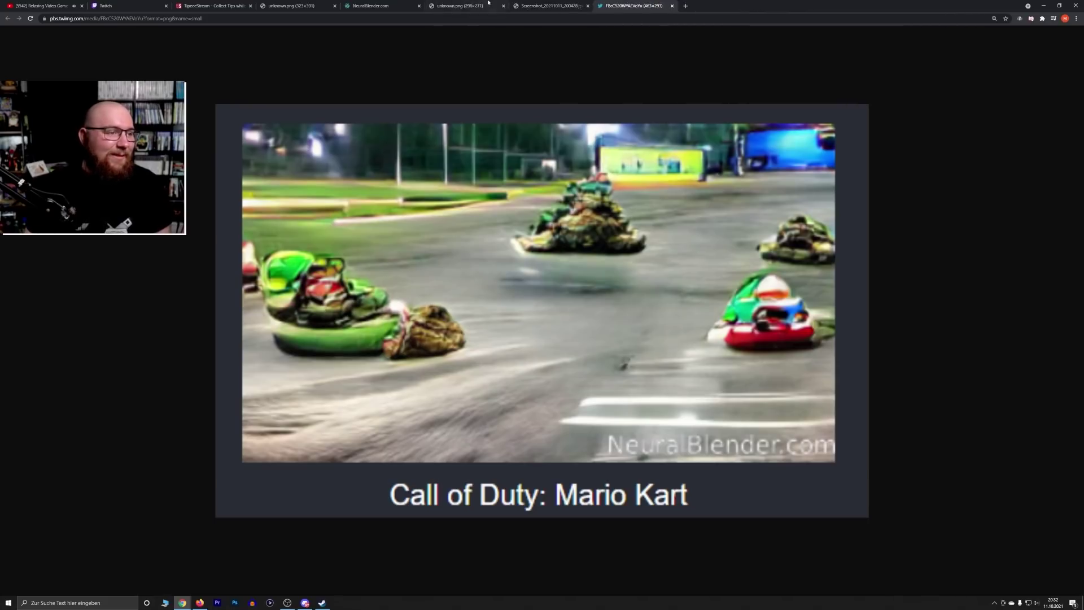
click(587, 5)
click(503, 6)
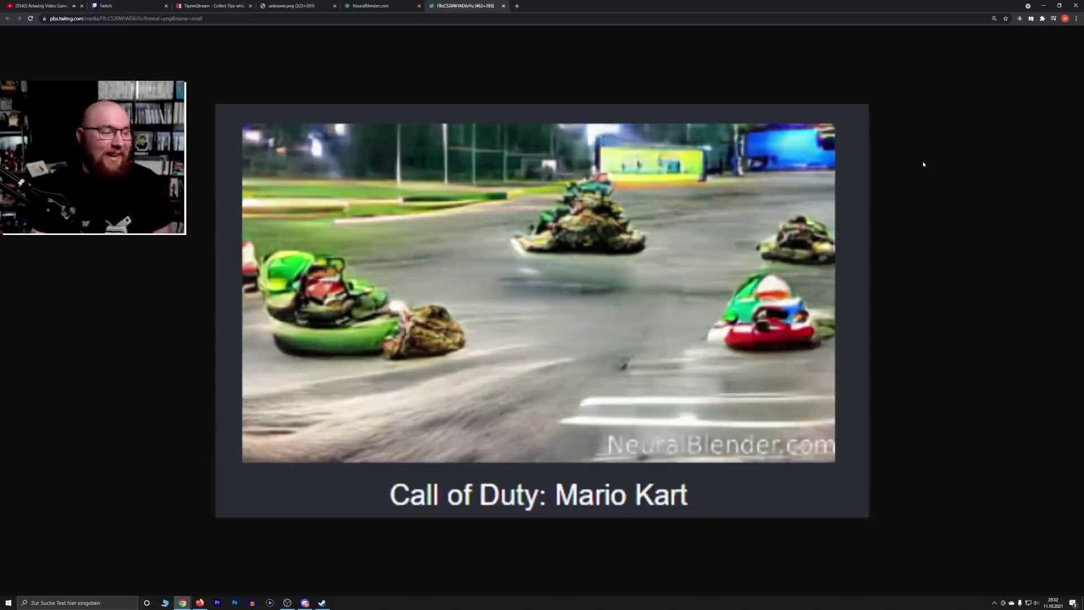
Check the in-progress NeuralBlender artwork, then close the Mario Kart tab to reveal the Pikachu image
click(399, 3)
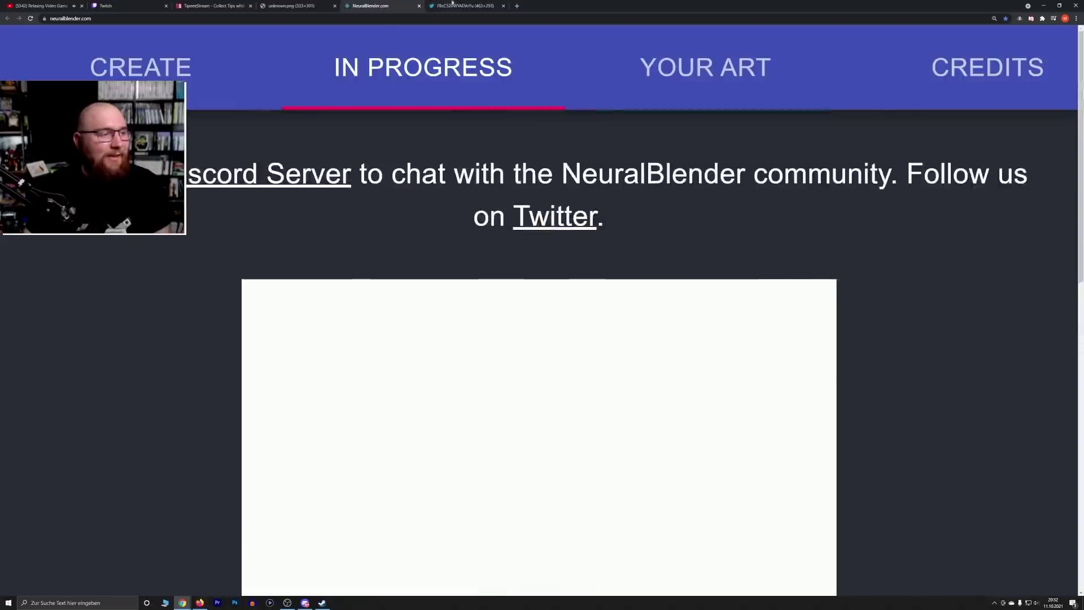
key(ctrl+Tab)
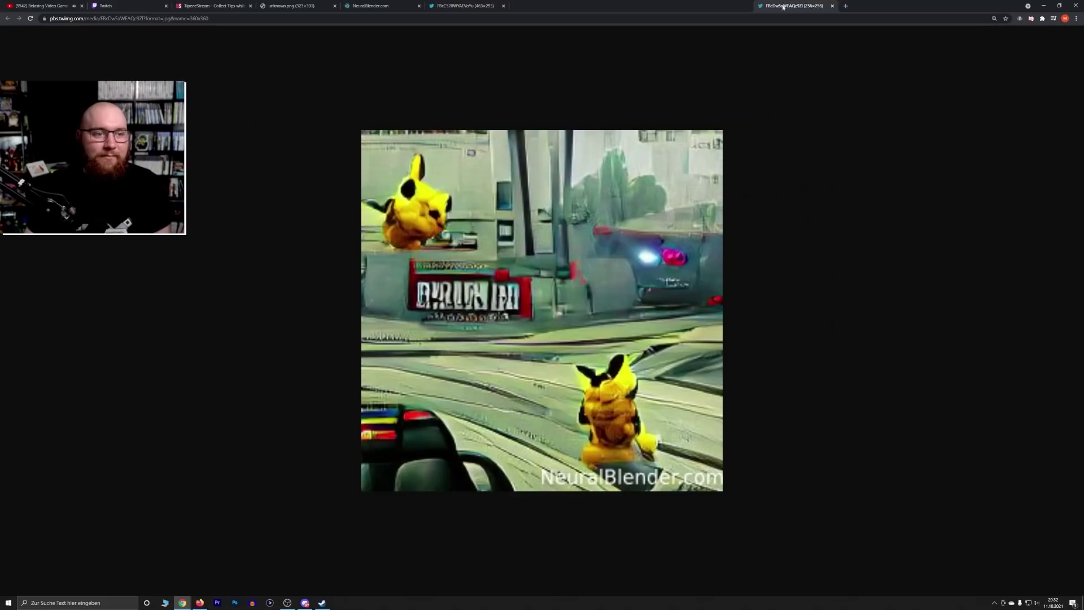
click(503, 6)
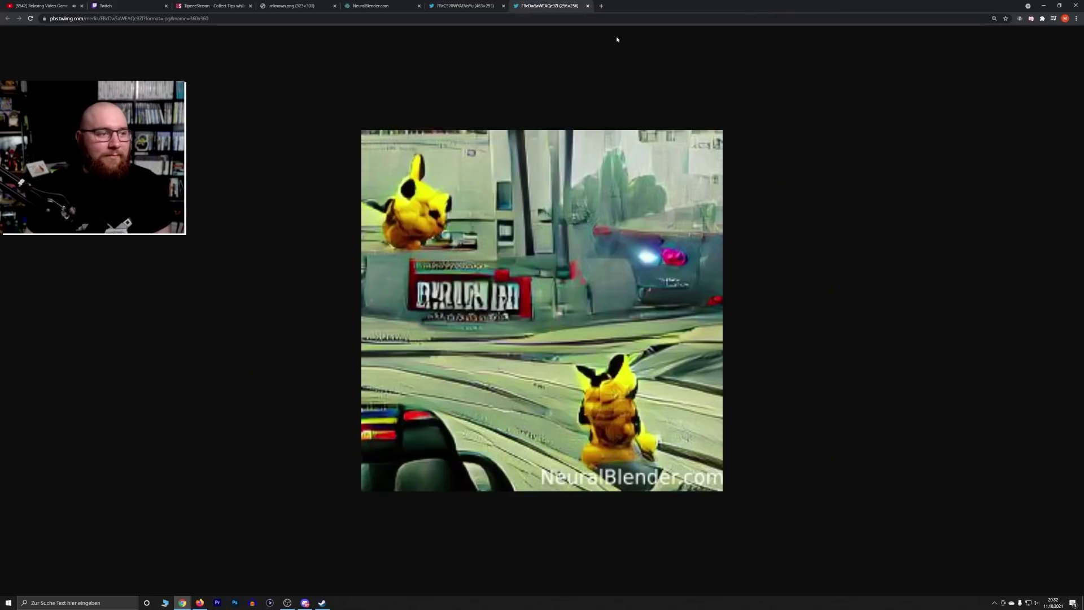
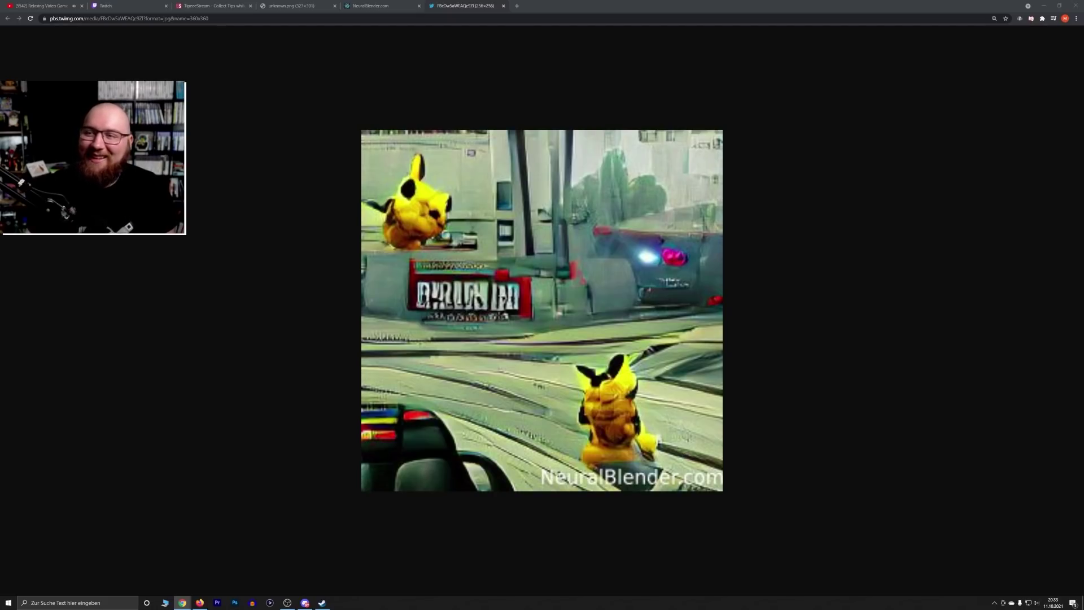
Dock the Solid Snake image as a tab, close the Pikachu tab, then dock the Nier frog image
drag(1081, 62, 553, 6)
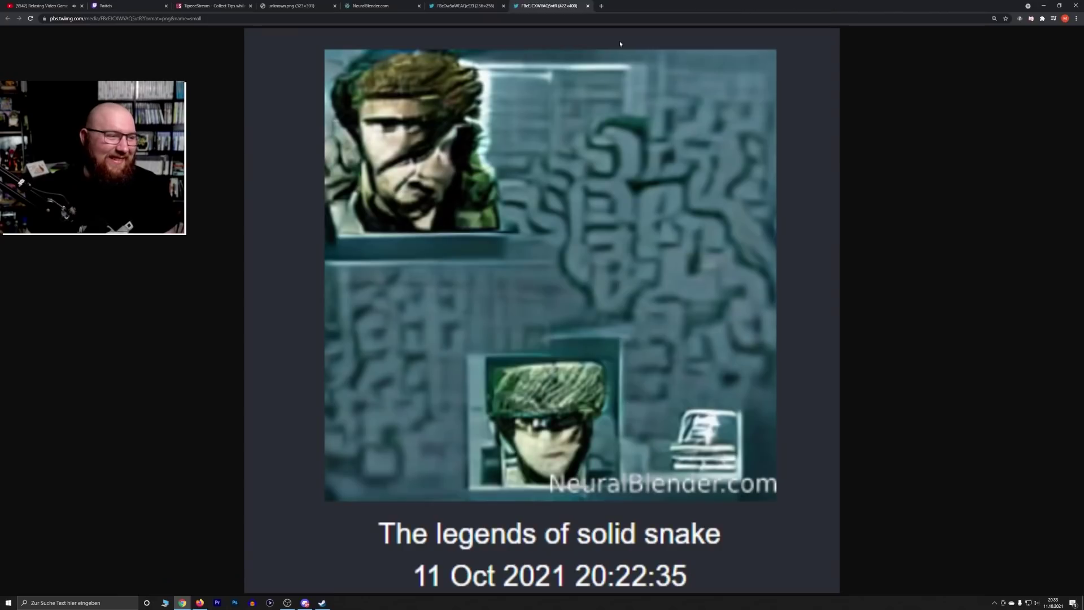
middle_click(447, 2)
key(ctrl+minus)
key(ctrl+minus)
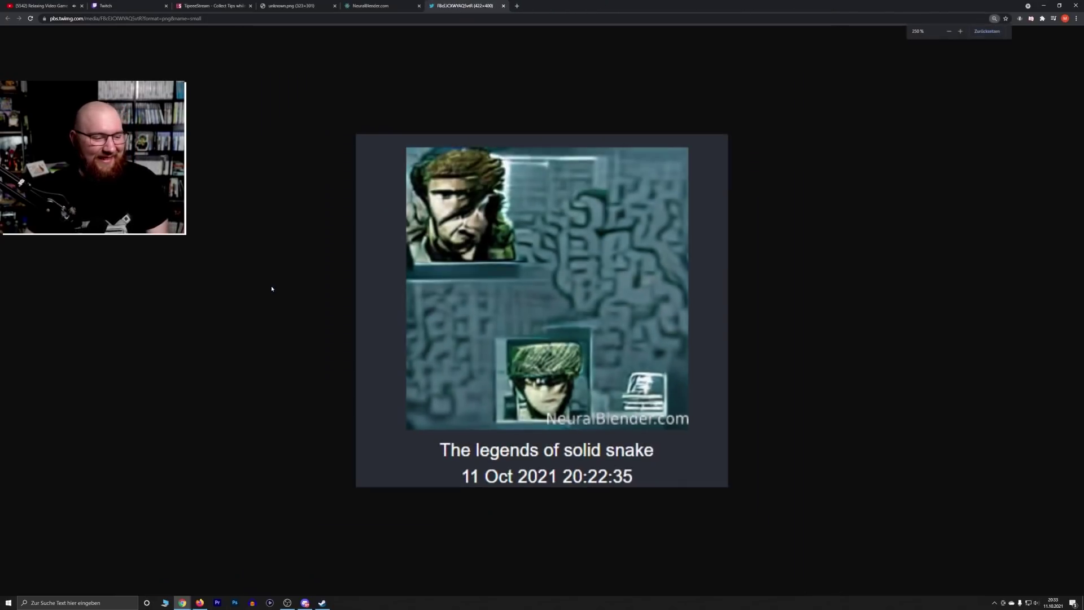
key(ctrl+plus)
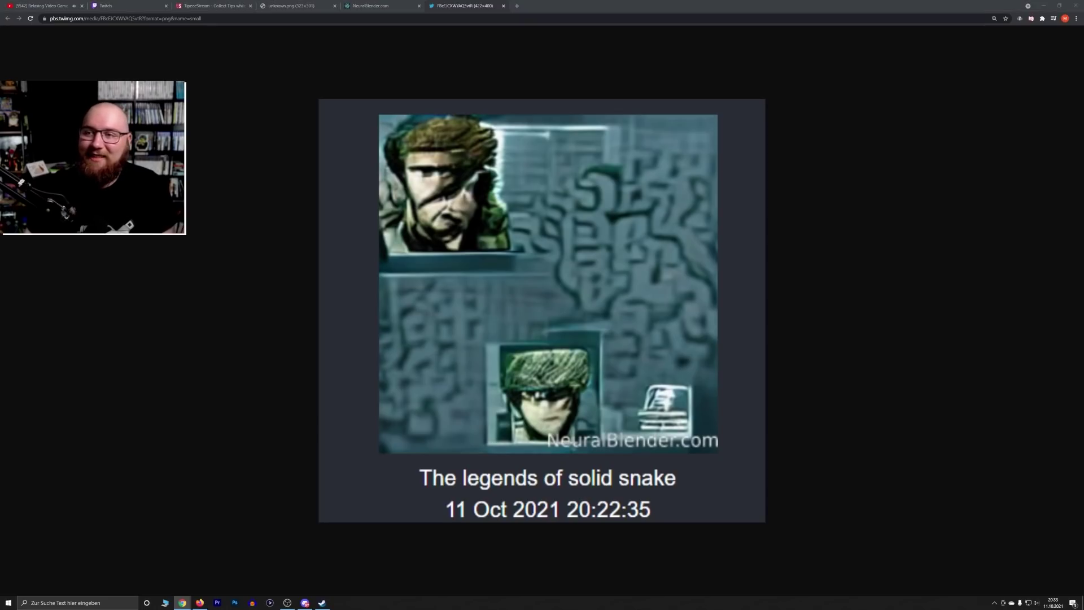
drag(1083, 46, 550, 6)
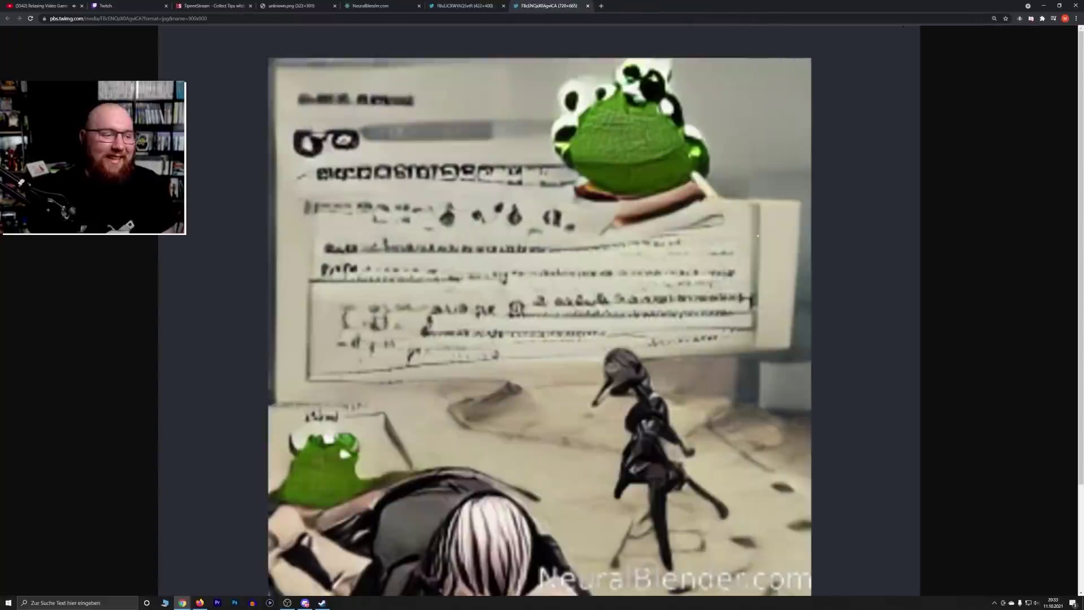
Zoom the Nier frog image to read its caption, then go back to the purple campfire landscape image
scroll(1038, 210, down, 1)
scroll(1038, 210, up, 1)
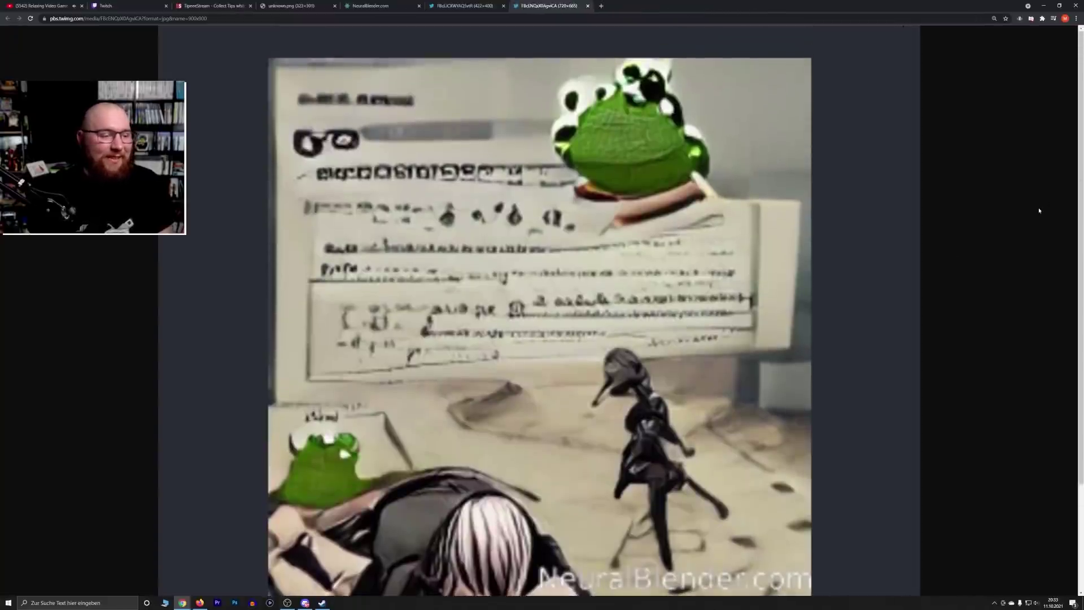
drag(1080, 166, 1080, 179)
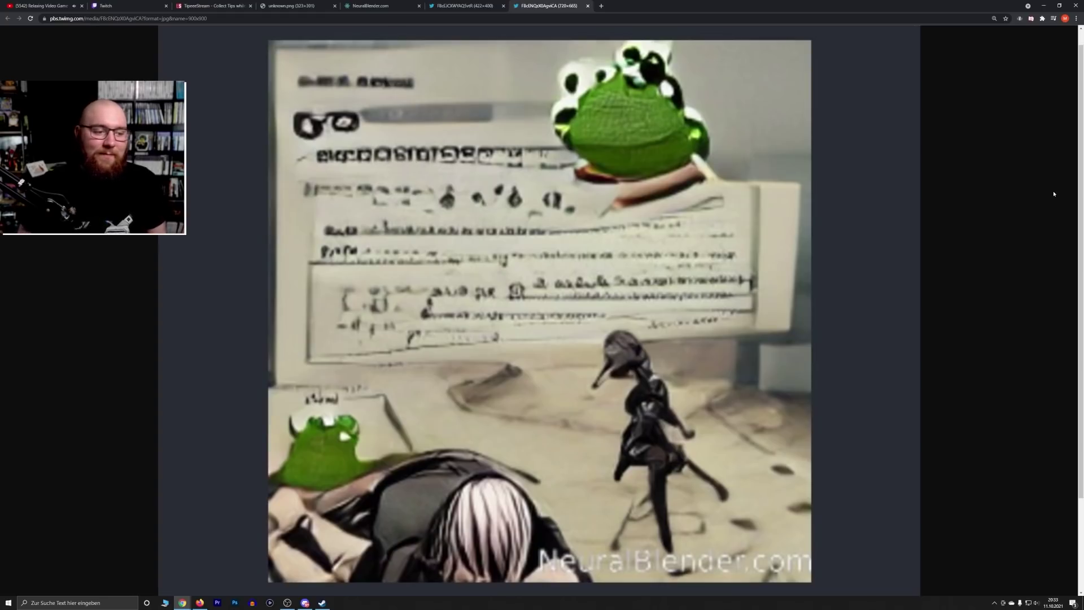
key(ctrl+minus)
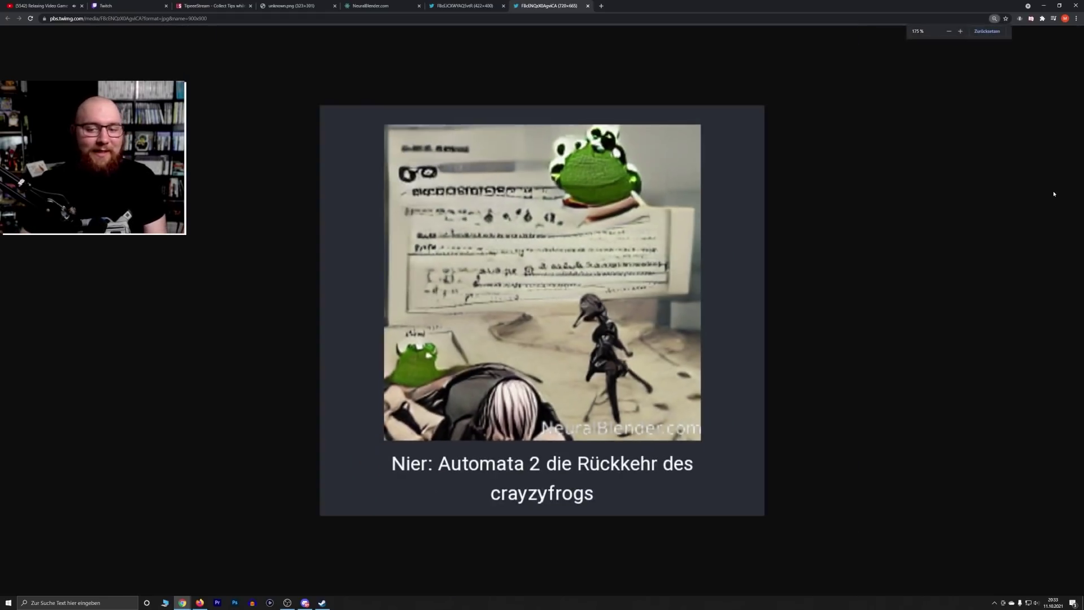
key(ctrl+plus)
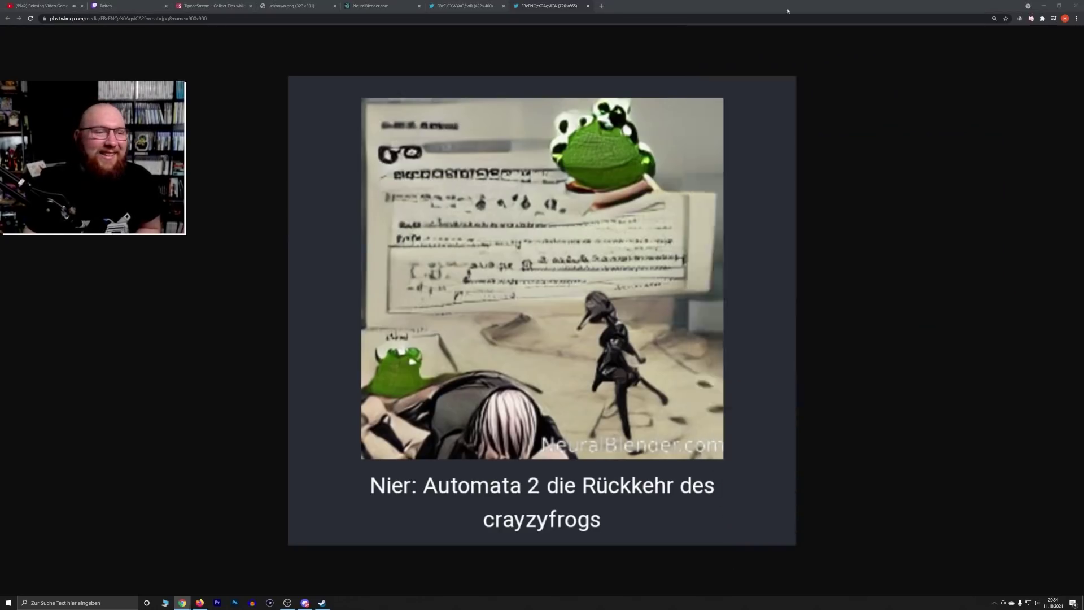
key(alt+Left)
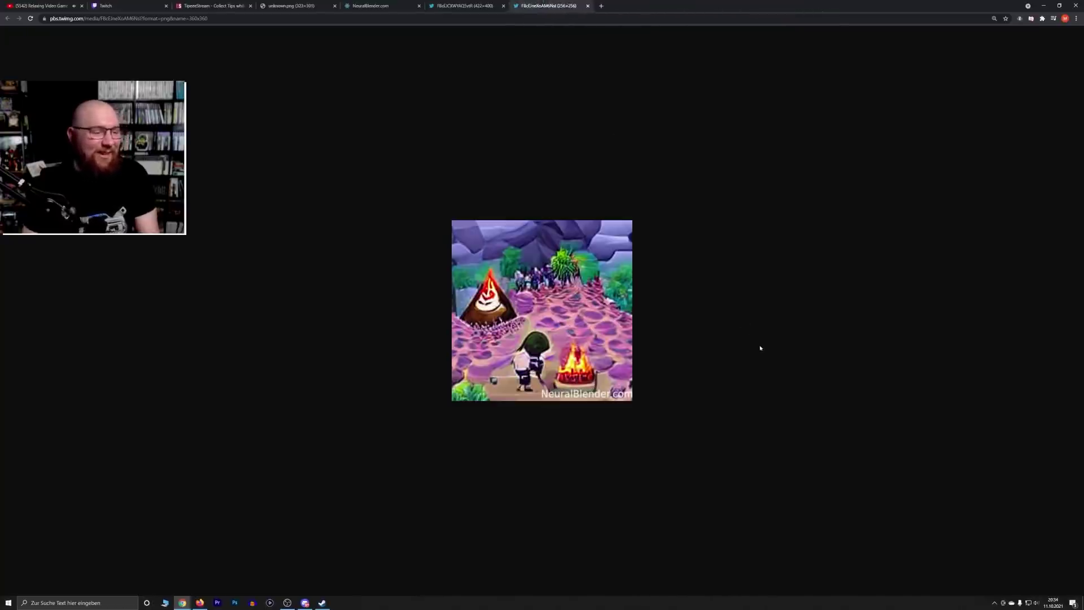
Zoom far into the campfire image, then switch to the NeuralBlender.com tab's pink-and-blue creature artwork
key(ctrl+plus)
key(ctrl+plus)
key(ctrl+plus)
key(ctrl+plus)
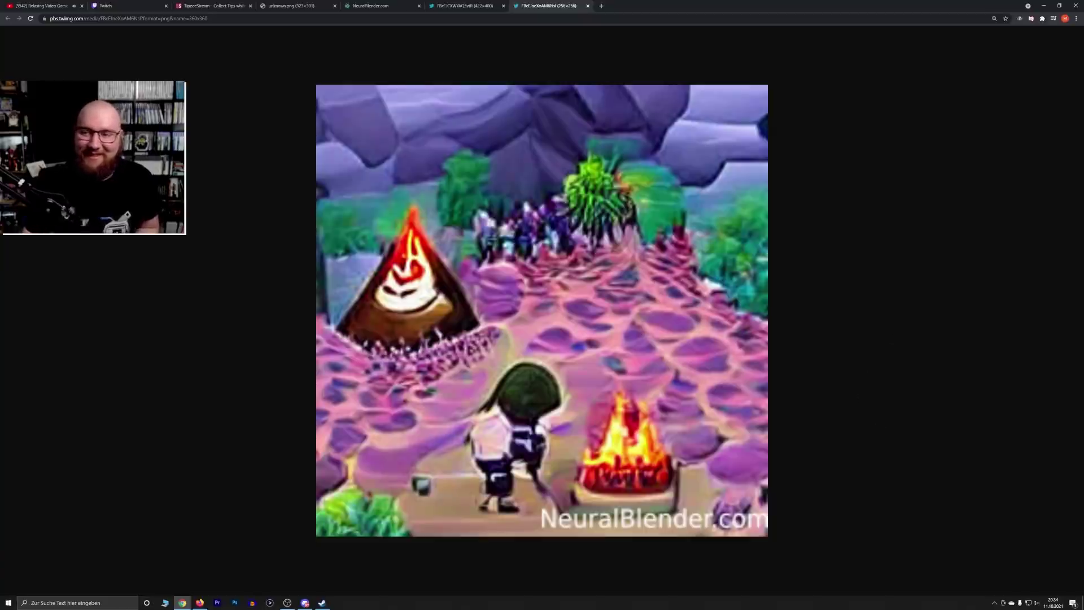
click(370, 7)
scroll(228, 243, down, 3)
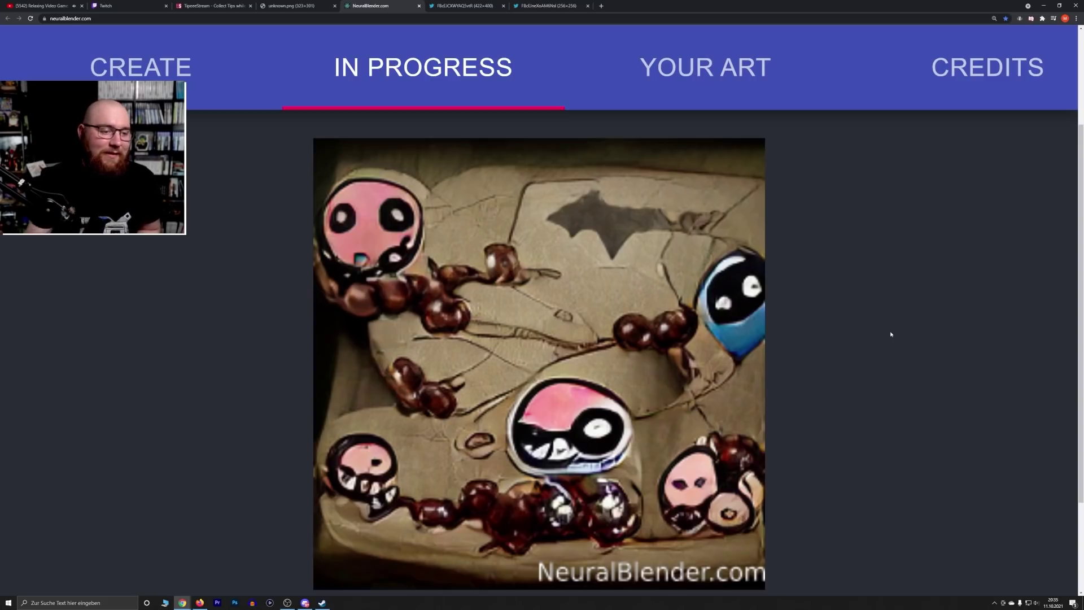
Check the image title, then go to Create Art with Free Tier, Hyperion Blend and Square (1:1)
scroll(891, 334, down, 1)
scroll(891, 335, up, 1)
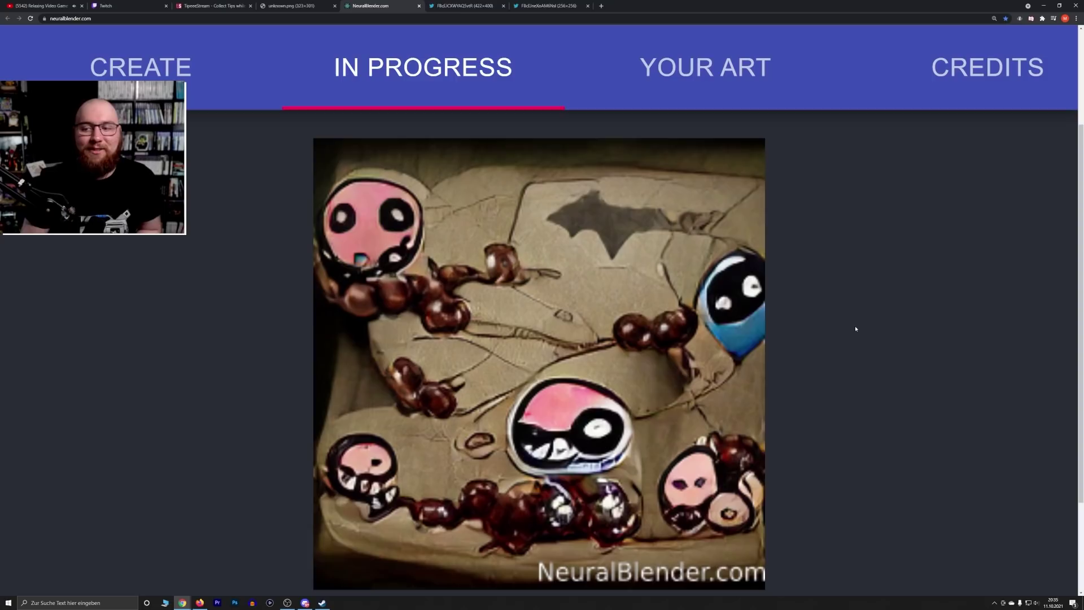
click(117, 75)
scroll(300, 279, up, 3)
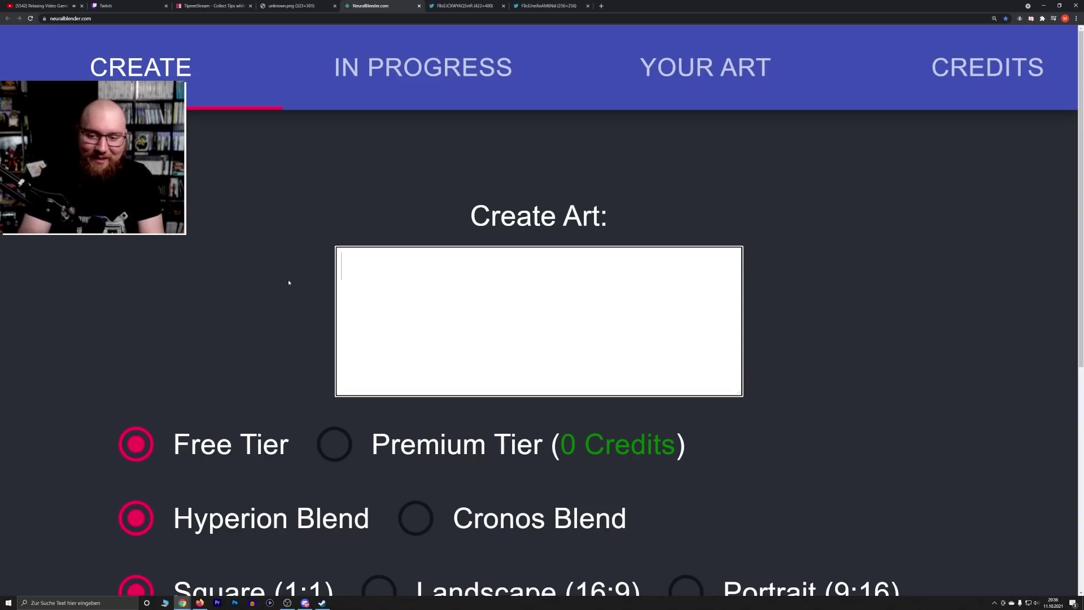
Enter the prompt 'Among Us sussy imposter' and submit it with go!
text(Amon)
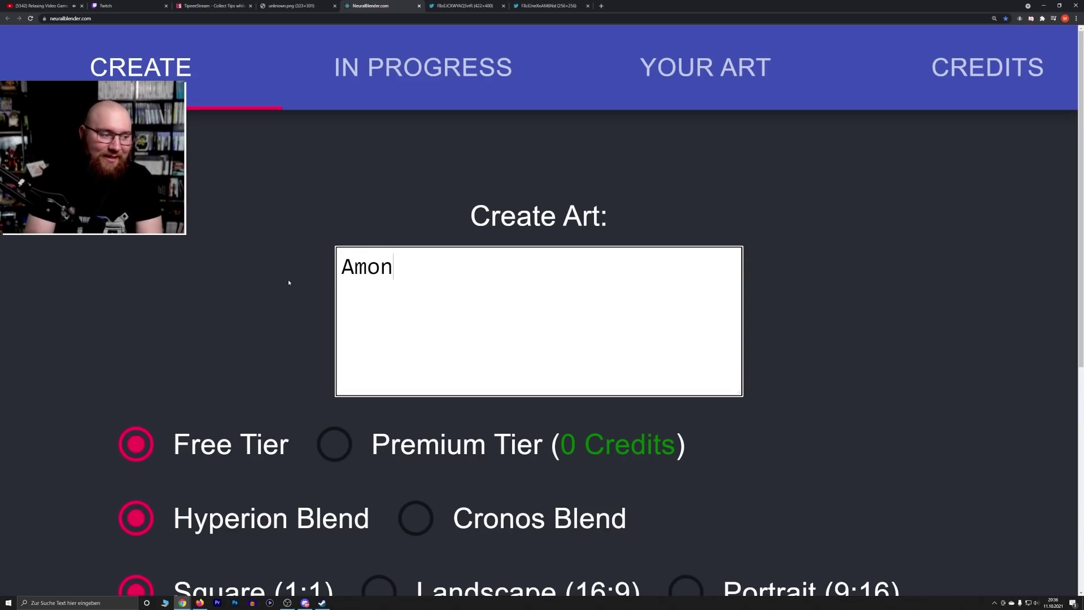
text(g Us)
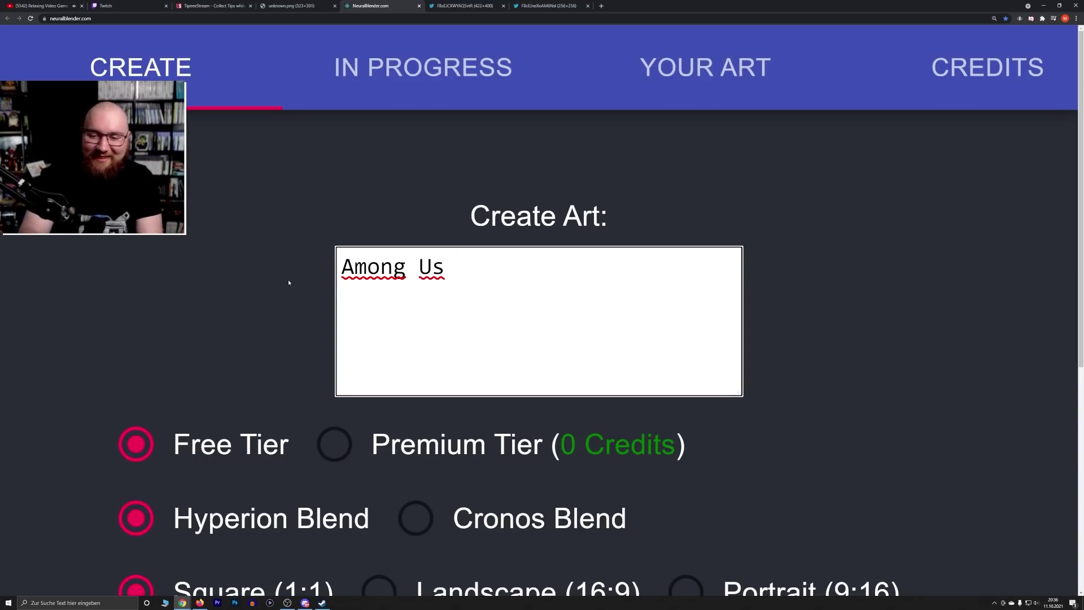
text(sussy imposter)
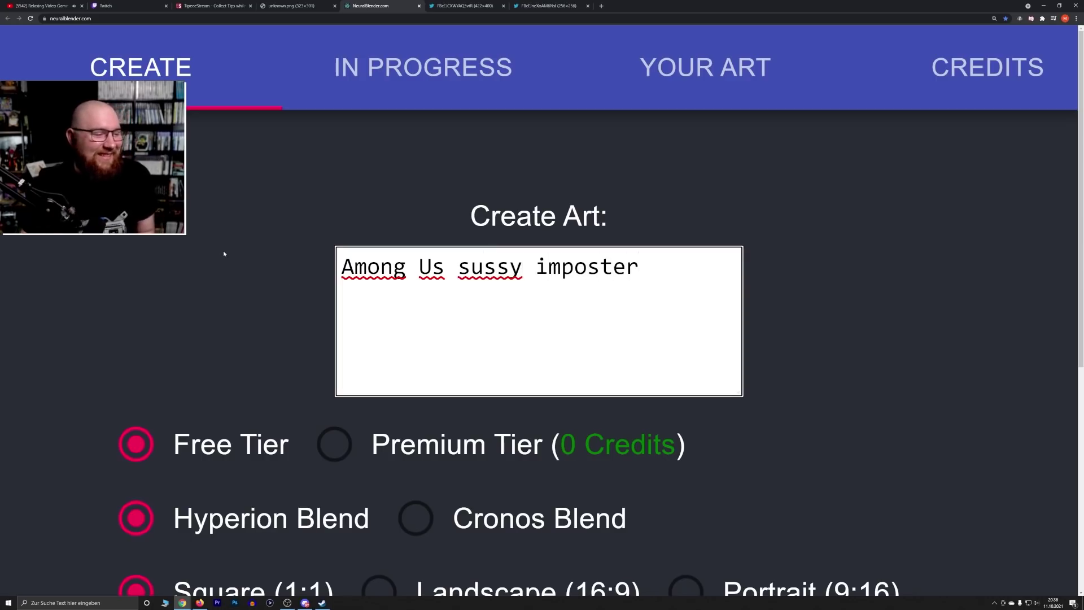
scroll(298, 418, down, 3)
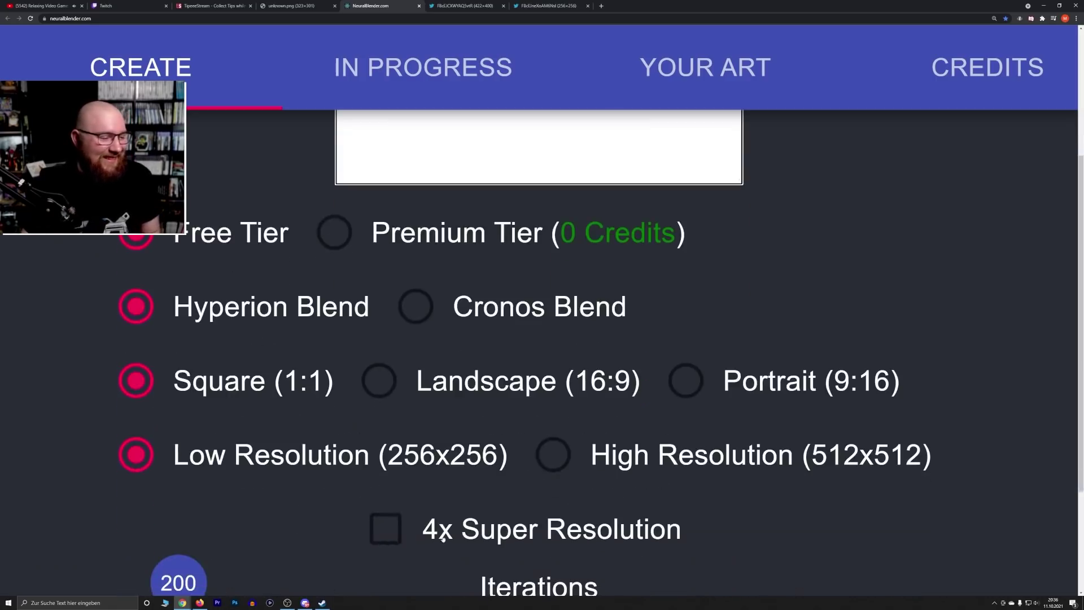
scroll(444, 535, down, 3)
click(519, 534)
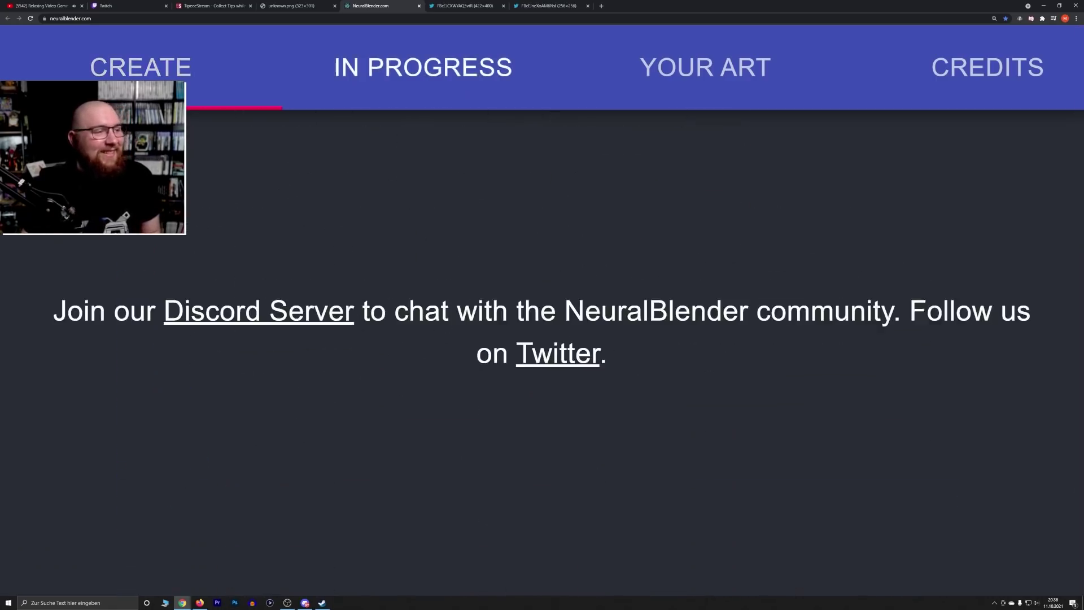
Move to the Solid Snake tab, then return to Chrome showing the blue-green hedgehog image
key(ctrl+Tab)
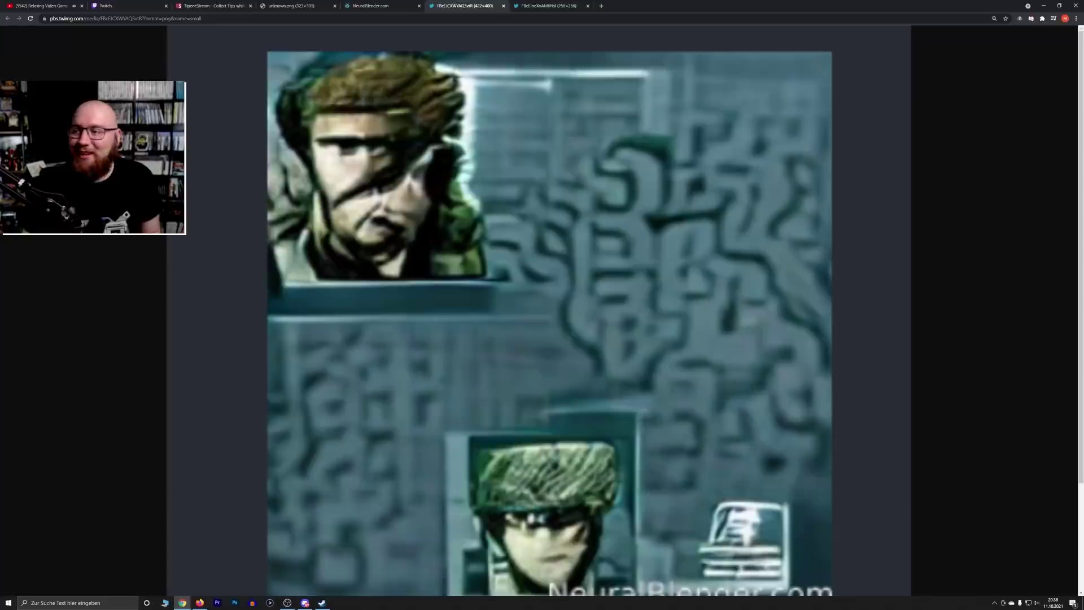
key(alt+Tab)
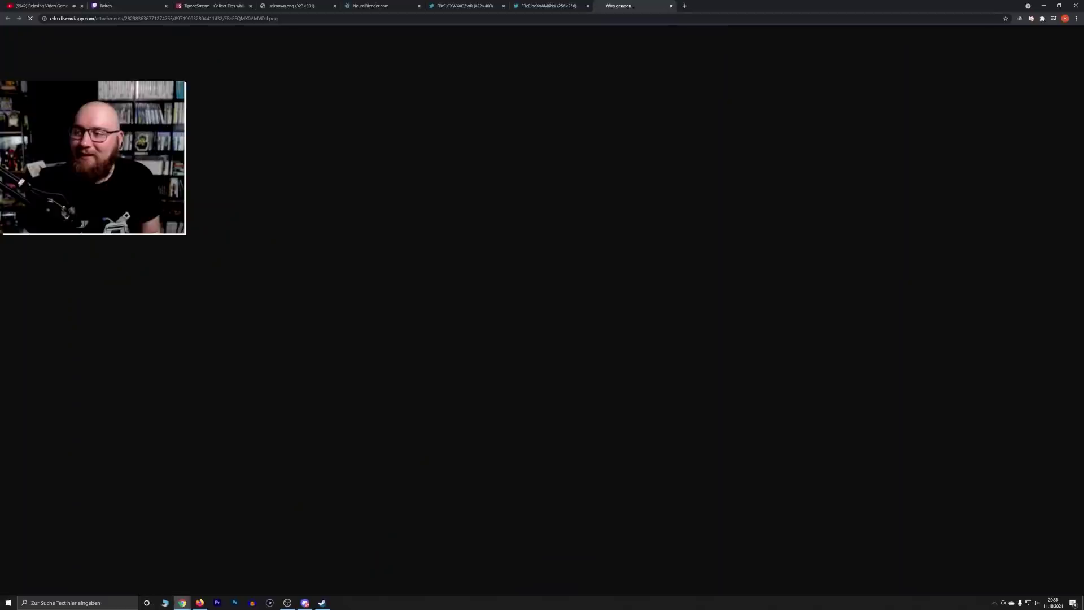
ctrl+scroll(744, 362, up, 5)
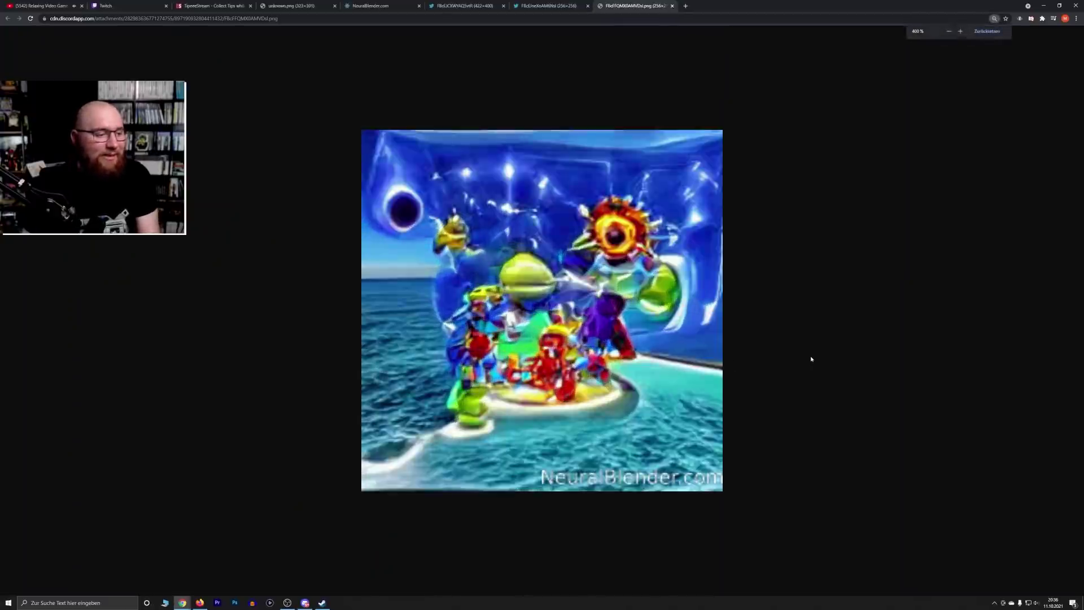
ctrl+scroll(810, 360, up, 1)
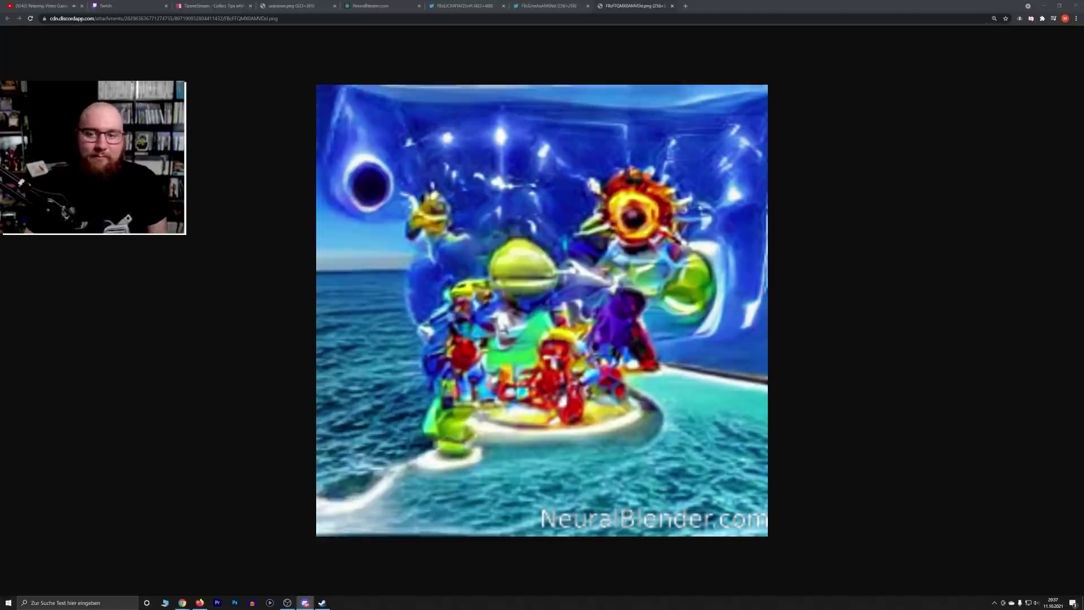
key(alt+Tab)
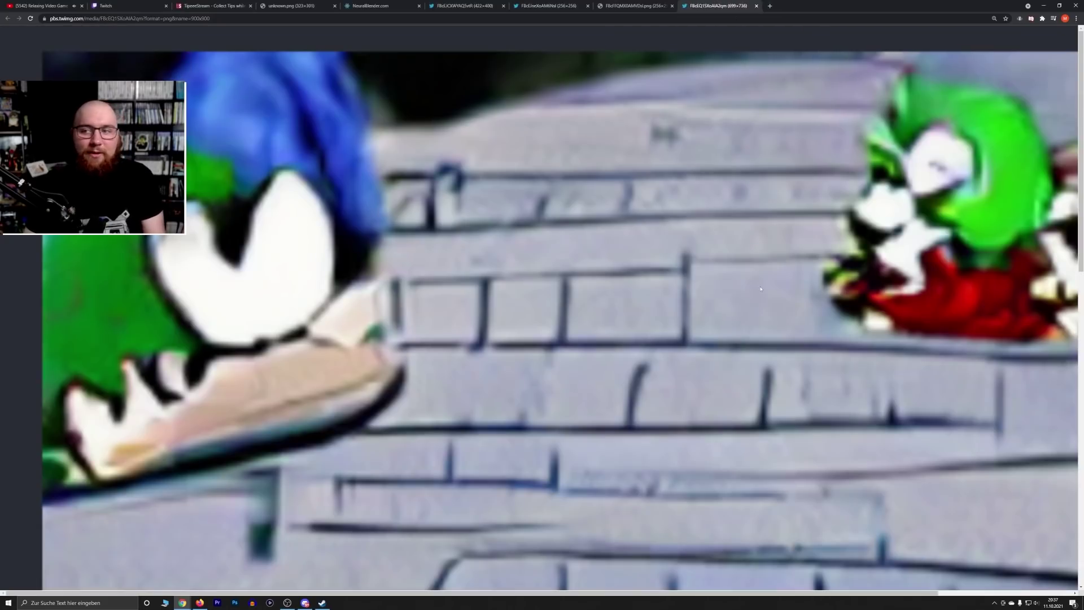
Add the 'Battle for Bikini bottom 2 electric boogaloo' image window as a new tab
scroll(759, 289, down, 2)
scroll(760, 289, up, 1)
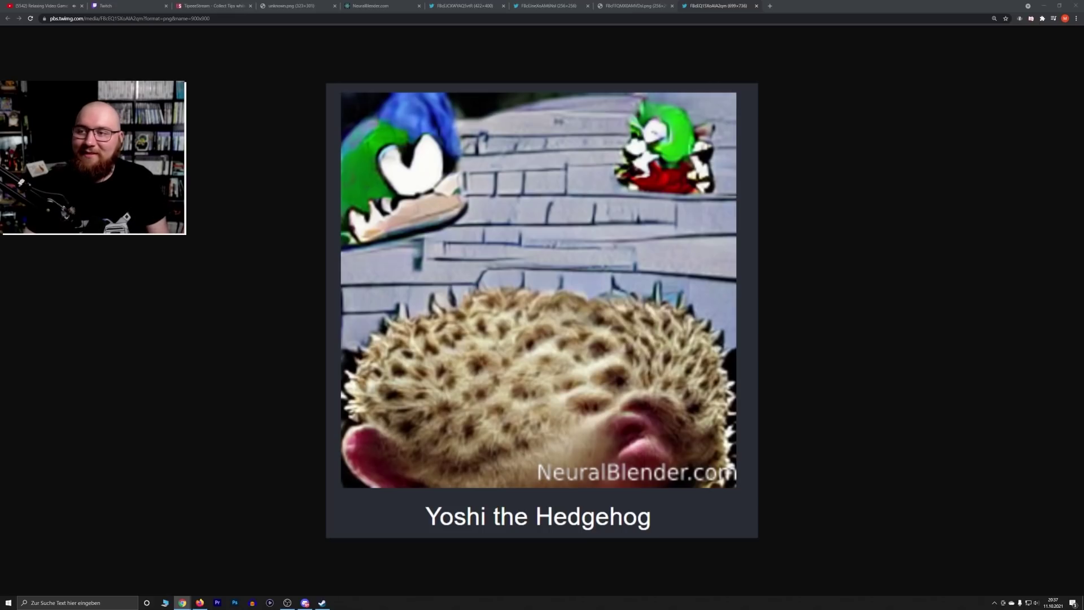
drag(1083, 180, 802, 5)
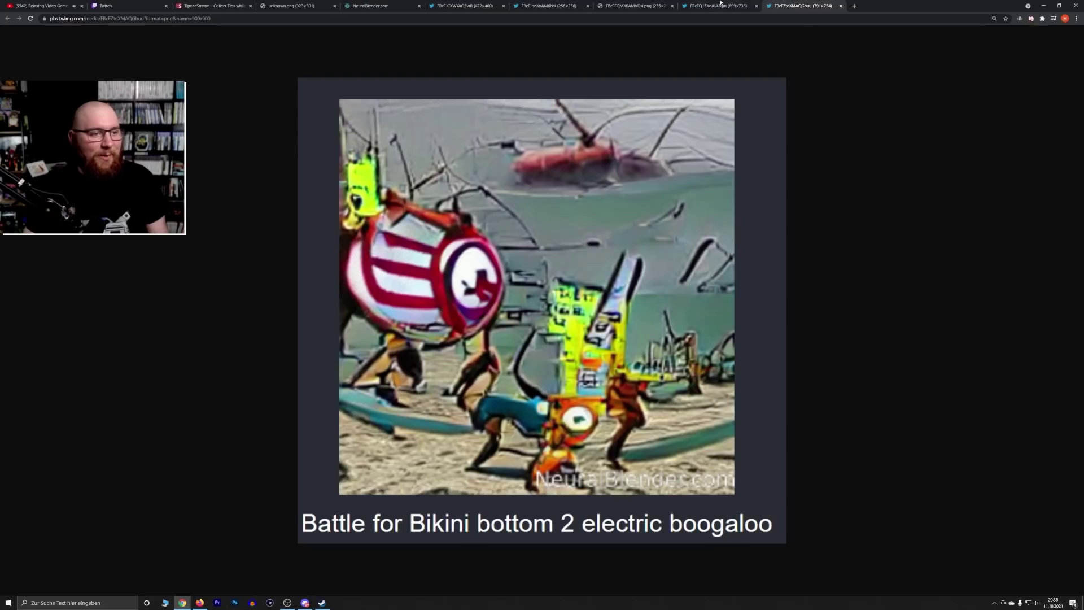
Close the Yoshi tab, snip the Bikini Bottom image, and add the Isaac pinball image tab
middle_click(721, 4)
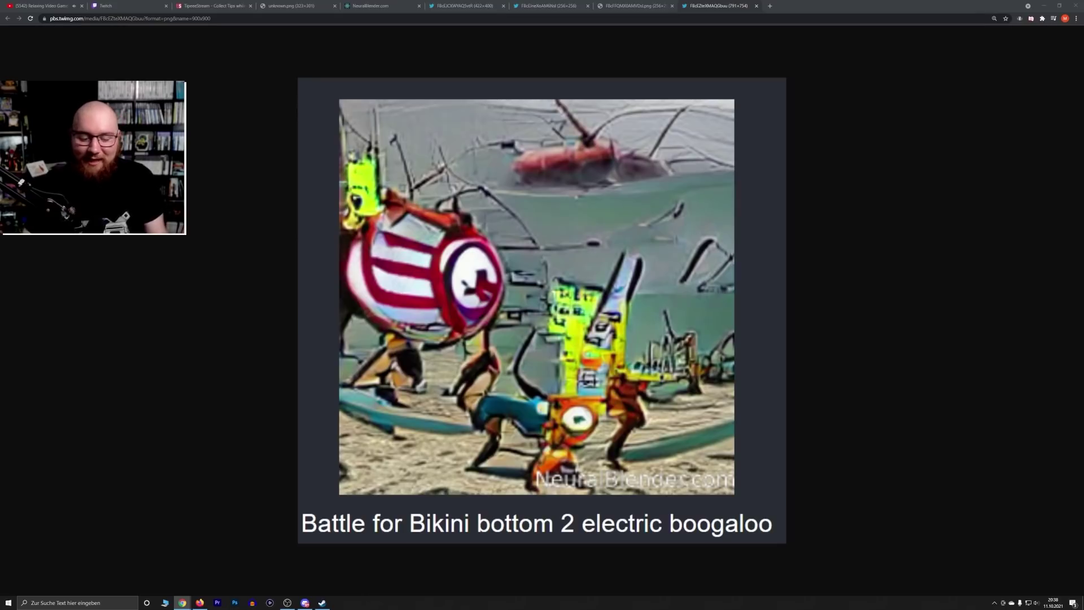
key(super+shift+s)
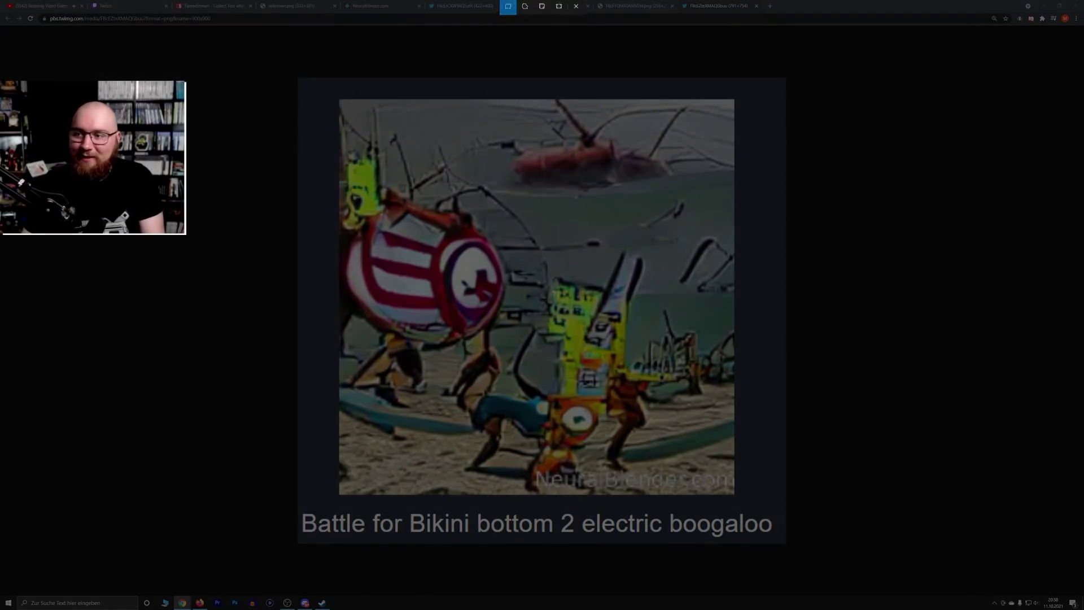
drag(298, 77, 785, 543)
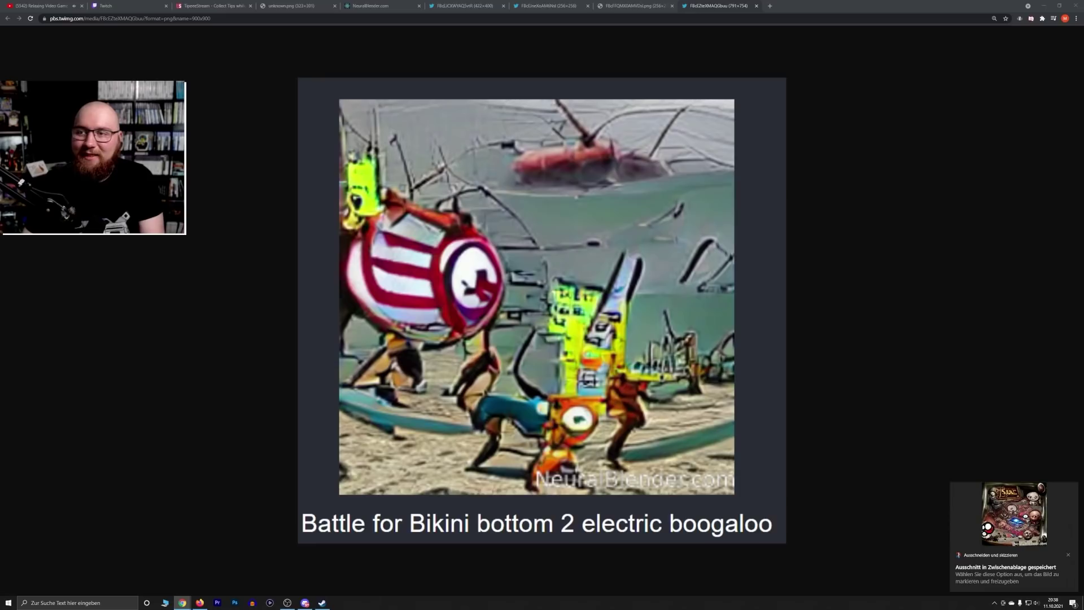
drag(1079, 53, 802, 6)
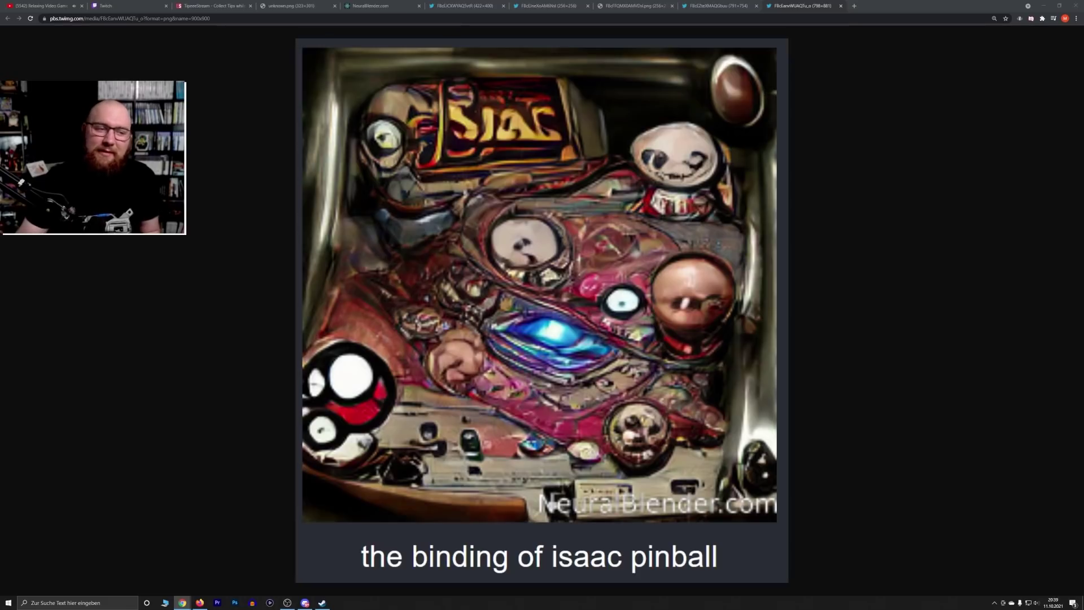
Add the 256x256 kart-racing image as a new tab and enlarge it
drag(1083, 220, 856, 7)
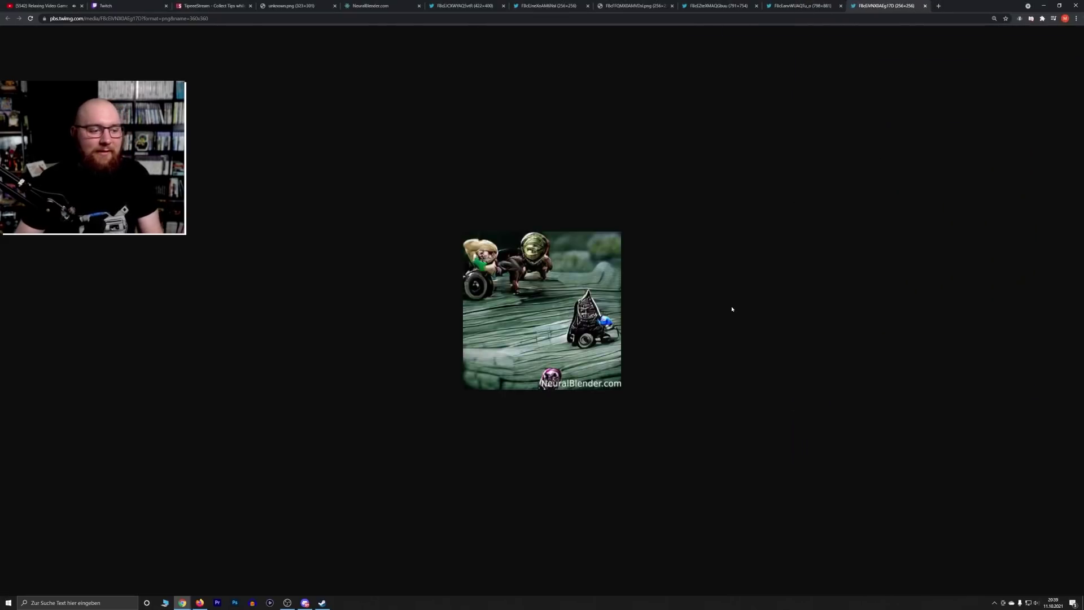
scroll(732, 304, up, 5)
click(812, 4)
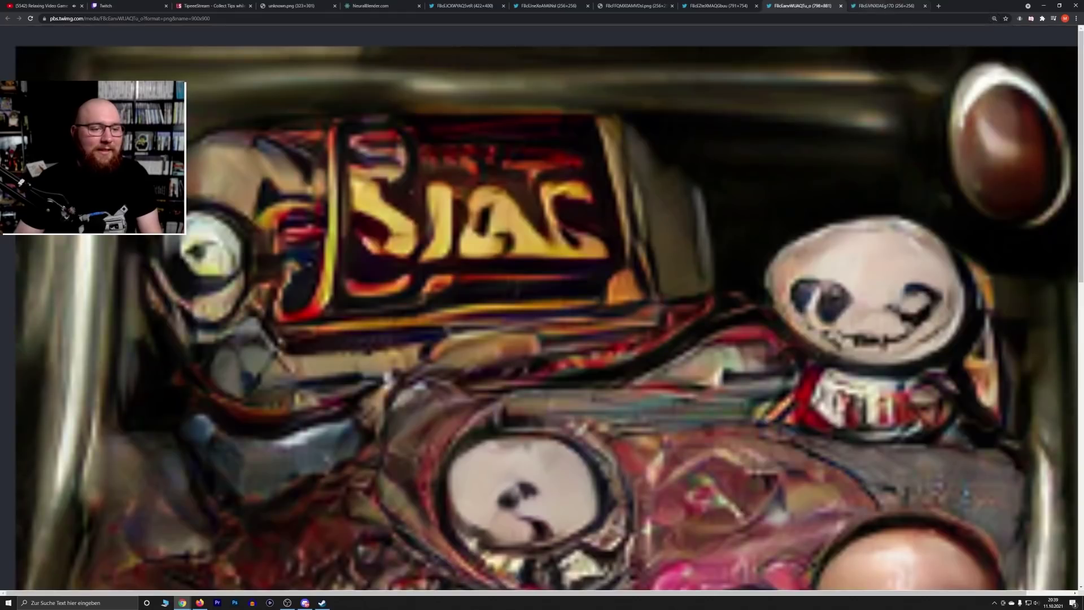
scroll(841, 146, down, 3)
click(881, 6)
scroll(846, 225, up, 6)
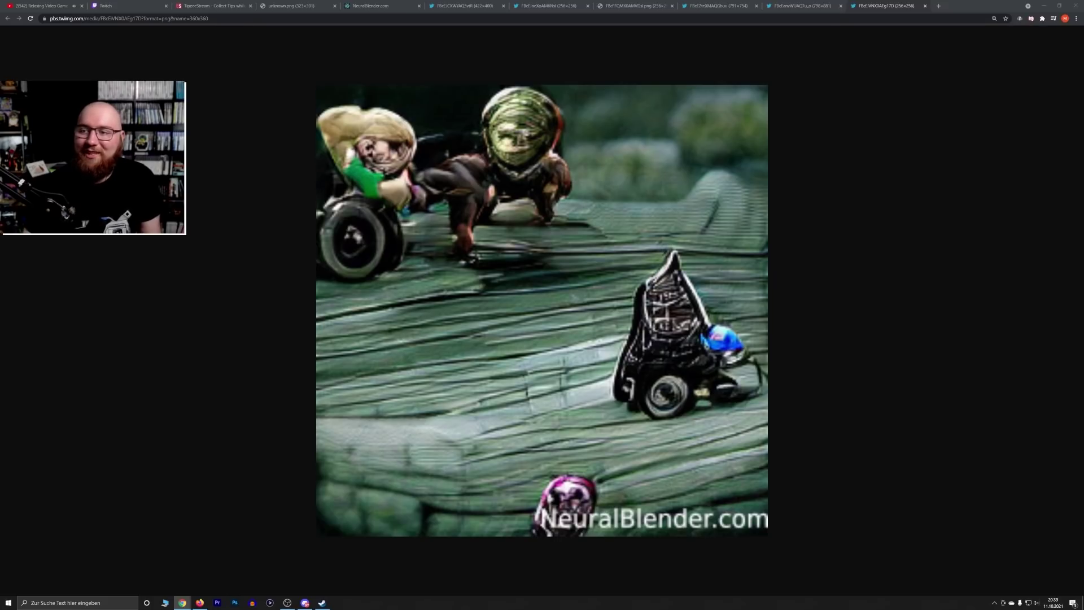
Add the green hooded-figures image as a tab and close the kart image tab
drag(1078, 106, 869, 6)
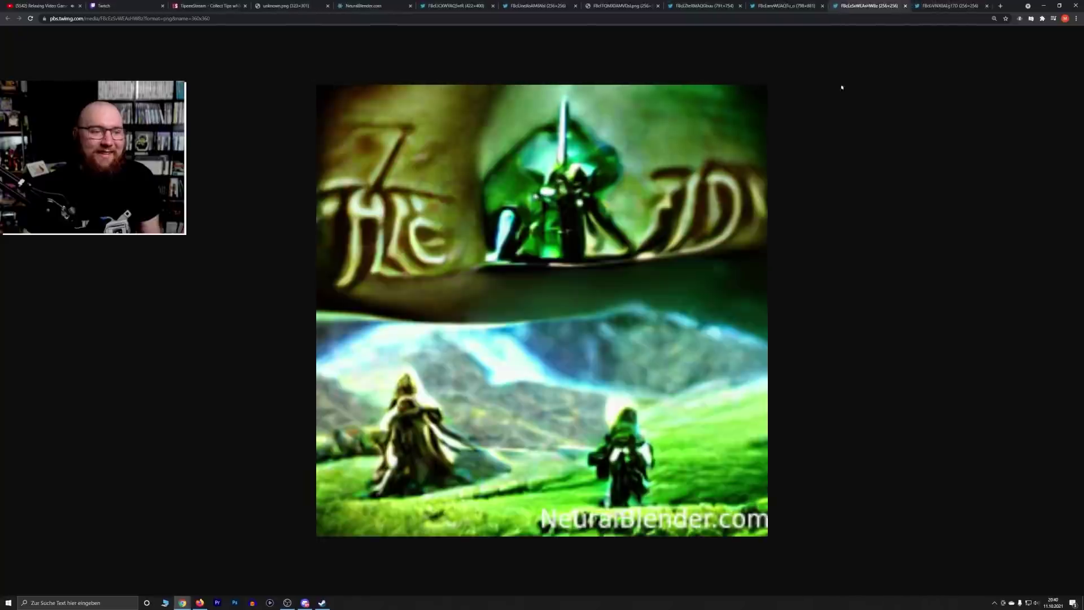
scroll(782, 230, down, 2)
scroll(785, 228, up, 2)
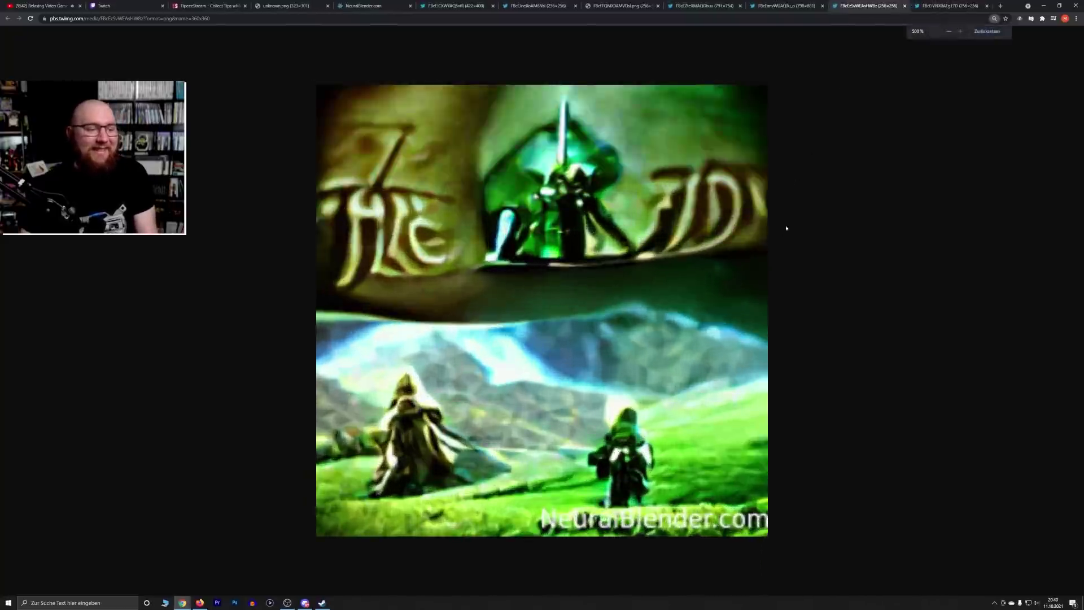
middle_click(942, 7)
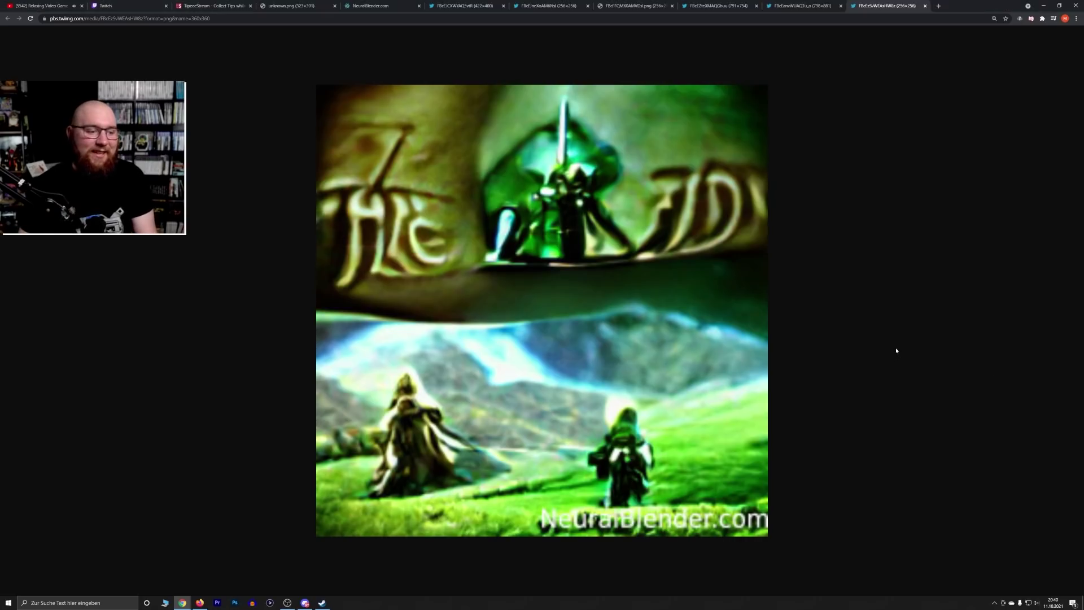
Add the seaside image of a red-capped figure by a pool as a new tab
scroll(895, 347, down, 2)
scroll(875, 345, up, 1)
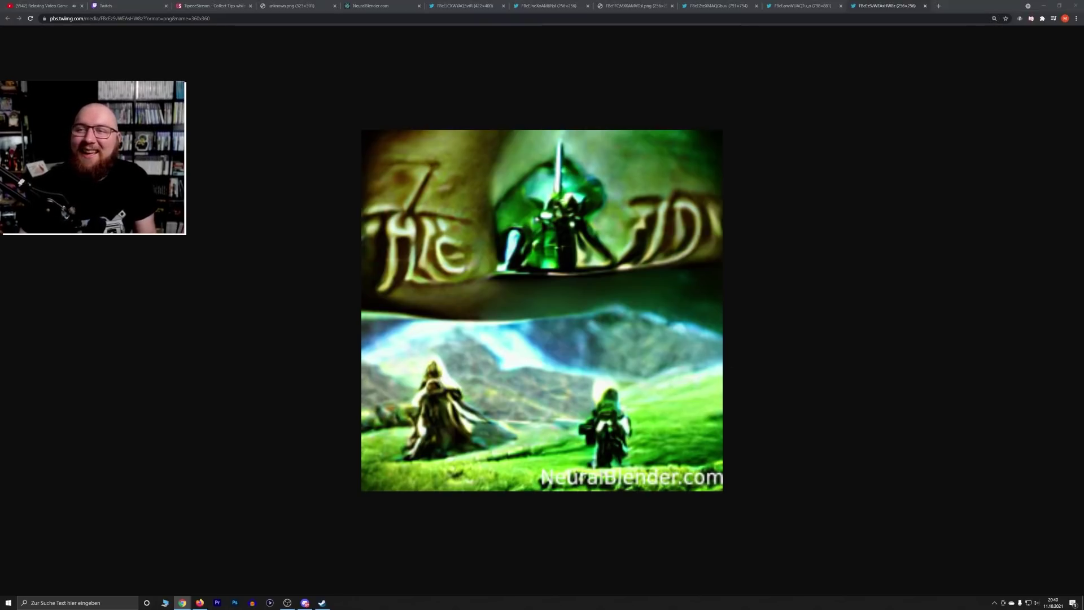
drag(1083, 133, 932, 5)
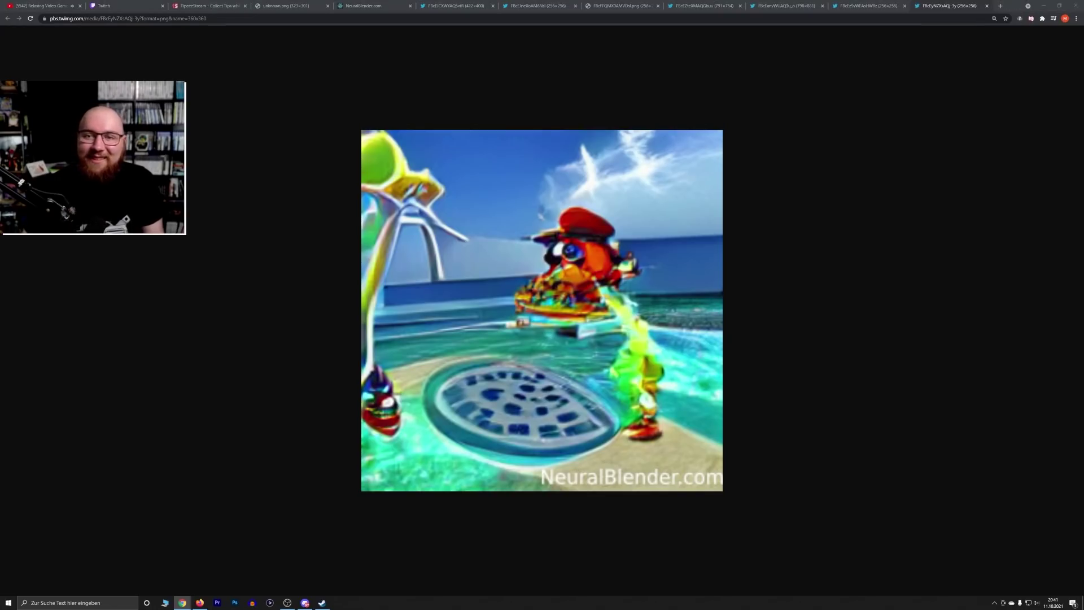
Dock the macaroni-face image window into Chrome as a new tab
drag(1072, 192, 954, 5)
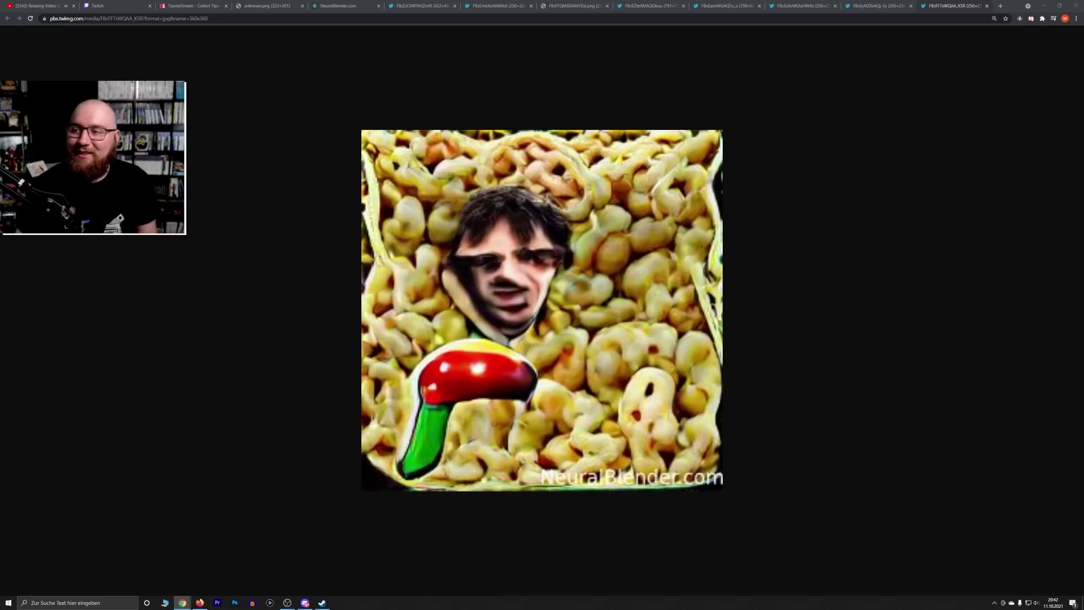
Add the Professor Layton The Wind Waker image window as another Chrome tab
drag(1083, 164, 954, 6)
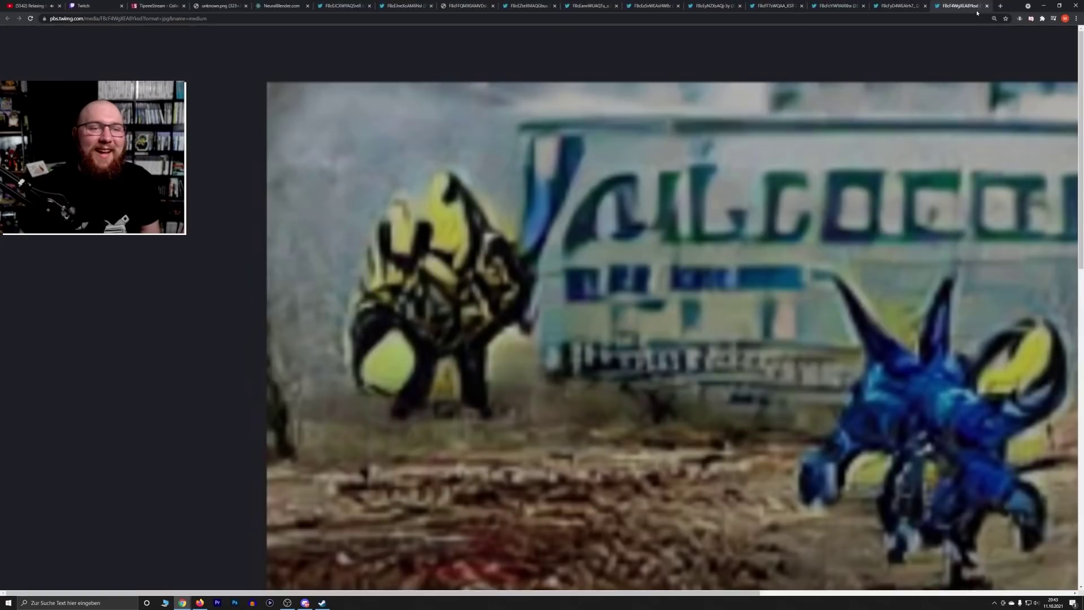
Adjust the zoom on the Pokémon x Fallout and Sonic and Mario image tabs to view them fully
key(ctrl+minus)
key(ctrl+minus)
key(ctrl+minus)
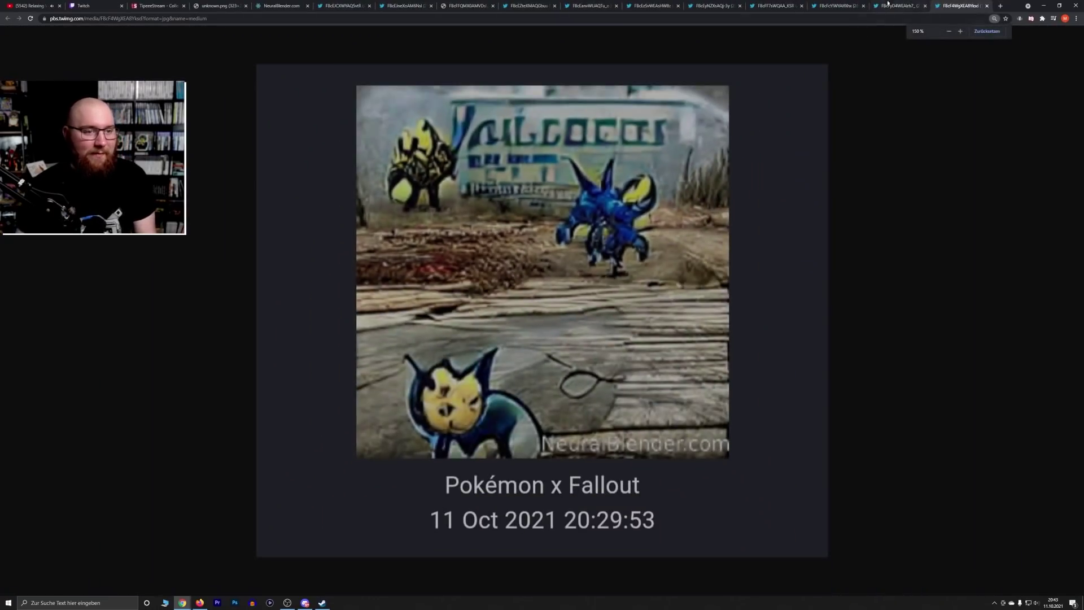
click(888, 5)
key(ctrl+plus)
key(ctrl+plus)
key(ctrl+plus)
key(ctrl+plus)
key(ctrl+plus)
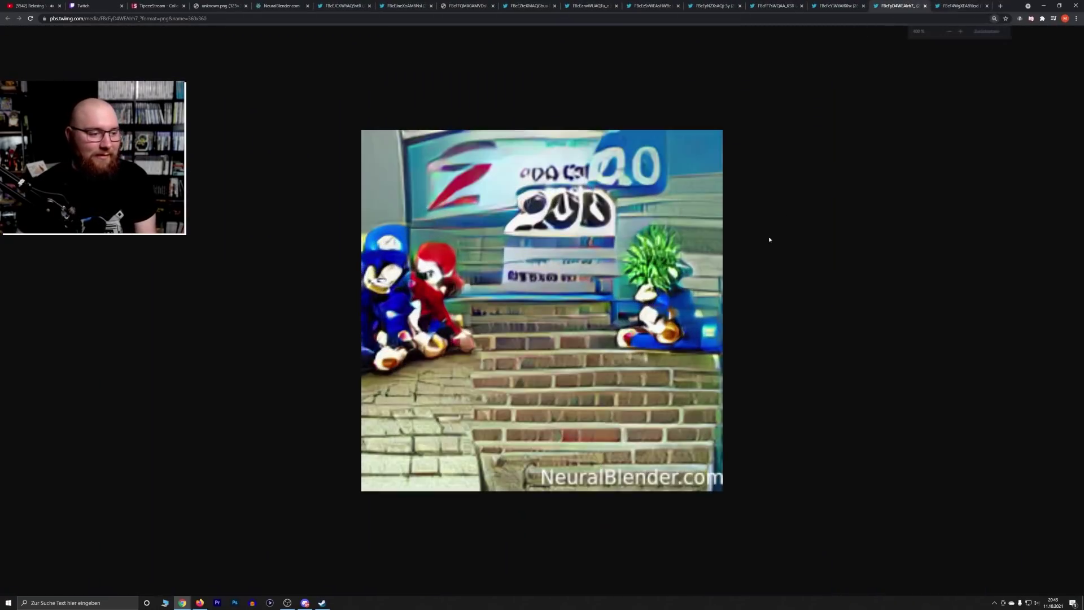
key(ctrl+minus)
key(ctrl+minus)
key(ctrl+minus)
key(ctrl+minus)
key(ctrl+Tab)
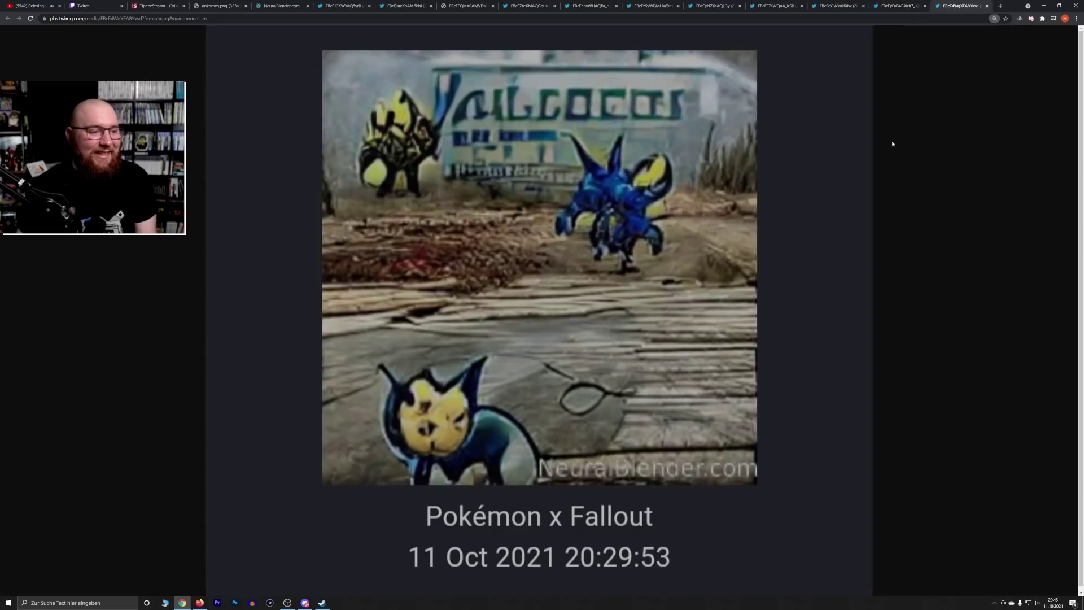
key(ctrl+minus)
key(ctrl+minus)
key(ctrl+plus)
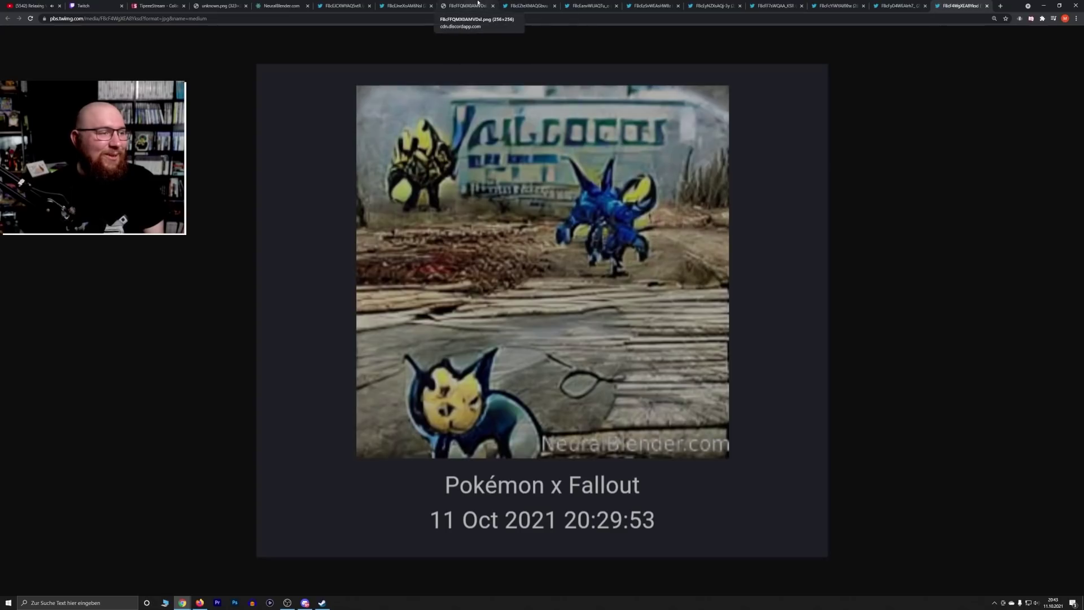
Close seven already viewed image tabs and return to the NeuralBlender.com tab
middle_click(478, 2)
middle_click(478, 3)
middle_click(478, 2)
middle_click(478, 3)
middle_click(478, 3)
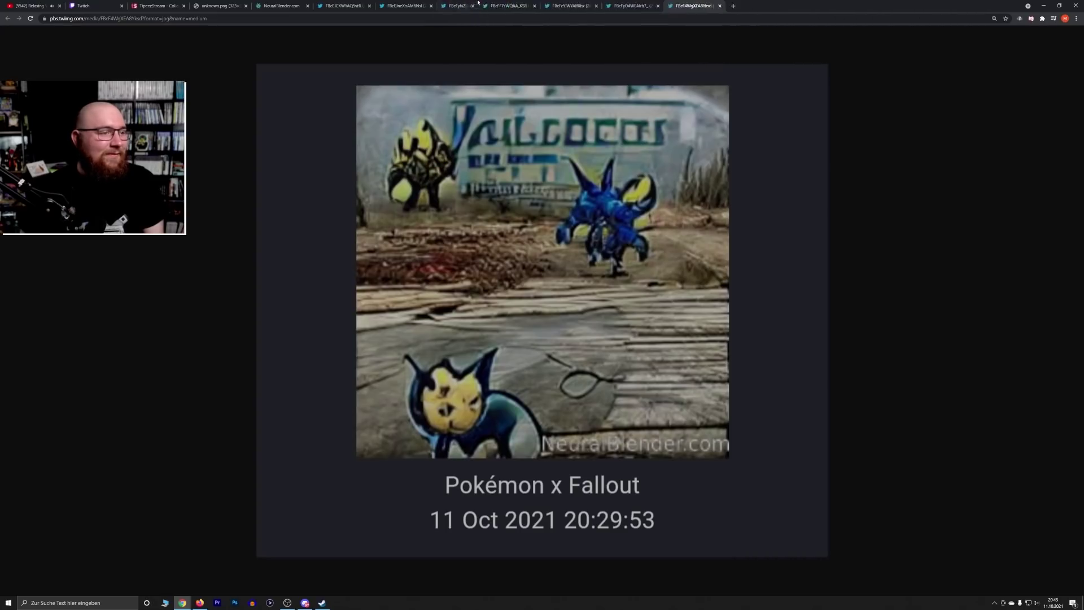
middle_click(478, 3)
middle_click(477, 3)
middle_click(477, 3)
click(422, 5)
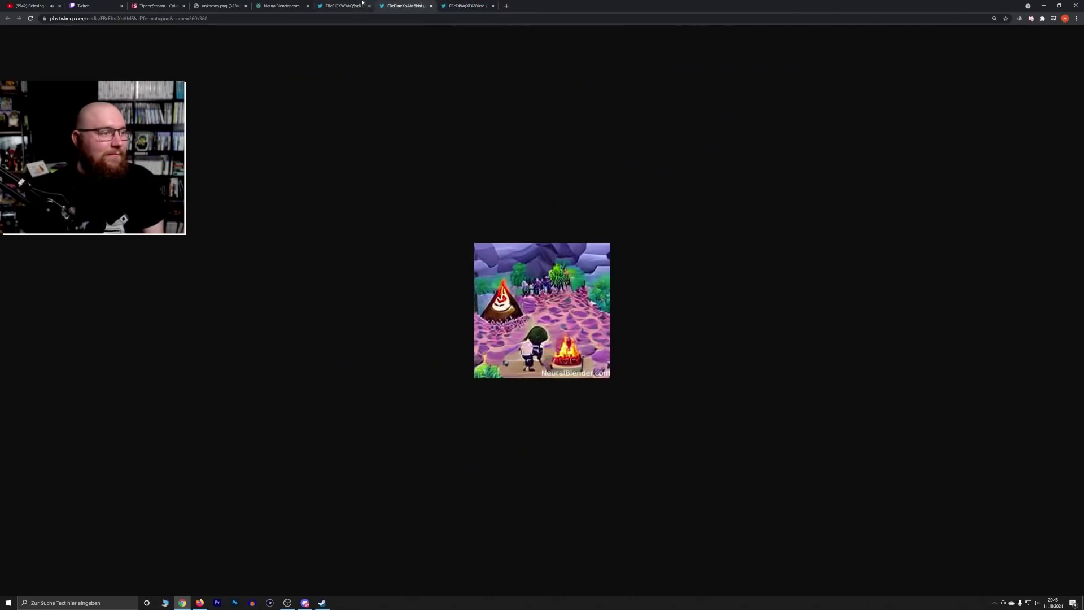
click(355, 6)
click(298, 4)
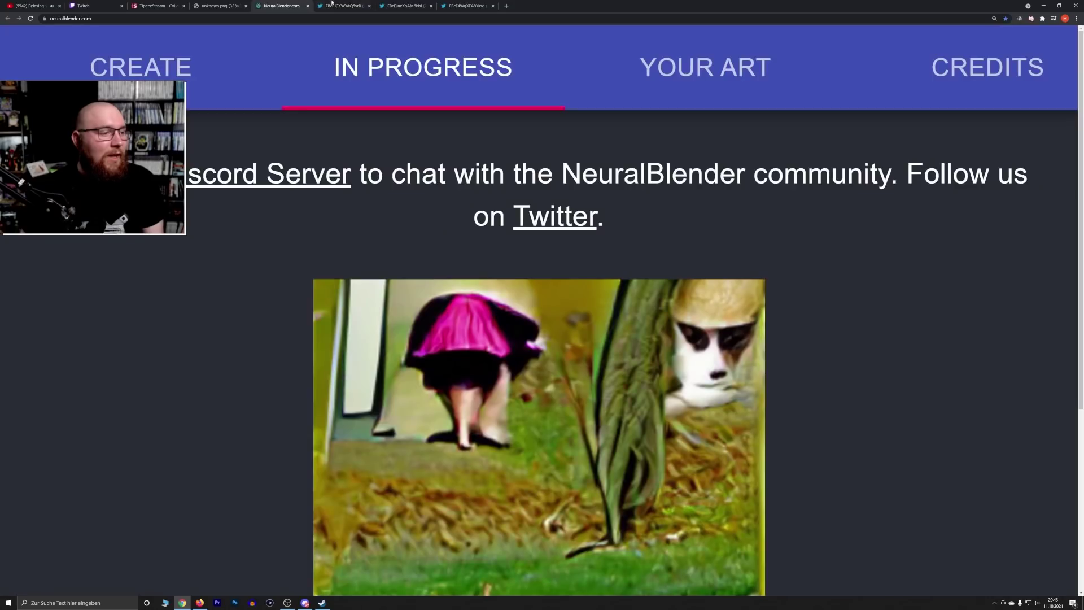
Close a leftover image tab and scroll through the finished Among Us sussy imposter image
middle_click(331, 3)
middle_click(332, 3)
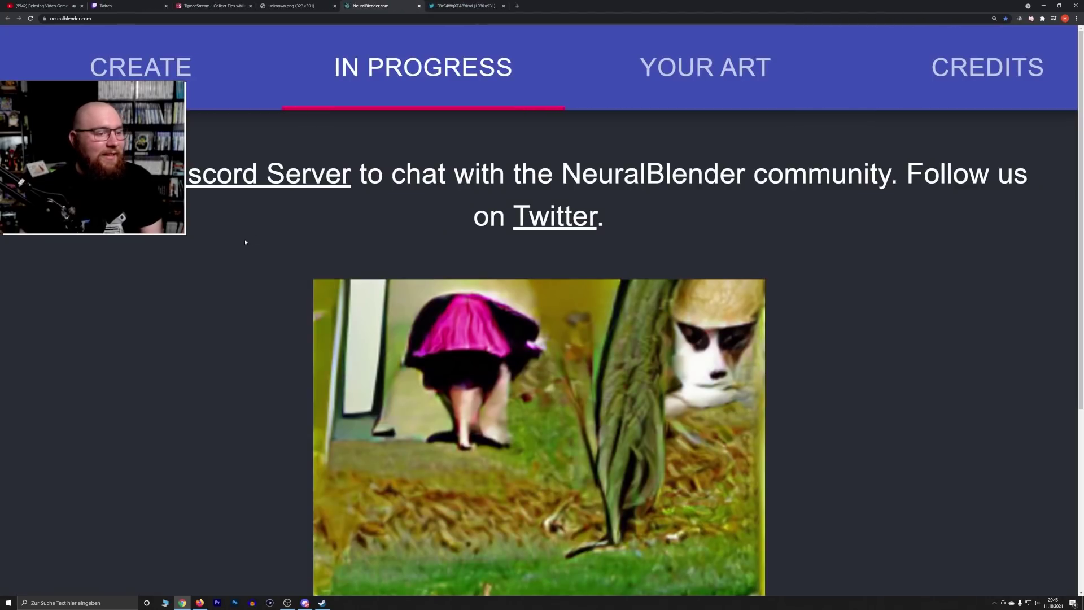
scroll(237, 244, down, 2)
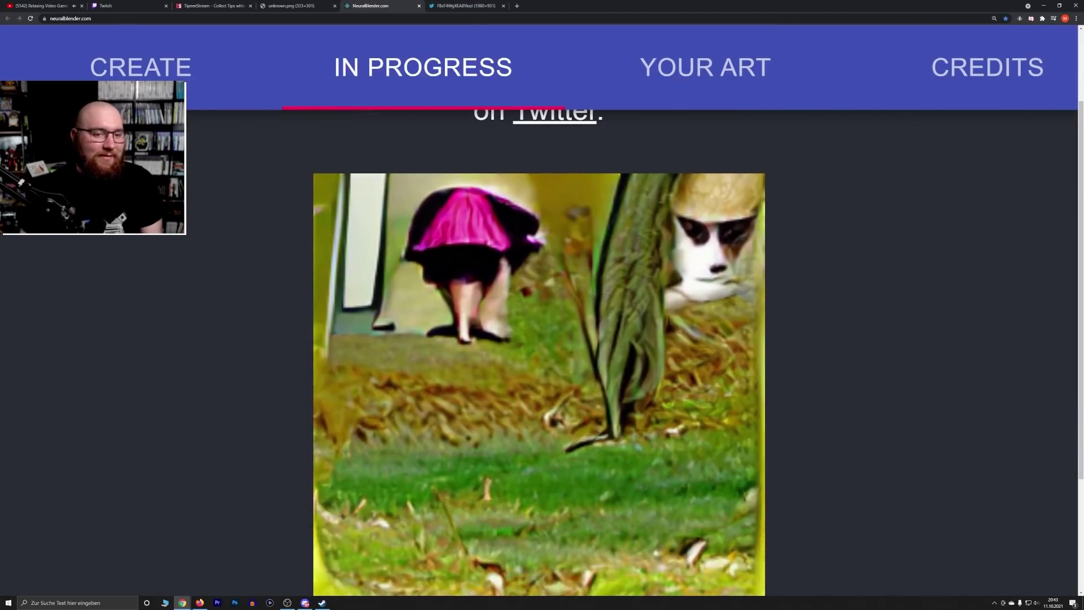
drag(1078, 186, 1078, 209)
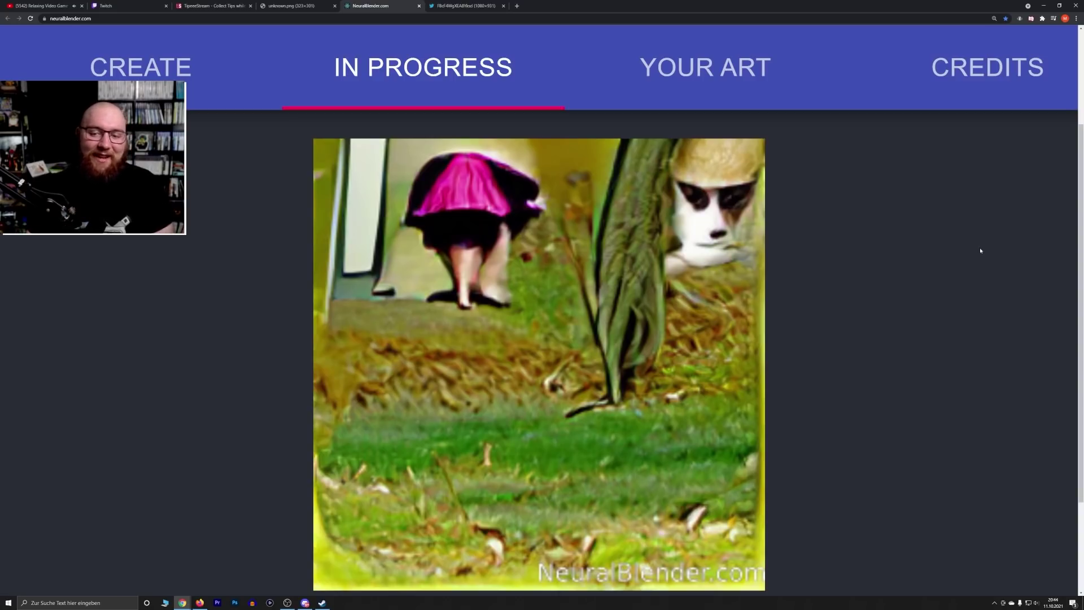
scroll(969, 279, down, 2)
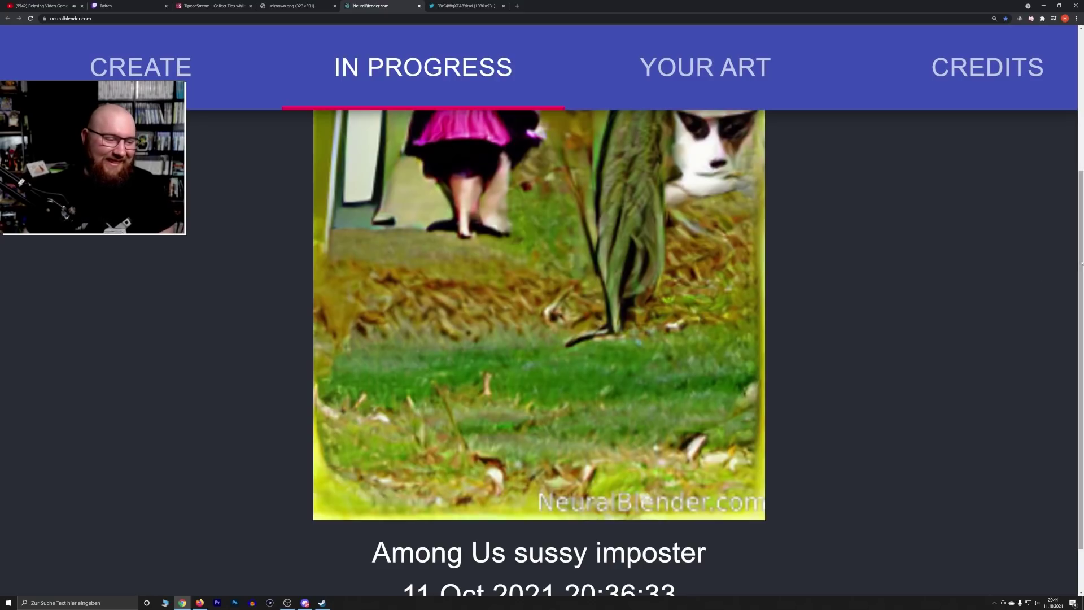
drag(1081, 263, 1081, 224)
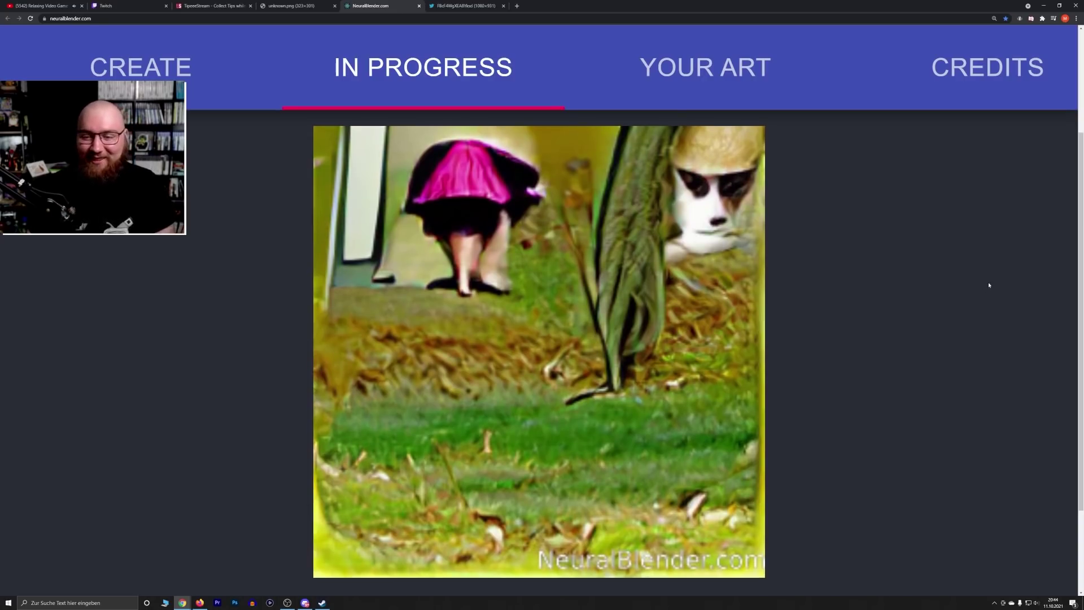
scroll(990, 281, down, 1)
Go to the Create Art form and scroll back to its top
scroll(989, 280, up, 1)
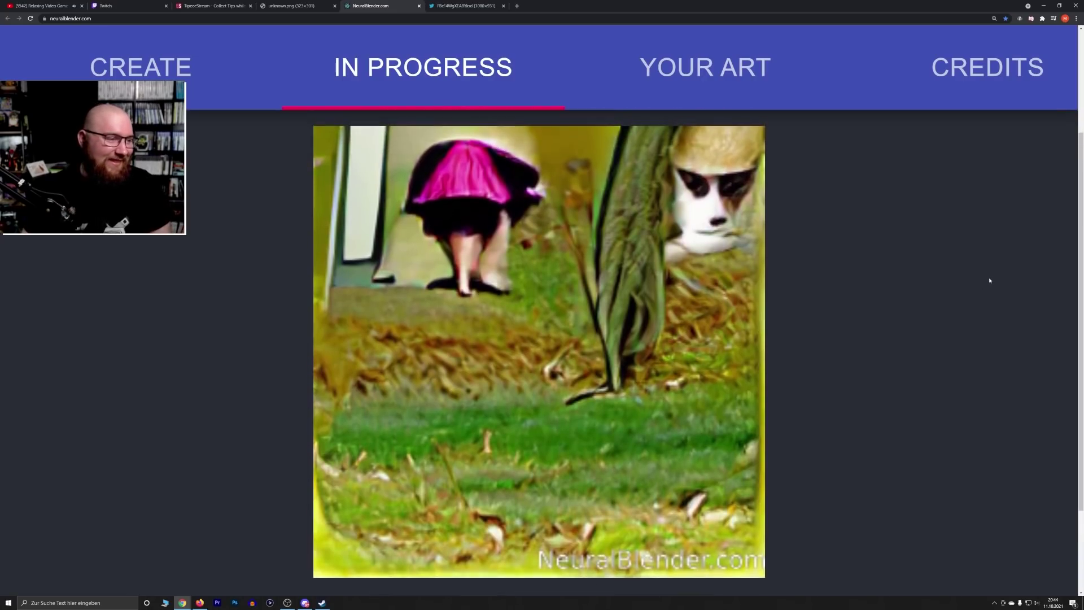
click(199, 72)
scroll(186, 301, up, 3)
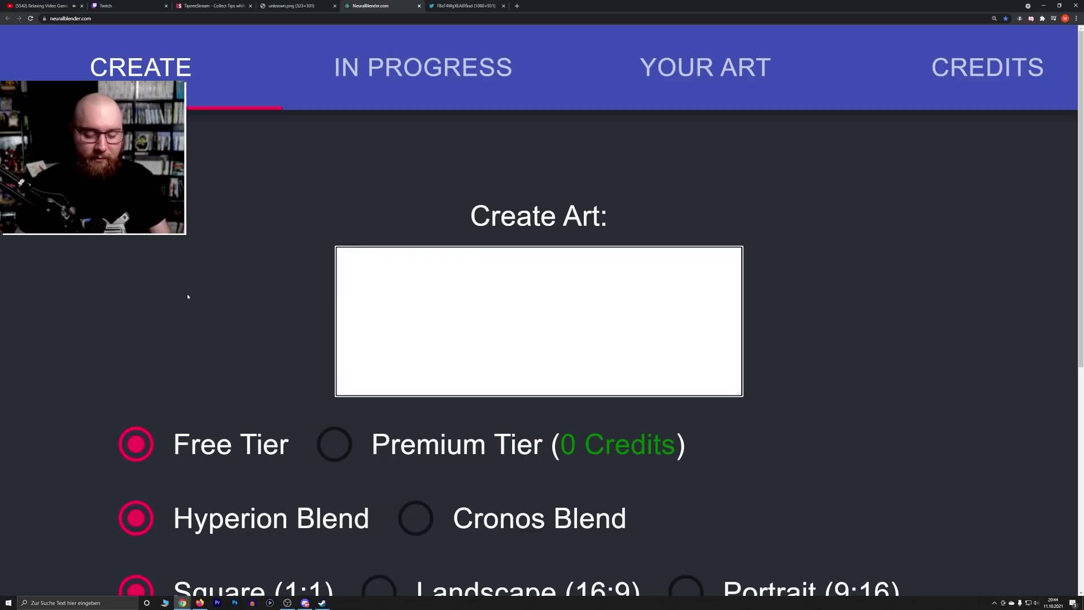
Replace the abandoned 'Wind' entry with the prompt 'Mario 64 Pinball' and submit it with go!
text(Wind)
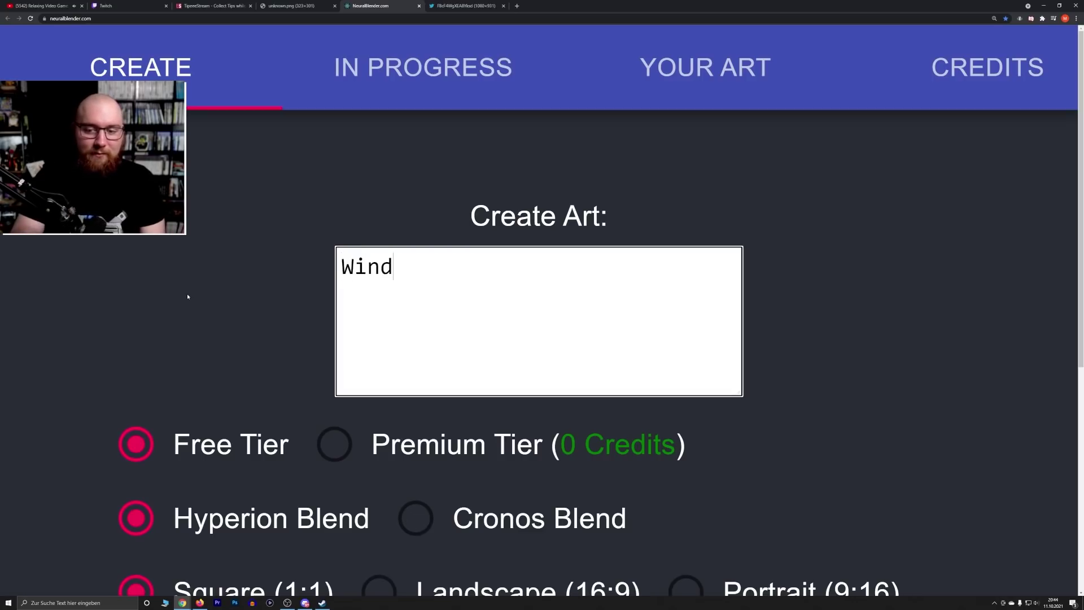
key(BackSpace)
key(BackSpace)
key(BackSpace)
key(BackSpace)
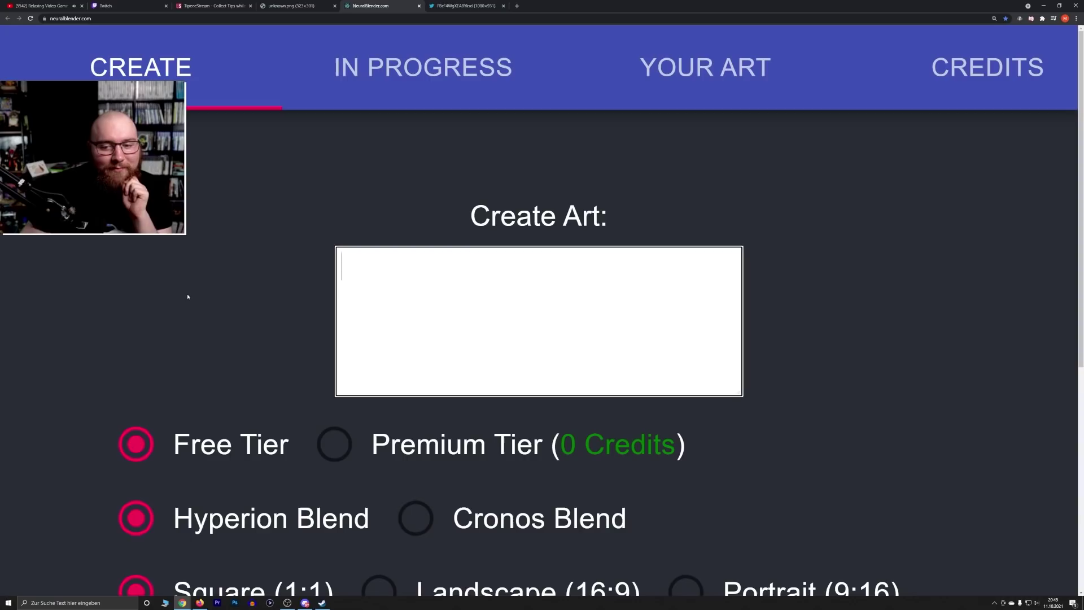
text(M)
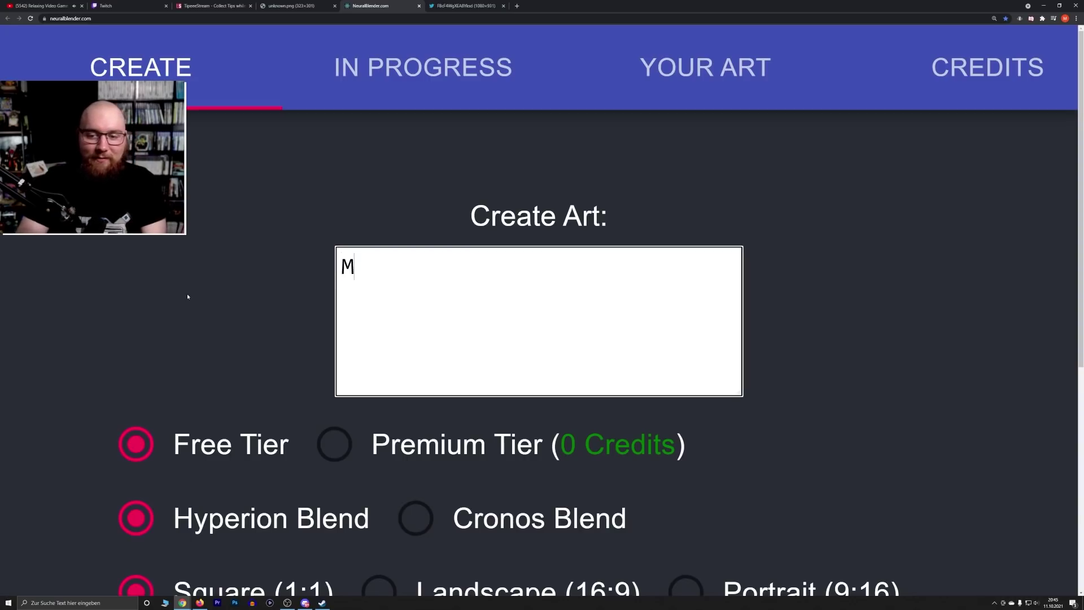
text(ario 64 )
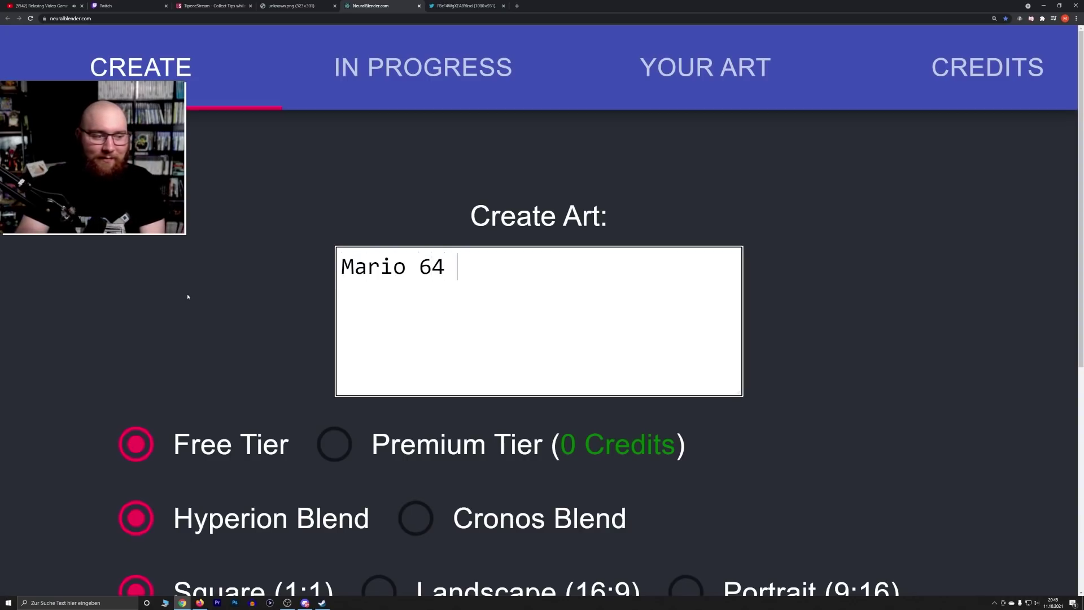
text(Pinball)
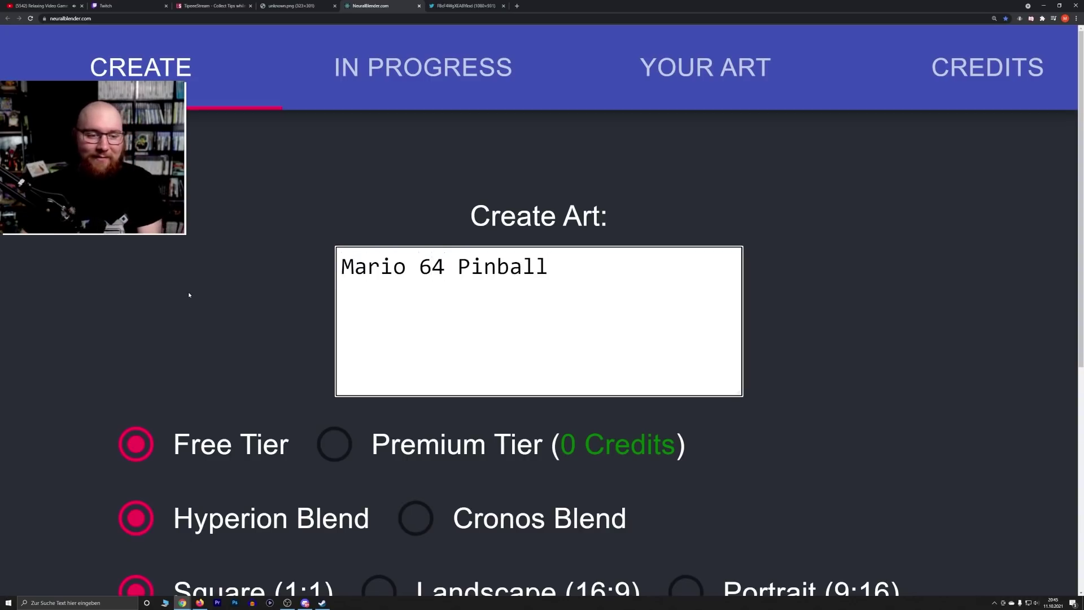
scroll(188, 292, down, 3)
scroll(479, 515, down, 3)
click(534, 565)
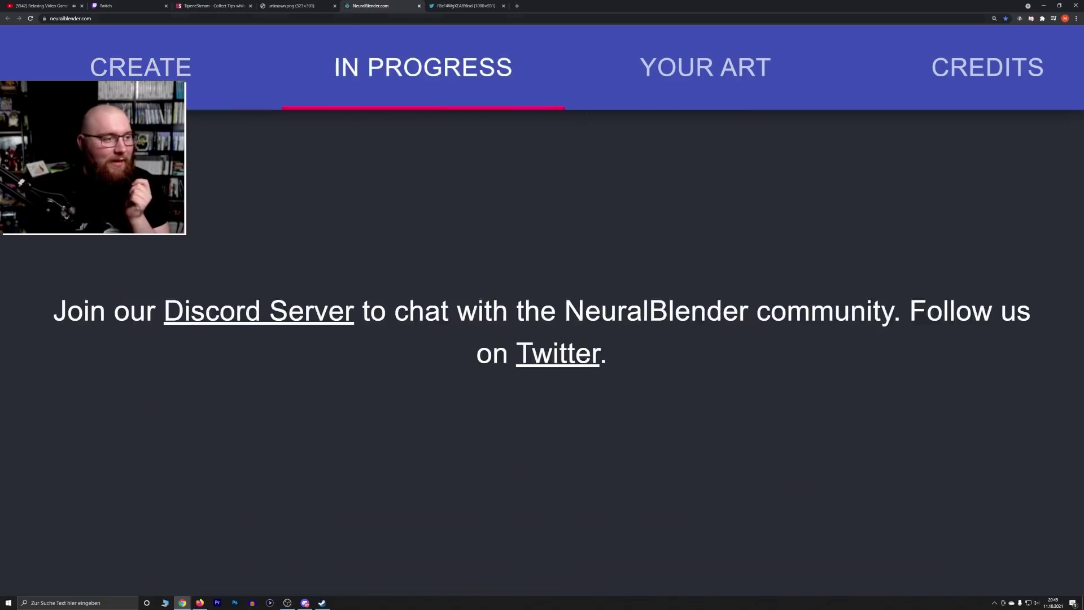
Switch to the tab showing the 'a hat in time 2 pog' image
click(466, 5)
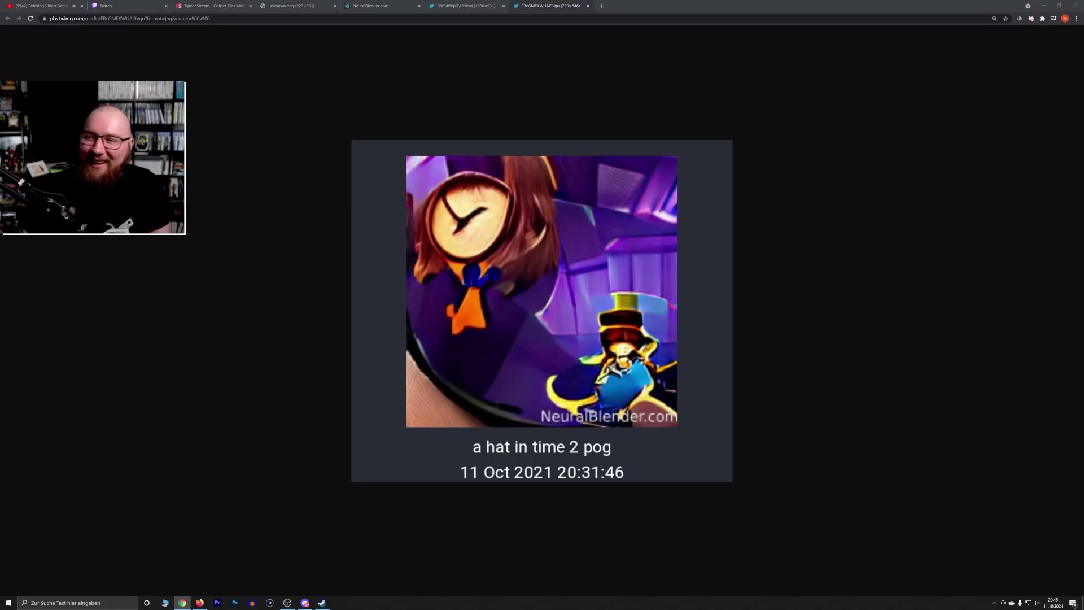
Dock the Bloodborne Kart HD image window as a tab and close two old image tabs
drag(1083, 113, 705, 11)
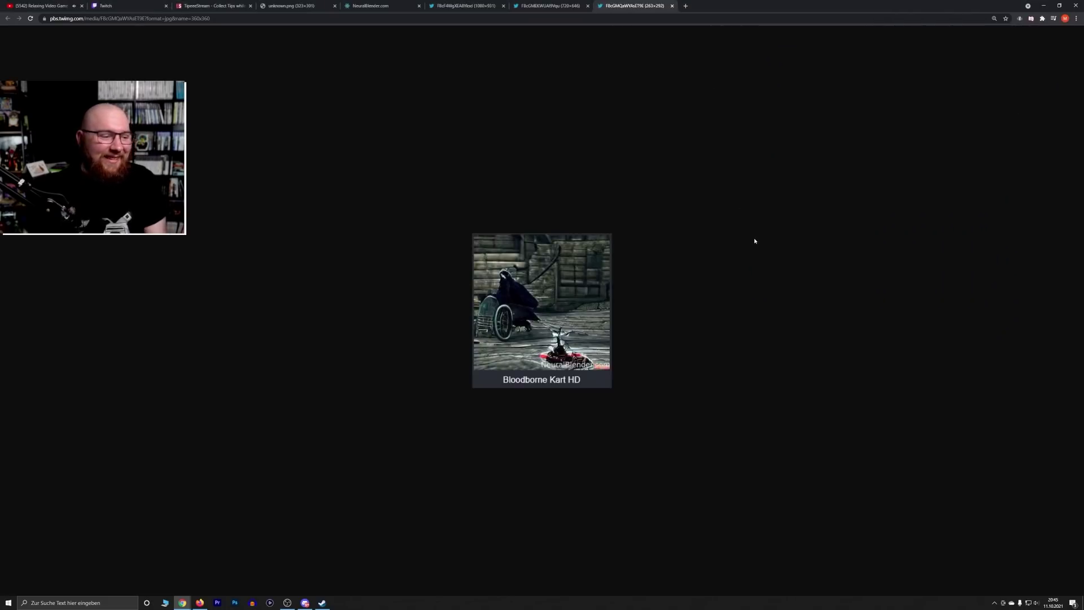
scroll(756, 239, up, 6)
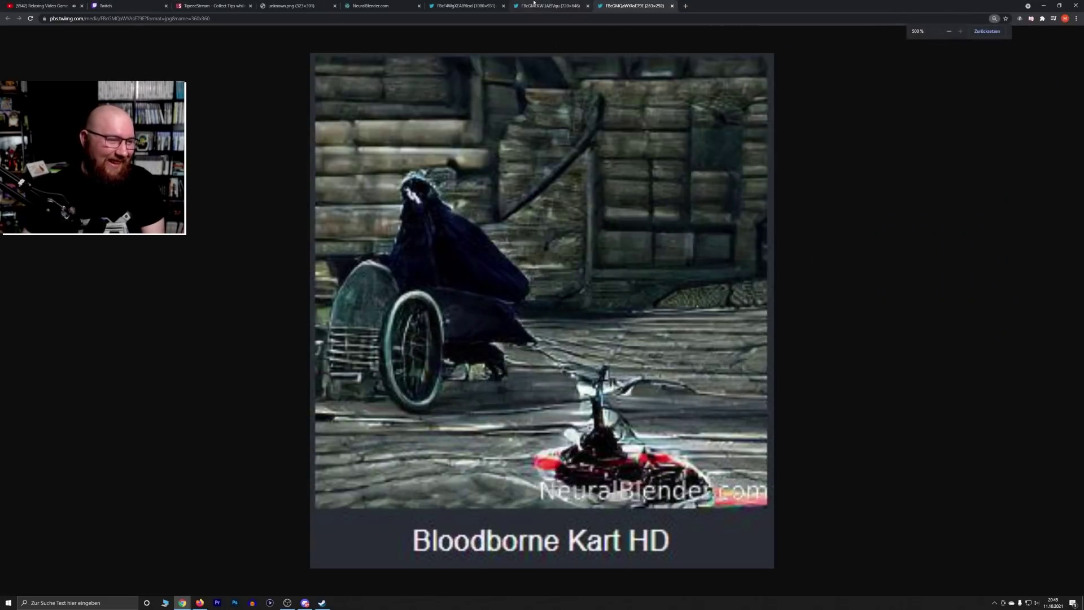
click(503, 6)
click(503, 5)
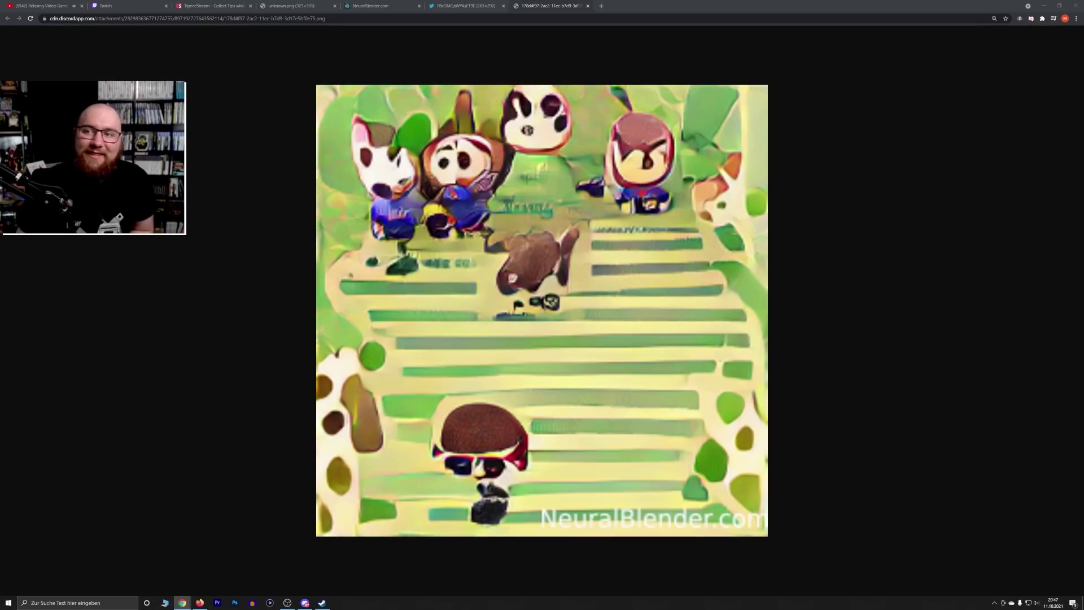
drag(1083, 186, 835, 7)
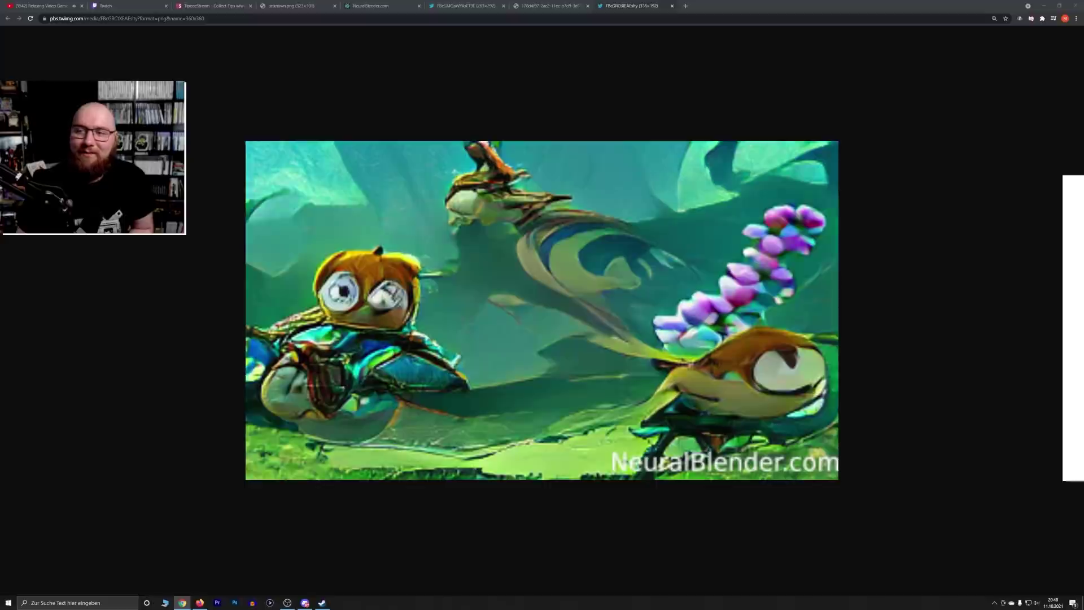
click(830, 111)
scroll(864, 235, down, 5)
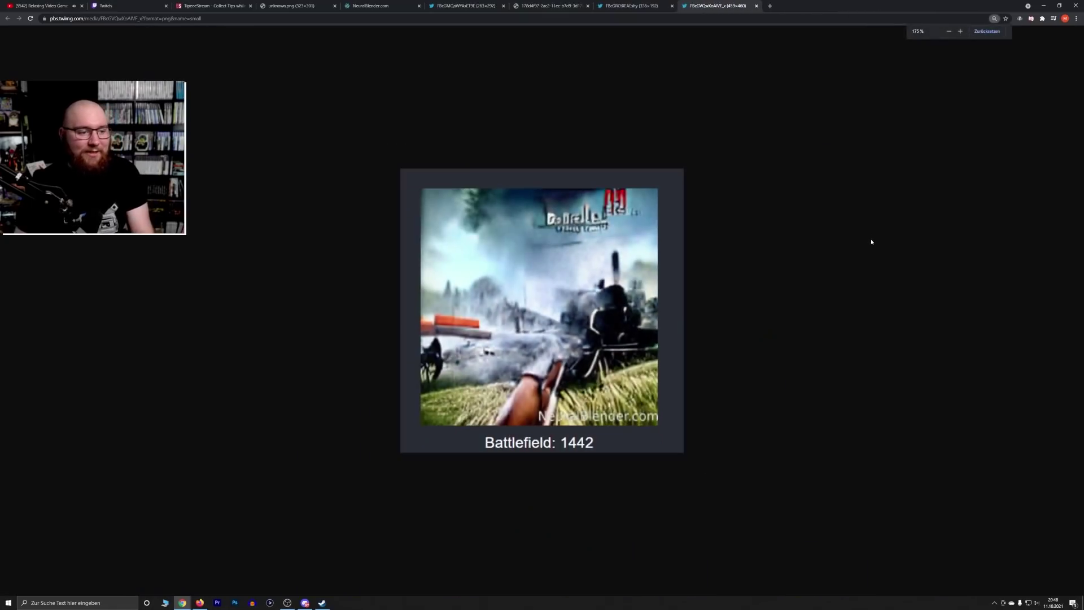
scroll(871, 243, up, 1)
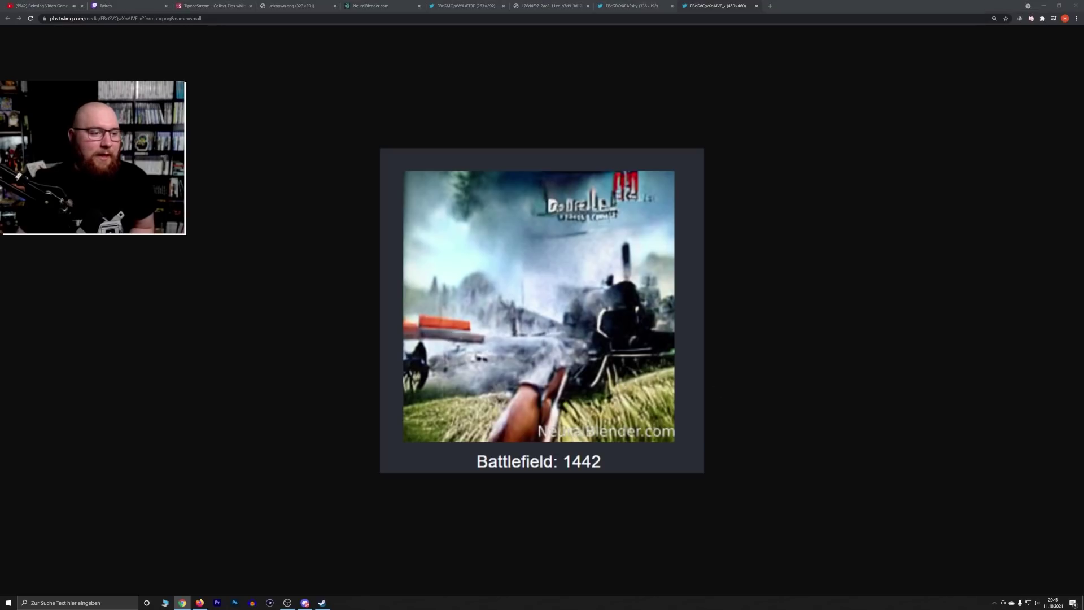
click(766, 365)
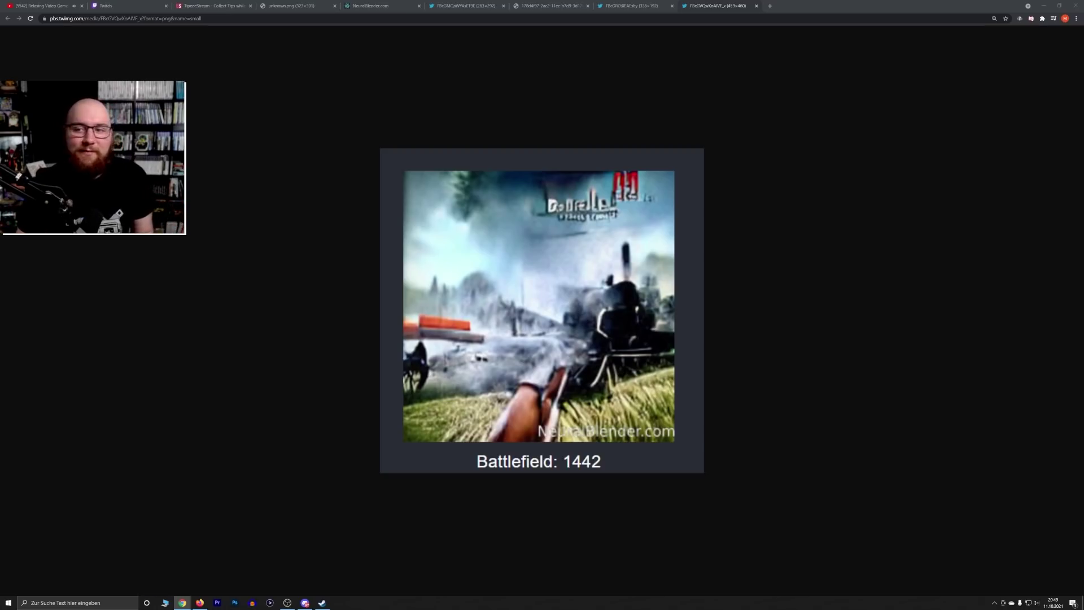
Dock the Harvest Moon Pokemon image as a Chrome tab and zoom it to 150%
drag(1083, 215, 801, 6)
key(ctrl+minus)
key(ctrl+minus)
key(ctrl+minus)
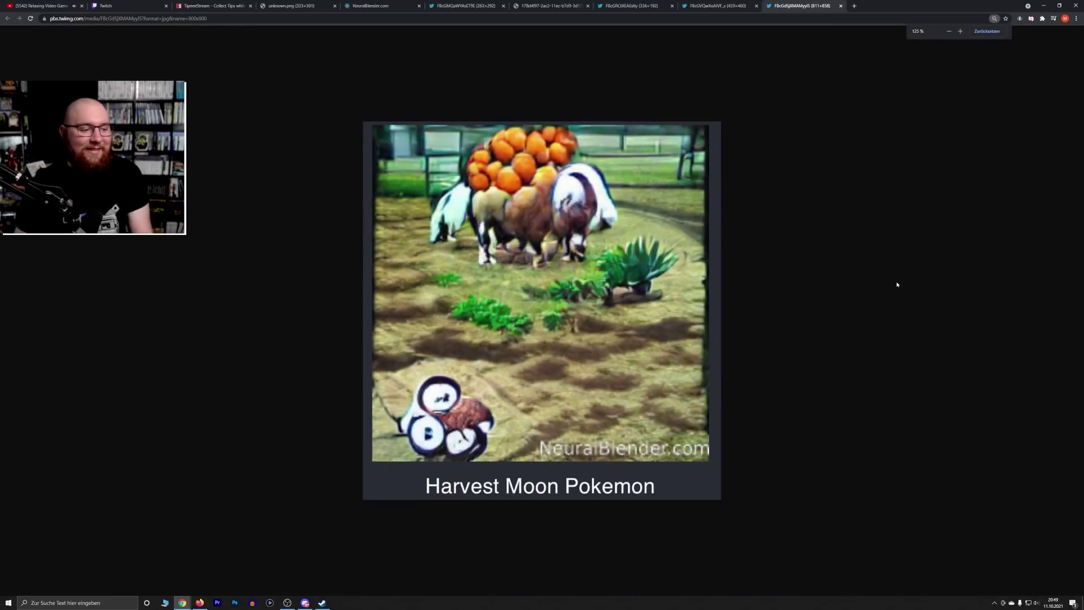
key(ctrl+plus)
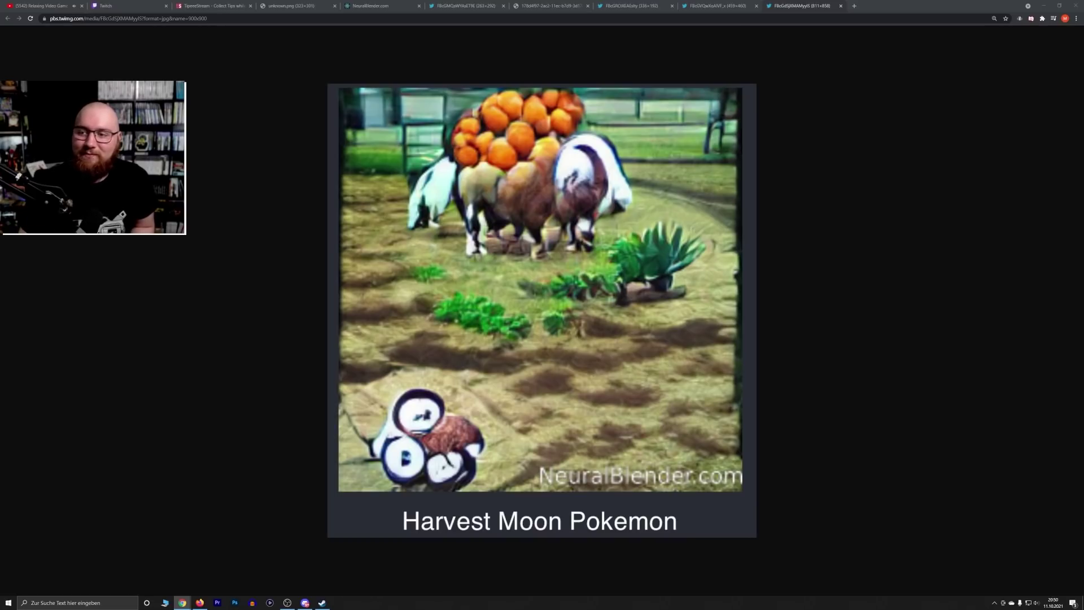
After a detour to Discord, add the unknown.png image as another Chrome tab
key(alt+Tab)
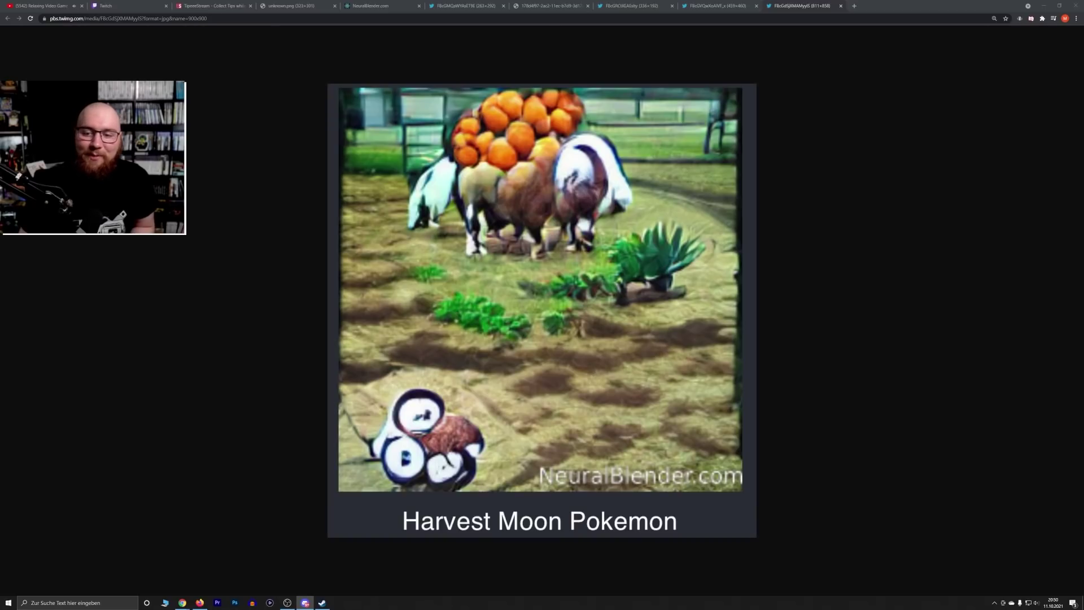
click(919, 314)
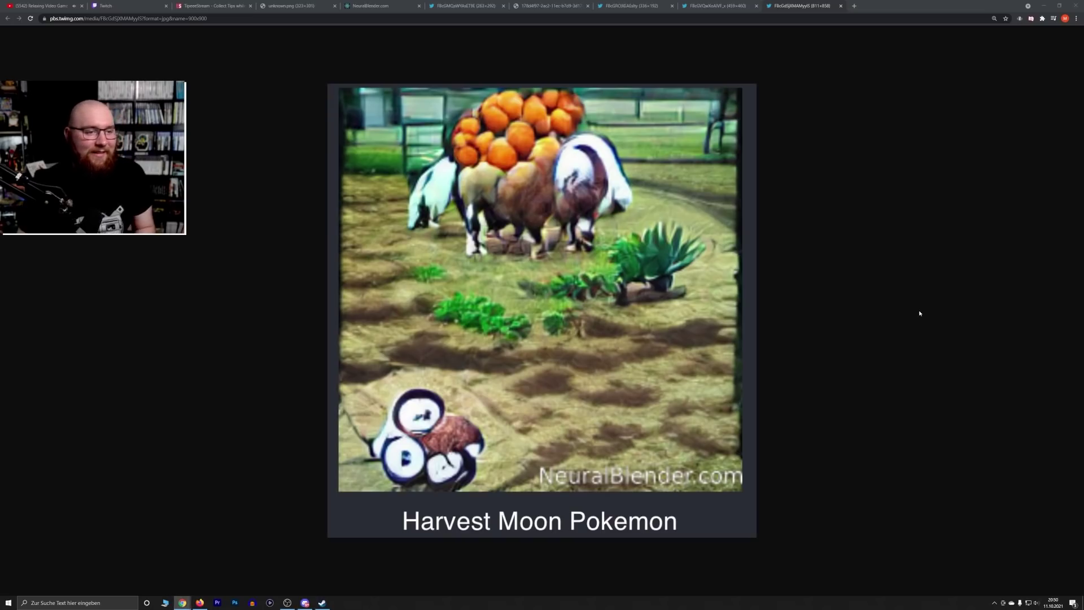
drag(1081, 237, 762, 7)
Close the unknown.png and Harvest Moon Pokemon image tabs after a brief look at each
scroll(842, 245, down, 3)
scroll(842, 245, up, 1)
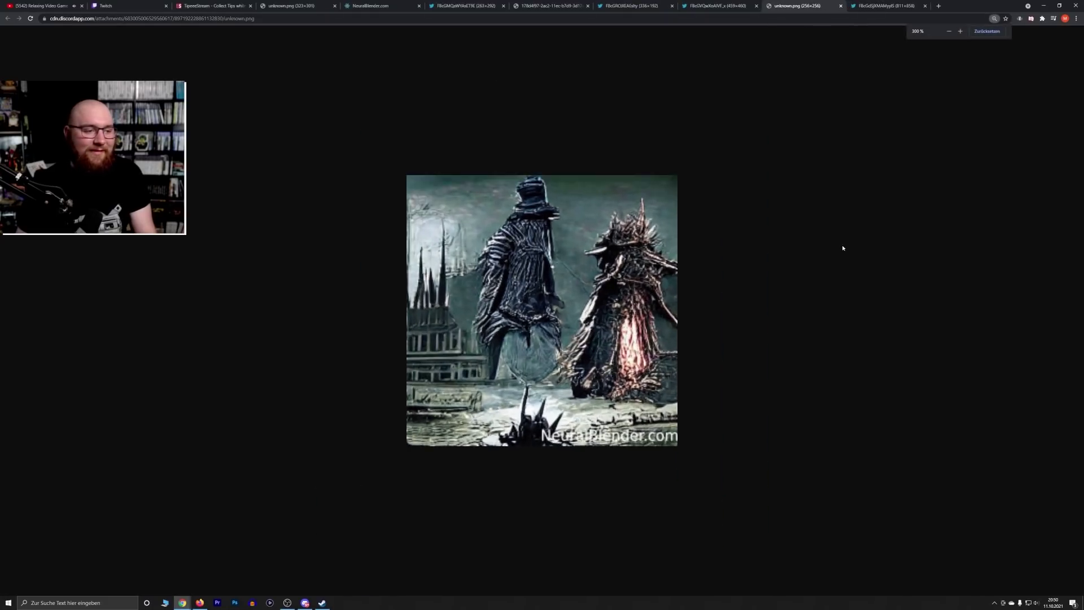
key(alt+Tab)
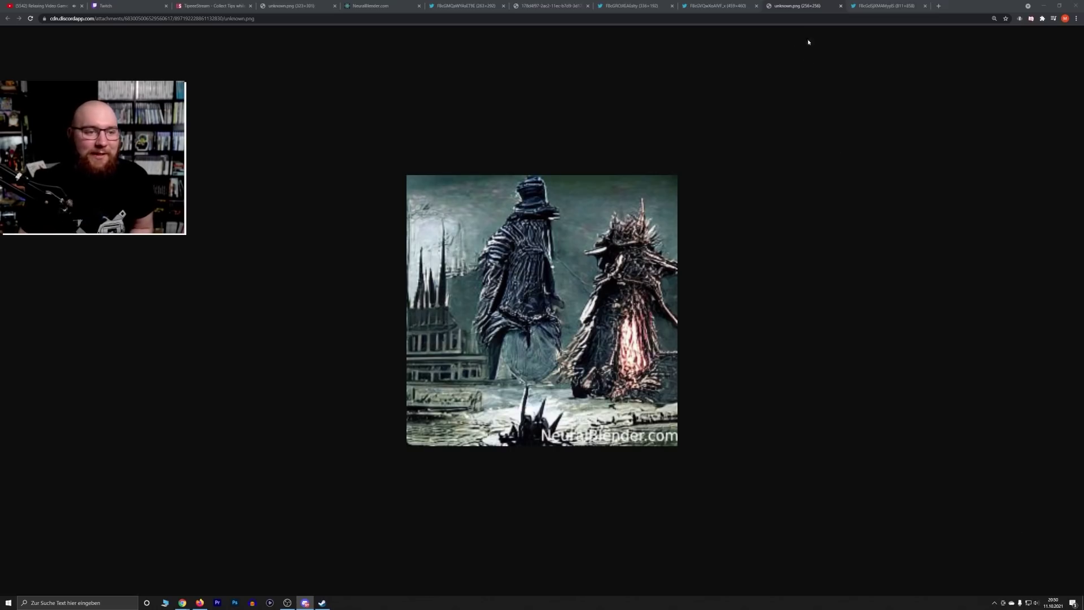
click(847, 4)
click(823, 5)
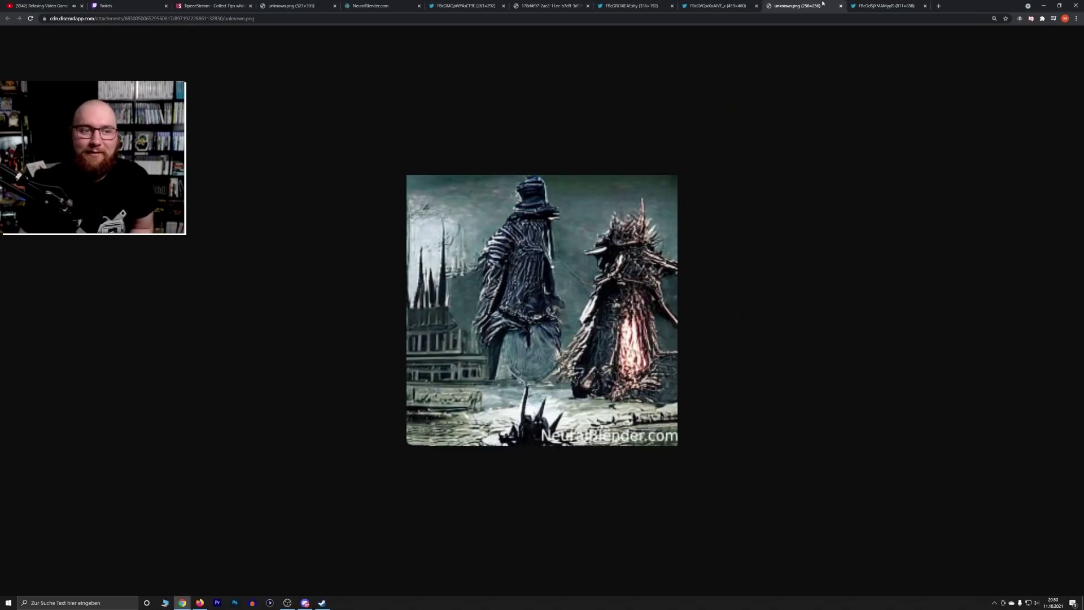
middle_click(822, 5)
middle_click(823, 4)
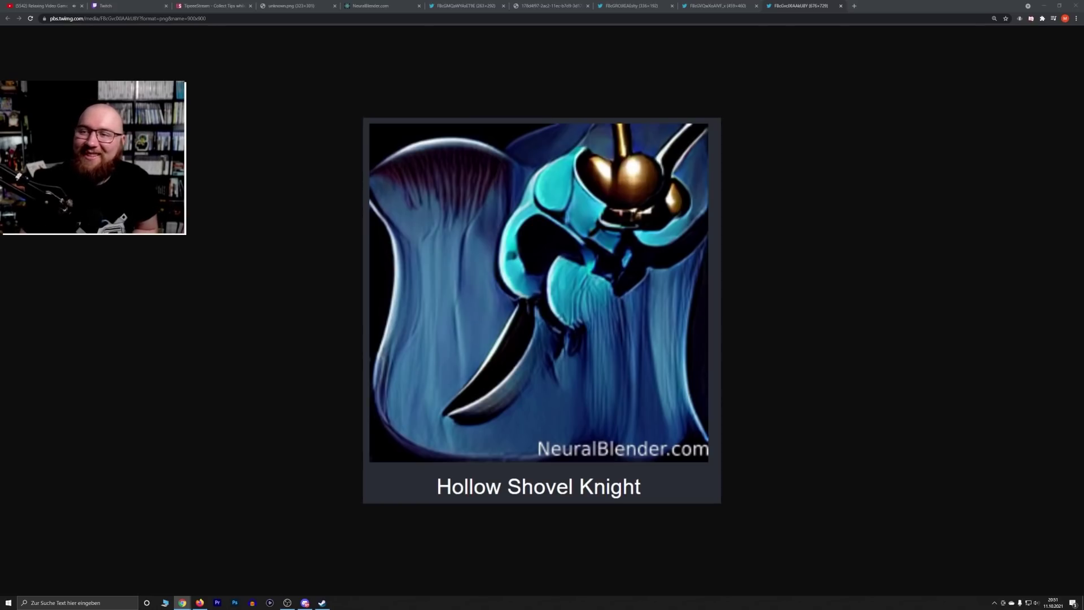
Reopen the closed Battlefield x Mass Effect image tab with Ctrl+Shift+T
key(ctrl+shift+t)
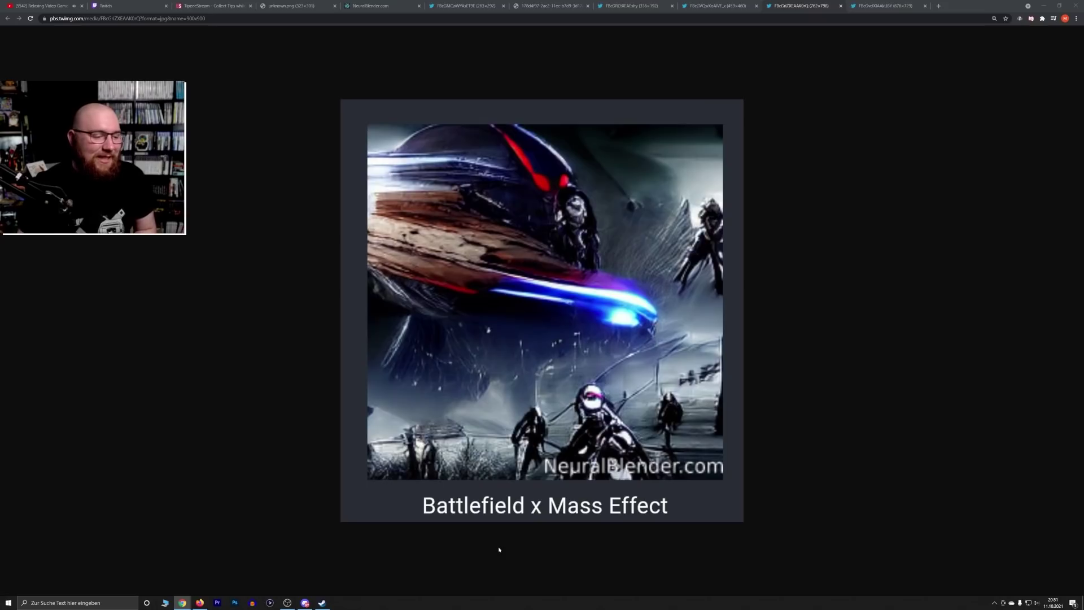
click(598, 404)
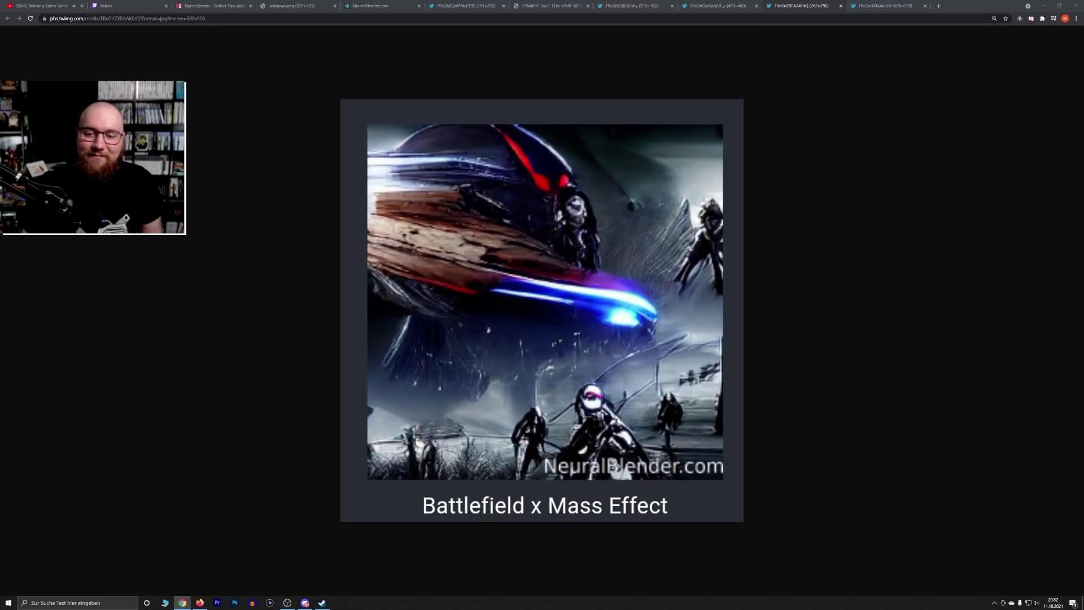
Dock the striped-creatures image as a Chrome tab, zoom it to 500%, and bring in the Master Chief vs Link window
drag(1081, 135, 904, 5)
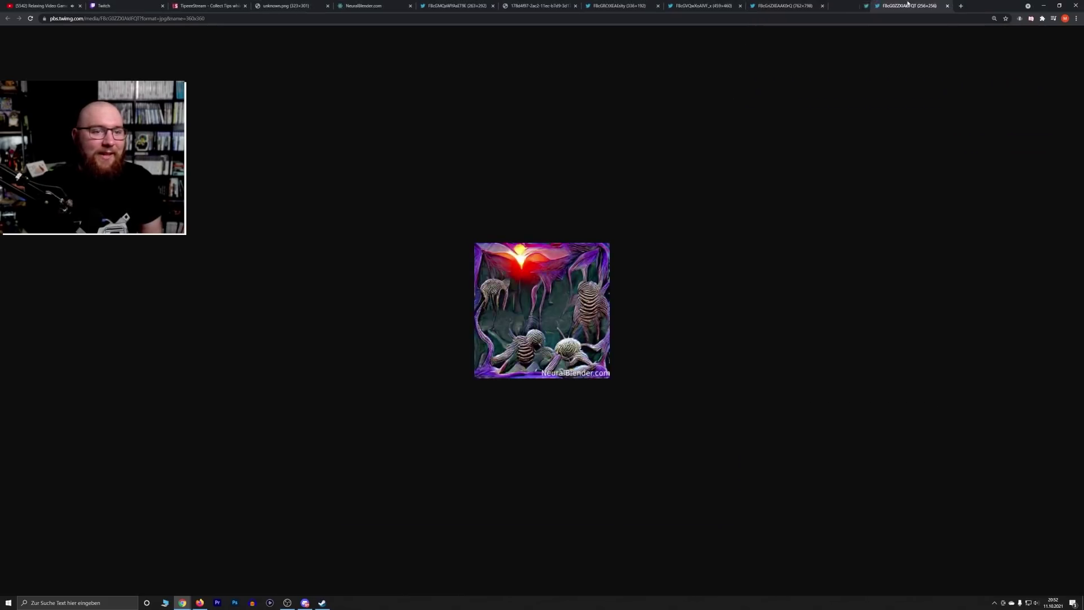
scroll(748, 279, up, 9)
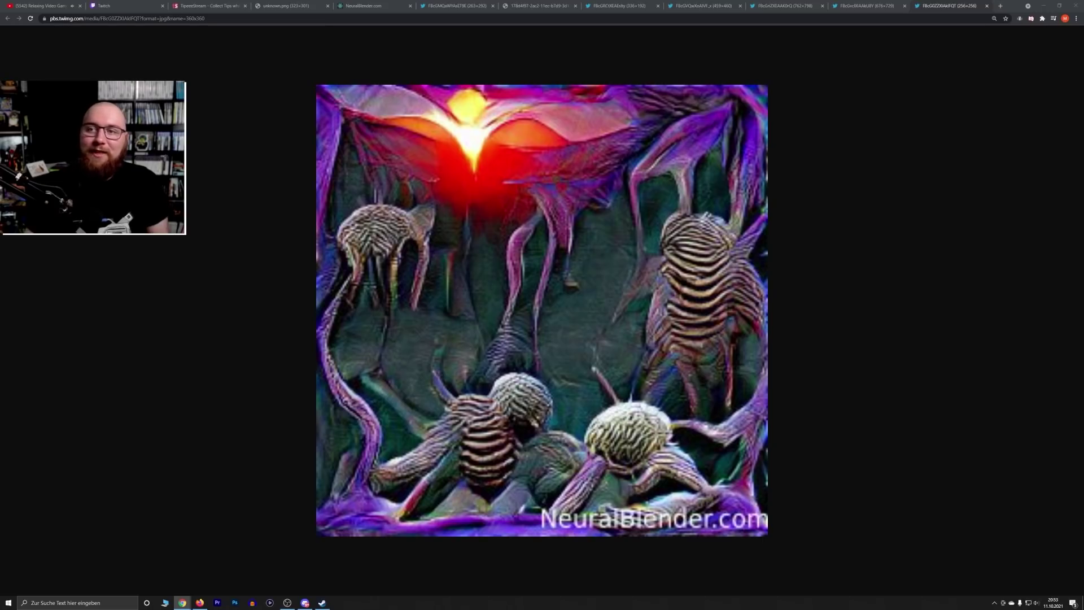
drag(1081, 51, 967, 34)
Dock the Master Chief vs Link image into the main Chrome tab strip and adjust its zoom
drag(1033, 30, 960, 7)
scroll(844, 211, down, 2)
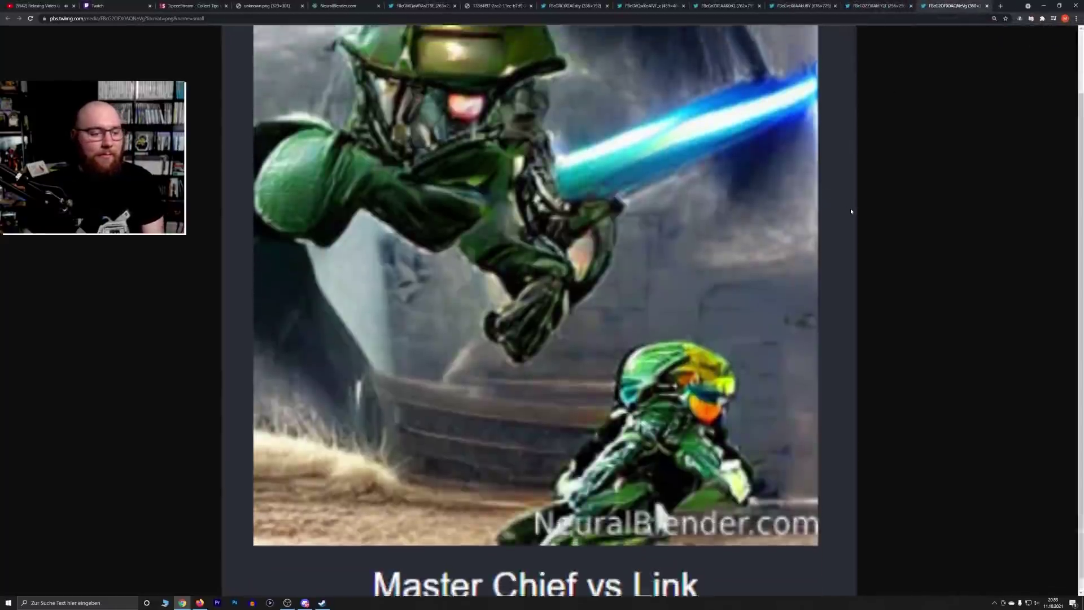
scroll(846, 208, up, 2)
scroll(960, 198, down, 3)
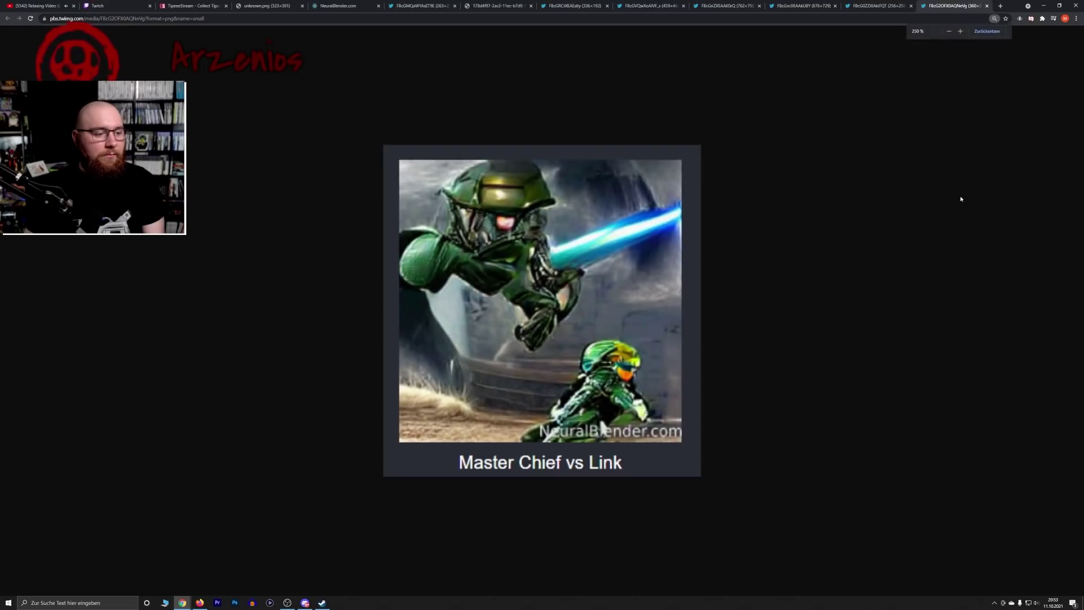
scroll(960, 198, up, 2)
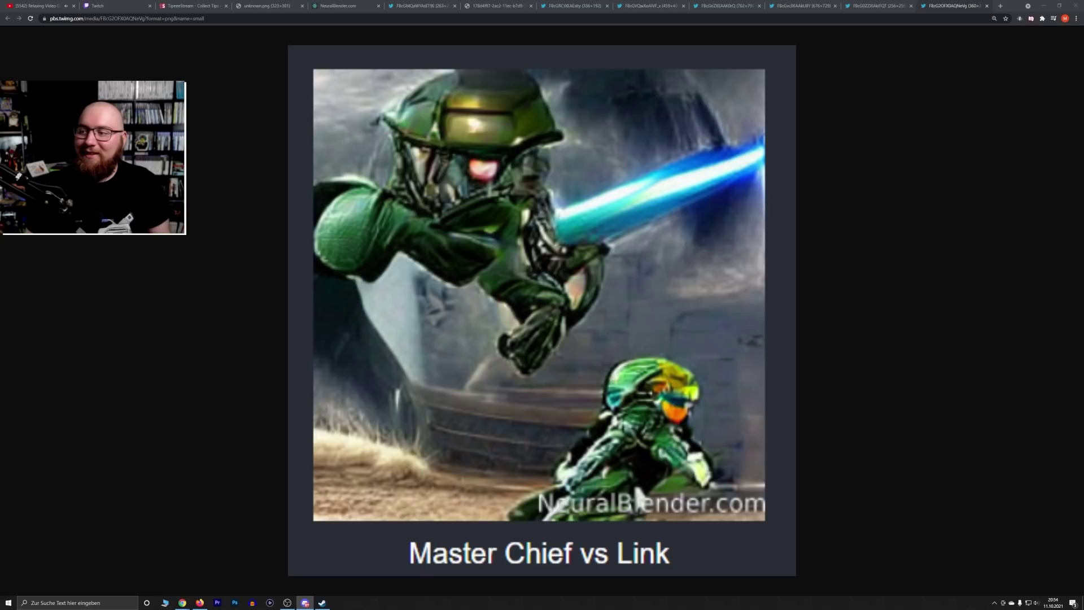
Add the Discord game-board image to Chrome as a new tab and zoom in
key(alt+Tab)
drag(1083, 116, 954, 6)
scroll(786, 264, up, 2)
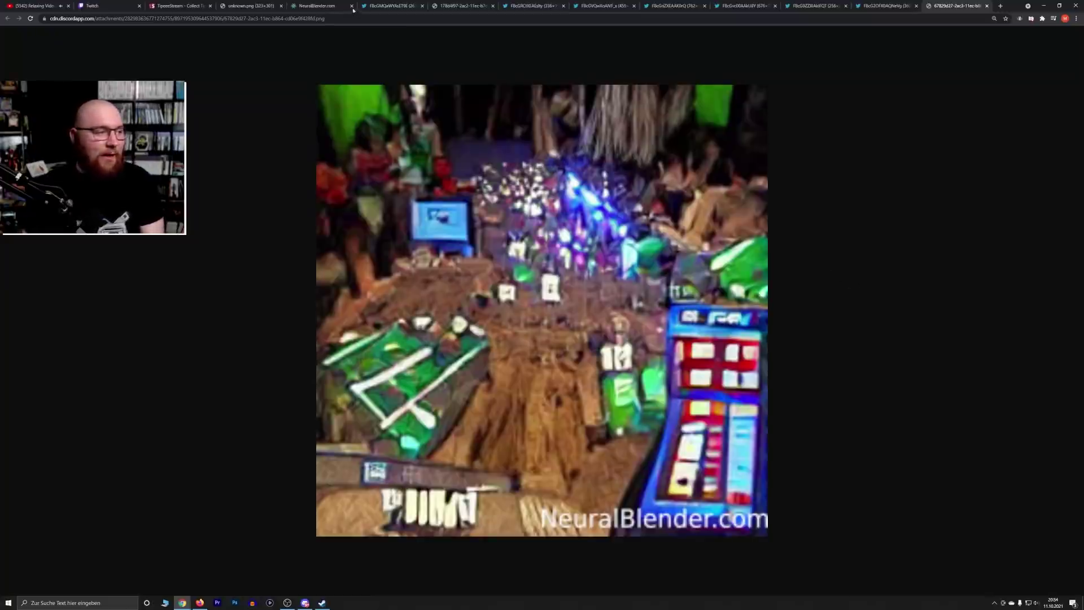
Switch to the NeuralBlender.com tab and scroll down to the pinball-like In Progress image
key(ctrl+5)
scroll(224, 248, down, 3)
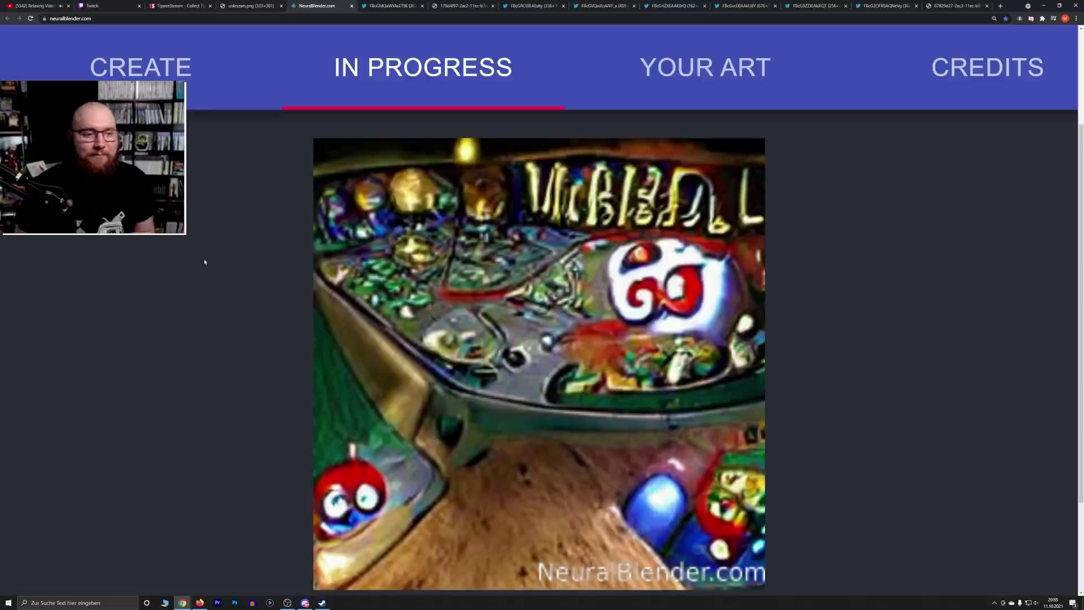
scroll(205, 262, down, 1)
scroll(204, 262, down, 2)
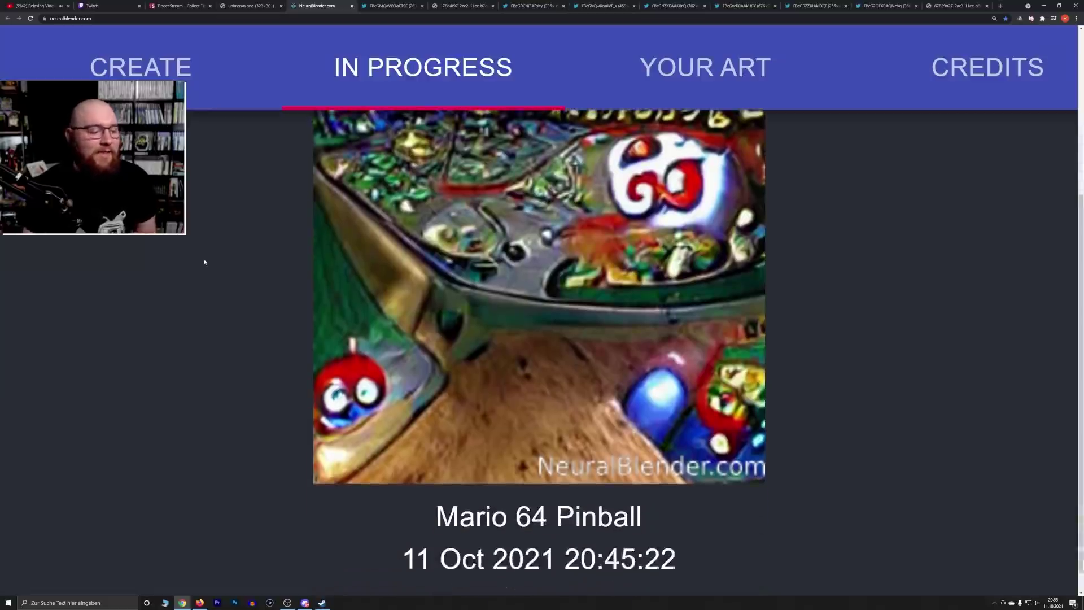
scroll(204, 262, up, 2)
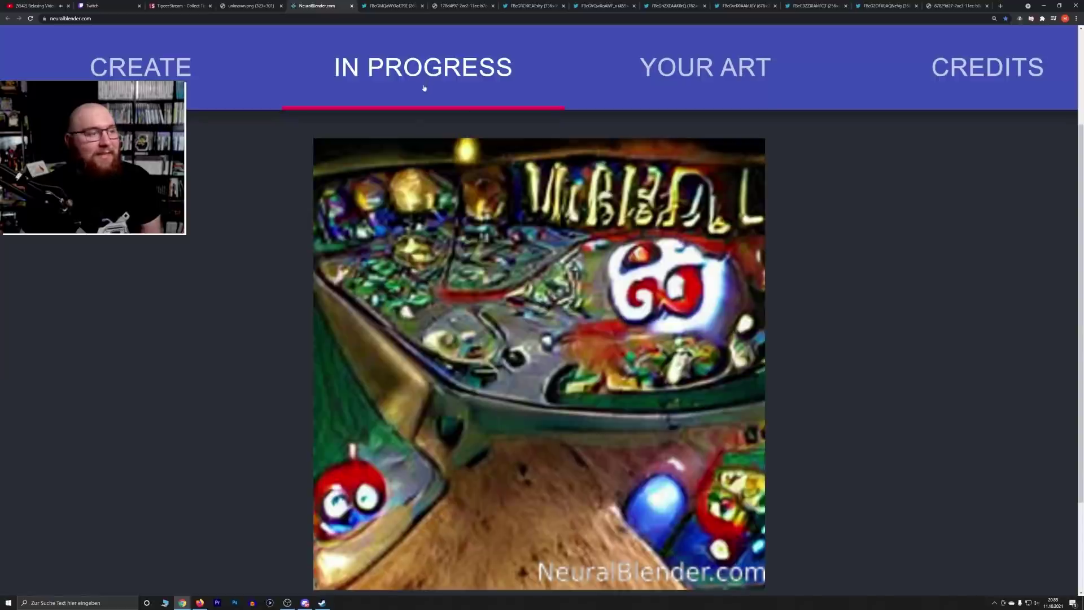
Enter the Create Art prompt 'Dark Souls x Metroid' and submit it with go!
click(142, 73)
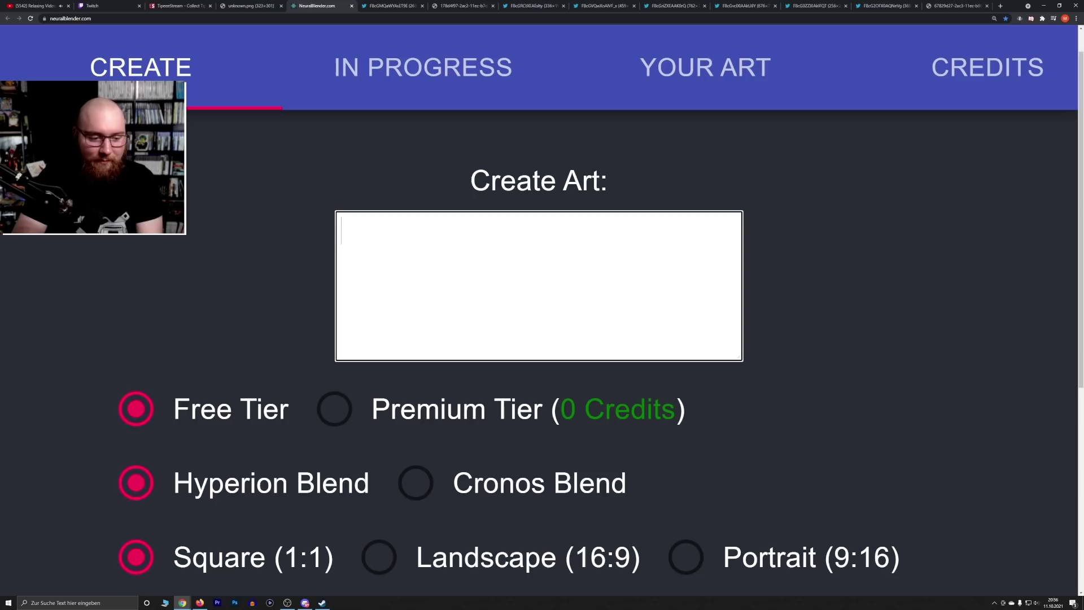
text(Dark Souls )
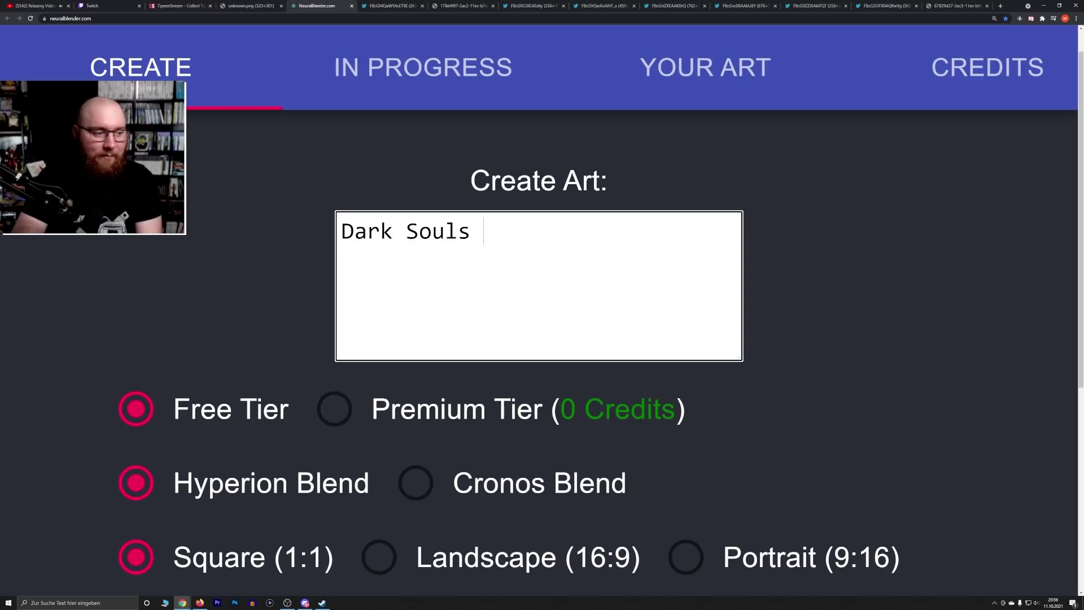
text(Metroid)
scroll(407, 459, down, 3)
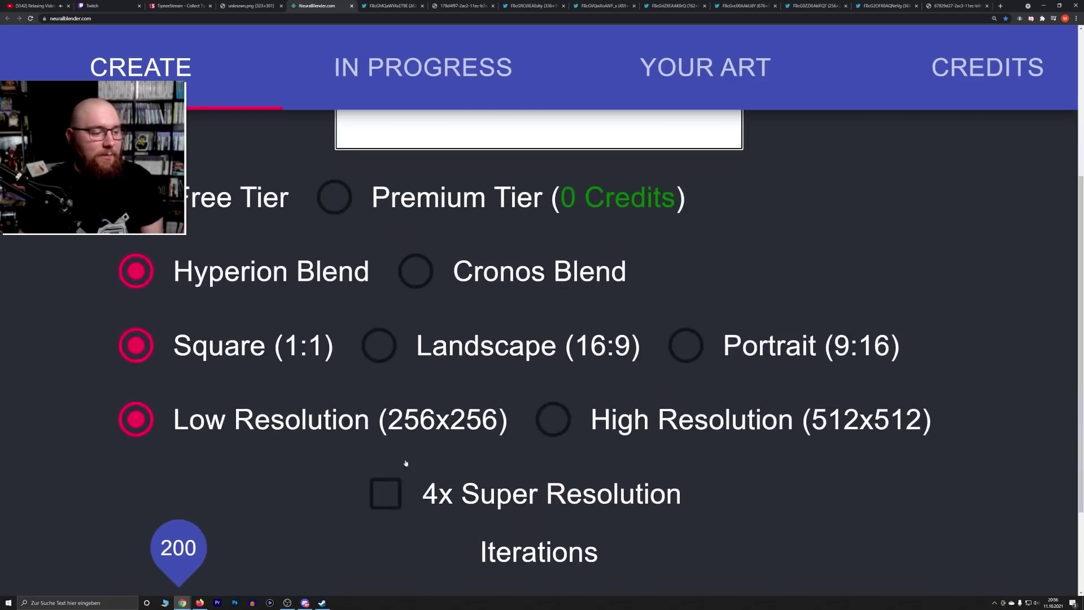
scroll(351, 447, down, 2)
scroll(511, 542, up, 4)
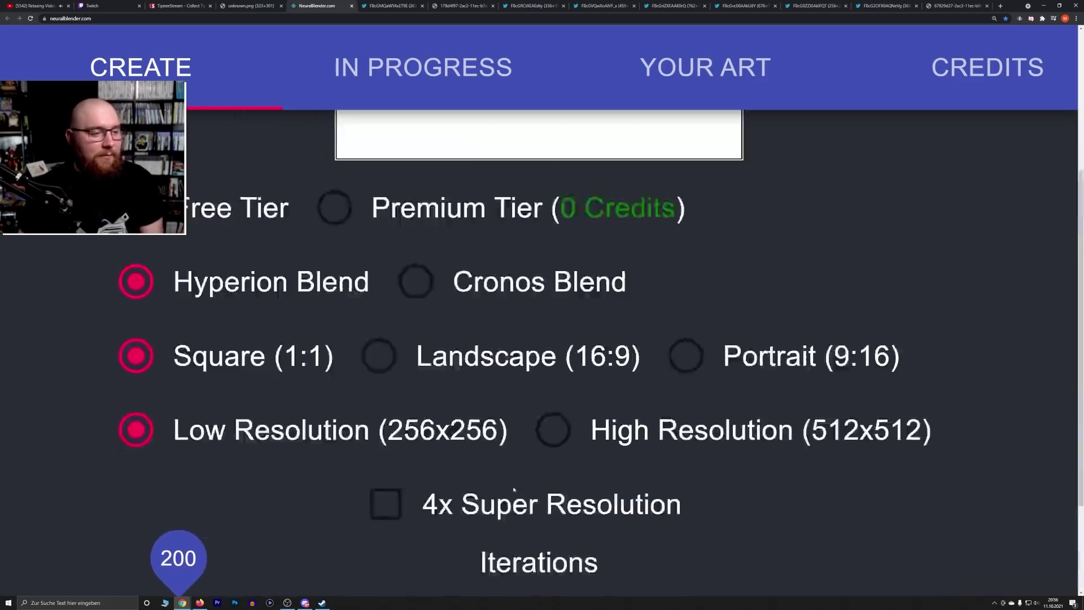
click(473, 136)
text(x Metroid)
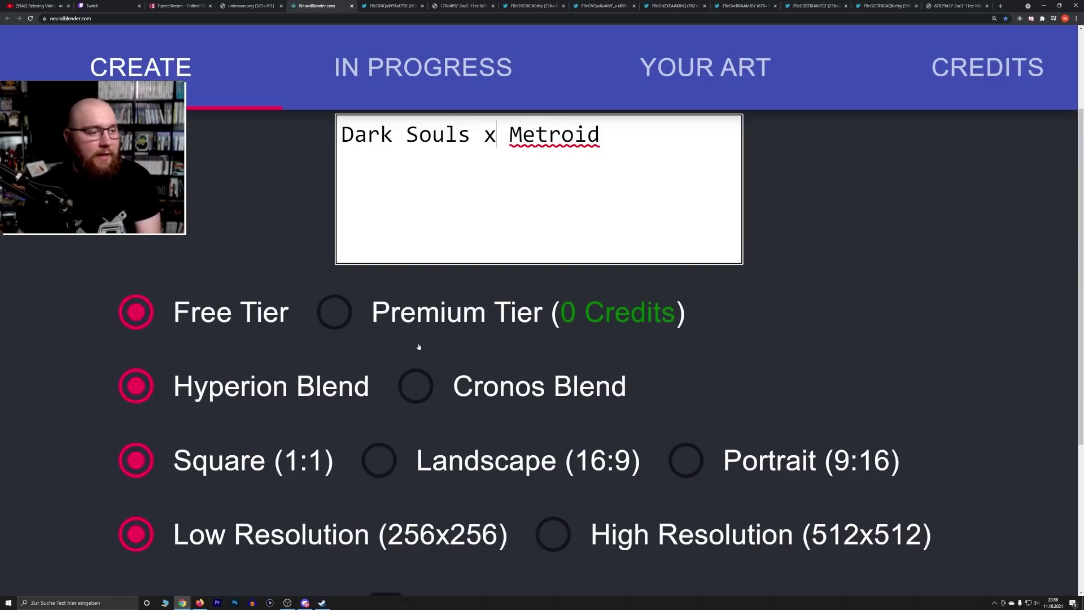
scroll(317, 391, down, 3)
key(Return)
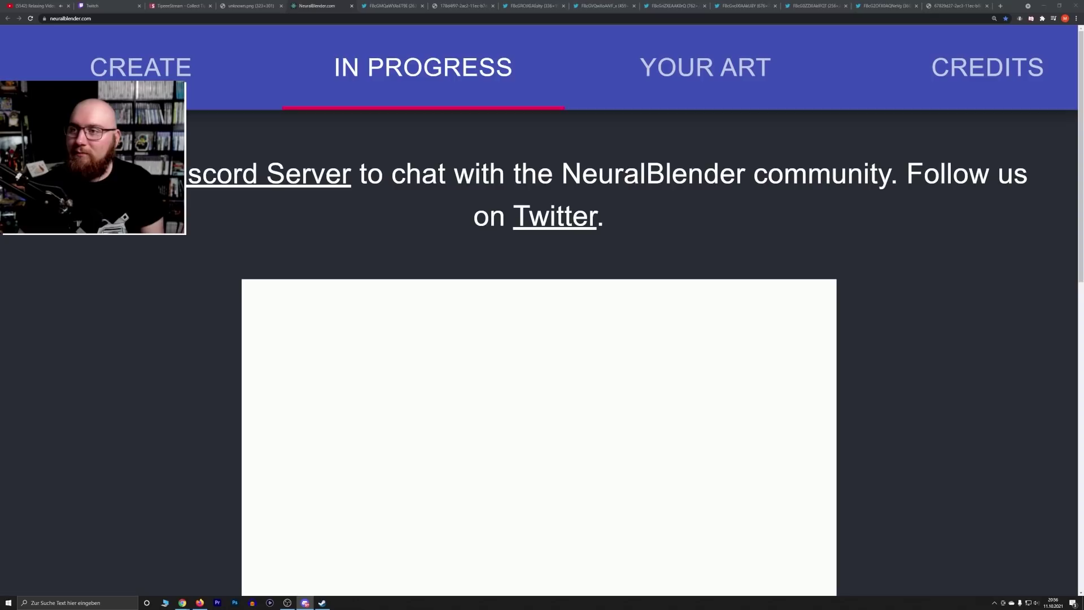
Add the moustached soldier portrait from the Twitter window to the main Chrome tab strip
key(alt+Tab)
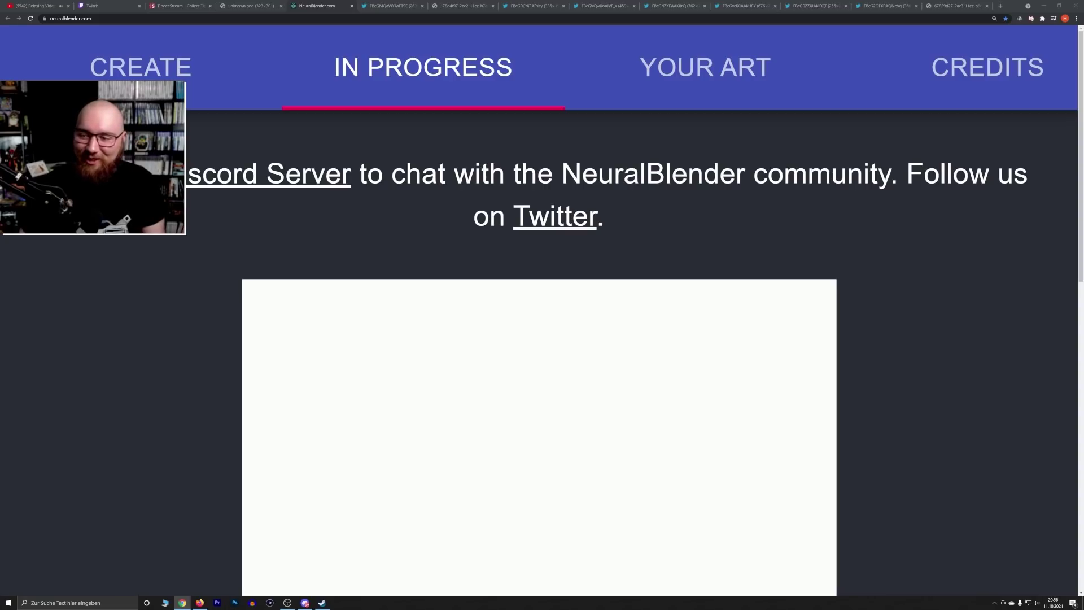
drag(1083, 220, 954, 7)
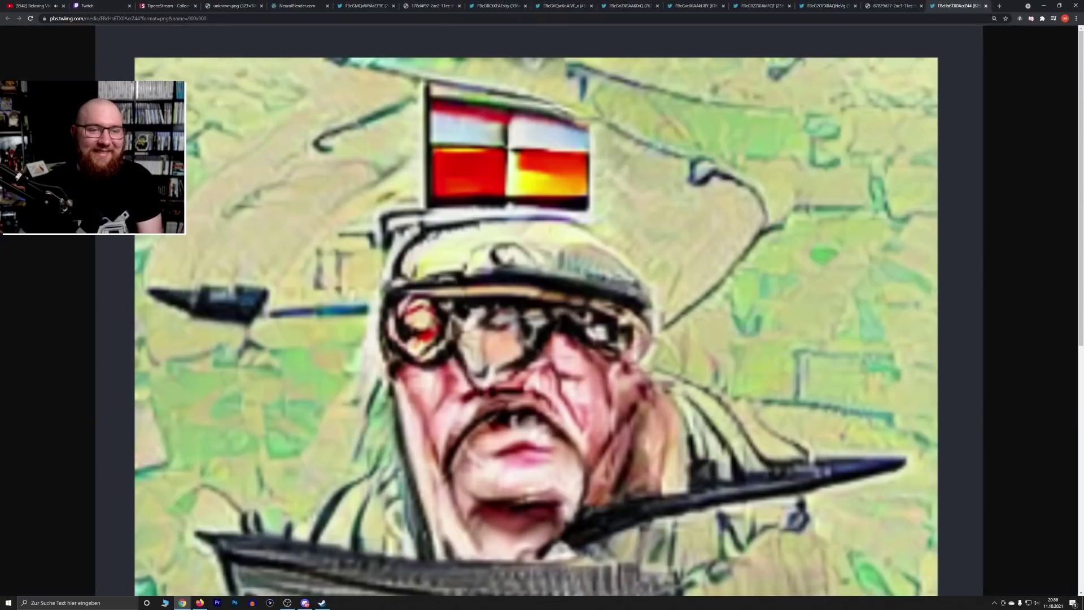
Zoom the Bismarck will Elsaß zurück image, then add Super Bayonetta Galaxy 2 as a tab
scroll(700, 192, down, 5)
scroll(841, 255, up, 1)
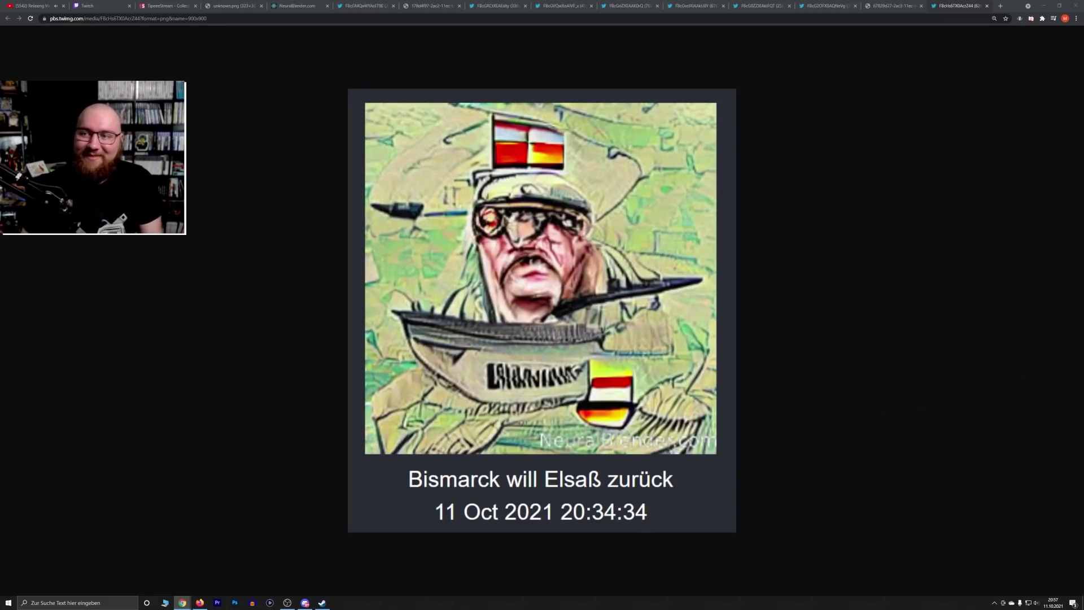
drag(1083, 361, 960, 5)
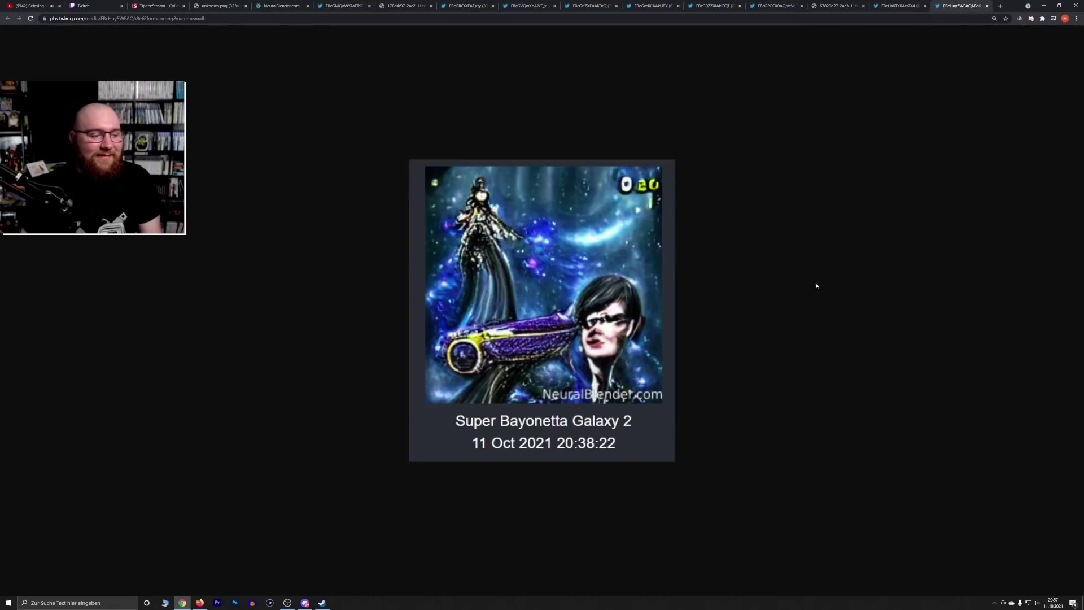
Zoom Super Bayonetta Galaxy 2 to 250%, then add the Miyamoto Souls image as a tab
scroll(817, 307, up, 2)
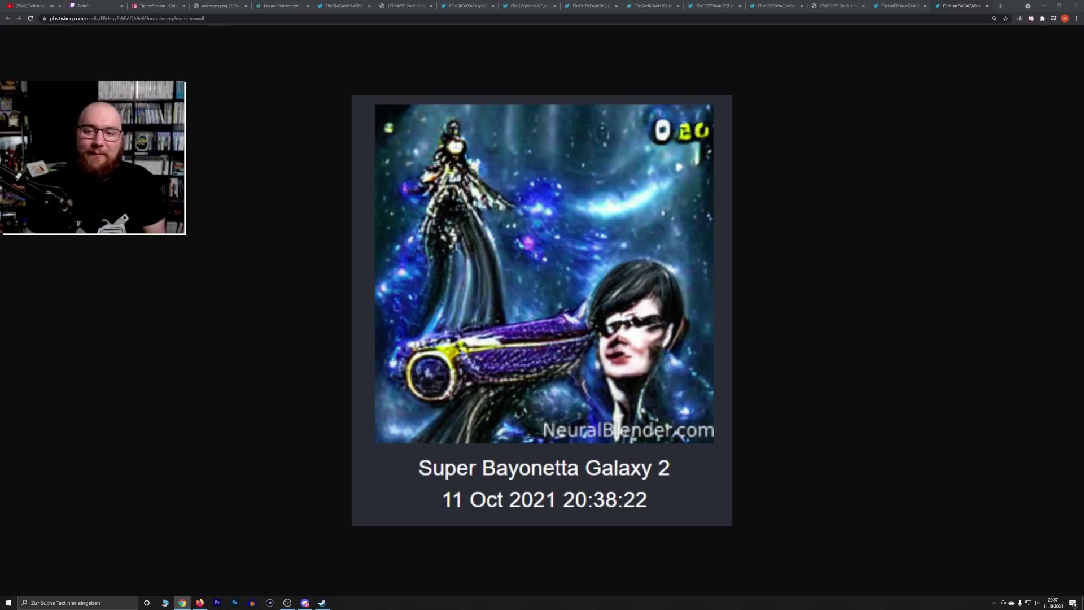
drag(1083, 283, 962, 5)
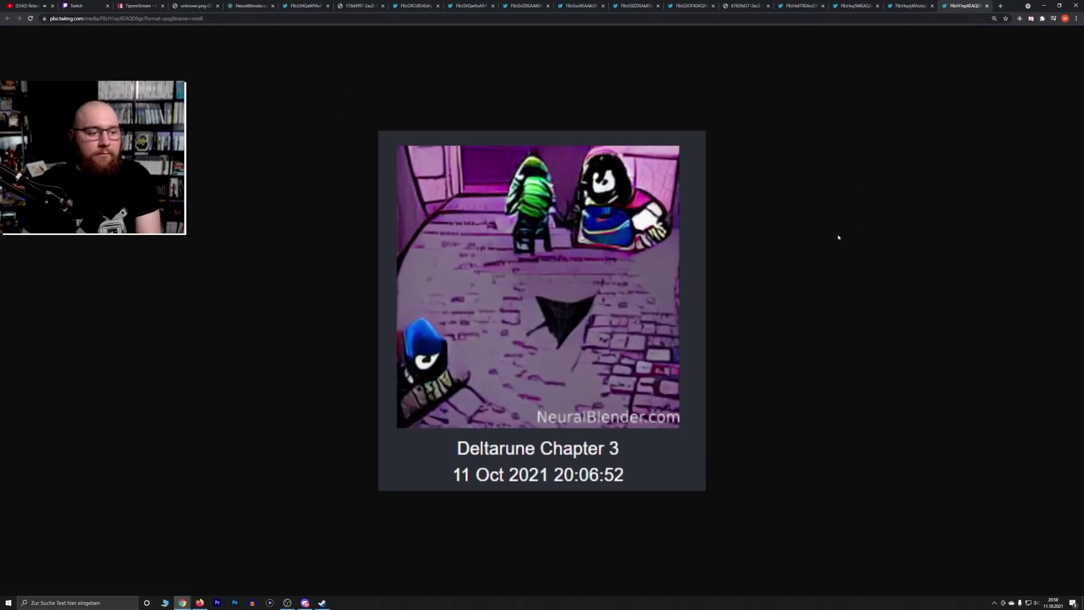
Zoom the Deltarune Chapter 3 image in and out to view it enlarged
scroll(838, 239, up, 3)
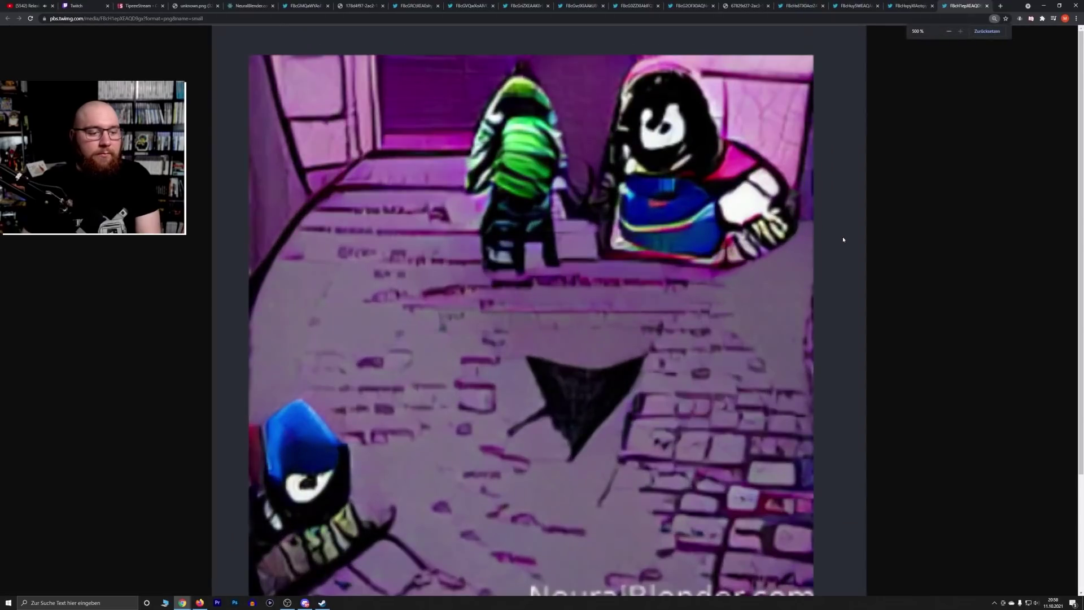
scroll(843, 240, down, 1)
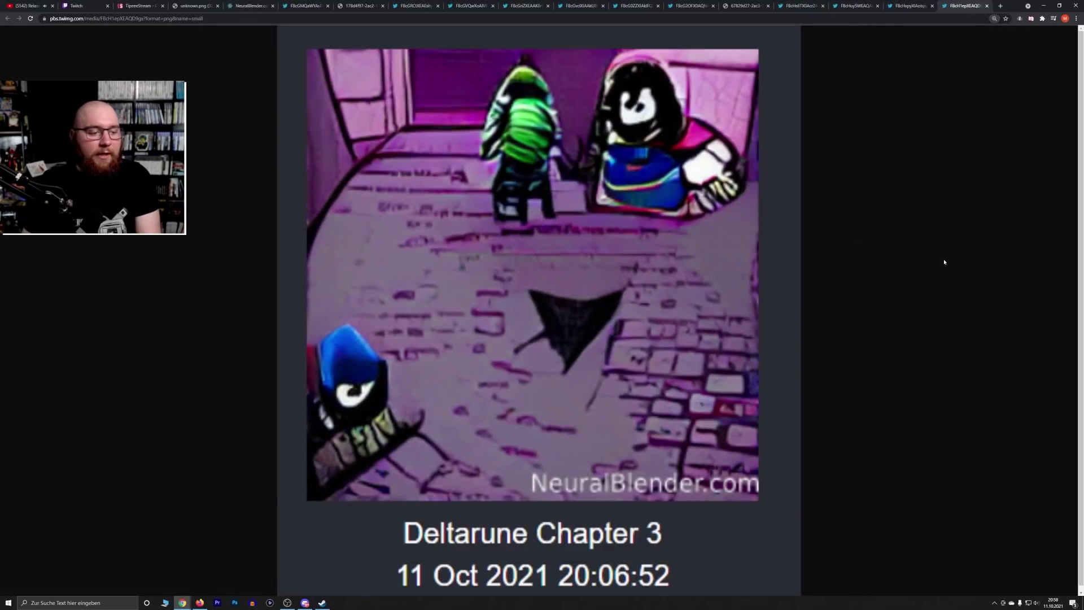
scroll(1028, 270, up, 1)
scroll(1074, 277, down, 1)
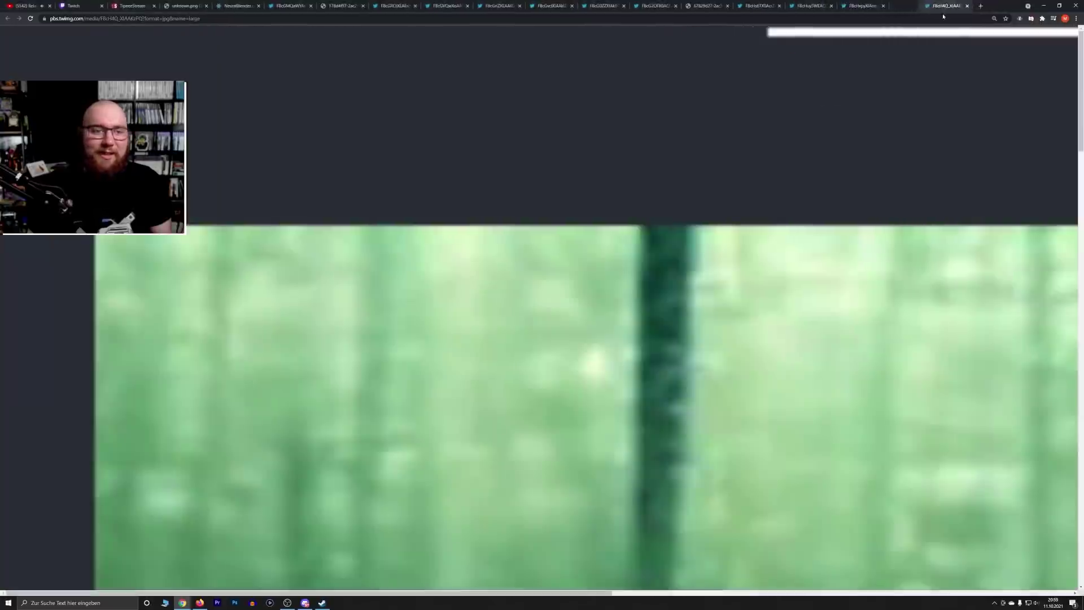
Zoom out on Metal gear solid 6 and close eight viewed image tabs
key(ctrl+minus)
key(ctrl+minus)
key(ctrl+minus)
key(ctrl+minus)
key(ctrl+minus)
key(ctrl+minus)
key(ctrl+minus)
key(ctrl+minus)
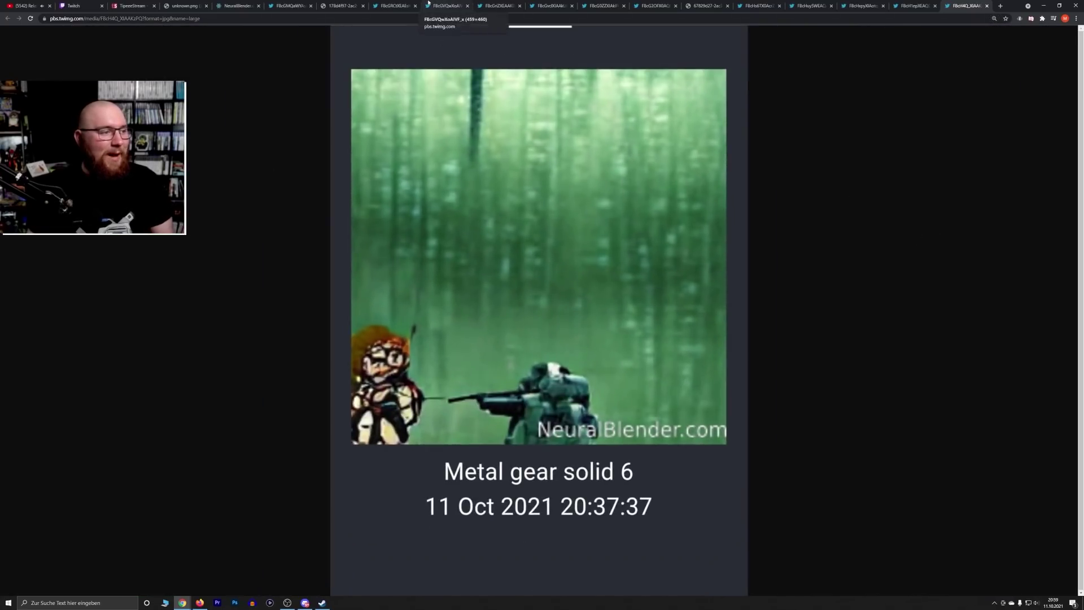
click(362, 5)
click(362, 5)
click(362, 5)
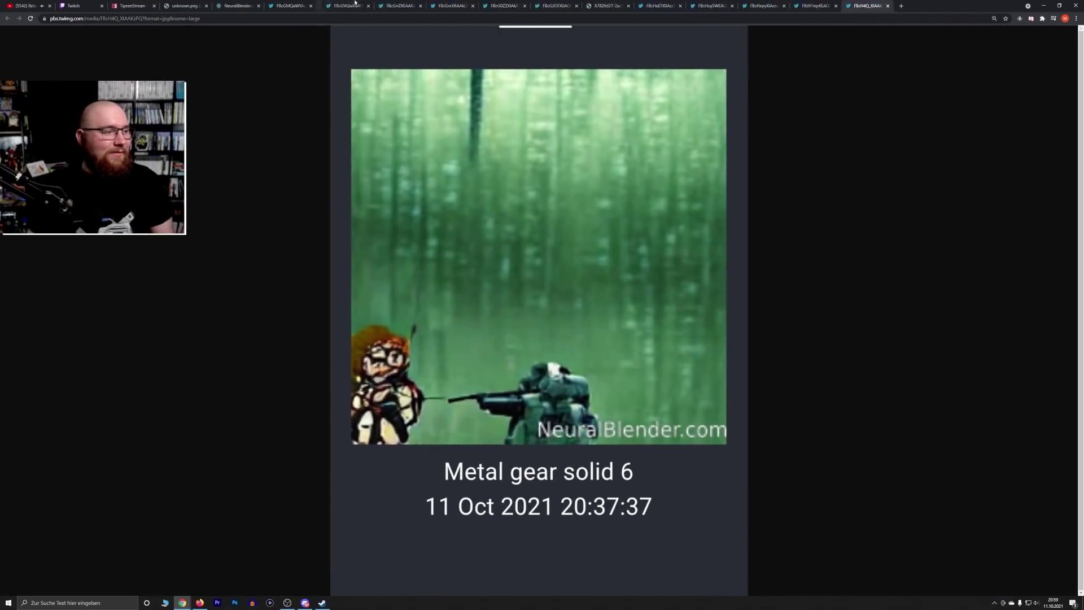
click(362, 5)
click(362, 5)
click(362, 5)
click(362, 5)
middle_click(355, 5)
middle_click(354, 5)
middle_click(355, 5)
middle_click(355, 6)
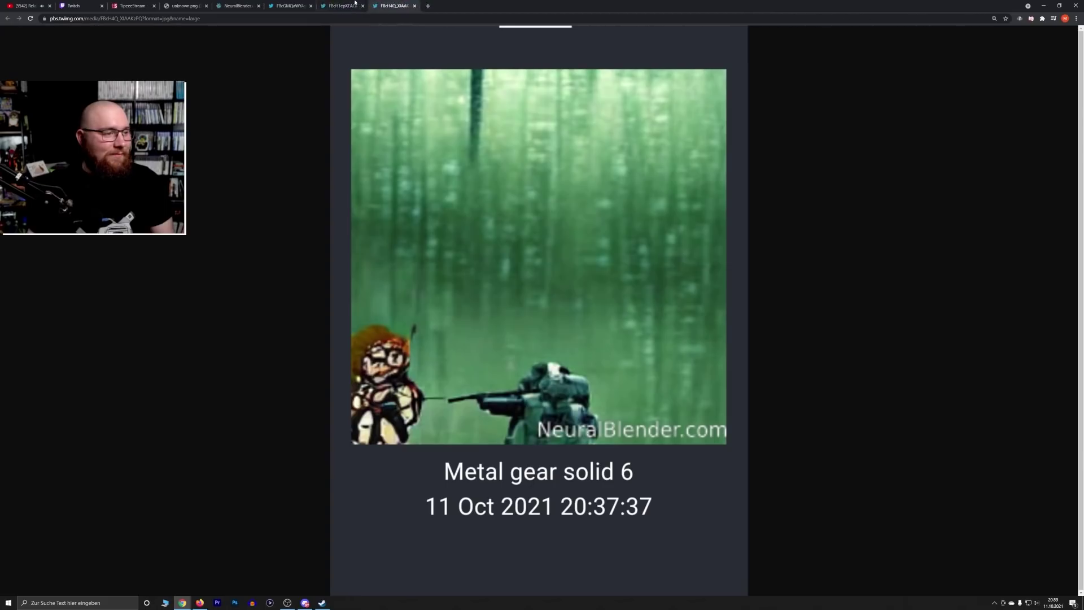
middle_click(354, 5)
middle_click(333, 5)
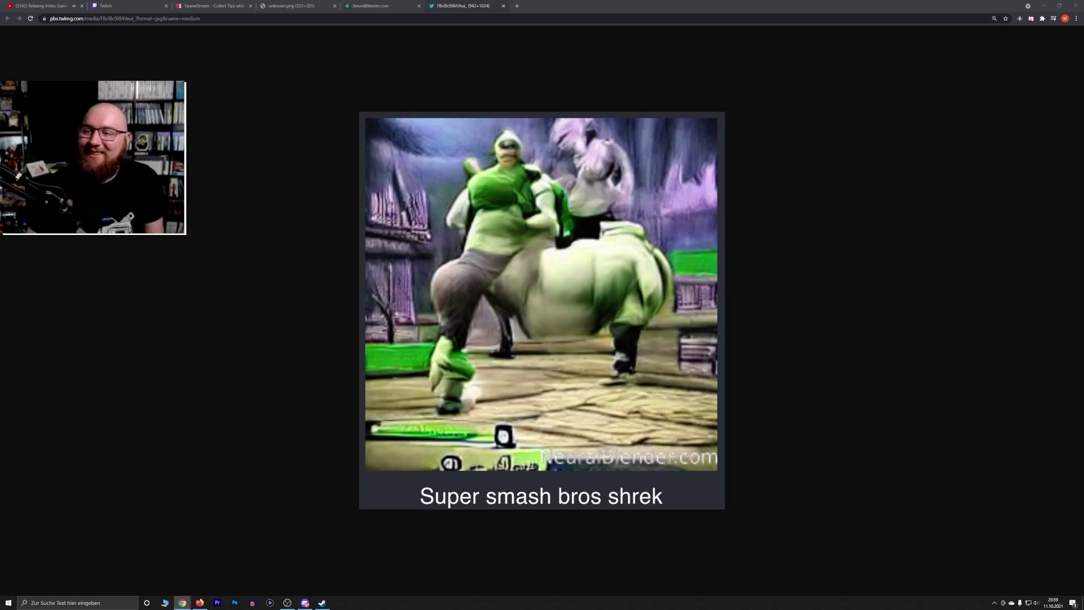
Add the Wario und Waluigi Metroid Inside Story image as a tab, then zoom the hedgehog artwork
drag(1081, 90, 551, 5)
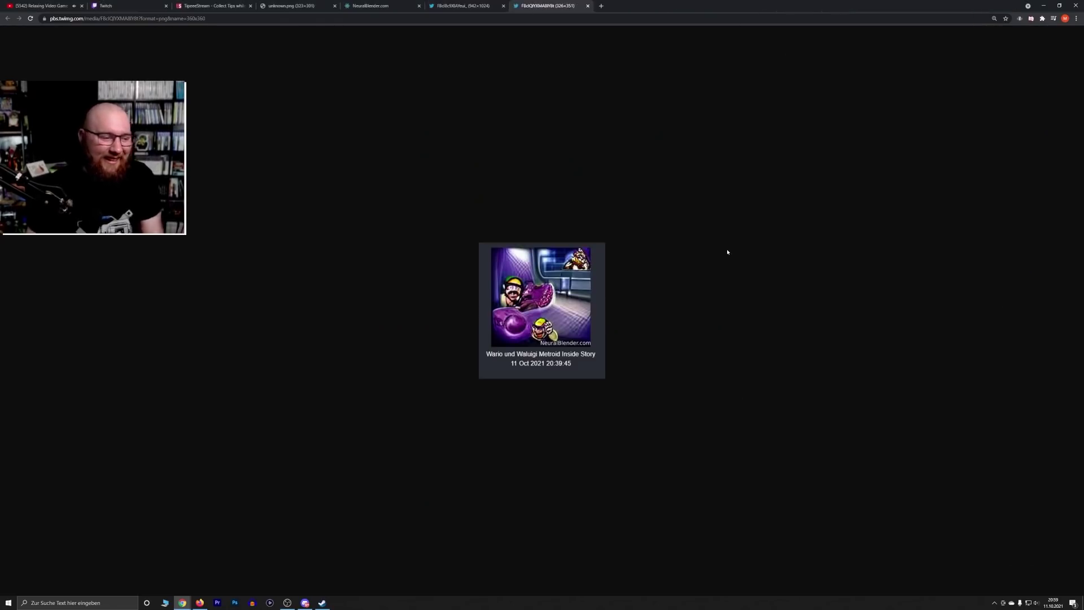
scroll(727, 252, up, 3)
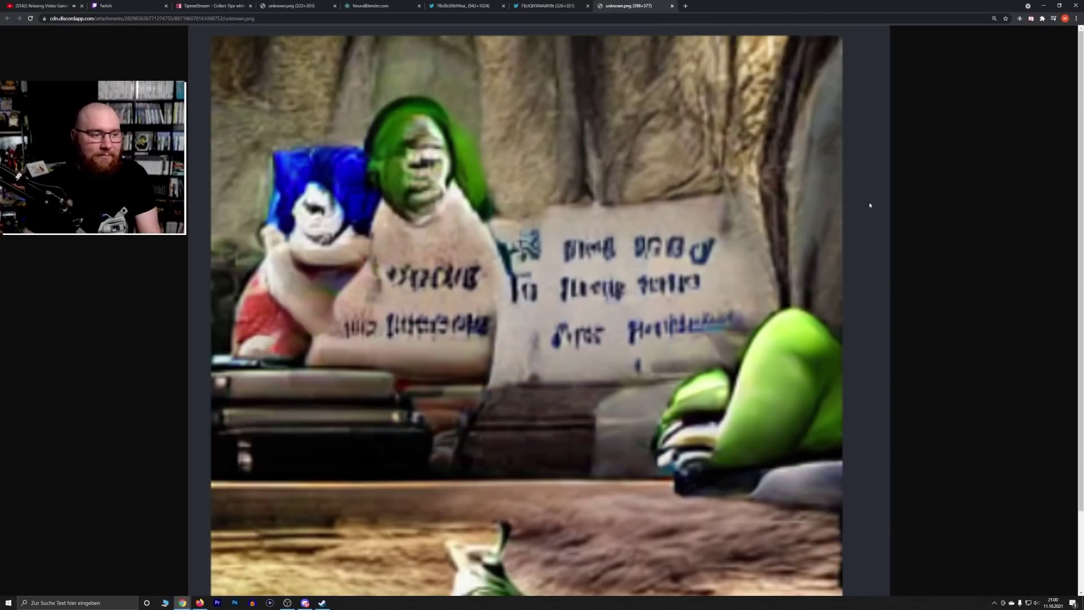
scroll(881, 208, down, 2)
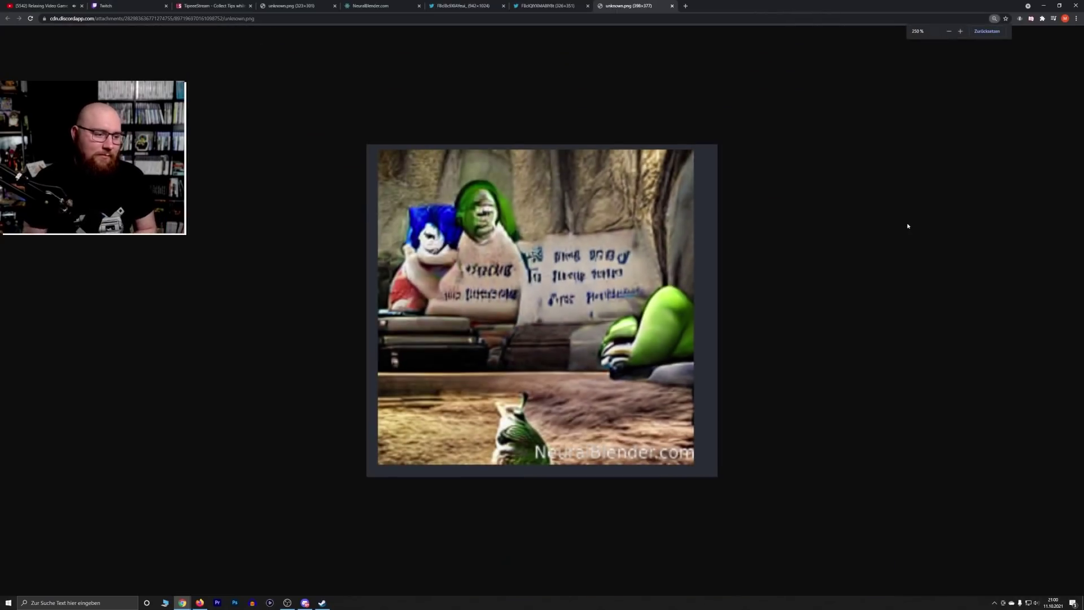
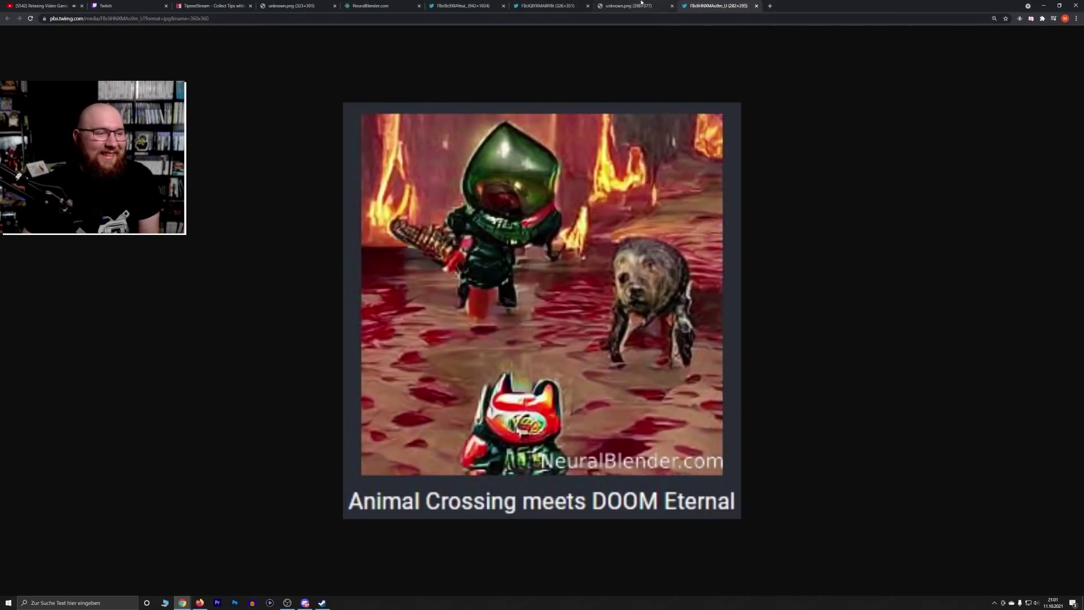
Close the three older mashup image tabs, including the large leftover one
click(672, 6)
click(588, 5)
middle_click(457, 5)
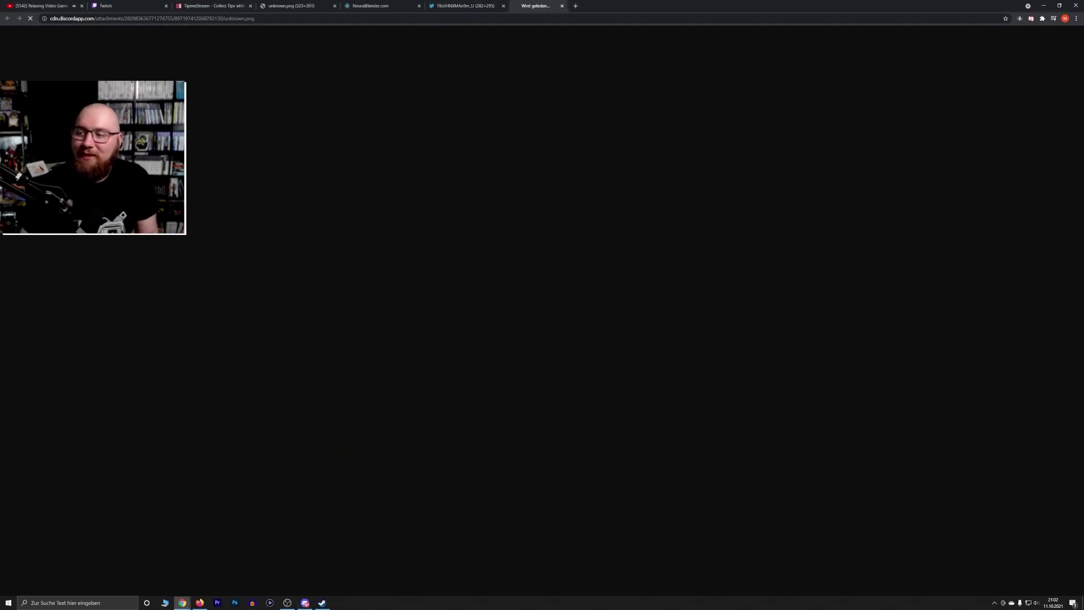
Zoom in and out on the Super Chris Pratt Bros. Wii mashup image
scroll(1033, 317, down, 4)
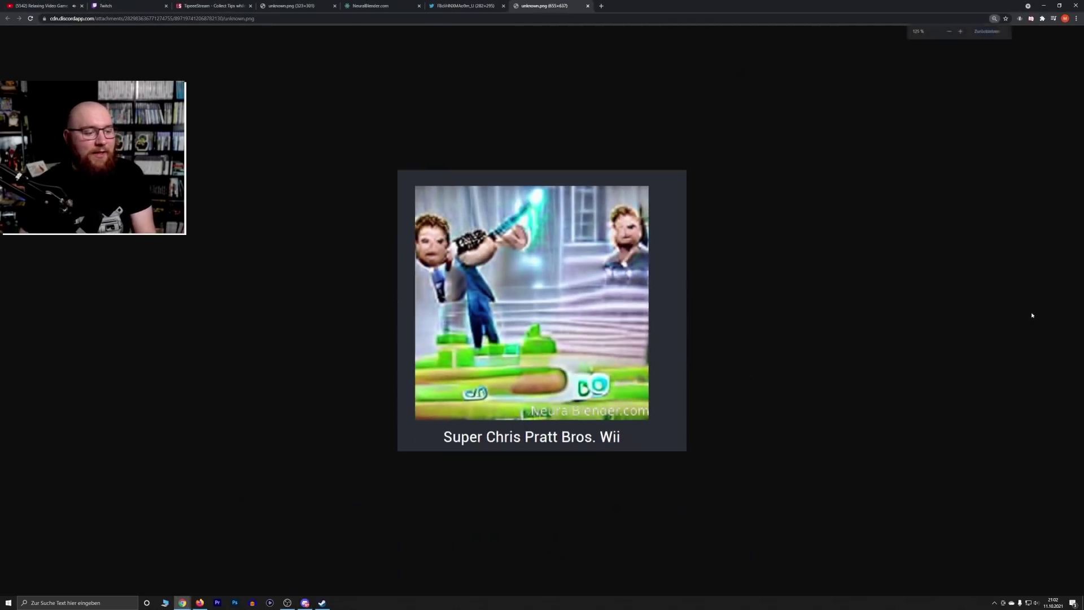
scroll(1032, 314, up, 3)
scroll(1032, 315, down, 1)
scroll(1032, 315, up, 1)
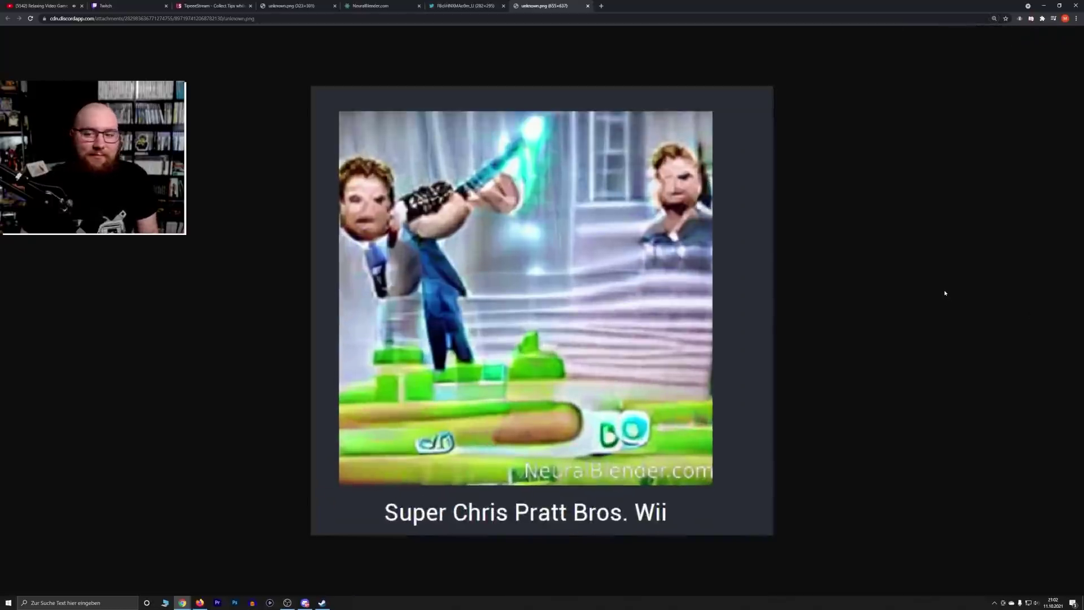
Close the Super Chris Pratt Bros. Wii tab and pick the next screenshot from Discord
key(alt+Tab)
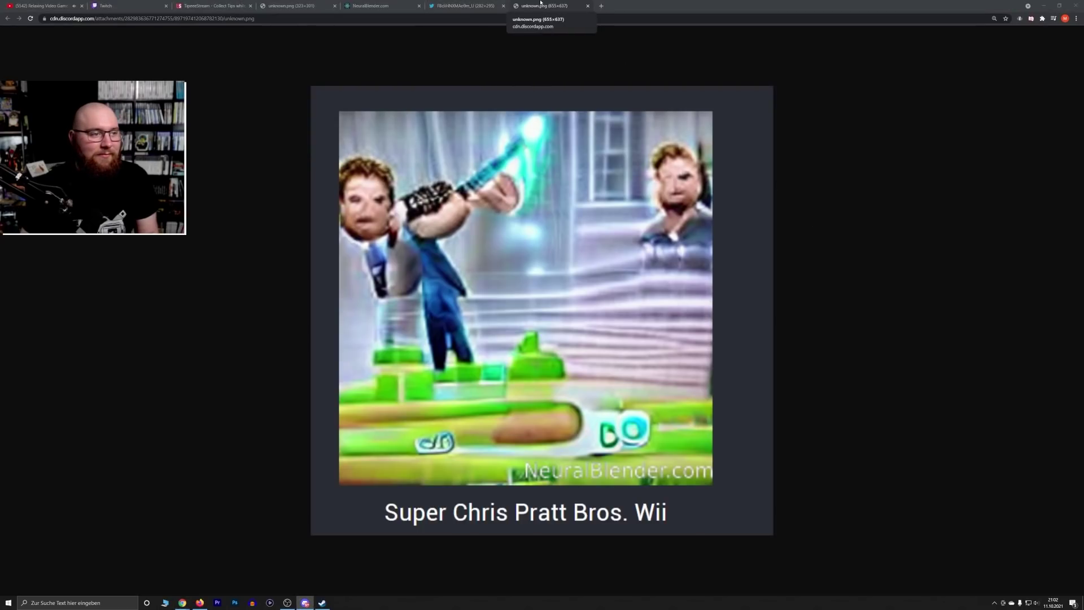
middle_click(540, 2)
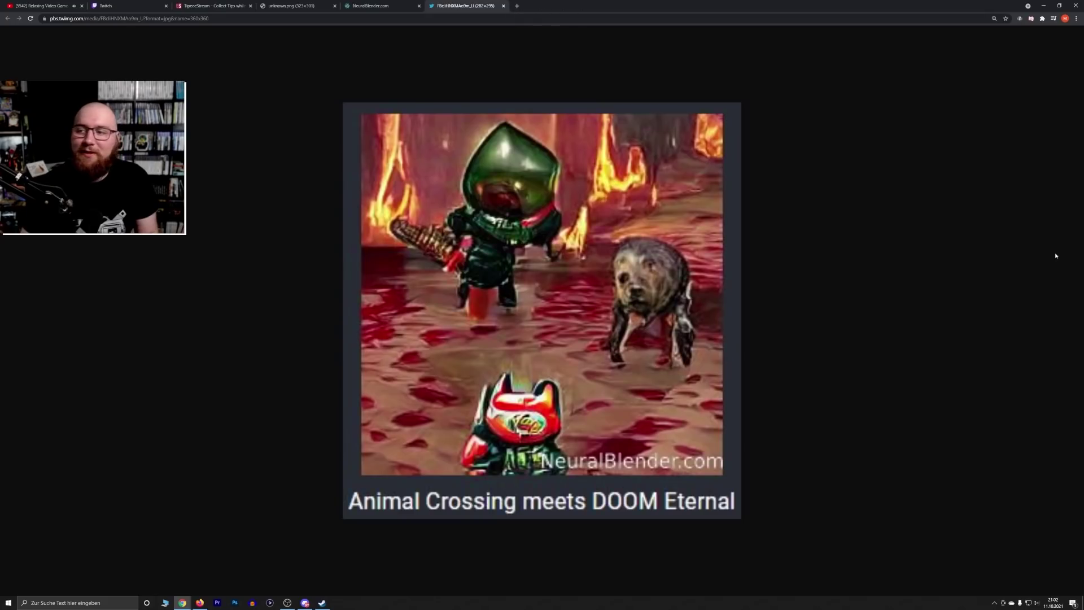
key(alt+Tab)
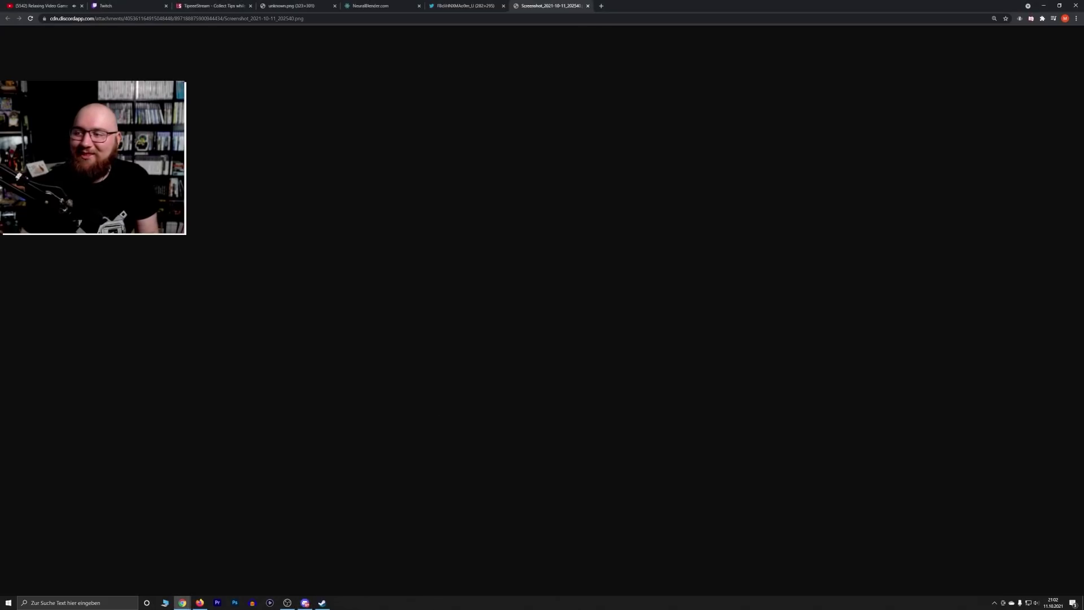
Enlarge the 'In die Hose brettern Simulator 2021' screenshot, then open the next Discord image
key(ctrl+plus)
key(ctrl+plus)
key(ctrl+plus)
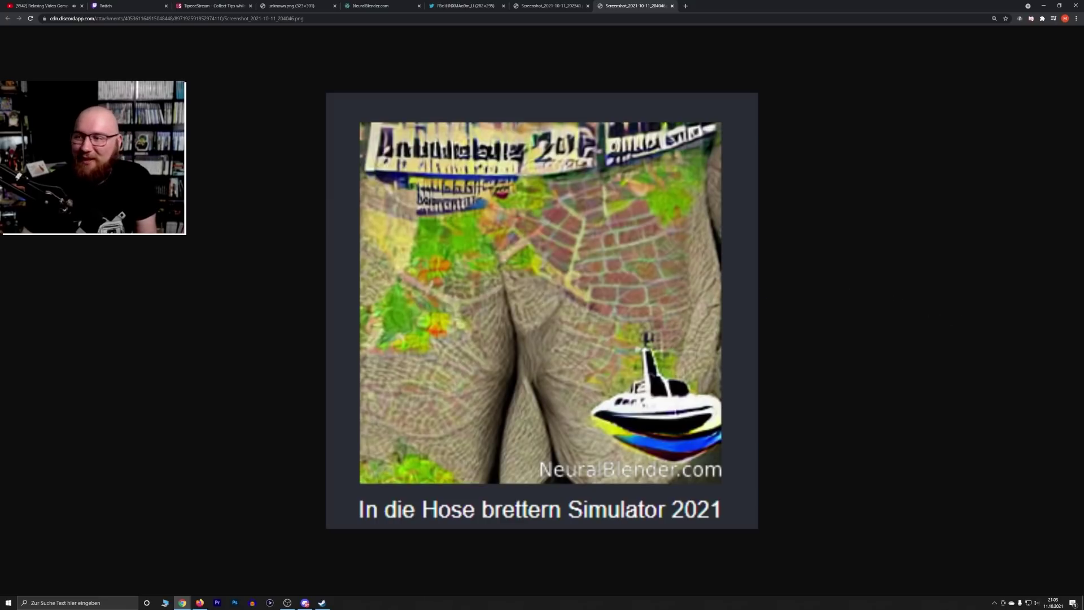
key(alt+Tab)
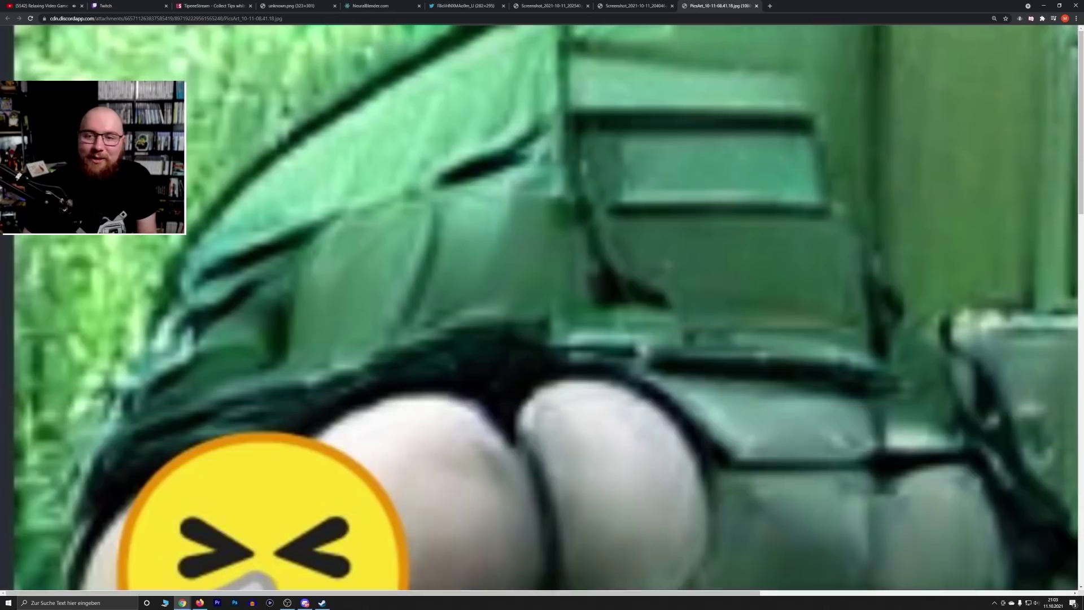
Zoom the Metal Gear Solid: Ass Eater image to fit it entirely on screen
scroll(772, 300, down, 3)
scroll(773, 300, down, 4)
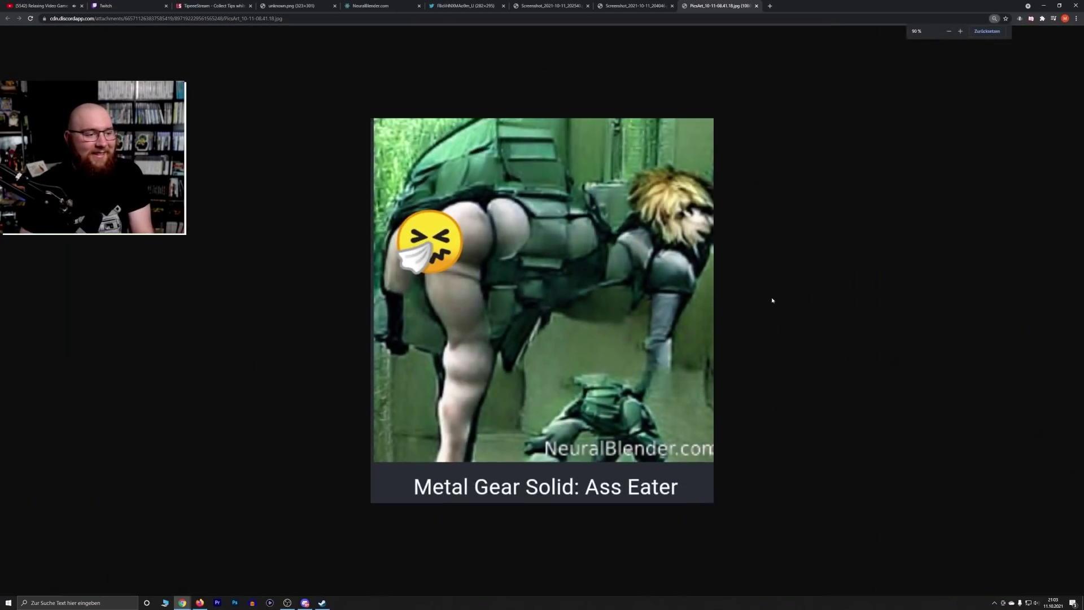
scroll(835, 305, up, 1)
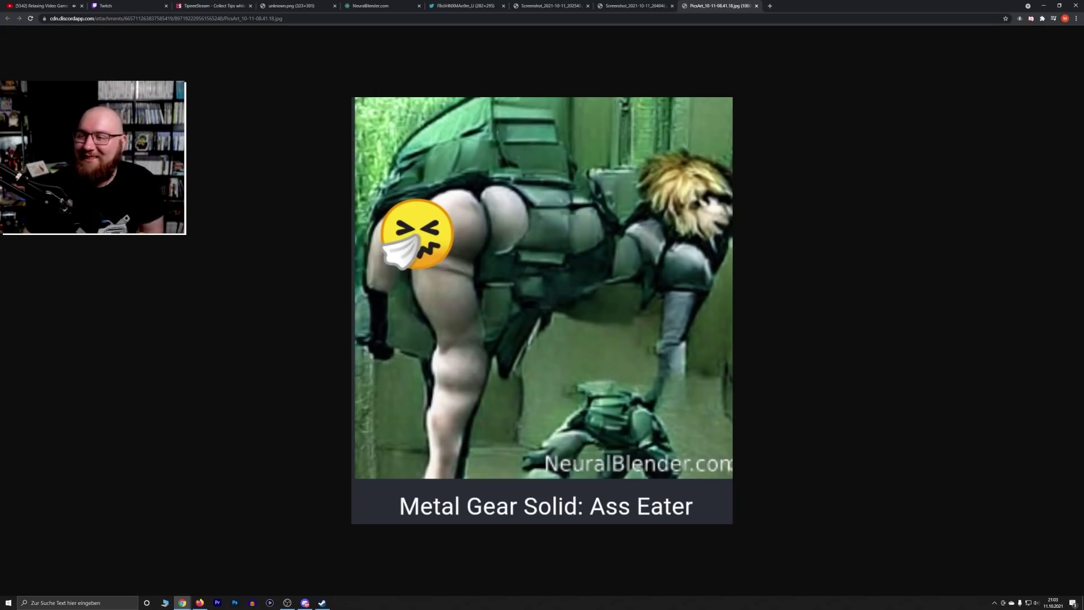
Close both Screenshot image tabs
key(alt+Tab)
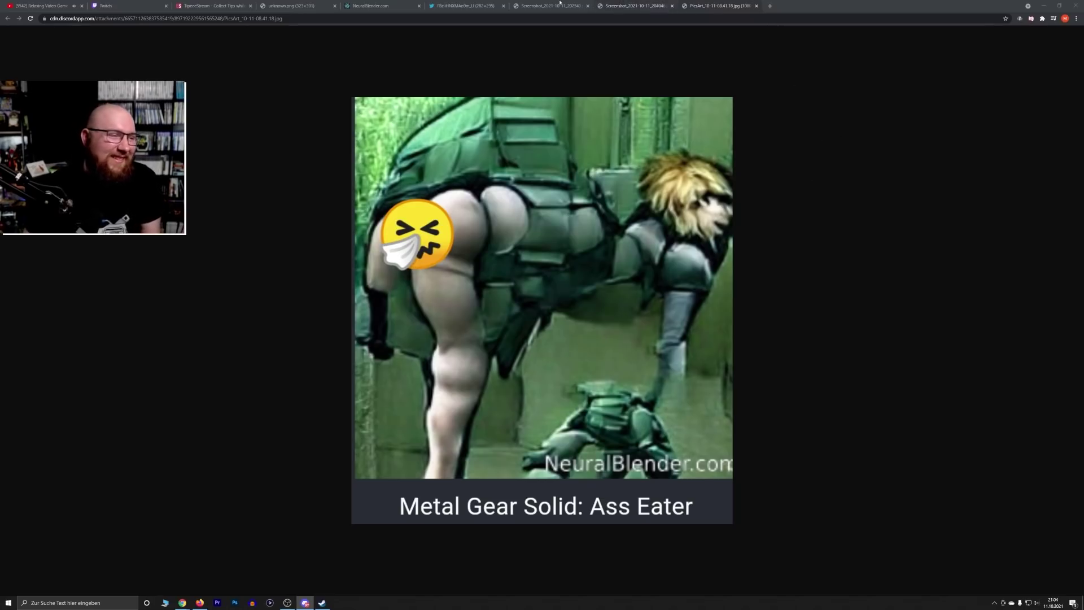
middle_click(540, 5)
middle_click(540, 5)
Close the Animal Crossing meets DOOM Eternal tab, review the in-progress artwork, then go to Create Art
click(372, 6)
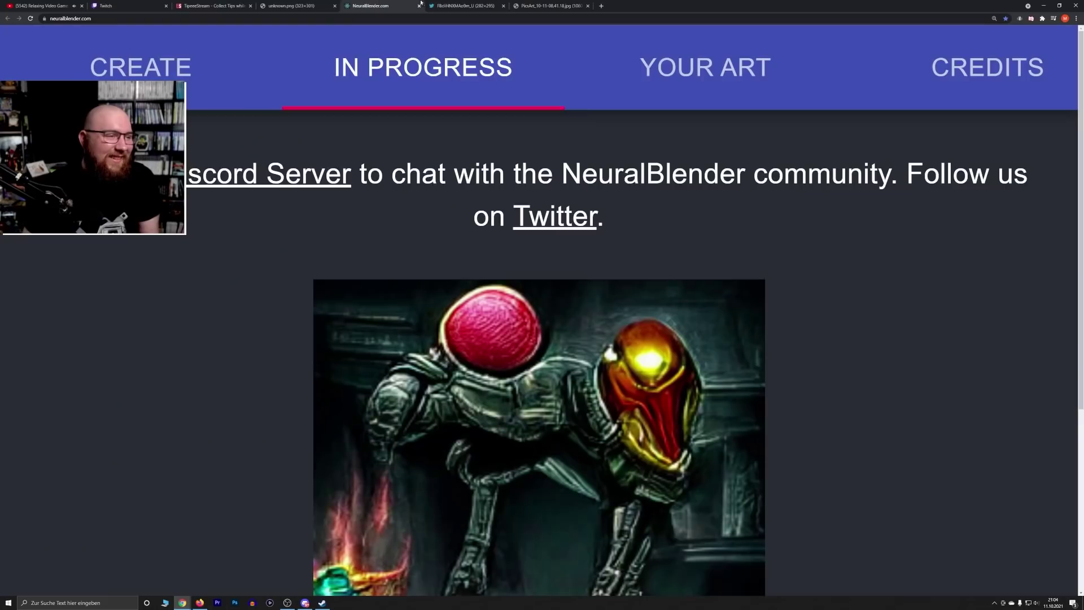
middle_click(449, 4)
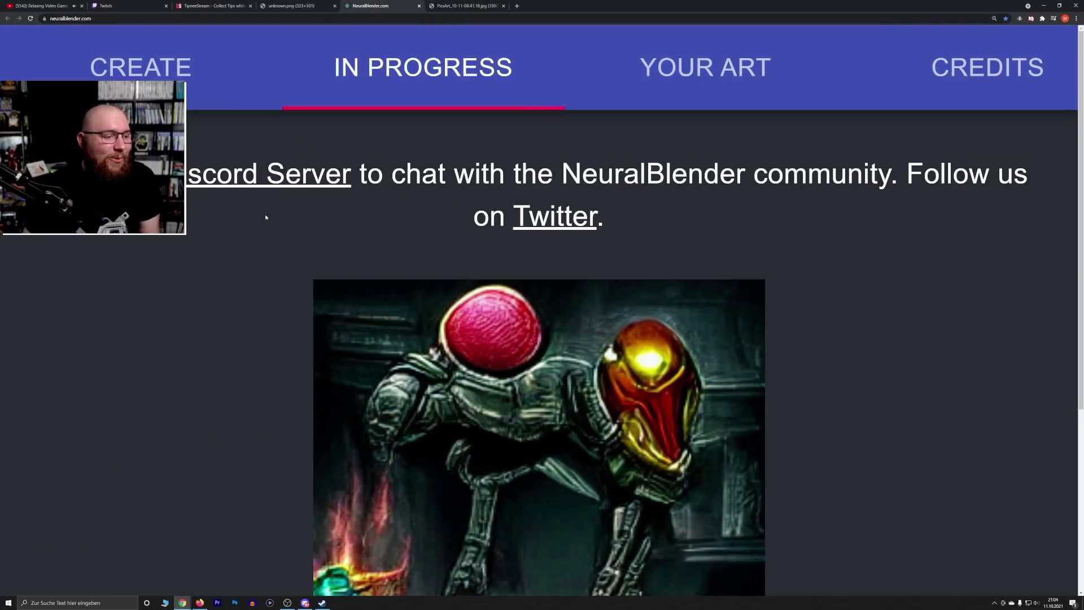
scroll(266, 217, down, 3)
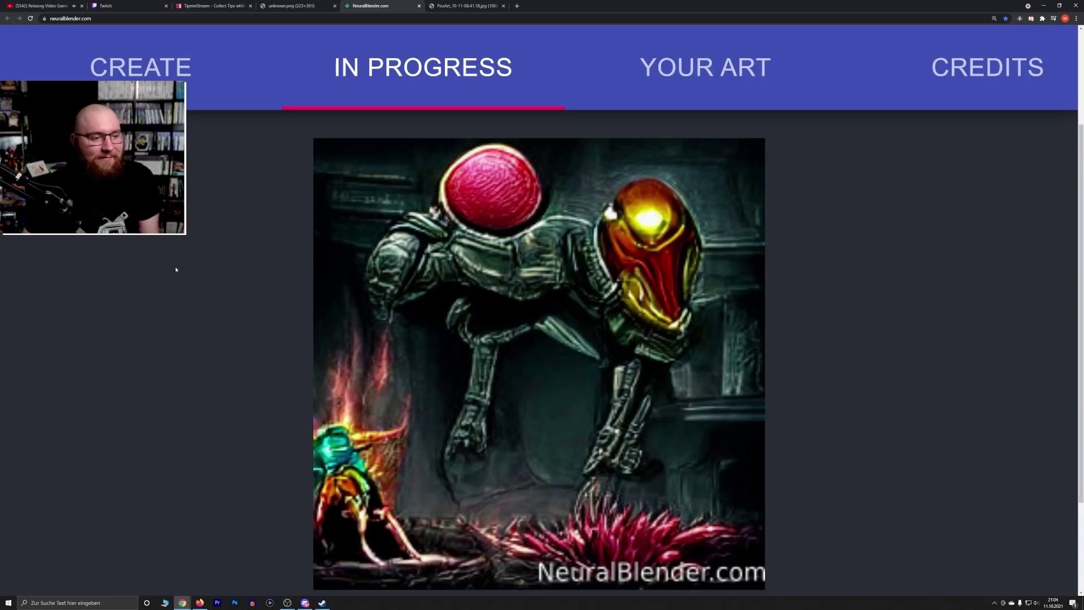
scroll(176, 269, down, 2)
scroll(176, 269, up, 2)
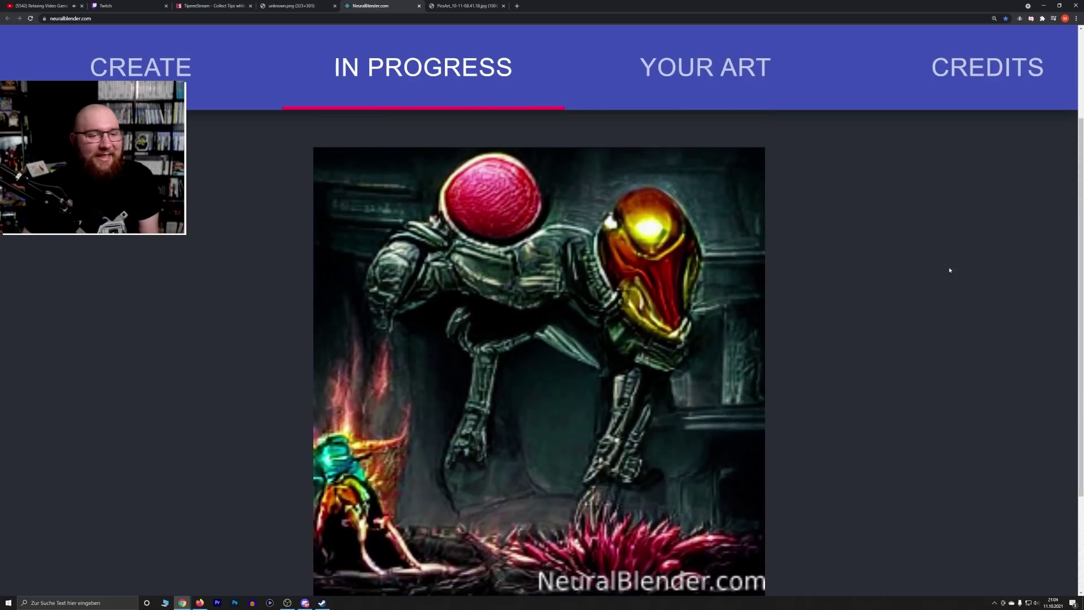
drag(1082, 225, 1081, 234)
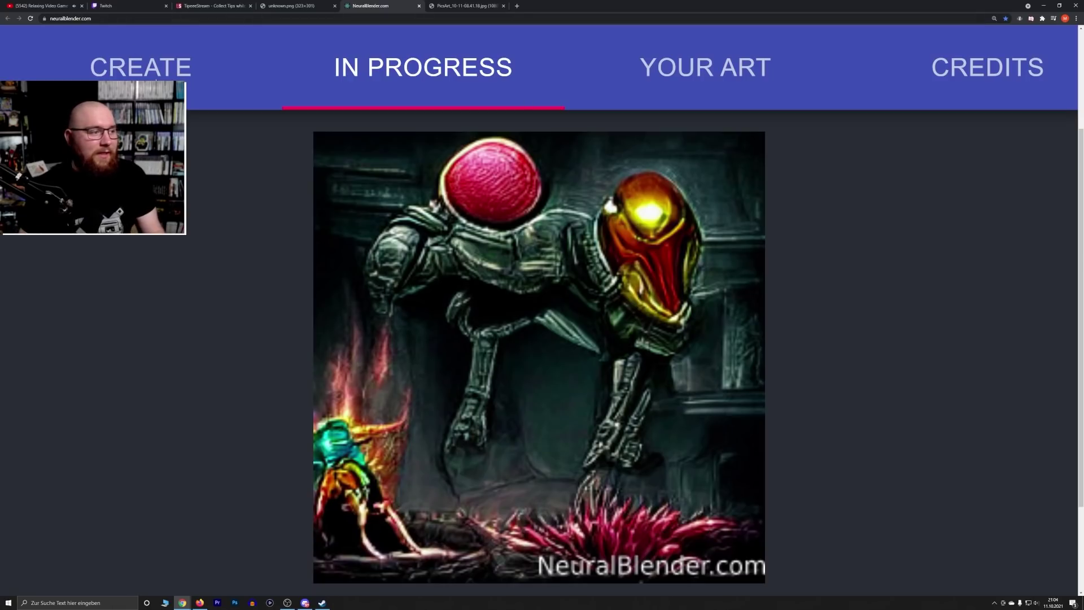
click(156, 81)
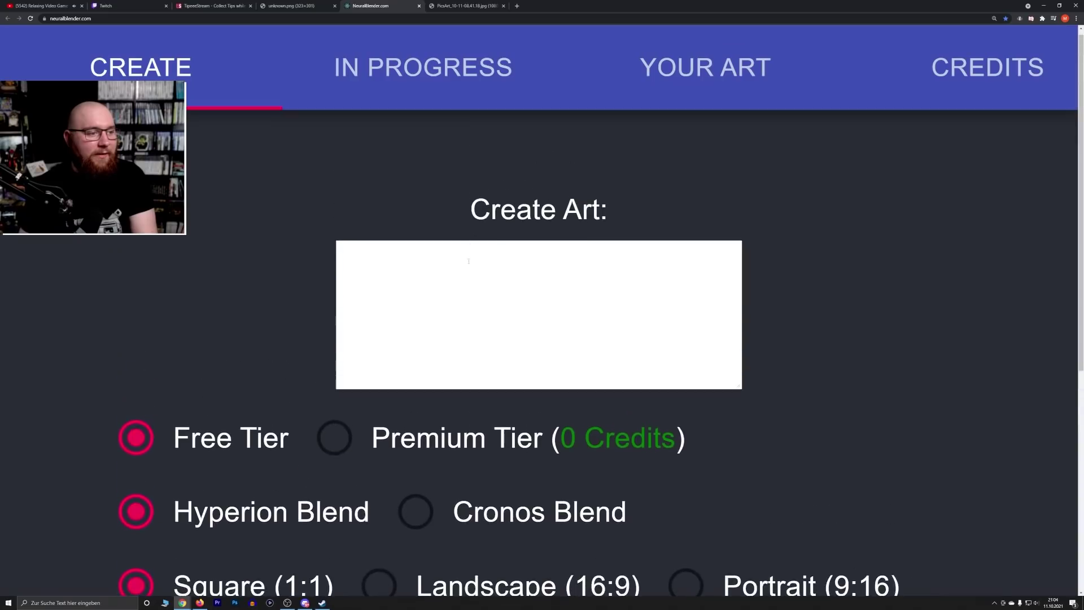
Submit 'Scary Teletubbies' with Free Tier, Hyperion Blend, Square 256x256 and 200 iterations
text(Scary)
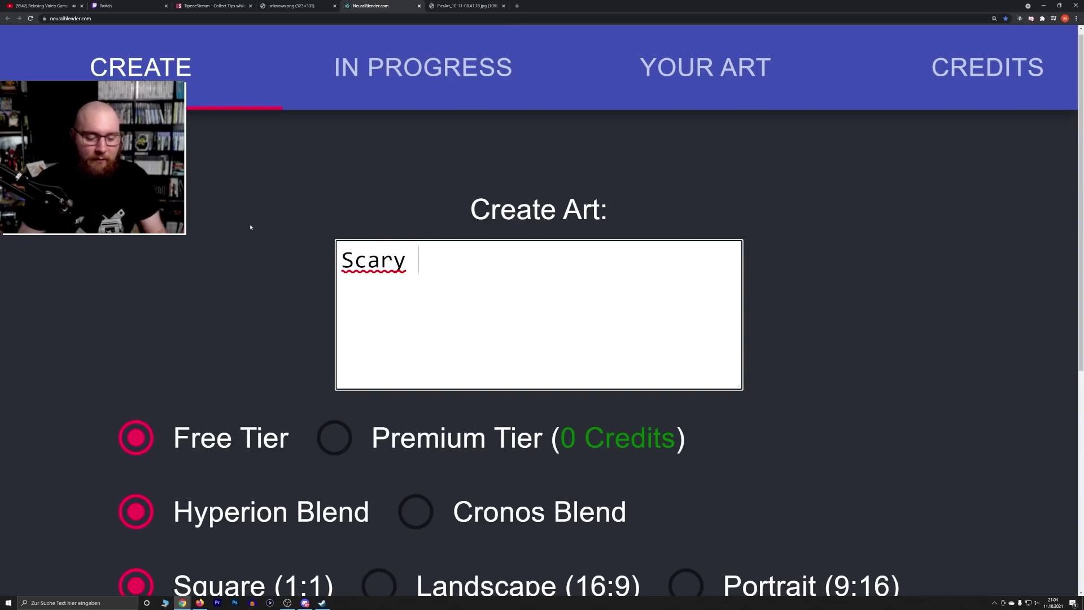
text(Telet)
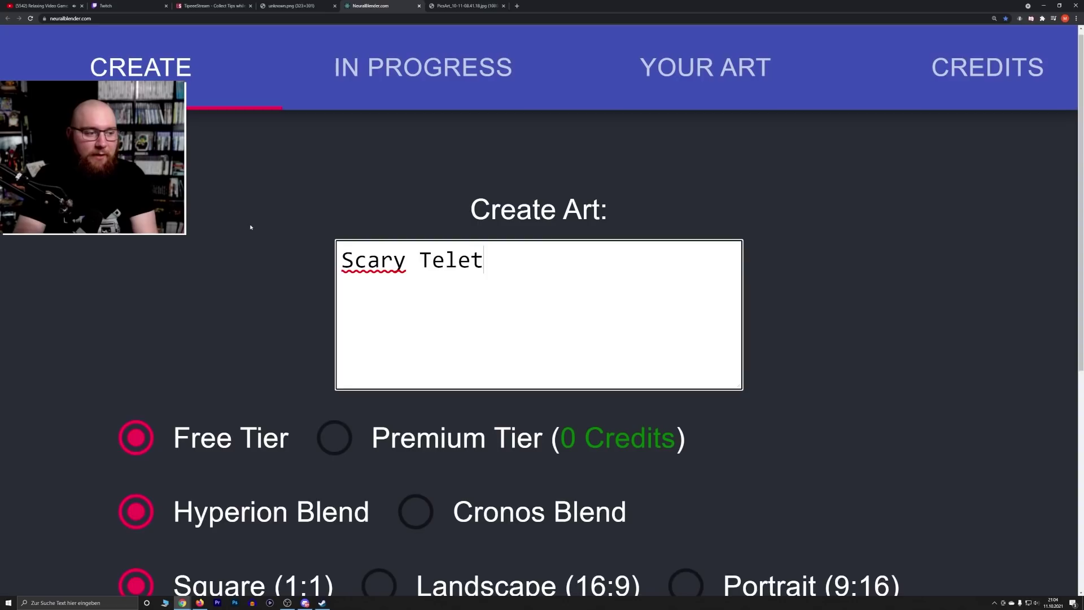
text(ubbies)
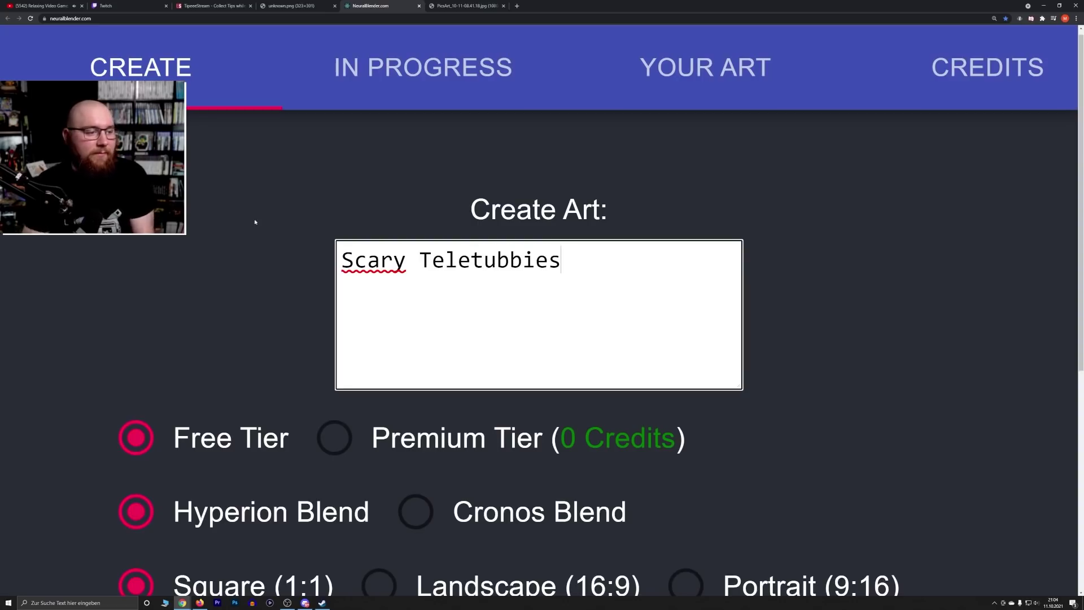
scroll(252, 226, down, 5)
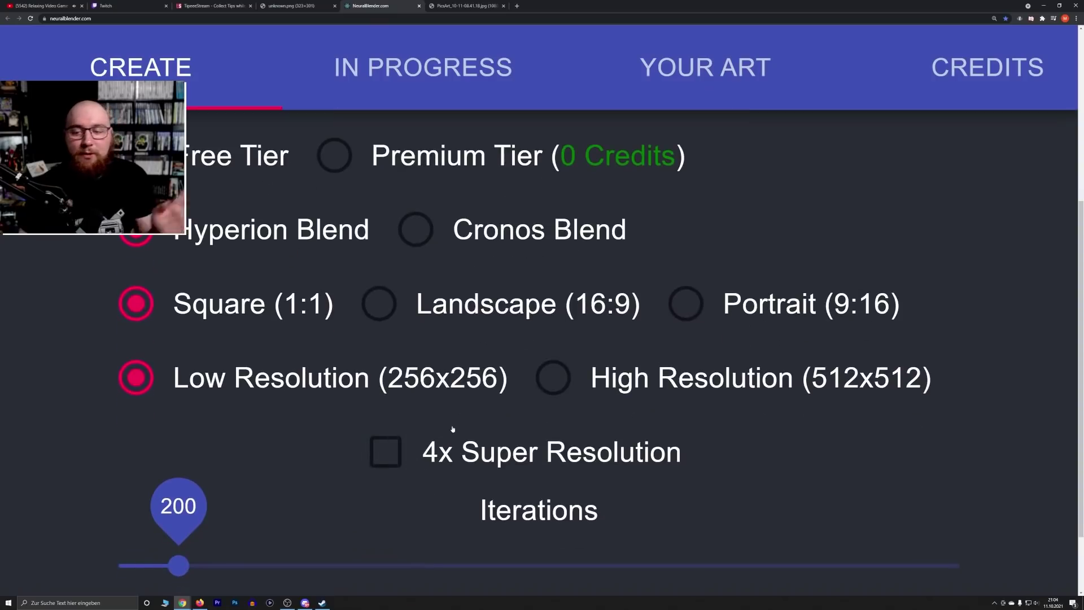
scroll(453, 429, down, 1)
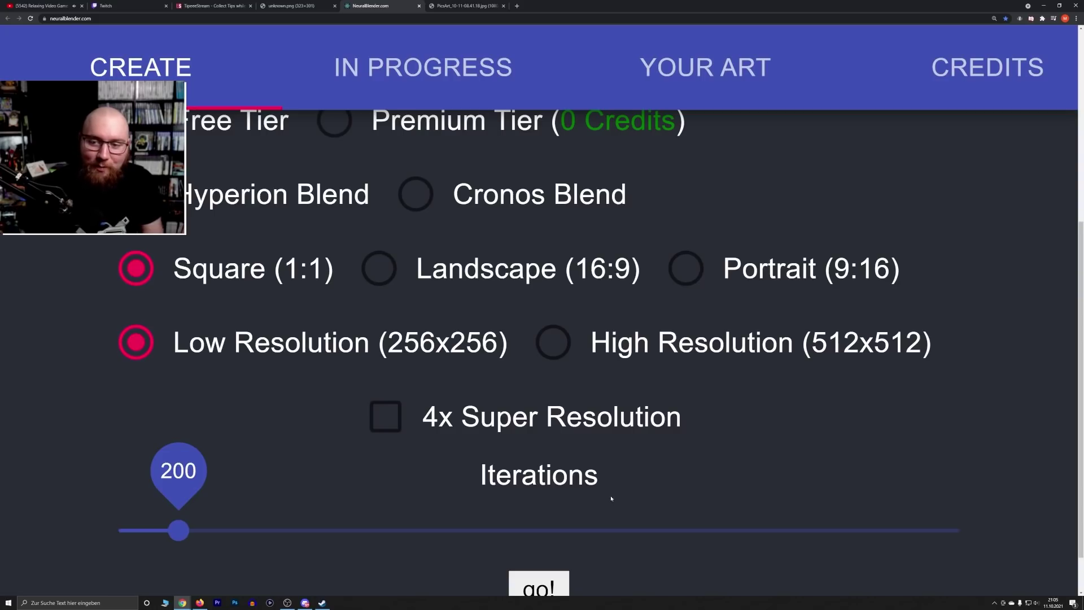
click(519, 585)
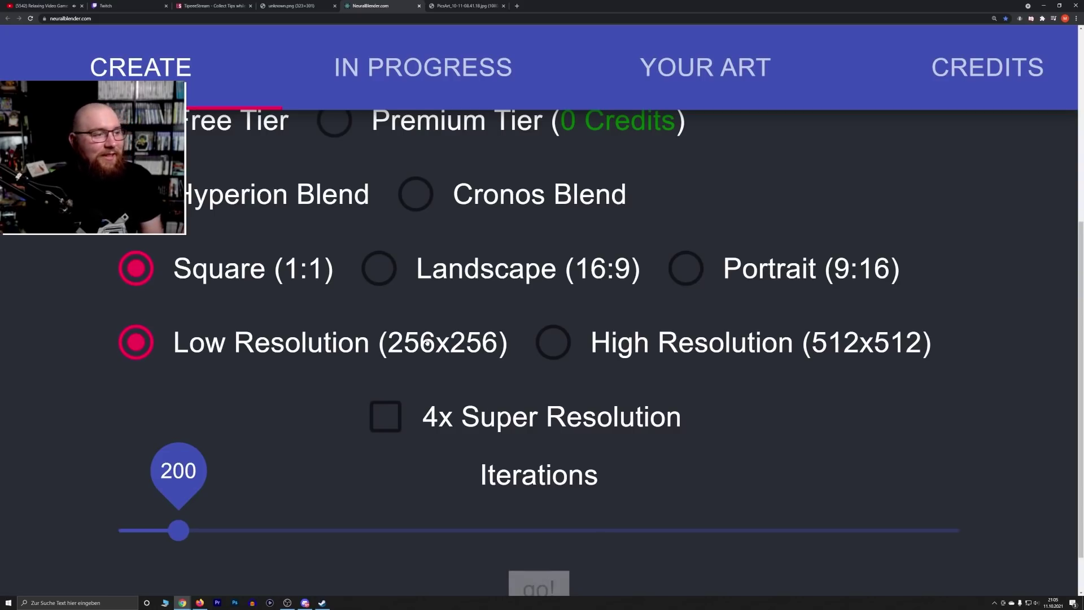
Return to the Metal Gear Solid image, then open the Star Wars and Resident Evil 2 mashups
click(484, 3)
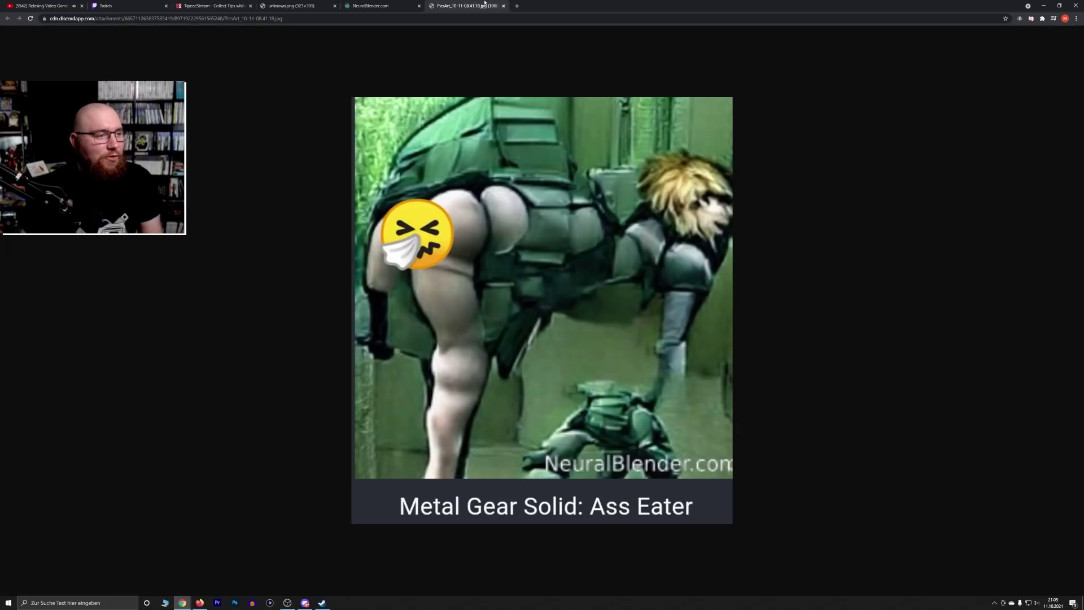
click(304, 602)
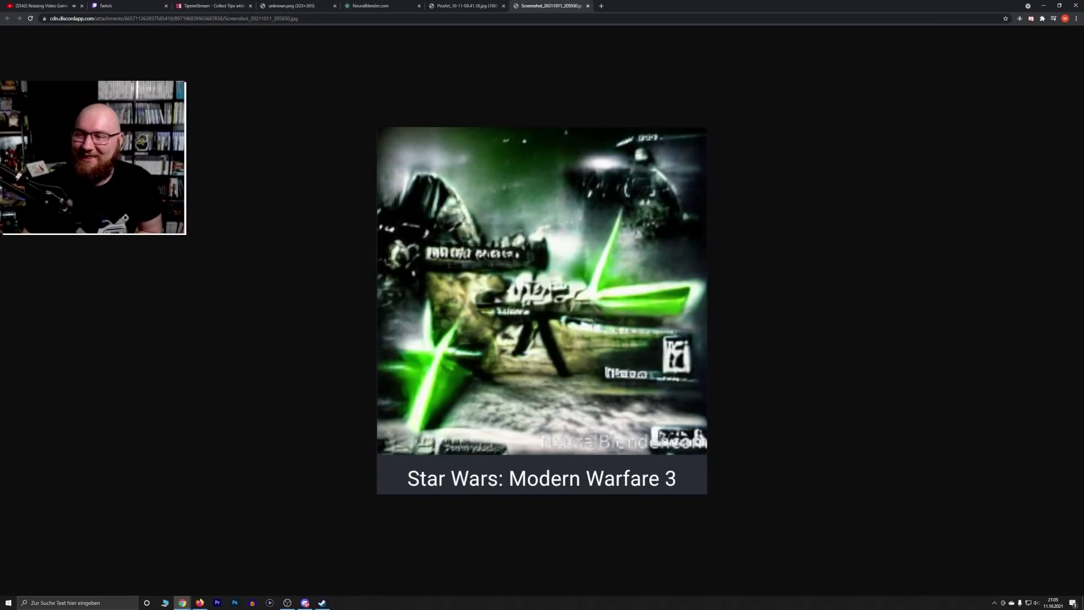
key(alt+Tab)
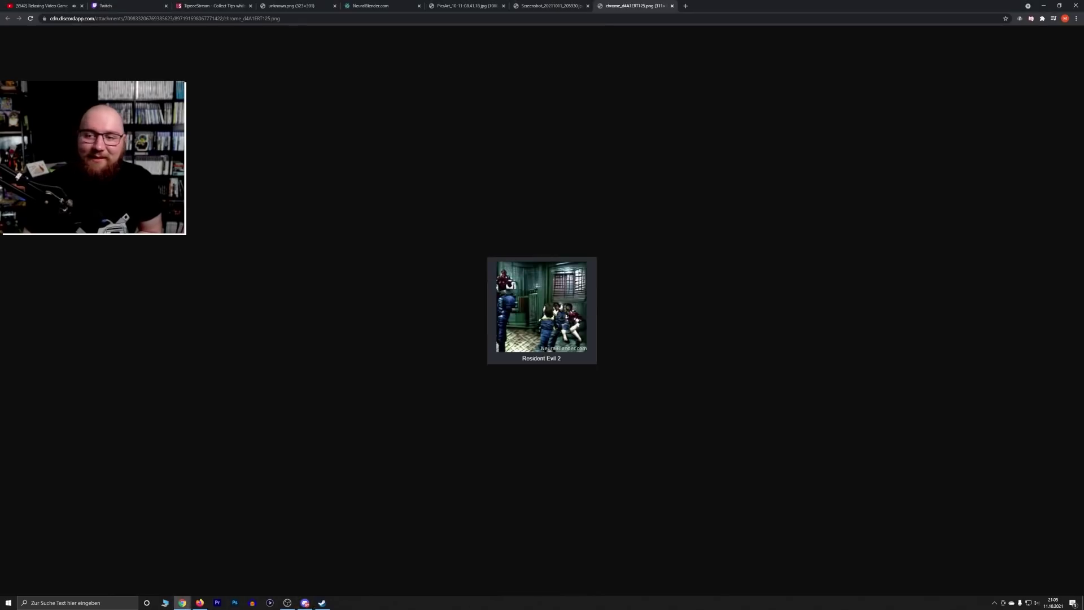
Zoom in on the Resident Evil 2 mashup, then open the next submitted image from Discord
ctrl+scroll(677, 330, up, 8)
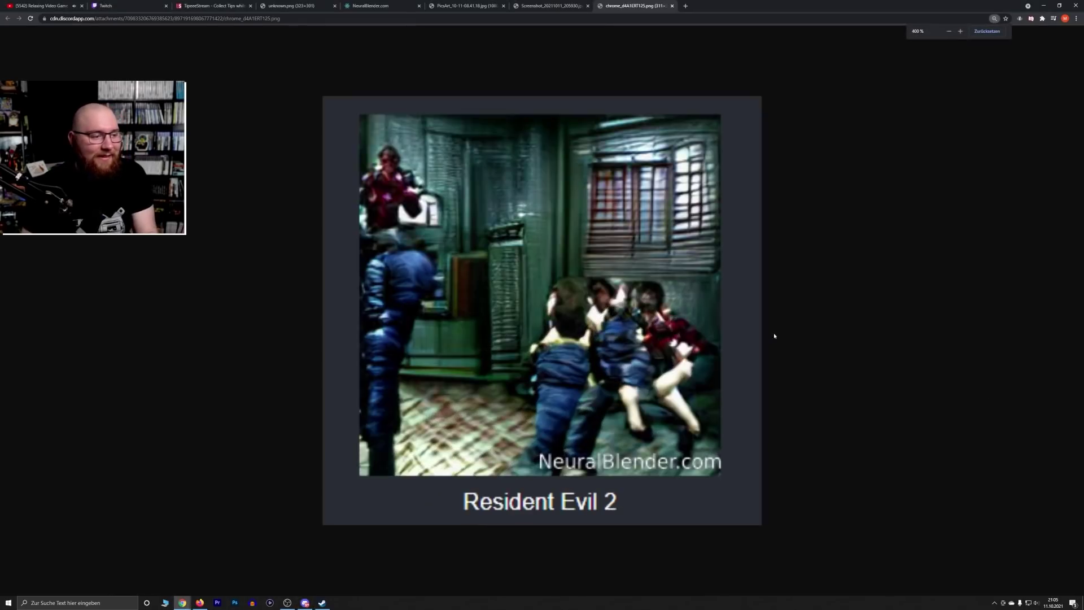
ctrl+scroll(801, 335, down, 1)
ctrl+scroll(834, 336, up, 1)
ctrl+scroll(835, 336, down, 1)
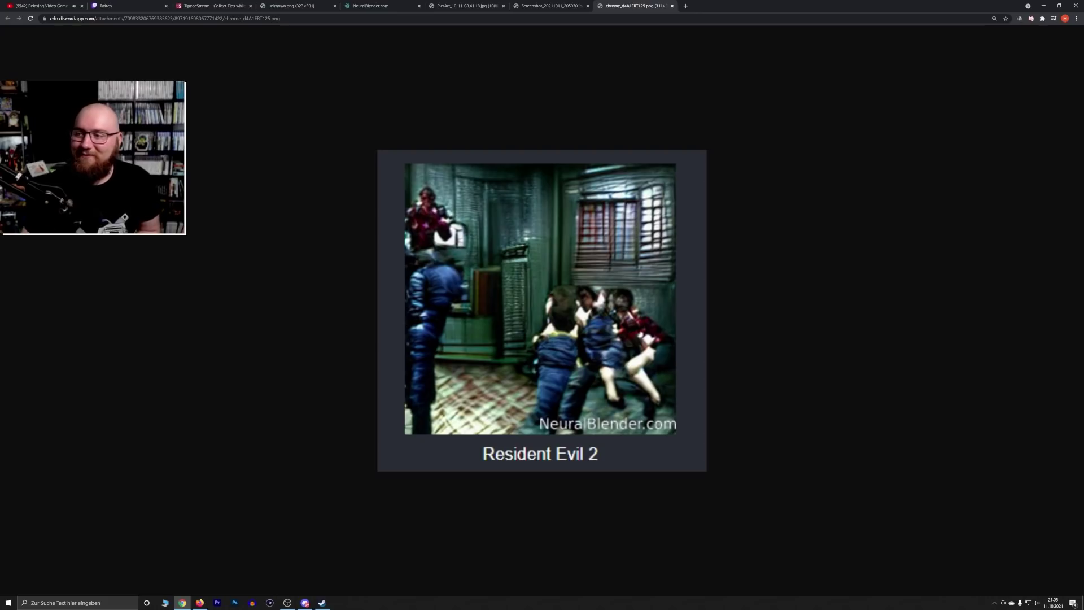
key(alt+Tab)
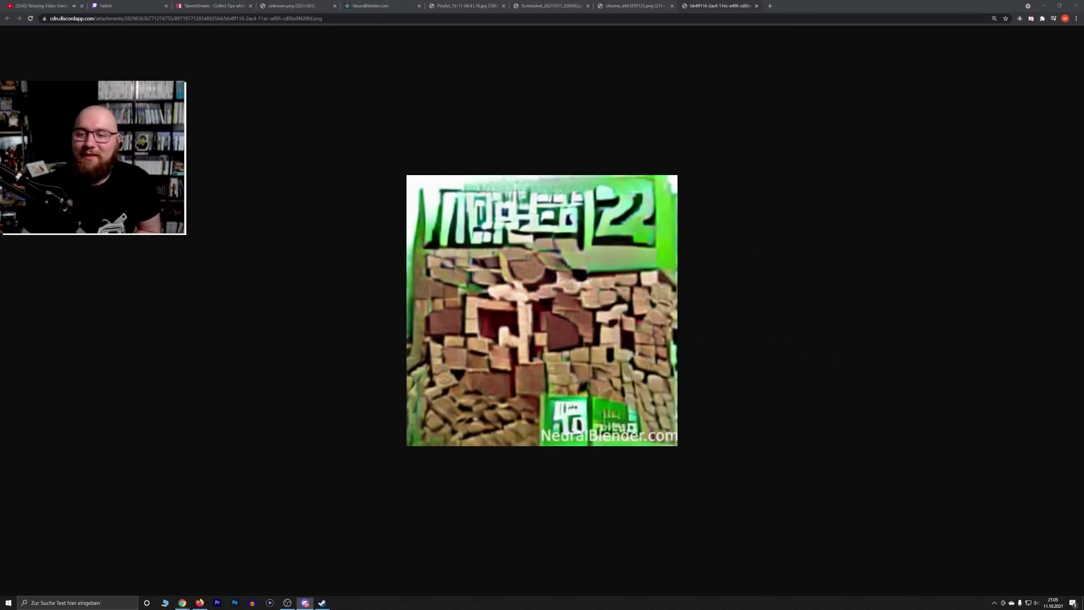
Dock the Ori and Isaac image window as a tab and zoom it to 300%
key(alt+Tab)
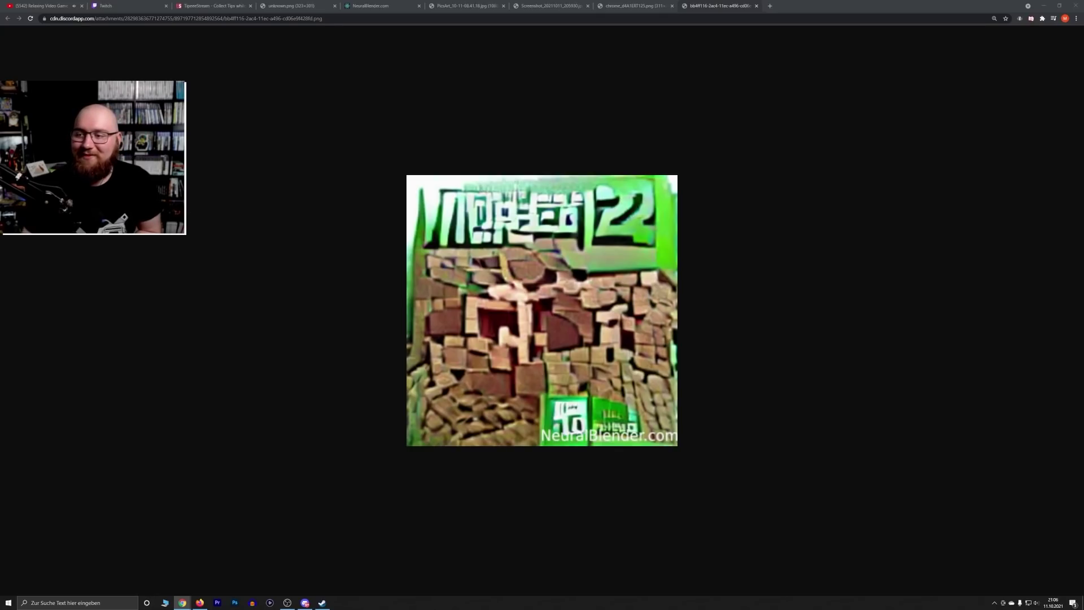
drag(1083, 70, 801, 5)
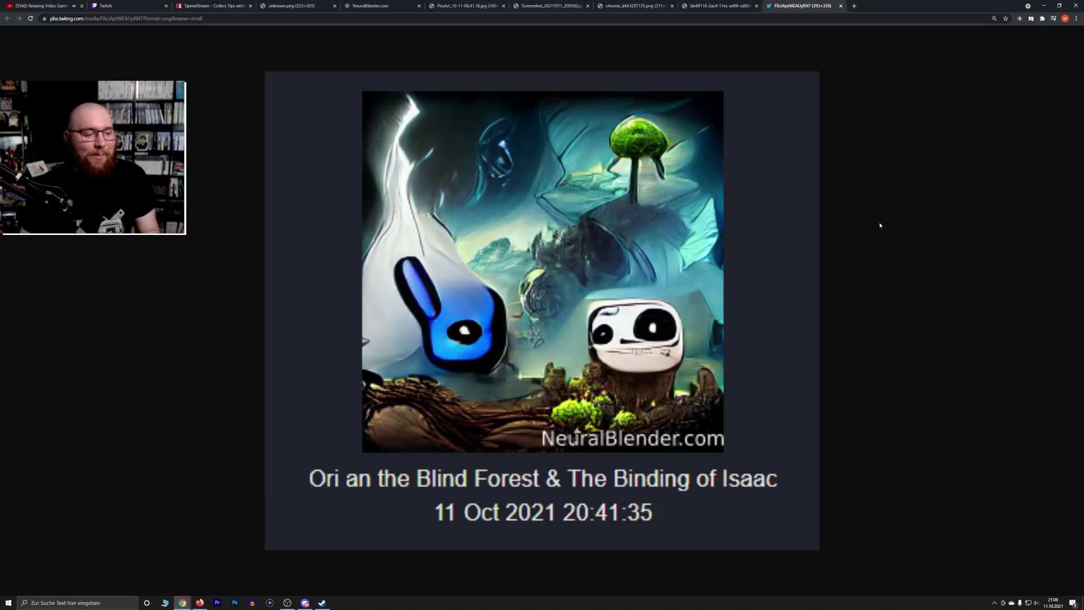
key(ctrl+minus)
key(ctrl+minus)
key(ctrl+minus)
key(ctrl+plus)
key(ctrl+plus)
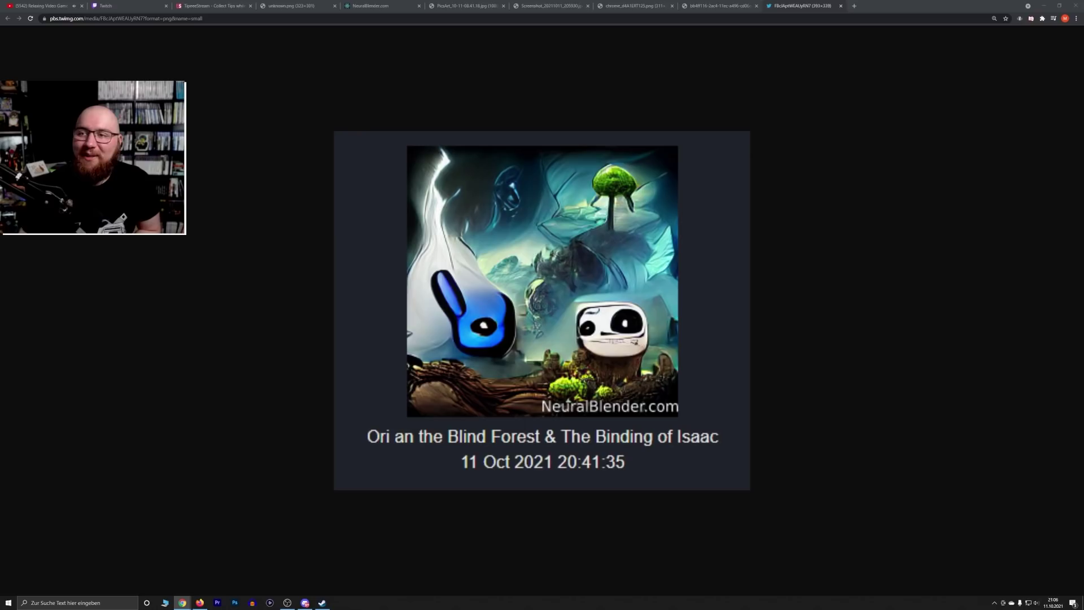
Add Splatoon-style, Need for Speed and Pepsi Man 2 images as tabs, closing five older tabs
drag(1083, 101, 886, 5)
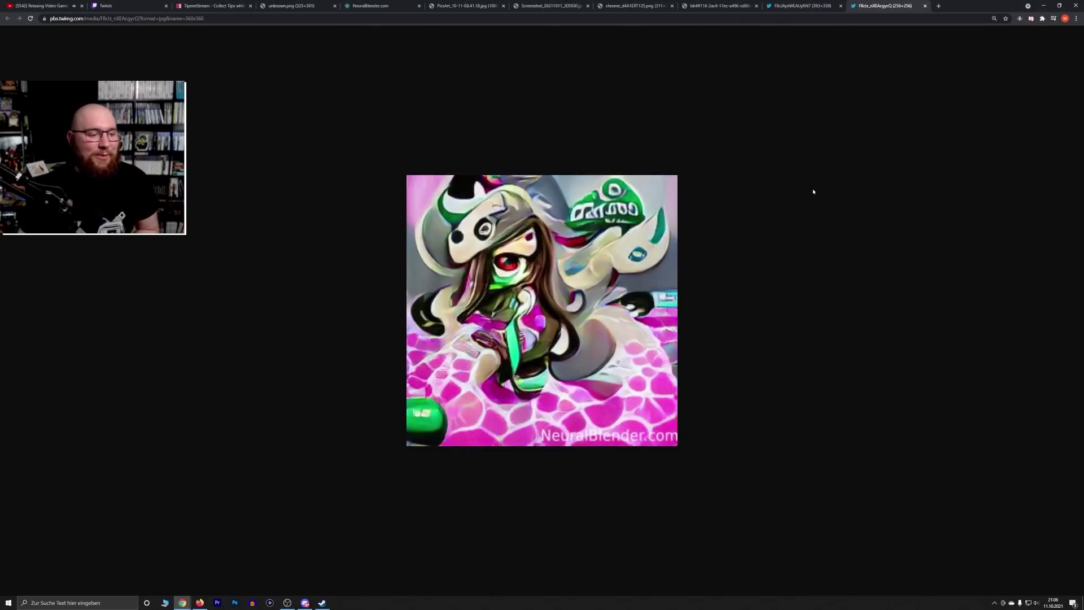
middle_click(806, 5)
middle_click(712, 5)
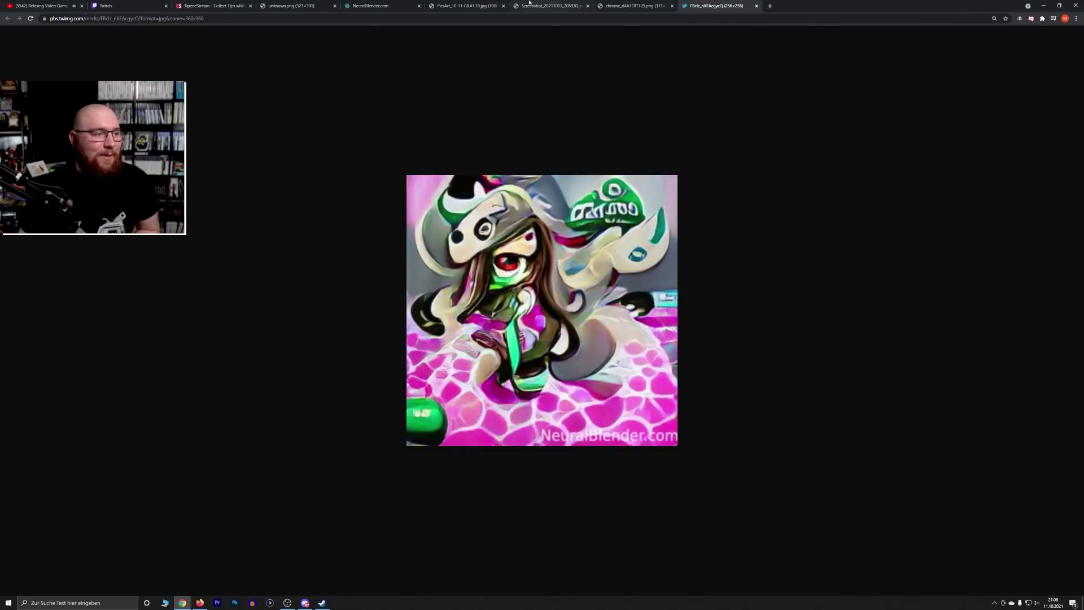
middle_click(468, 5)
middle_click(468, 5)
middle_click(468, 4)
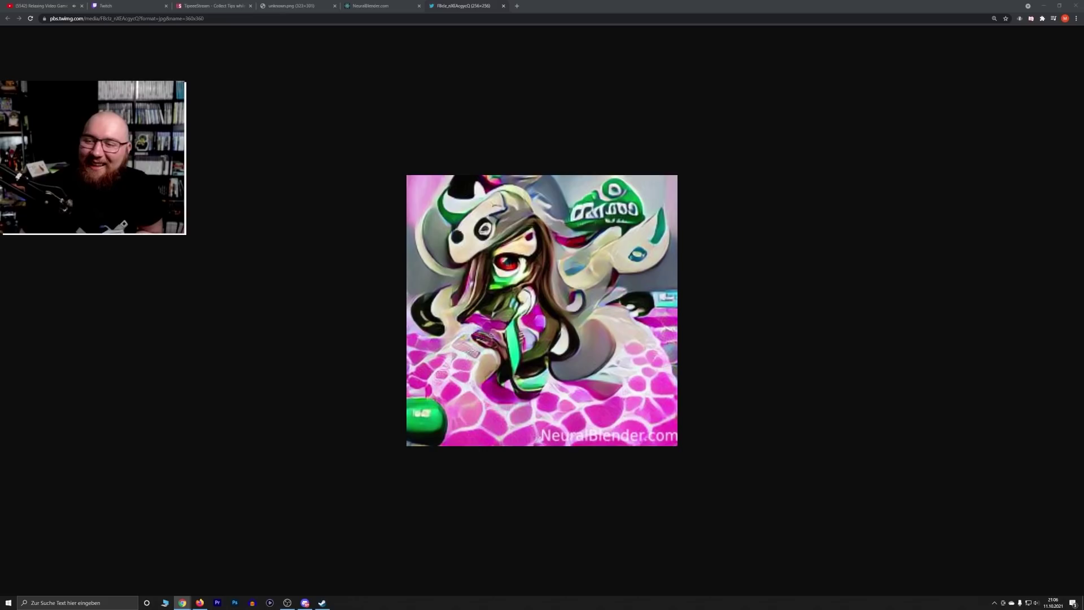
drag(1073, 175, 551, 6)
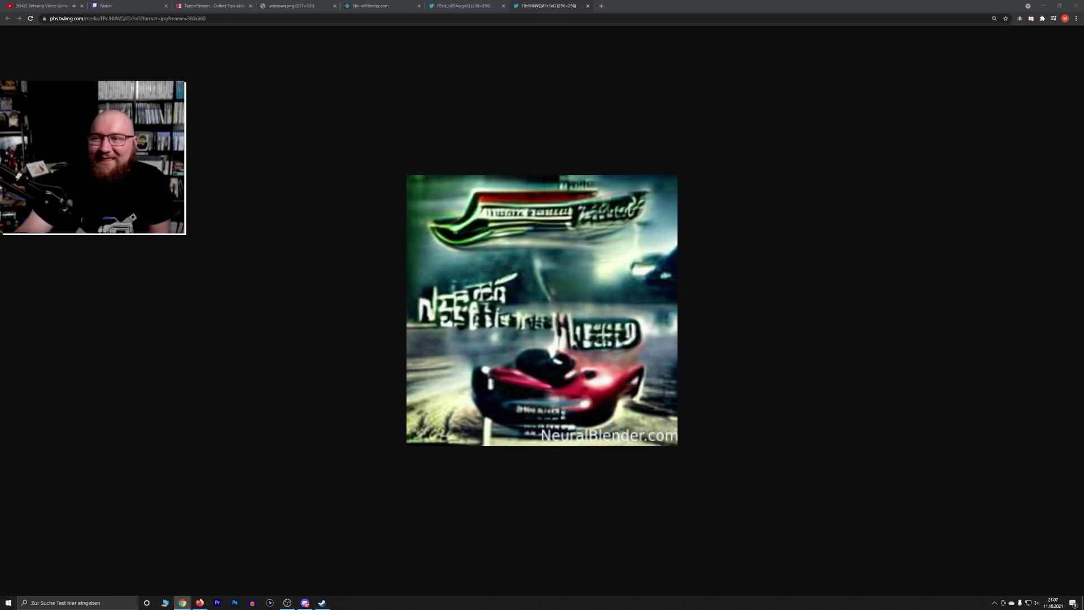
drag(1083, 65, 632, 6)
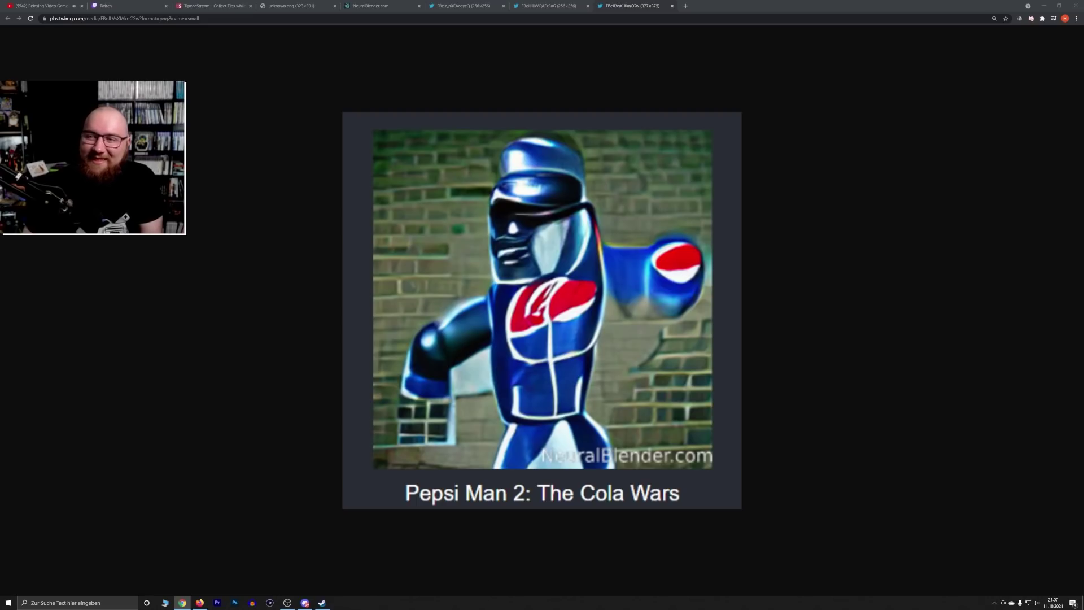
Dock the jungle mashup as a tab, zoom in, and close the Pepsi Man, Need for Speed and Splatoon tabs
drag(1083, 111, 717, 5)
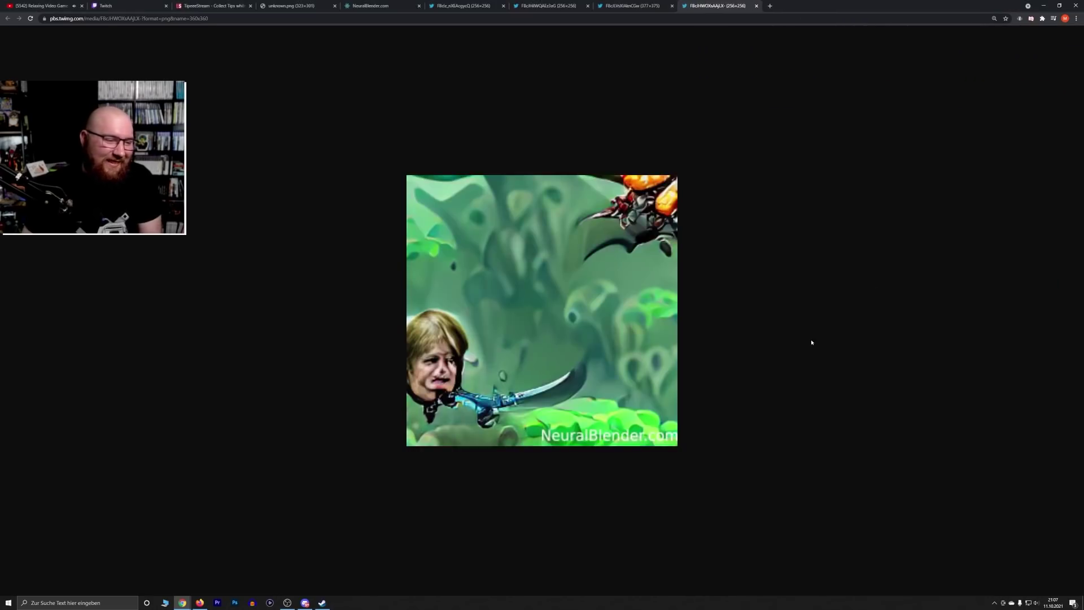
scroll(813, 325, up, 2)
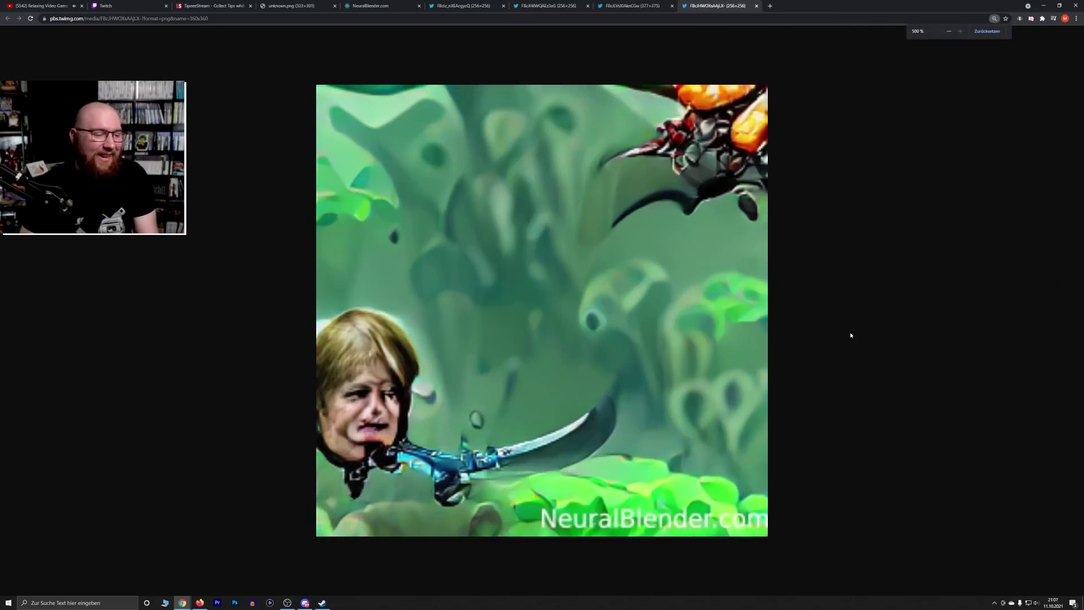
click(672, 5)
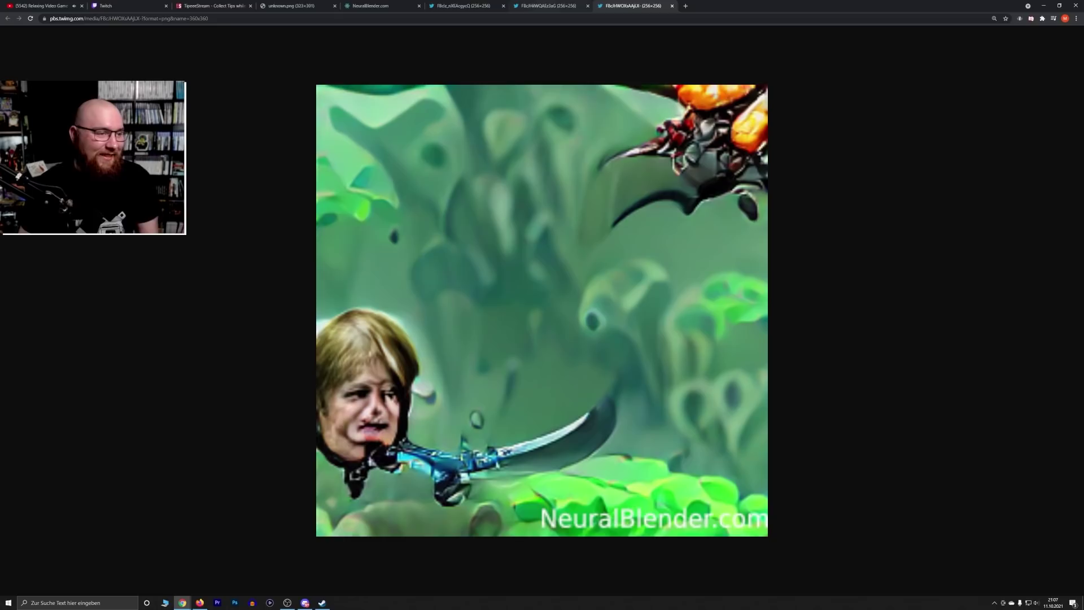
click(587, 6)
click(503, 5)
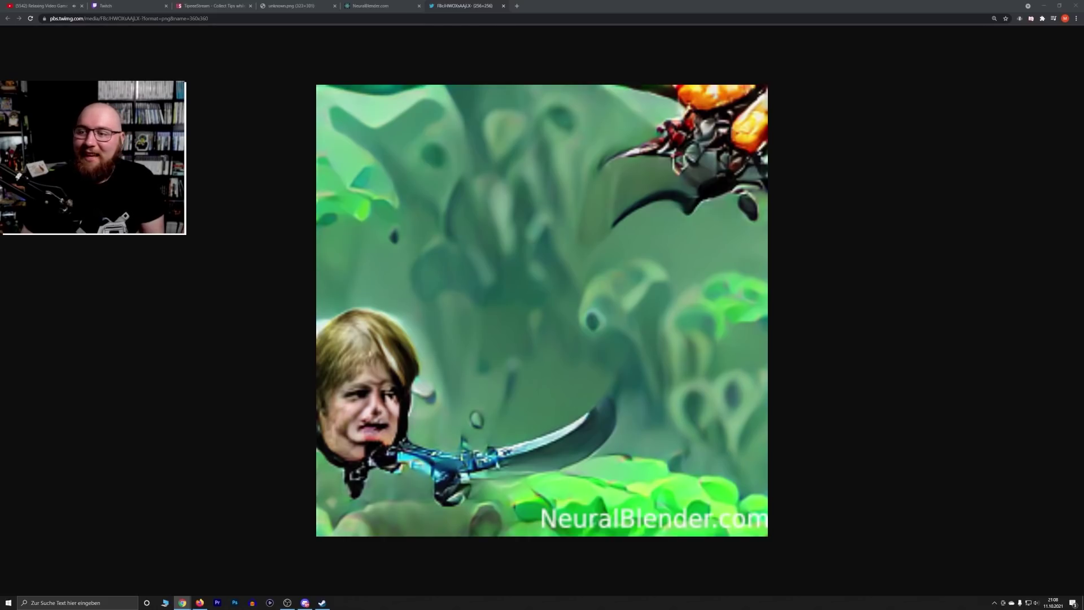
Dock the Donald Trump in Dark Souls image as a new Chrome tab and adjust its zoom
drag(1083, 155, 550, 7)
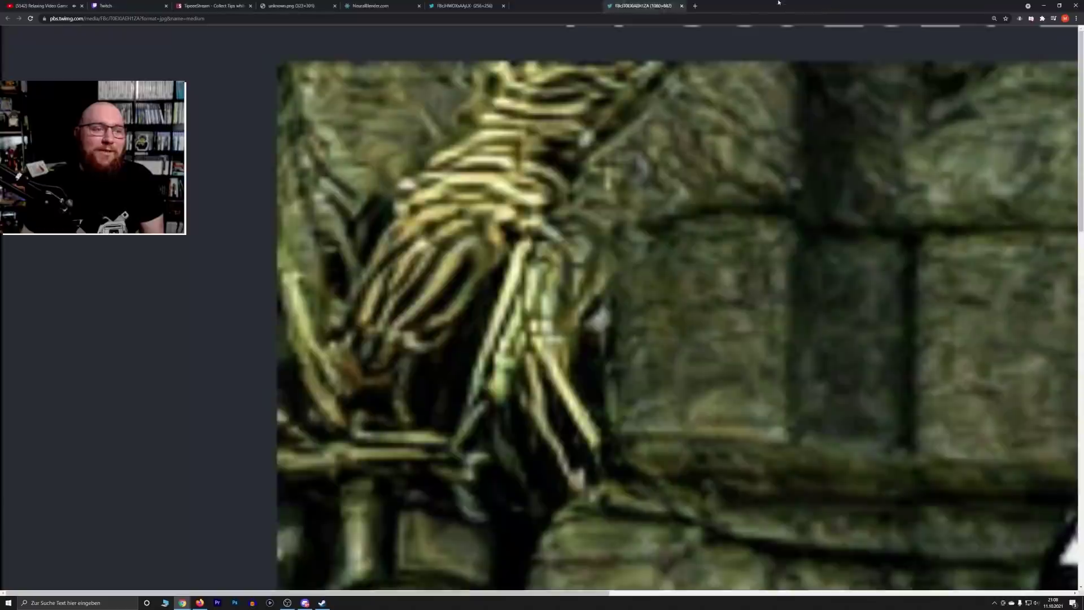
scroll(451, 245, down, 4)
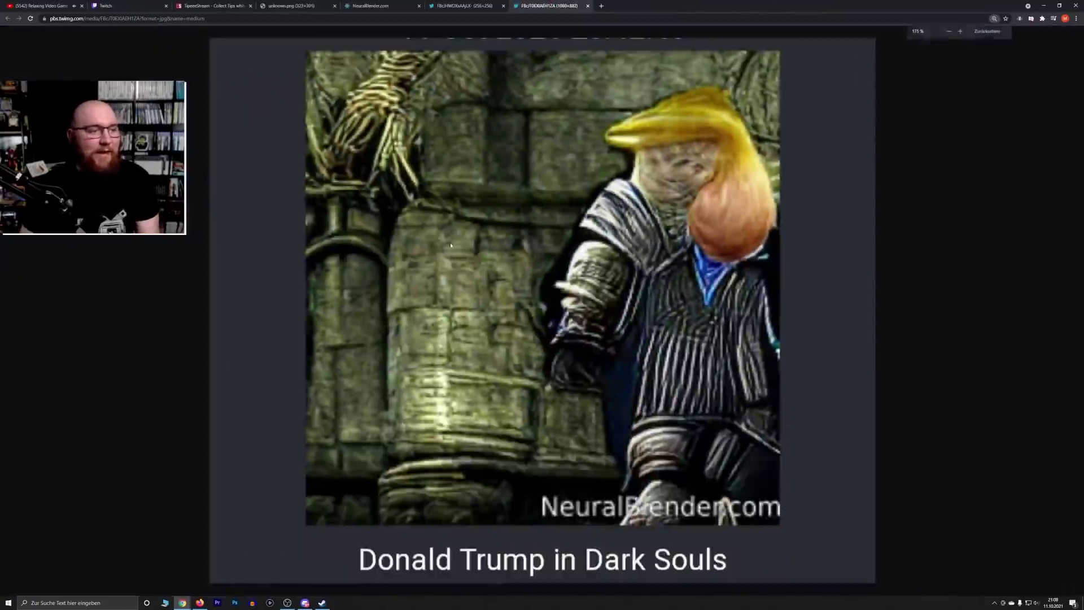
scroll(920, 314, up, 1)
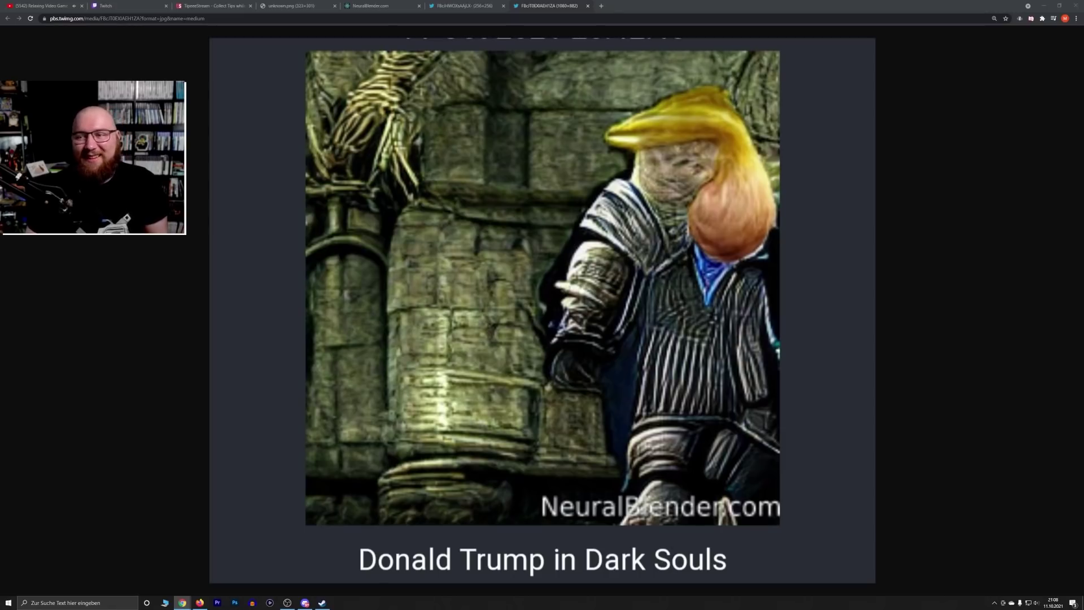
Dock the dogs-on-cobblestones image as another tab, zoomed to 500%
drag(1072, 64, 797, 8)
scroll(796, 265, up, 8)
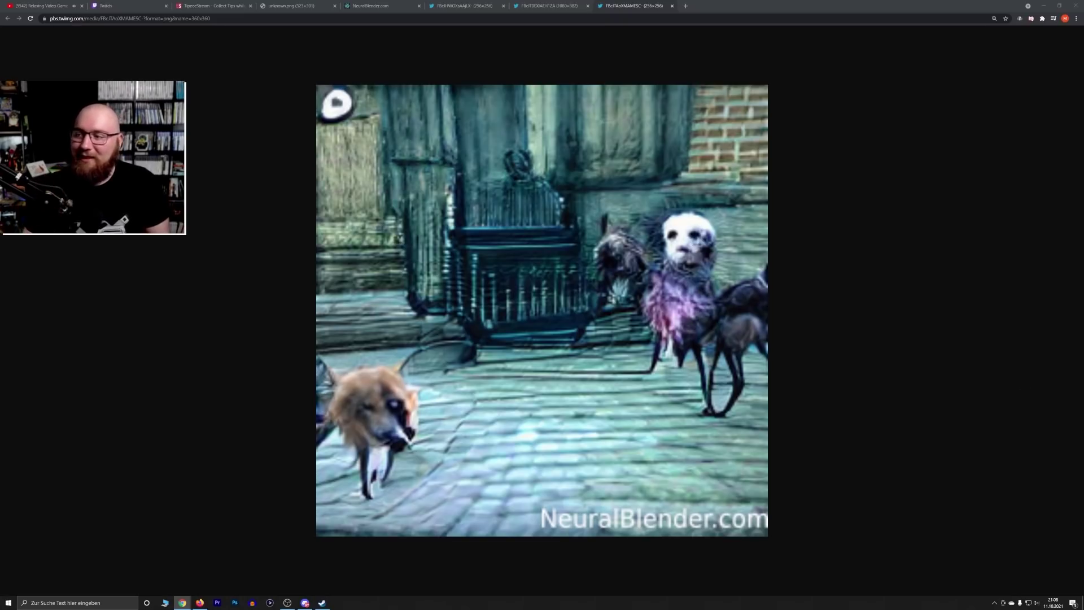
key(alt+Tab)
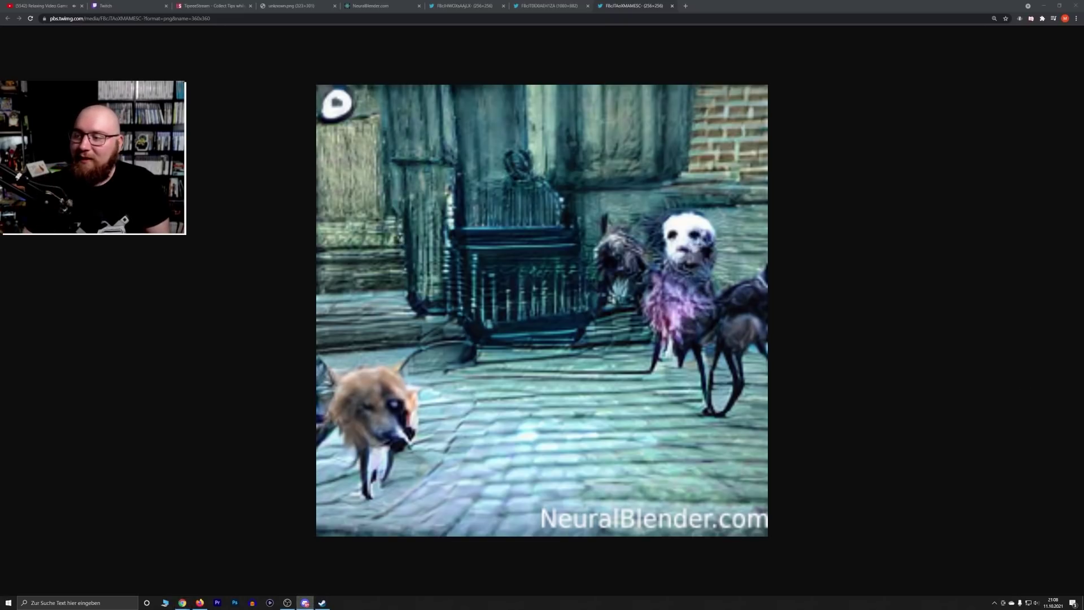
key(alt+Tab)
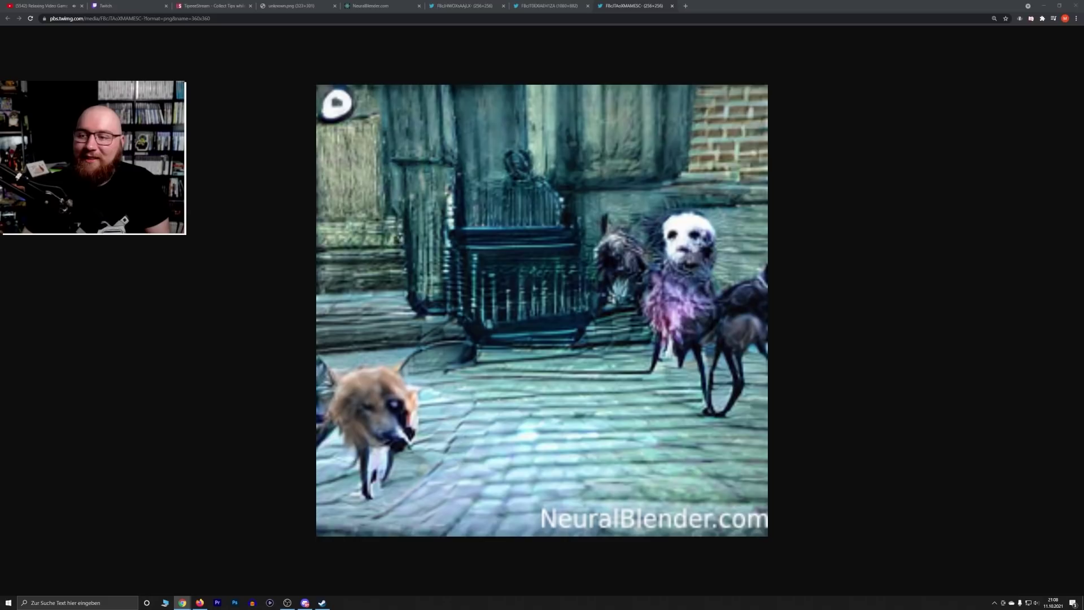
Dock the Conker x The Binding of Isaac image as a tab, then set the hooded-figure image to 400% zoom
drag(1072, 169, 720, 6)
ctrl+scroll(830, 327, up, 2)
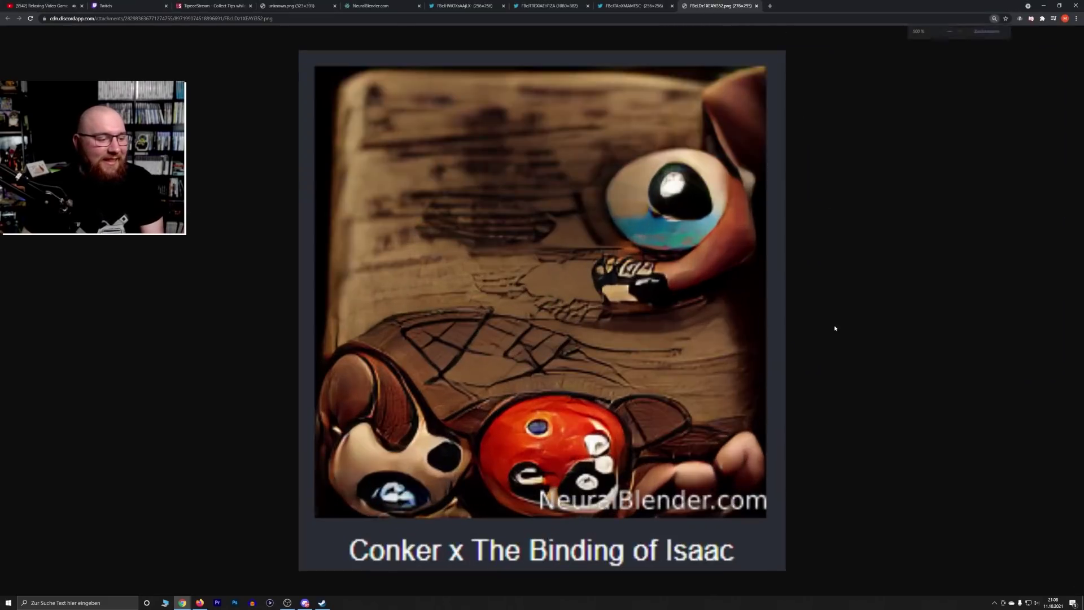
ctrl+scroll(836, 324, down, 1)
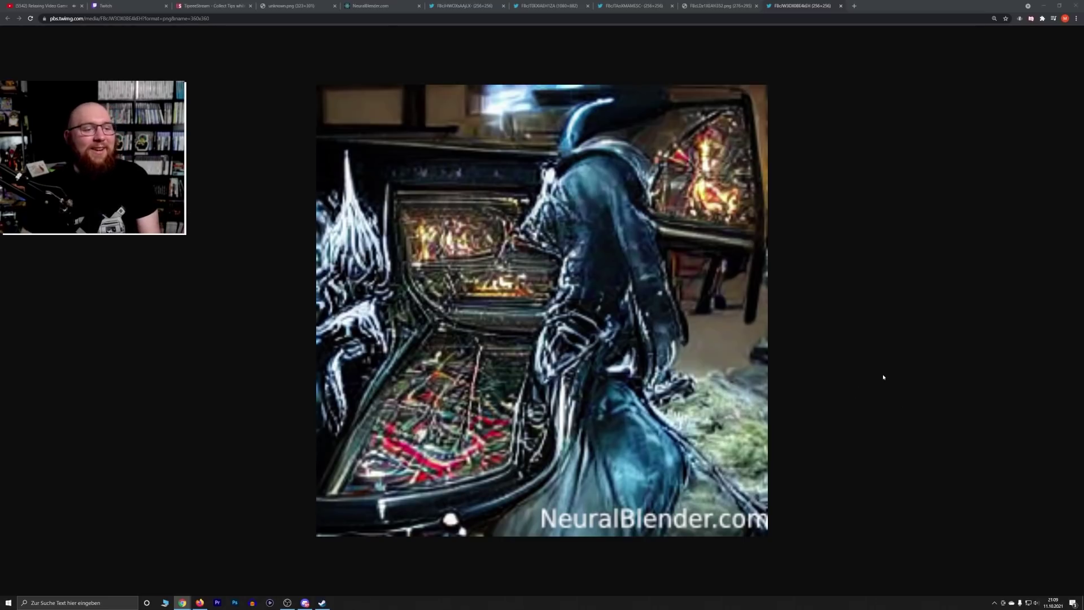
key(ctrl+minus)
key(ctrl+minus)
key(ctrl+plus)
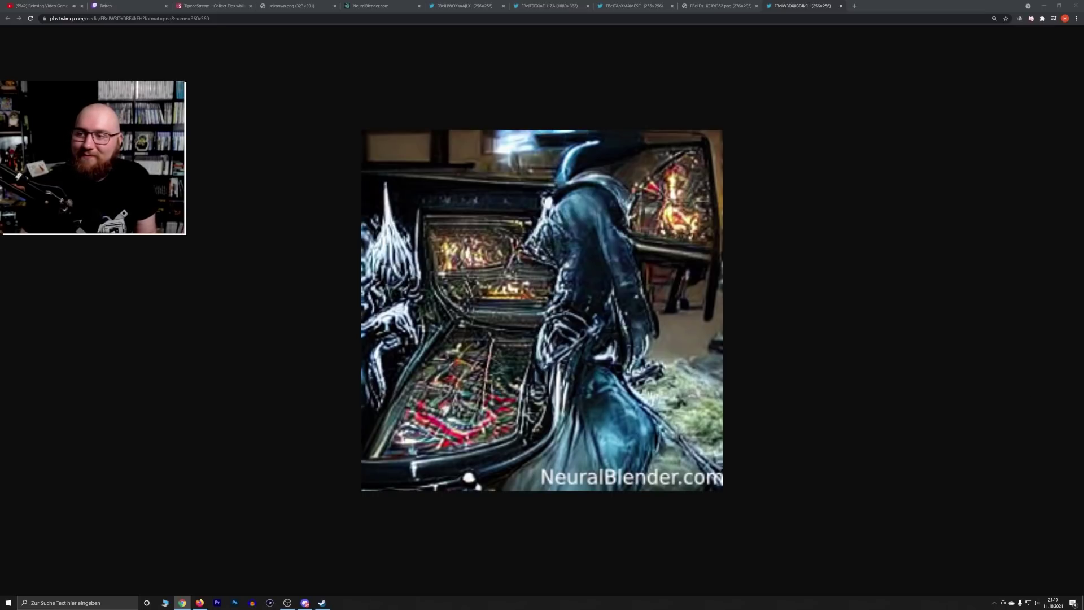
Dock The Lord of the Knuckels: Dark Spongebob and Venom Snake images as new tabs, adjusting zoom
drag(1078, 34, 884, 6)
scroll(897, 268, down, 2)
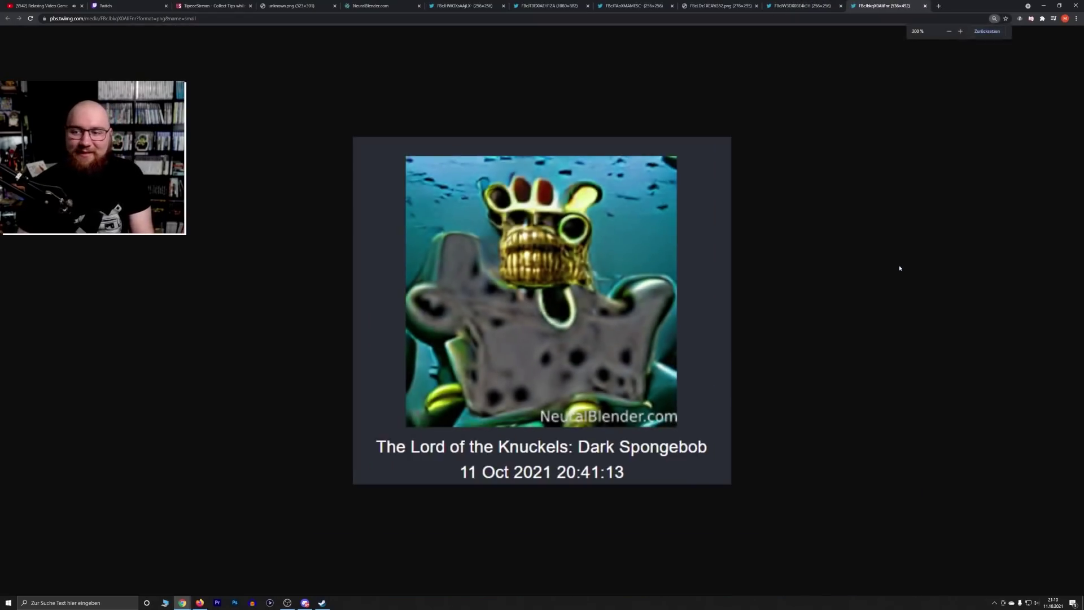
scroll(899, 268, up, 1)
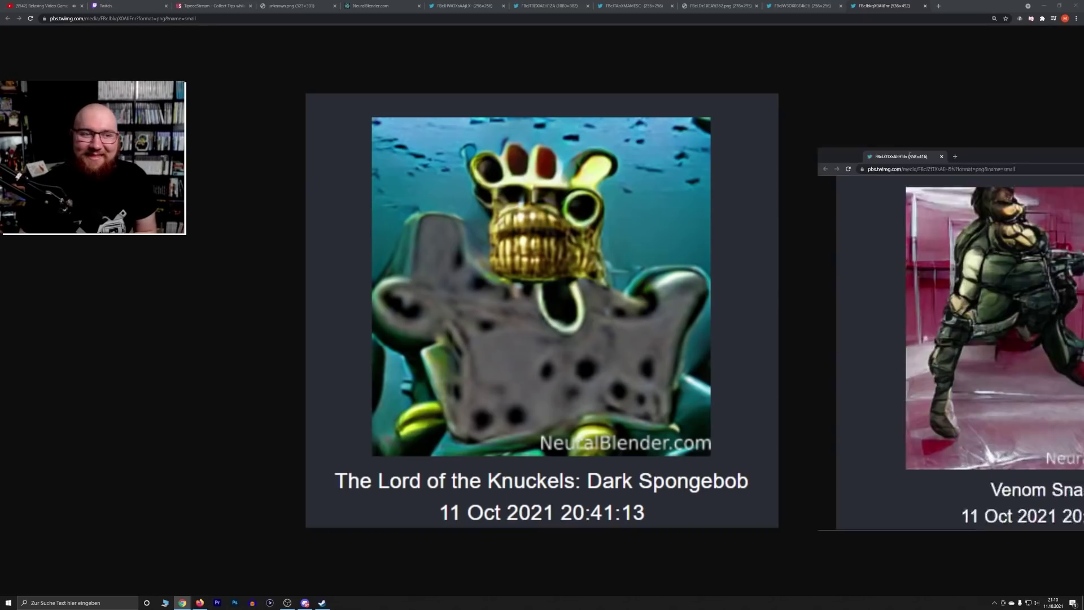
scroll(886, 309, up, 2)
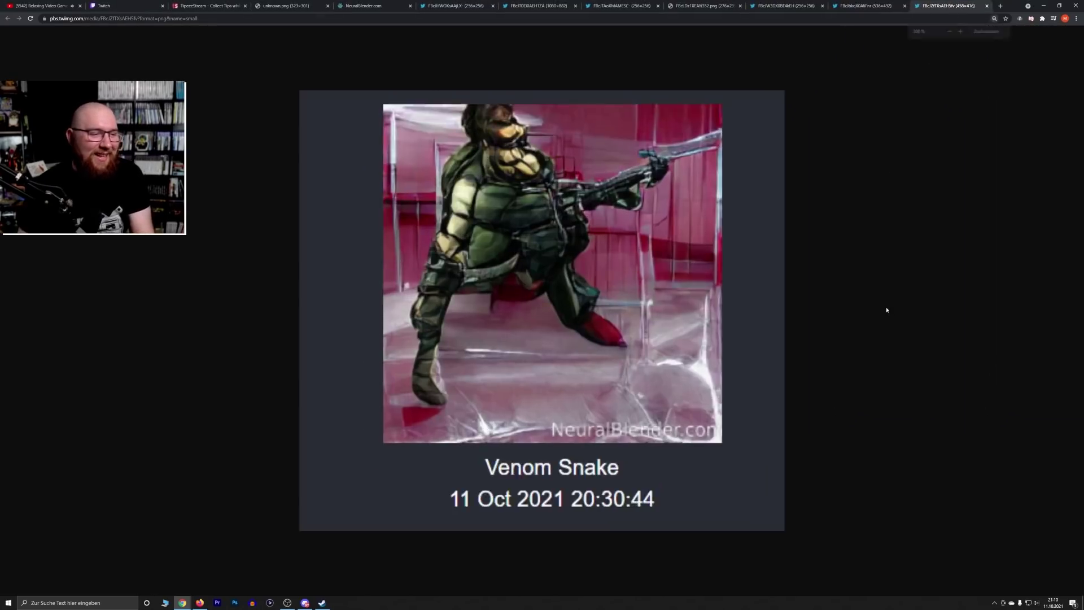
scroll(886, 309, down, 1)
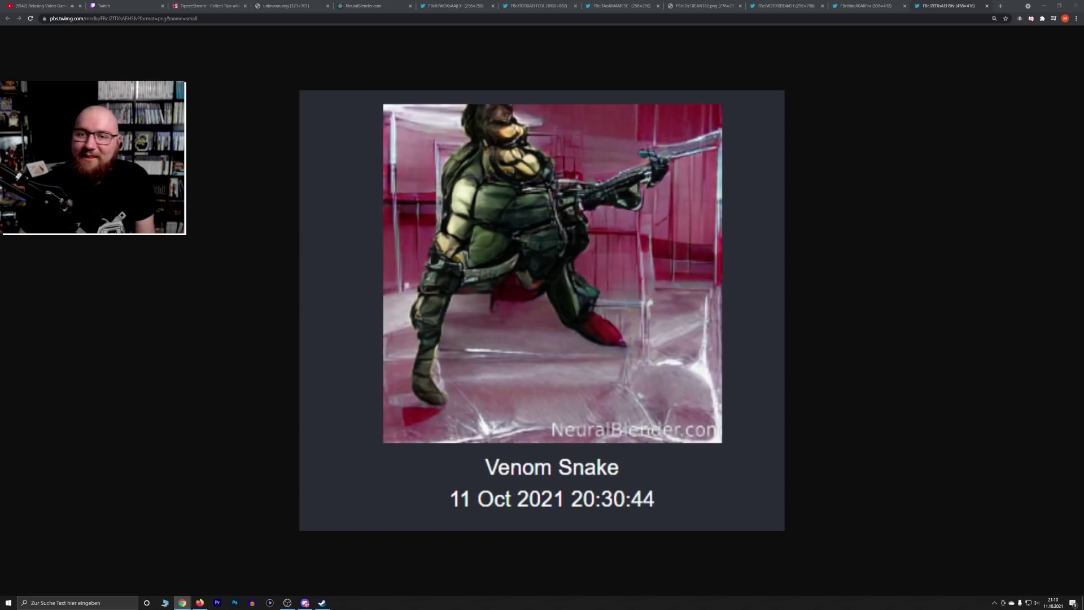
Dock the cyberpunk city and Kirby x Bloodborne images as new tabs
drag(1078, 108, 954, 6)
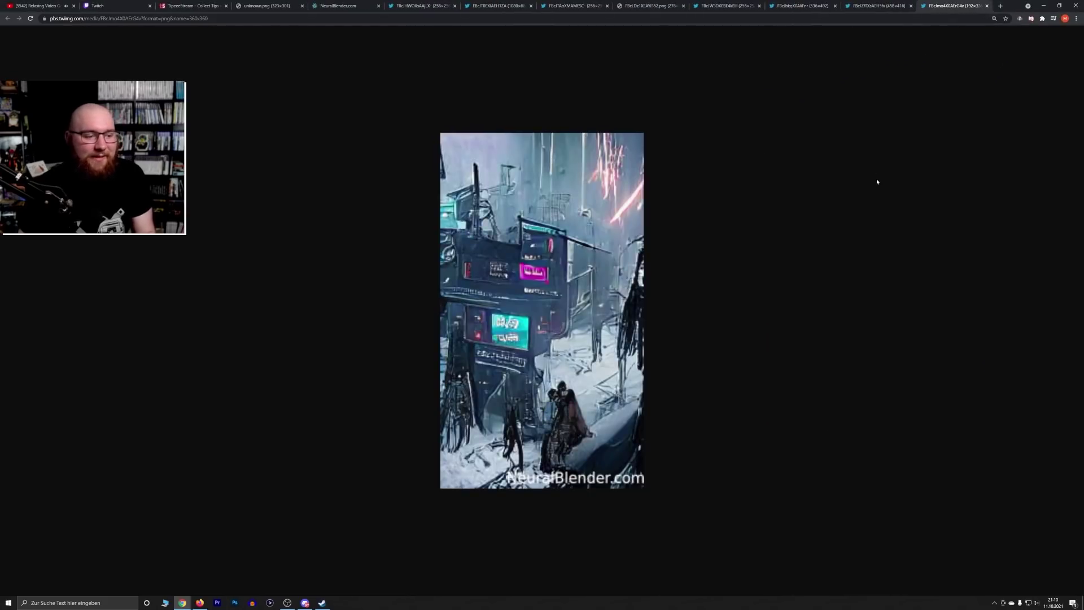
scroll(877, 181, up, 2)
scroll(903, 192, down, 1)
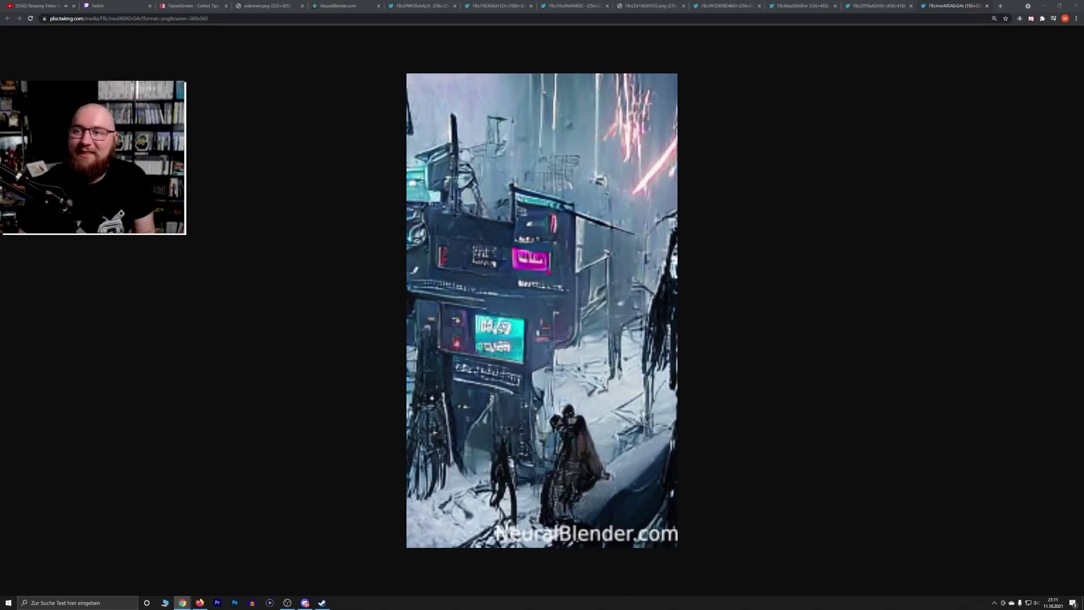
drag(1078, 85, 979, 11)
scroll(825, 192, down, 4)
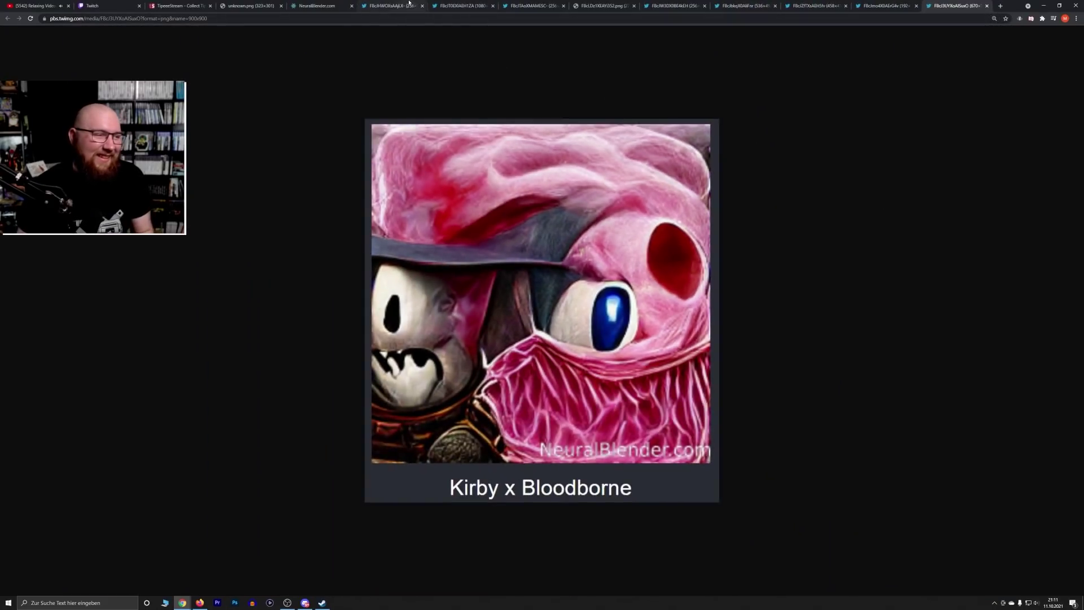
Close five already-viewed image tabs, leaving Kirby x Bloodborne showing
middle_click(407, 3)
middle_click(408, 3)
middle_click(408, 3)
middle_click(408, 2)
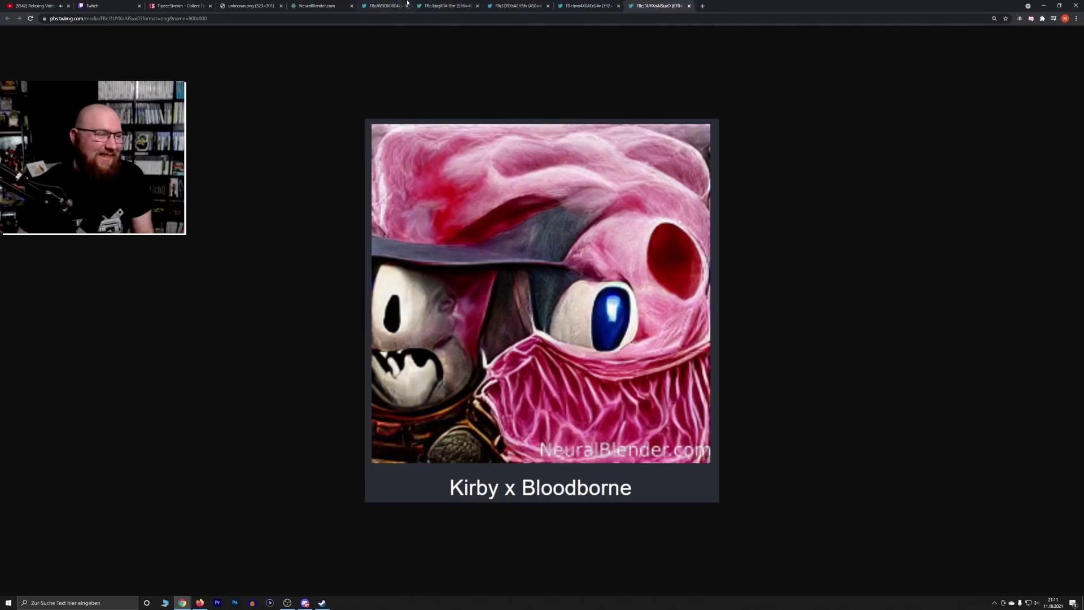
middle_click(407, 3)
middle_click(407, 3)
middle_click(408, 3)
middle_click(407, 3)
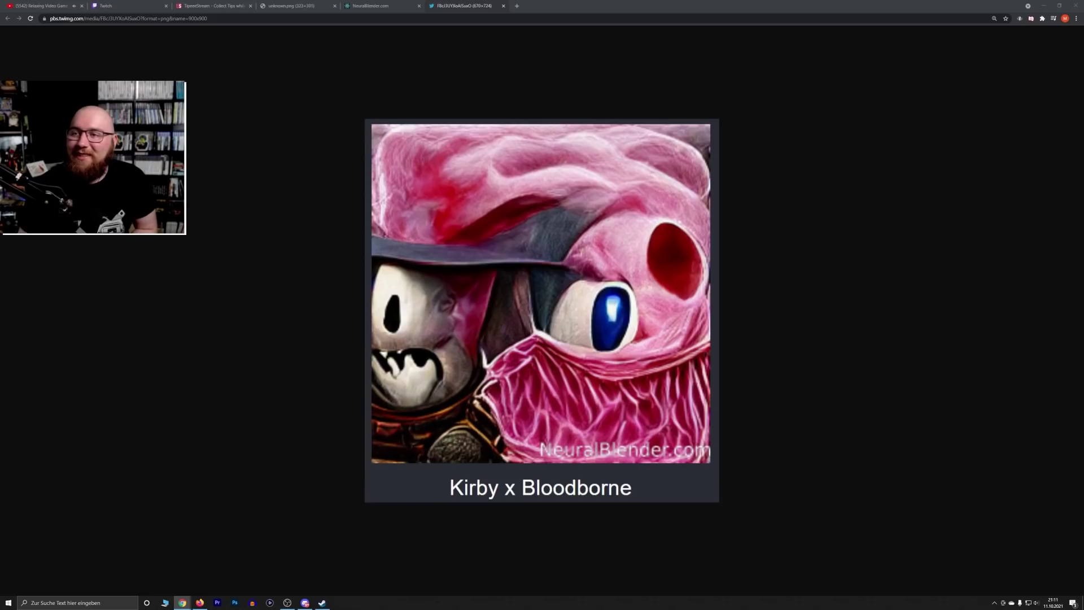
Dock the frog mashup image and 'the wolf among us' image as new Chrome tabs
drag(959, 118, 813, 15)
scroll(753, 278, up, 6)
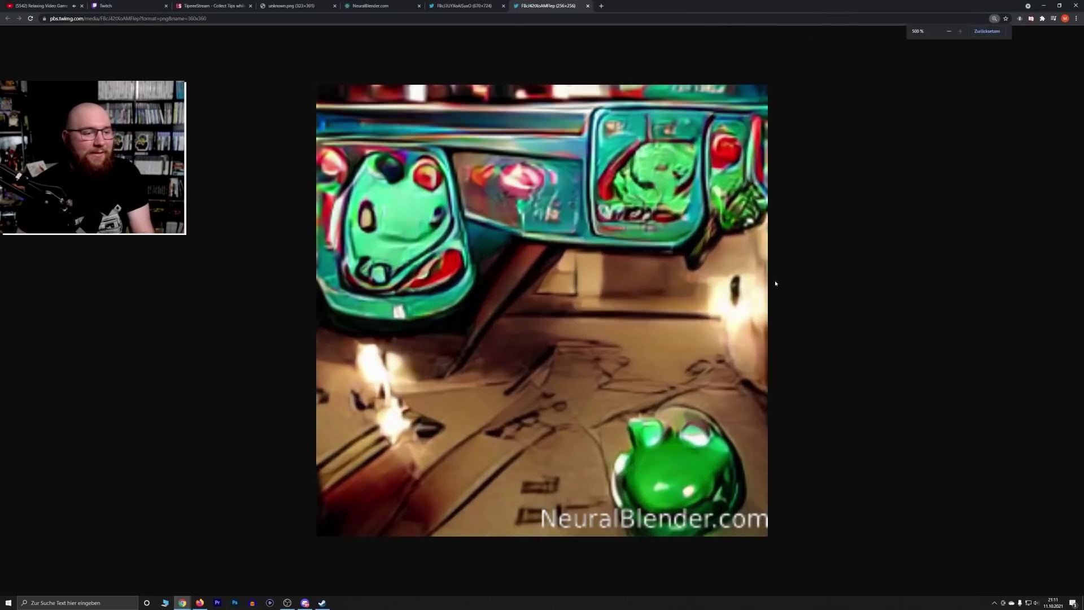
scroll(775, 282, down, 1)
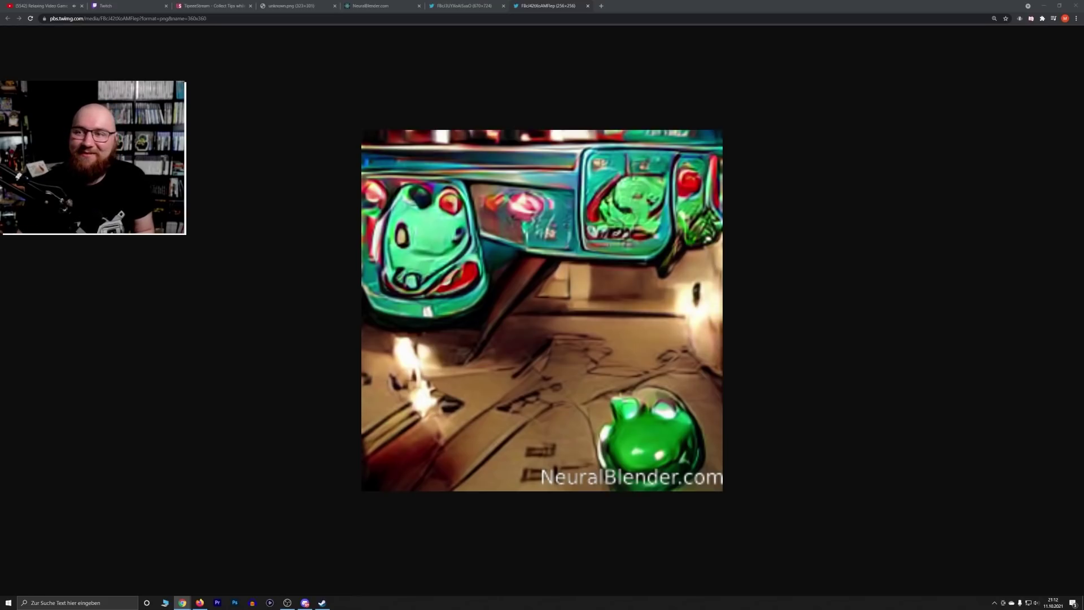
drag(1083, 158, 721, 18)
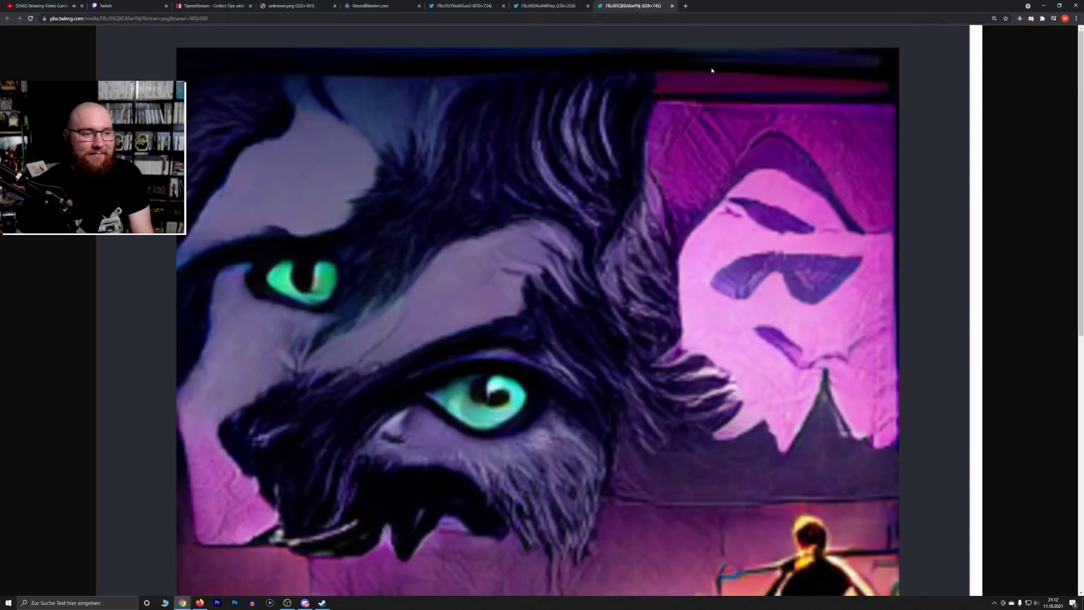
scroll(699, 253, down, 3)
scroll(851, 289, up, 2)
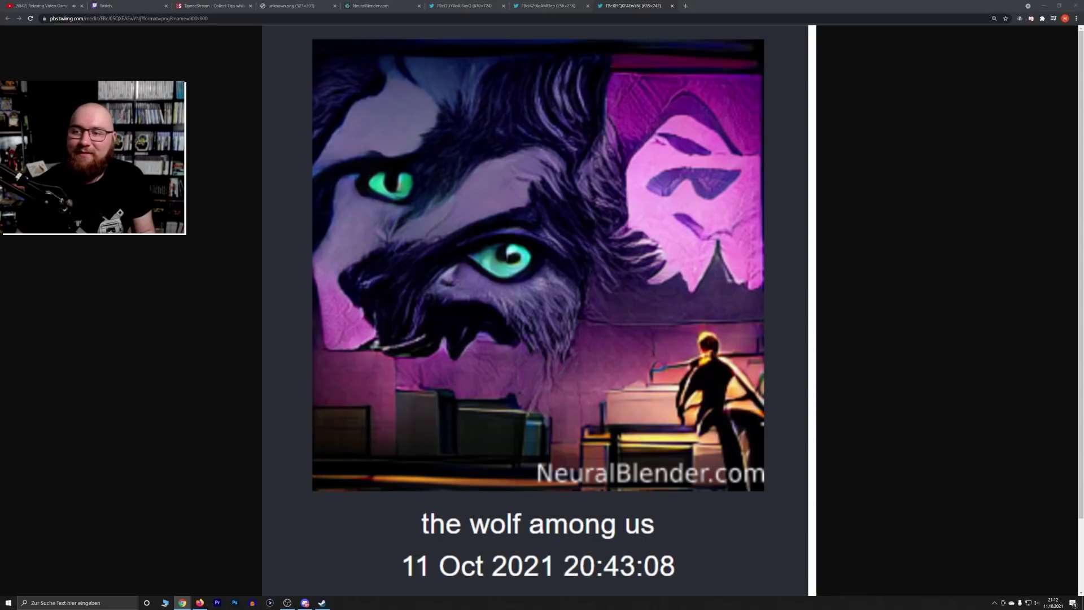
Browse the NeuralBlender YOUR ART gallery
click(368, 6)
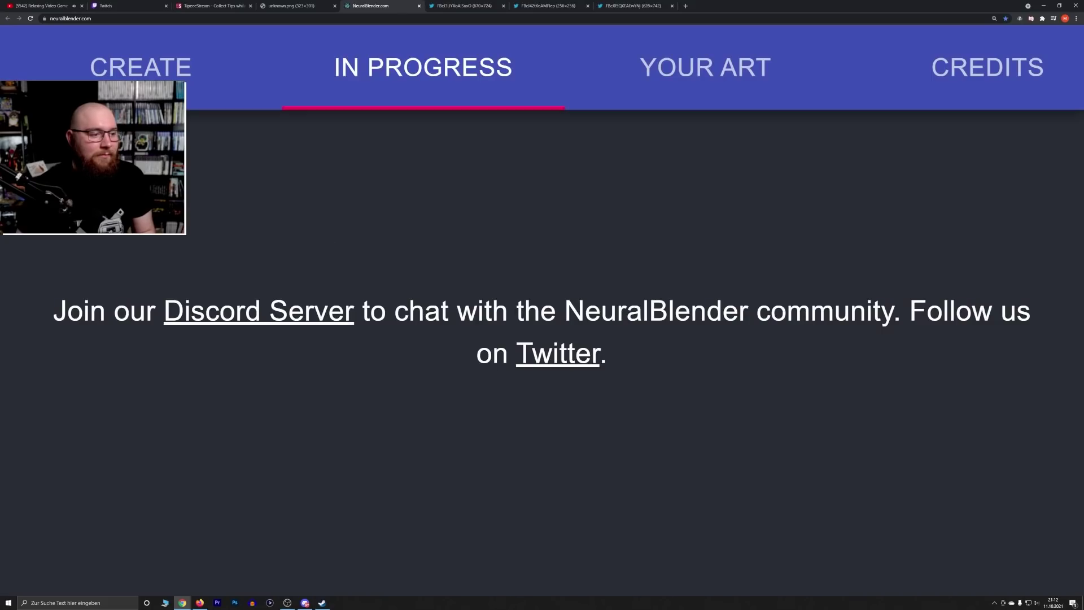
click(642, 104)
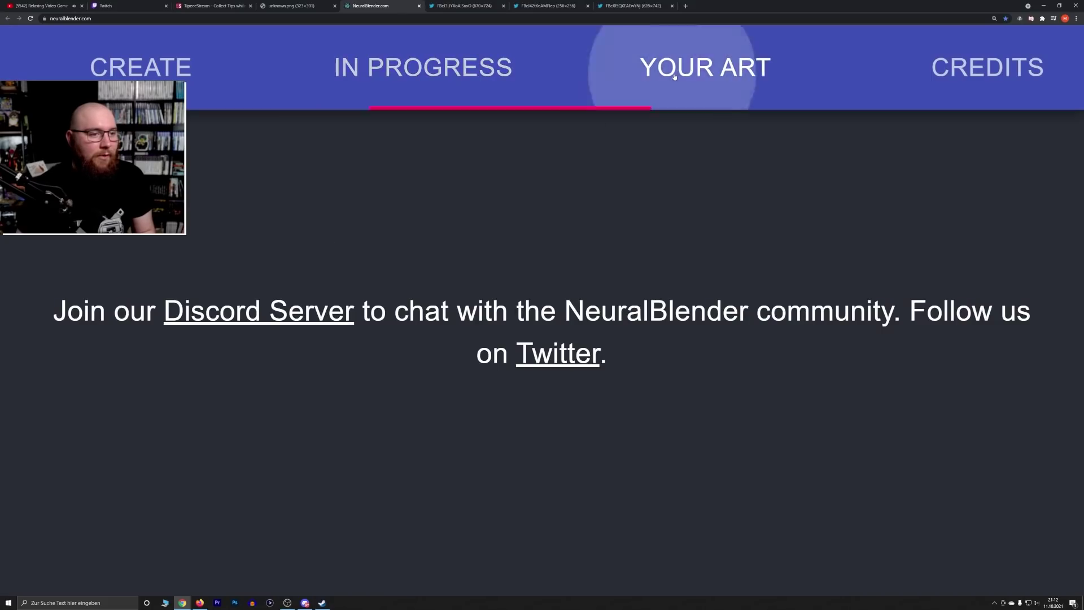
scroll(362, 218, down, 2)
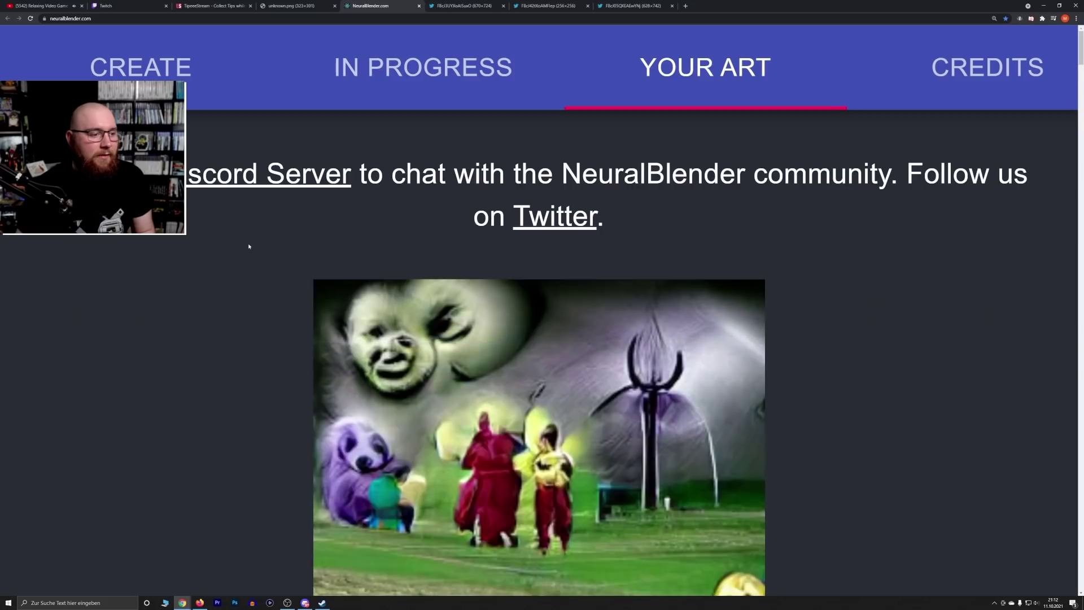
scroll(248, 246, down, 3)
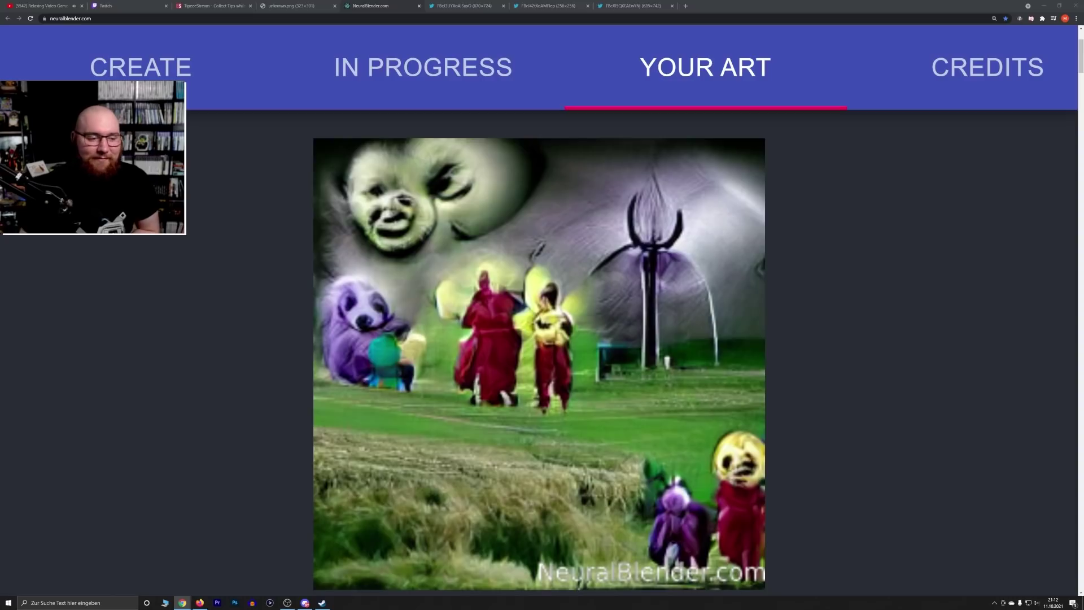
Dock a viewer's Discord-shared mansion hallway image as a new browser tab
key(alt+Tab)
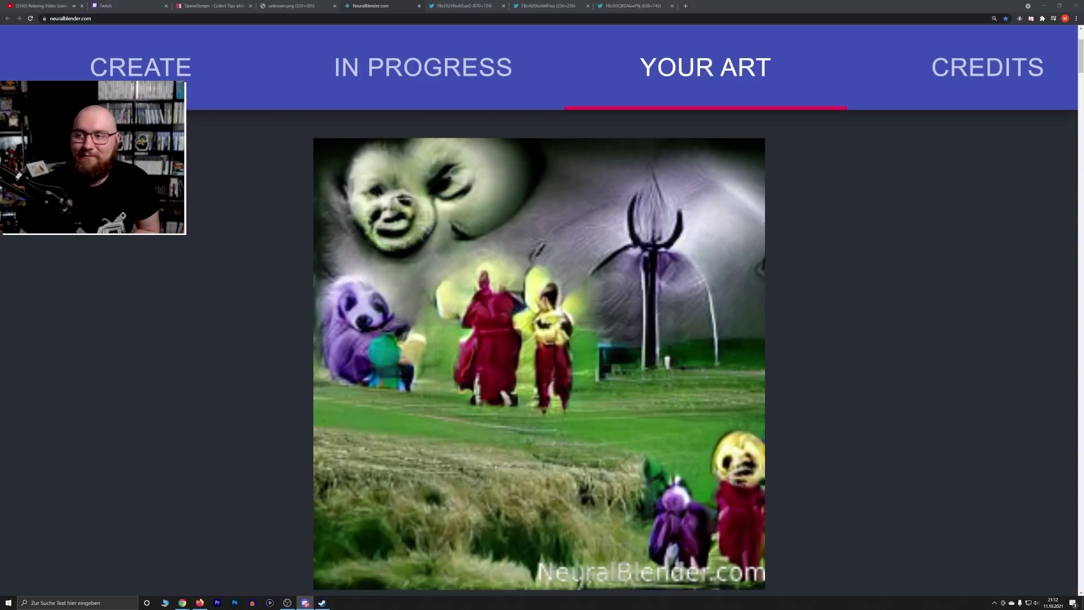
key(alt+Tab)
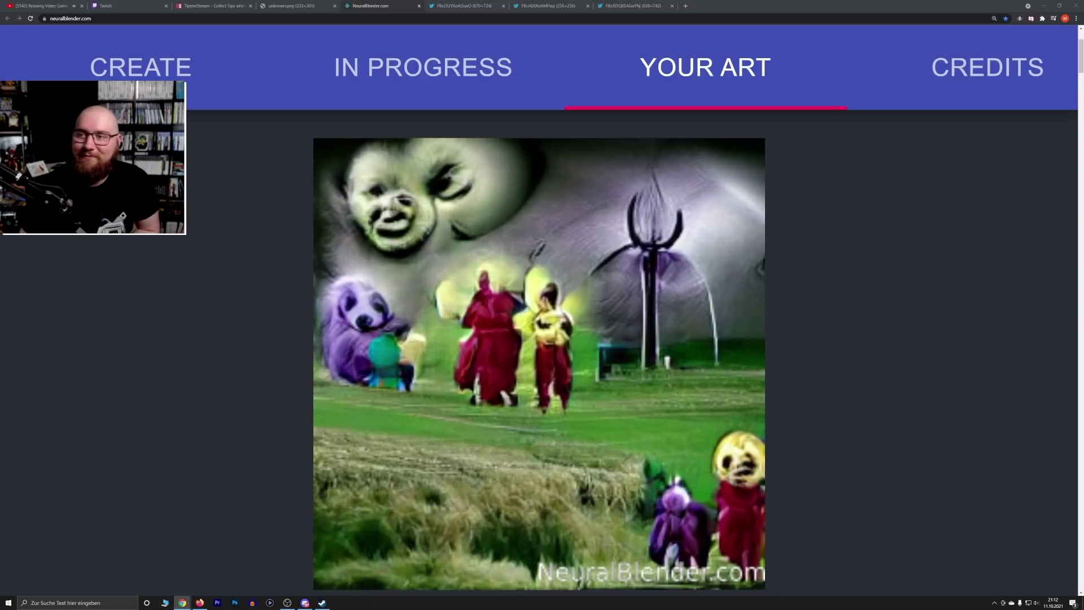
drag(1073, 113, 723, 5)
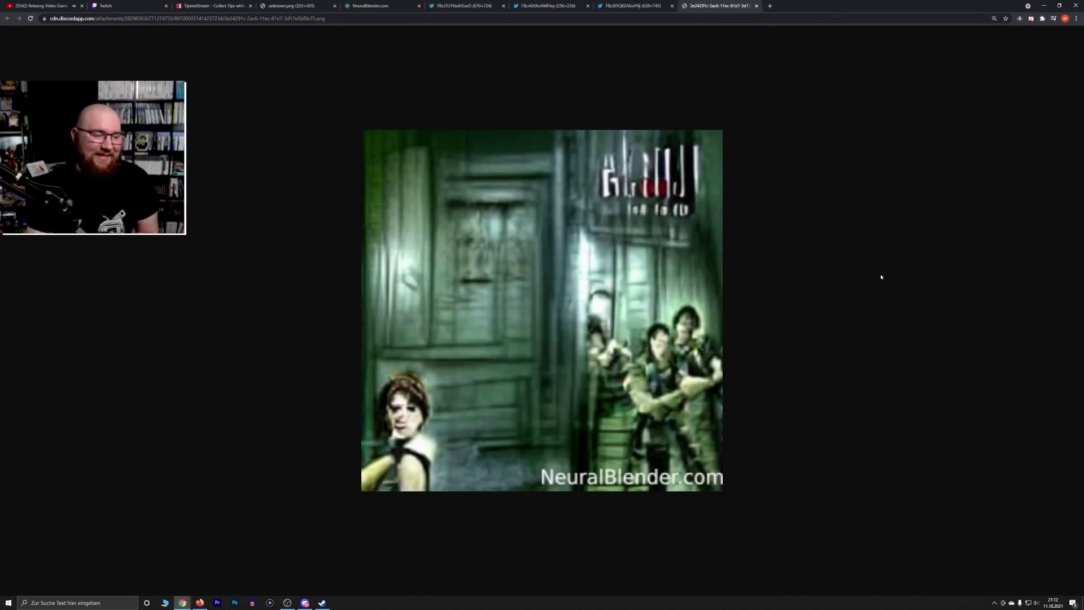
Close the shared Discord image and wolf among us tabs, returning to the NeuralBlender site
click(632, 5)
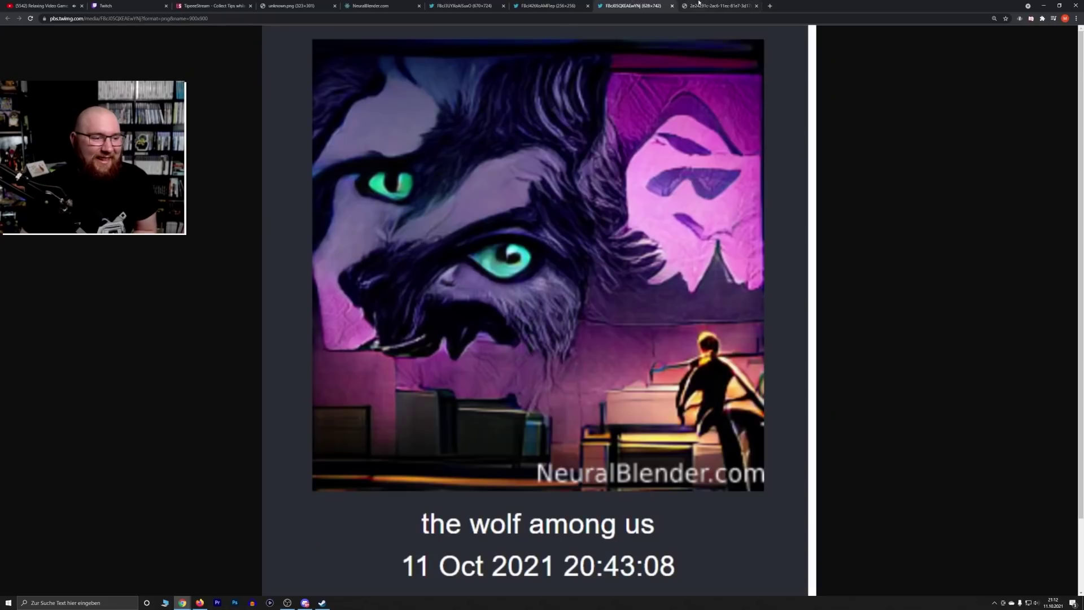
middle_click(699, 5)
key(ctrl+w)
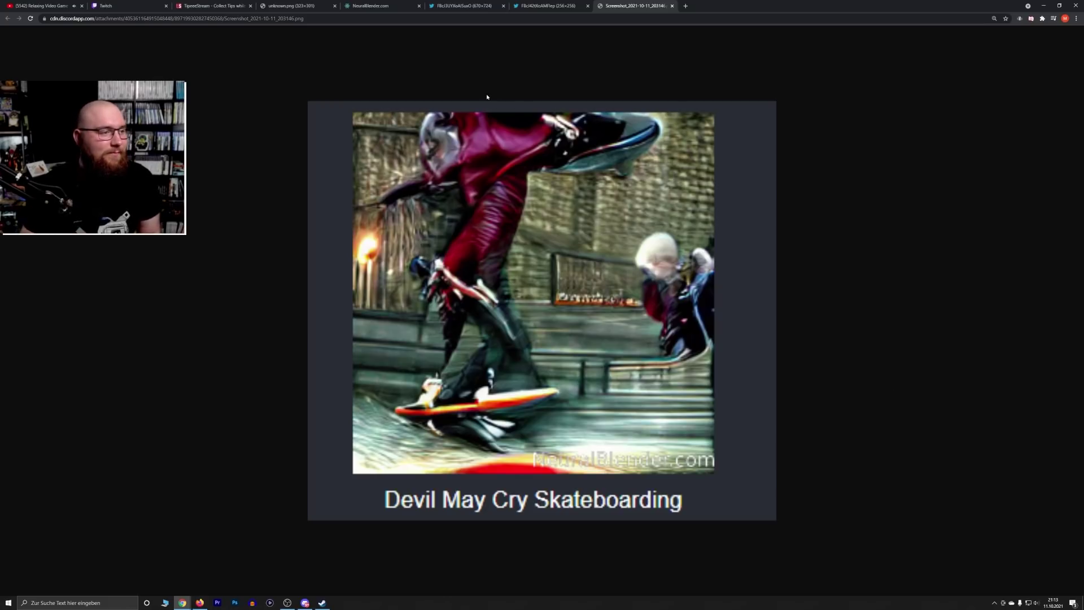
click(373, 6)
Submit 'The Binding Of Isaac Skateboarding' in Create Art, then return to the Devil May Cry image
click(244, 90)
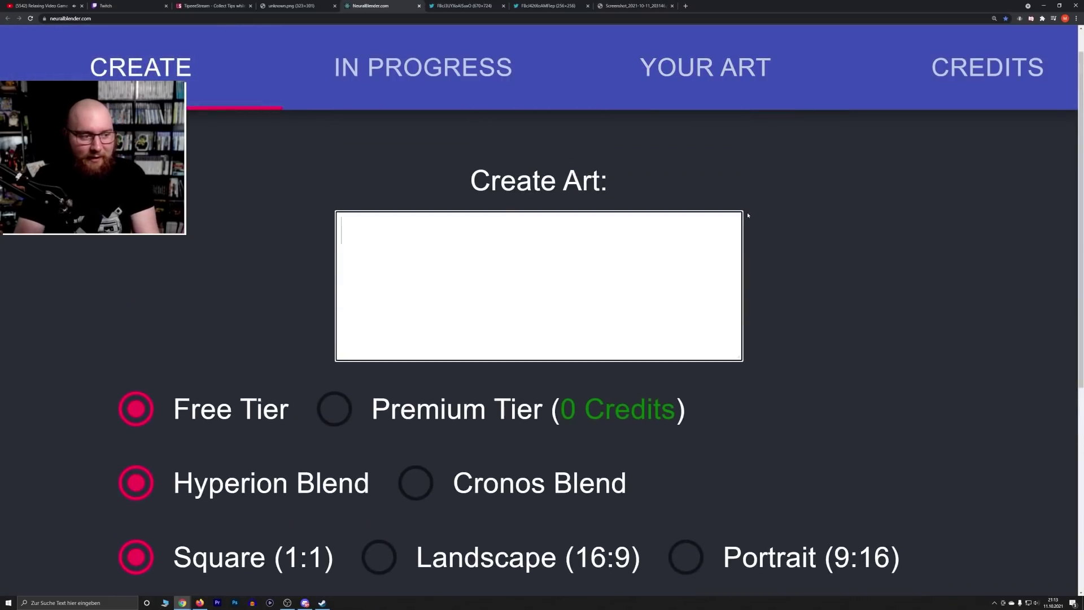
text(Th)
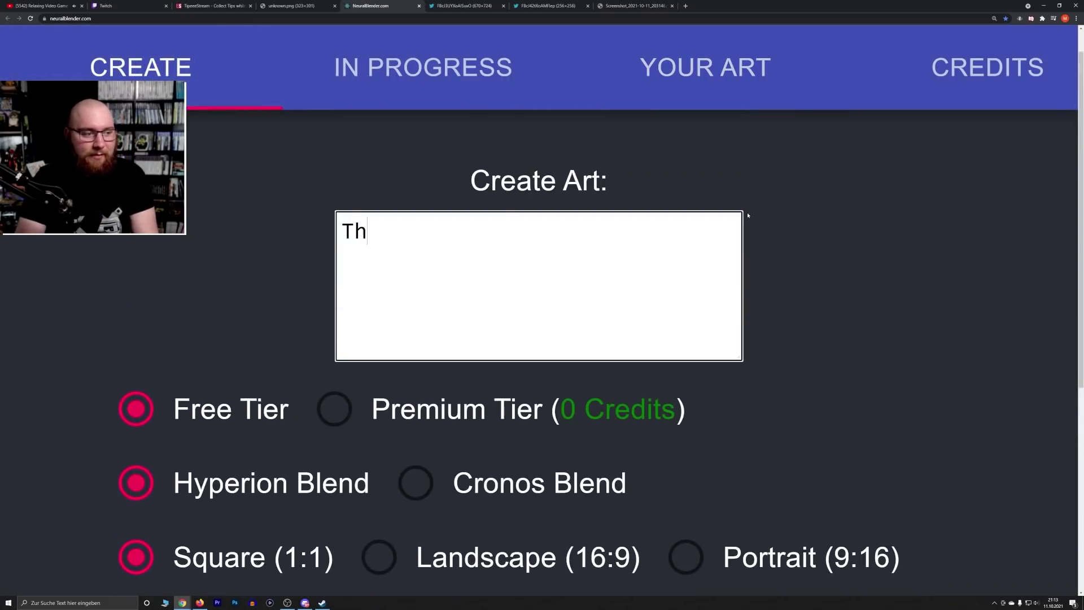
text(e Binding Of Isa)
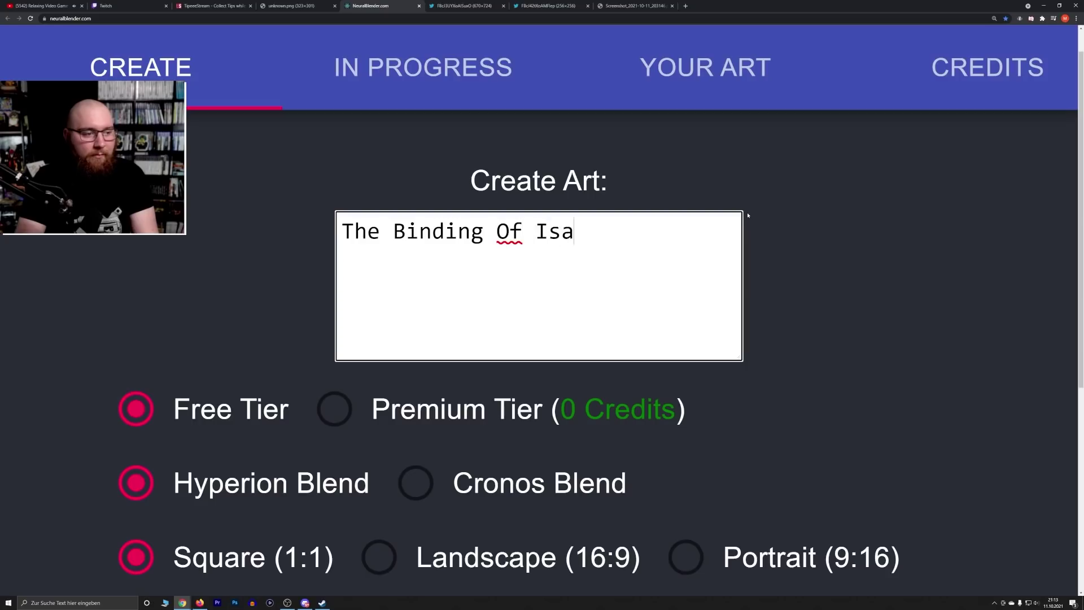
text(ac Skateboarding)
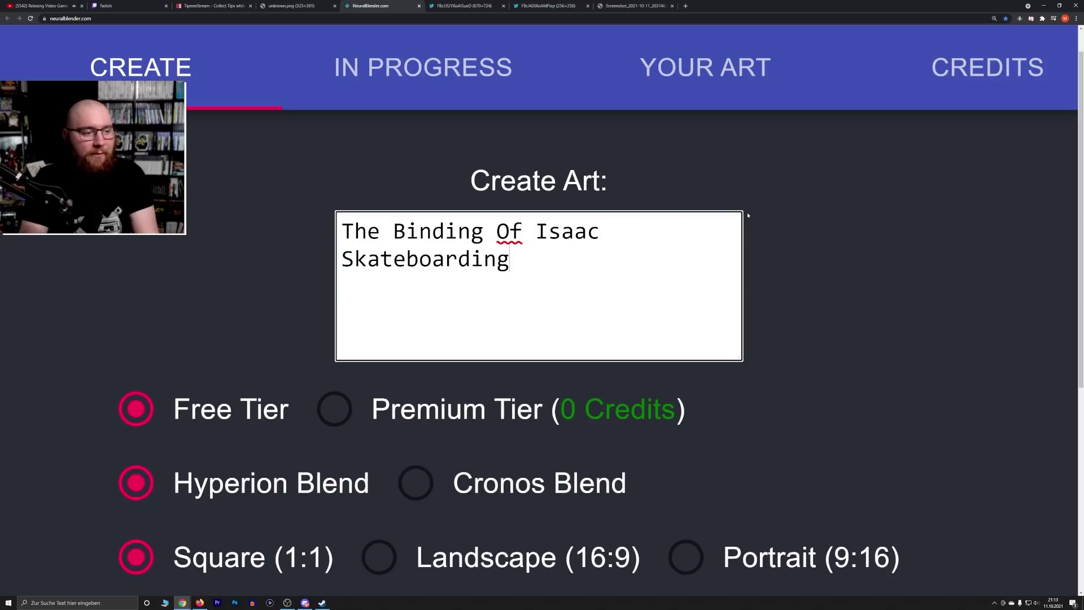
scroll(477, 391, down, 3)
scroll(684, 520, down, 1)
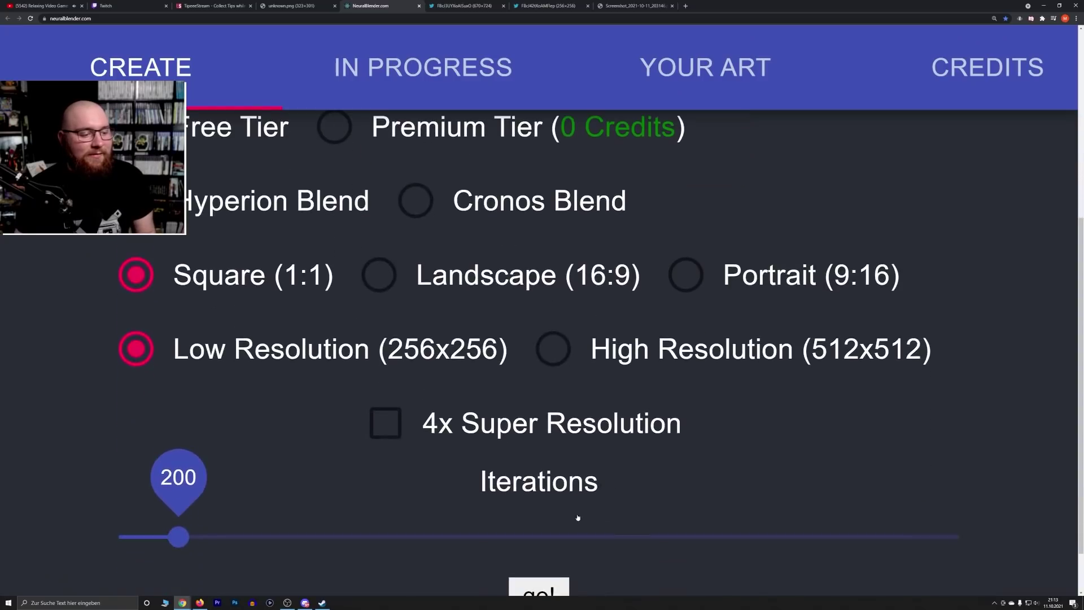
scroll(597, 500, up, 2)
key(Return)
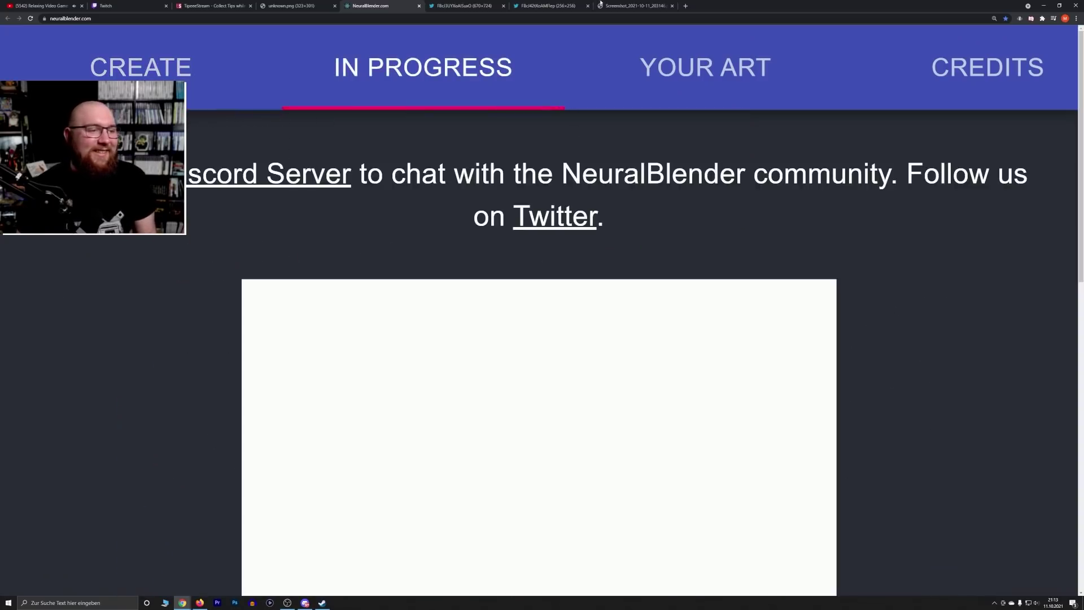
click(632, 5)
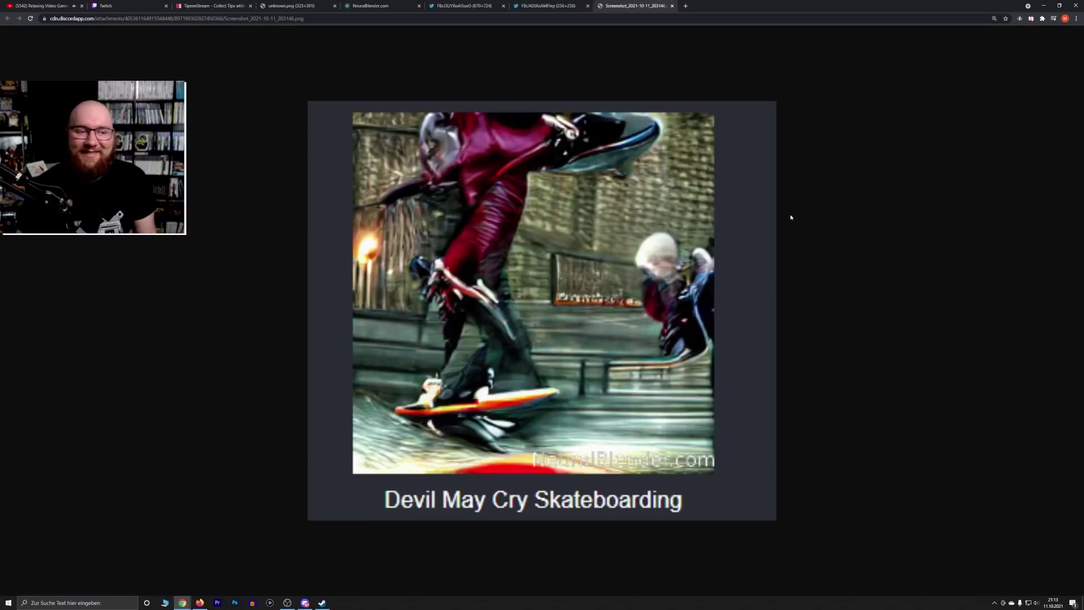
Look through the Hello Kitty x Bloodborne and other viewer images in Discord
key(alt+Tab)
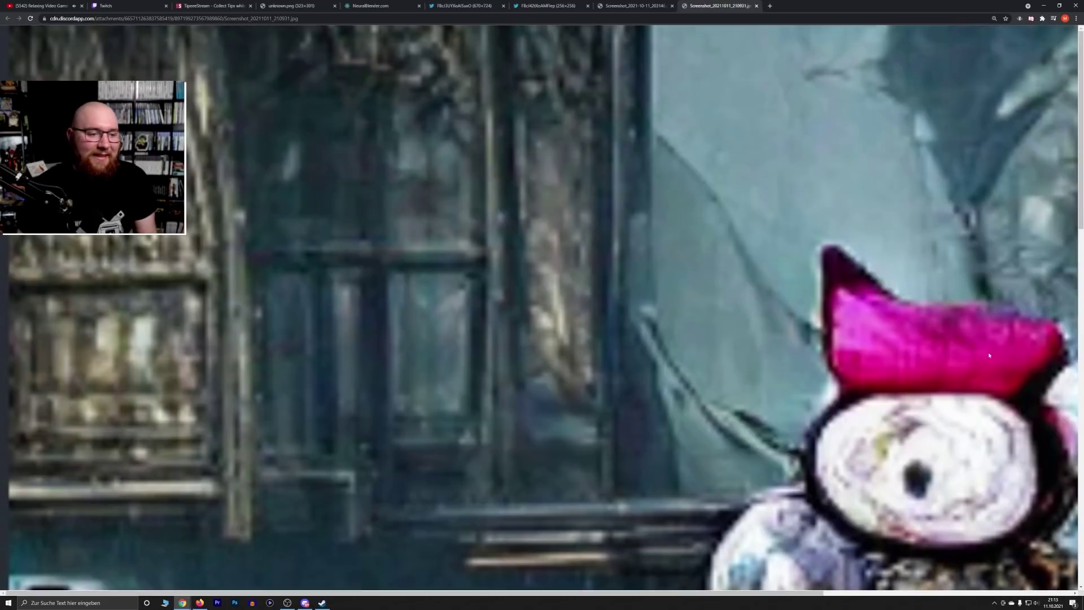
scroll(696, 305, down, 5)
scroll(844, 315, down, 2)
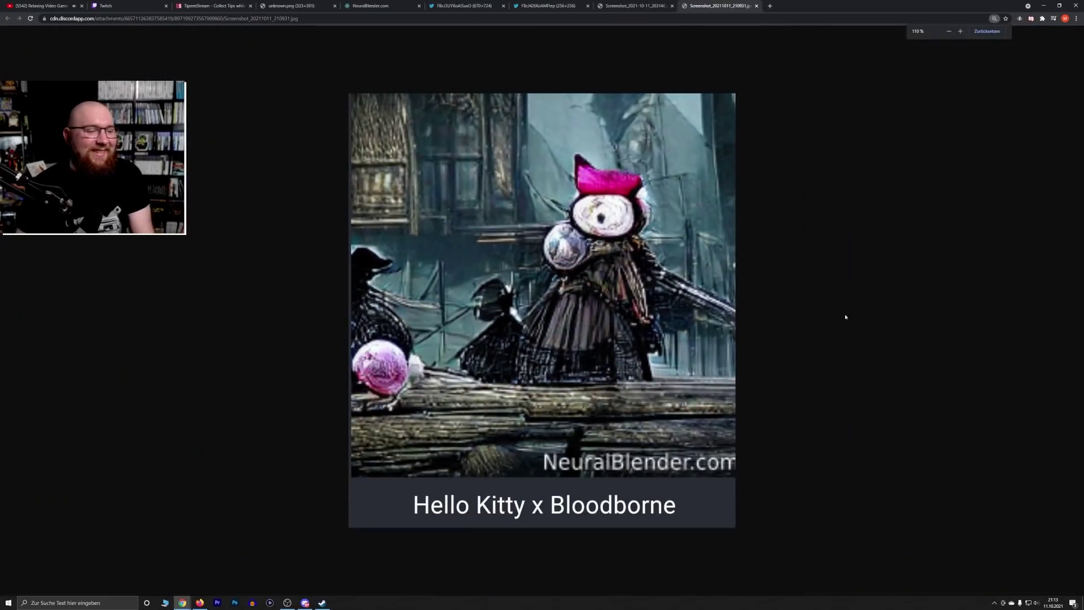
scroll(871, 322, up, 1)
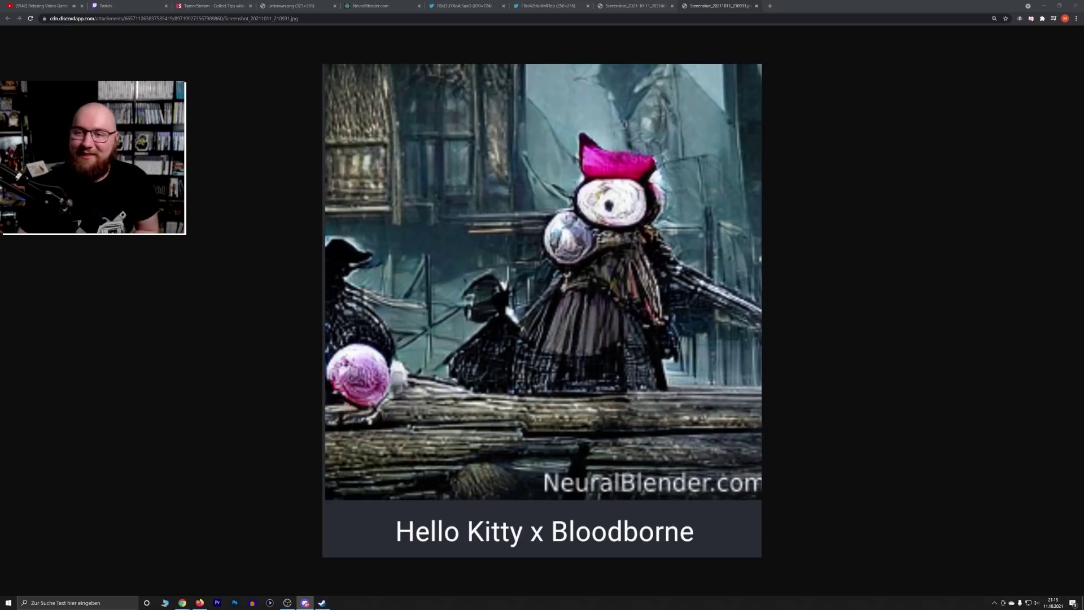
key(alt+Tab)
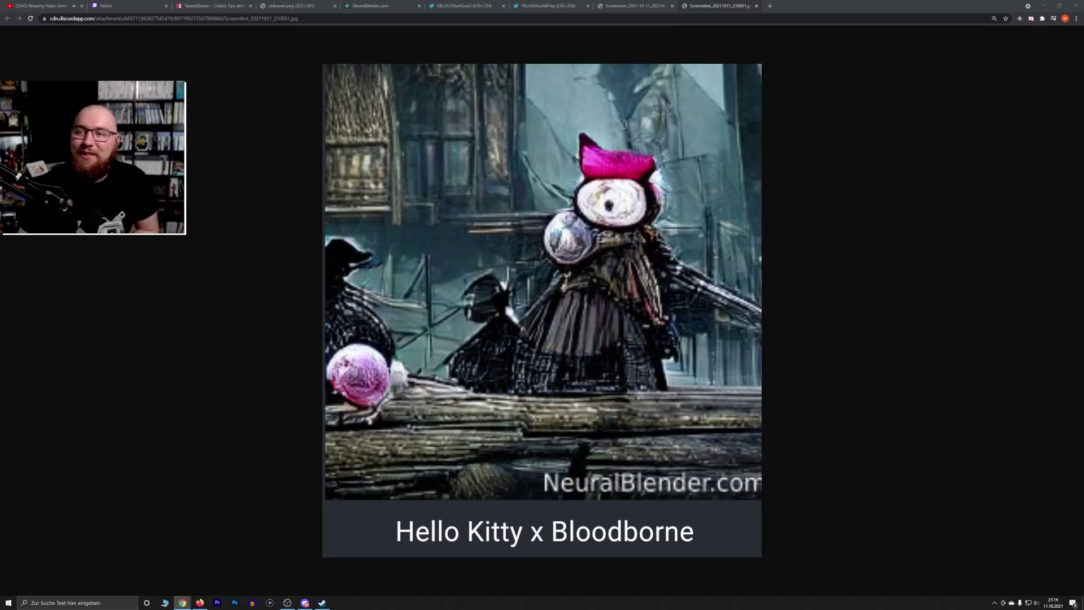
Dock the anime pinball-table image as a tab and close three old image tabs
drag(1083, 226, 802, 7)
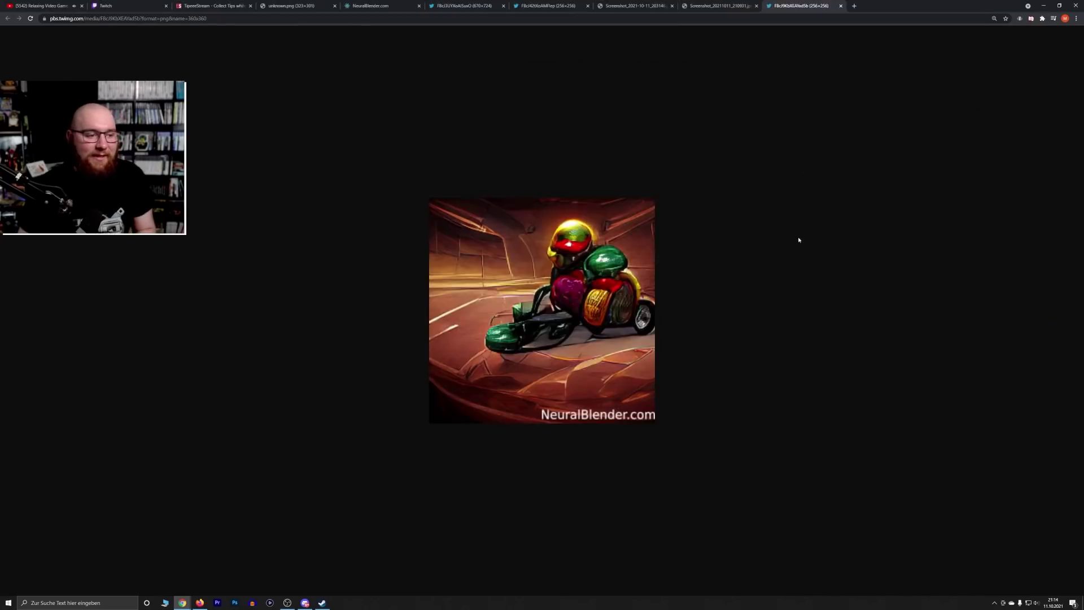
scroll(798, 240, up, 2)
scroll(796, 228, down, 1)
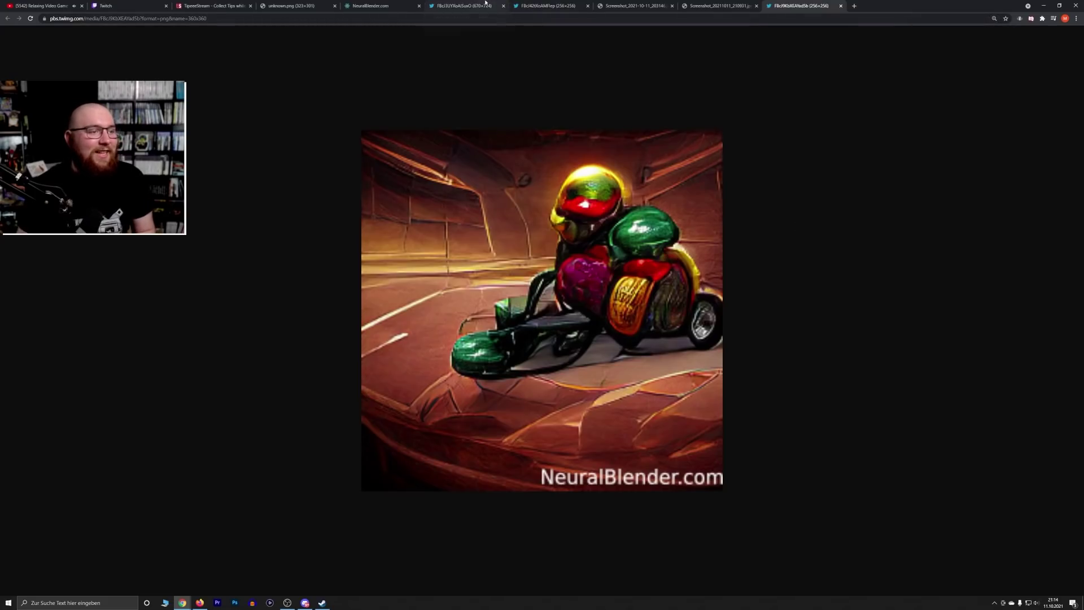
click(503, 6)
click(503, 6)
click(503, 6)
click(503, 5)
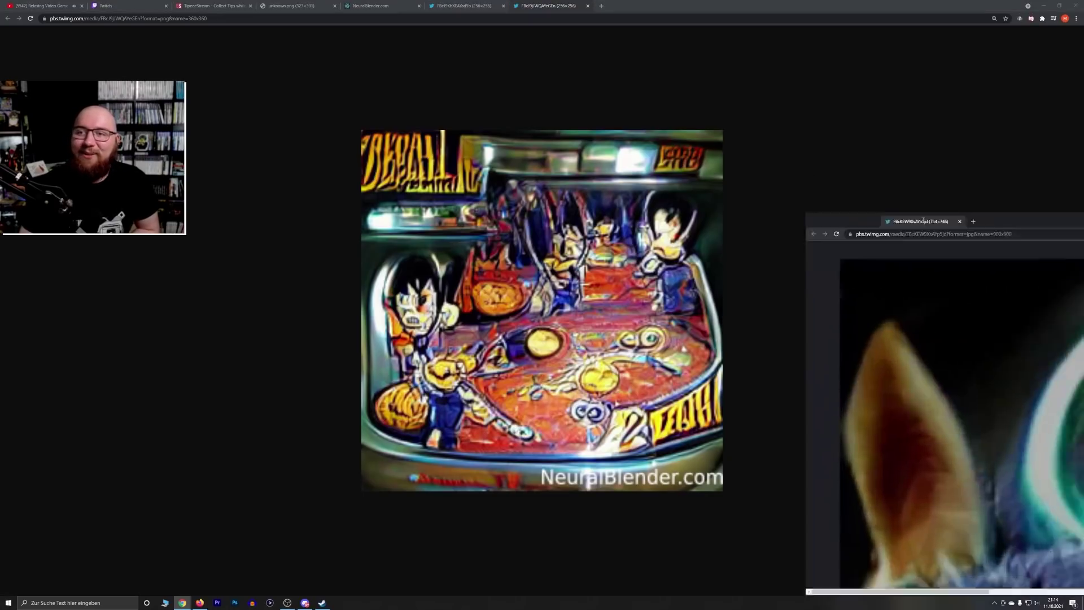
Dock the cat and Bloodborne Pinball images as tabs, closing three viewed mashup tabs
drag(900, 220, 632, 5)
scroll(757, 119, down, 5)
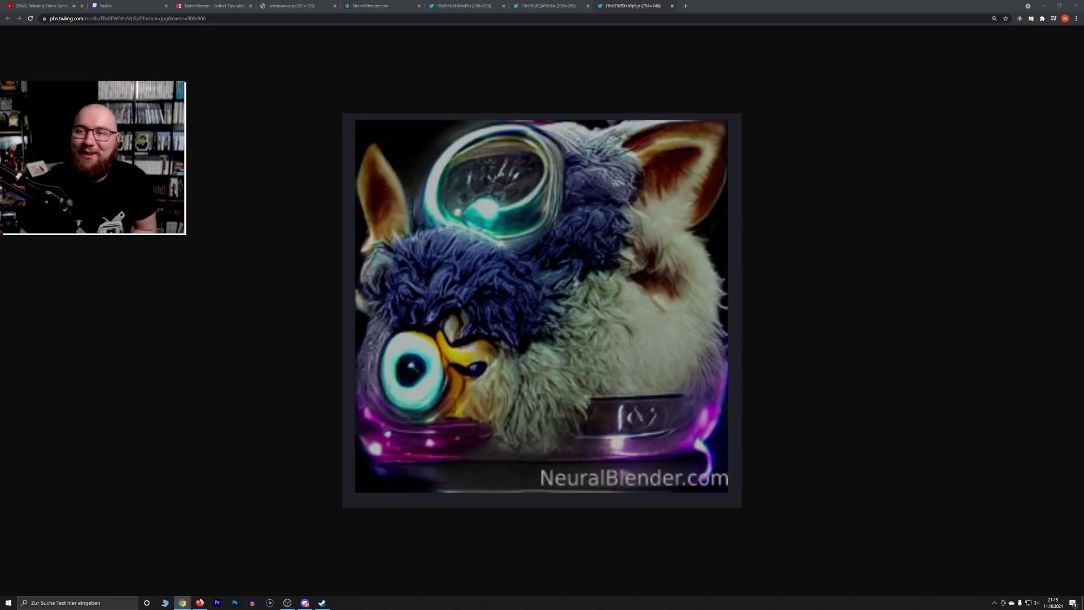
drag(1073, 57, 825, 5)
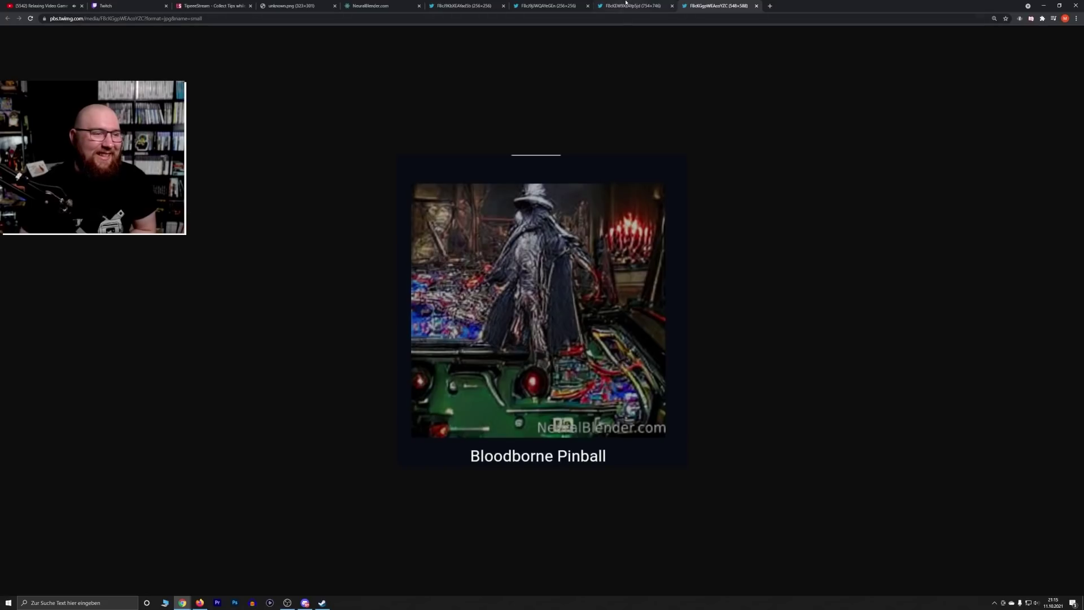
click(671, 6)
click(588, 5)
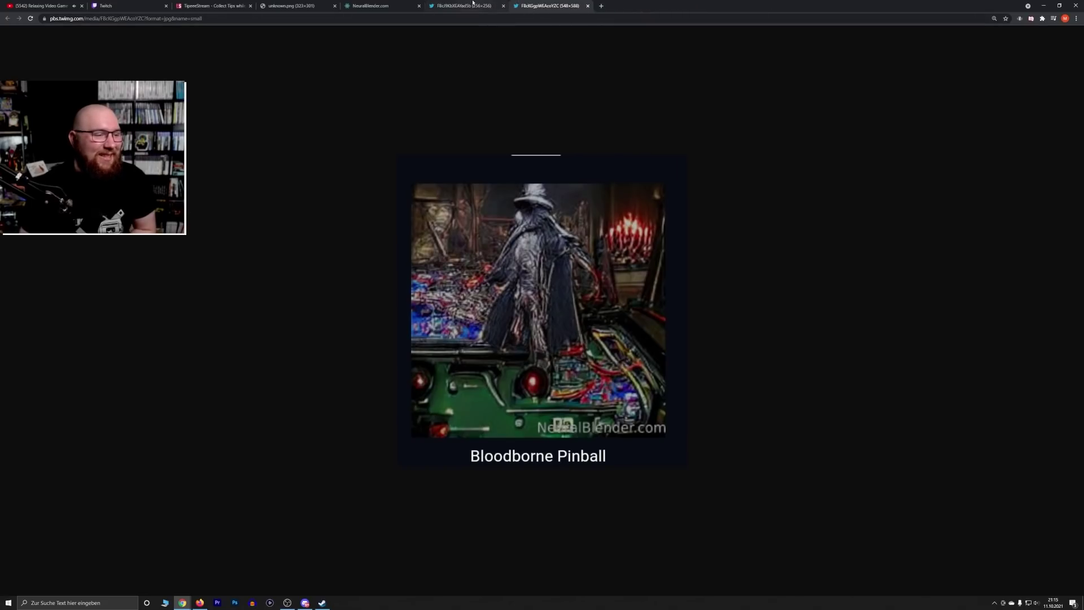
middle_click(473, 4)
Enlarge Bloodborne Pinball, set cardboard Mario to 400%, then dock Scribblenauts x Darksouls at 175%
key(ctrl+plus)
key(ctrl+plus)
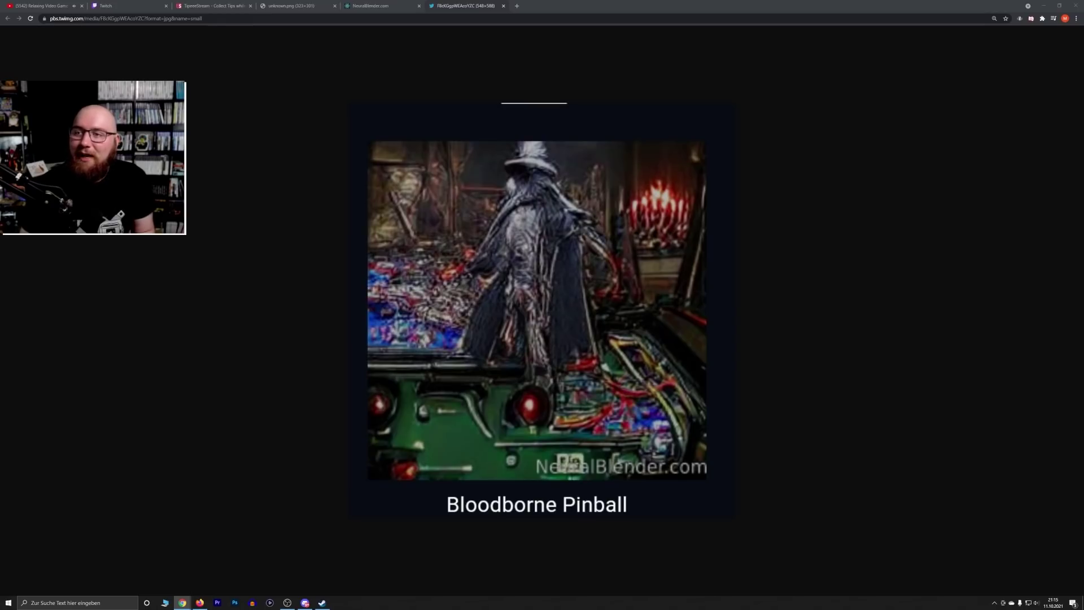
key(ctrl+plus)
key(ctrl+plus)
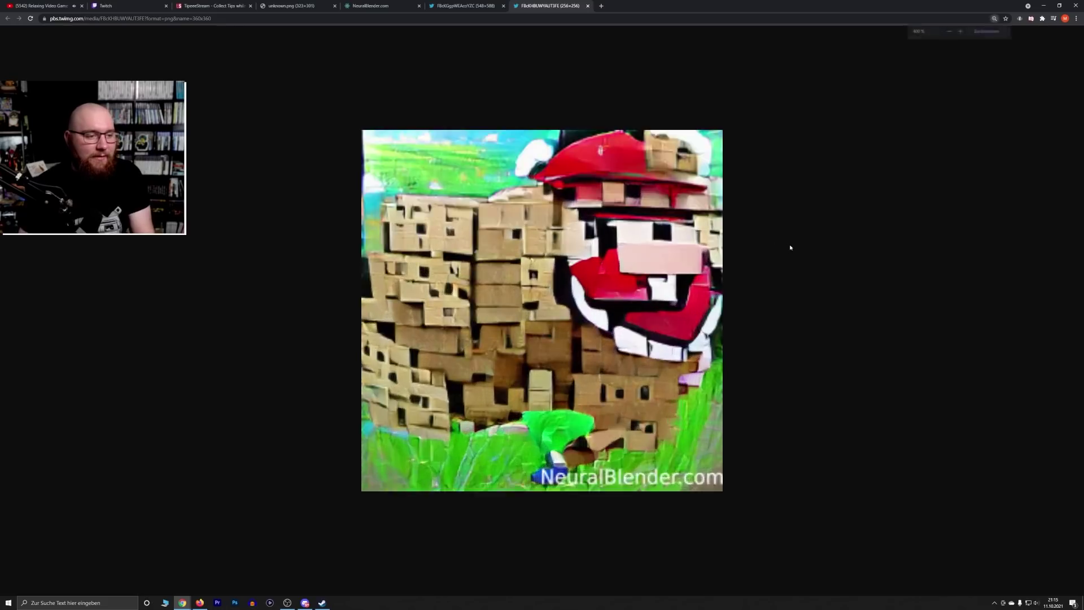
key(ctrl+plus)
key(ctrl+minus)
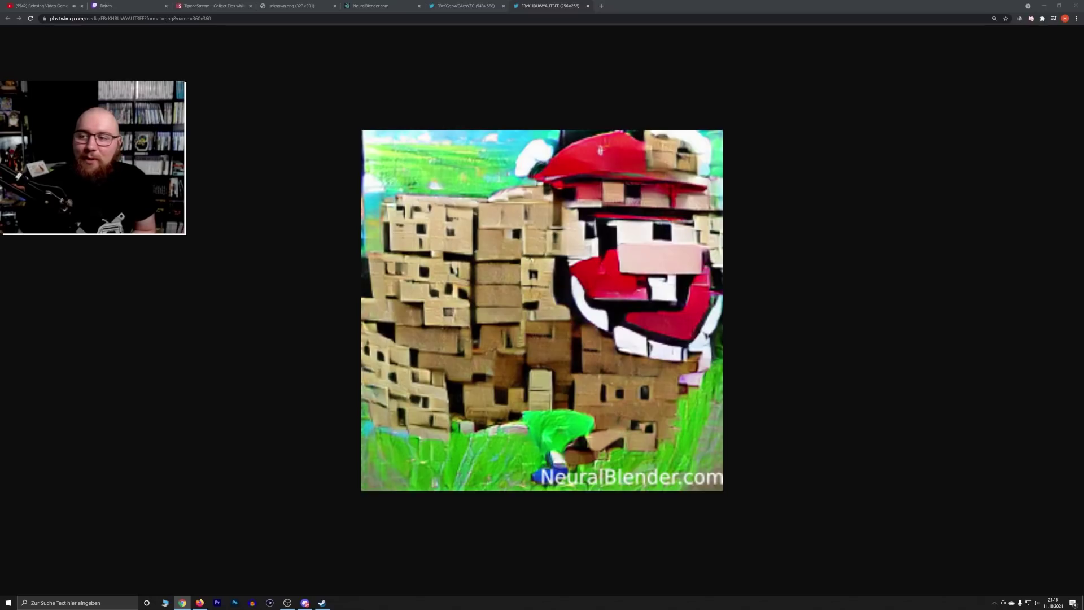
drag(1078, 43, 633, 6)
key(ctrl+minus)
key(ctrl+minus)
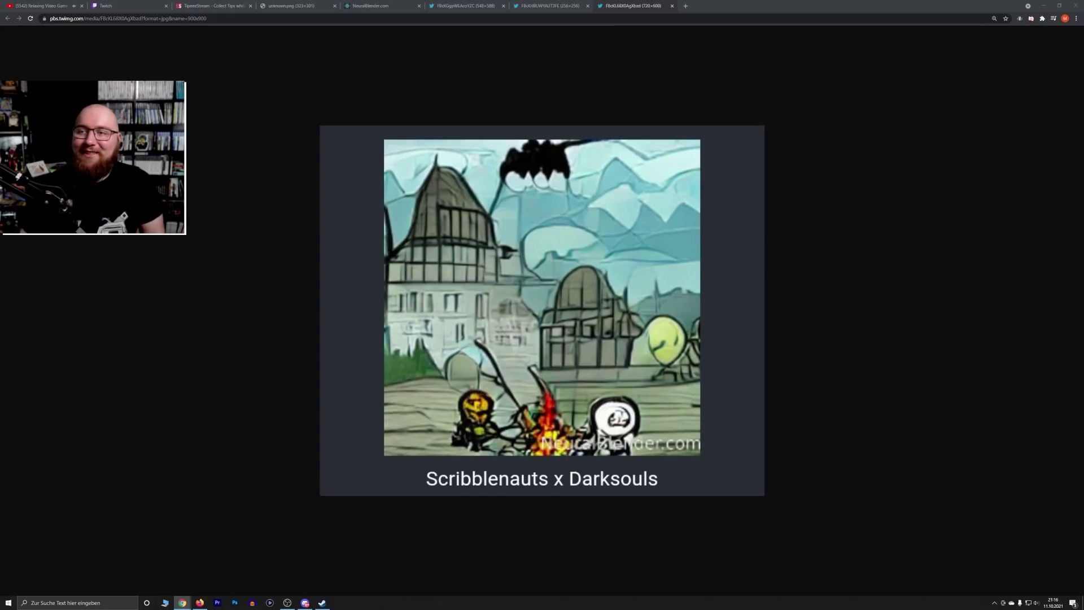
Dock the next mashup and the Bidoof image as tabs, zooming in on each
drag(1073, 45, 717, 5)
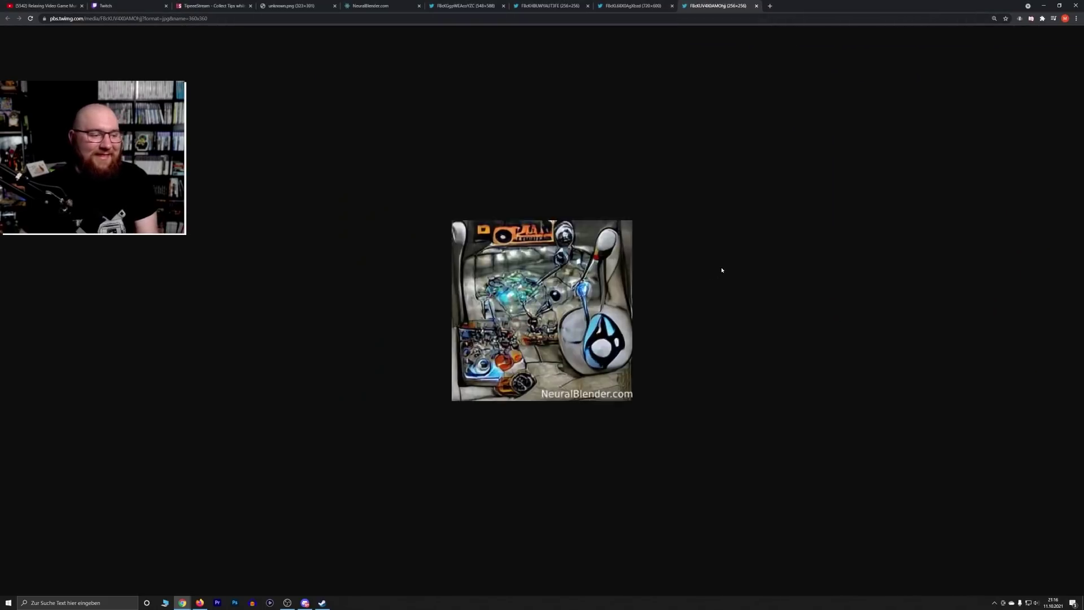
scroll(742, 269, up, 4)
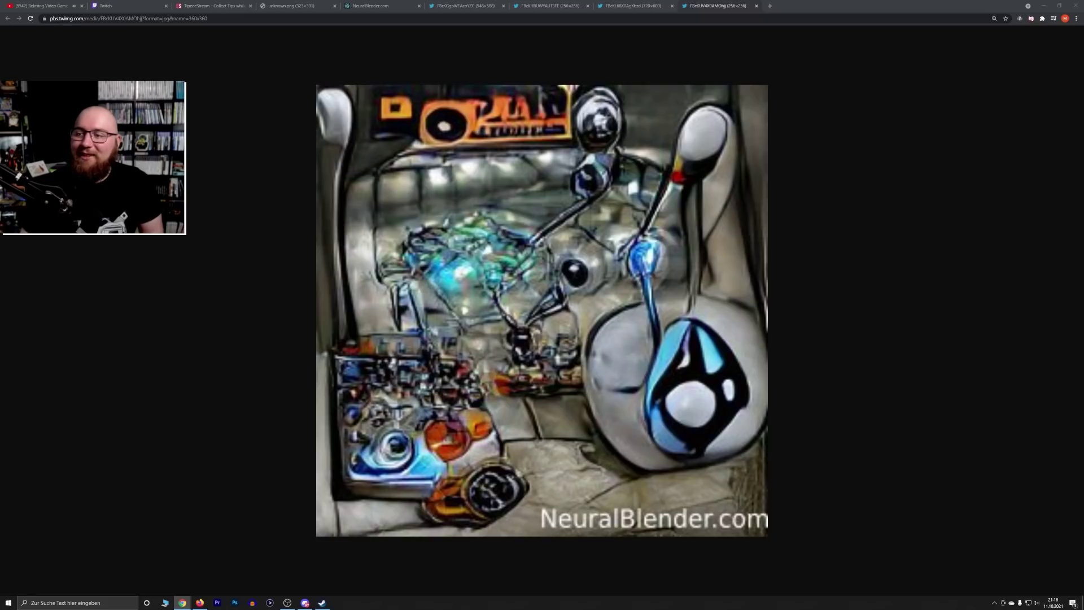
drag(1083, 22, 802, 7)
scroll(954, 306, down, 2)
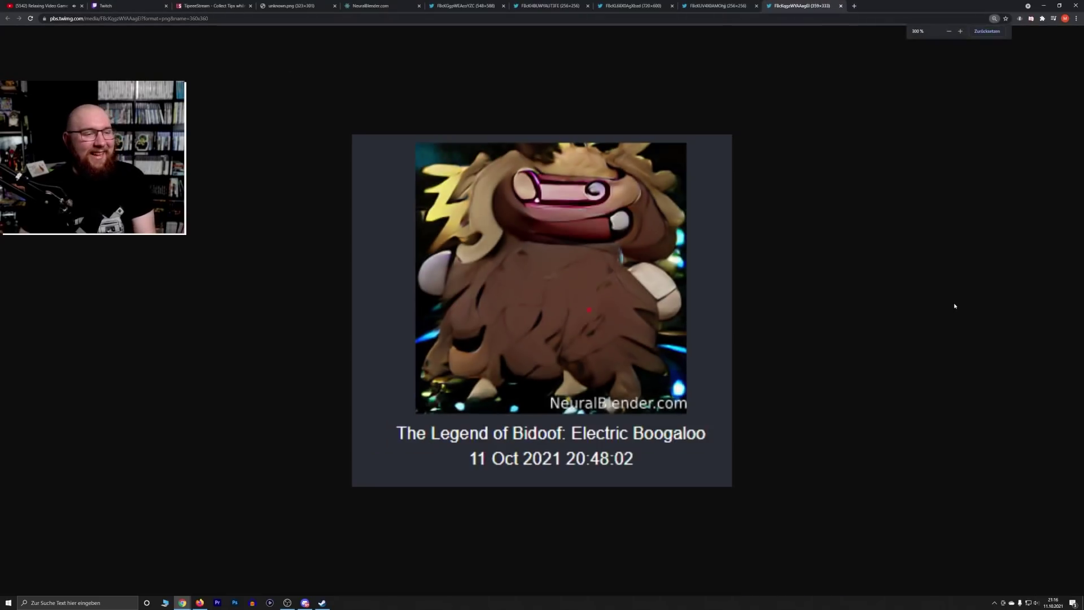
scroll(954, 306, up, 1)
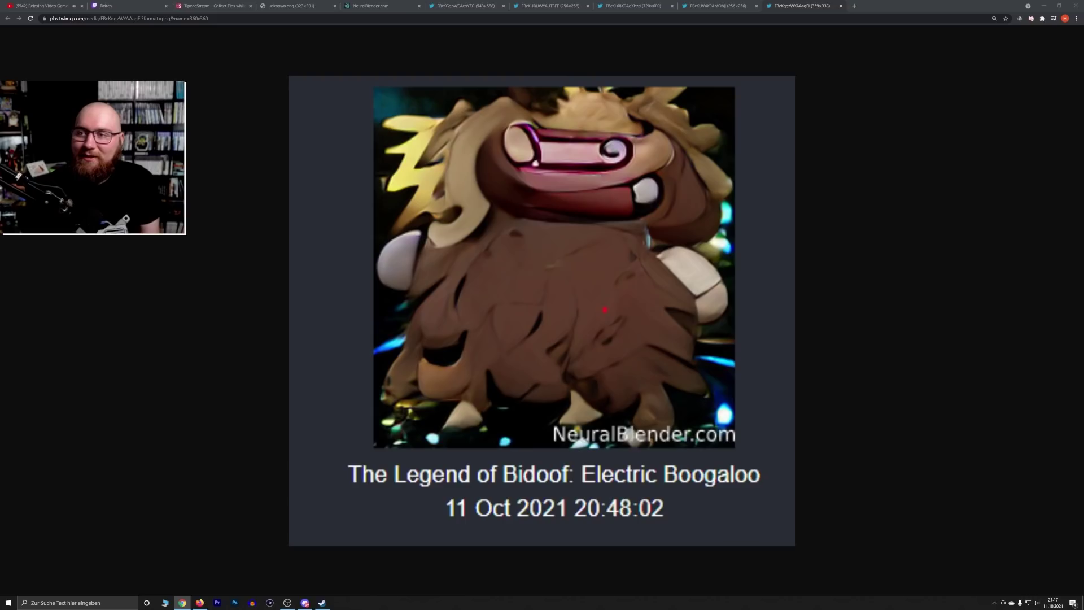
Dock the Waluigi image, close the Bidoof tab, then dock Doom Eternal x Dark Souls
drag(1078, 36, 802, 5)
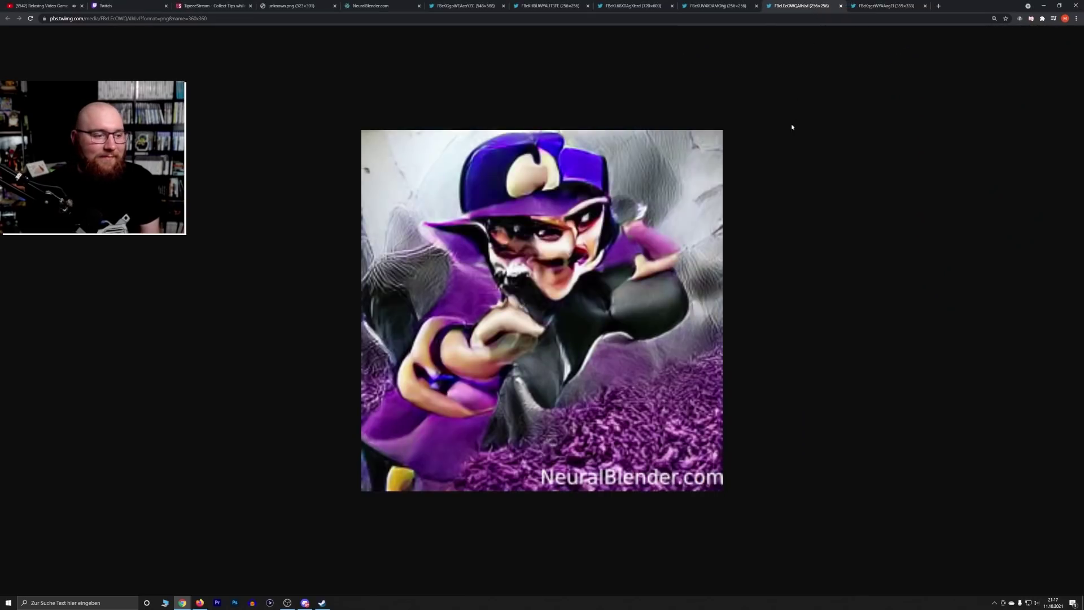
middle_click(880, 3)
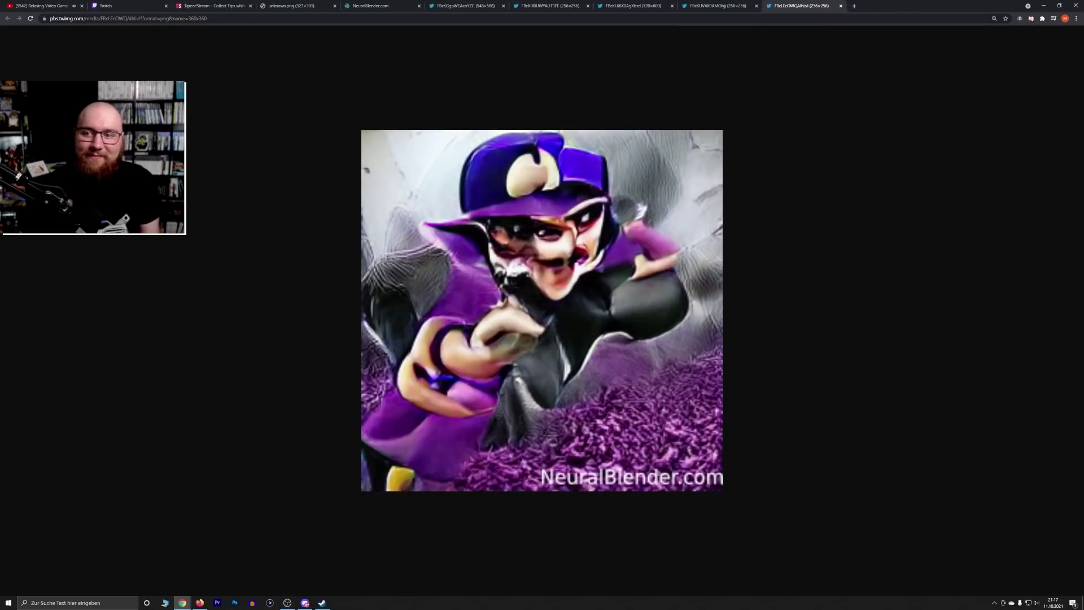
click(710, 5)
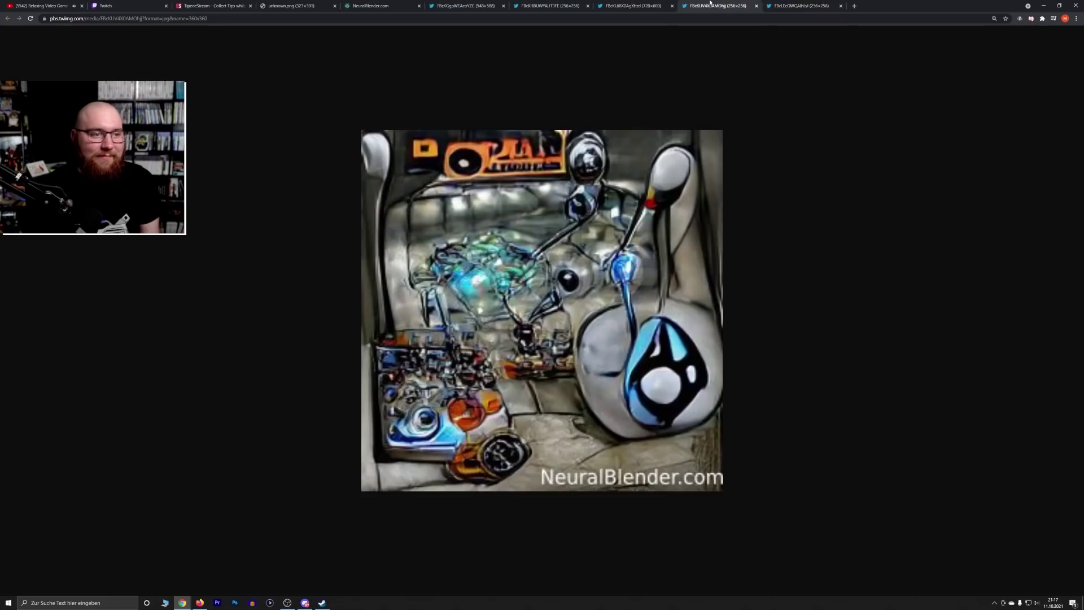
click(796, 3)
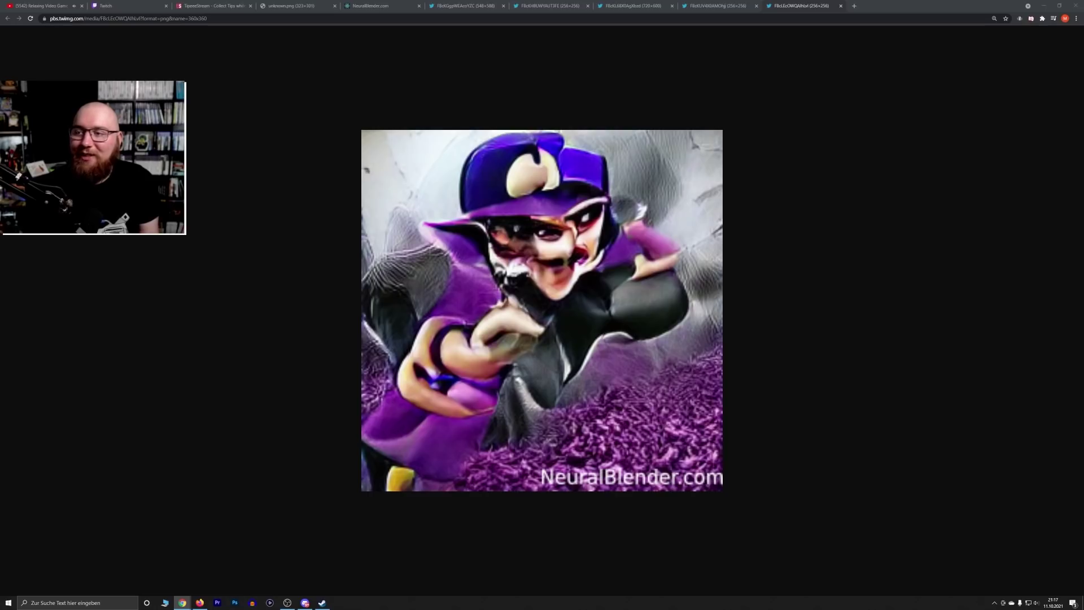
drag(1083, 146, 886, 6)
scroll(792, 209, down, 3)
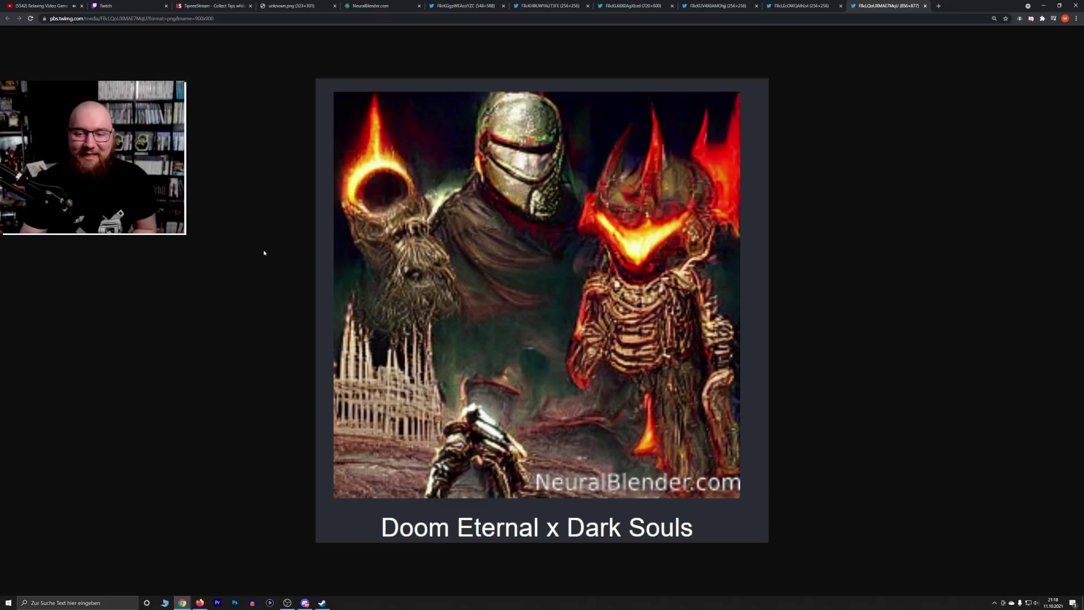
Glance at the In Progress page, then dock the Metal Gear solid & Destiny image as a tab
click(367, 6)
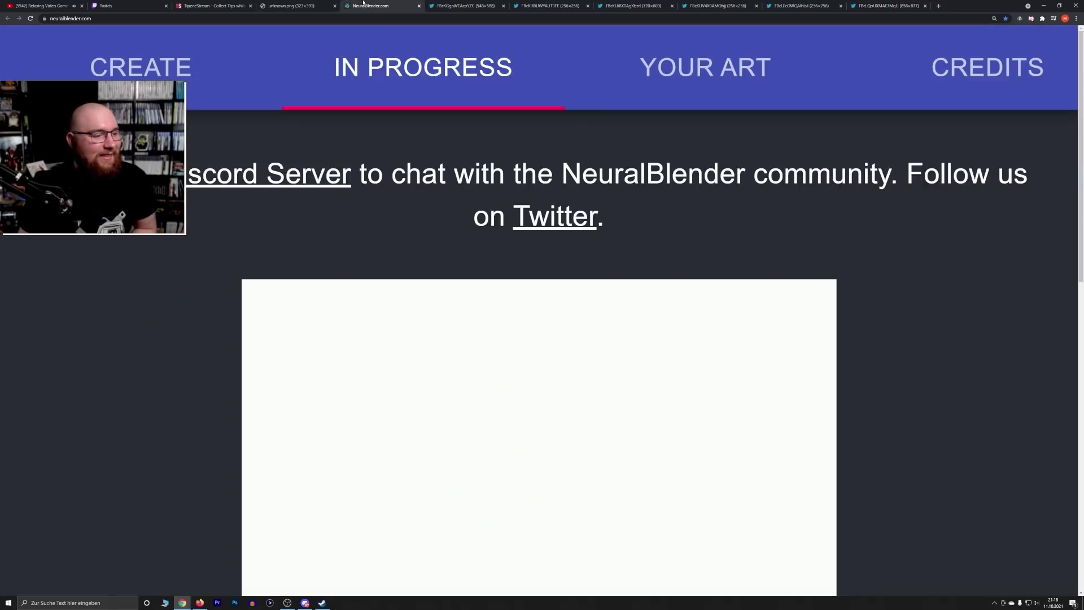
click(858, 6)
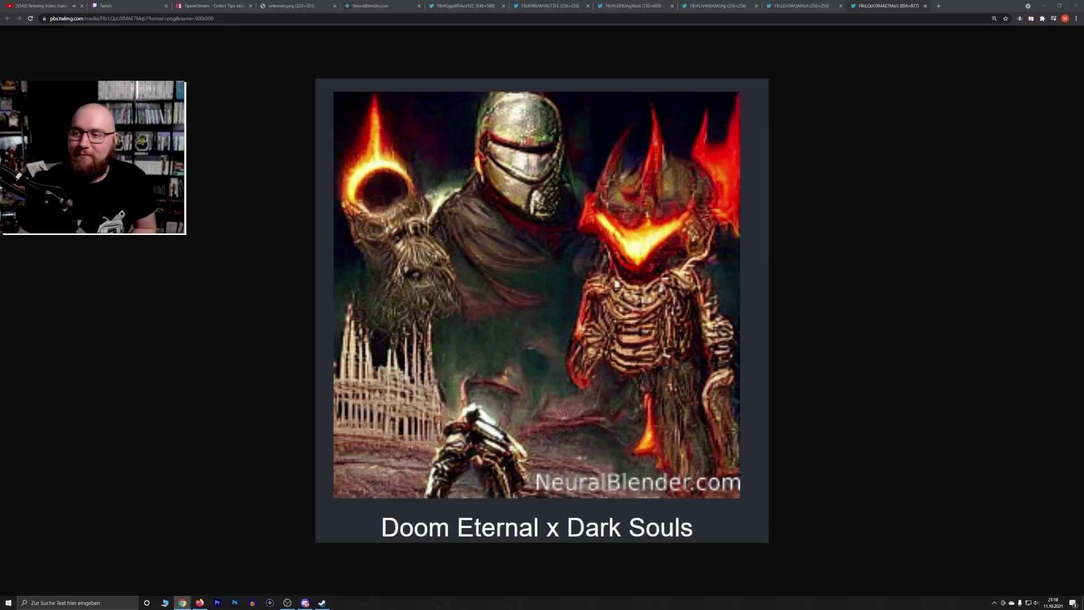
drag(1083, 170, 951, 6)
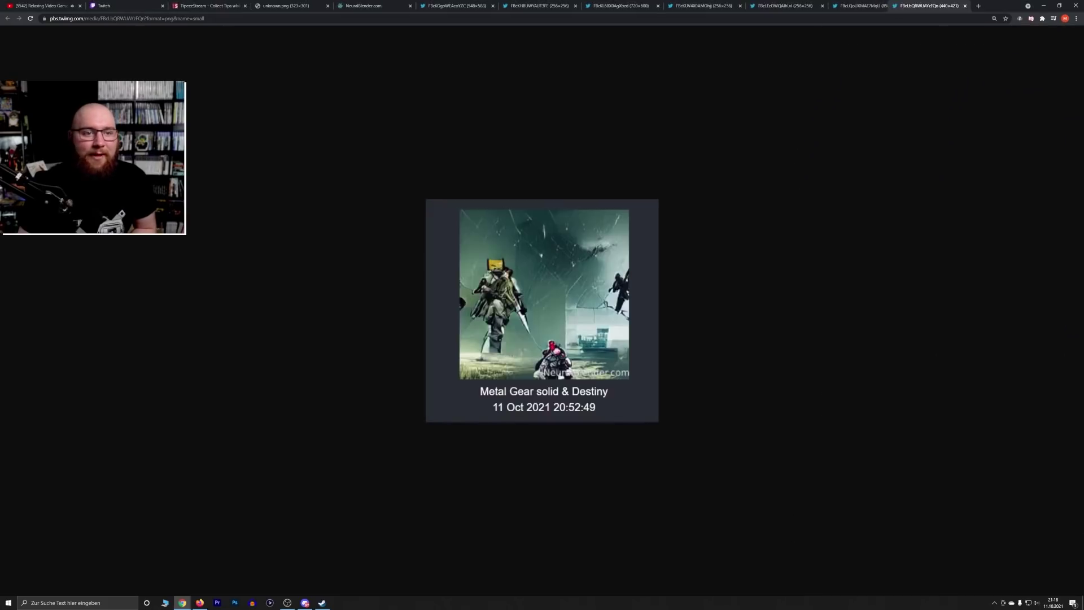
Enlarge the Metal Gear solid & Destiny image two steps, then dock and zoom the Metroid image
key(ctrl+plus)
key(ctrl+plus)
key(ctrl+plus)
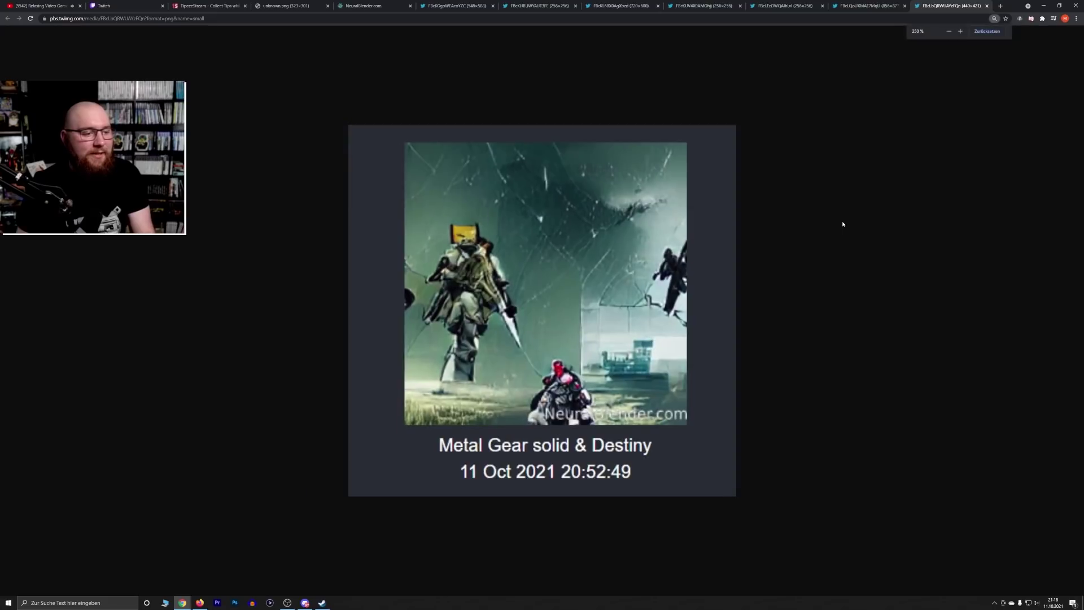
key(ctrl+plus)
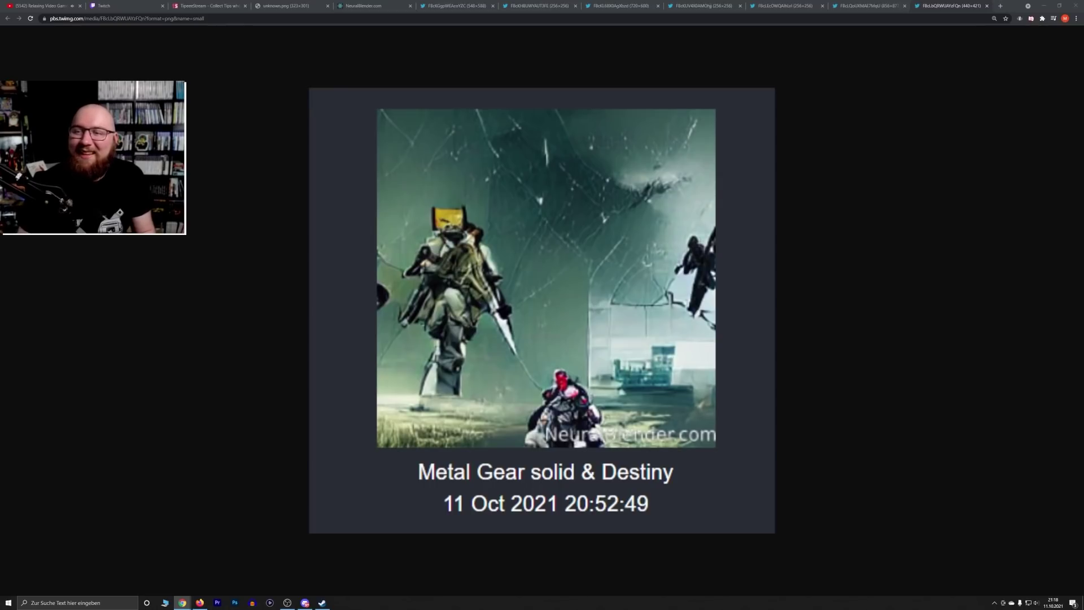
drag(1073, 49, 954, 6)
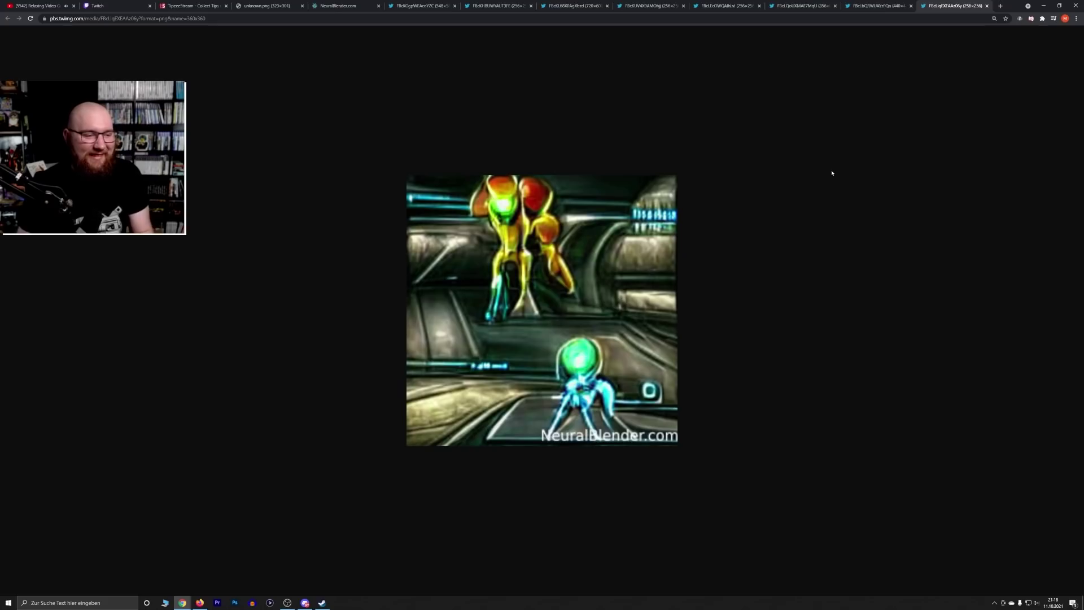
scroll(832, 173, up, 2)
scroll(846, 188, down, 1)
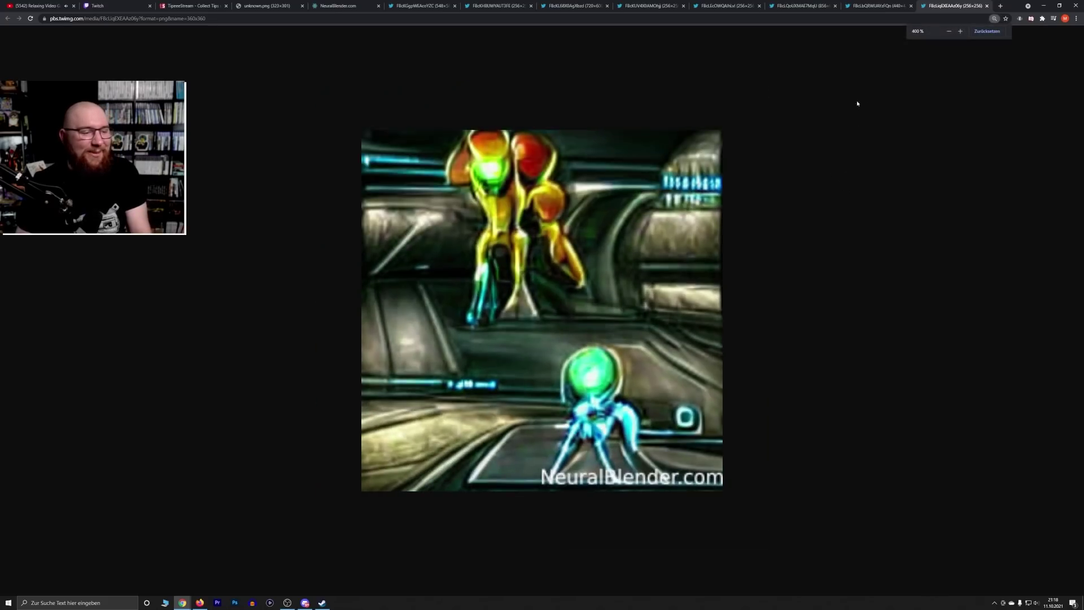
Close the Metal Gear tab and five older mashup tabs, then dock Super Mario Odyssey x Breath of the Wild
click(910, 5)
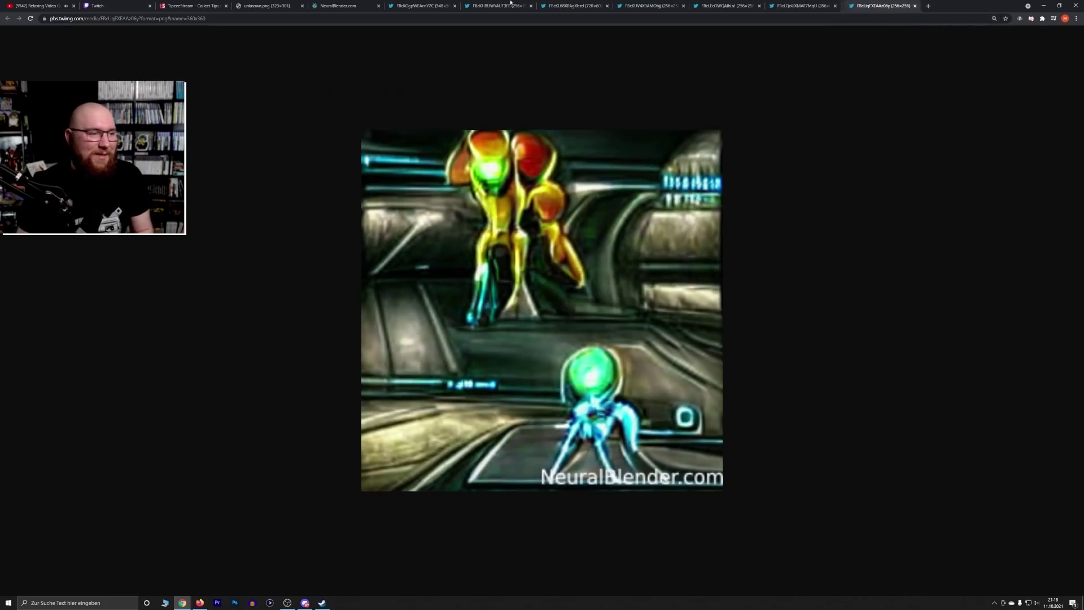
middle_click(448, 3)
middle_click(443, 2)
middle_click(436, 3)
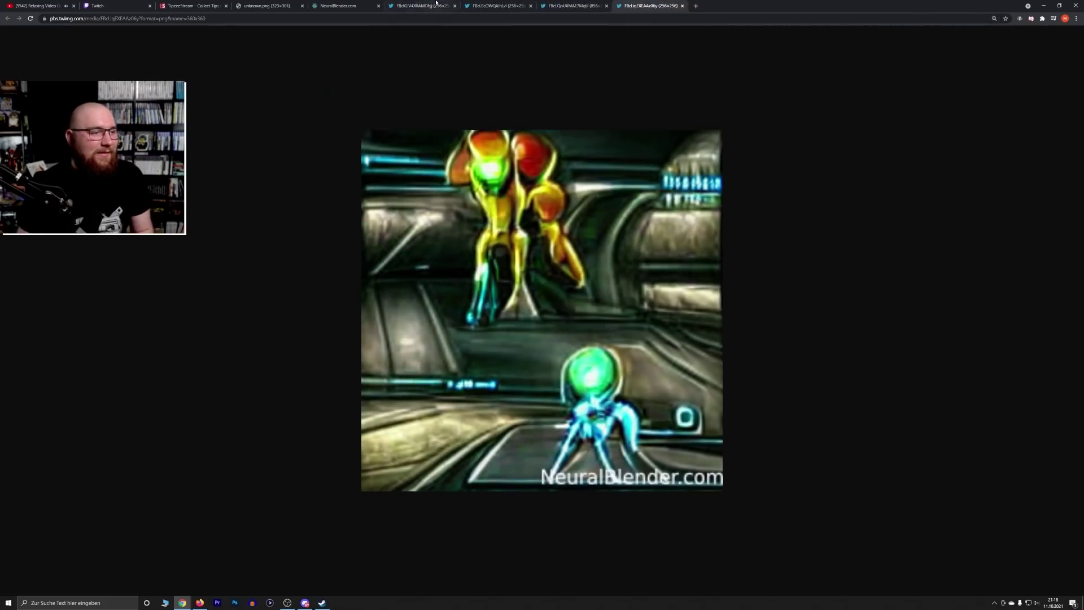
middle_click(436, 3)
middle_click(435, 3)
middle_click(436, 3)
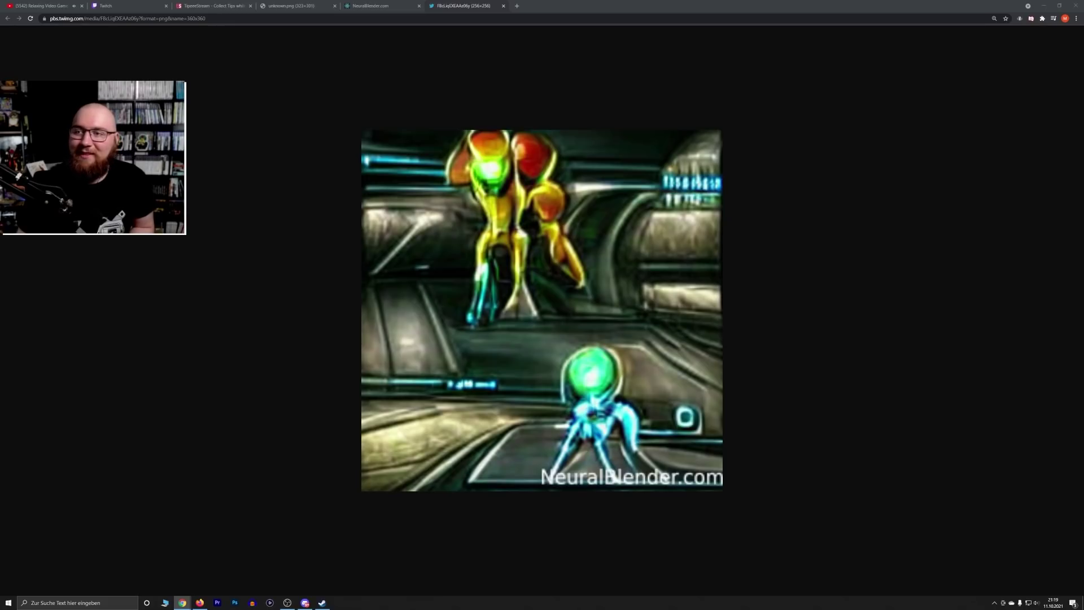
drag(1081, 226, 550, 5)
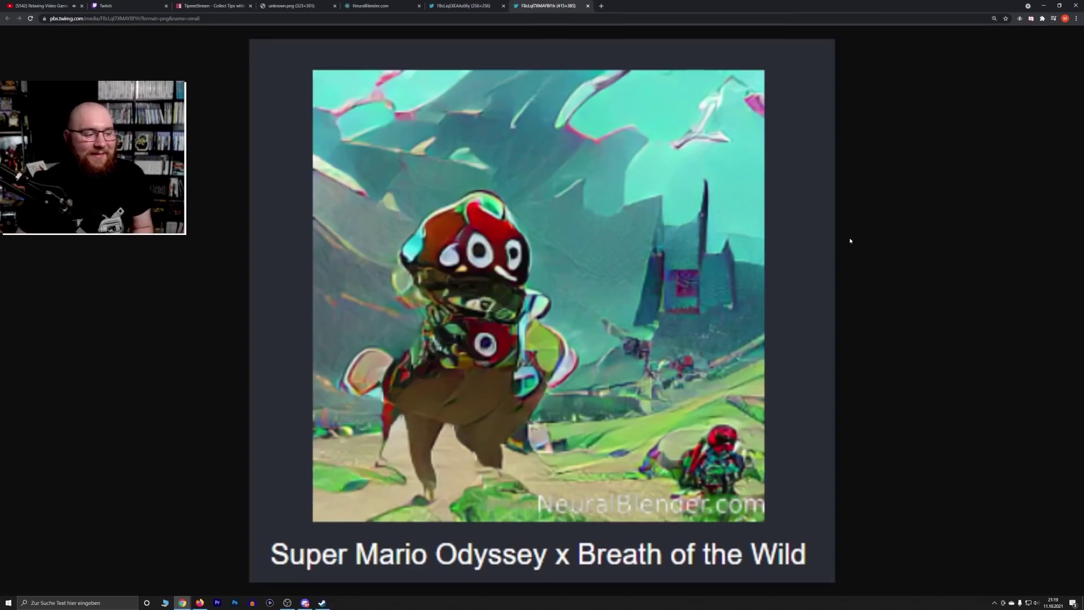
Set image zoom to 300%, close the Metroid tab, and merge in the Metroid Bloodborne image
key(ctrl+minus)
key(ctrl+minus)
key(ctrl+plus)
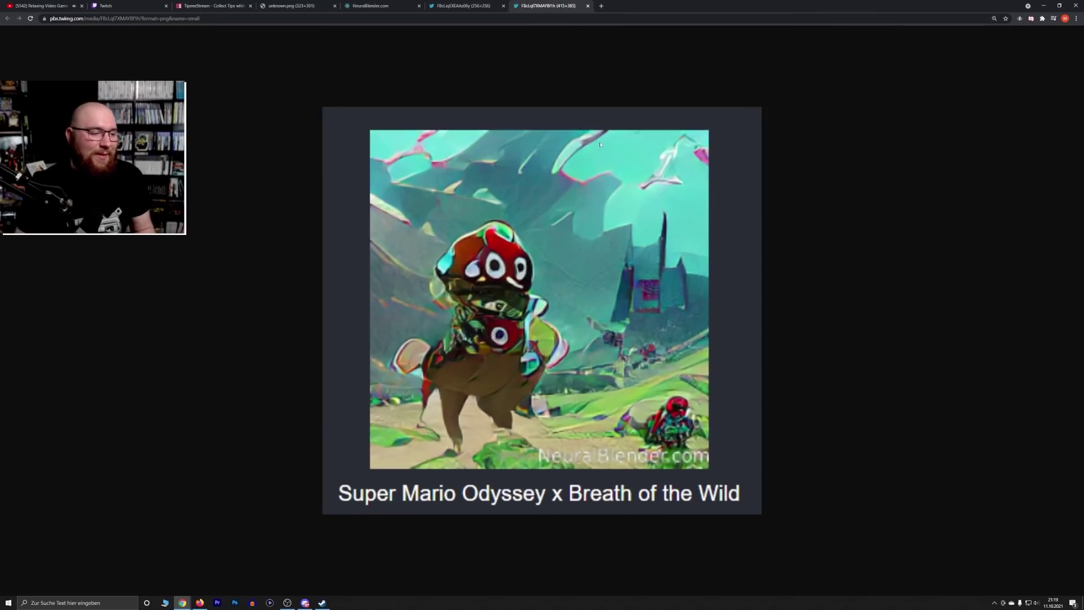
click(503, 6)
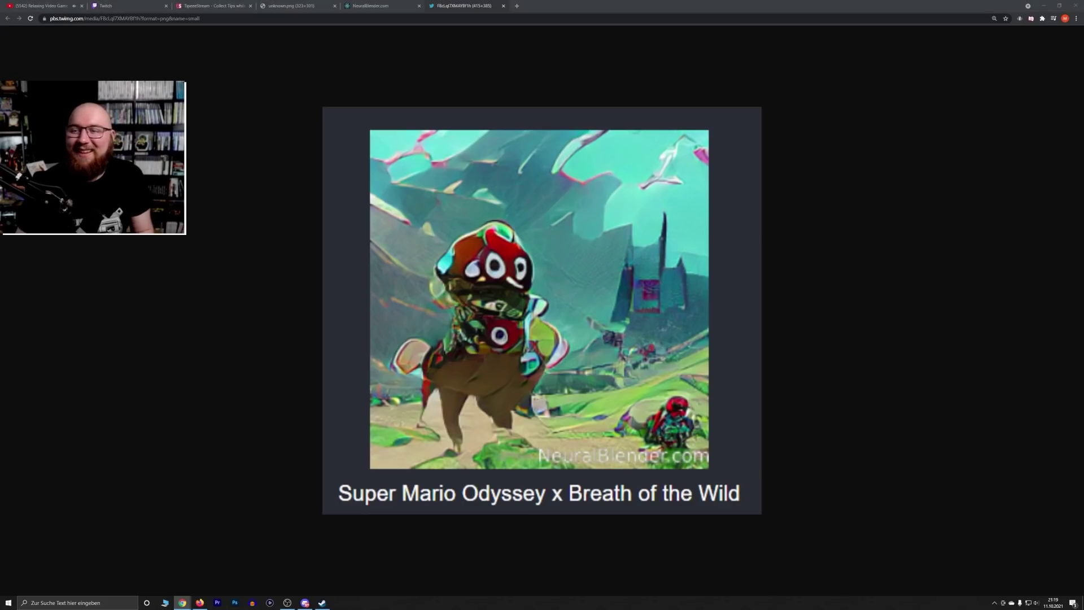
drag(1083, 76, 717, 7)
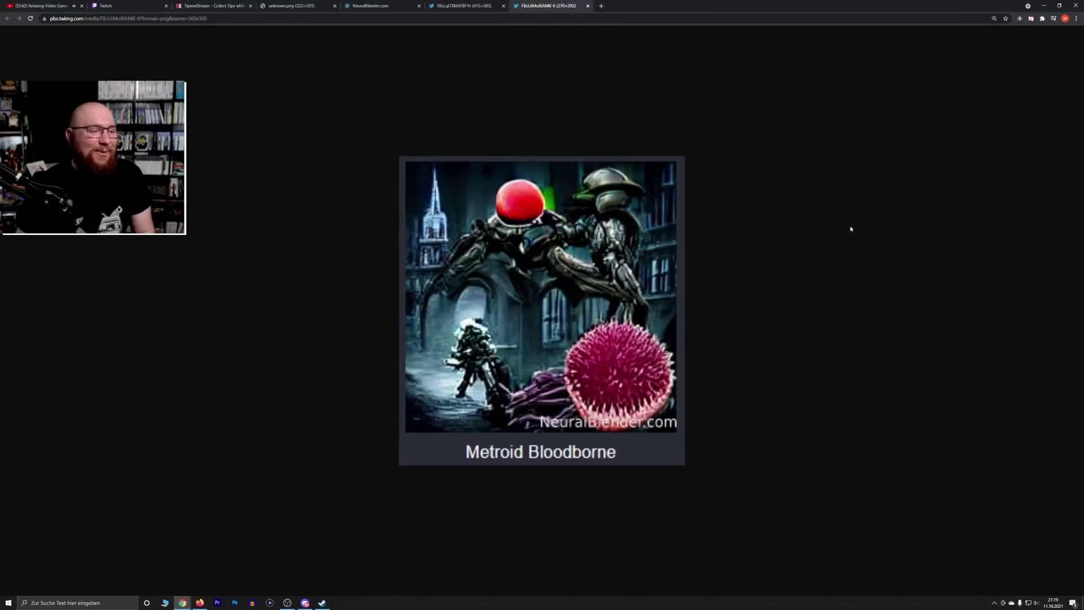
click(503, 6)
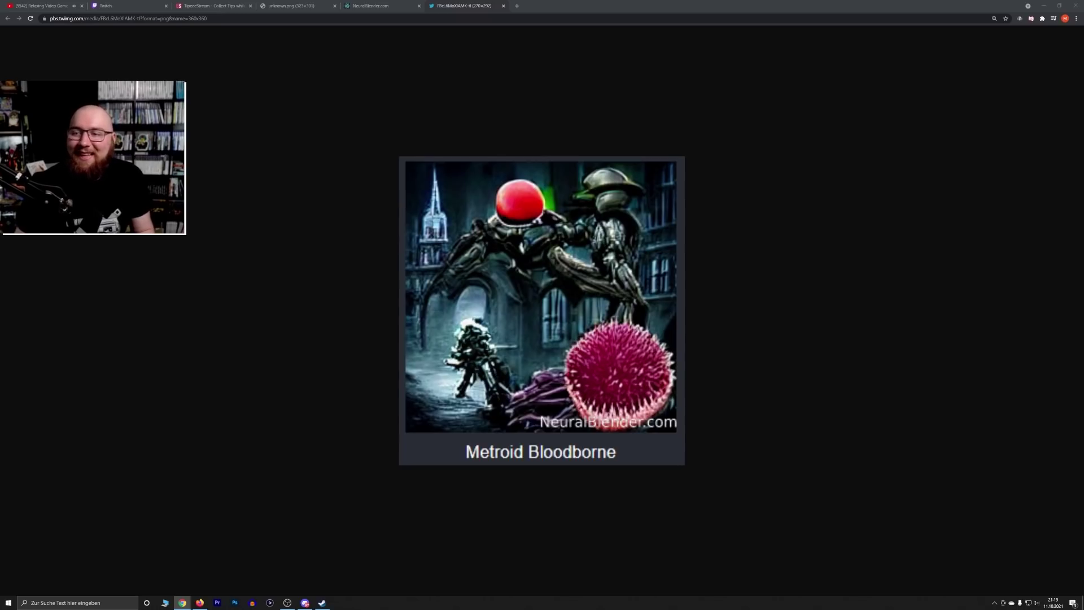
Merge the frog and horse image, close the Metroid Bloodborne tab, and dock the Mega Man image
drag(733, 132, 550, 6)
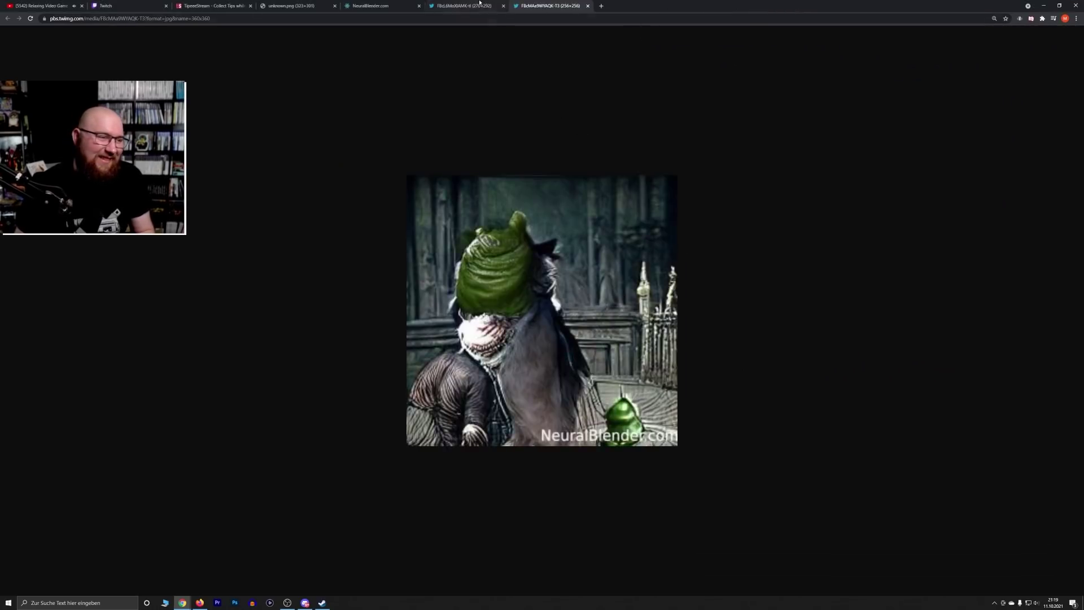
click(503, 5)
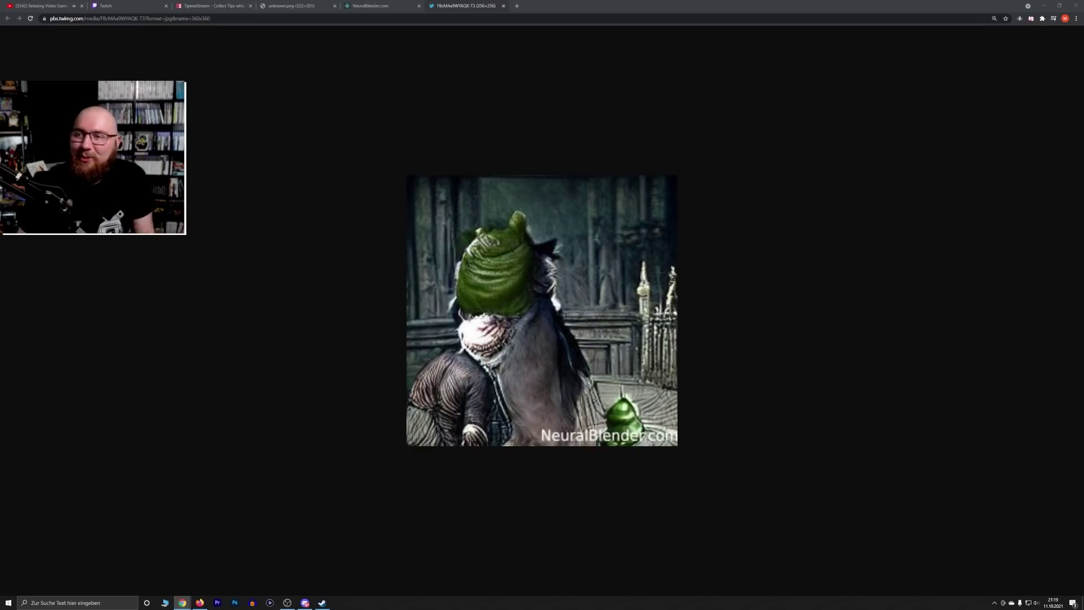
drag(1050, 58, 744, 6)
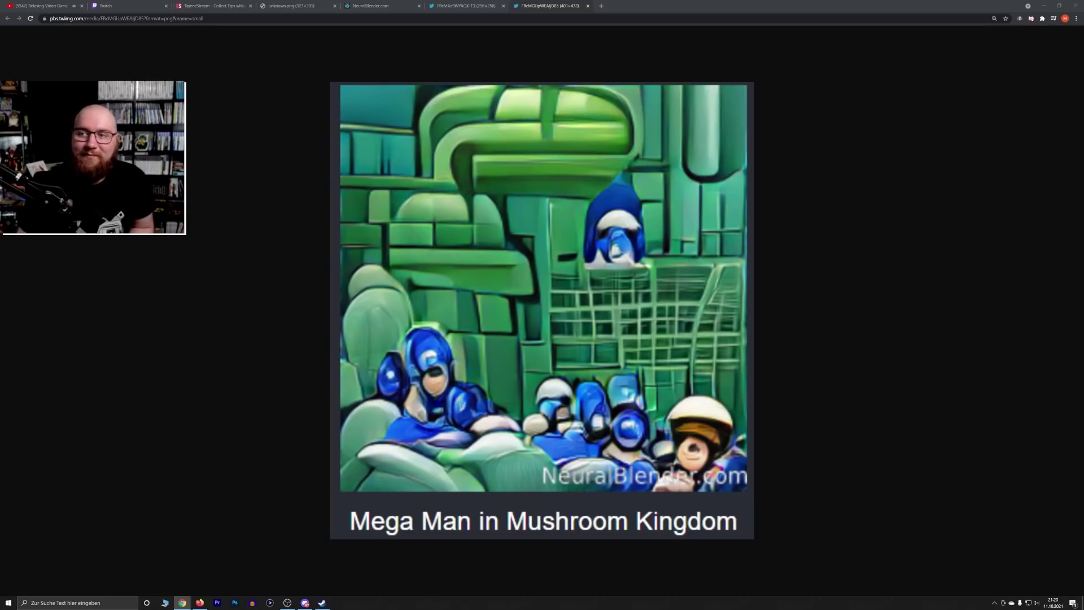
Dock the Hitman & Run image zoomed out, then the Persona 3 x 4 x 5 and Sims-style images
drag(1083, 135, 734, 7)
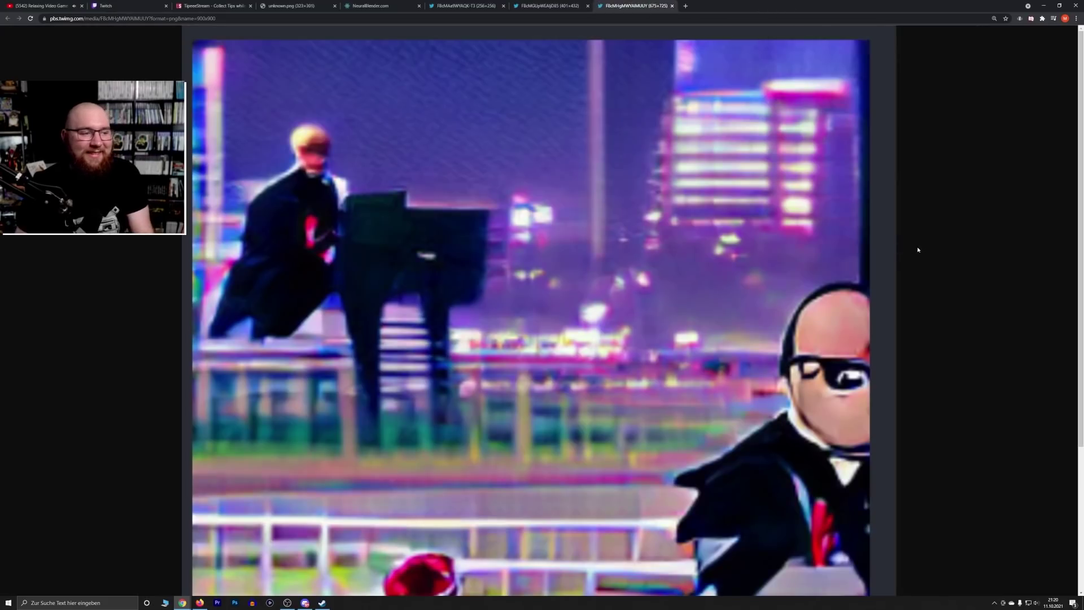
key(ctrl+minus)
key(ctrl+minus)
key(ctrl+minus)
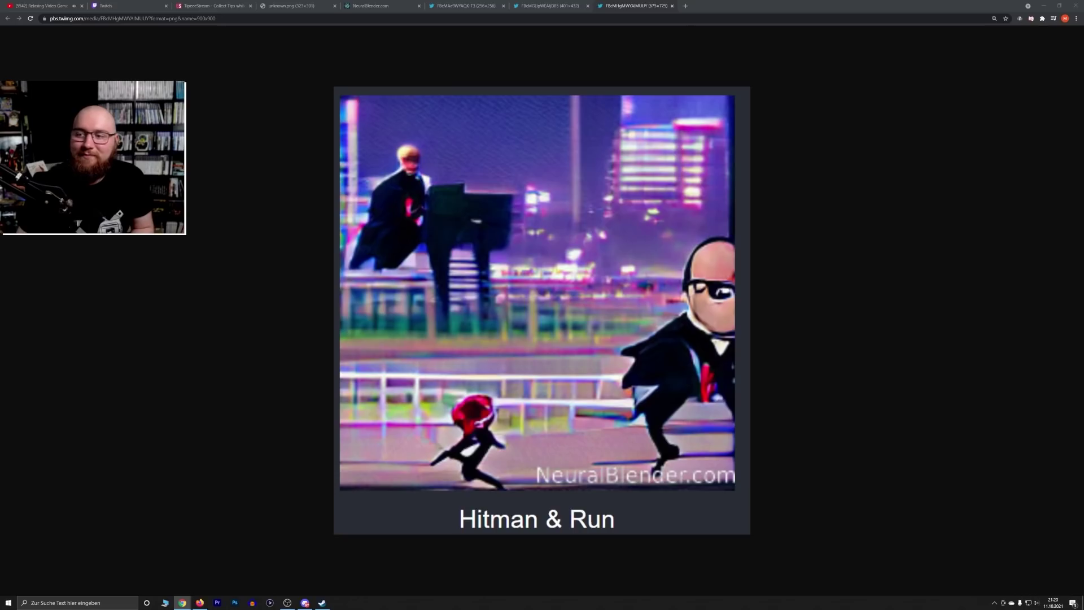
drag(1081, 136, 813, 5)
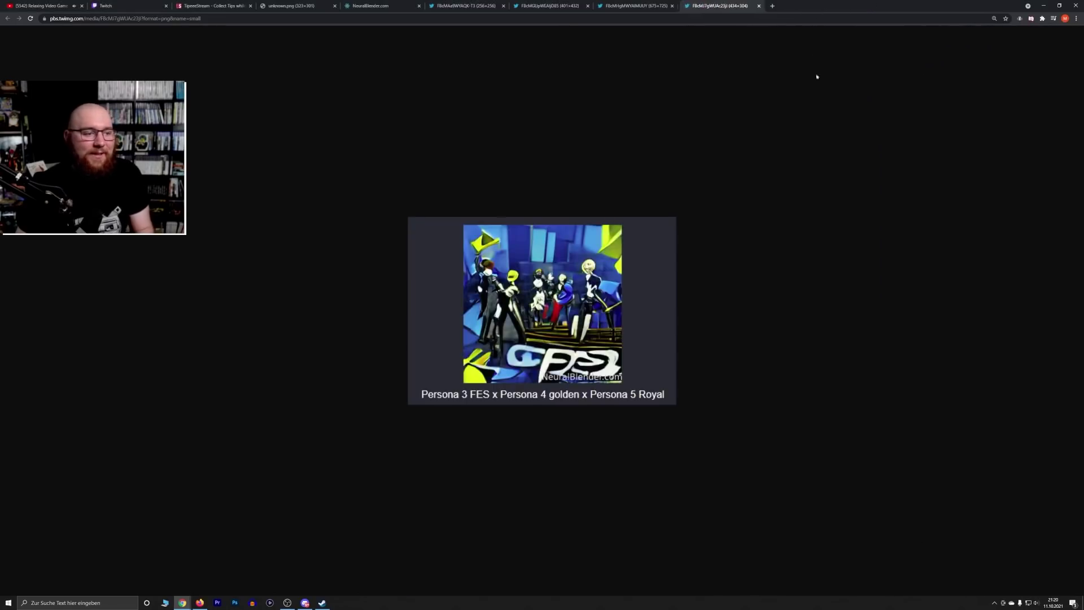
scroll(856, 242, up, 4)
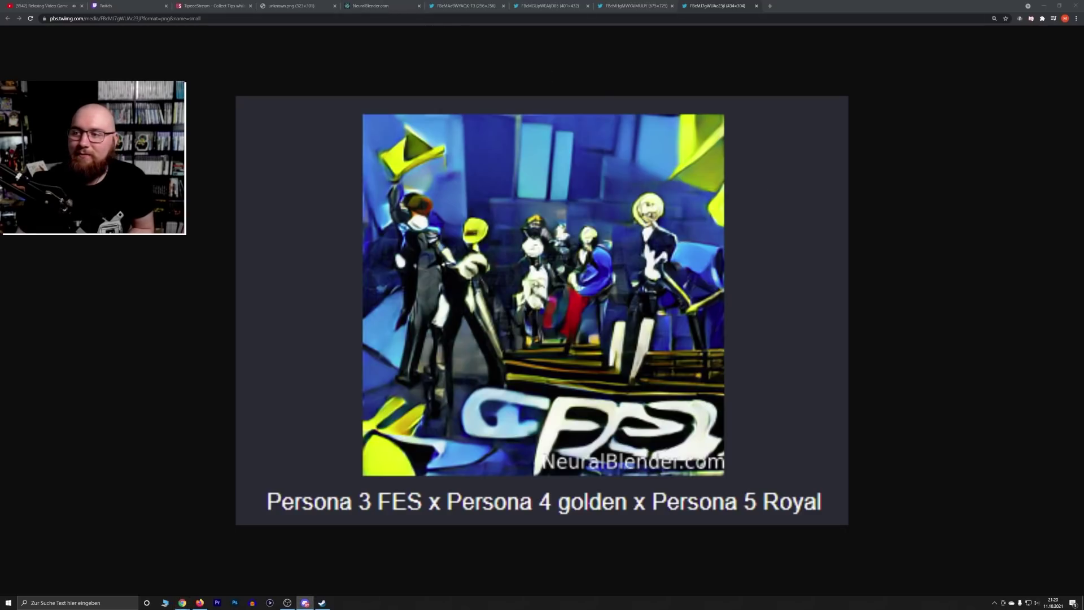
key(alt+Tab)
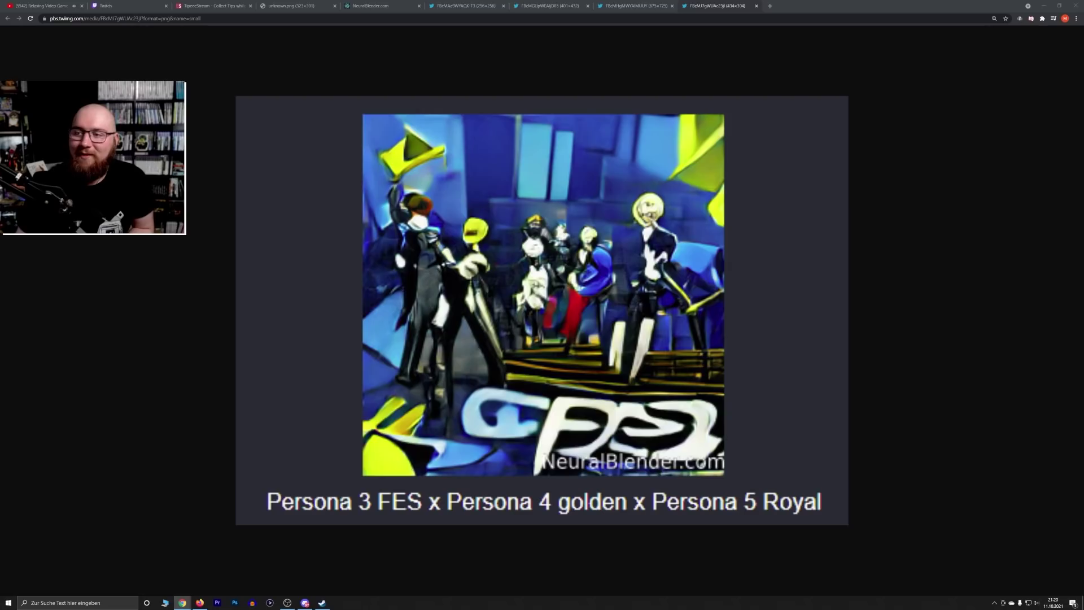
drag(847, 108, 802, 7)
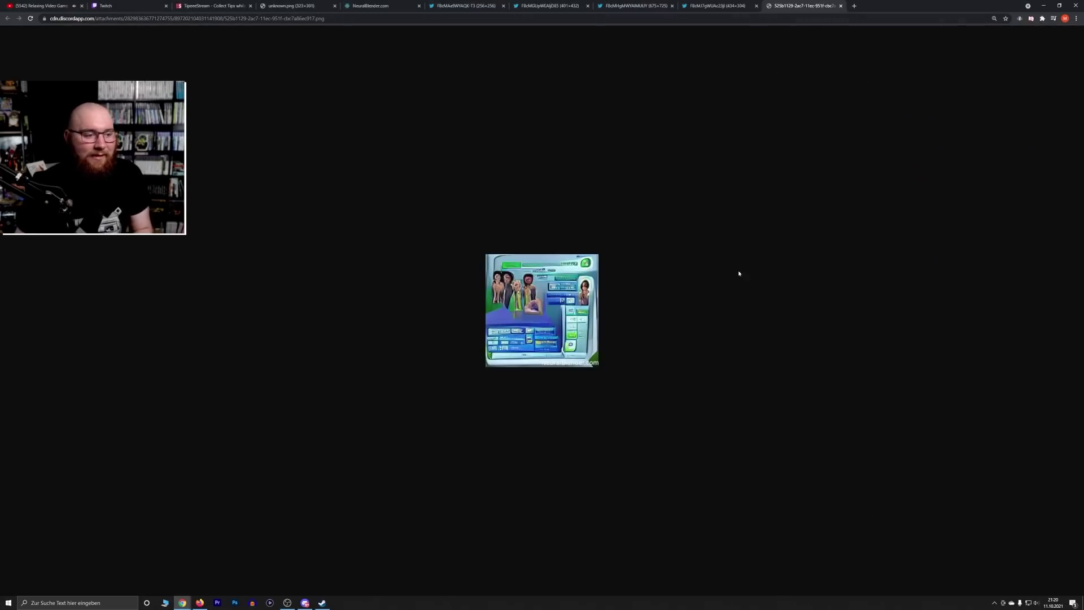
Zoom the Sims-style image, then scroll NeuralBlender's In Progress page to the Isaac skateboard image
scroll(746, 270, up, 4)
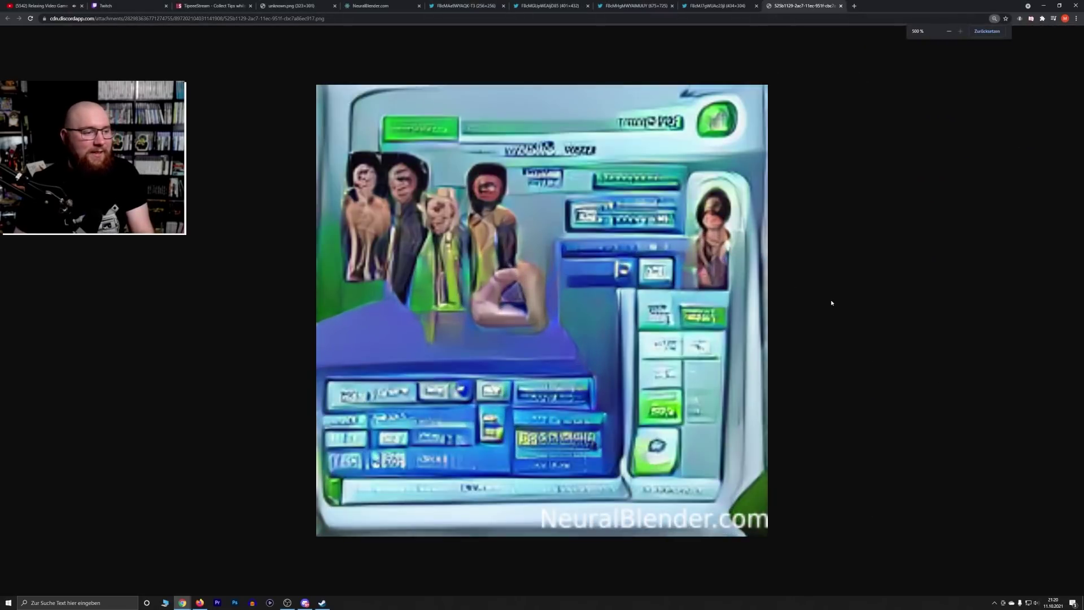
scroll(831, 302, down, 1)
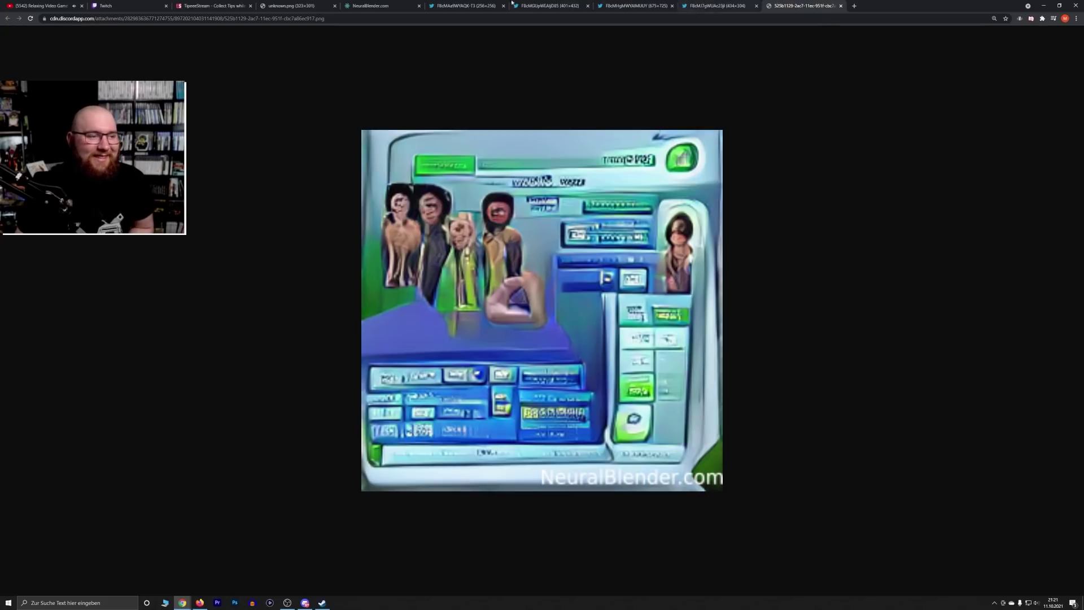
click(384, 6)
scroll(204, 283, down, 3)
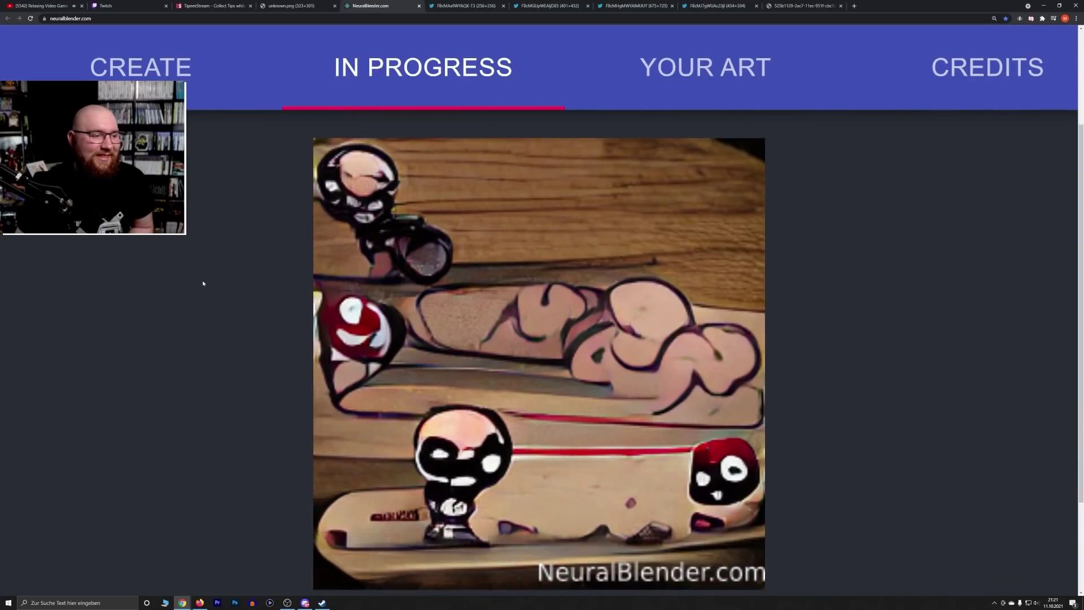
Read The Binding Of Isaac Skateboarding entry's title and date, then switch over to Discord
scroll(203, 283, down, 1)
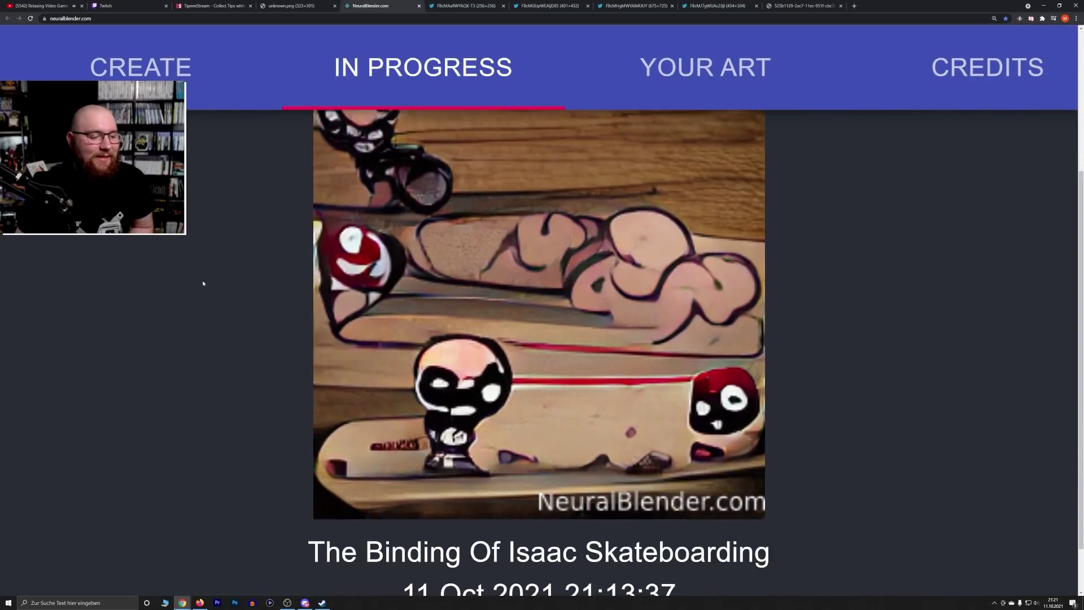
scroll(203, 283, up, 1)
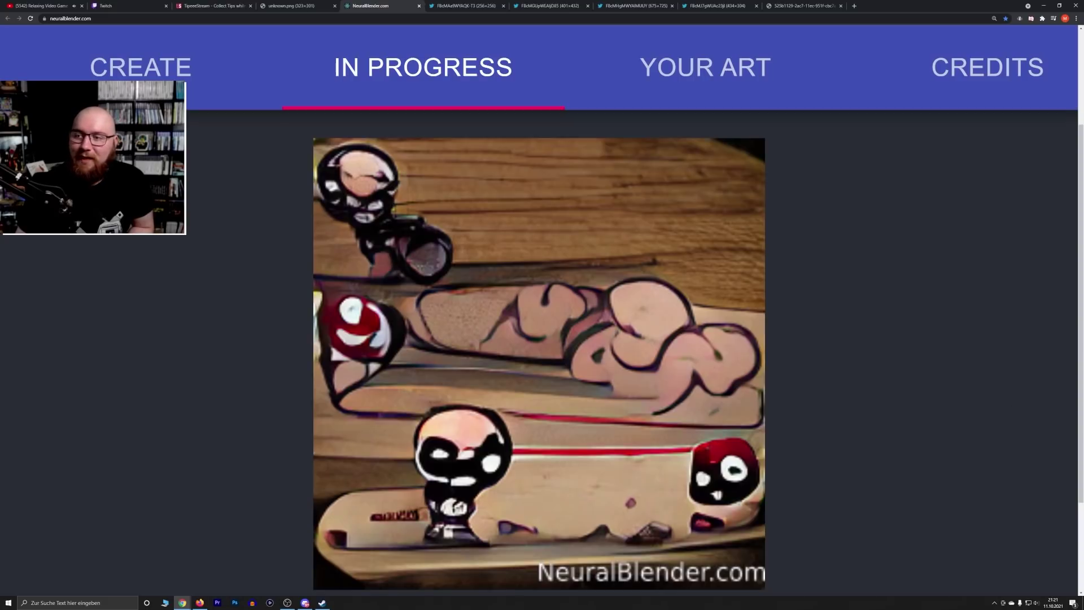
key(alt+Tab)
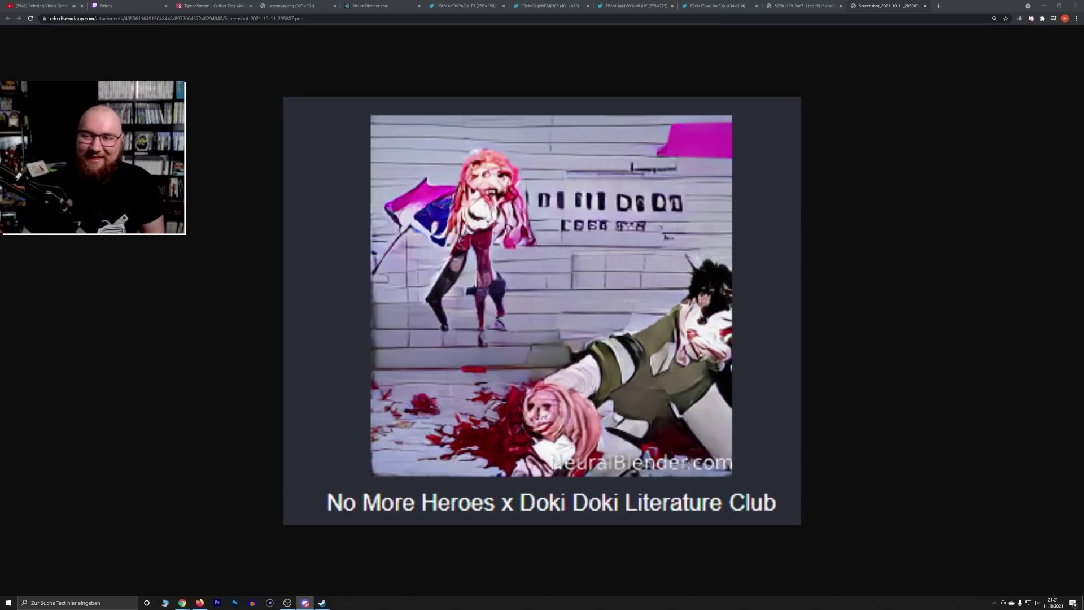
Dock the new viewer image, then close the Sims, Doki Doki, Persona, frog-horse, Mega Man and Hitman tabs
key(alt+Tab)
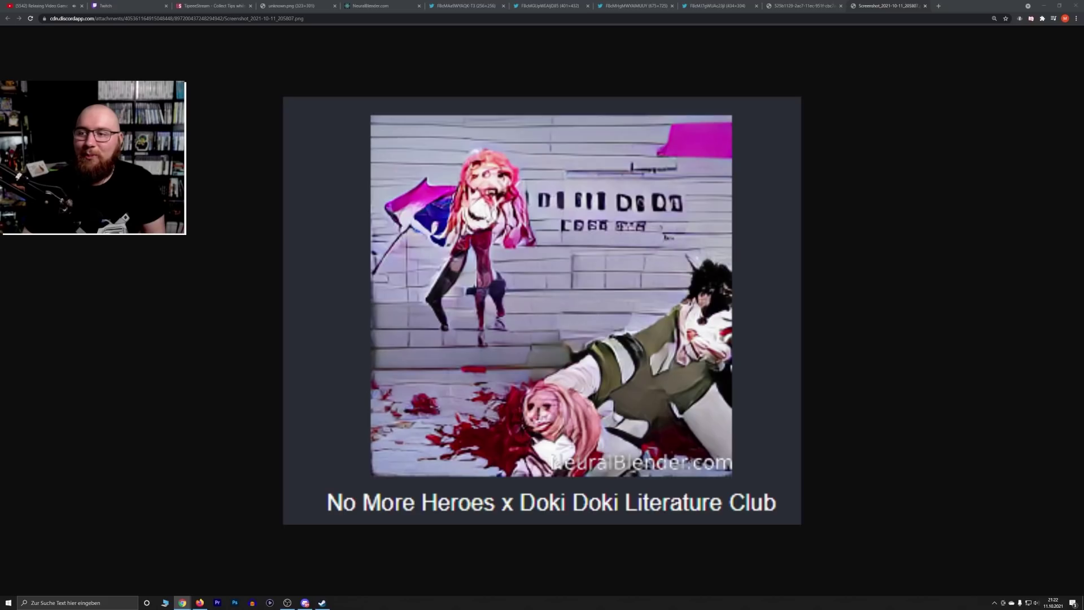
drag(1083, 192, 785, 7)
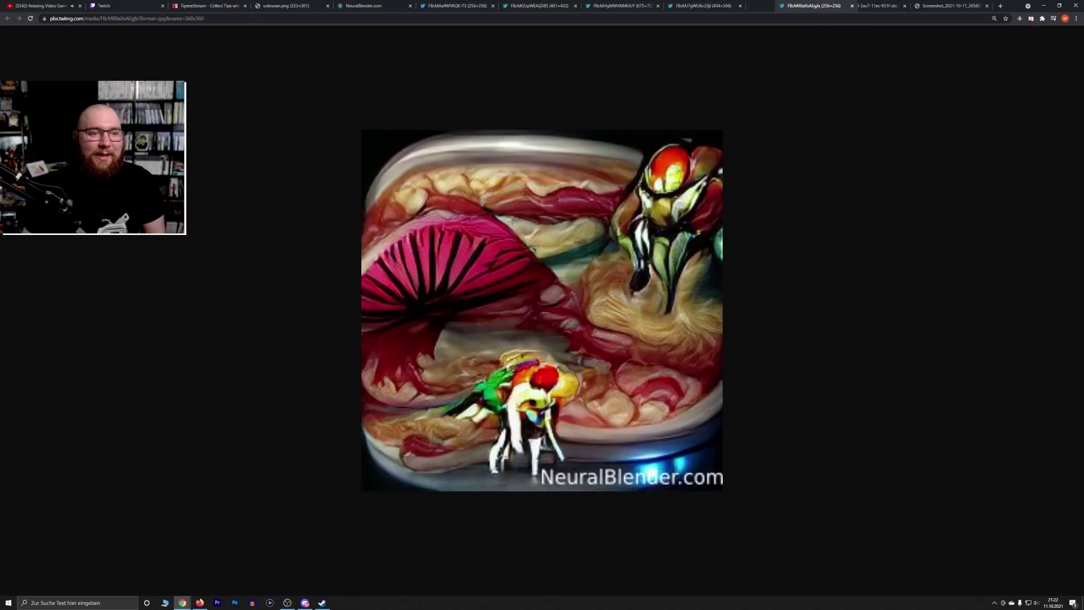
click(904, 5)
click(905, 5)
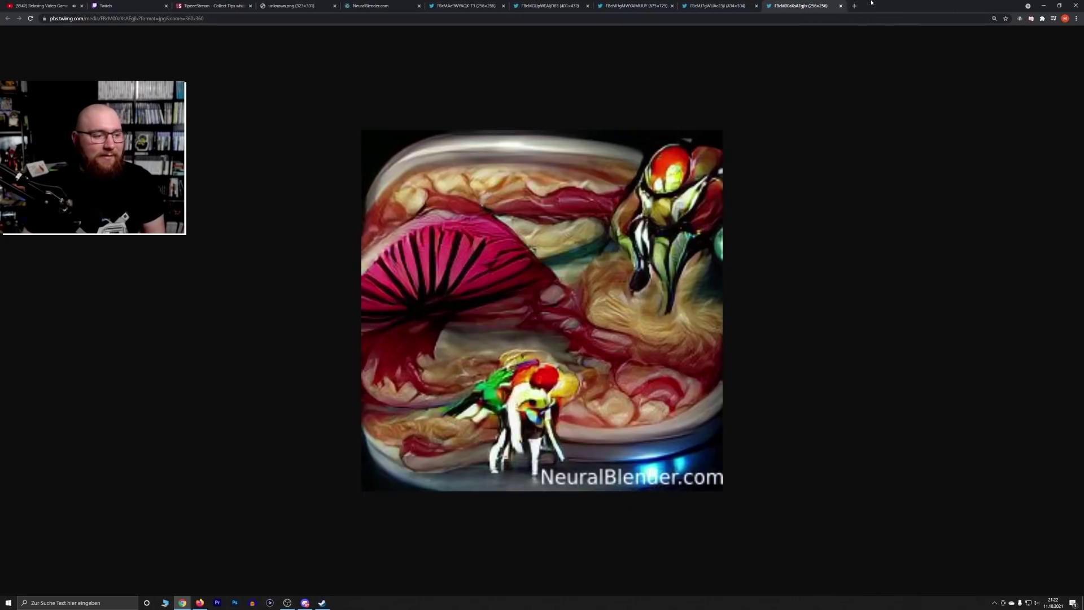
middle_click(708, 2)
middle_click(469, 3)
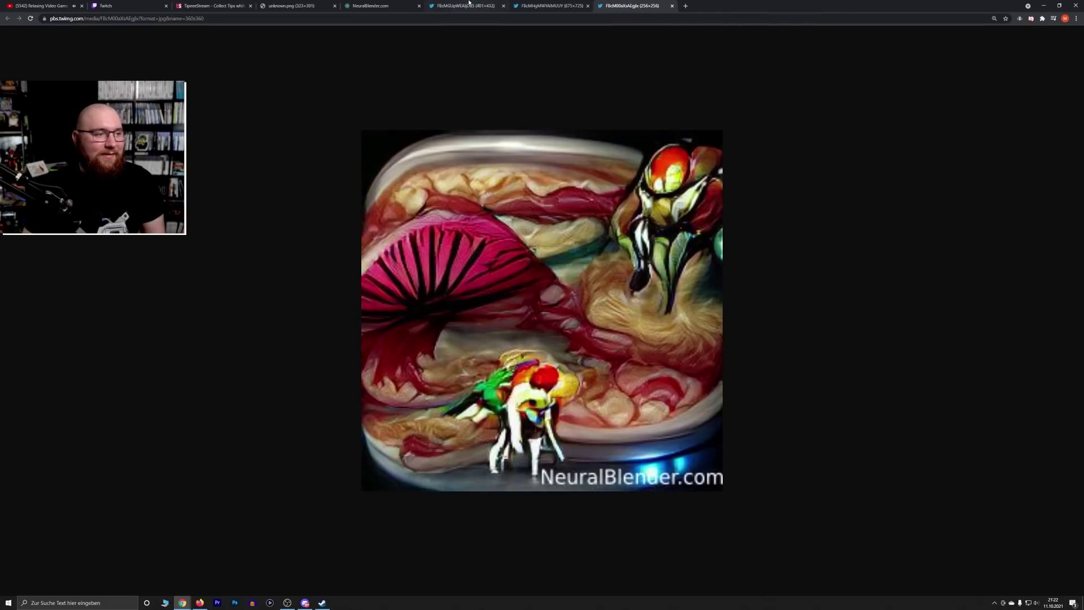
middle_click(469, 2)
middle_click(470, 3)
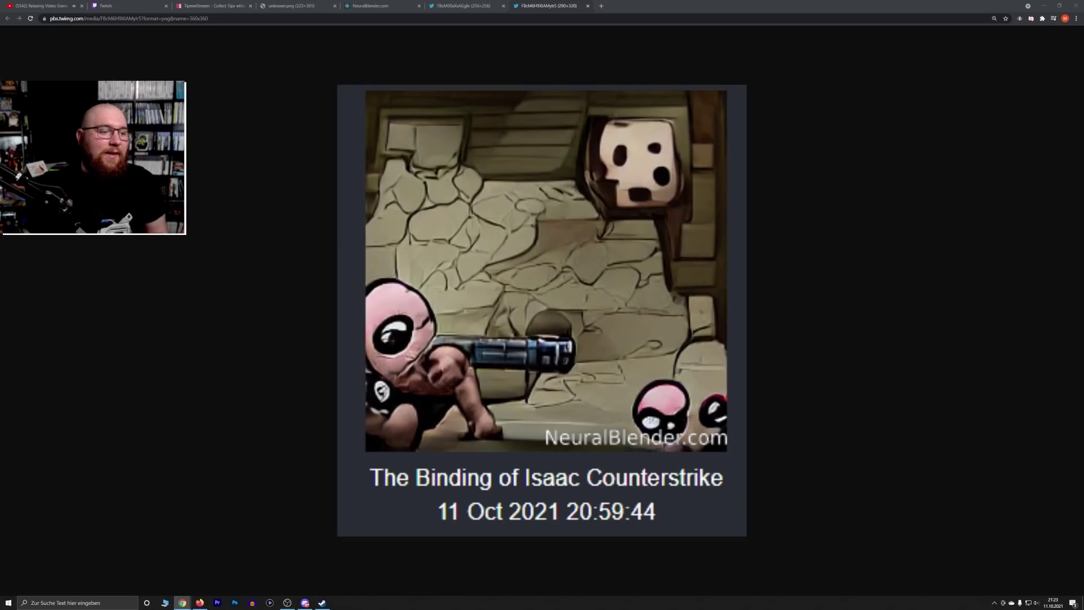
Dock the Super The Binding of Isaac Pinball image, close the Counterstrike tab, and zoom the Pokémon image
drag(1083, 77, 633, 7)
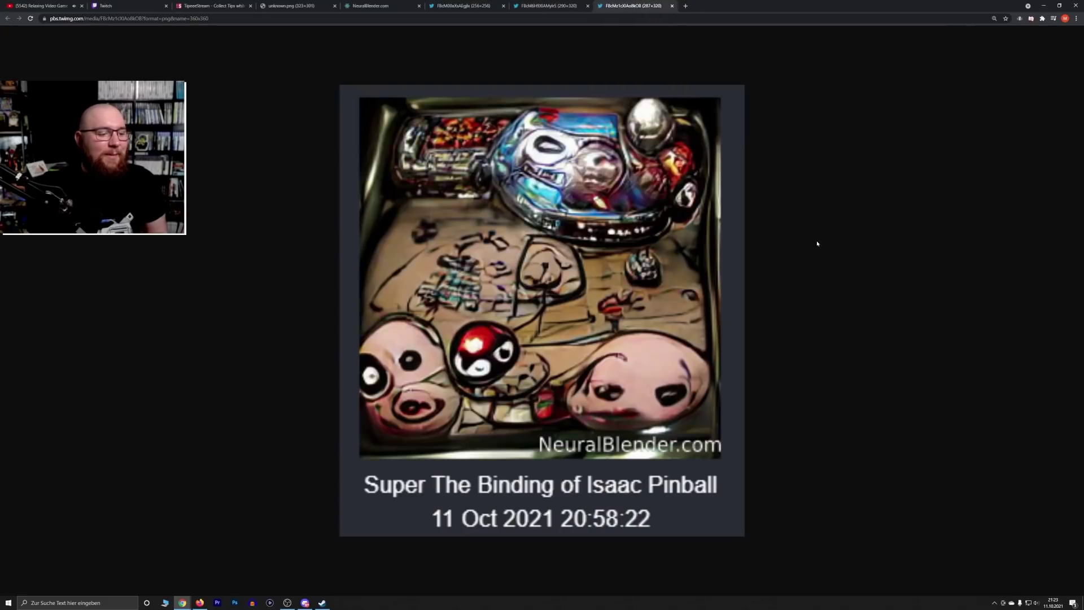
click(588, 6)
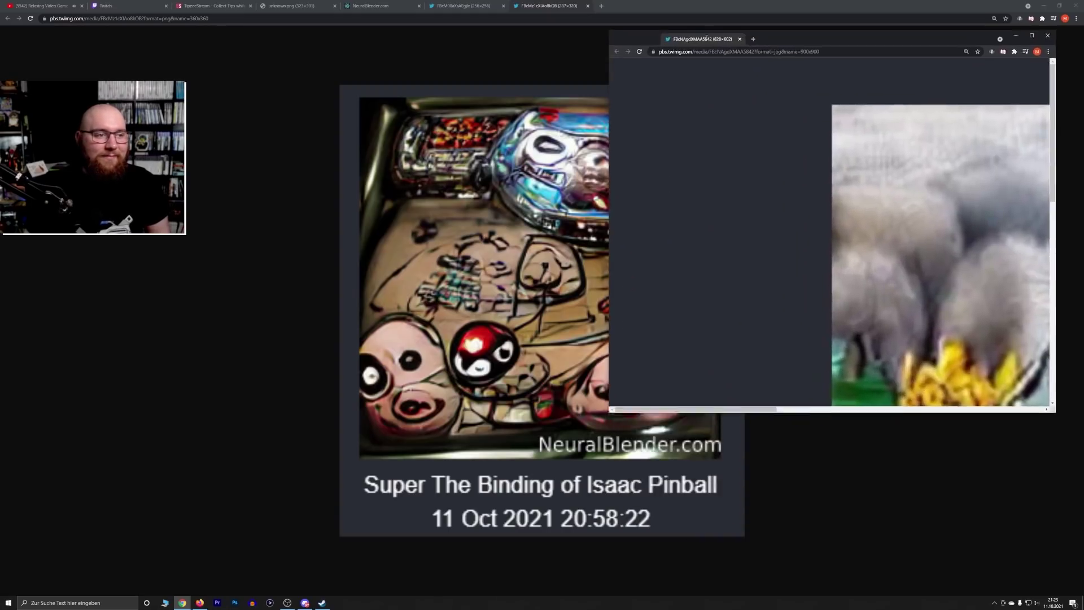
scroll(746, 235, down, 2)
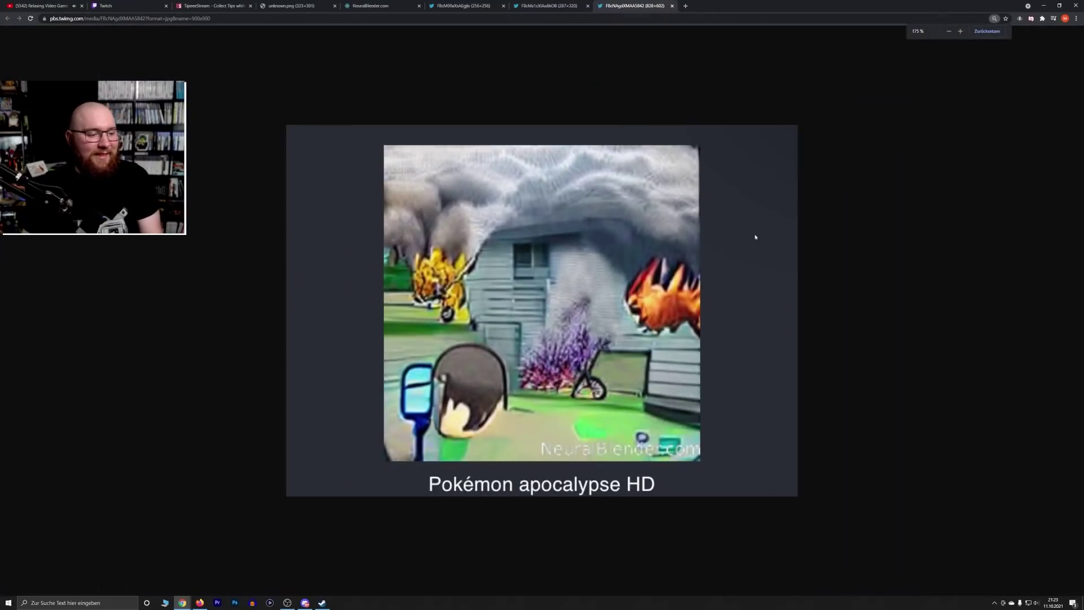
Dock the blue armoured creature image, then open Discord's Bloodborne Singstar image link in a new tab
scroll(897, 274, up, 1)
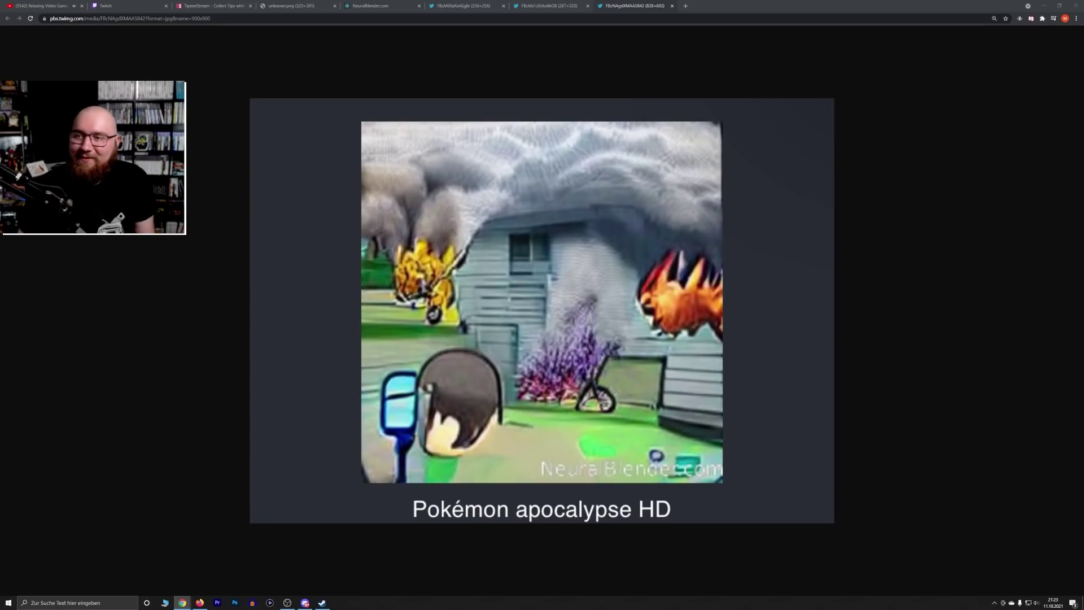
drag(1083, 186, 725, 6)
scroll(796, 257, up, 5)
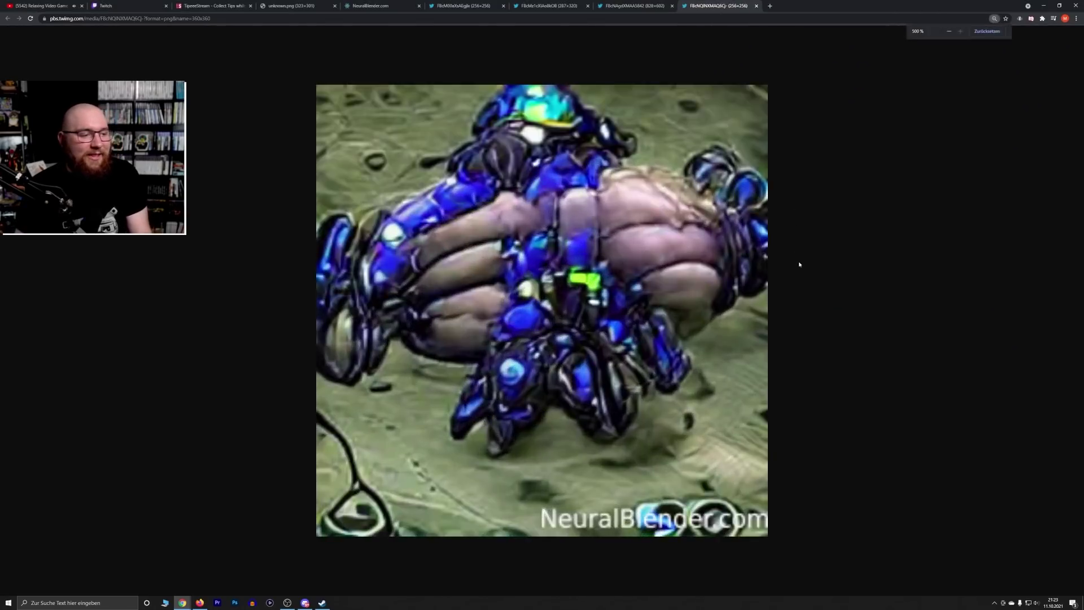
scroll(798, 261, down, 2)
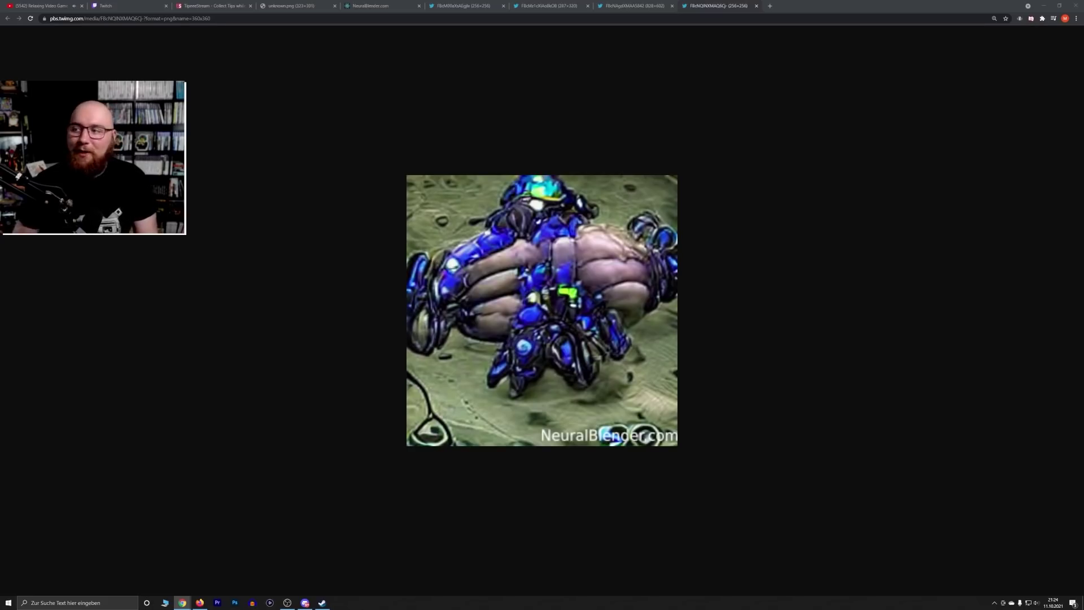
key(alt+Tab)
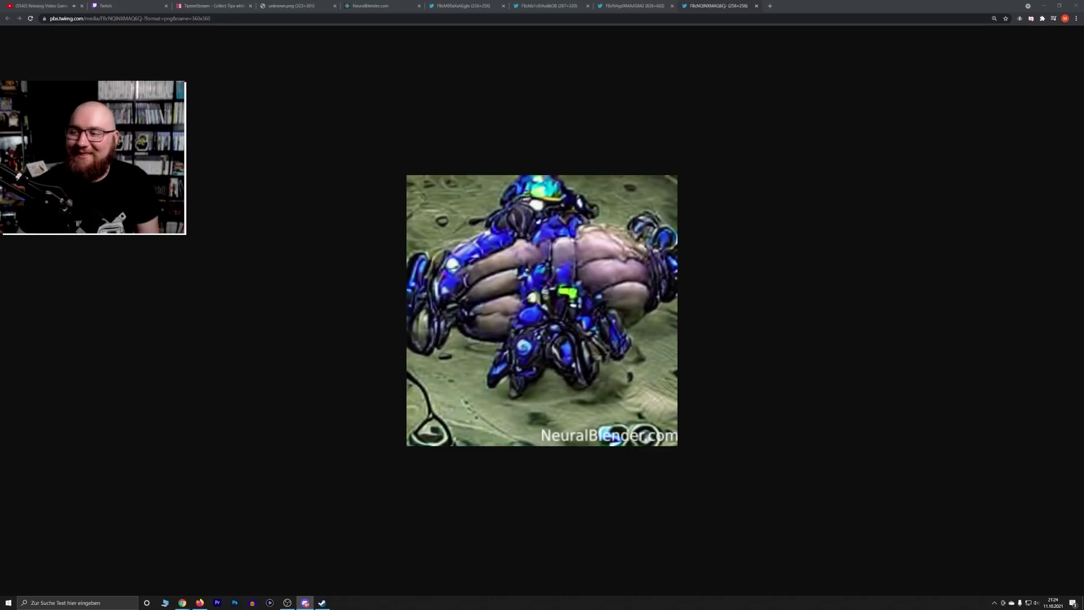
click(1056, 313)
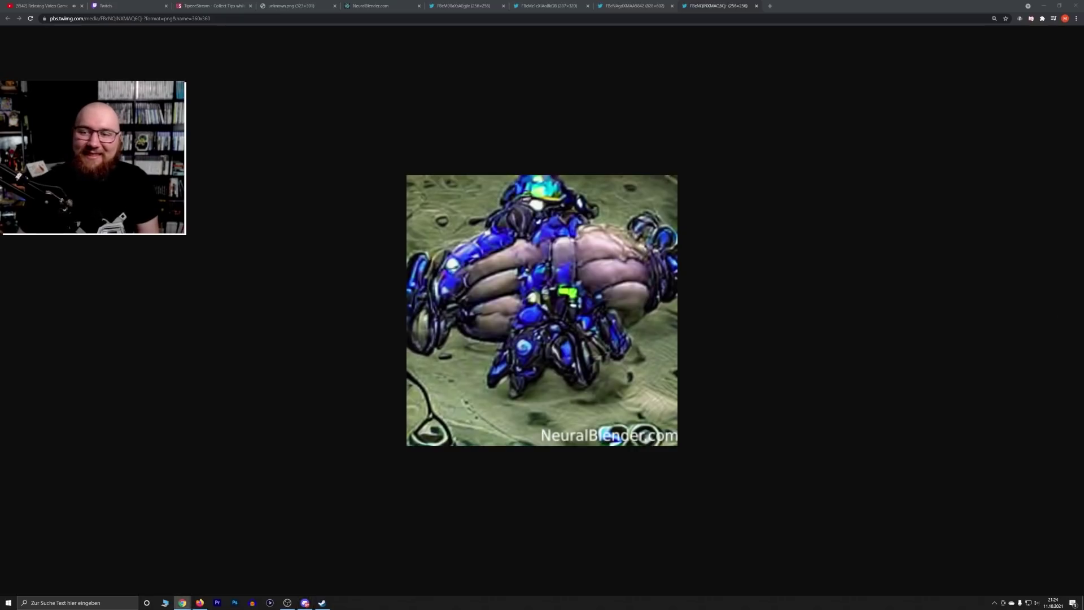
click(859, 243)
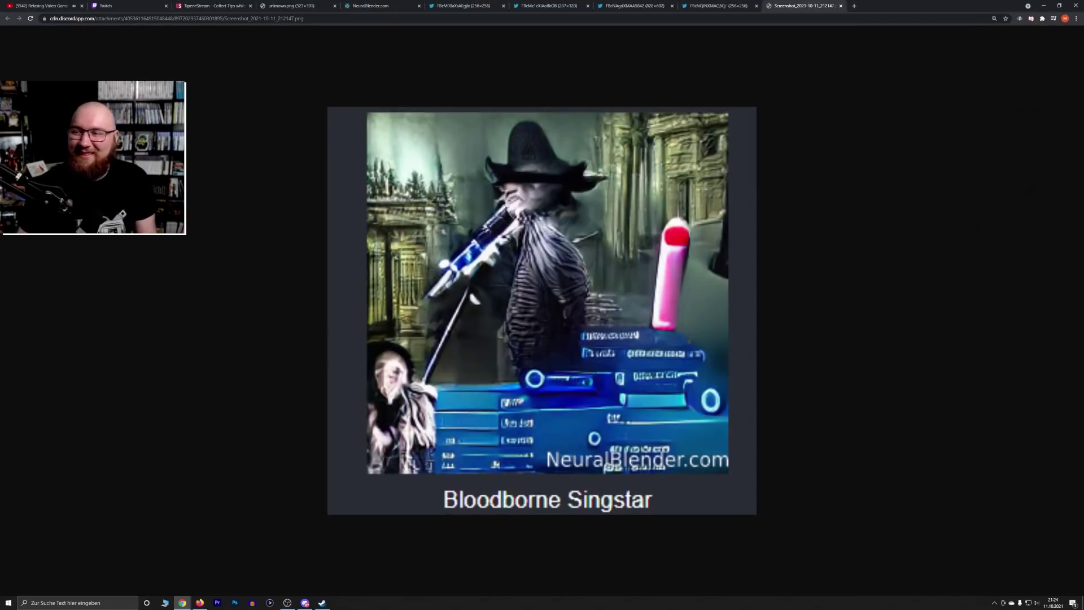
Add the 'lego stardew diablo valley kart hd remake' image as a Chrome tab, then return to NeuralBlender
key(alt+Tab)
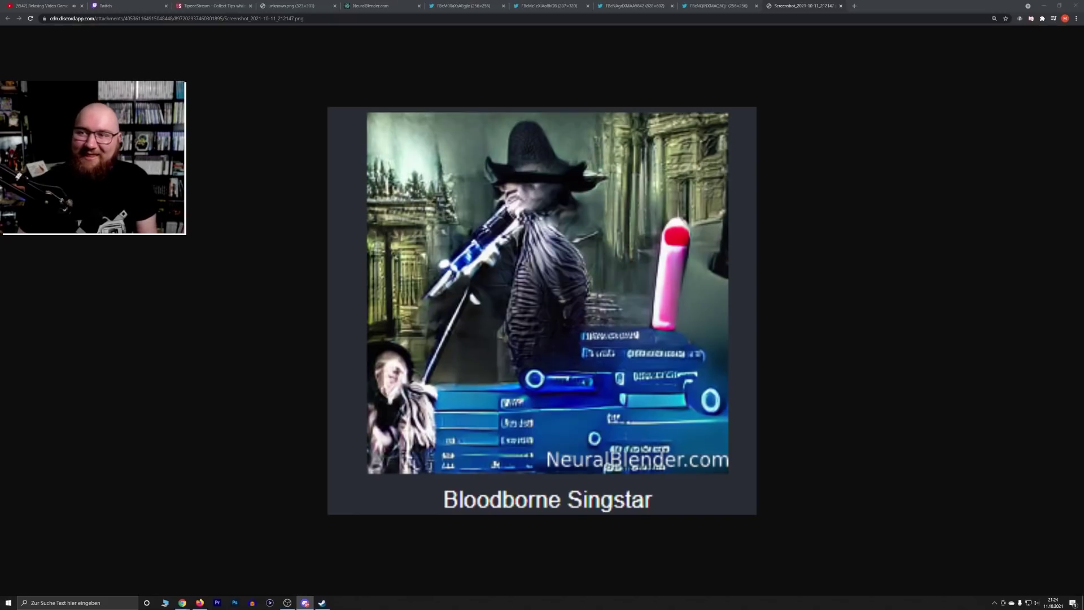
key(alt+Tab)
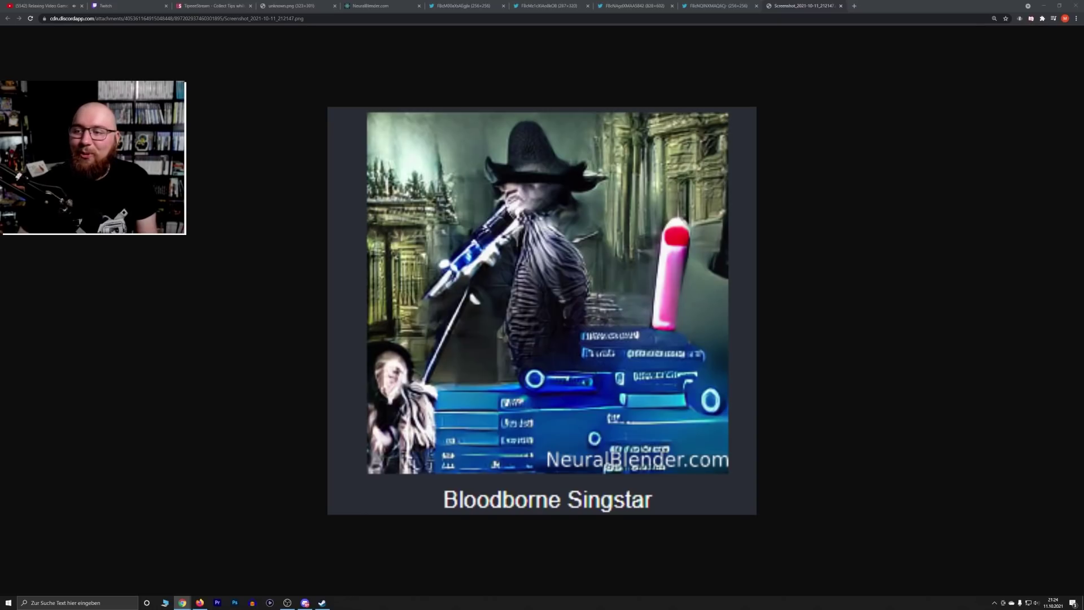
drag(1083, 102, 839, 97)
scroll(822, 223, down, 2)
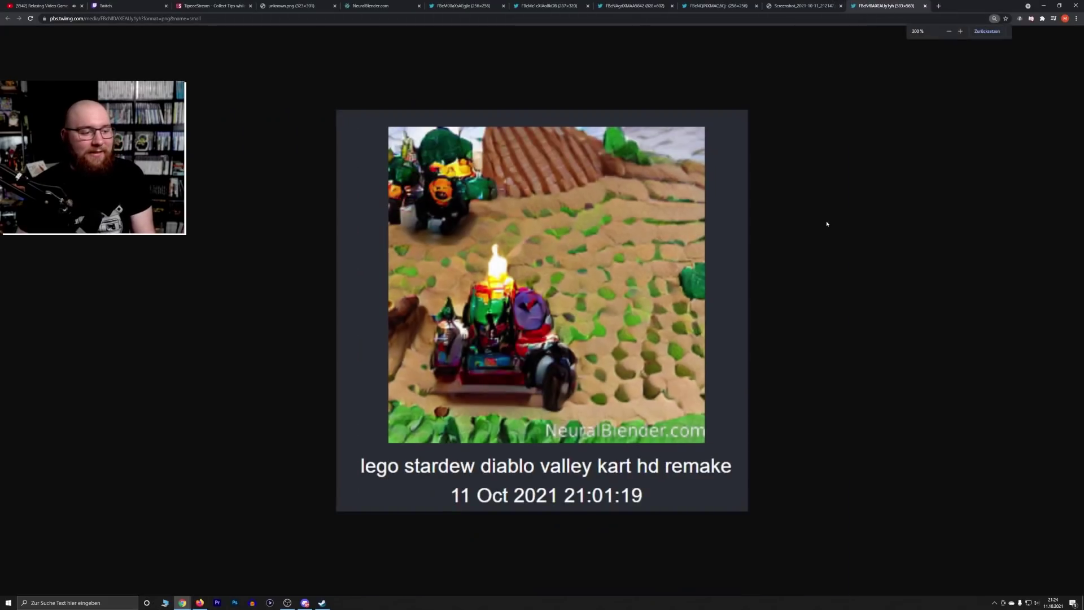
scroll(835, 234, up, 1)
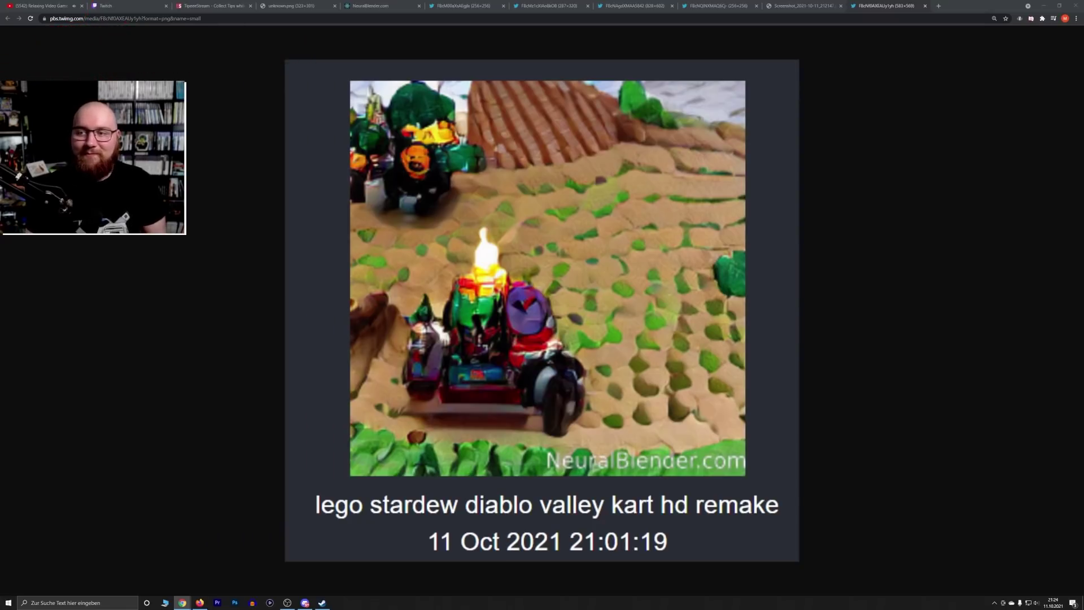
click(370, 6)
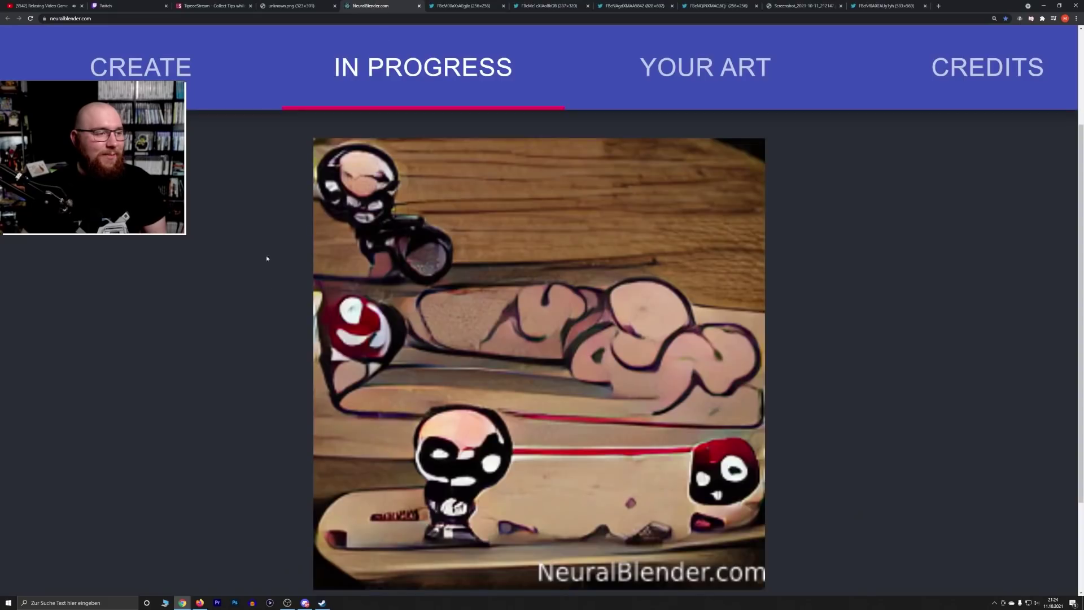
Submit 'Lego Bloodborne' as a new NeuralBlender art prompt
click(140, 65)
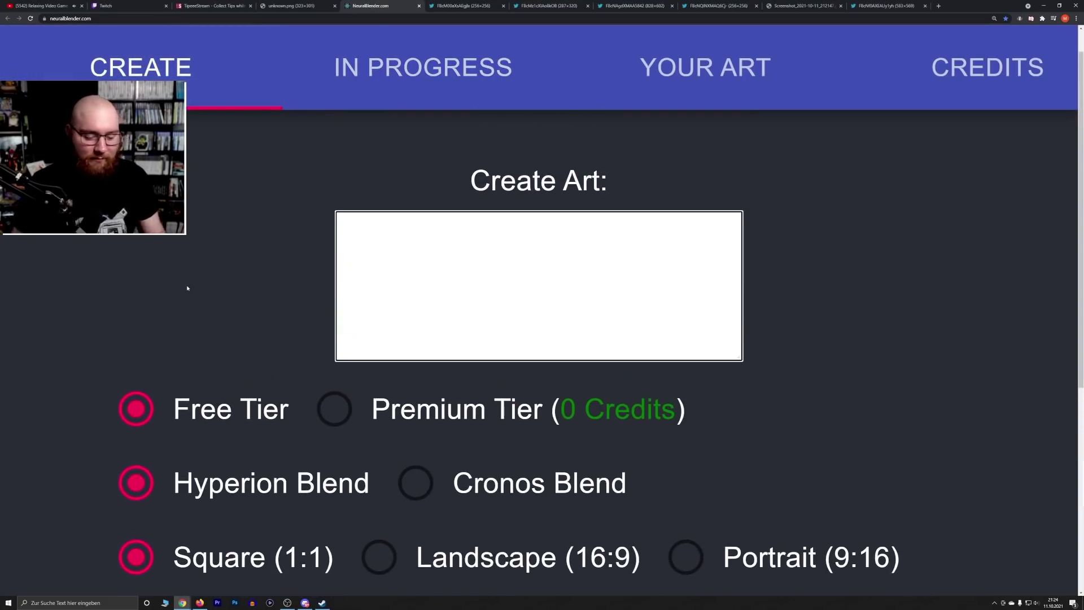
text(Lego)
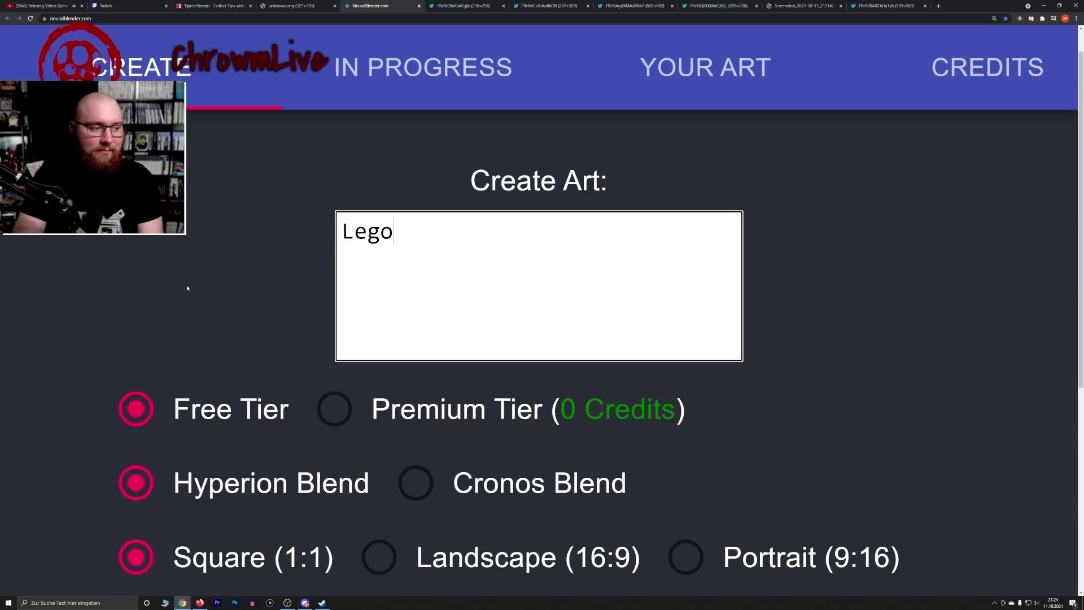
text( Bloodborne)
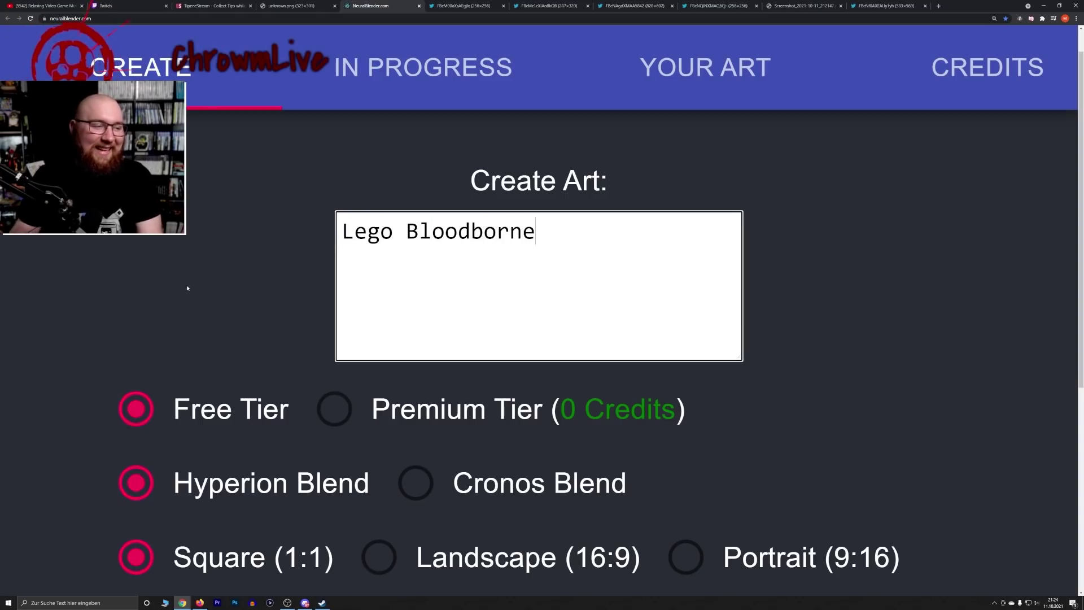
scroll(552, 501, down, 5)
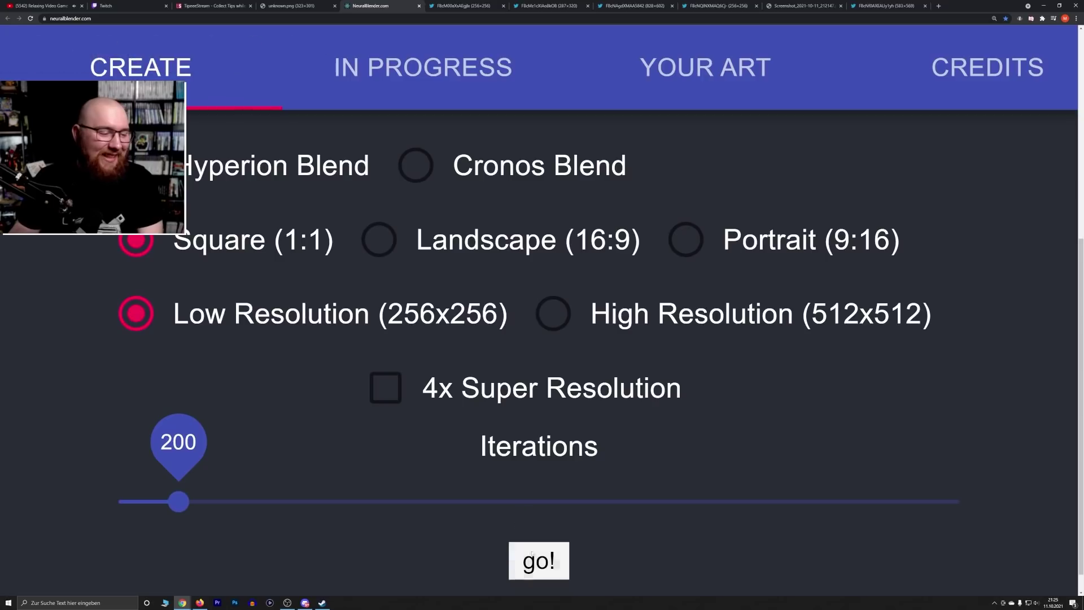
click(531, 555)
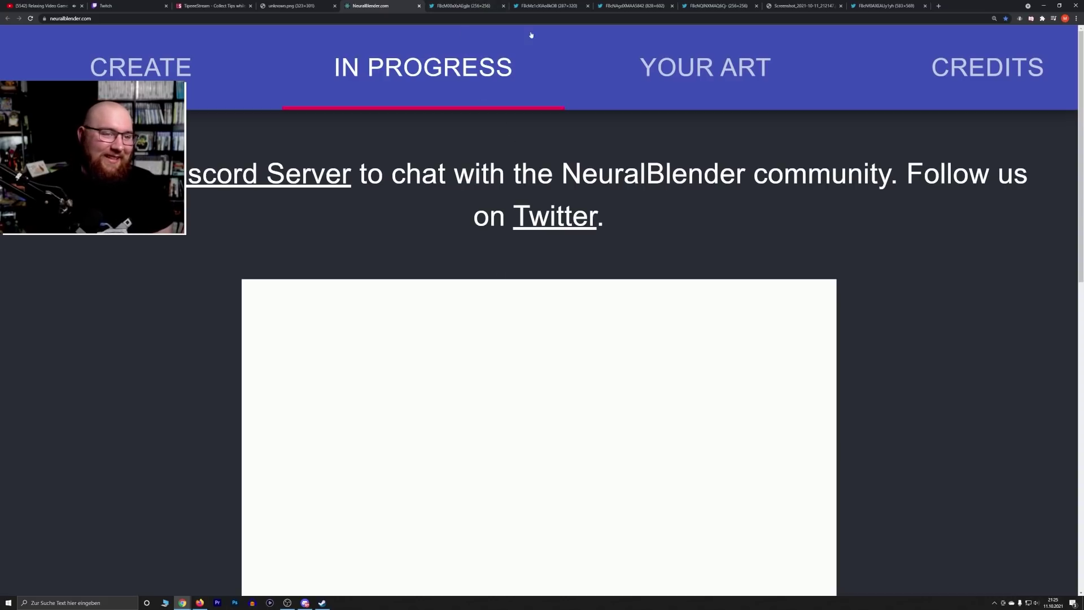
Close four older image tabs and switch to the lego kart image tab
middle_click(489, 3)
middle_click(487, 2)
middle_click(487, 2)
middle_click(487, 3)
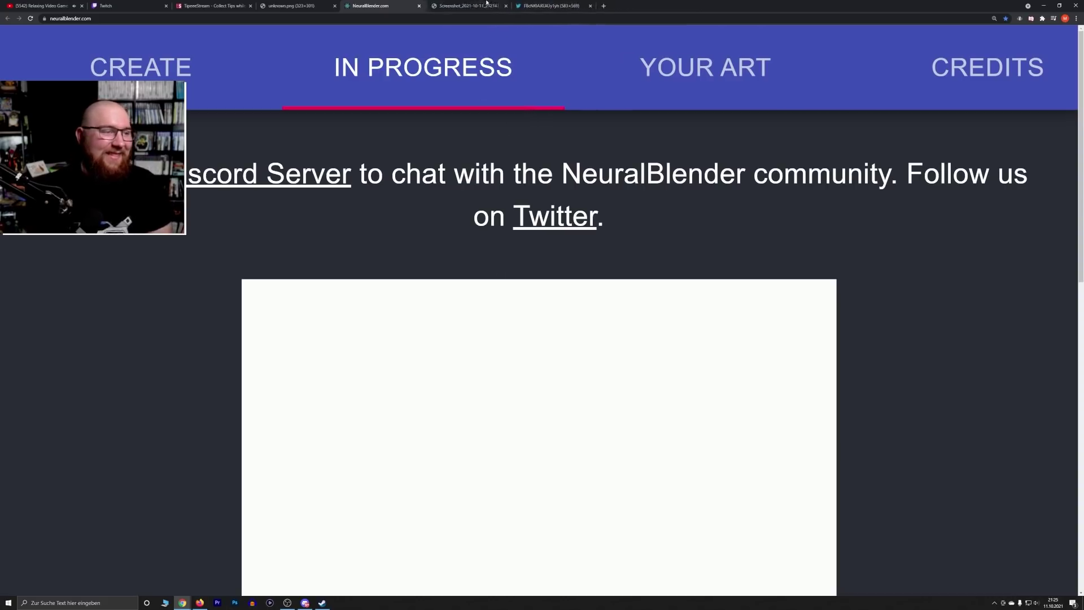
click(487, 3)
click(542, 3)
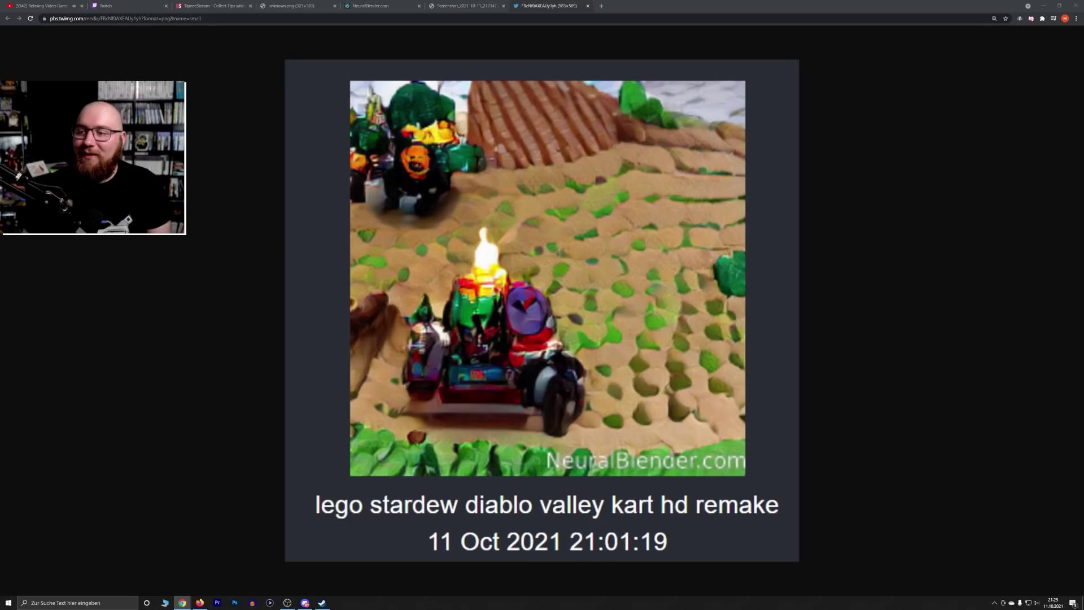
Add the Doom image as a zoomed-in tab, then the Kirby Dread image as another tab
drag(1081, 179, 635, 6)
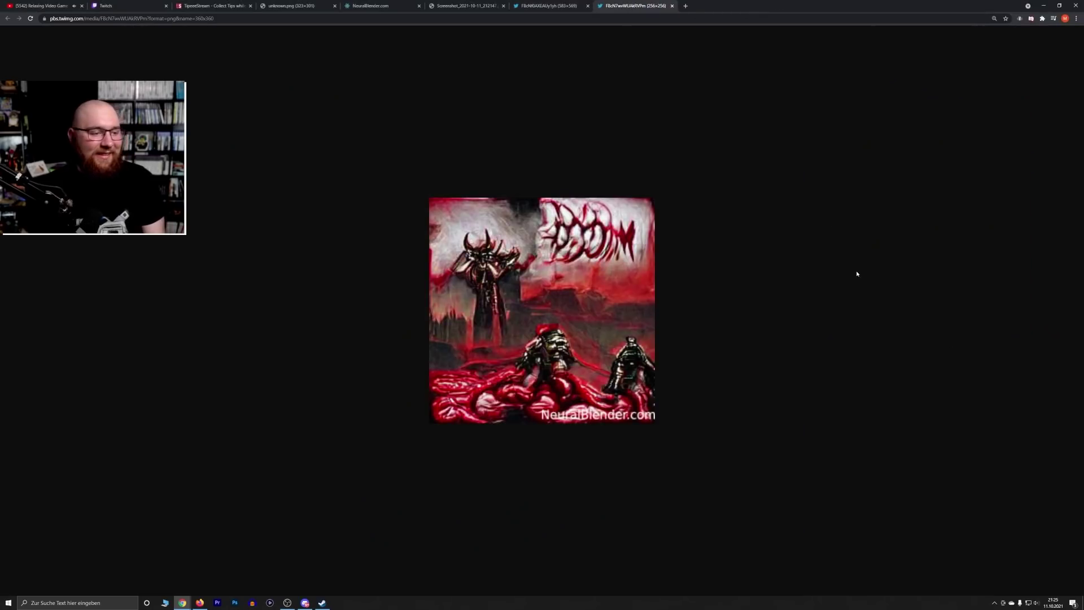
key(ctrl+plus)
key(ctrl+plus)
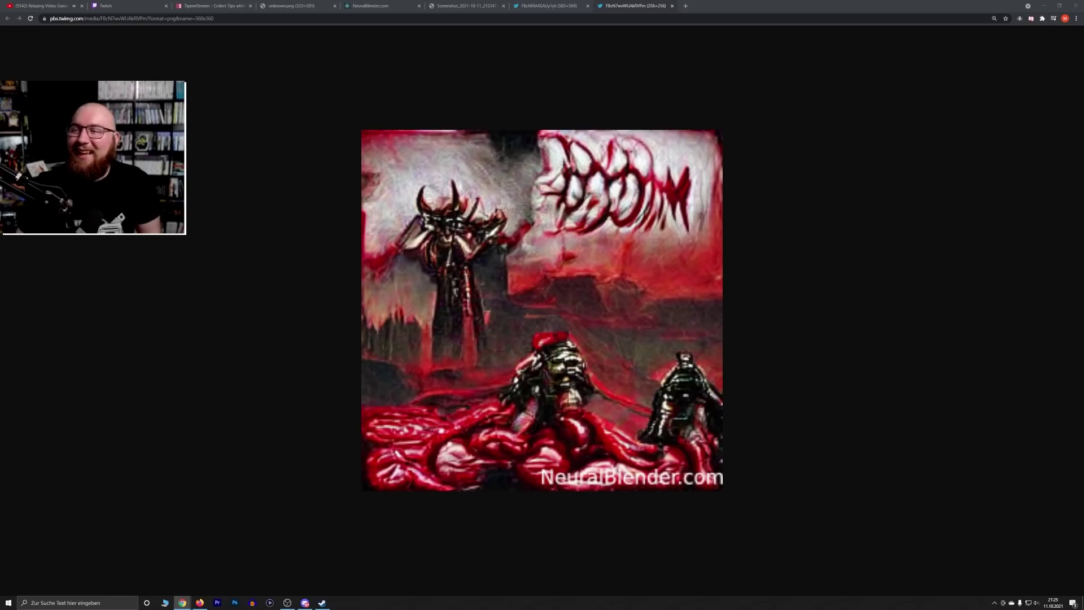
drag(1081, 186, 720, 5)
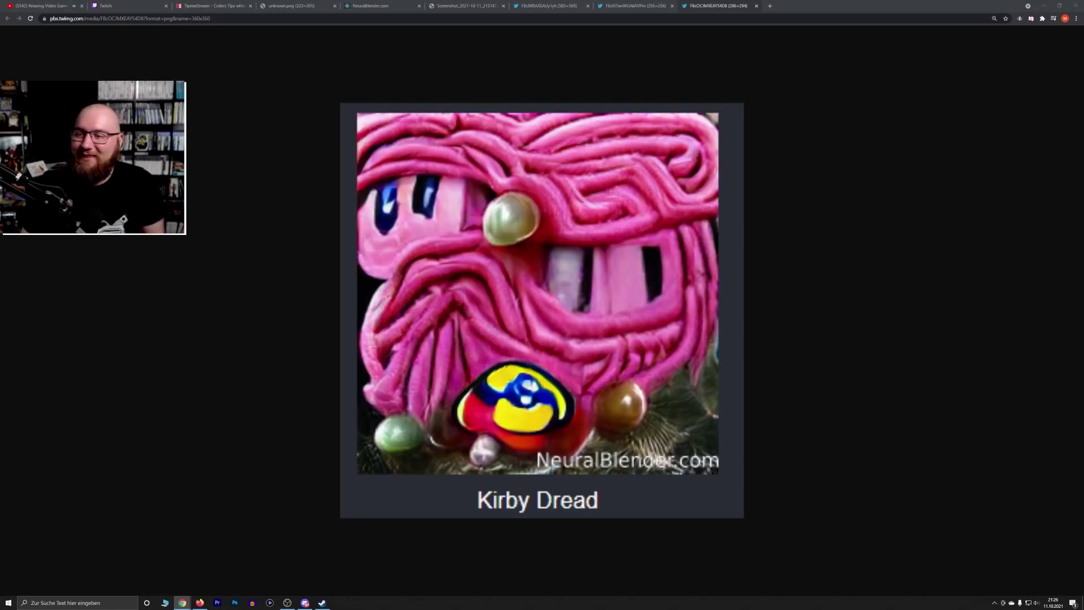
Add the Doshin The Giant vs Birdo tab, close four old tabs, then add the pinball image tab
drag(1083, 170, 802, 6)
scroll(781, 148, down, 7)
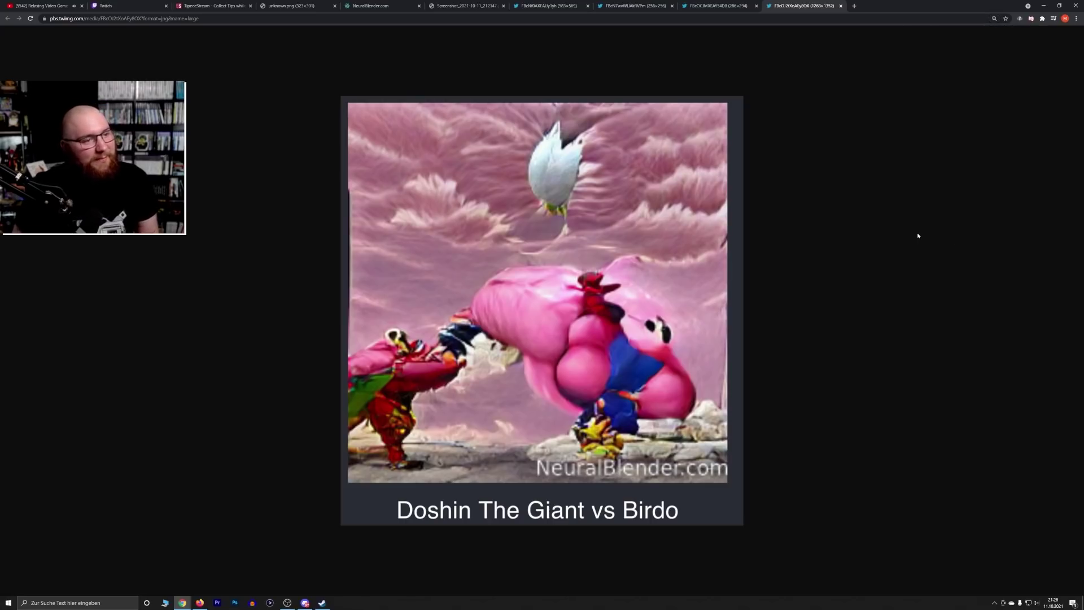
middle_click(484, 4)
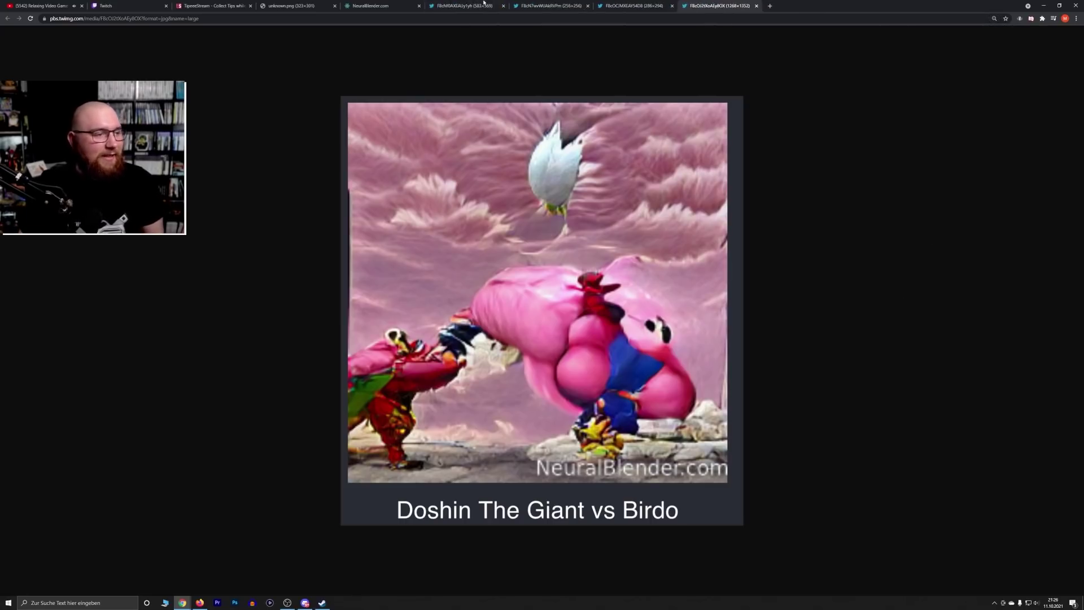
middle_click(484, 4)
middle_click(484, 4)
middle_click(483, 4)
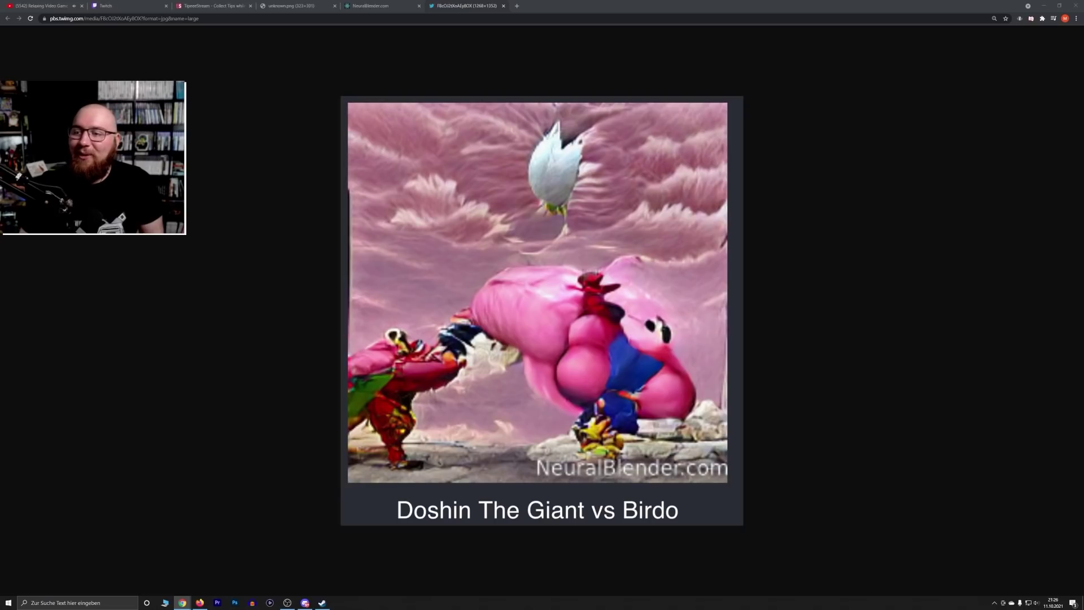
drag(1083, 85, 551, 6)
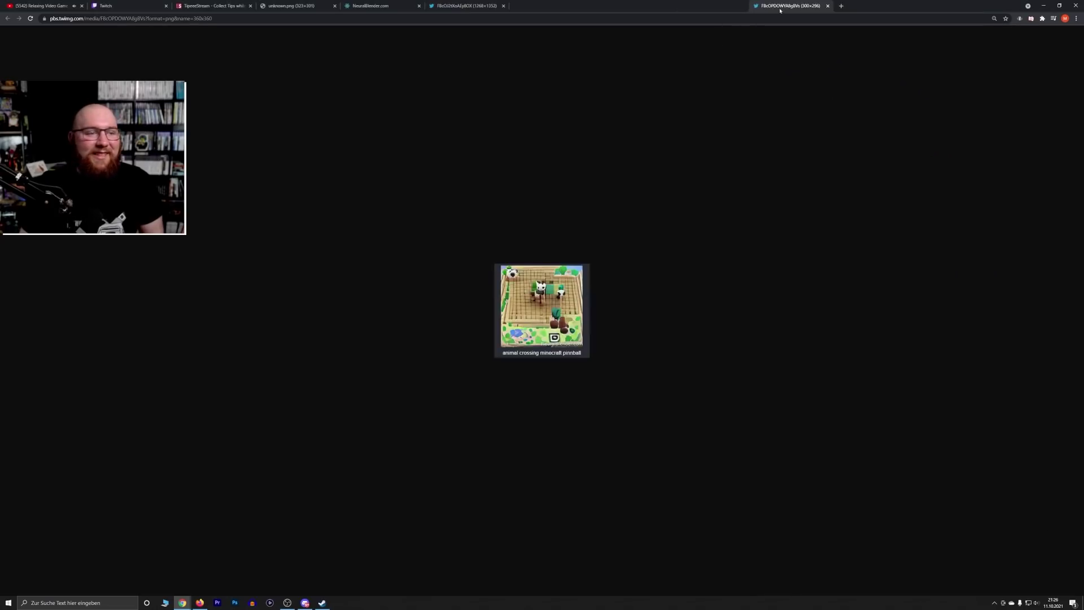
Add the Hollow Knight Bloodborne and Final Fantasy x Metroid x Dark Souls images as tabs
ctrl+scroll(748, 215, up, 5)
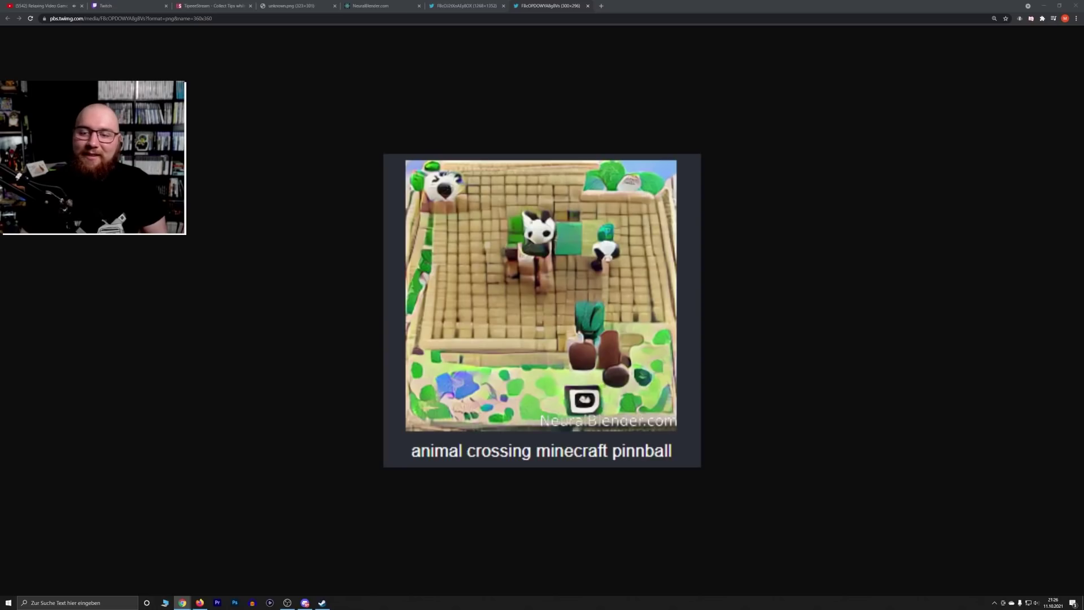
drag(1081, 51, 632, 6)
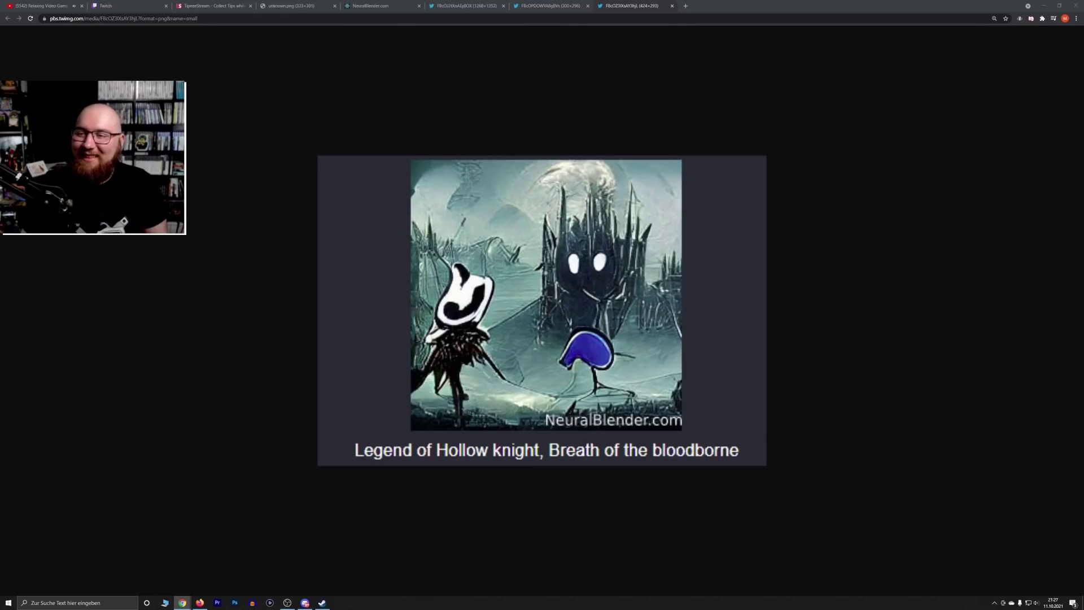
drag(649, 79, 717, 5)
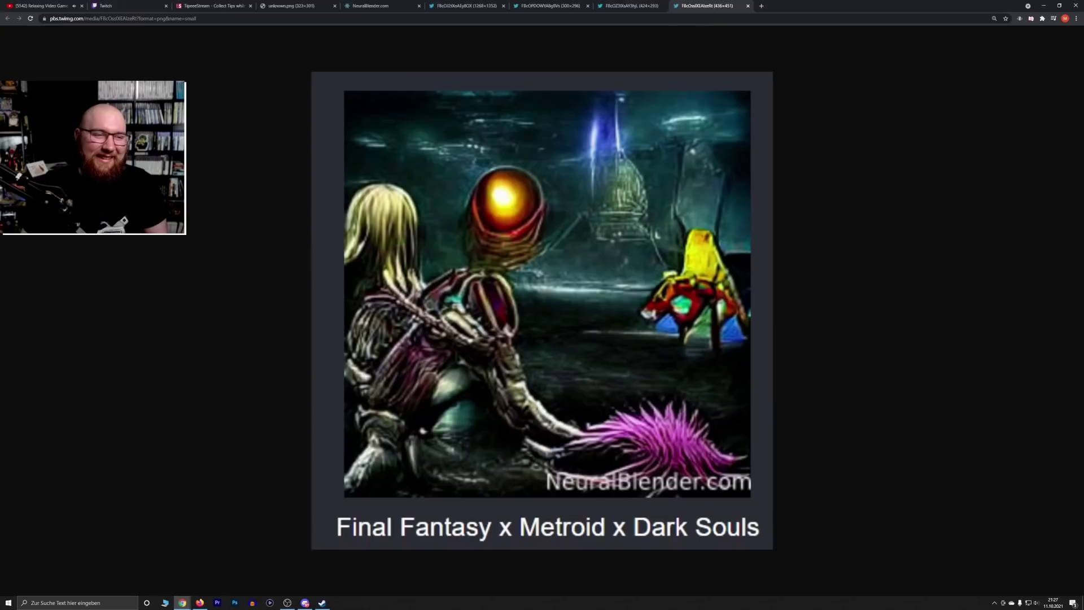
Close three earlier image tabs and add the Metroid golden-flower image as a new tab
middle_click(610, 5)
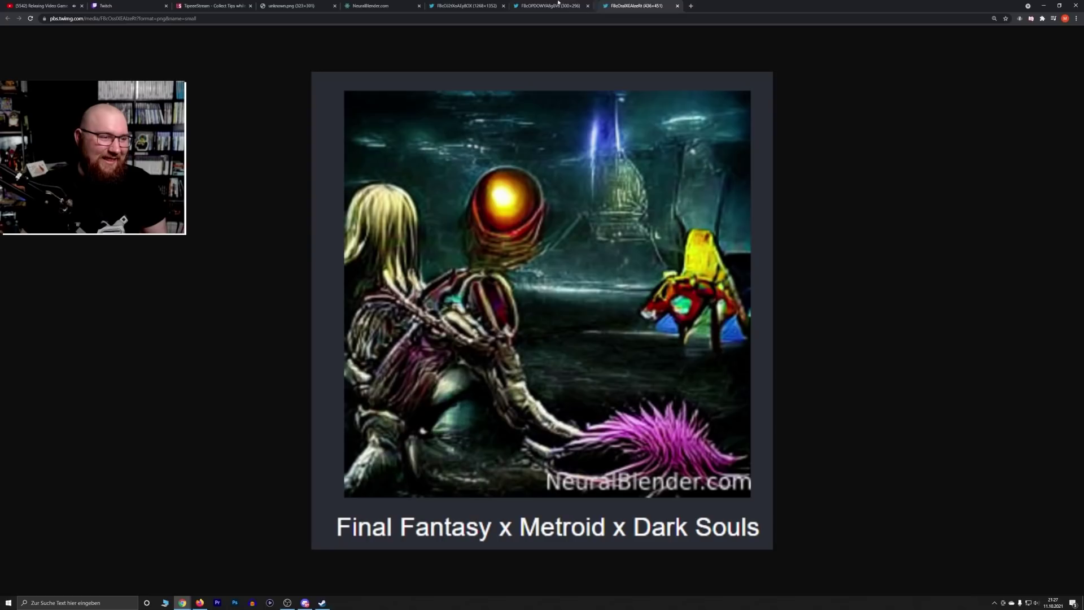
middle_click(542, 6)
middle_click(468, 6)
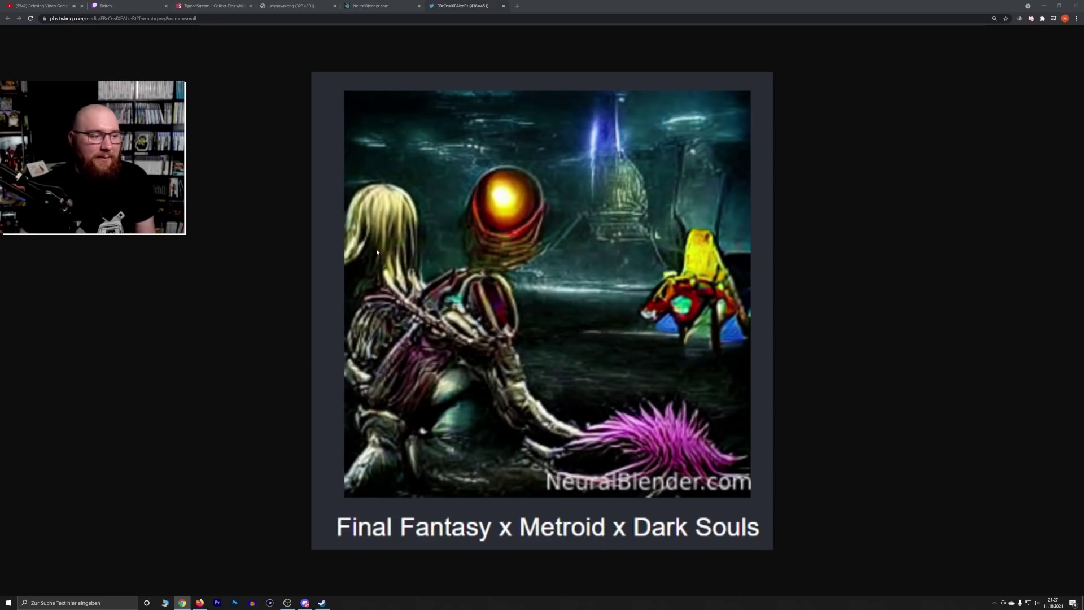
click(877, 325)
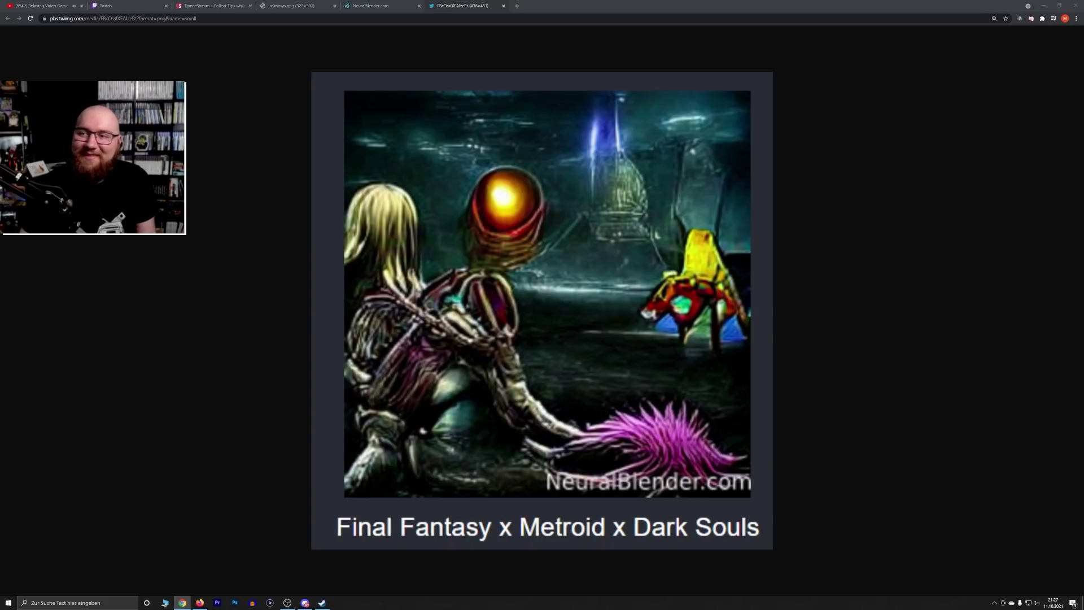
drag(734, 83, 550, 5)
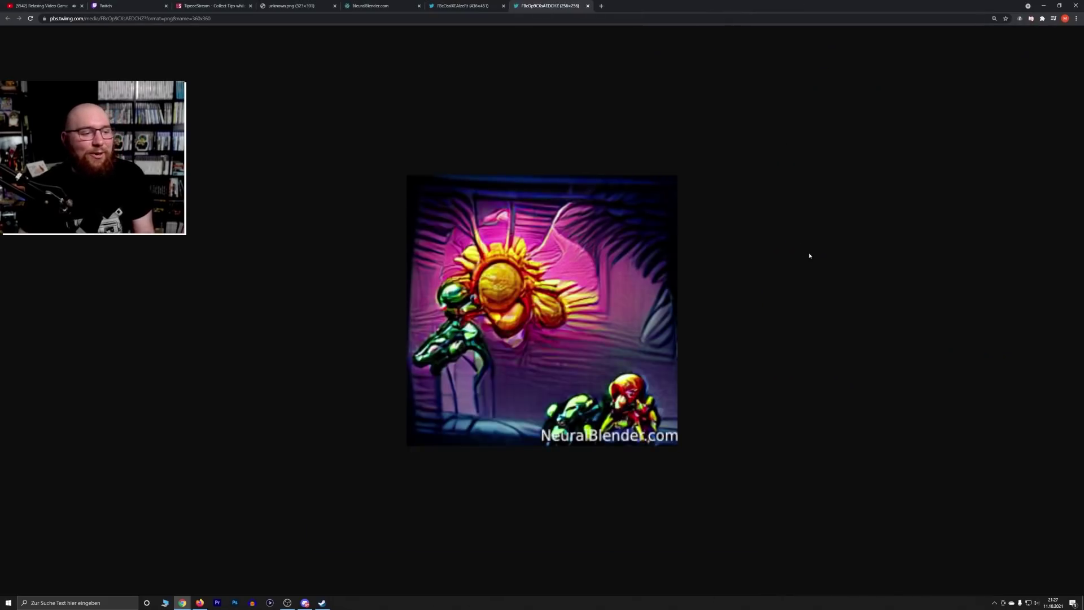
scroll(809, 255, up, 1)
scroll(812, 255, down, 1)
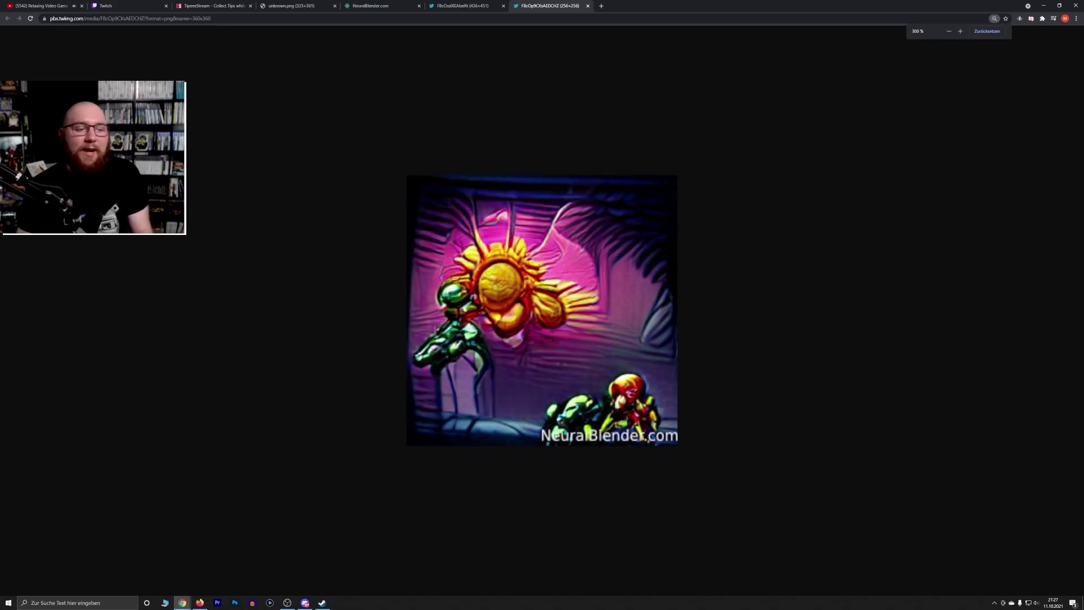
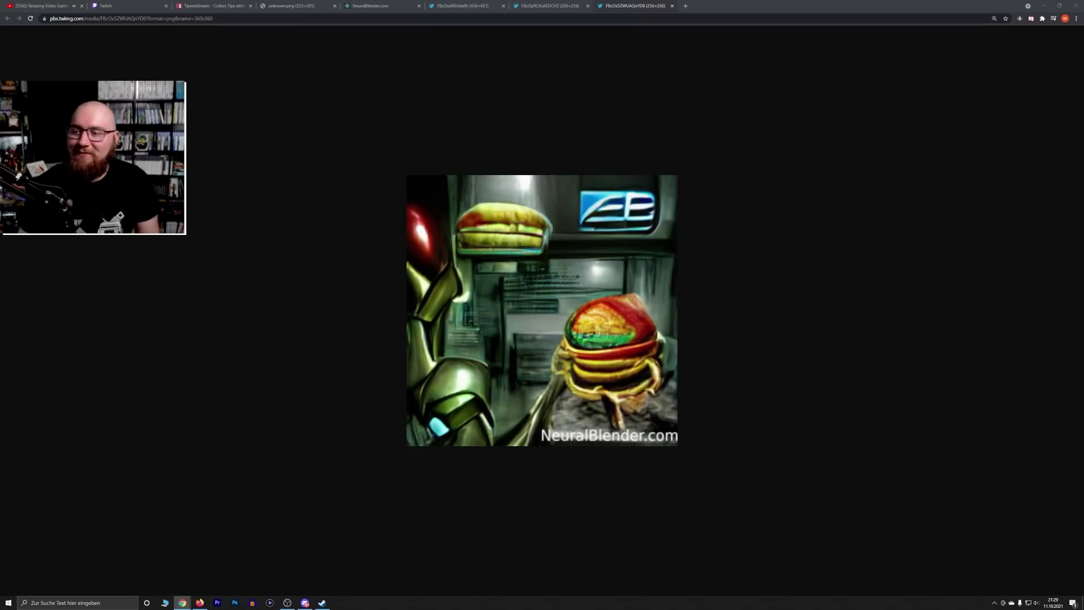
Dock the 'Mama da sind piraten im Garten' image and the purple armoured-figure blend as Chrome tabs
drag(1083, 225, 805, 6)
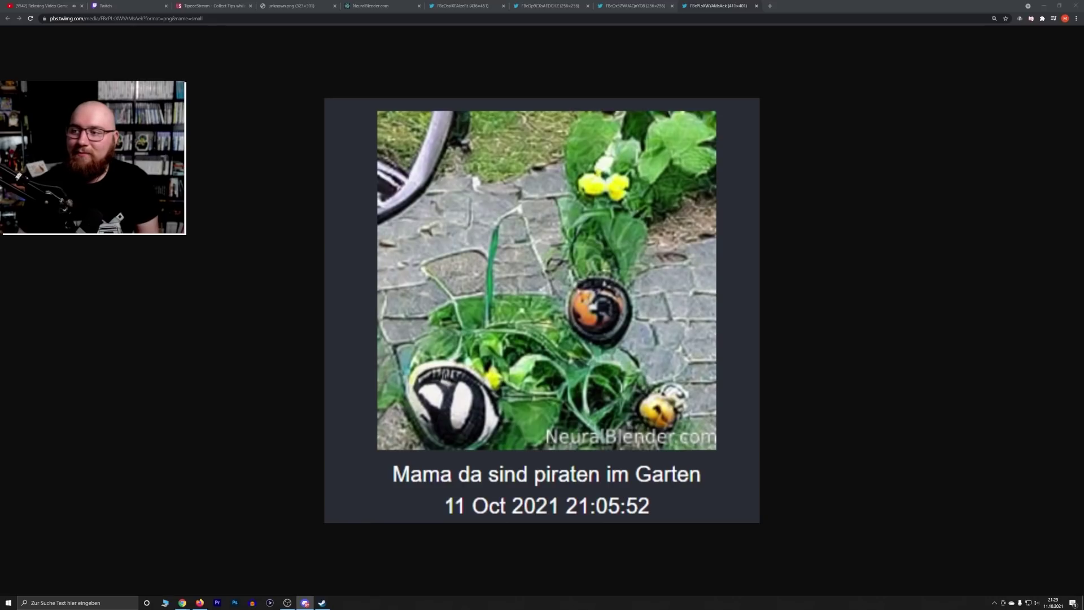
key(alt+Tab)
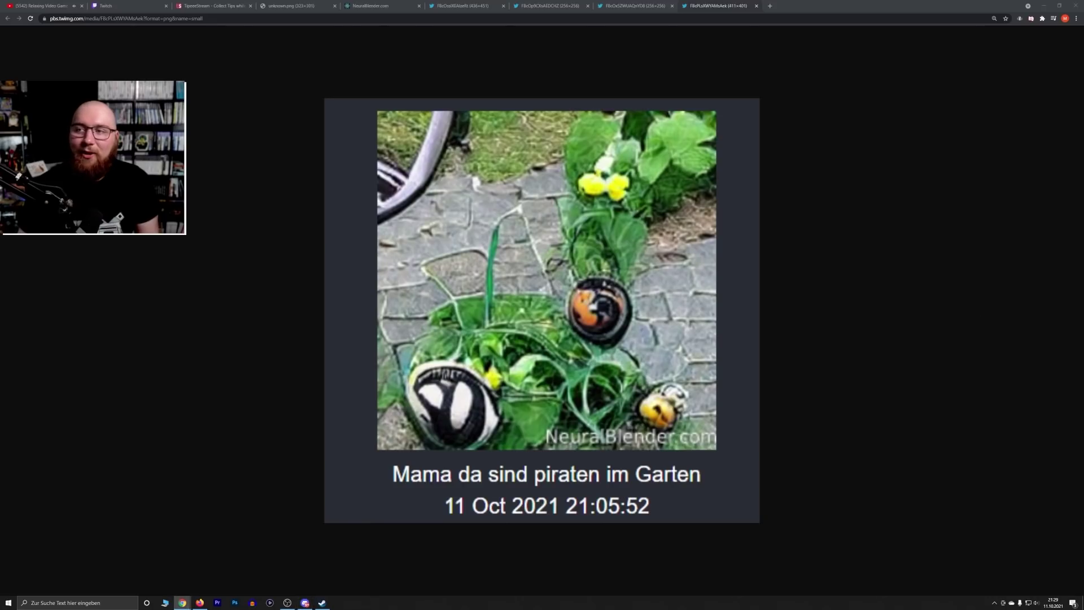
drag(1083, 243, 720, 5)
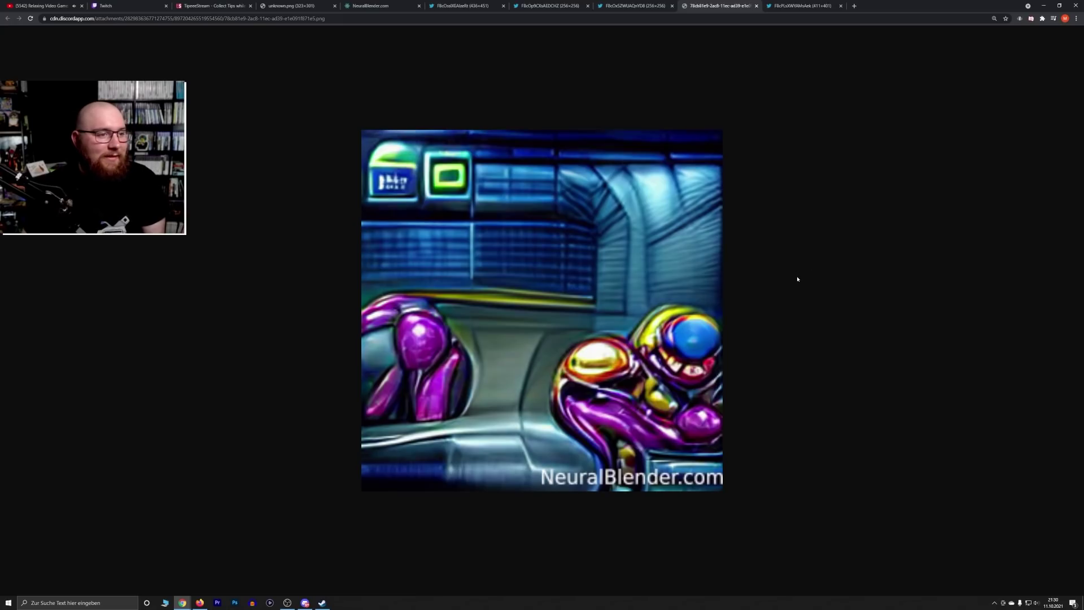
Close the garden image tab and return to the purple blend tab
click(799, 5)
click(841, 5)
click(367, 4)
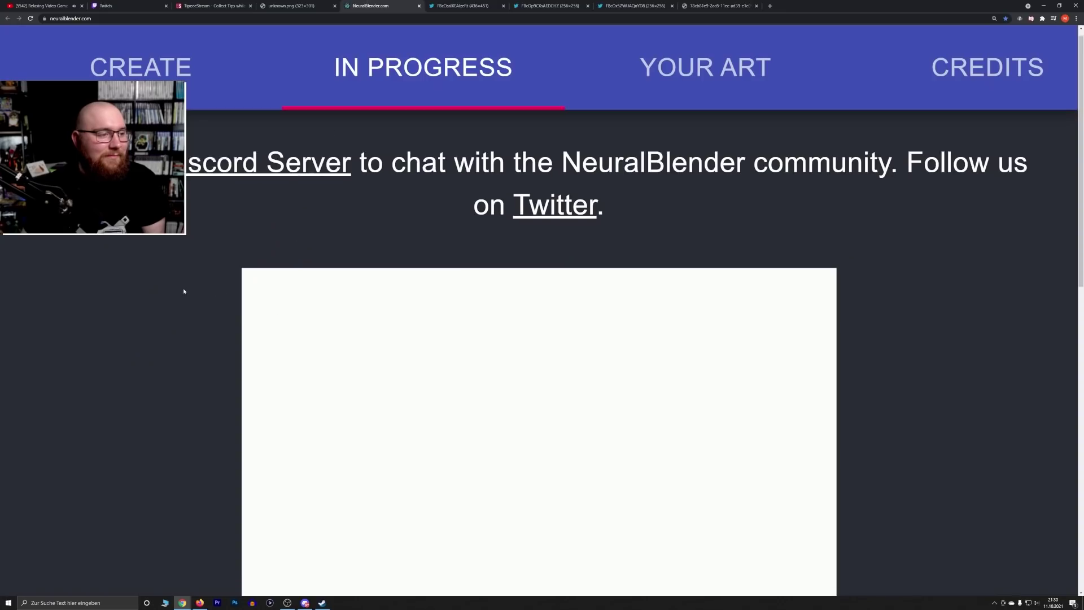
click(712, 5)
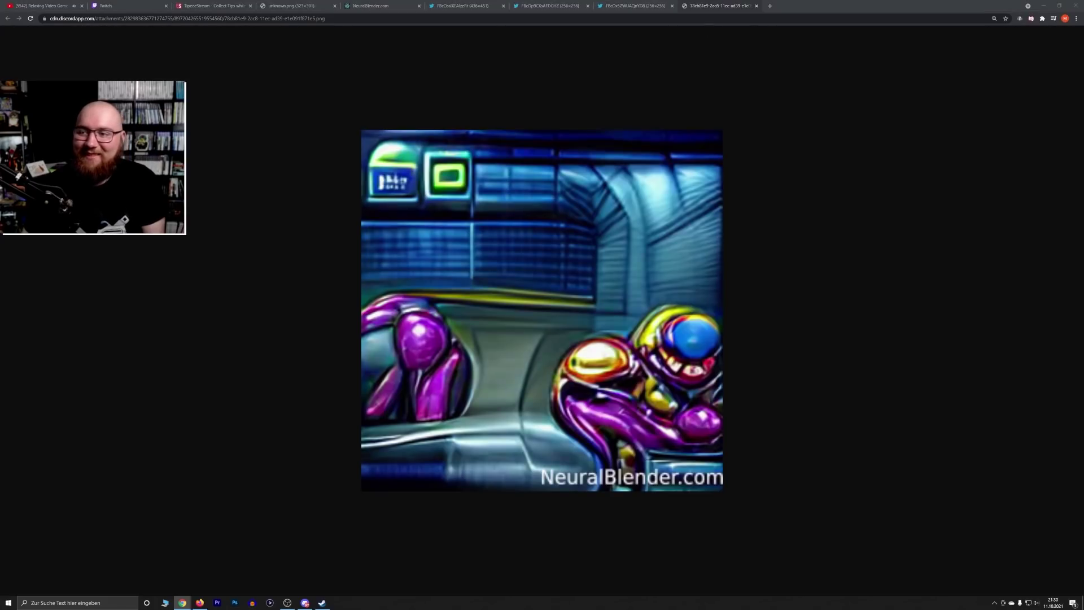
Add the Mario x Sowjetunion image at 200% zoom and the pink creature blend as tabs
drag(832, 172, 804, 6)
key(ctrl+minus)
key(ctrl+plus)
key(ctrl+plus)
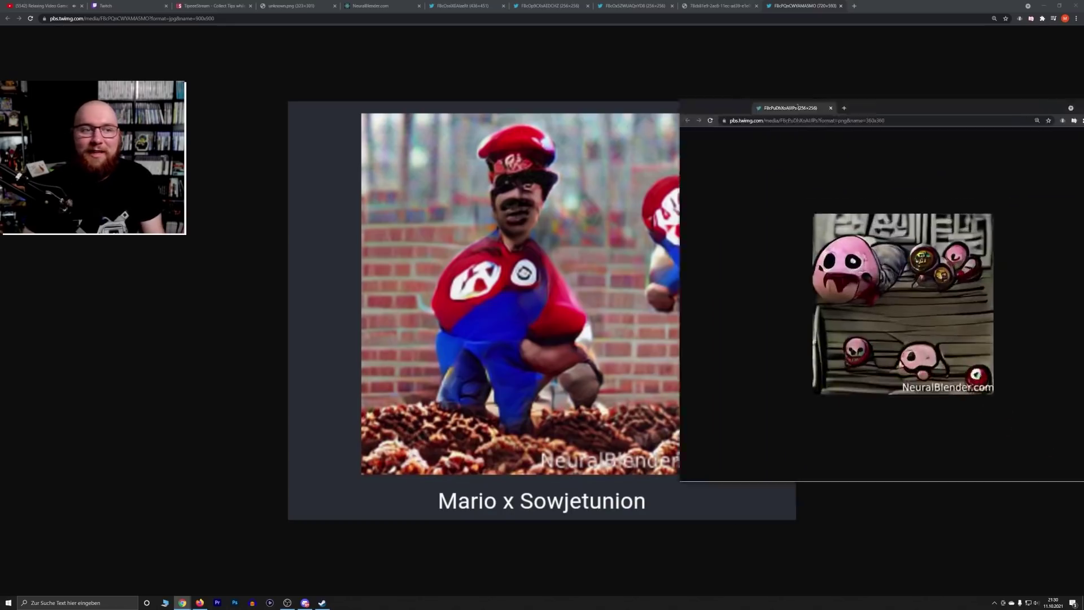
drag(711, 105, 884, 6)
scroll(758, 193, up, 3)
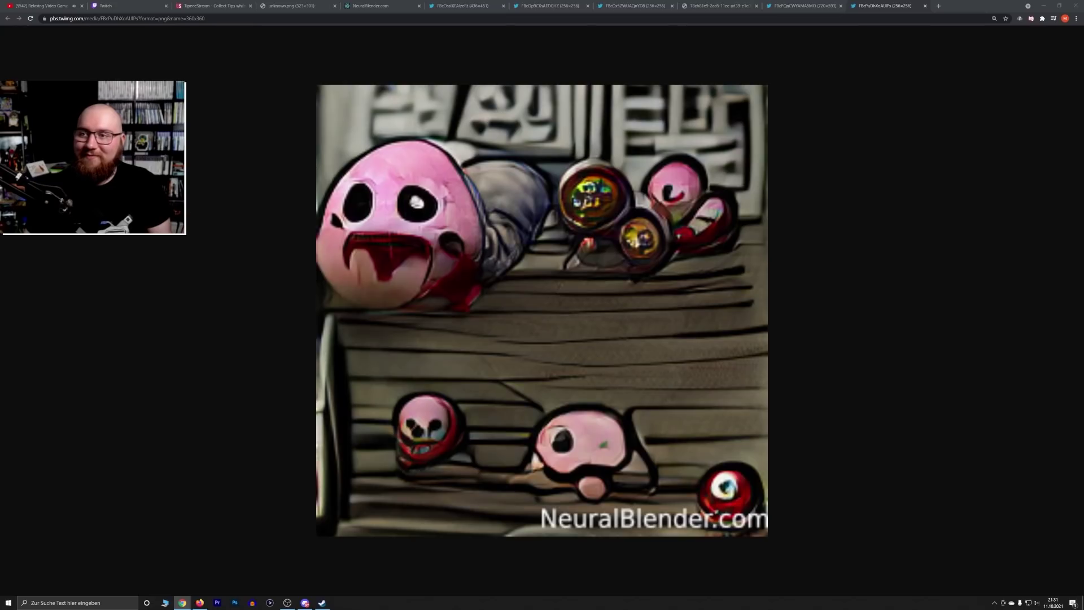
Dock the Kingdom Hearts x Bloodborne image at 150% zoom and the Kirby x Isaac: Double Pinball blend as tabs
drag(1072, 54, 954, 7)
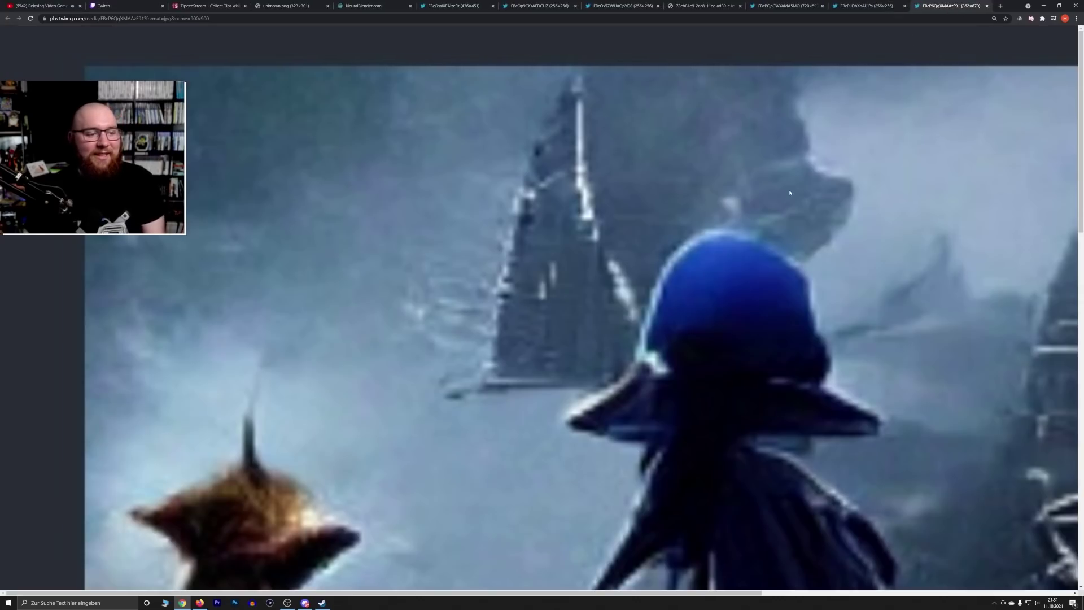
key(ctrl+0)
scroll(788, 190, up, 3)
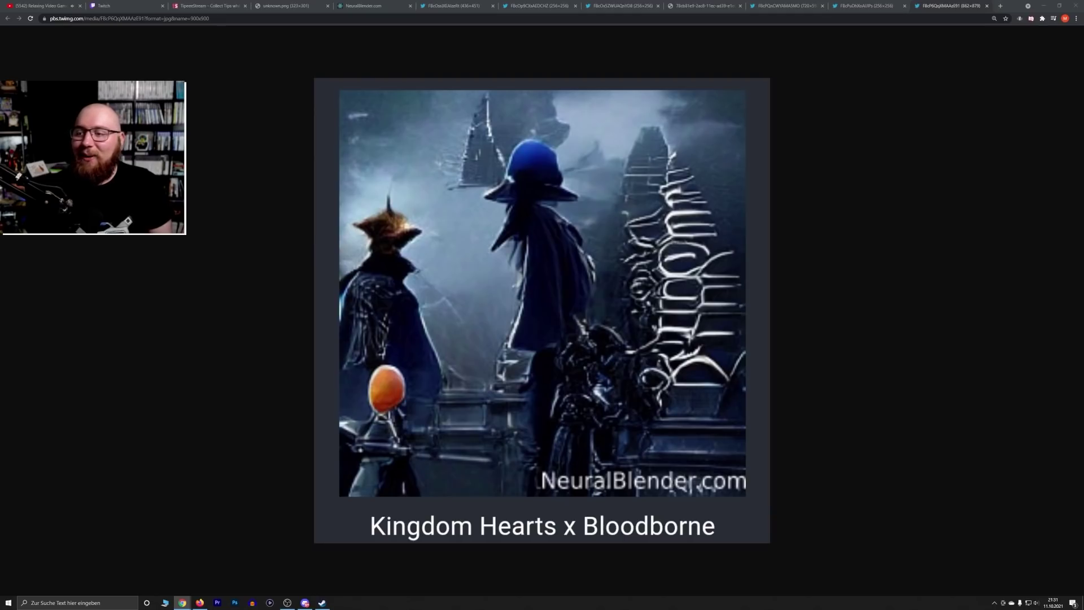
drag(1083, 136, 954, 5)
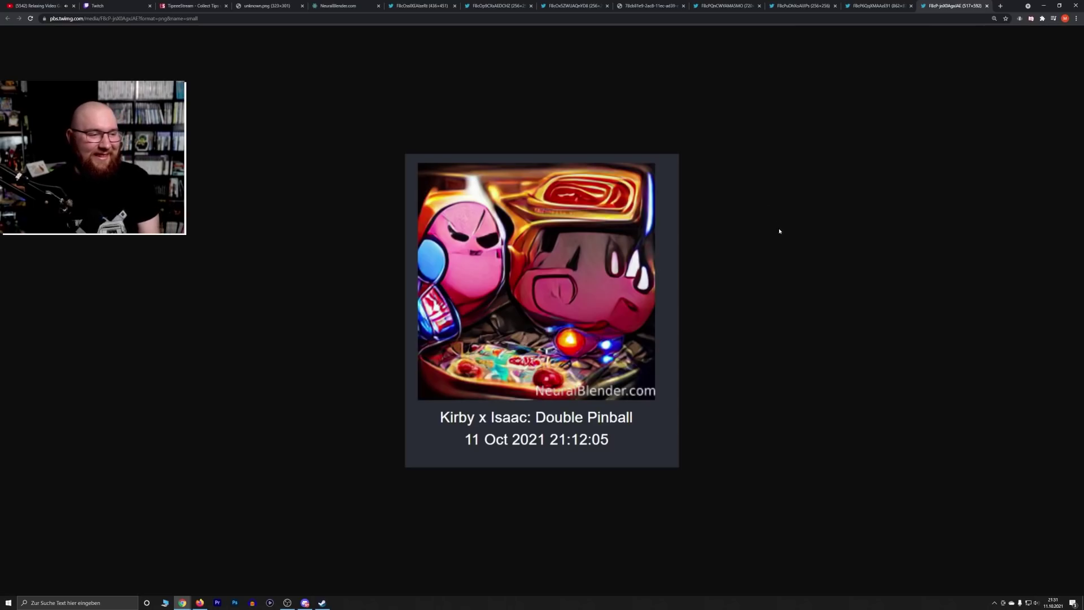
scroll(779, 231, up, 3)
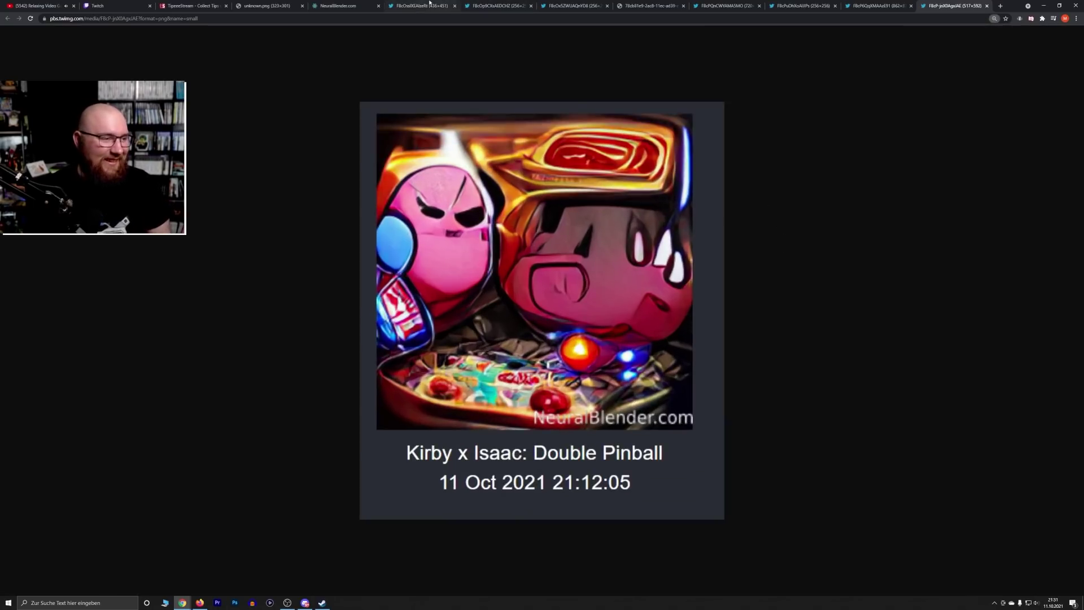
Close the older image tabs, including the pink creature and Kingdom Hearts tabs
middle_click(430, 4)
middle_click(430, 4)
middle_click(431, 4)
middle_click(432, 4)
middle_click(433, 5)
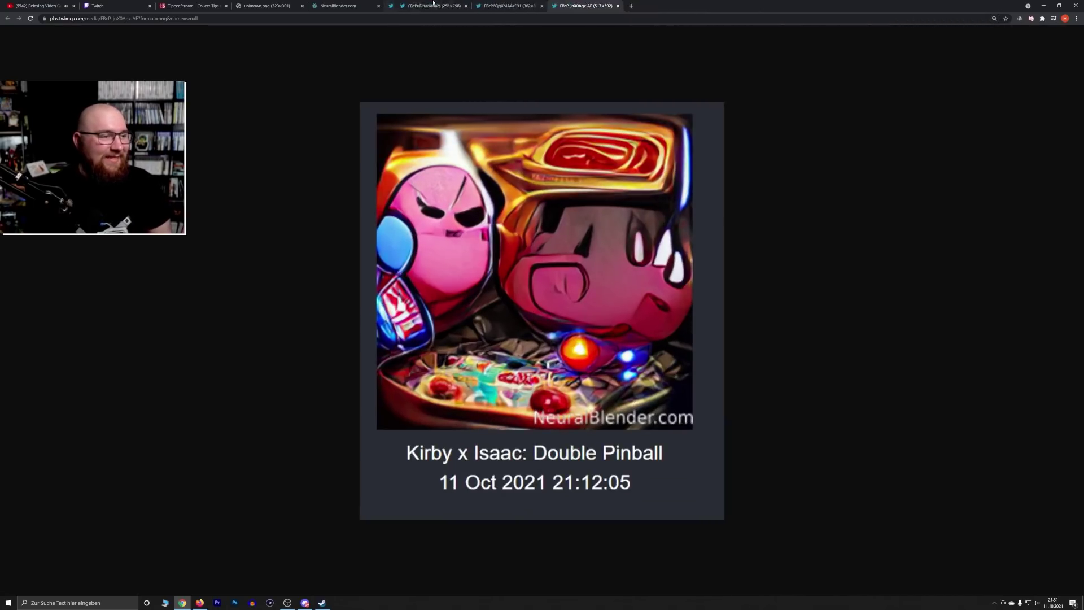
middle_click(433, 4)
middle_click(433, 4)
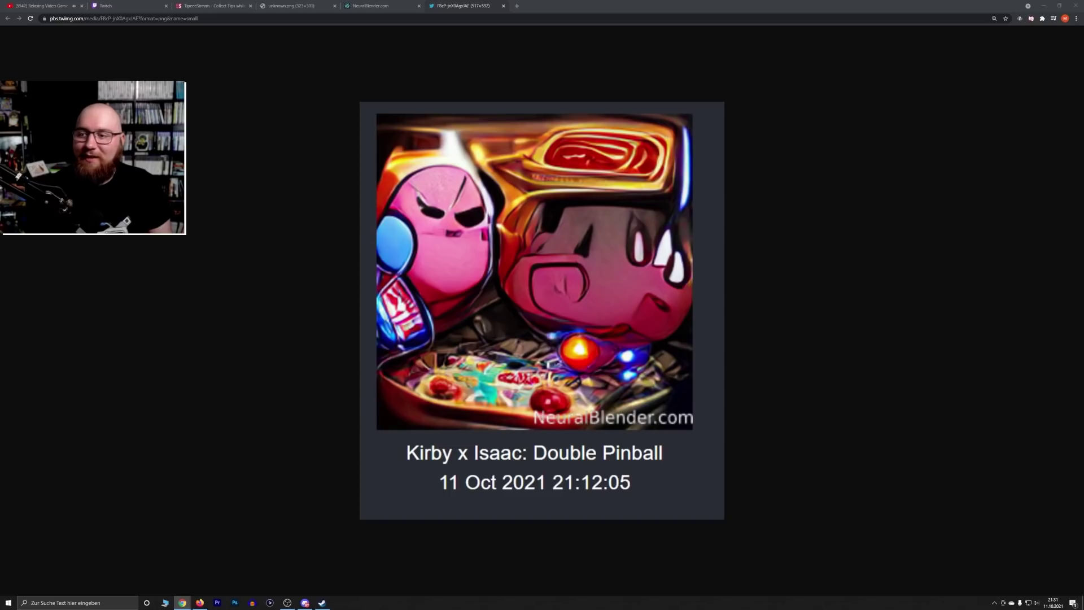
Dock The Witcher x Kirby image as a tab and view it at 150% zoom
drag(1083, 136, 739, 7)
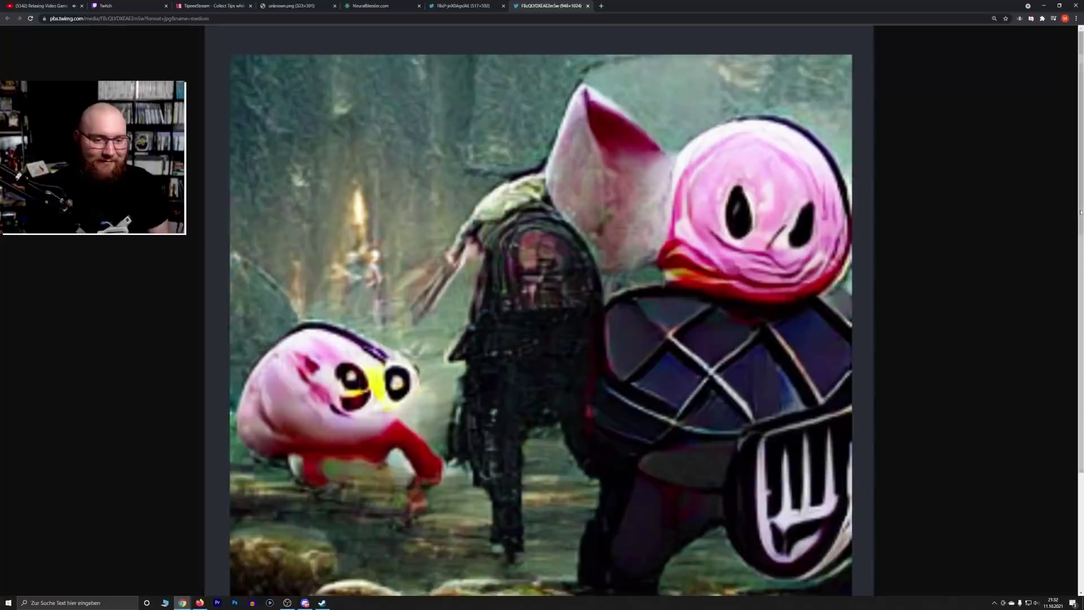
scroll(1081, 222, down, 1)
scroll(1081, 222, down, 1)
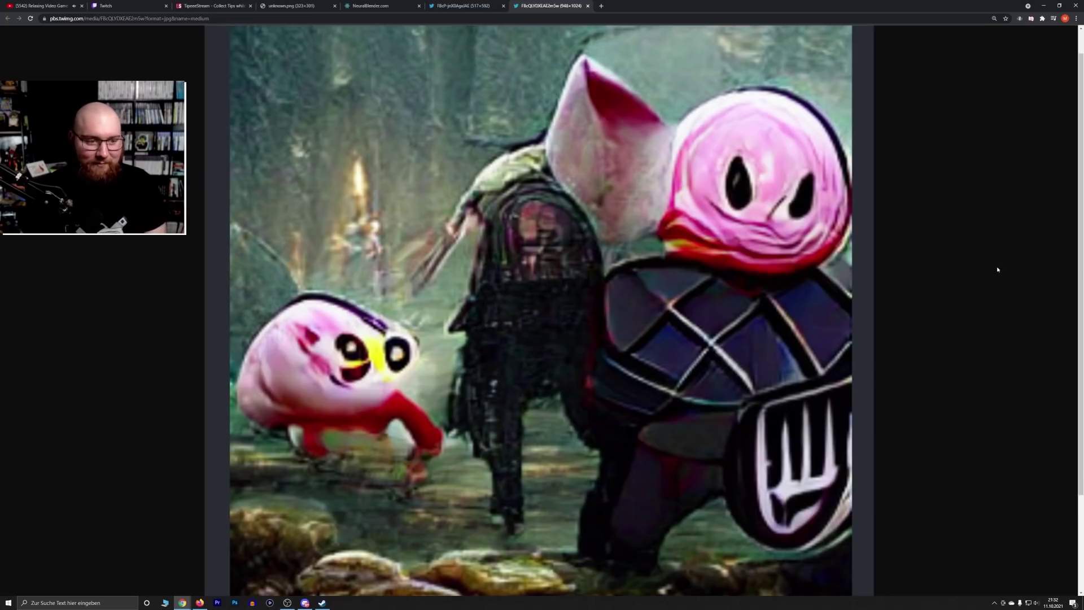
key(ctrl+minus)
key(ctrl+plus)
key(ctrl+plus)
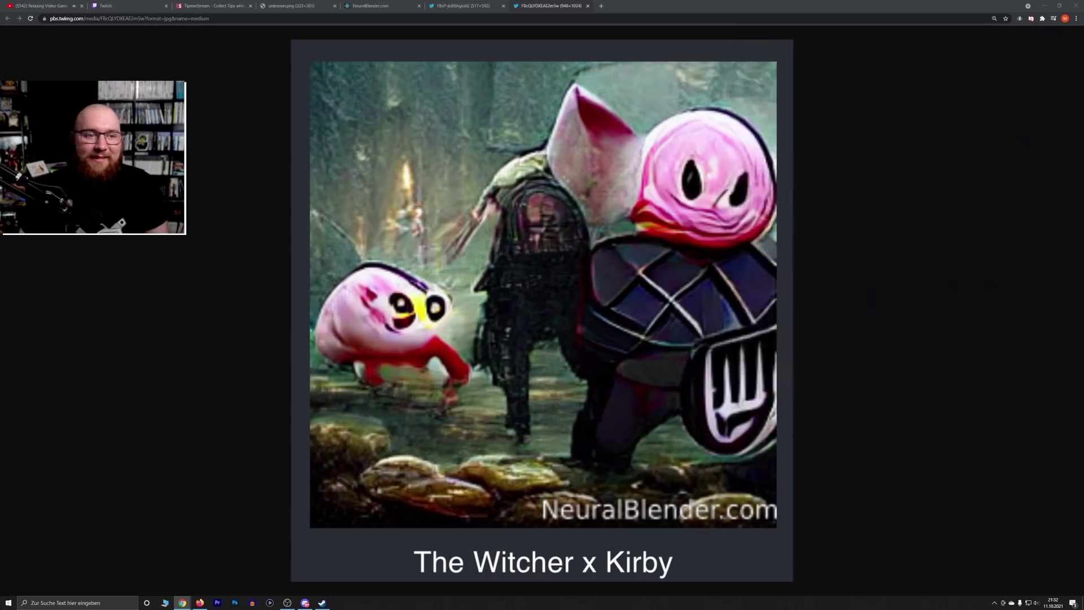
ctrl+scroll(788, 228, up, 7)
ctrl+scroll(789, 231, up, 2)
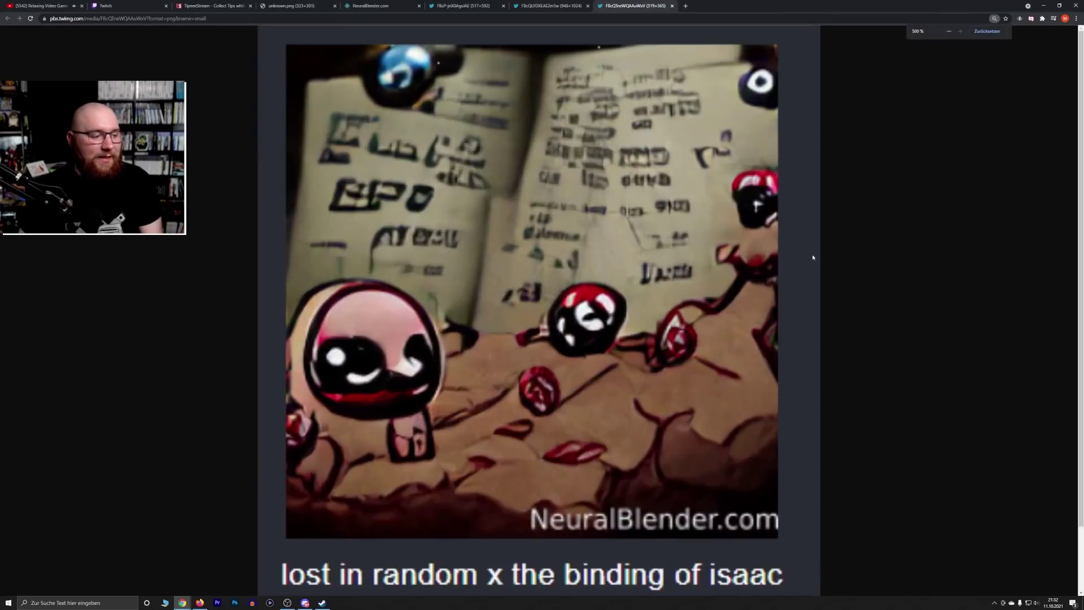
ctrl+scroll(807, 243, down, 1)
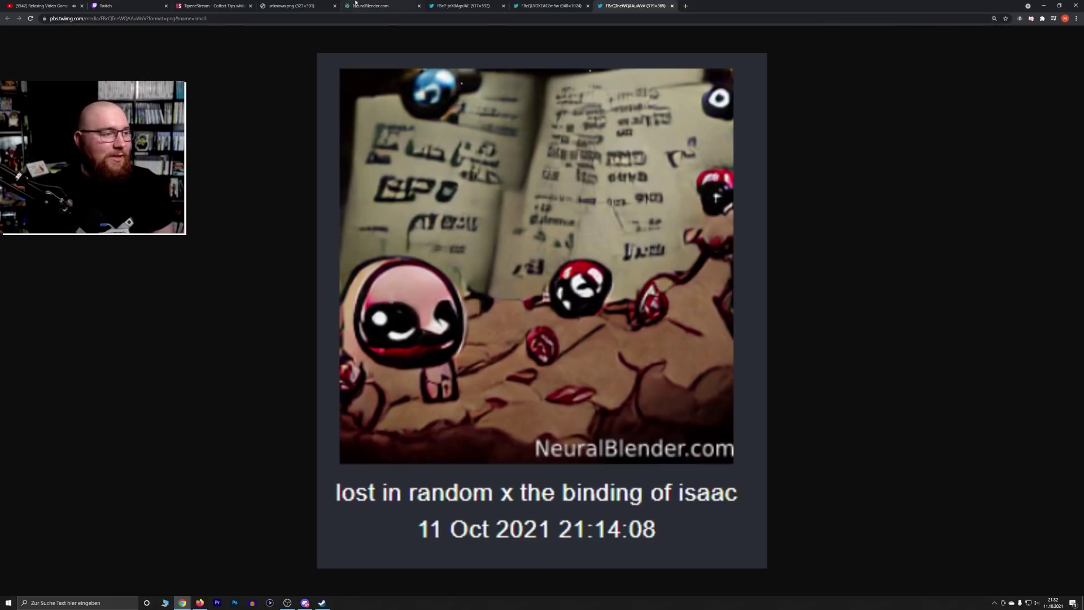
Close the Kirby pinball and Witcher x Kirby tabs and dock the Rayman-Kazooie blend
click(503, 5)
click(503, 6)
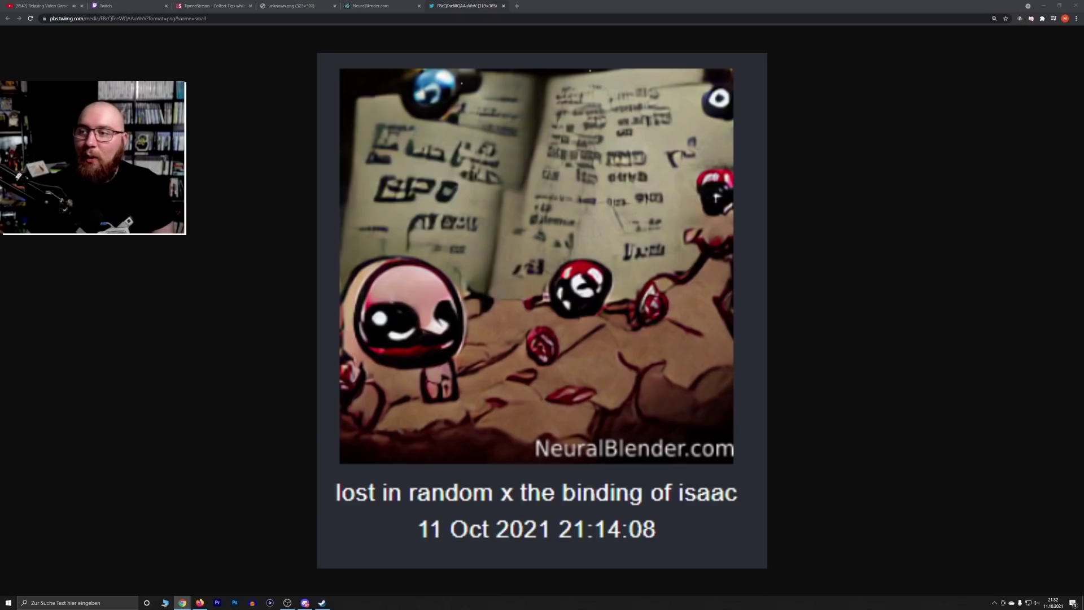
drag(1073, 46, 551, 6)
scroll(893, 276, down, 3)
scroll(893, 276, up, 2)
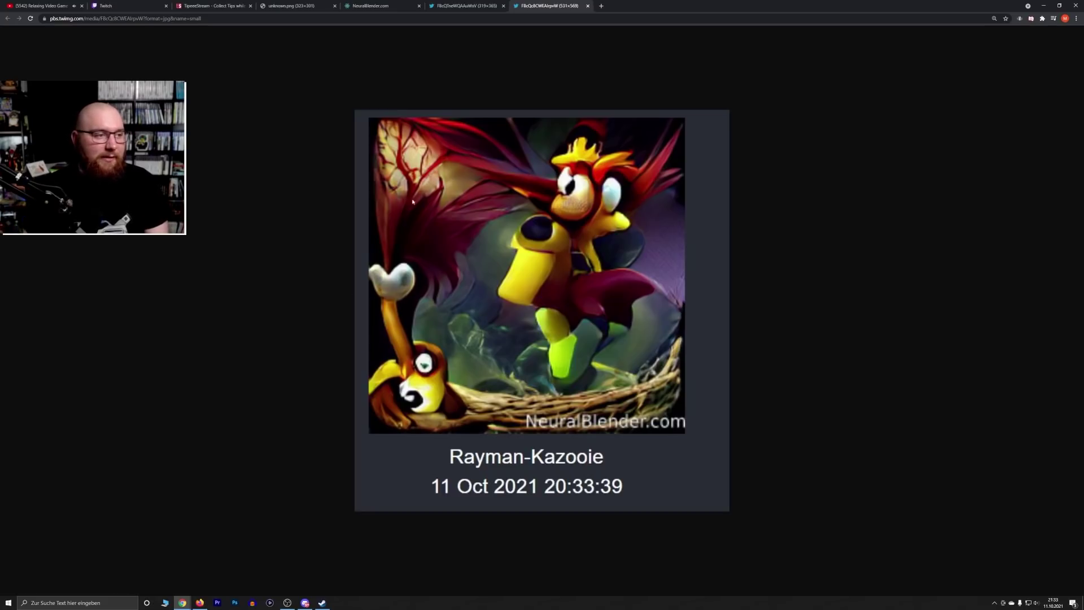
Scroll NeuralBlender's In Progress page to the finished fez-and-skeleton blend
click(379, 3)
scroll(221, 279, down, 3)
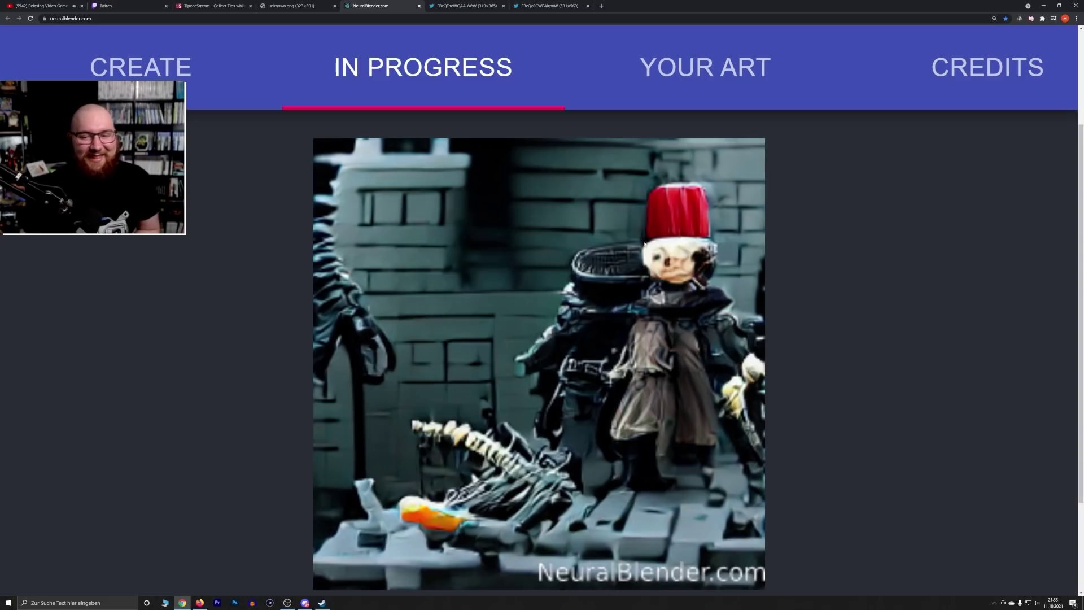
Enter the prompt 'Lego Burger King' in the Create Art form and submit it with go!
click(141, 68)
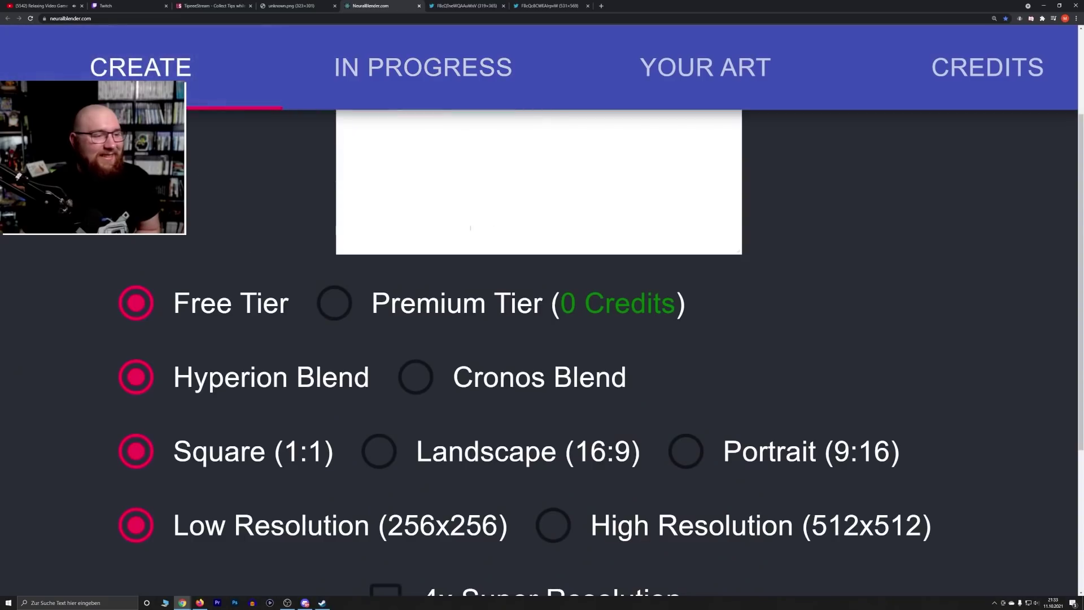
scroll(172, 294, up, 3)
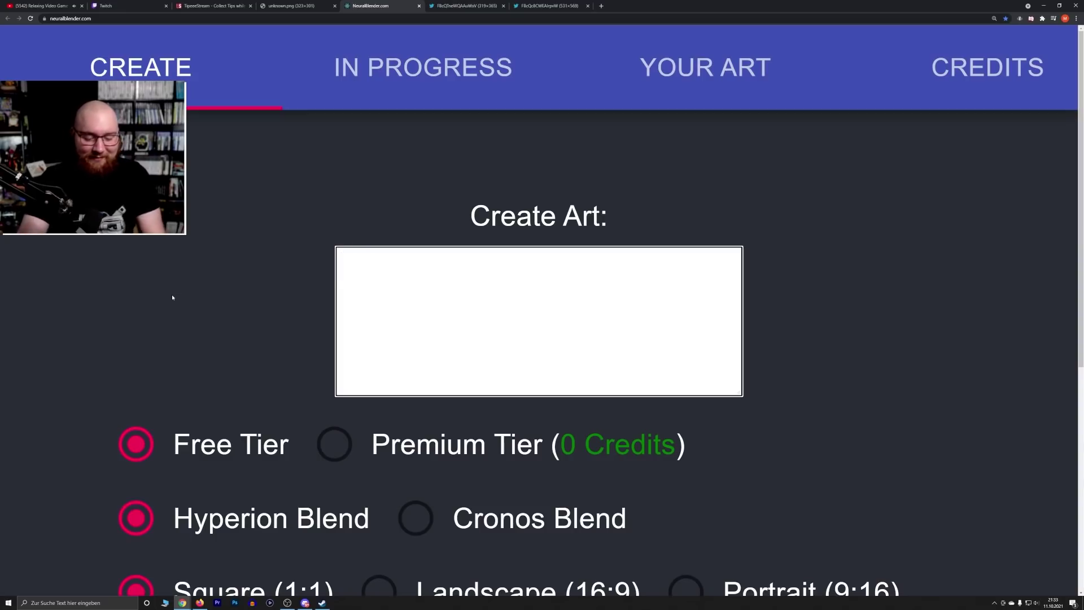
text(Lego)
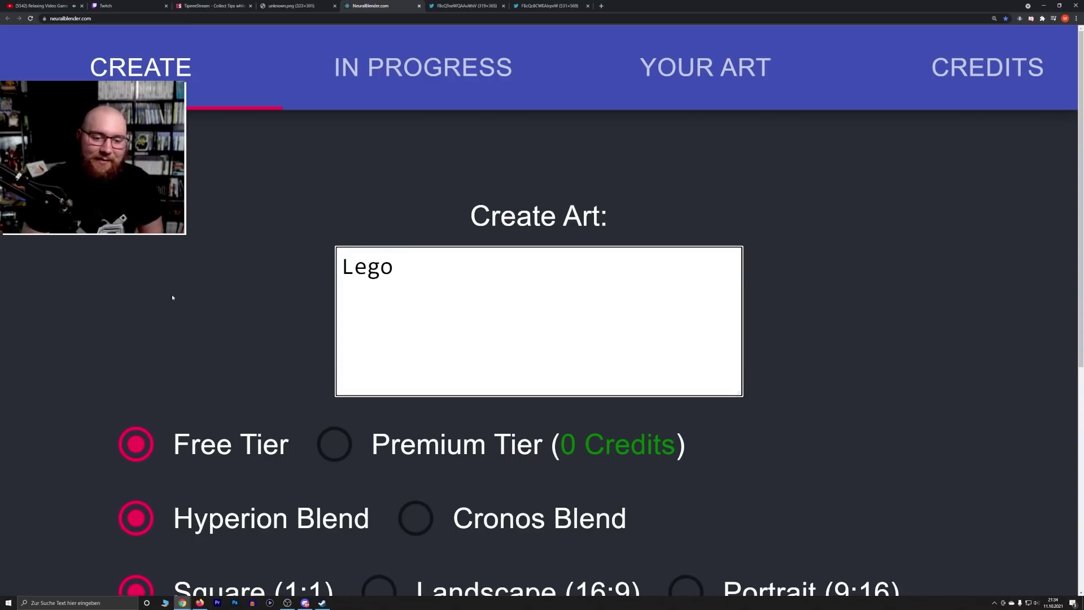
text(Burger King)
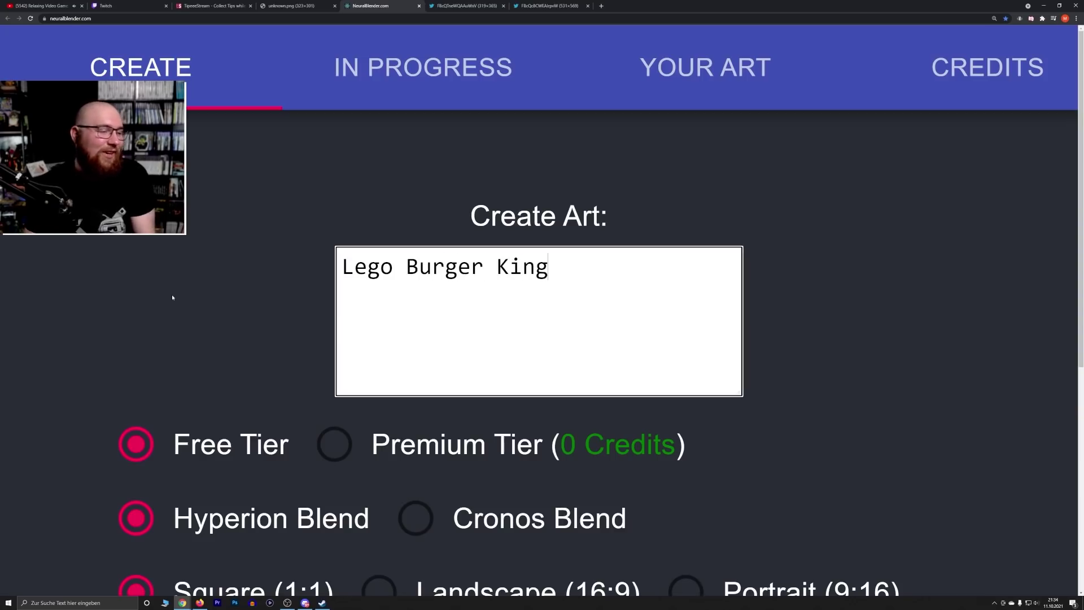
scroll(172, 298, down, 5)
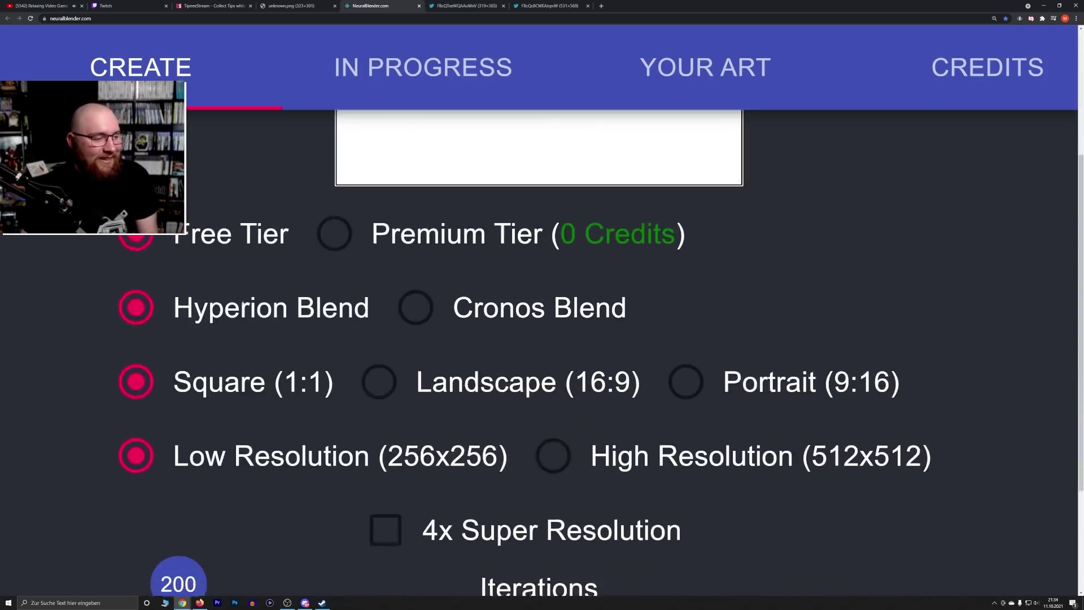
click(539, 560)
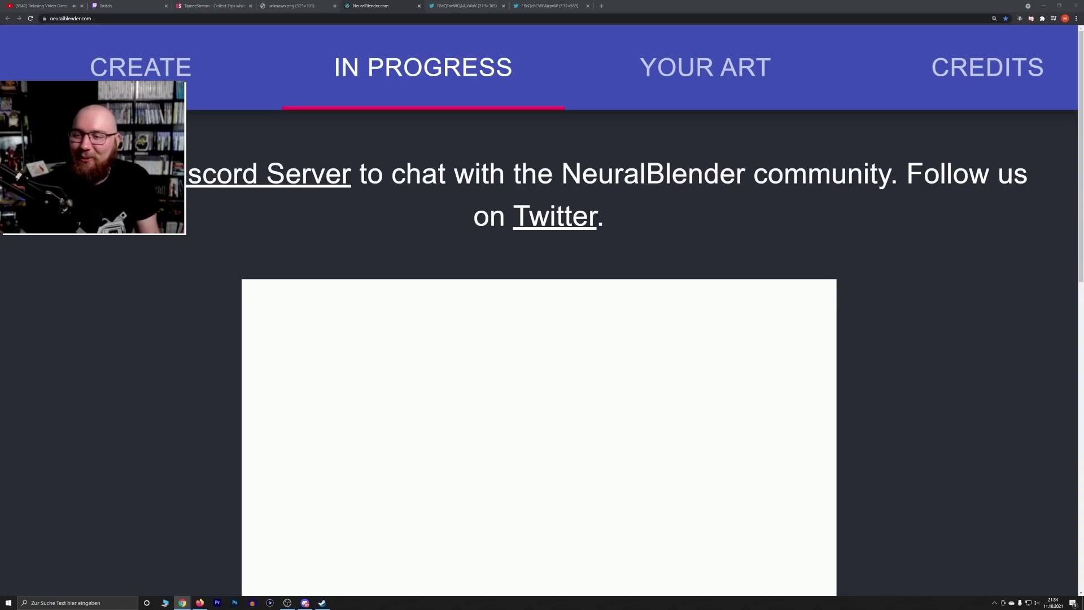
Dock the tentacle blend, the enlarged Nier: Automata x Metroid blend and the next image as tabs
drag(1072, 243, 722, 15)
ctrl+scroll(767, 216, up, 2)
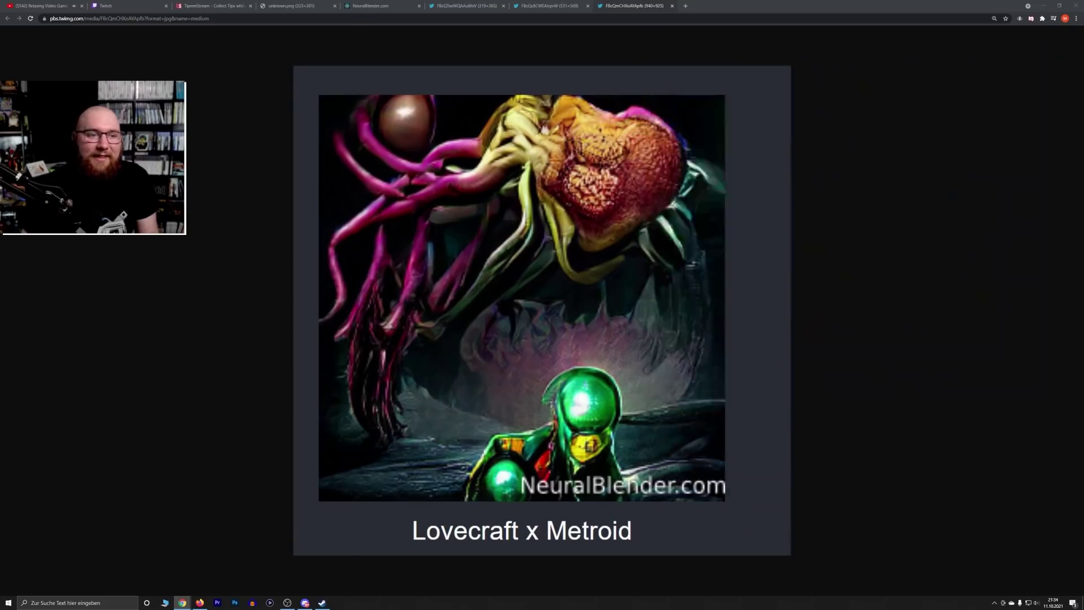
drag(1067, 223, 734, 5)
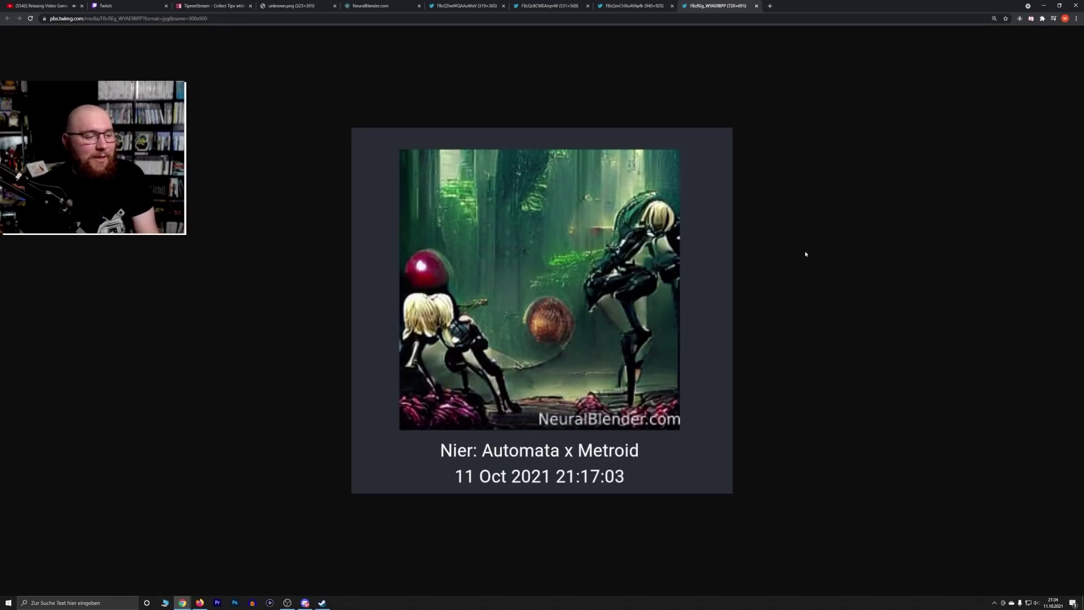
key(ctrl+plus)
key(ctrl+plus)
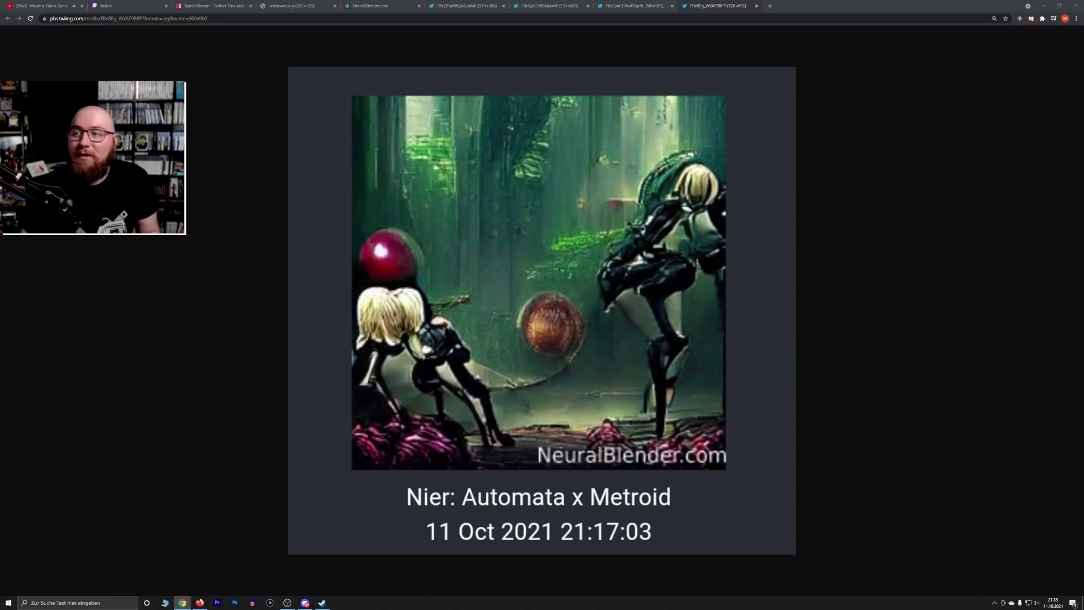
drag(1083, 51, 801, 7)
scroll(771, 246, up, 9)
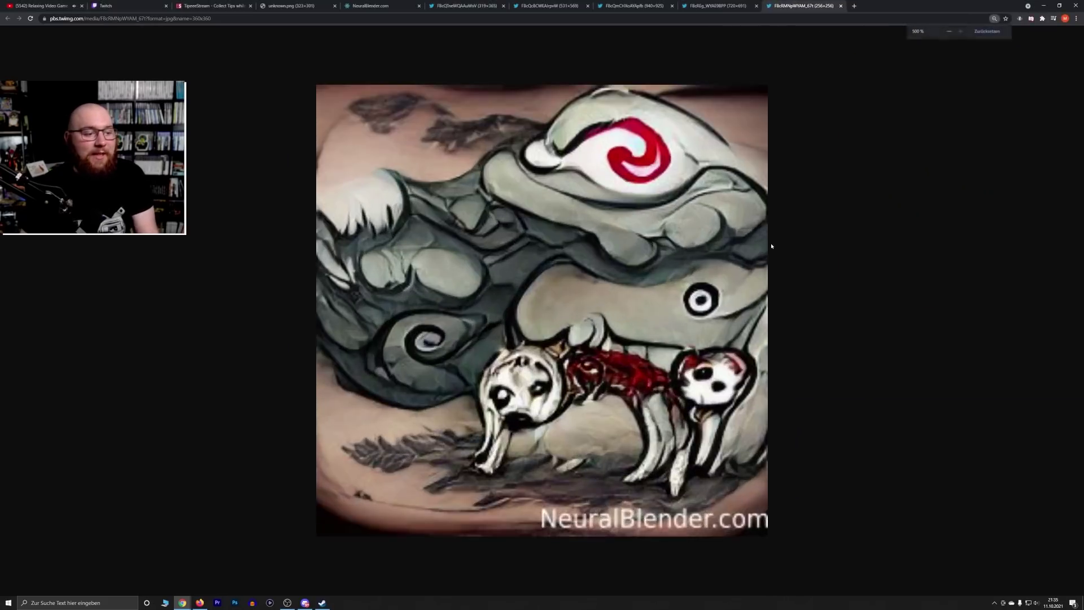
scroll(778, 248, down, 1)
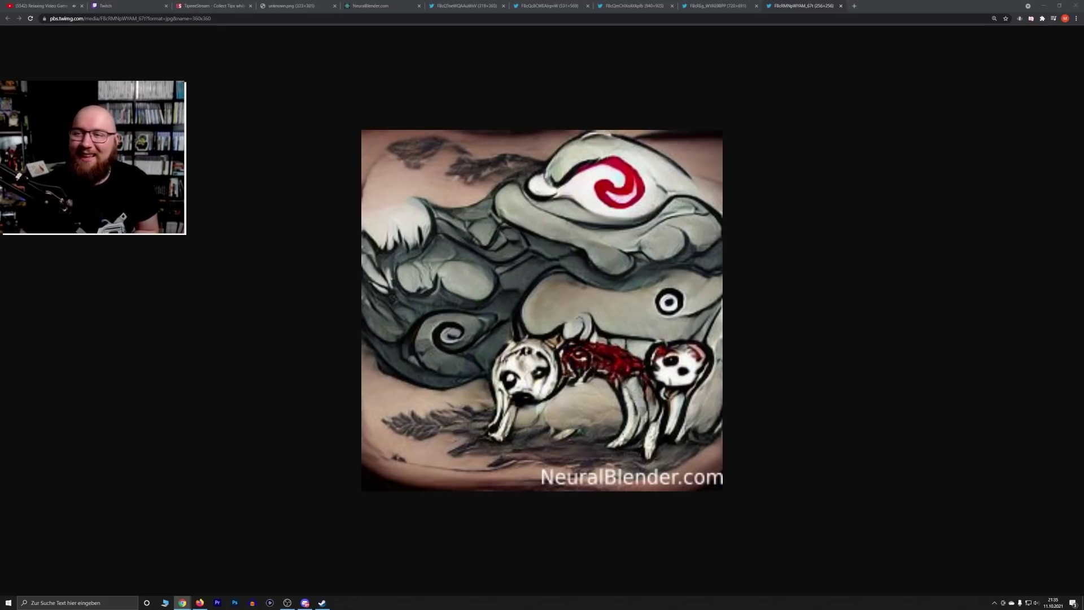
Dock the racing blend and close five reviewed tabs, including the tattoo-style dog blend
drag(850, 210, 886, 5)
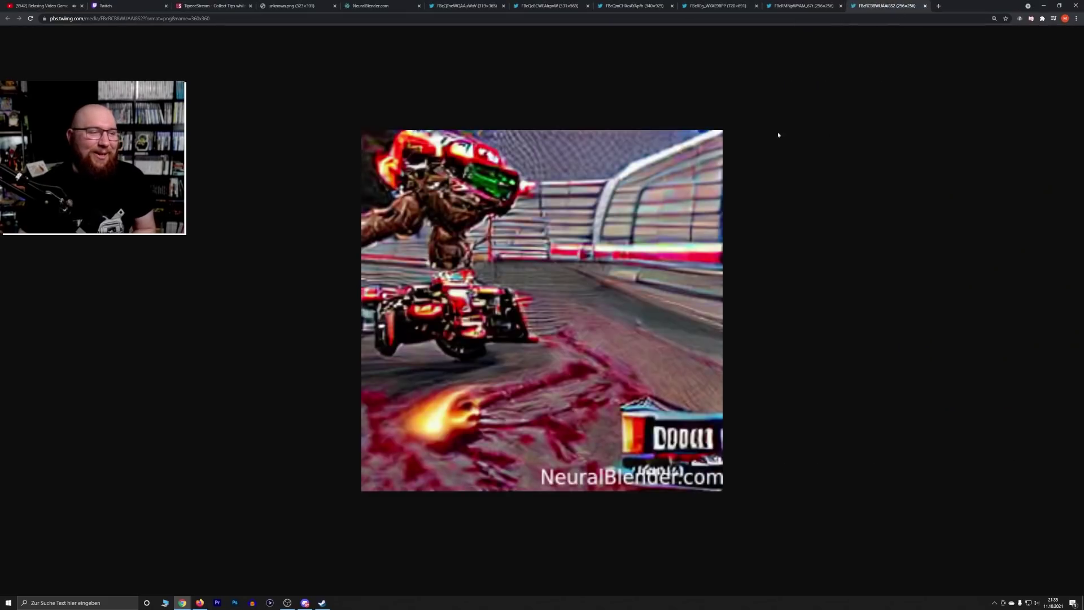
middle_click(457, 4)
middle_click(458, 4)
middle_click(460, 5)
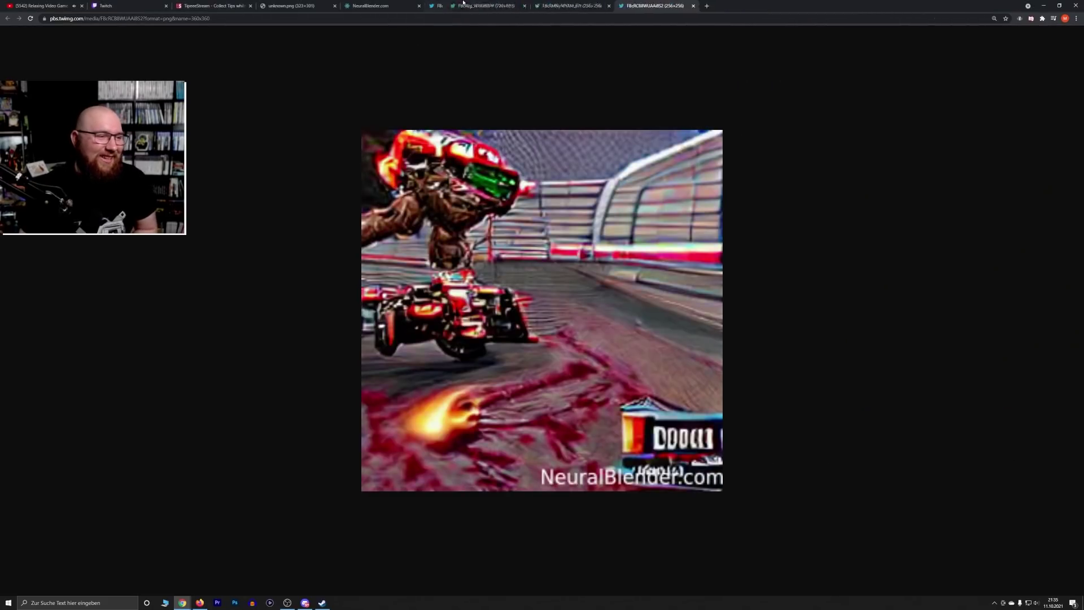
middle_click(463, 5)
middle_click(463, 5)
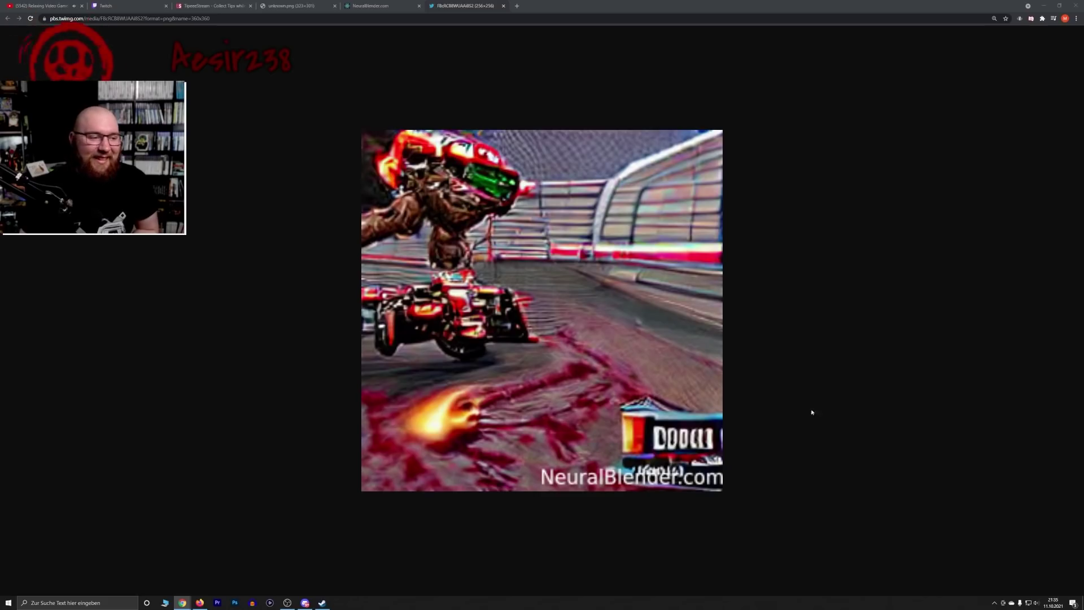
click(782, 346)
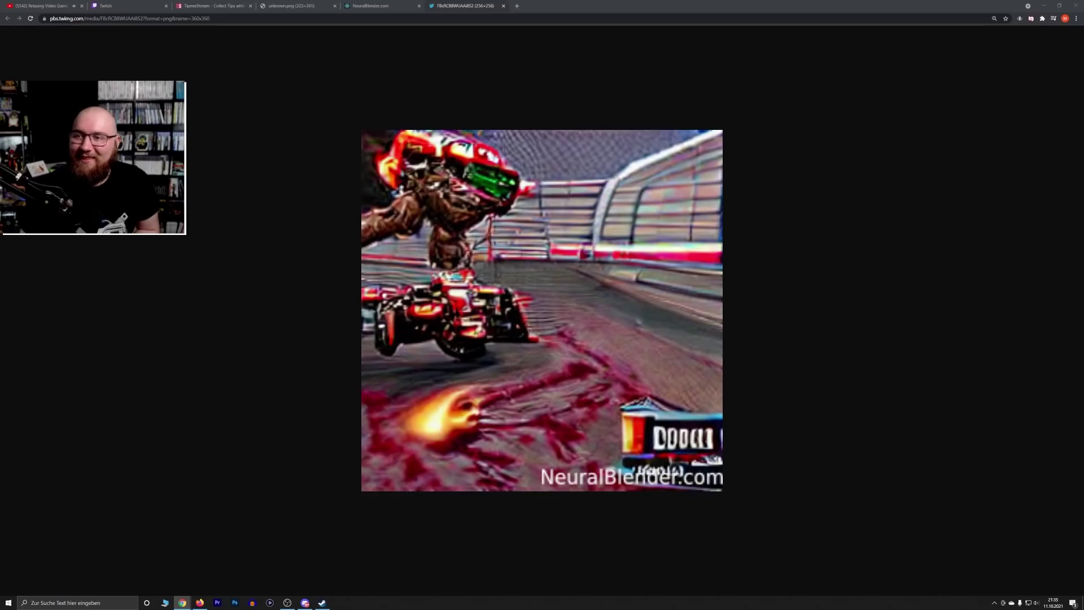
Add the slightly shrunk Darkwing Duck Souls and Avatar blends, closing the racing and goal-scene tabs
drag(1072, 107, 733, 7)
middle_click(473, 4)
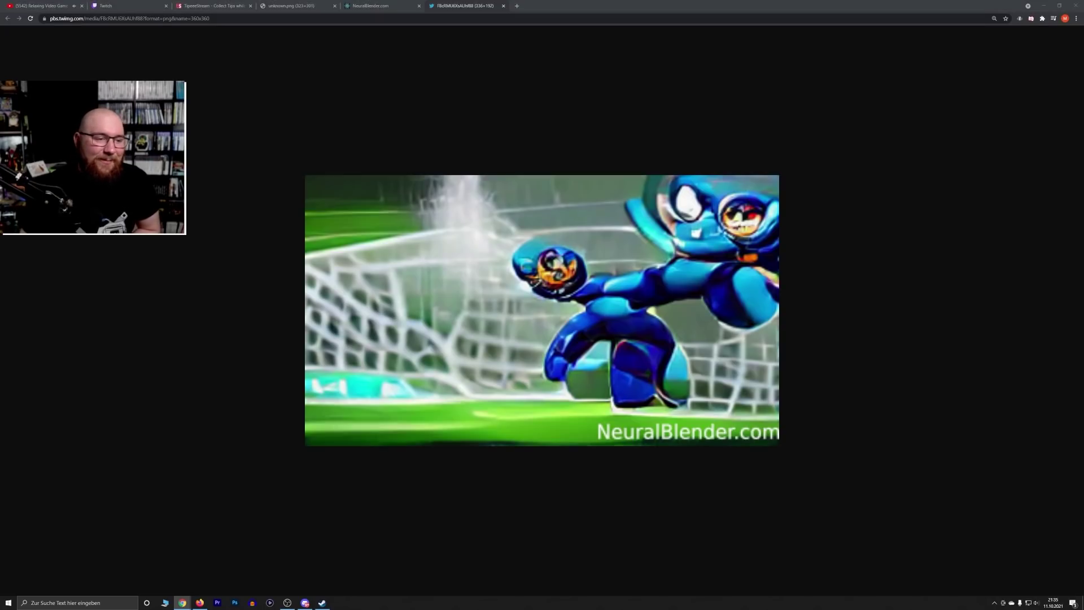
click(601, 307)
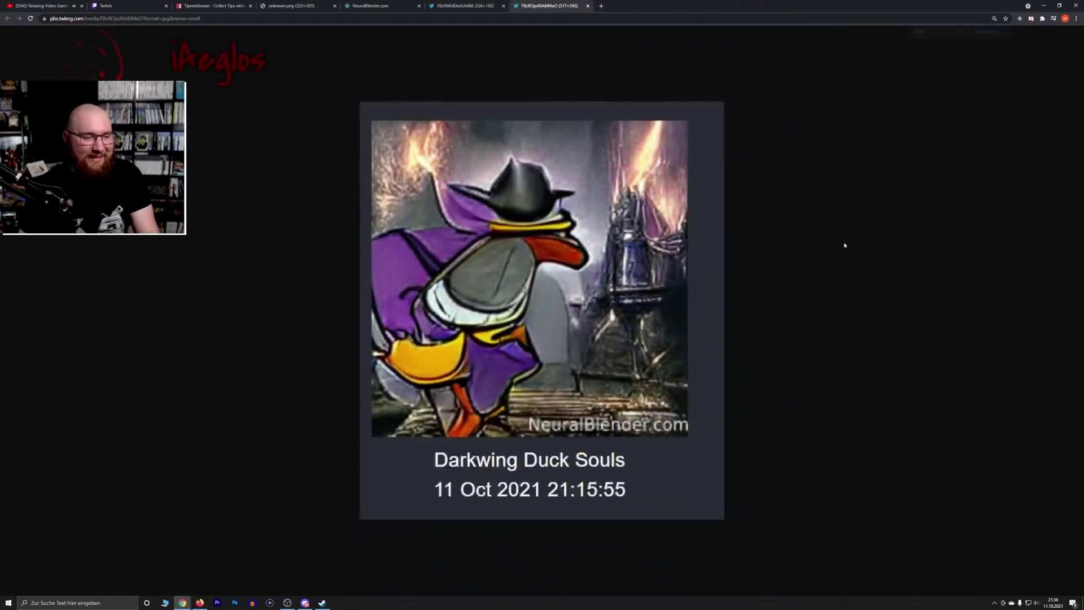
key(ctrl+minus)
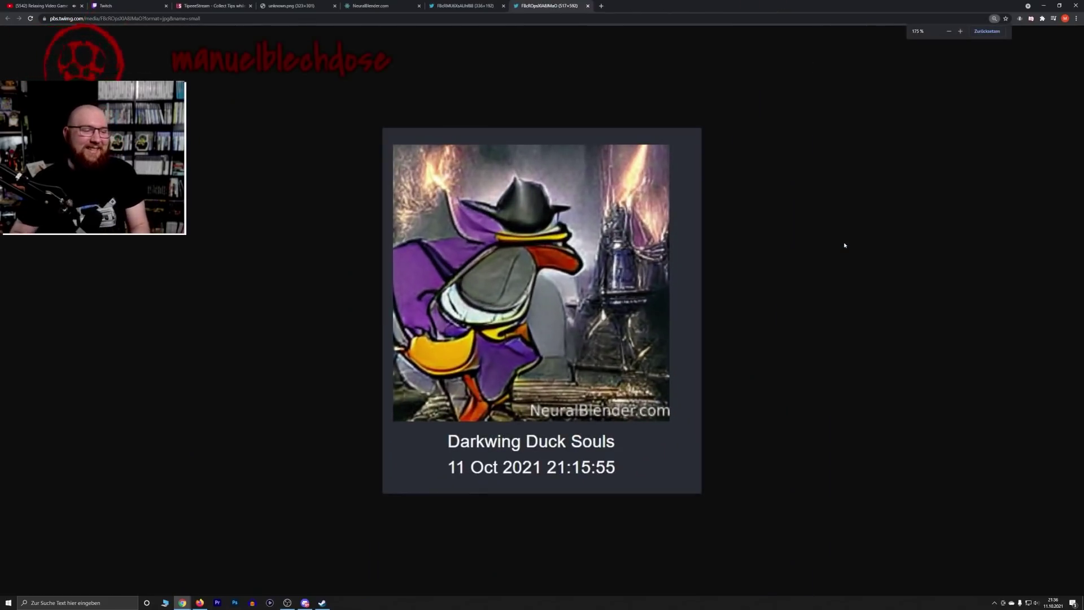
click(503, 6)
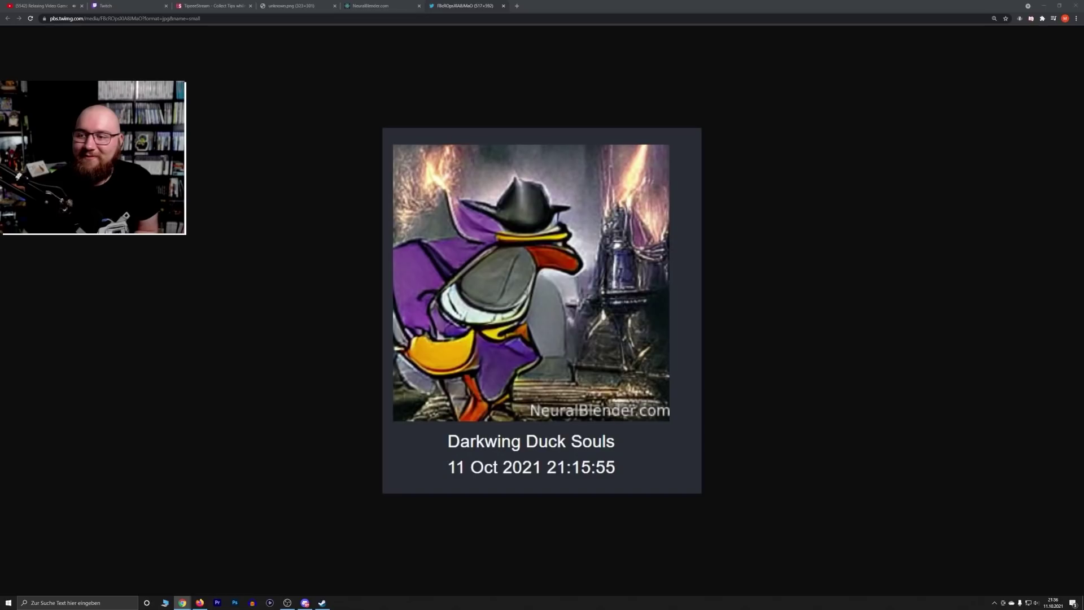
drag(1083, 26, 551, 6)
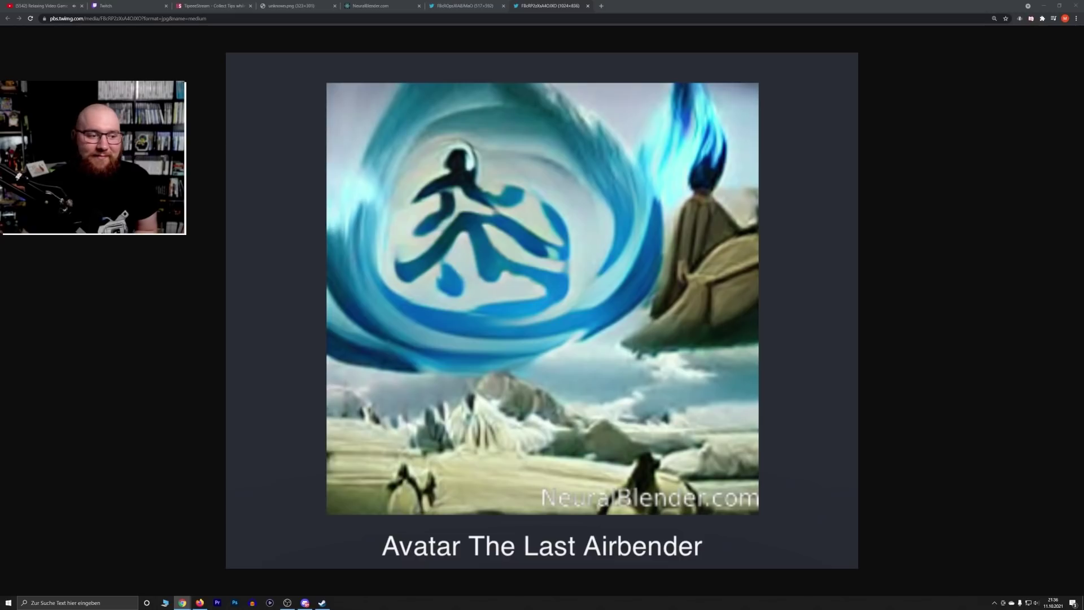
Enlarge Metroid x Kirbx and Mythos Of Gaming X Myflashware, then close the Metroid and Darkwing tabs
key(alt+Left)
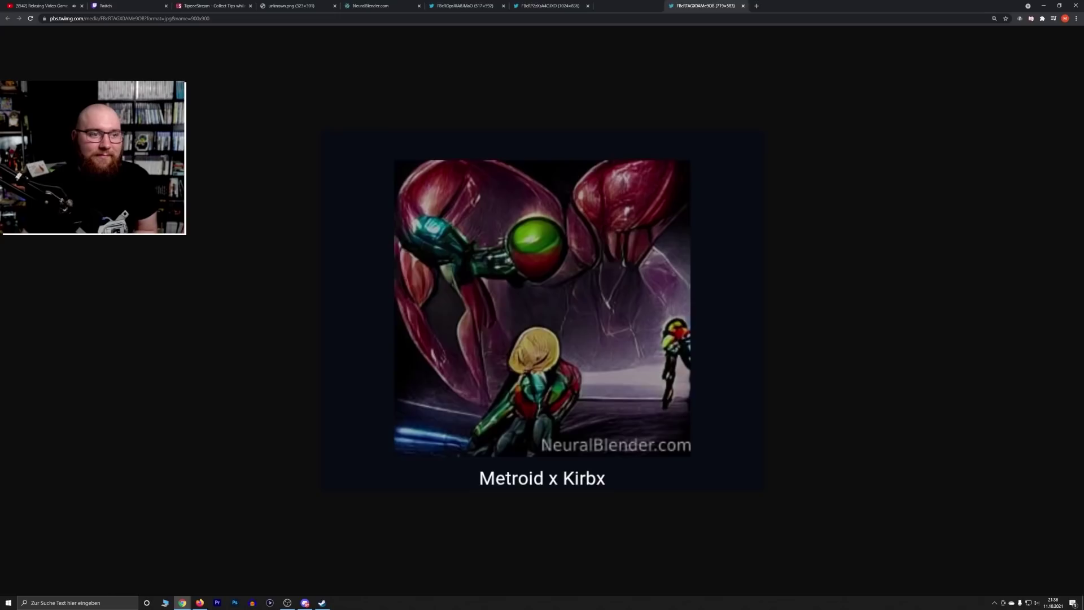
key(ctrl+plus)
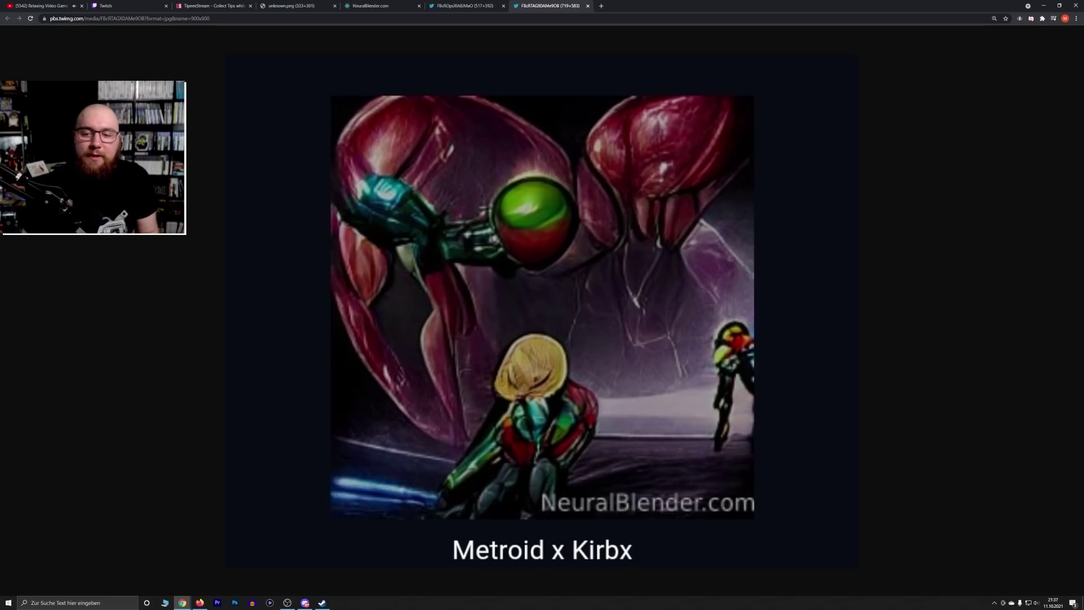
drag(1083, 339, 715, 7)
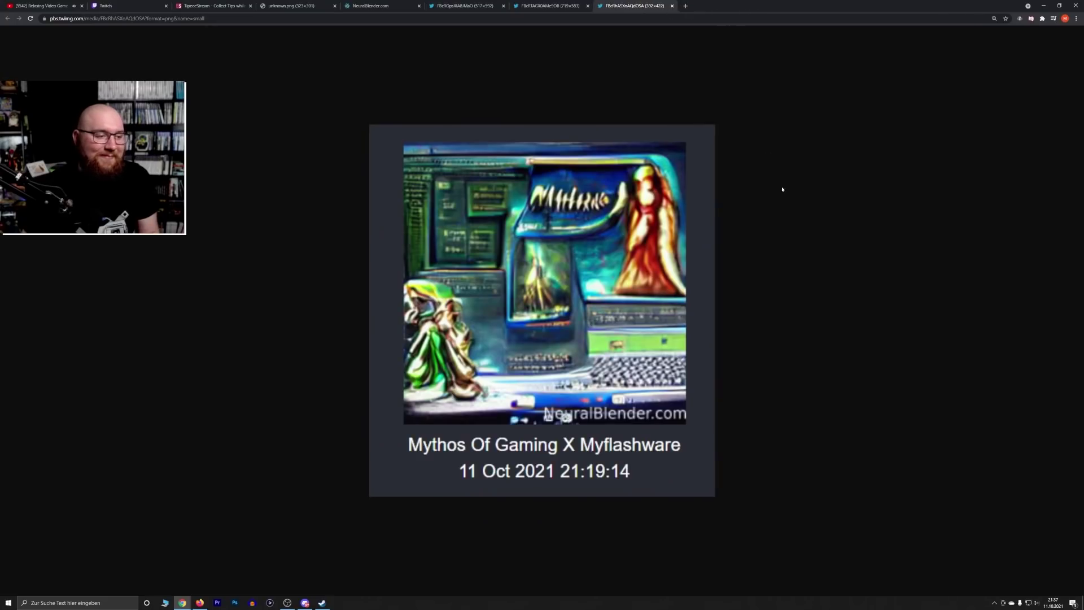
key(ctrl+plus)
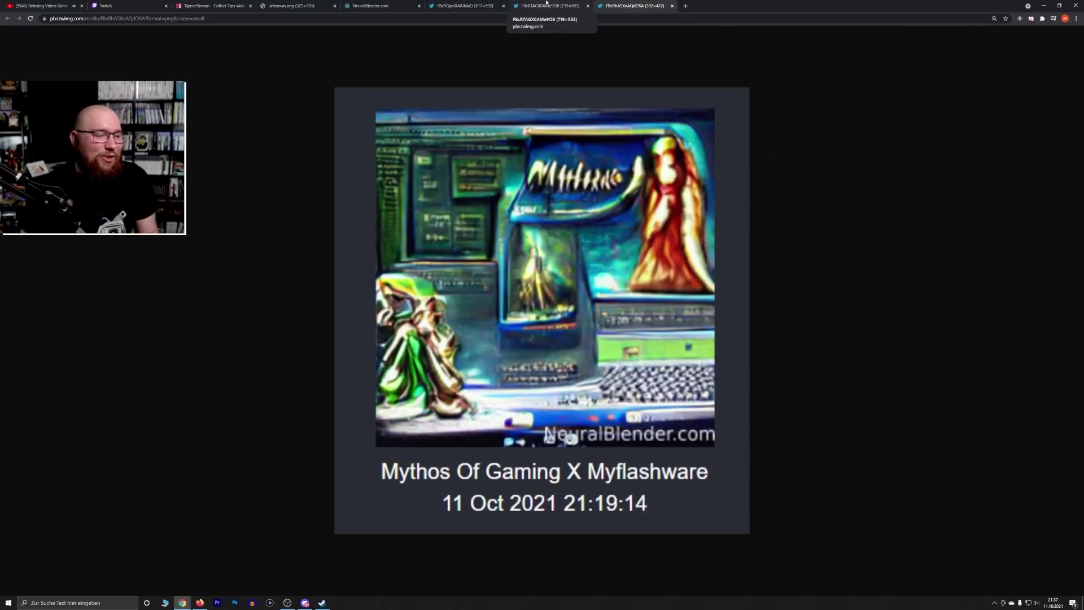
middle_click(547, 2)
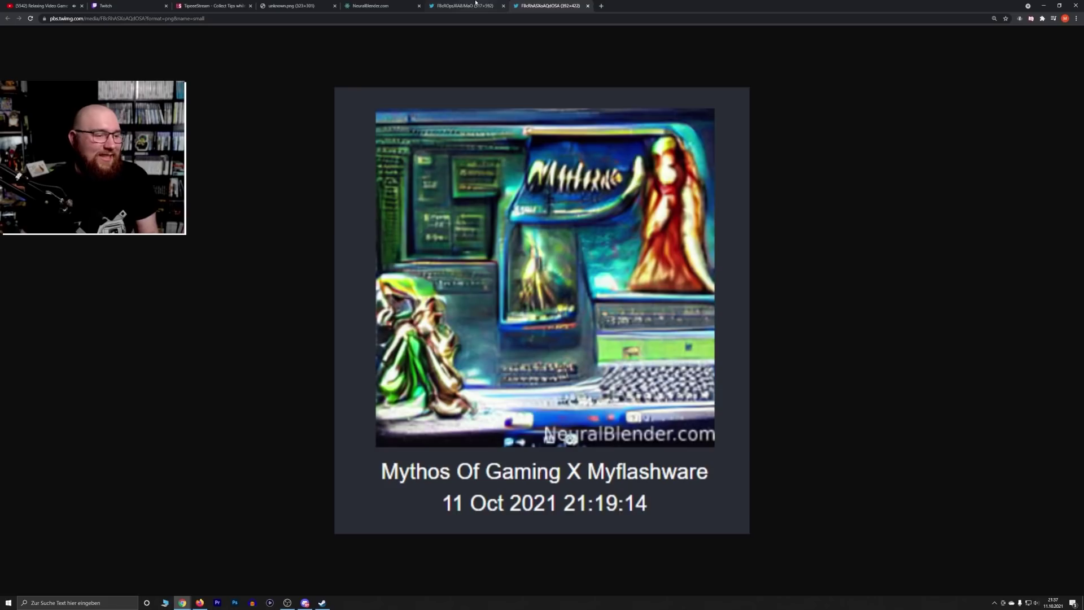
middle_click(476, 2)
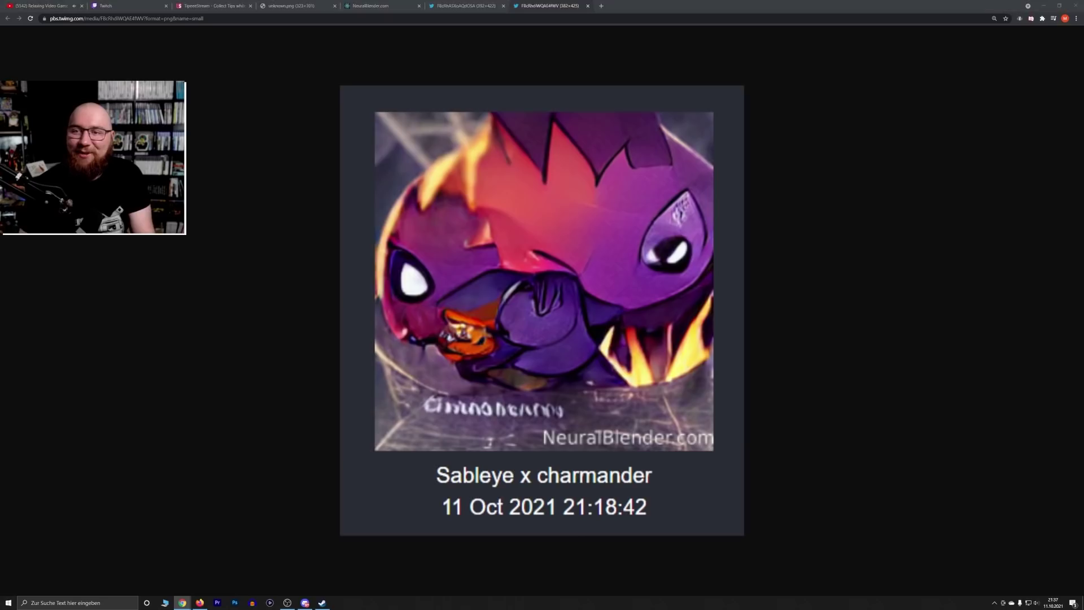
View the newly opened blend image and reduce its zoom to 200%
click(808, 2)
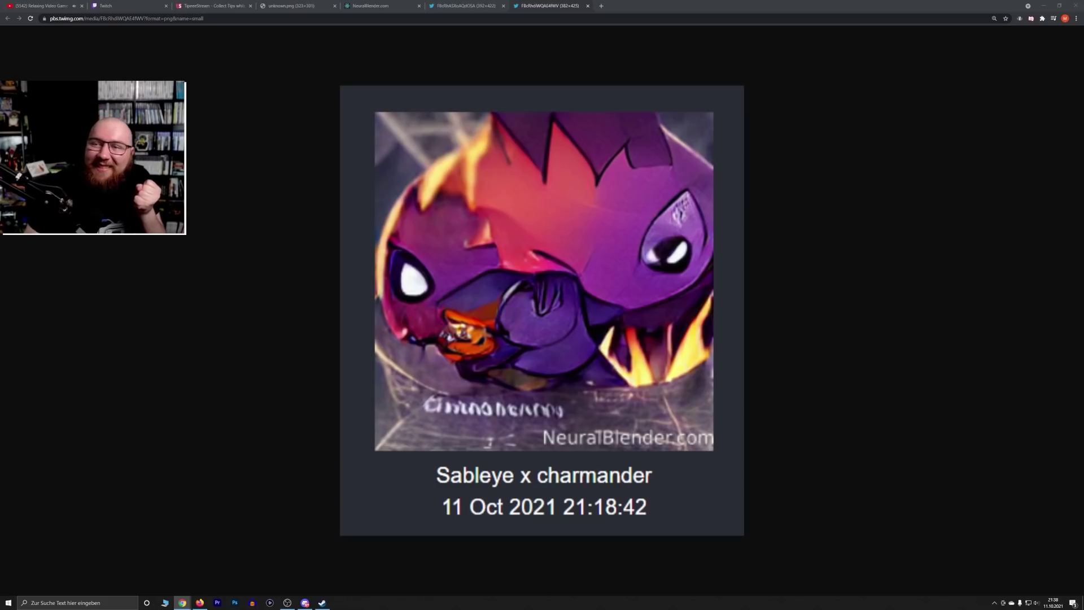
scroll(845, 286, up, 3)
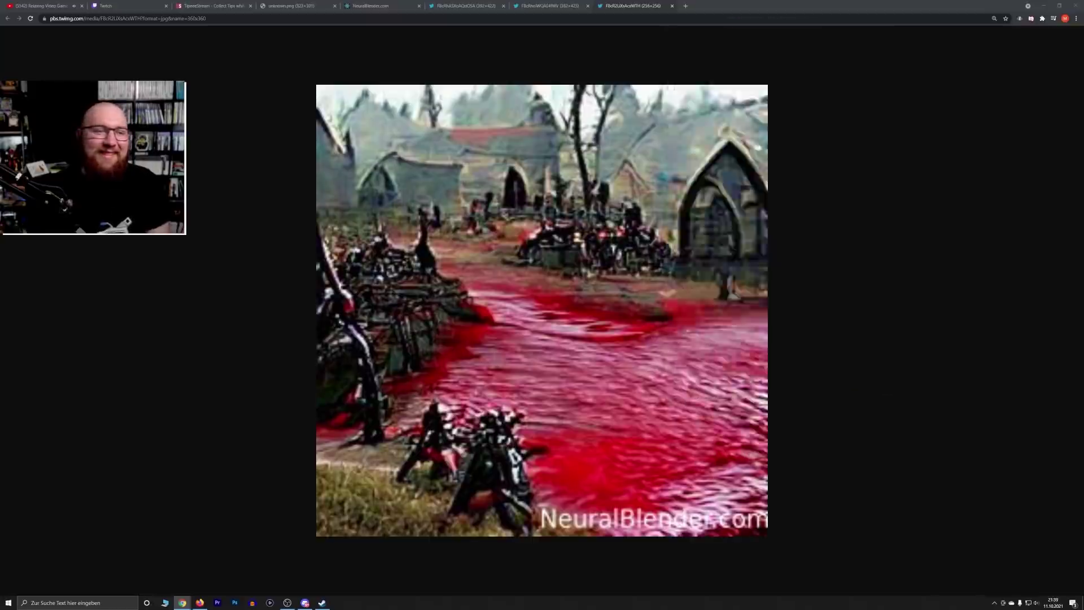
key(ctrl+minus)
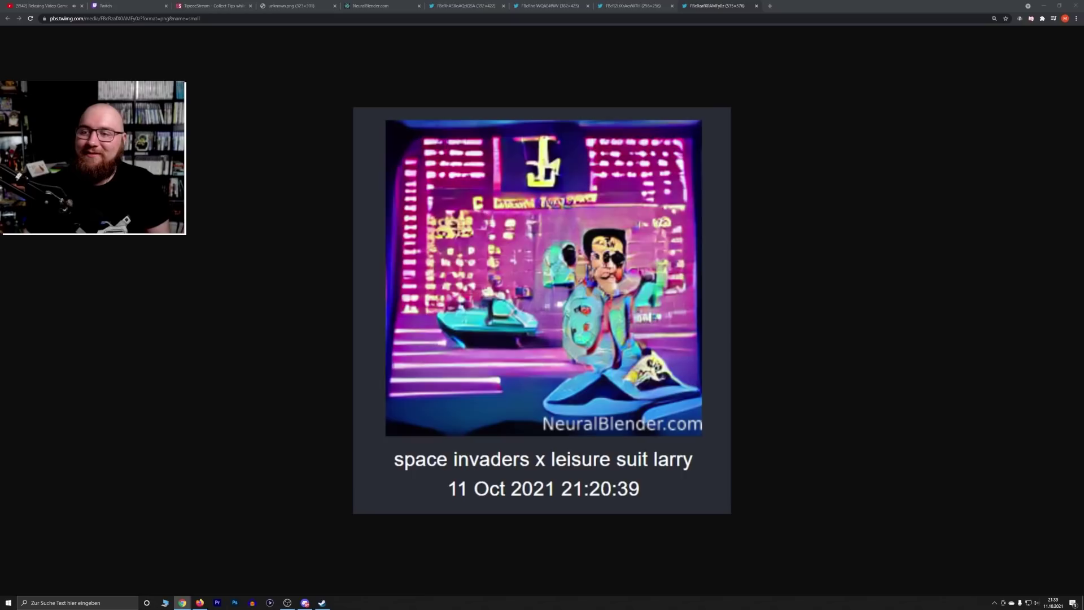
Dock the pink Kirby blend as a tab and close four reviewed blend tabs
drag(1083, 31, 803, 8)
scroll(801, 190, up, 4)
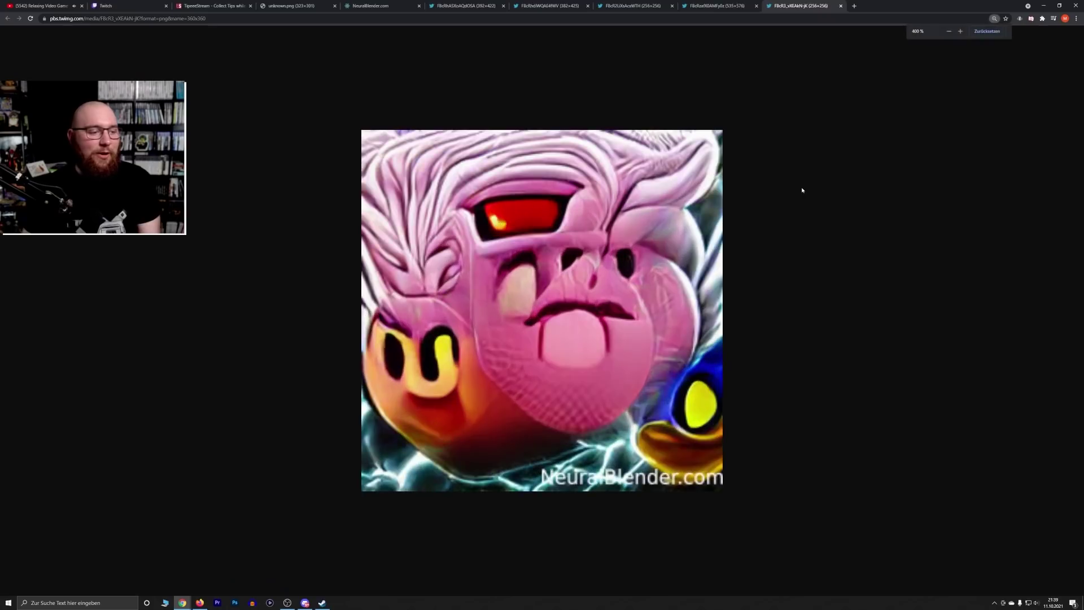
middle_click(708, 5)
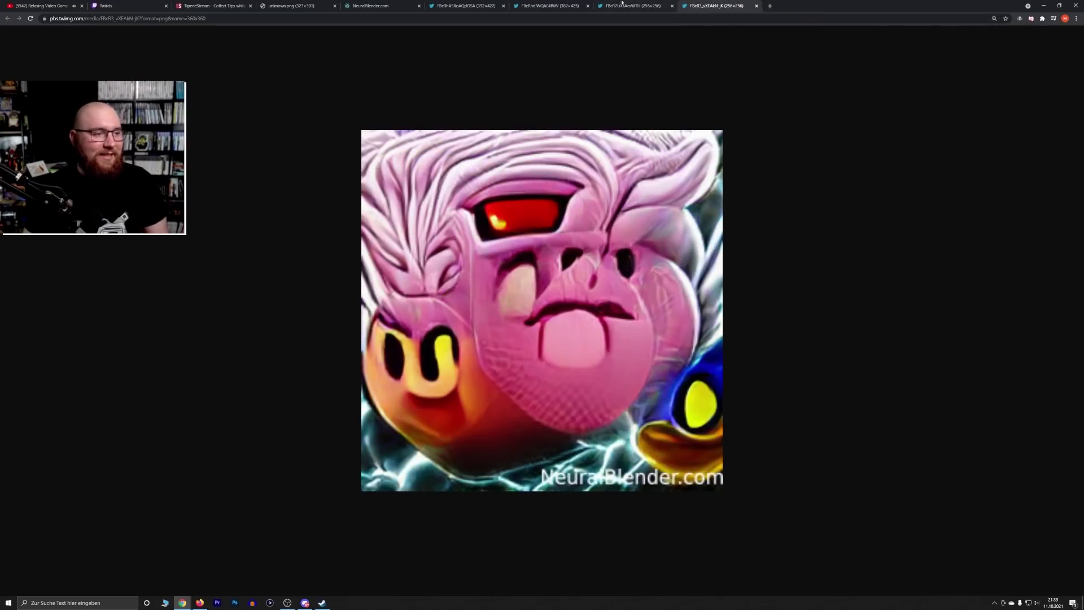
middle_click(621, 5)
middle_click(553, 5)
middle_click(492, 5)
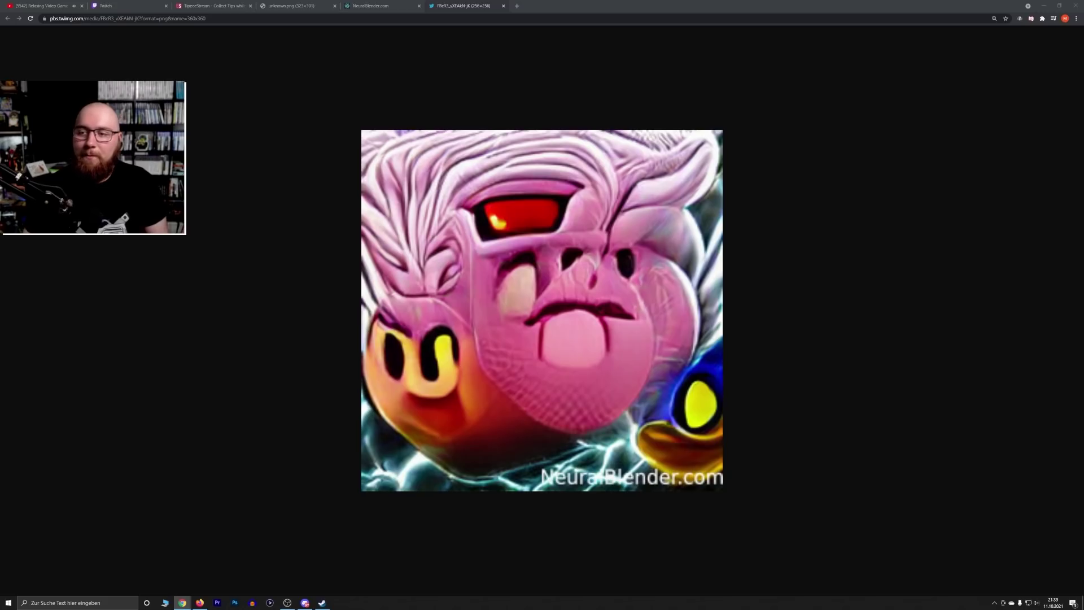
Dock the Metroid X Tearaway and wooden-block blends, close the viewed tab, and go to Discord
drag(1083, 91, 564, 6)
ctrl+scroll(800, 195, down, 5)
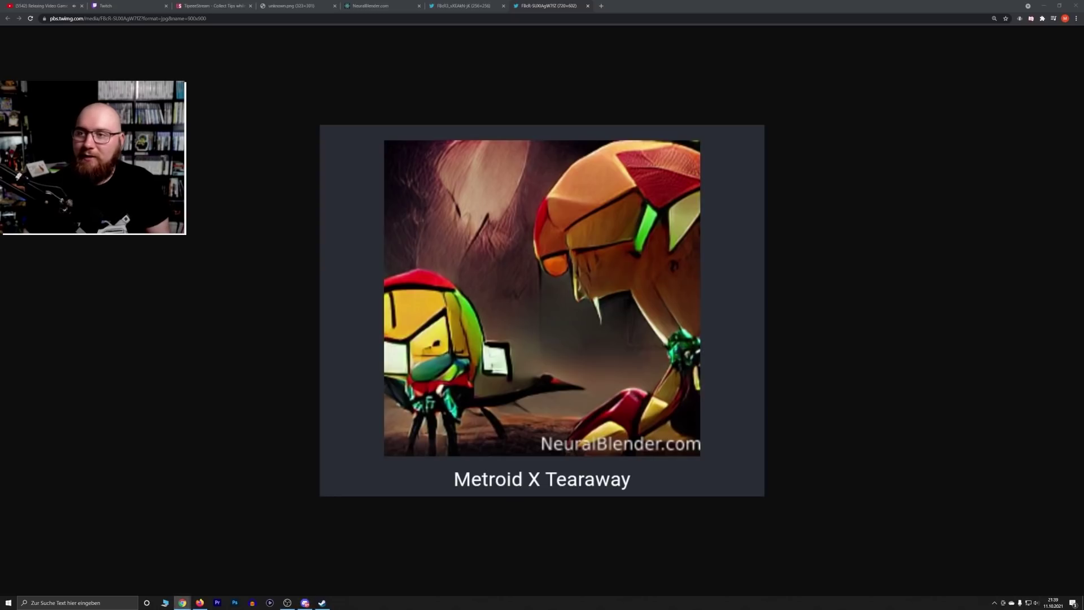
drag(1081, 80, 796, 6)
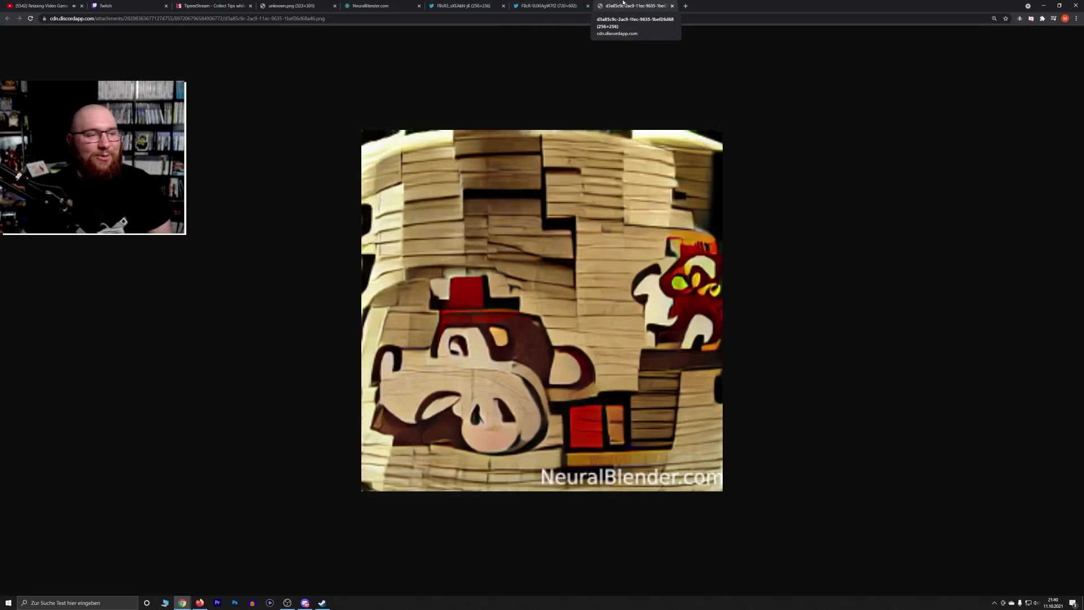
middle_click(623, 3)
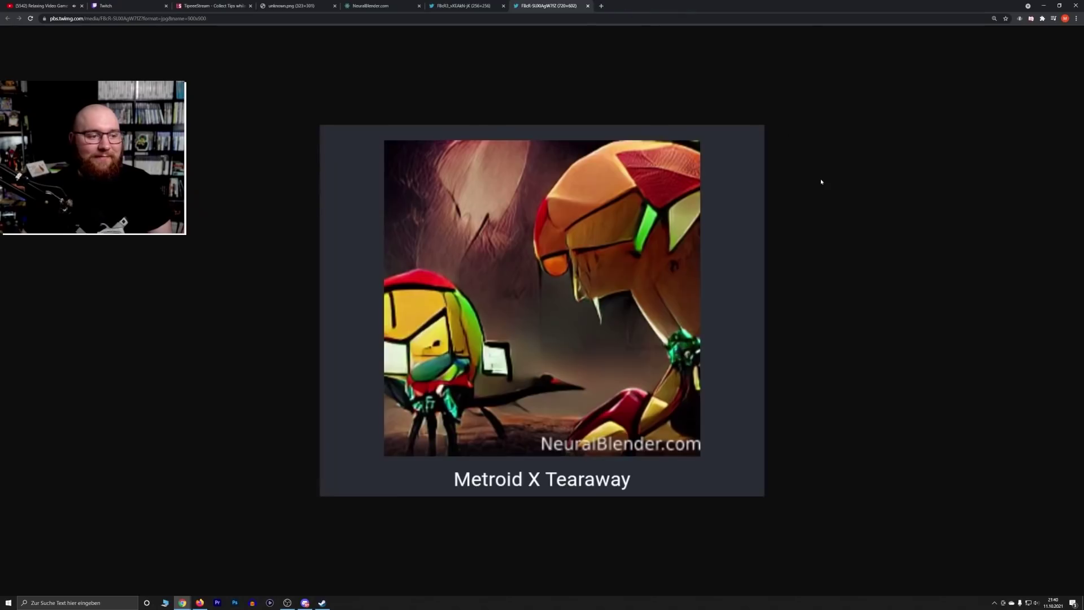
key(alt+Tab)
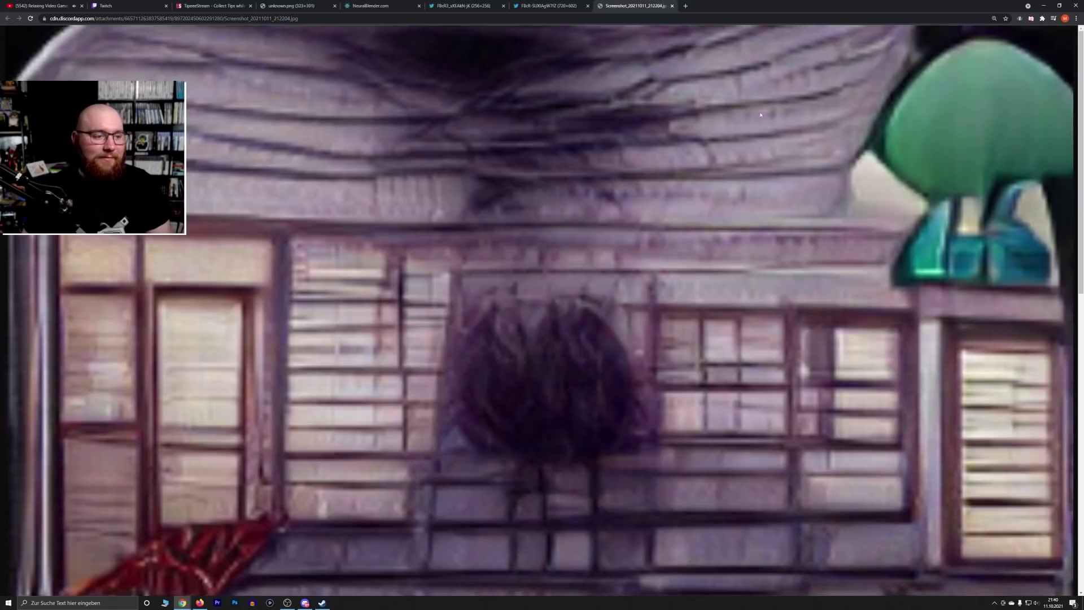
scroll(759, 117, down, 5)
scroll(833, 164, up, 1)
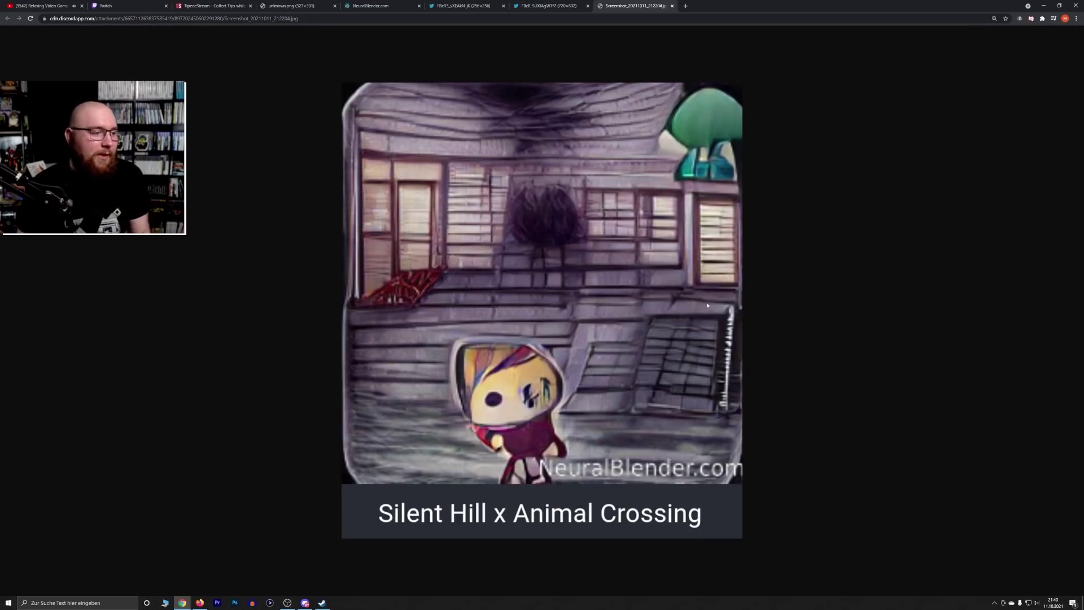
Check the own blend's progress on NeuralBlender, then return to the Silent Hill x Animal Crossing image tab
click(367, 5)
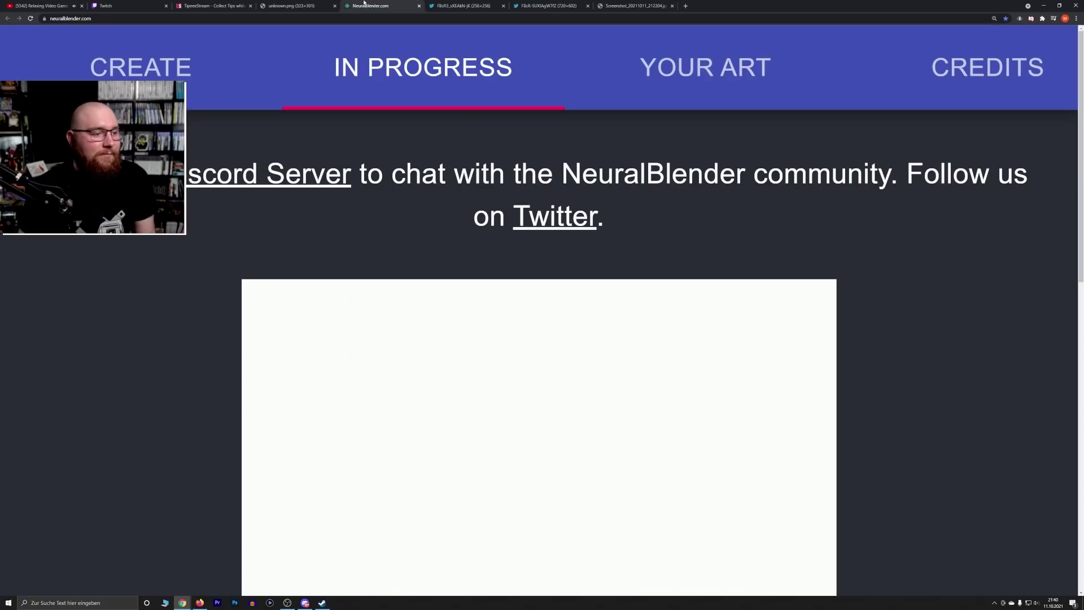
scroll(260, 235, down, 3)
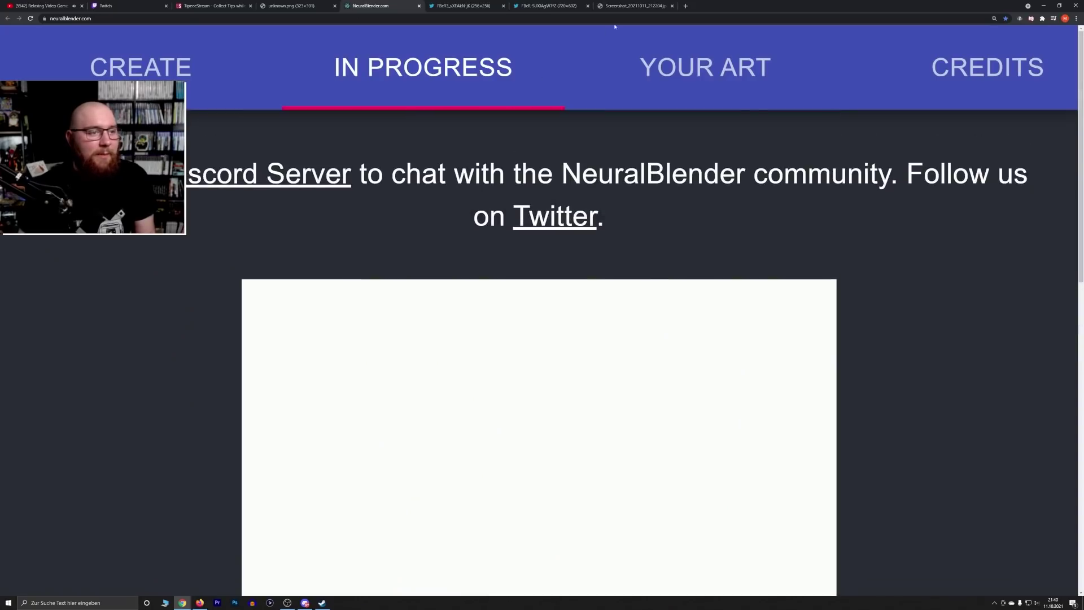
click(628, 6)
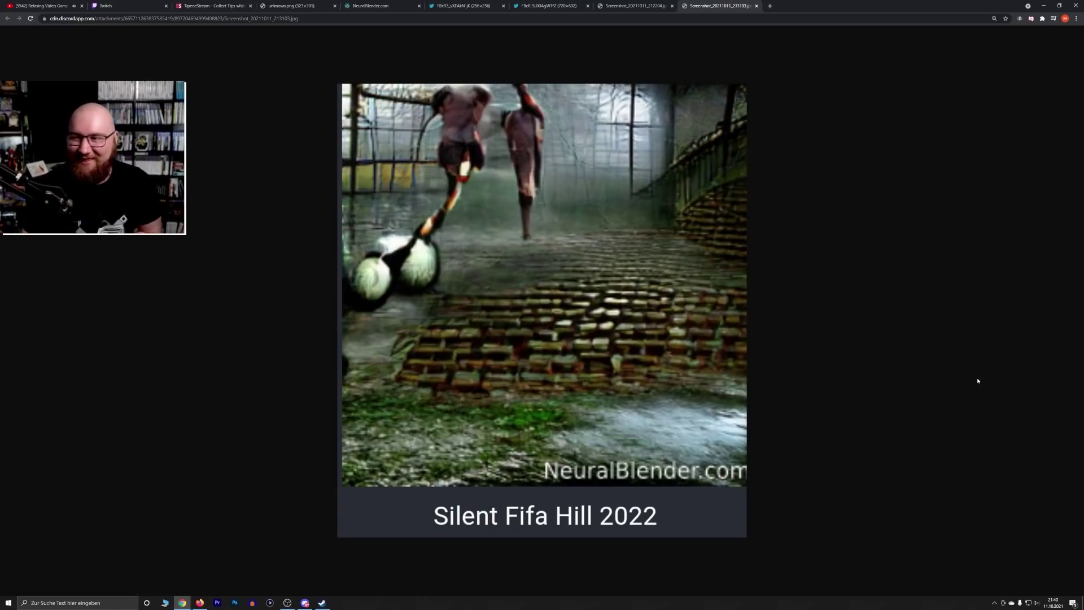
Open the Untitled Goose Game x Sekiro image from Discord and close four viewed image tabs, including Silent Fifa Hill 2022
key(alt+Tab)
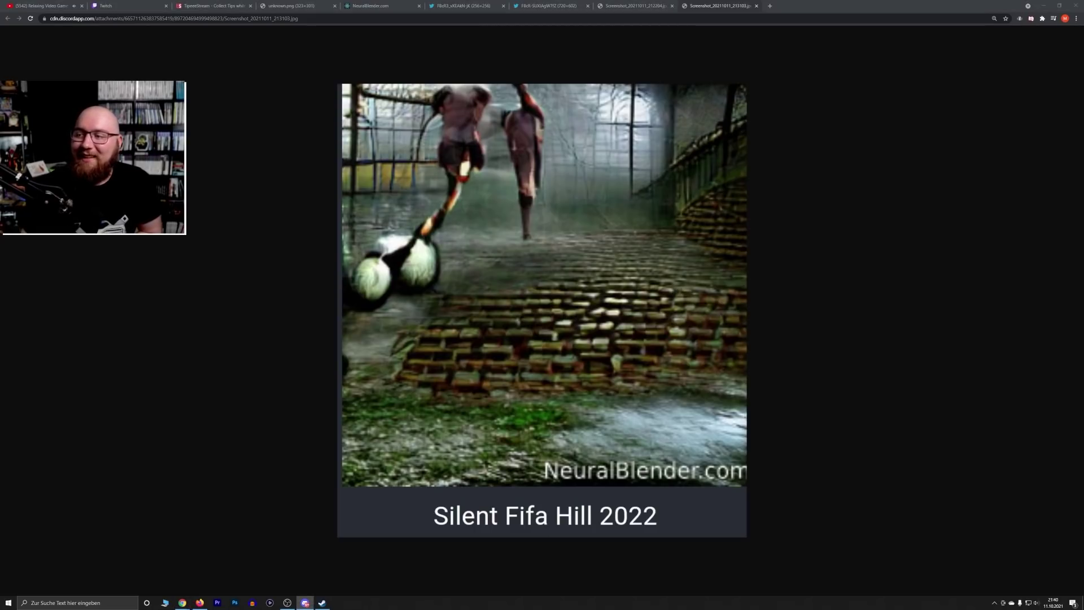
click(982, 316)
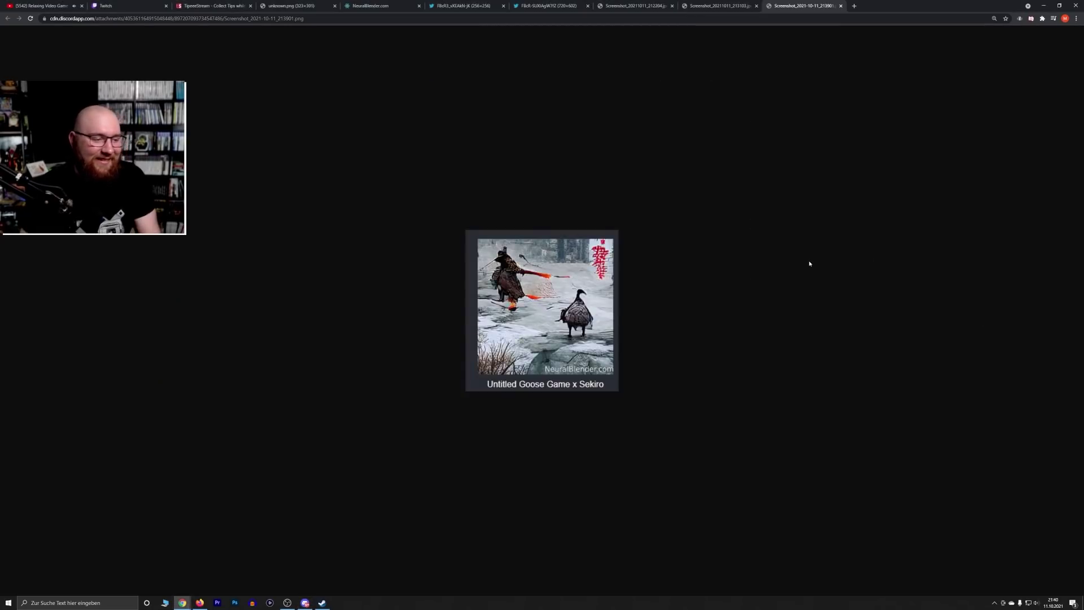
scroll(809, 264, up, 5)
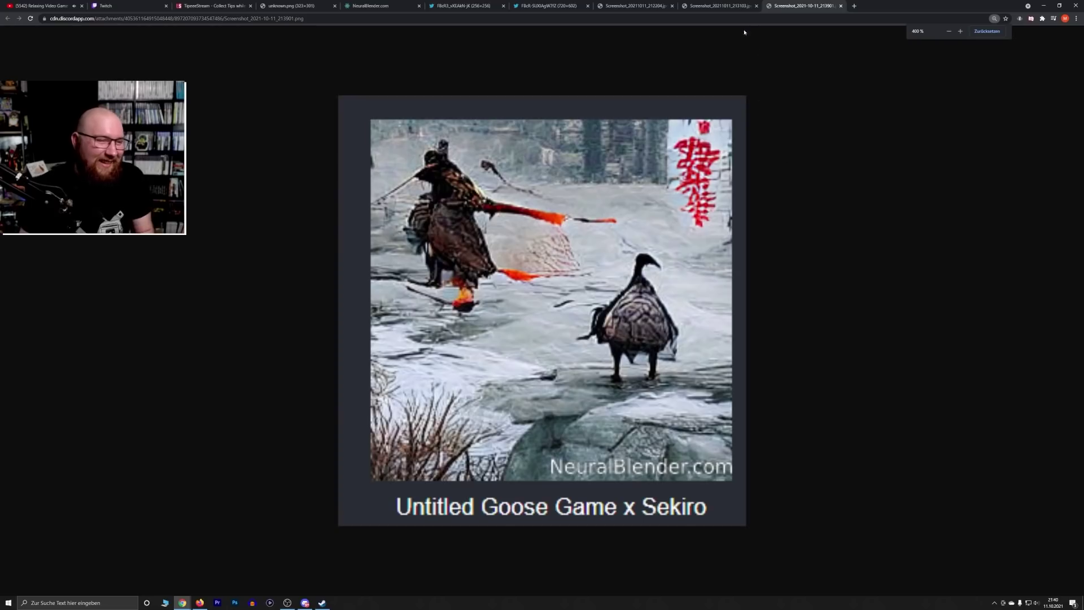
click(756, 6)
click(672, 5)
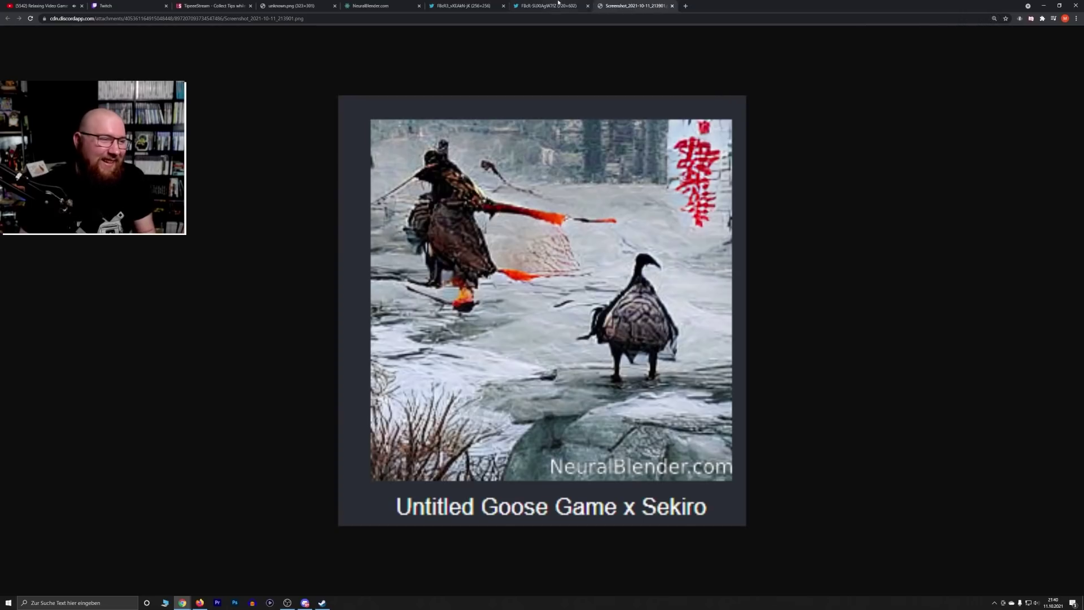
click(588, 6)
click(503, 6)
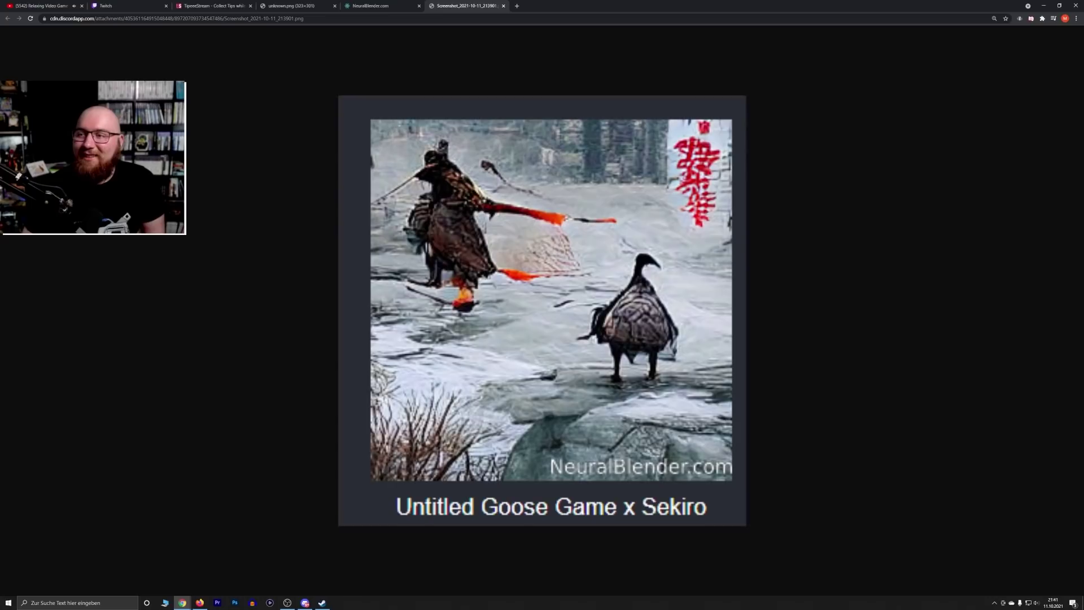
Attach the Zora x metroid image as a tab, fit it, and zoom to 75 %
key(alt+Tab)
key(alt+Tab)
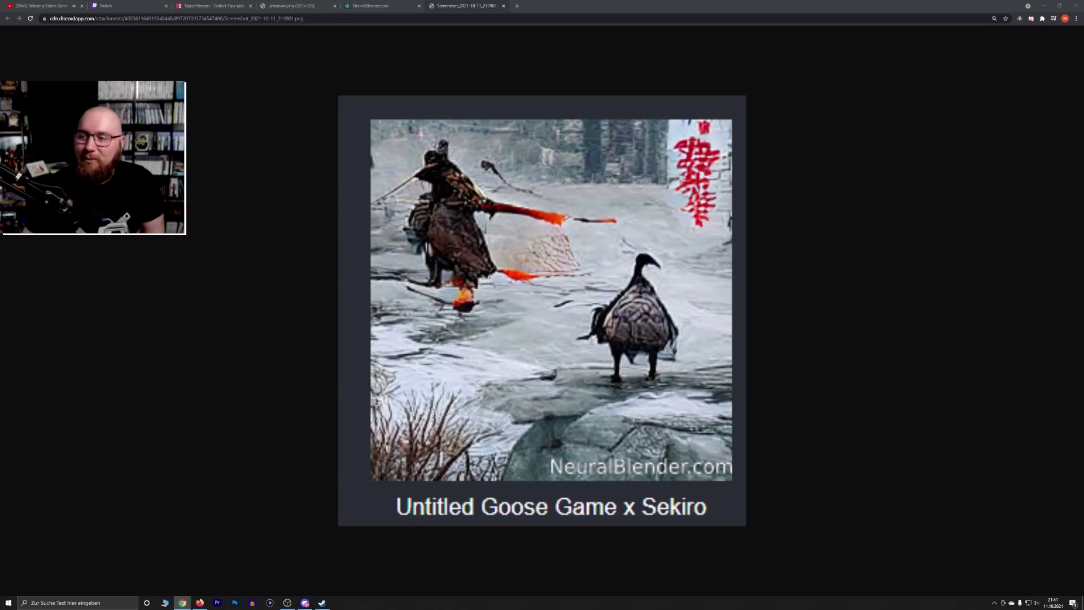
drag(1081, 135, 550, 6)
click(764, 174)
key(ctrl+minus)
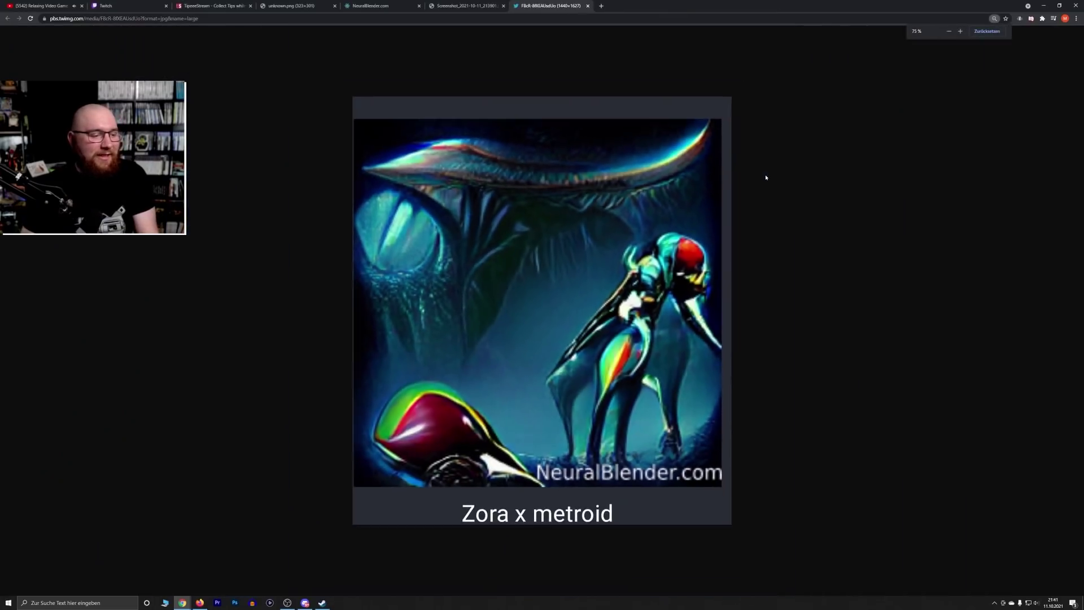
key(ctrl+plus)
key(ctrl+minus)
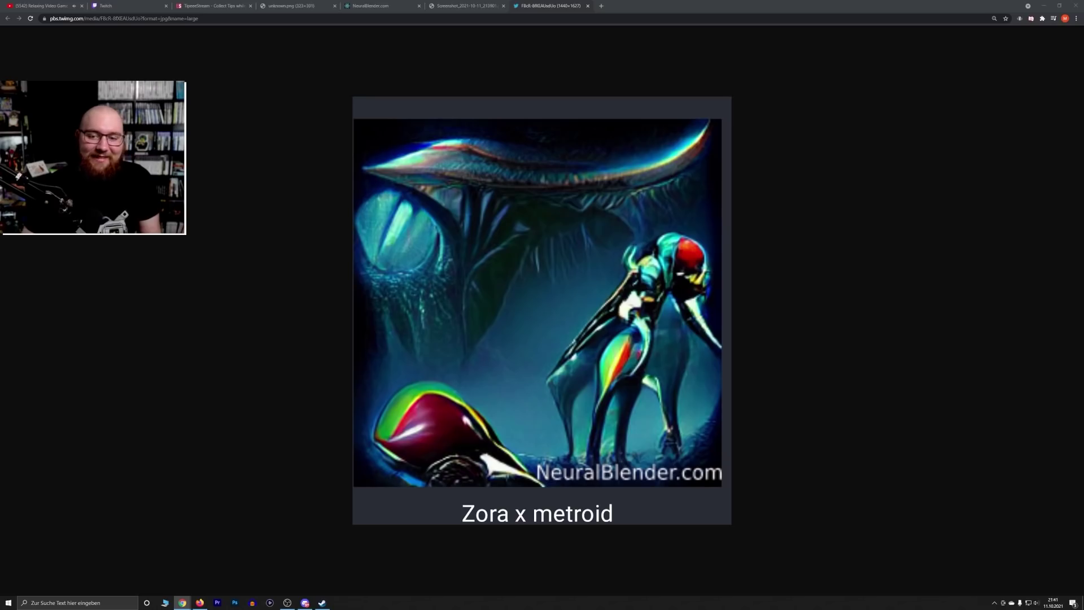
Attach the next floating viewer image window as a tab and scroll through it
drag(1078, 181, 677, 6)
scroll(737, 235, up, 7)
scroll(738, 235, up, 2)
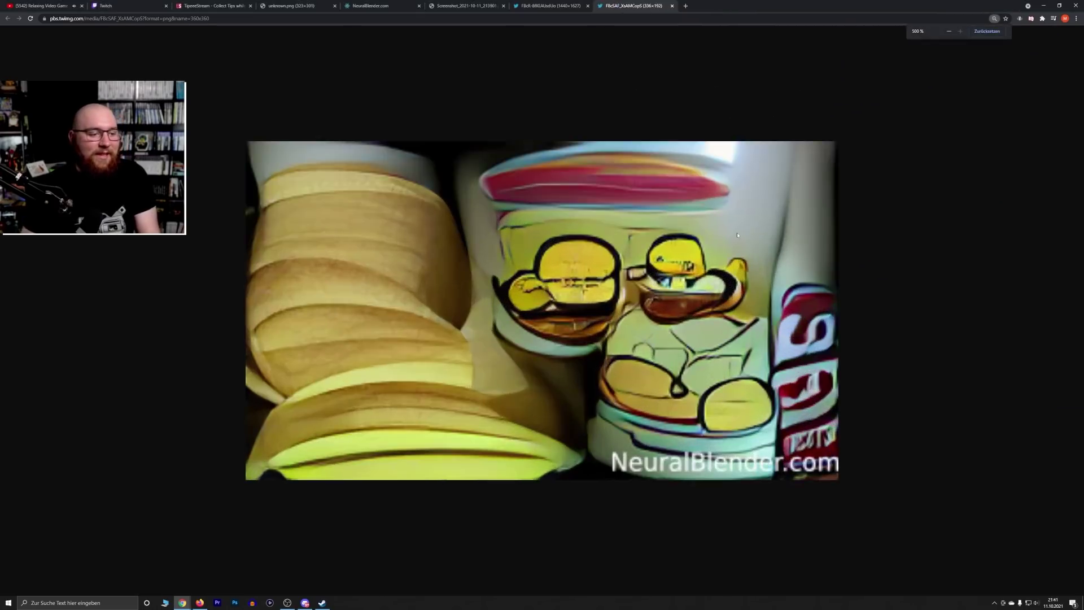
scroll(783, 241, down, 1)
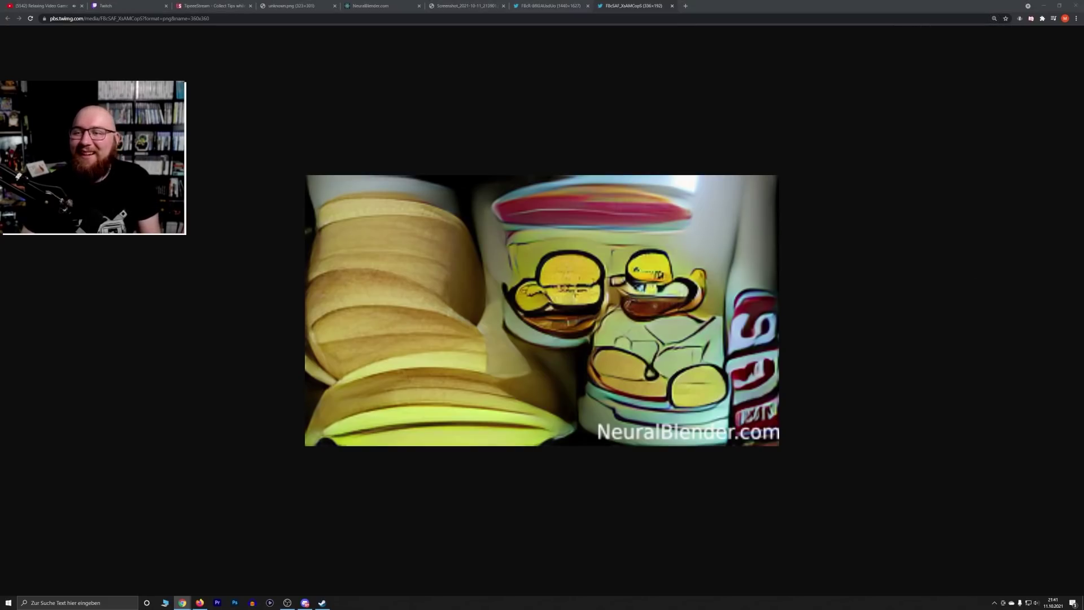
Attach the cereal image as a tab and close the Zora x metroid and Goose x Sekiro tabs
drag(1083, 72, 717, 6)
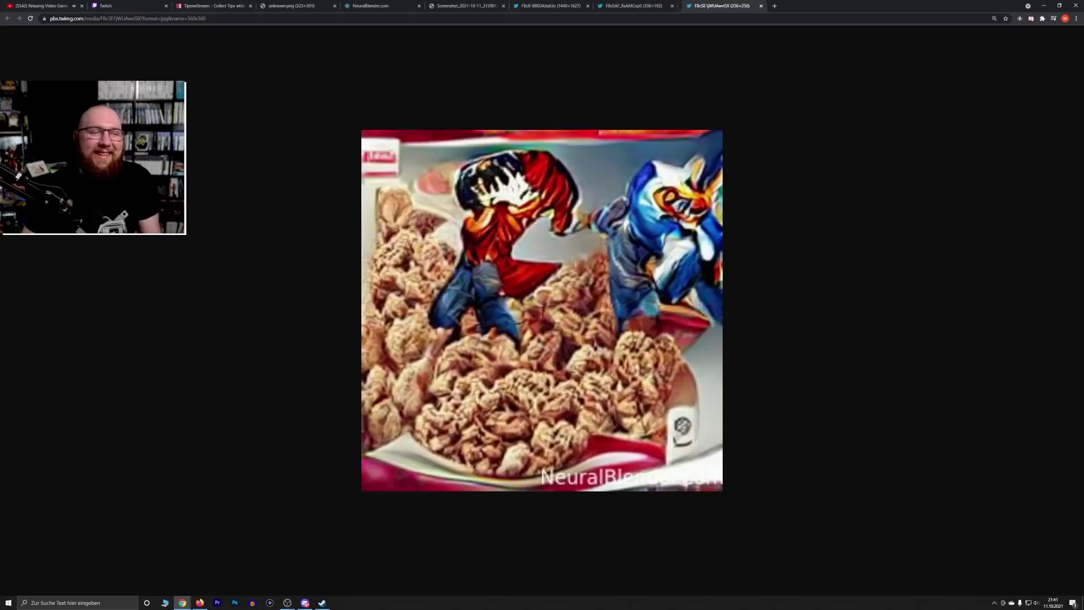
middle_click(653, 5)
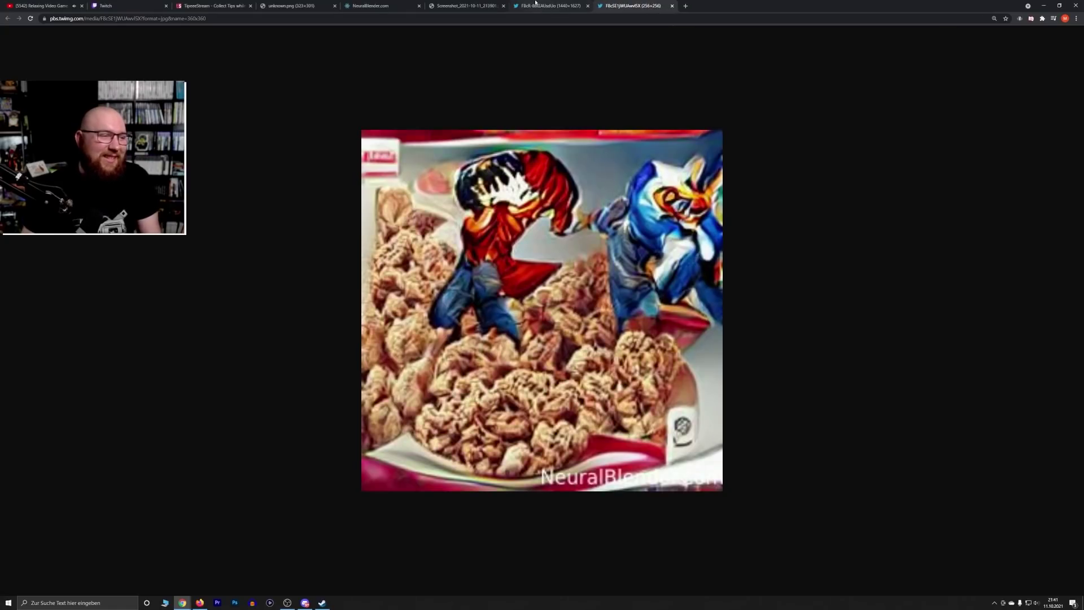
middle_click(542, 4)
middle_click(460, 3)
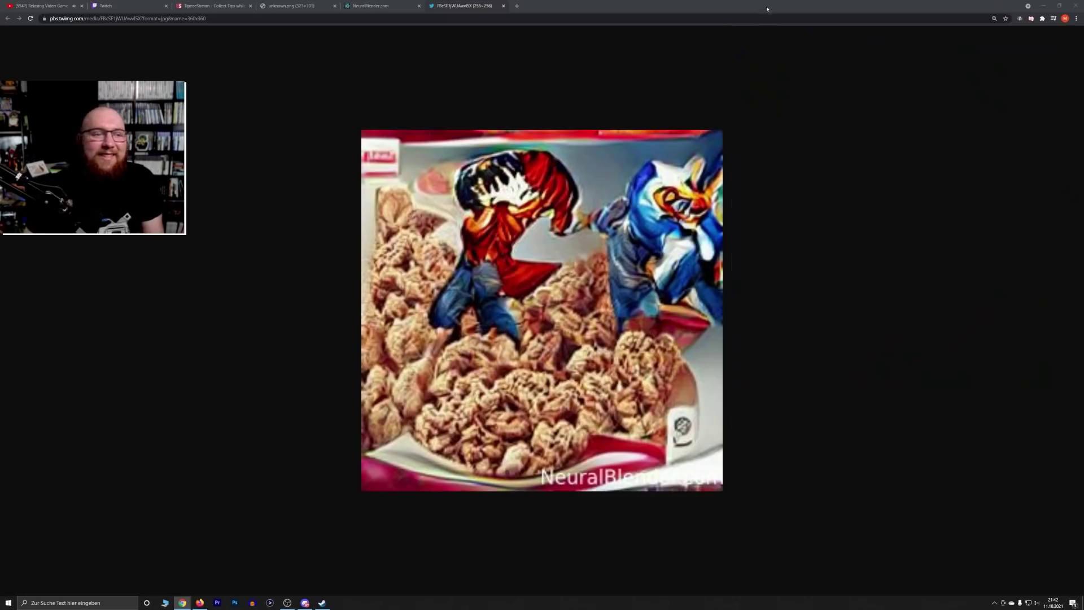
scroll(760, 163, down, 4)
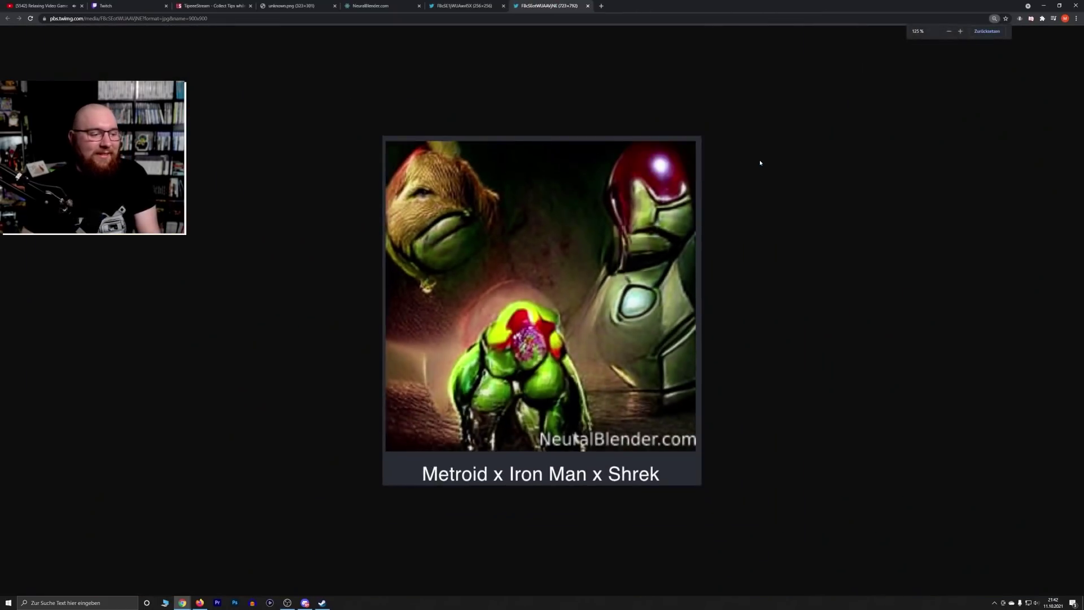
Attach the sekiro X wario image window as a new tab and view it
scroll(760, 162, up, 1)
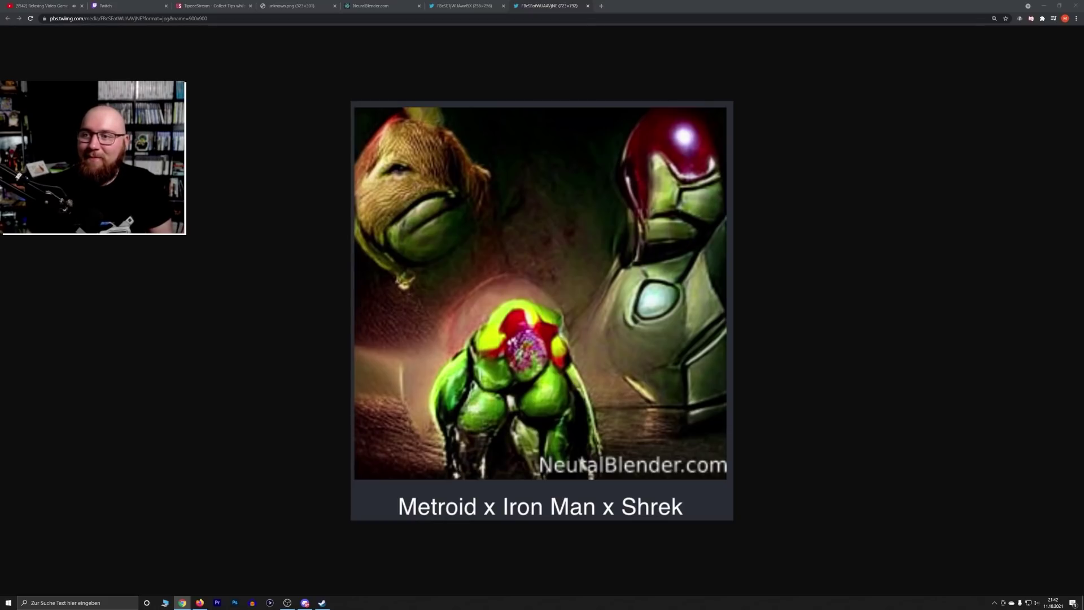
drag(1072, 28, 635, 6)
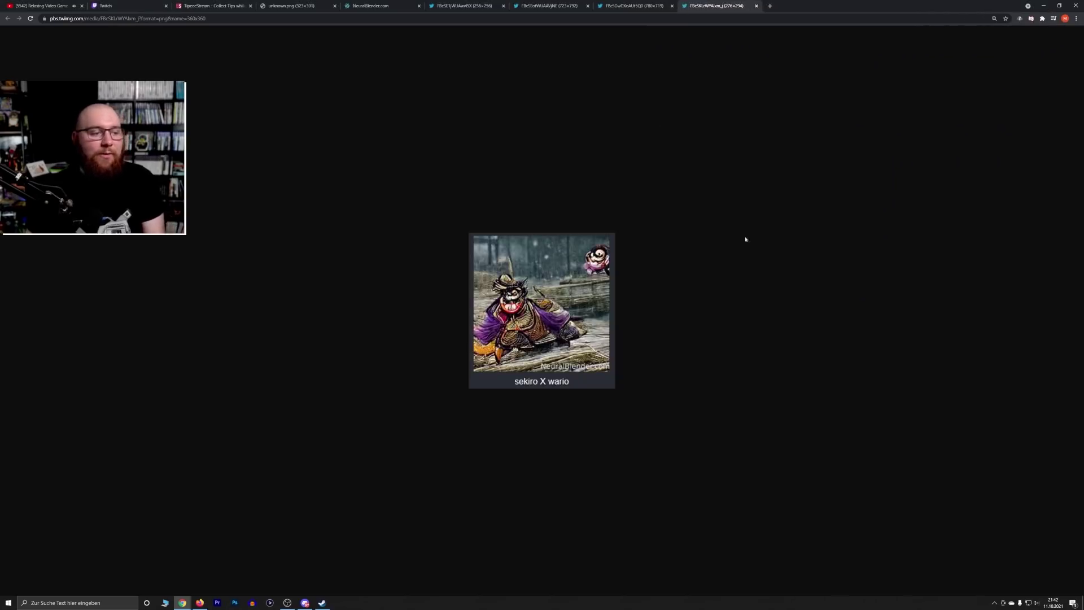
ctrl+scroll(741, 267, up, 8)
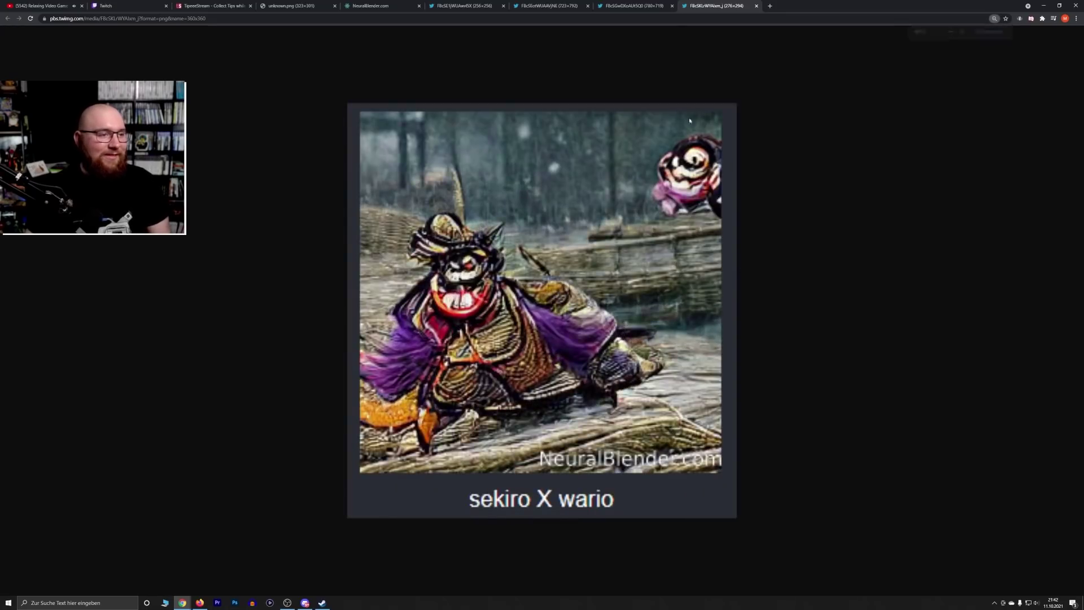
Close three viewed tabs including Metroid x Iron Man x Shrek, and return to the NeuralBlender site
middle_click(458, 6)
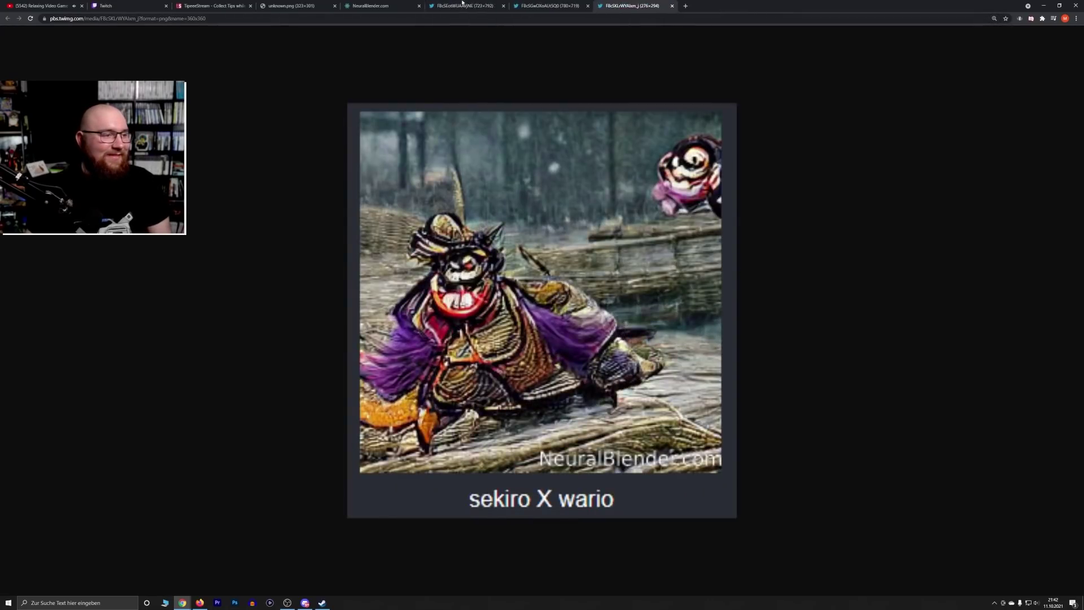
middle_click(459, 6)
middle_click(459, 6)
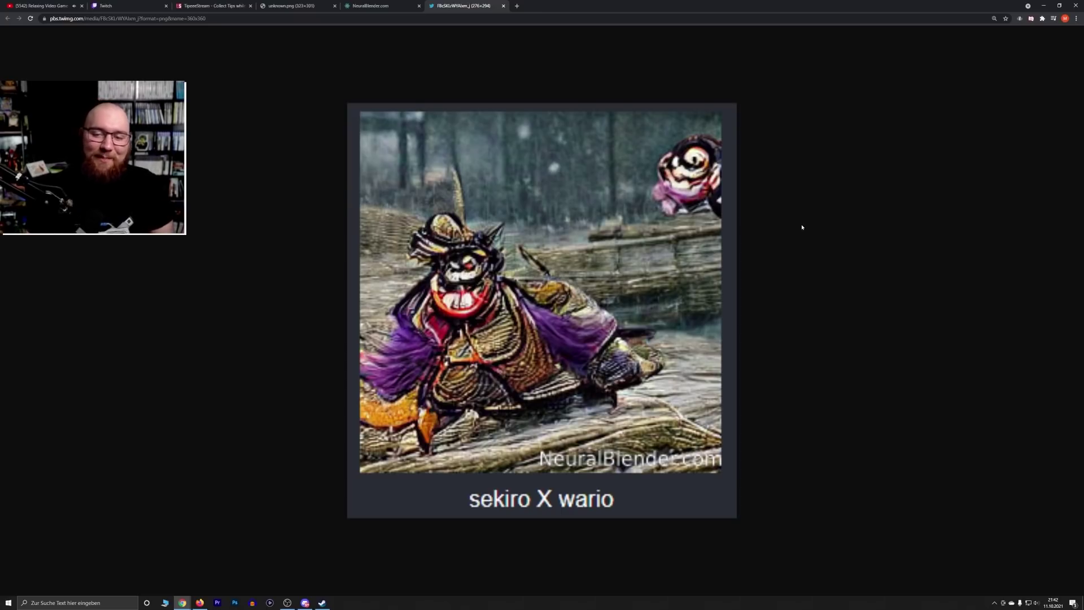
click(392, 3)
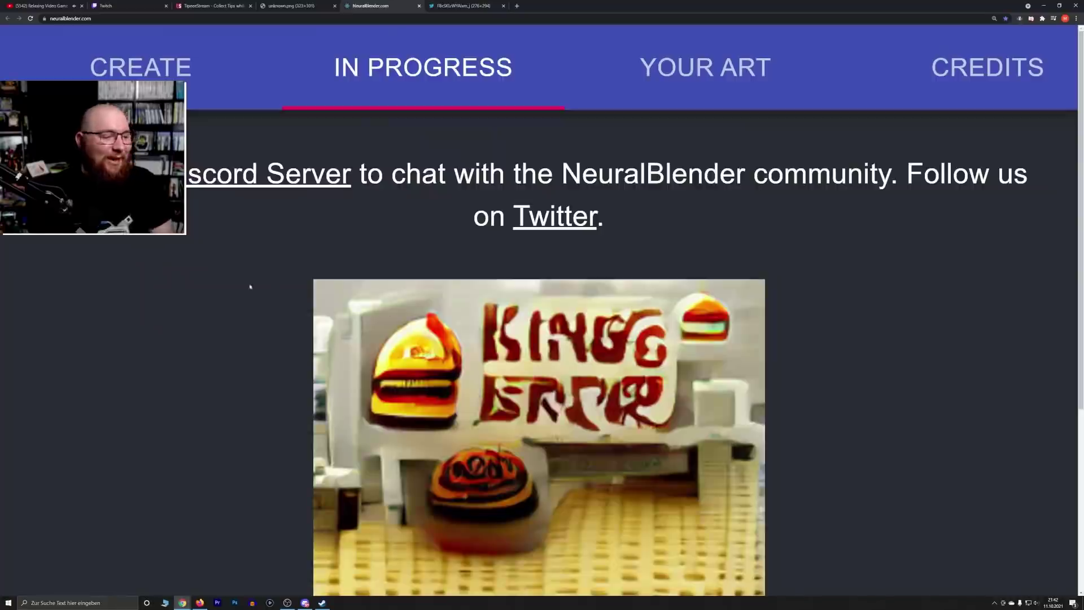
Create a new blend with the prompt 'Cool Bloodborne Boss' and start generating it
scroll(237, 285, down, 3)
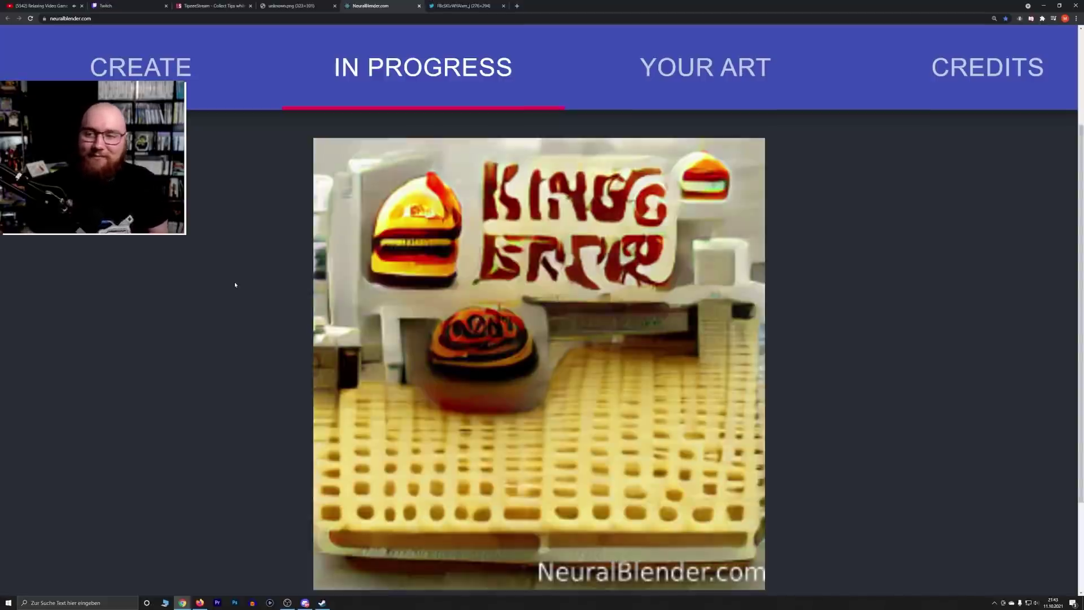
click(182, 77)
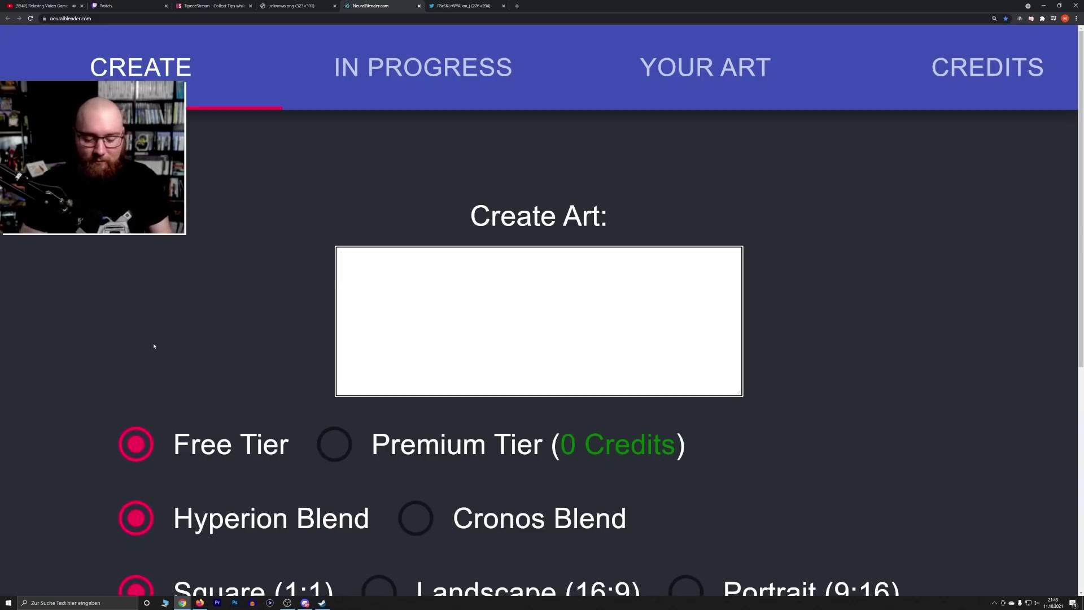
text(Coo)
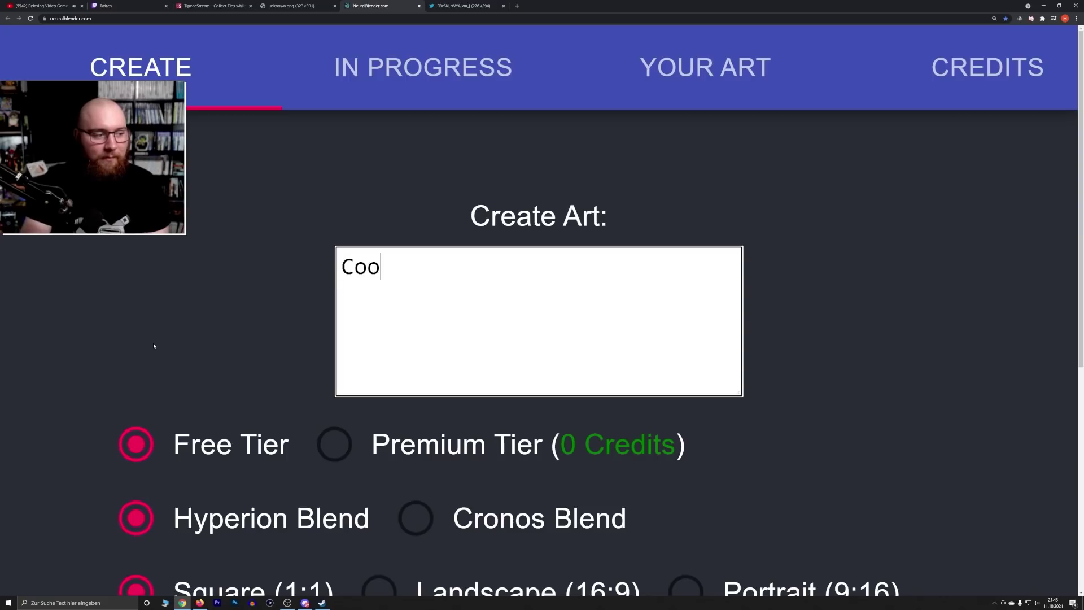
text(l Bloodborn)
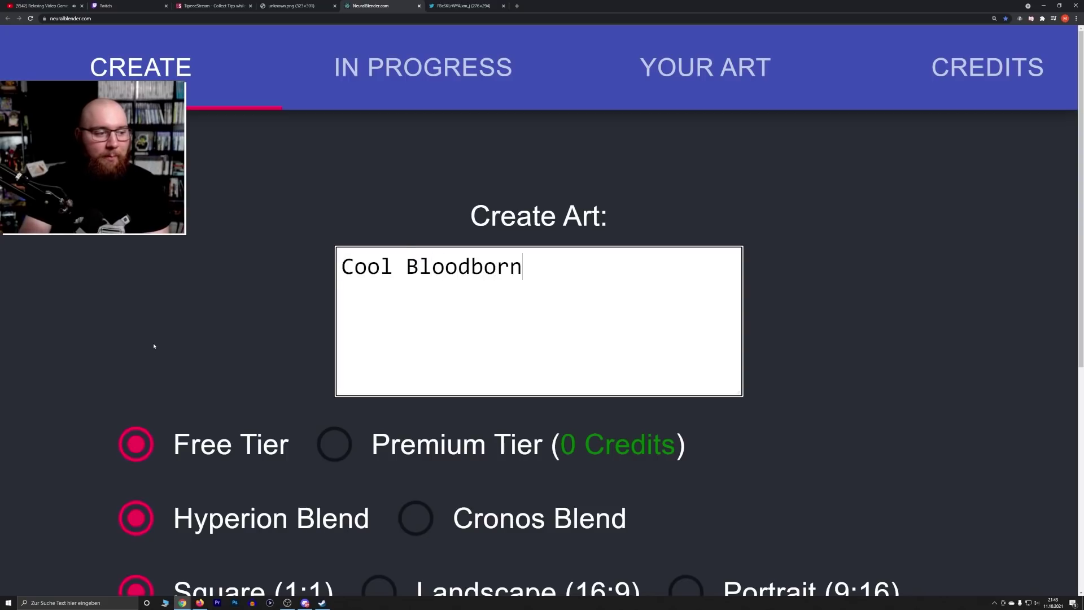
text(e Boss)
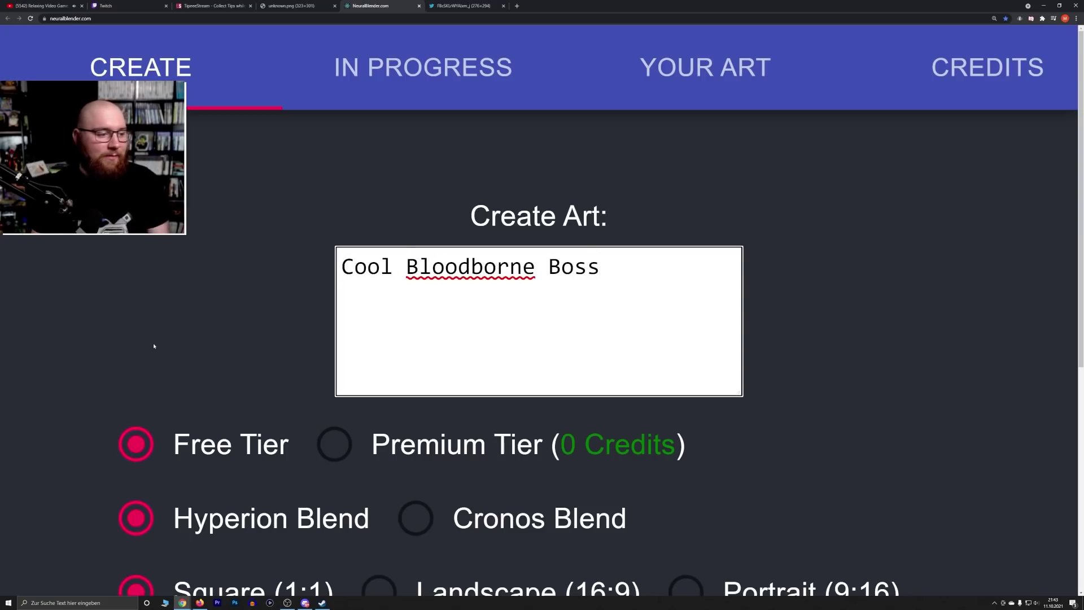
scroll(162, 295, down, 6)
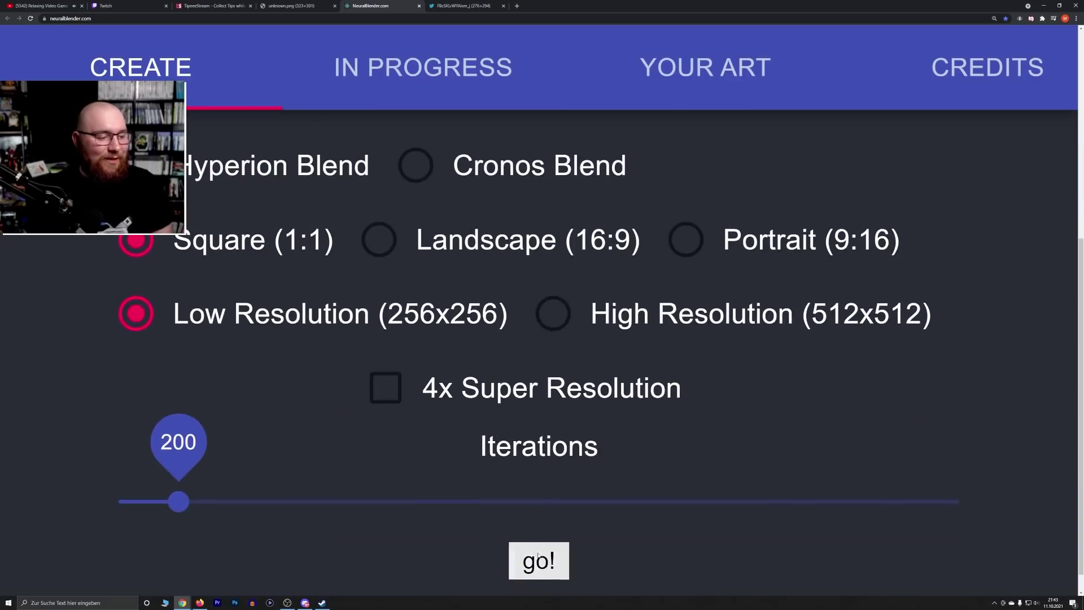
click(538, 557)
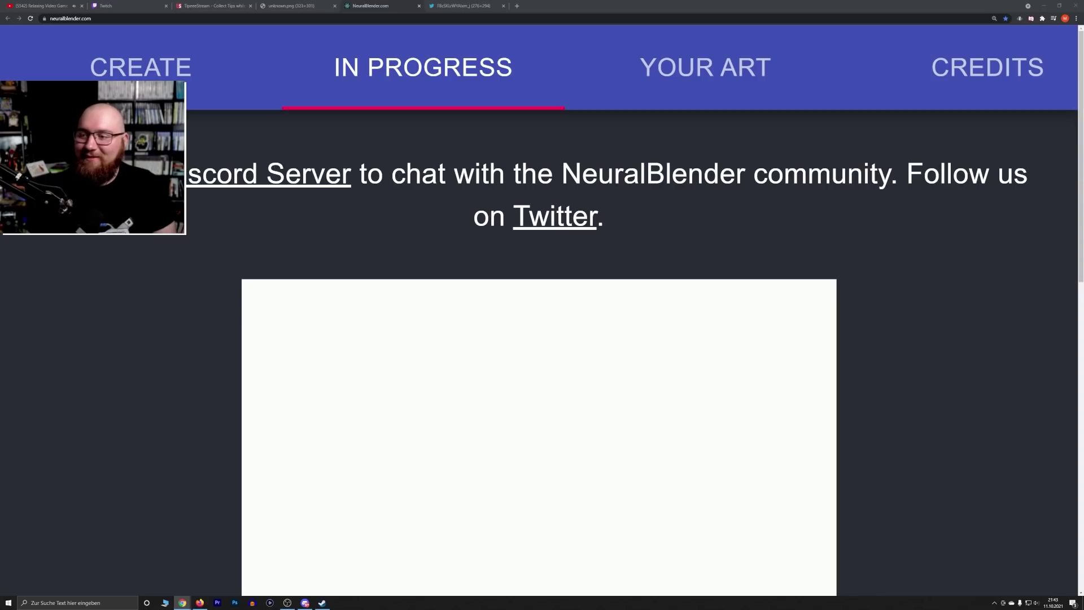
Attach the viewer image window as a tab and enlarge the Homer Simpson and armoured knight blends
drag(1073, 25, 550, 6)
key(ctrl+minus)
key(ctrl+minus)
key(ctrl+minus)
key(ctrl+minus)
key(ctrl+minus)
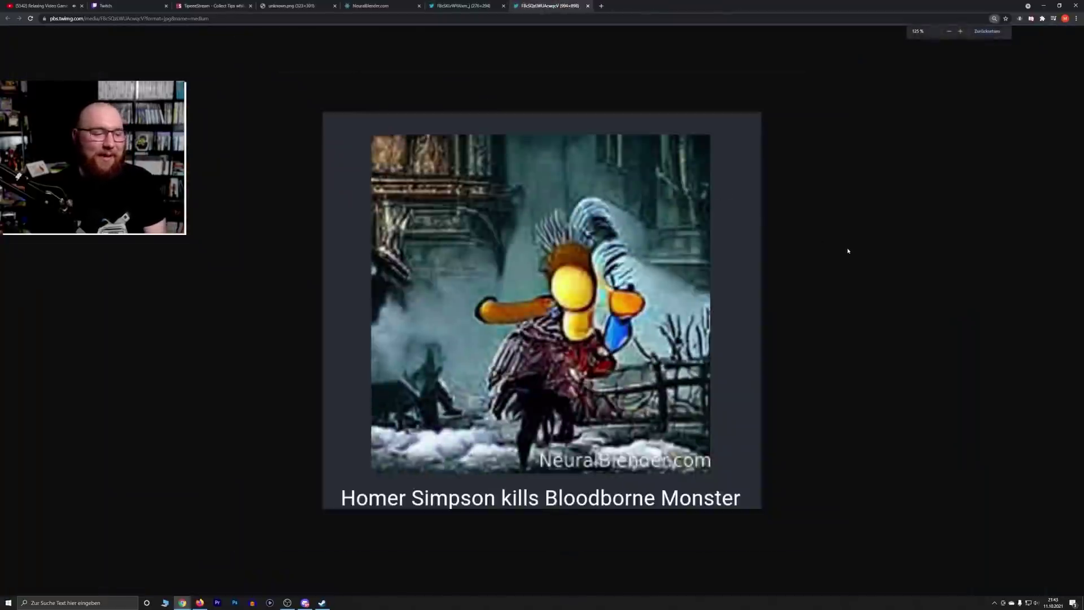
key(ctrl+plus)
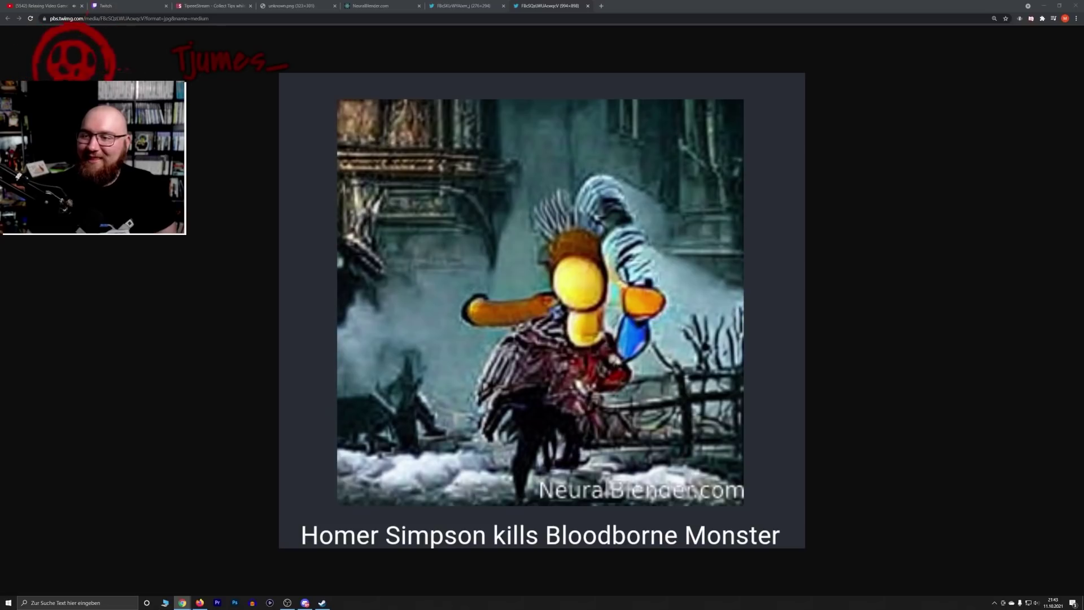
key(alt+Left)
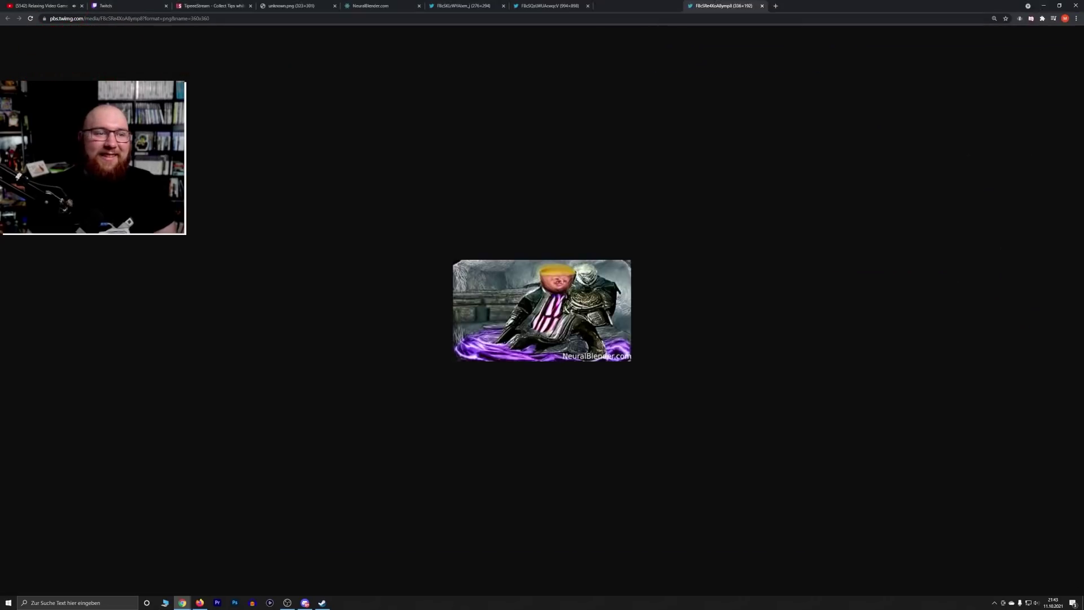
key(ctrl+plus)
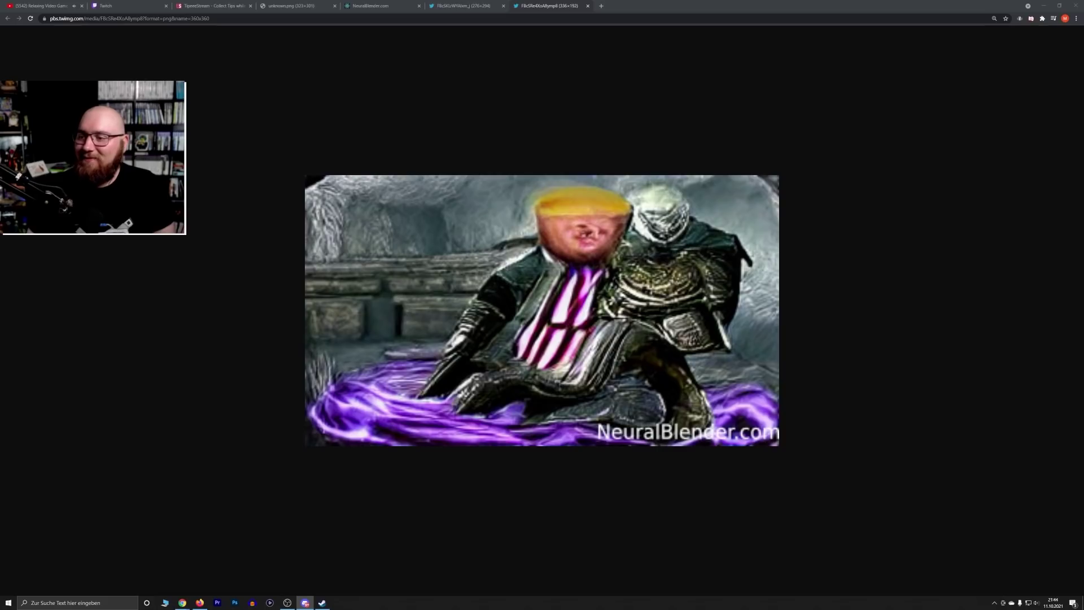
key(alt+Tab)
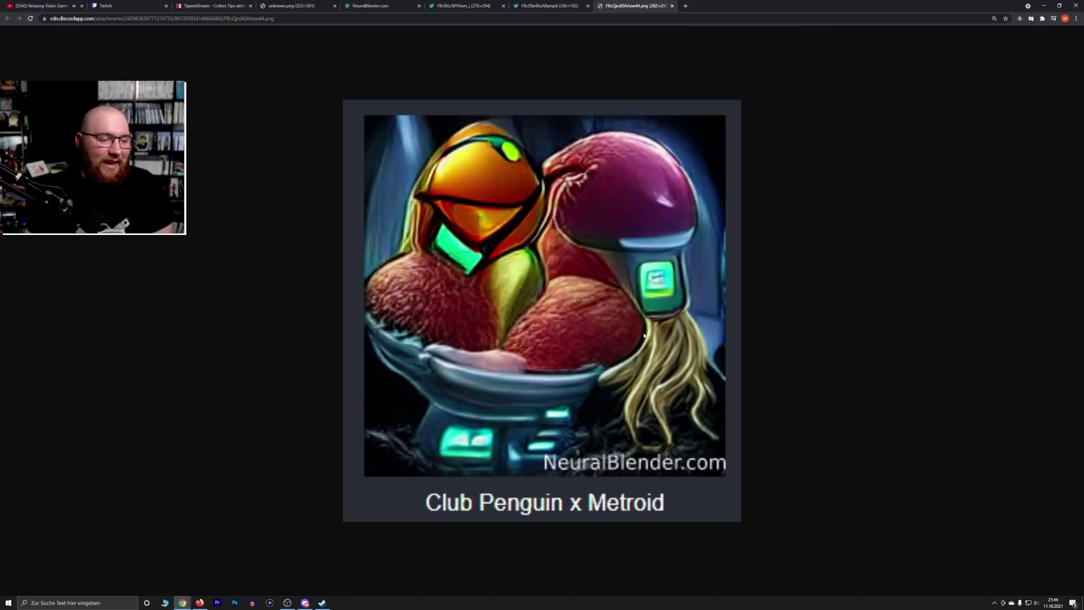
Open a viewer's linked blend image from Discord, then close five reviewed image tabs
key(alt+Tab)
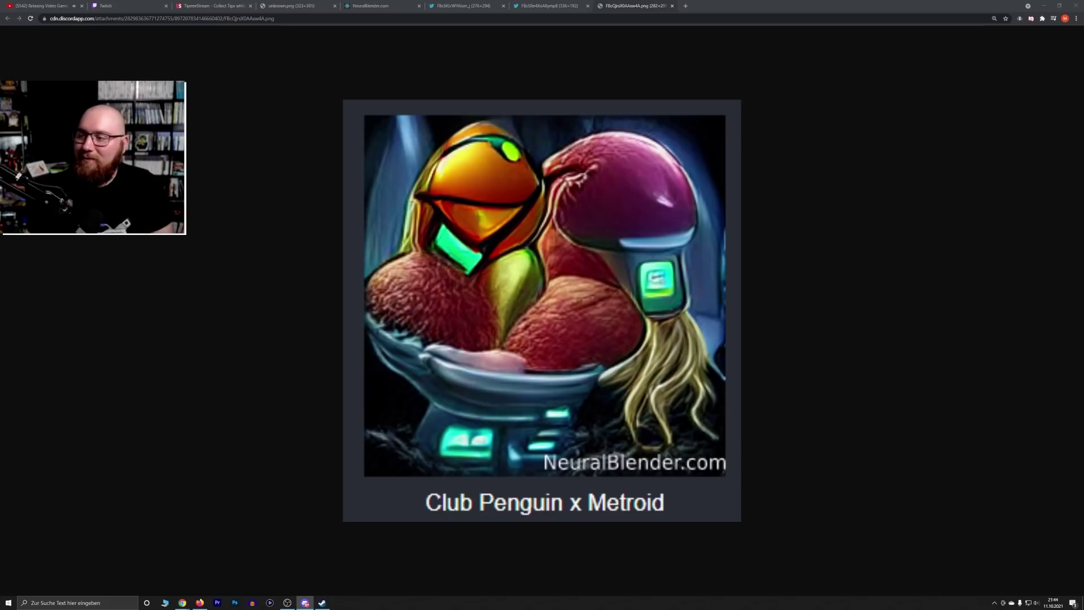
click(996, 275)
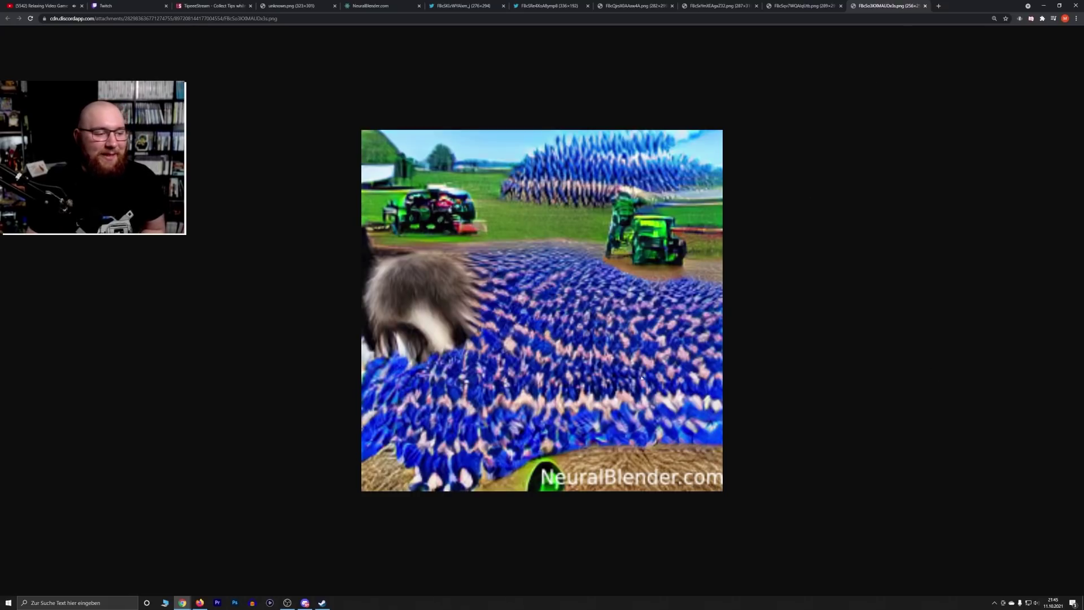
click(925, 6)
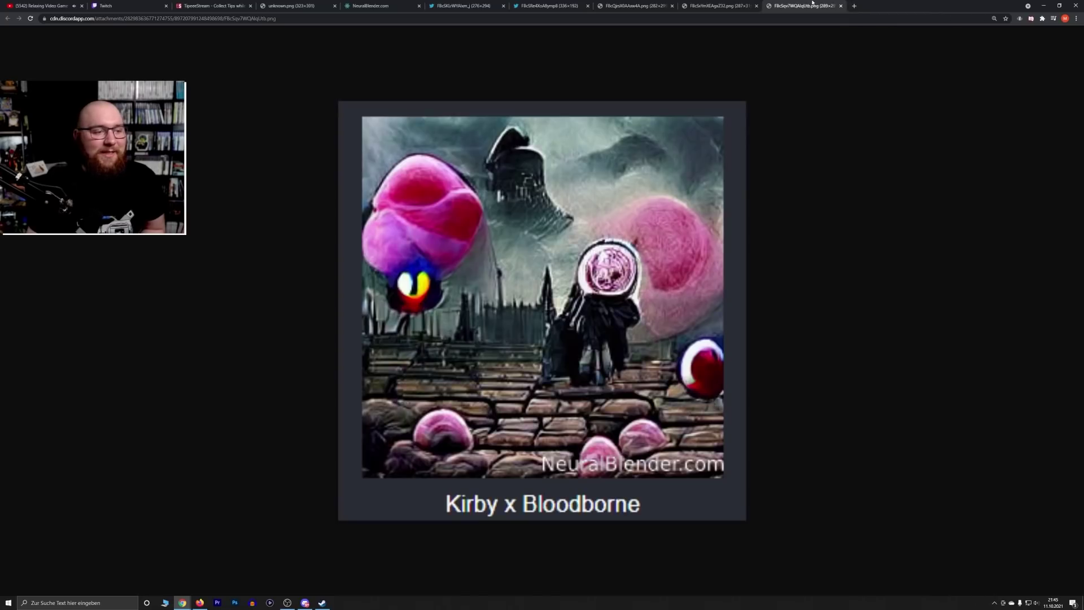
click(840, 5)
click(756, 5)
click(672, 6)
click(588, 5)
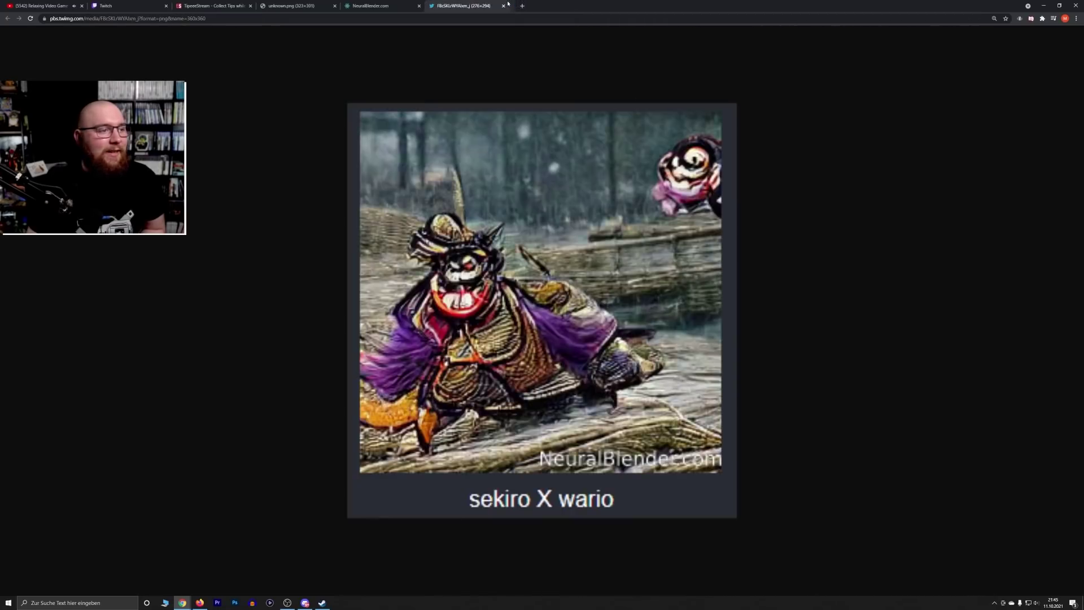
Close one more reviewed tab and zoom out to see the whole Lord of the Rings X Metroid image
click(503, 6)
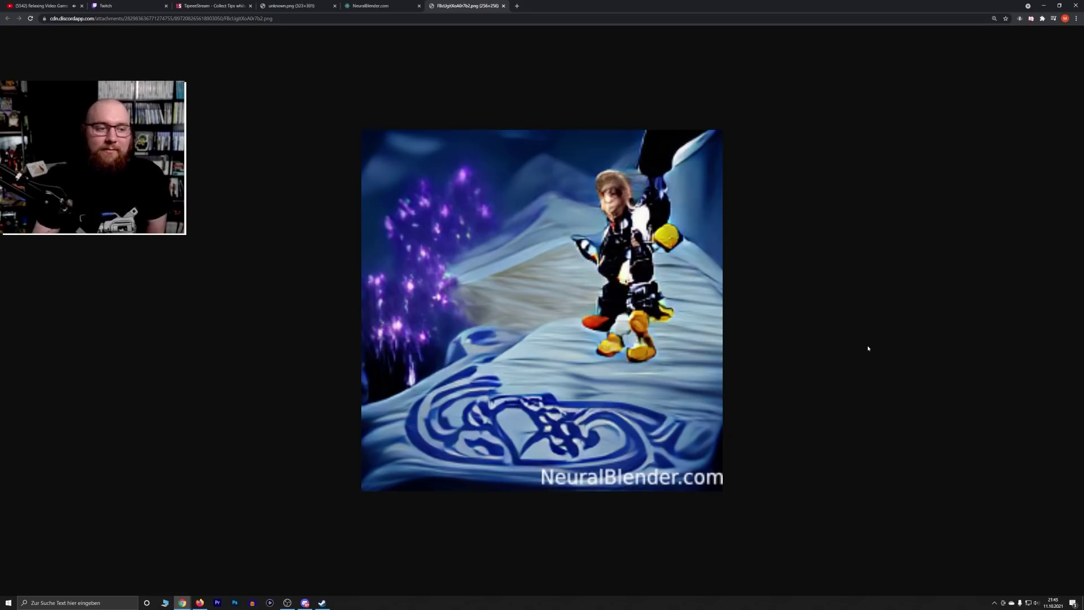
key(alt+Tab)
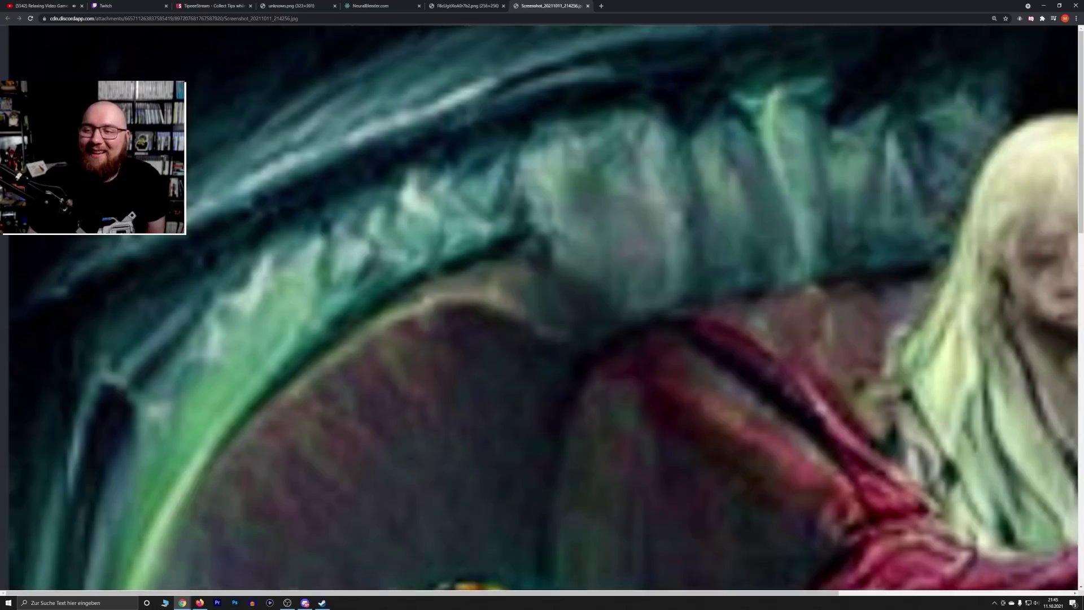
key(ctrl+minus)
key(ctrl+minus)
key(ctrl+minus)
key(ctrl+minus)
key(ctrl+minus)
key(ctrl+minus)
key(ctrl+minus)
key(ctrl+minus)
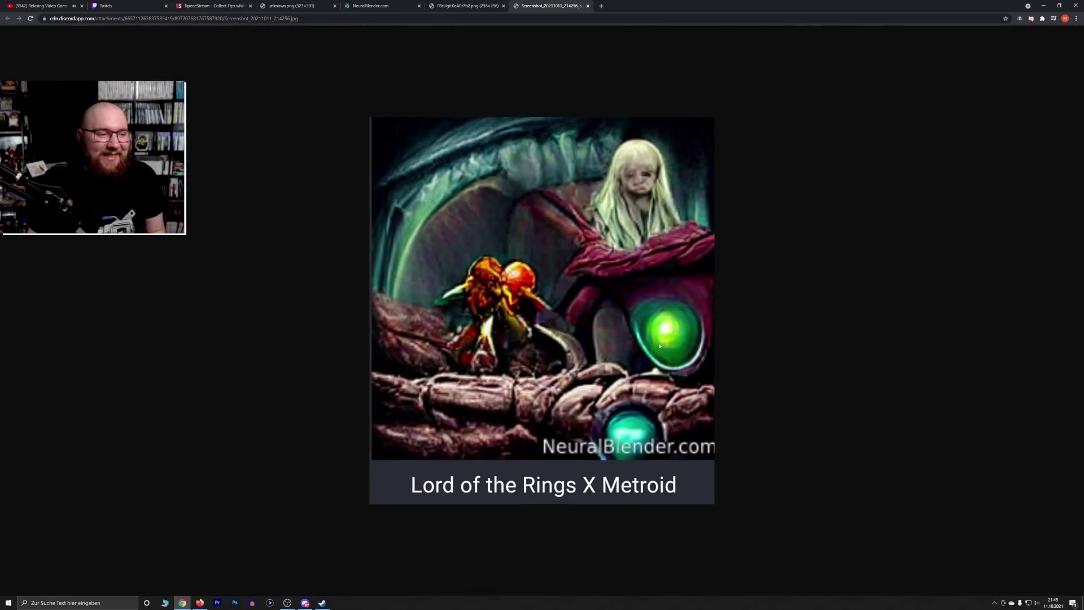
key(alt+Tab)
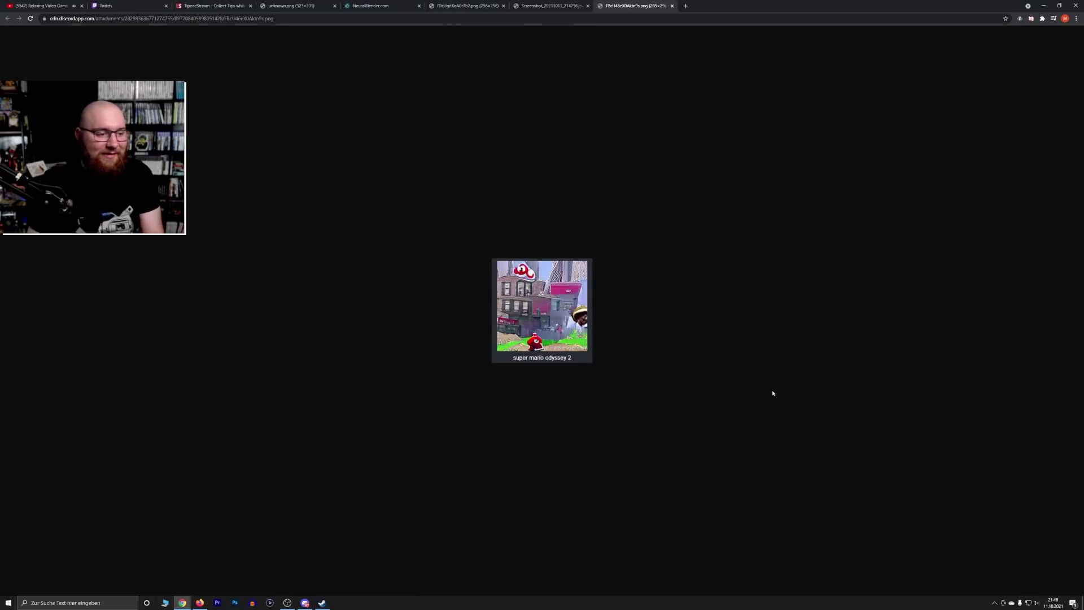
scroll(773, 392, up, 9)
scroll(785, 390, down, 2)
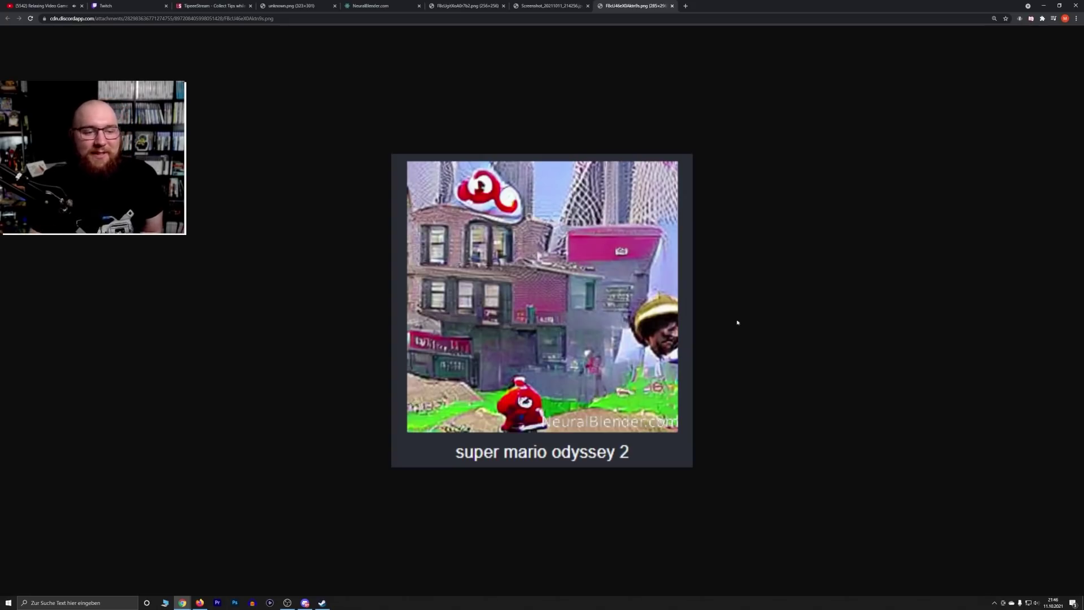
Enlarge the Lego Resident Evil image, then attach and enlarge the Bloodborne Crossbow Training image
key(alt+Tab)
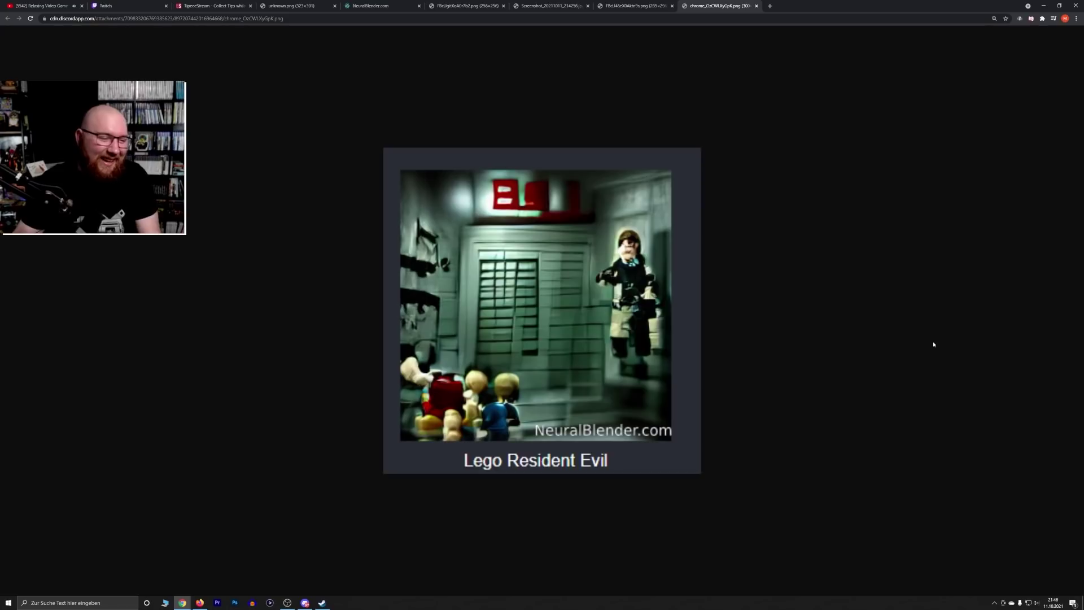
key(ctrl+plus)
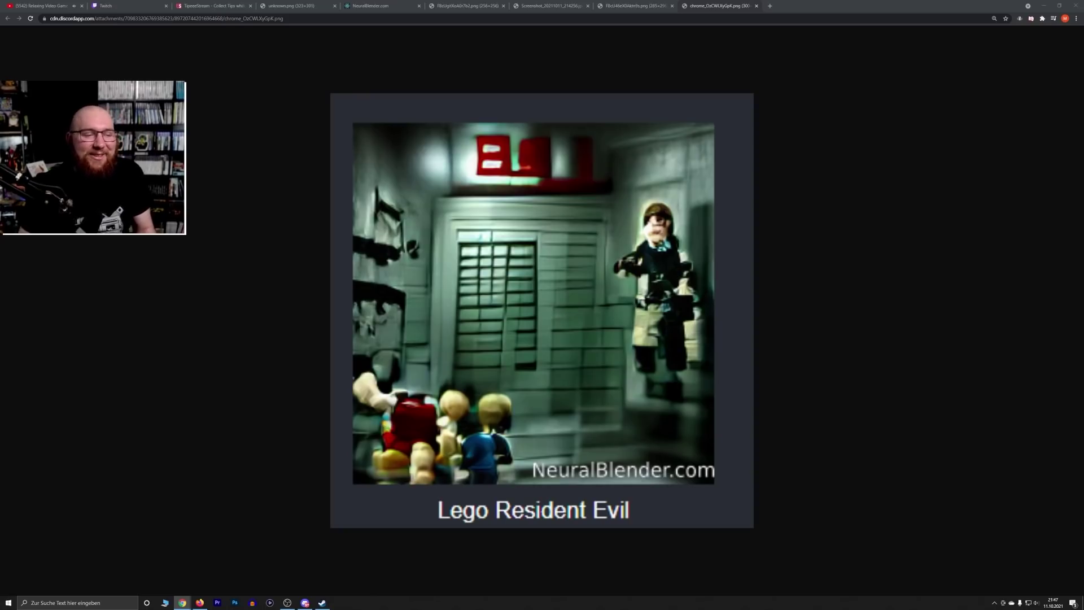
drag(1078, 39, 802, 6)
scroll(733, 231, down, 4)
key(ctrl+plus)
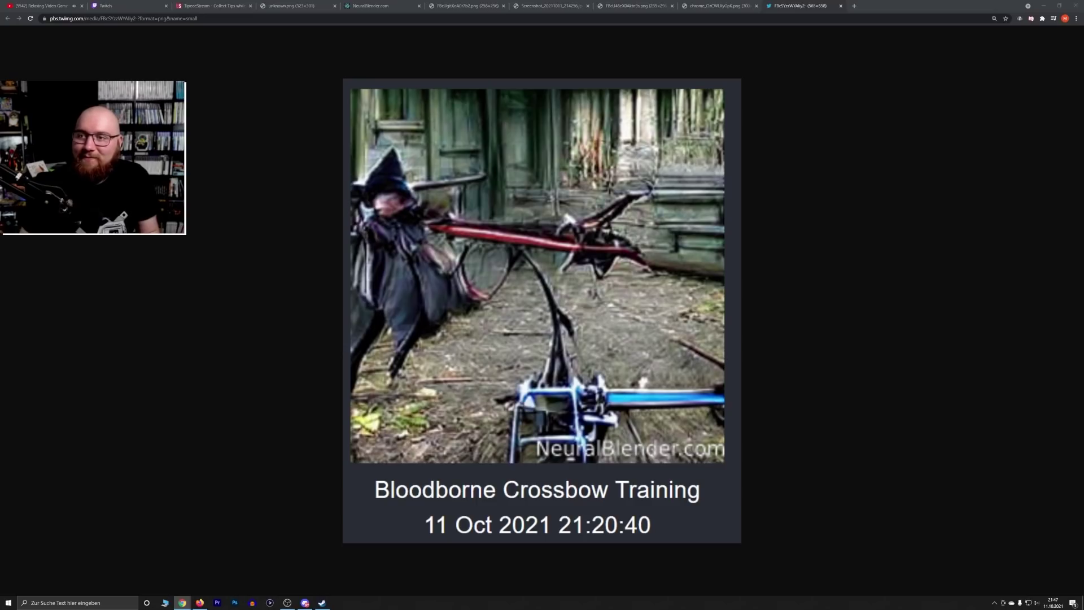
Attach and enlarge the Persona x jojos bizarre adventure image, then attach the next viewer image as a tab
drag(1081, 98, 886, 5)
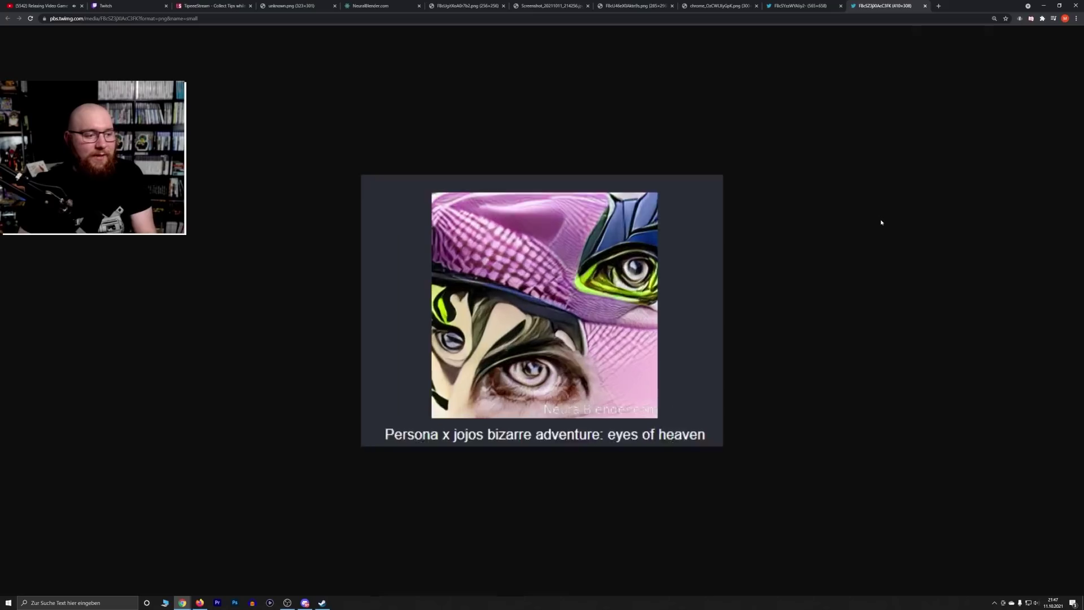
key(ctrl+plus)
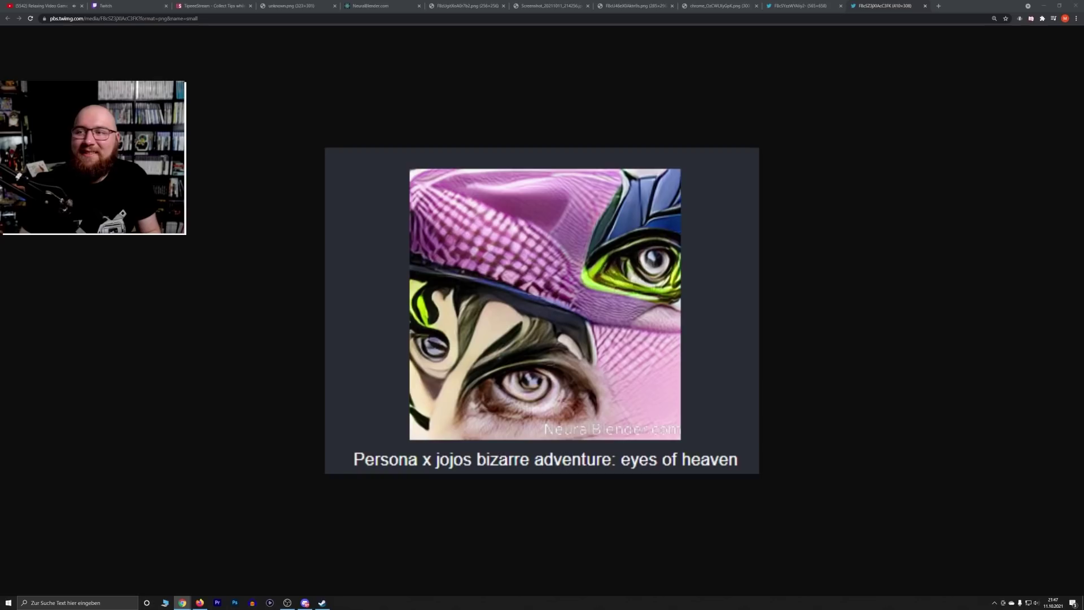
drag(1072, 96, 949, 7)
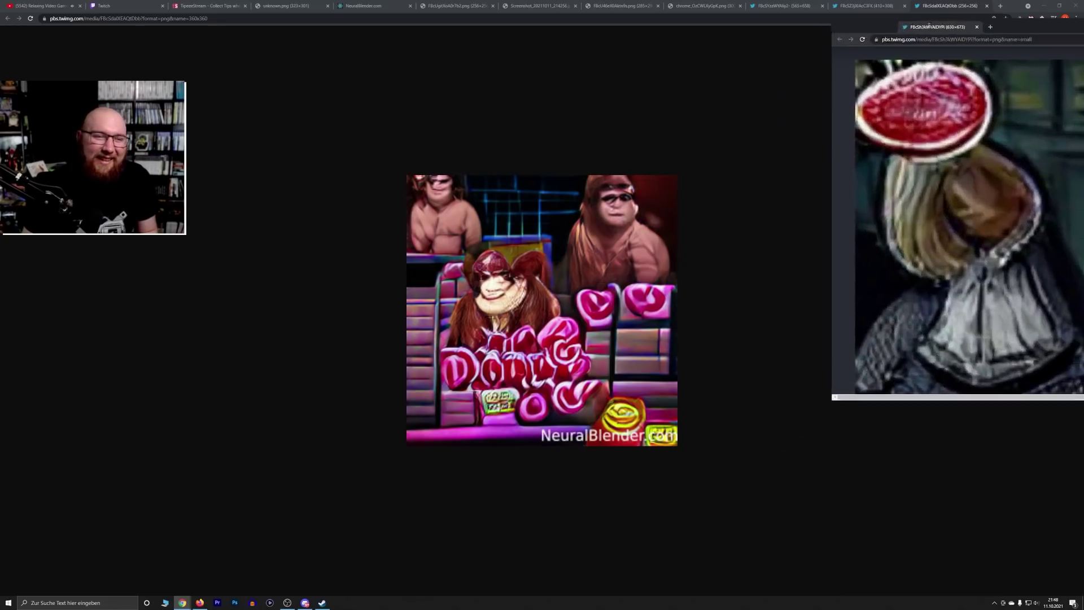
Shrink the Cooking Mama image to fit, then attach the Dark Souls x Tony Hawk image as a tab
key(ctrl+minus)
key(ctrl+minus)
key(ctrl+minus)
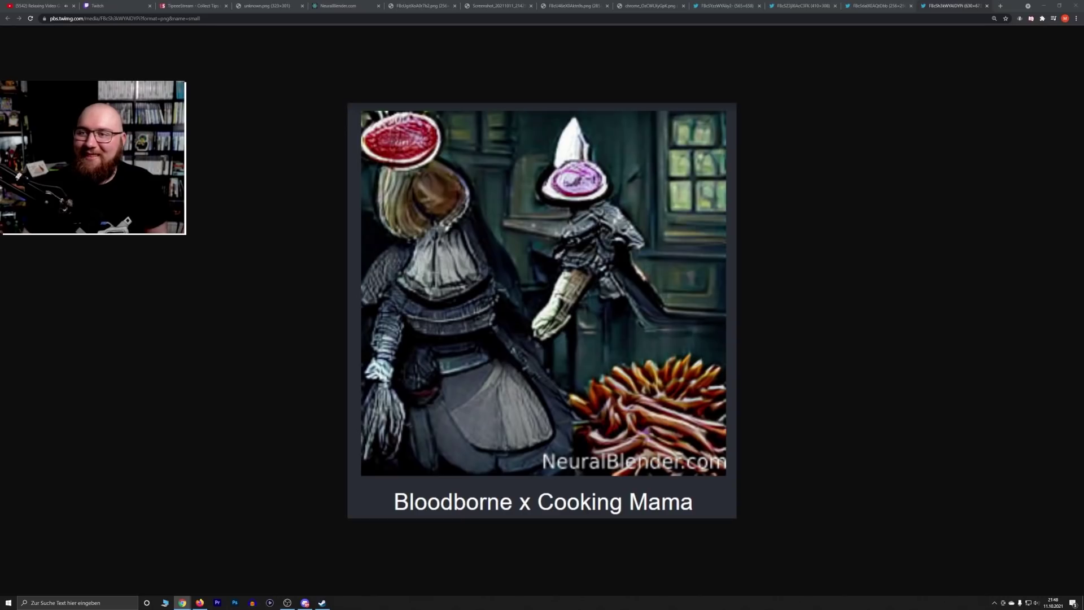
drag(1073, 96, 957, 5)
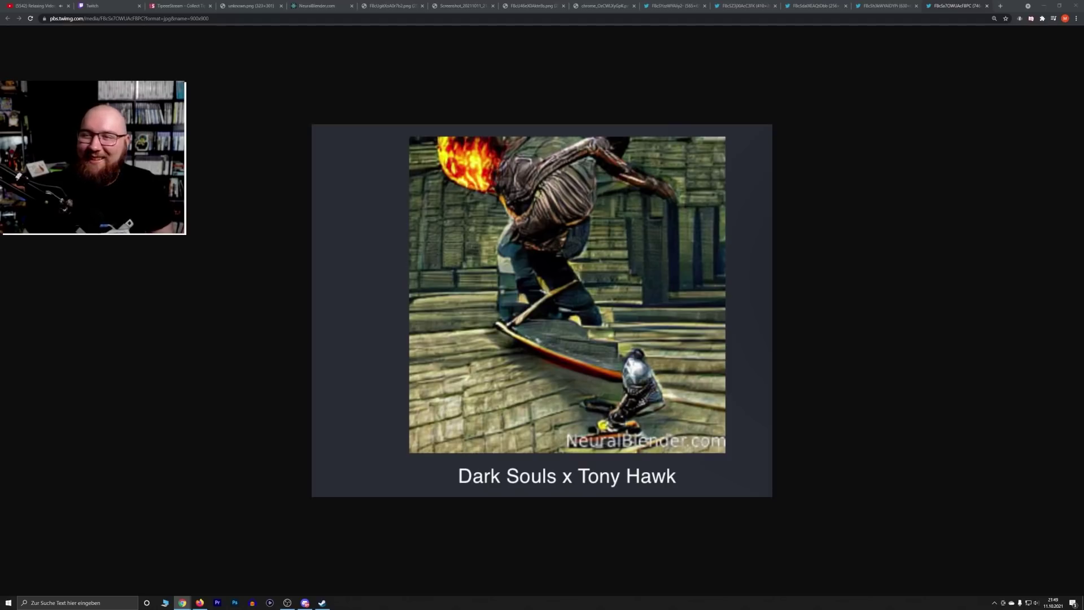
Attach another Bloodborne image window as a tab and scroll over it
drag(1081, 43, 960, 6)
scroll(828, 290, up, 9)
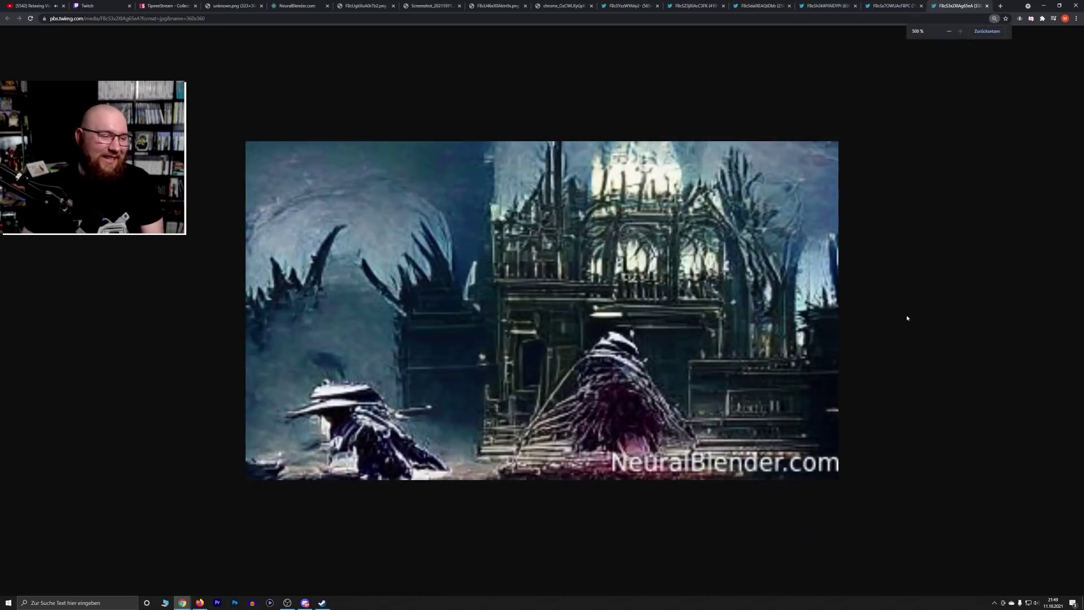
scroll(913, 317, down, 1)
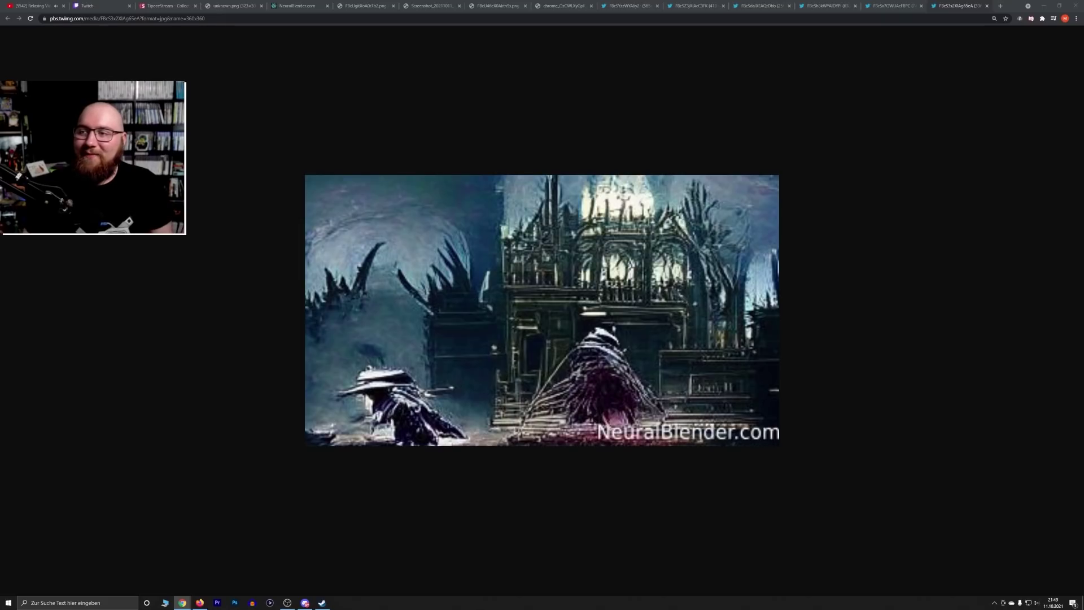
Attach the Fifa 1945 image, then the white dog blend, as new tabs
drag(1083, 187, 963, 11)
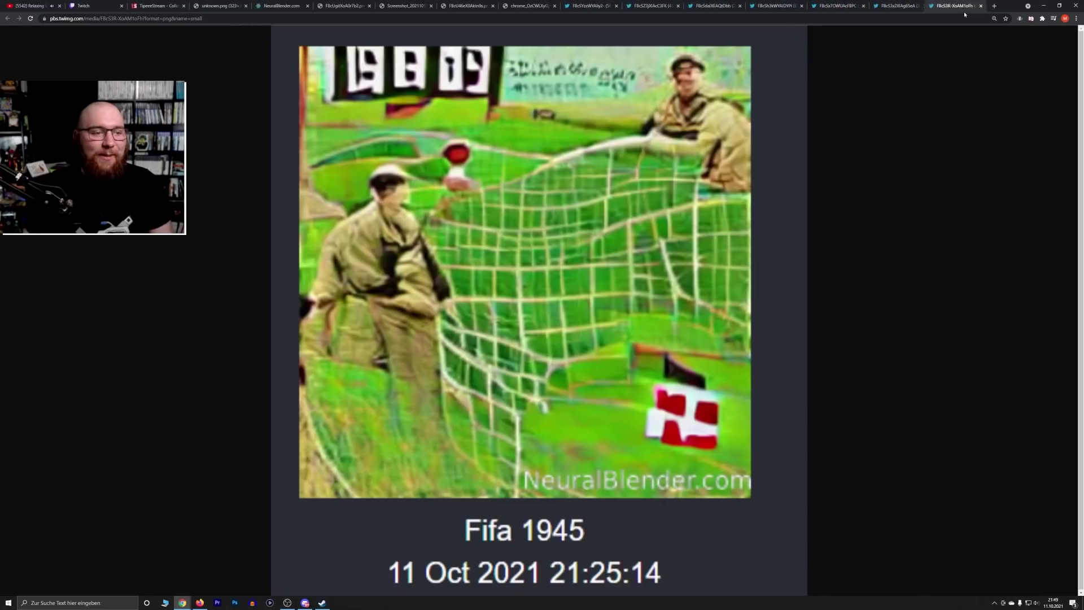
scroll(937, 256, down, 3)
scroll(937, 256, up, 1)
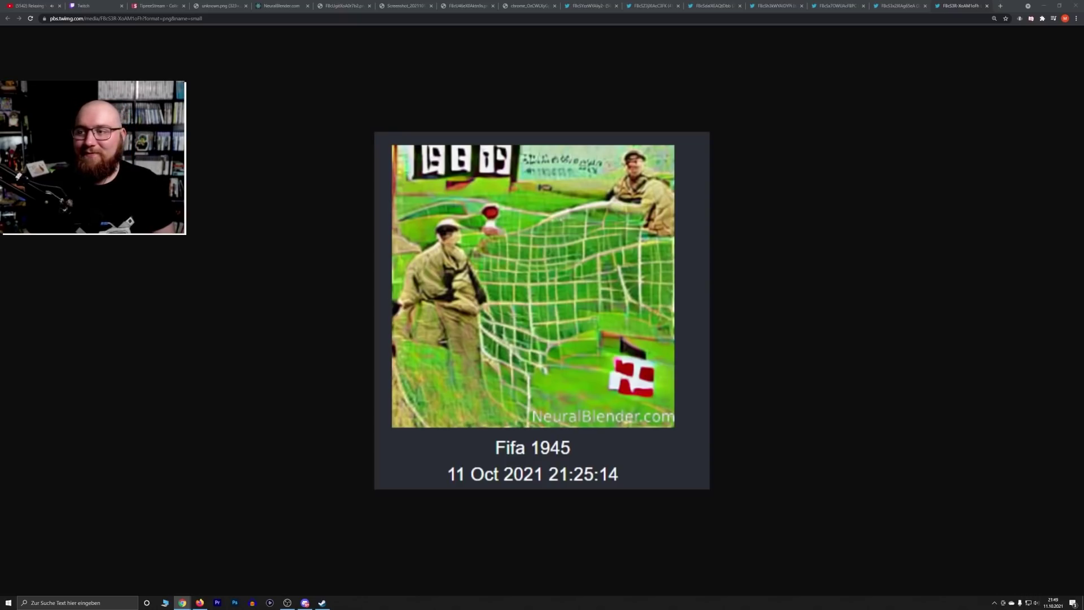
drag(1083, 56, 960, 14)
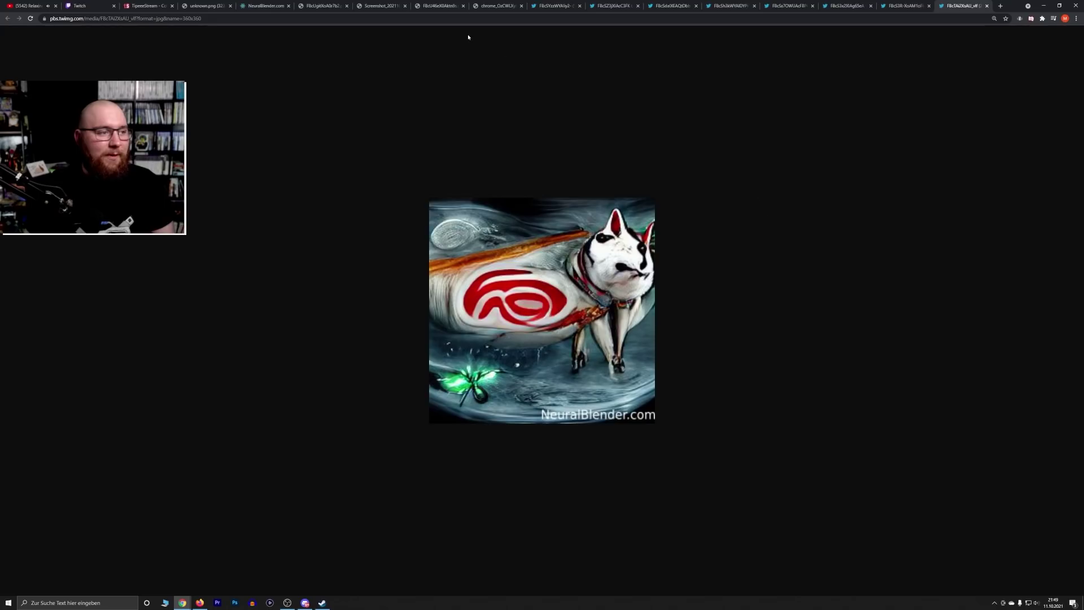
Close the nine already-viewed image tabs in Chrome
middle_click(337, 5)
middle_click(337, 5)
middle_click(337, 5)
middle_click(337, 5)
middle_click(337, 5)
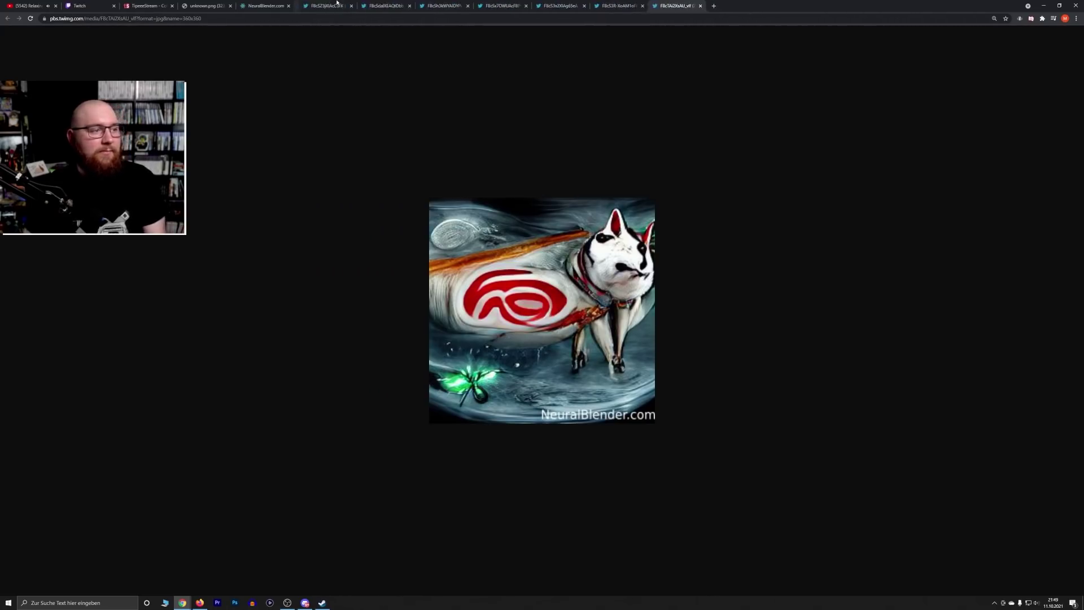
middle_click(337, 5)
middle_click(337, 5)
middle_click(337, 5)
middle_click(337, 5)
middle_click(337, 5)
middle_click(337, 6)
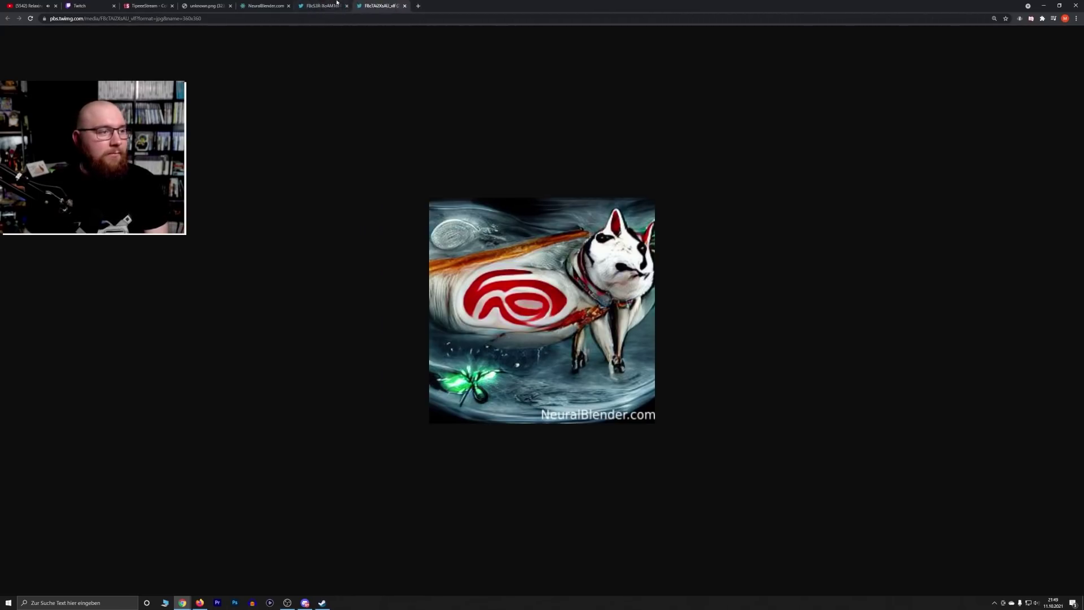
middle_click(337, 5)
Zoom the dog image and attach the God of War Japan blend window as a Chrome tab
ctrl+scroll(395, 110, up, 2)
ctrl+scroll(396, 114, up, 1)
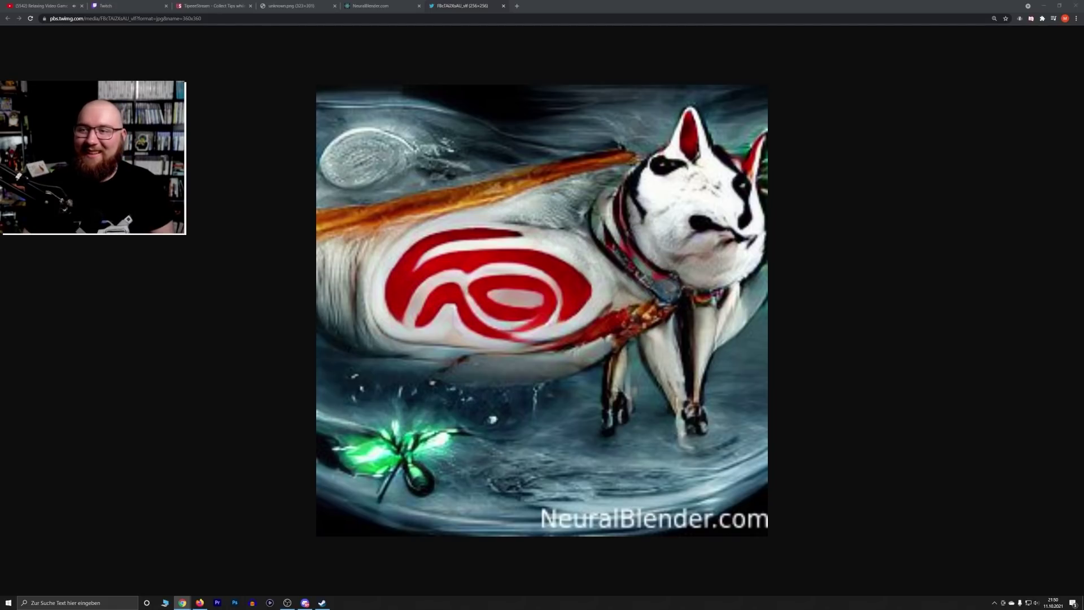
drag(1081, 51, 708, 6)
Shrink the LEGO x Metroid Dread blend, then attach and enlarge the pink-faced creature blend as a tab
scroll(837, 177, down, 2)
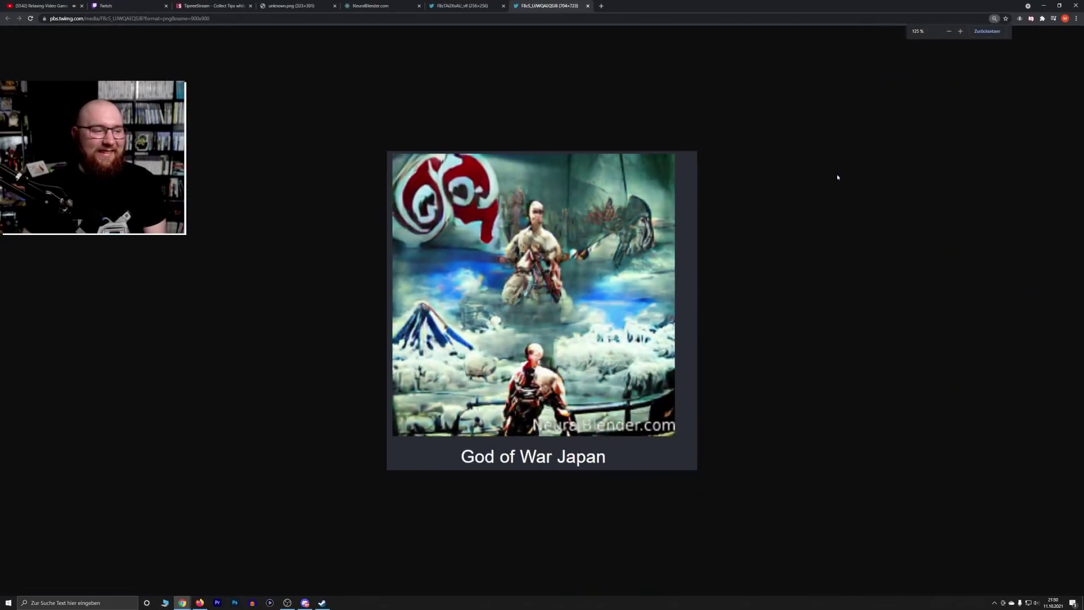
scroll(836, 174, up, 2)
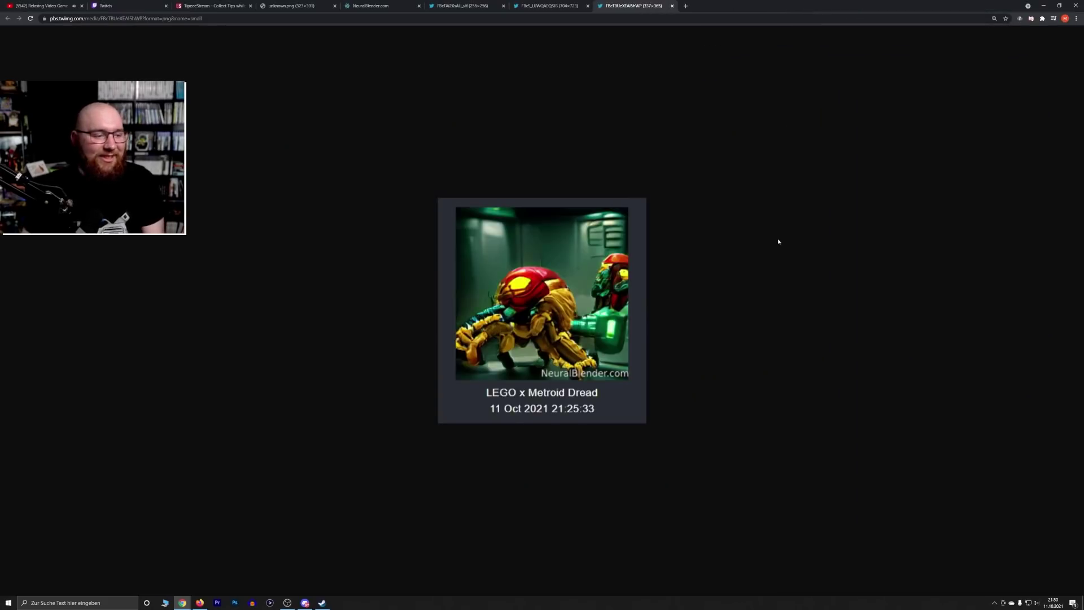
key(ctrl+minus)
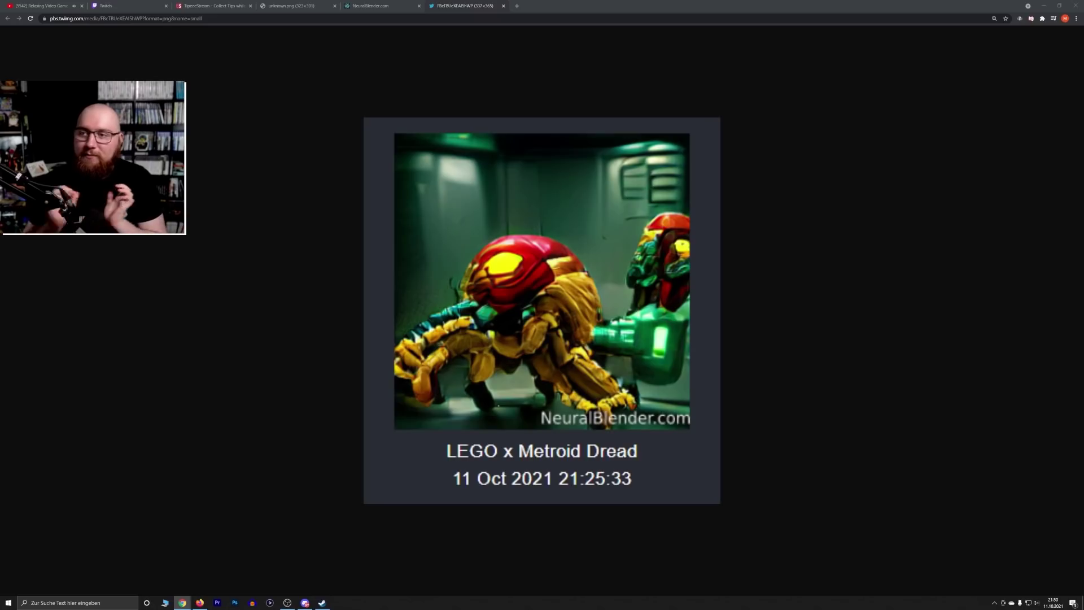
drag(1081, 113, 548, 5)
key(ctrl+plus)
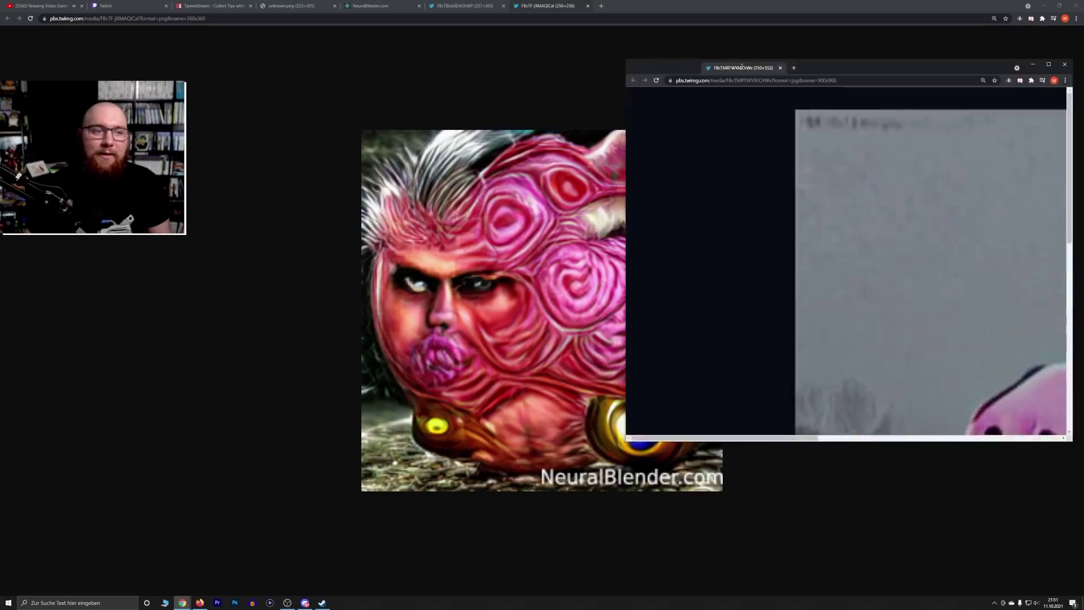
Attach the Kirby x Sans and Kerbal Spaceprogram x Bloodborn blends as tabs, adjusting the Kerbal zoom
drag(700, 65, 632, 6)
ctrl+scroll(937, 245, down, 3)
ctrl+scroll(913, 240, up, 1)
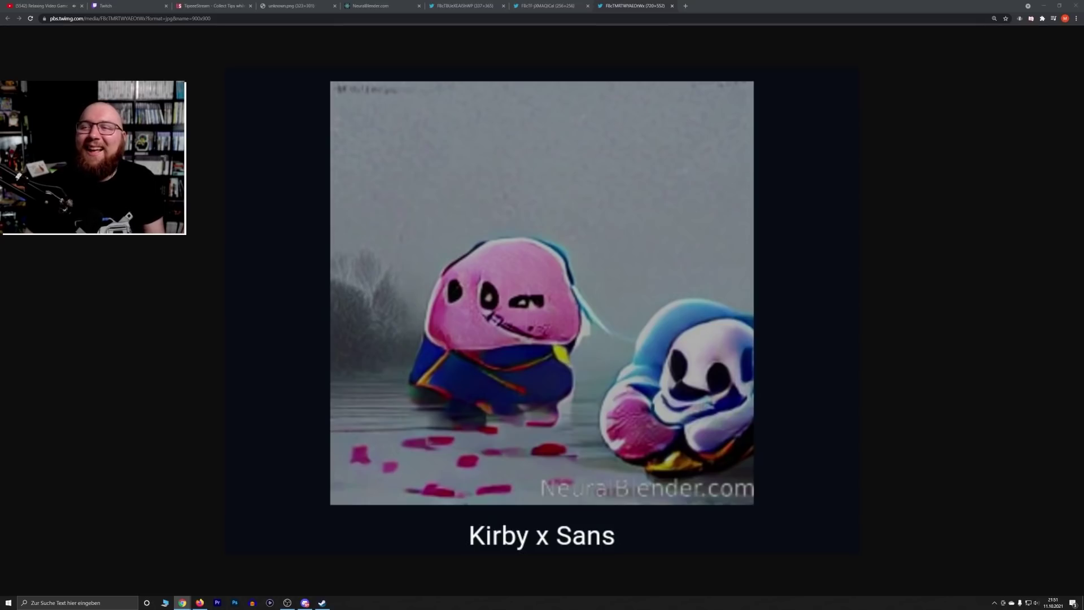
drag(734, 34, 717, 6)
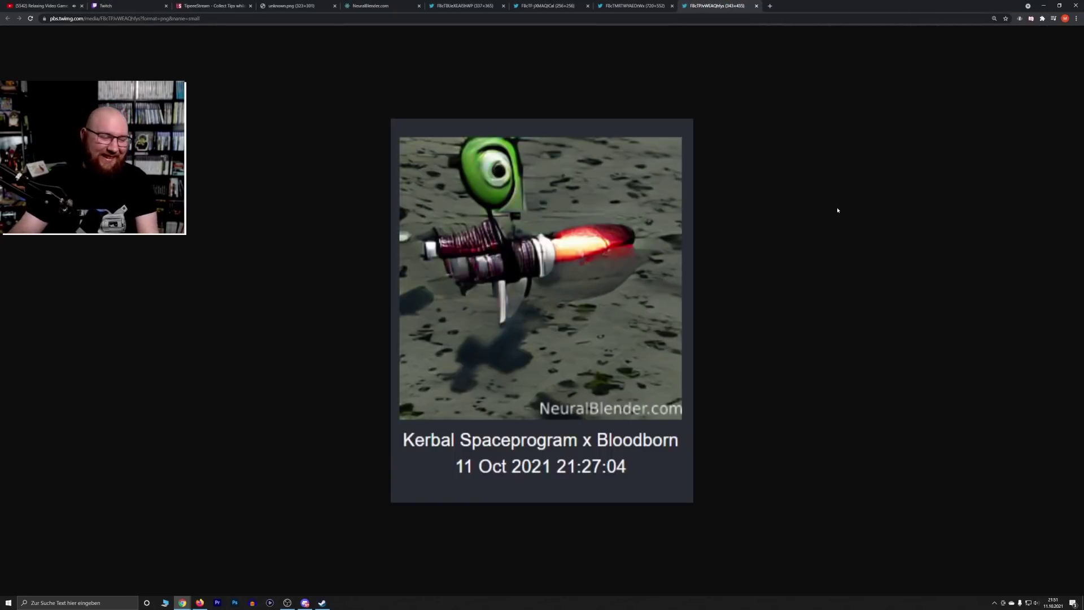
key(ctrl+plus)
key(ctrl+plus)
key(ctrl+minus)
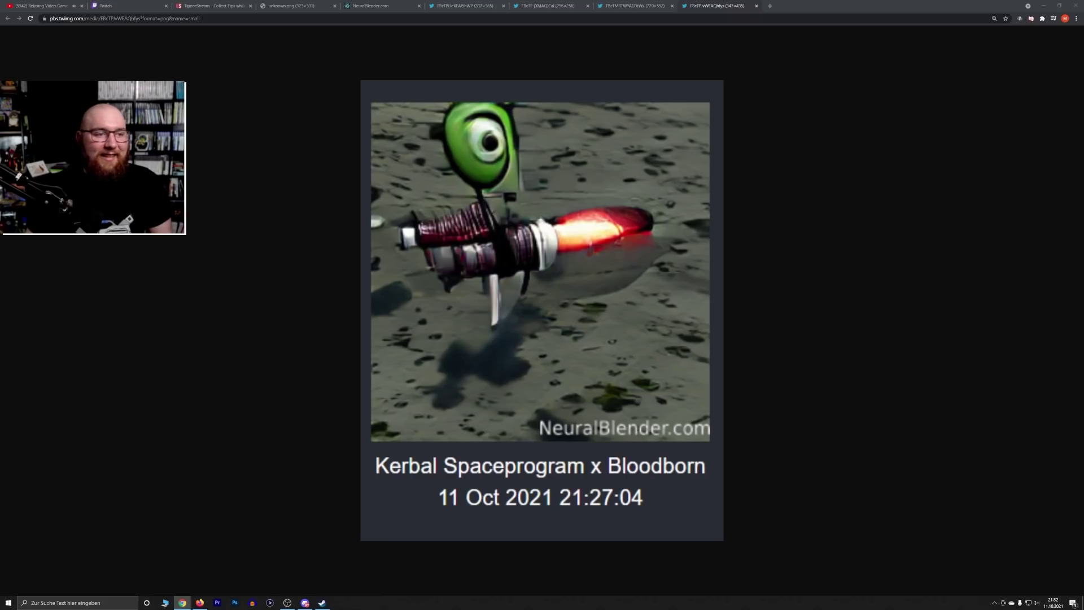
Attach the LEague of Legends X Bloodborne and Bloodborne street blends as tabs, enlarging the street one
drag(1073, 51, 802, 5)
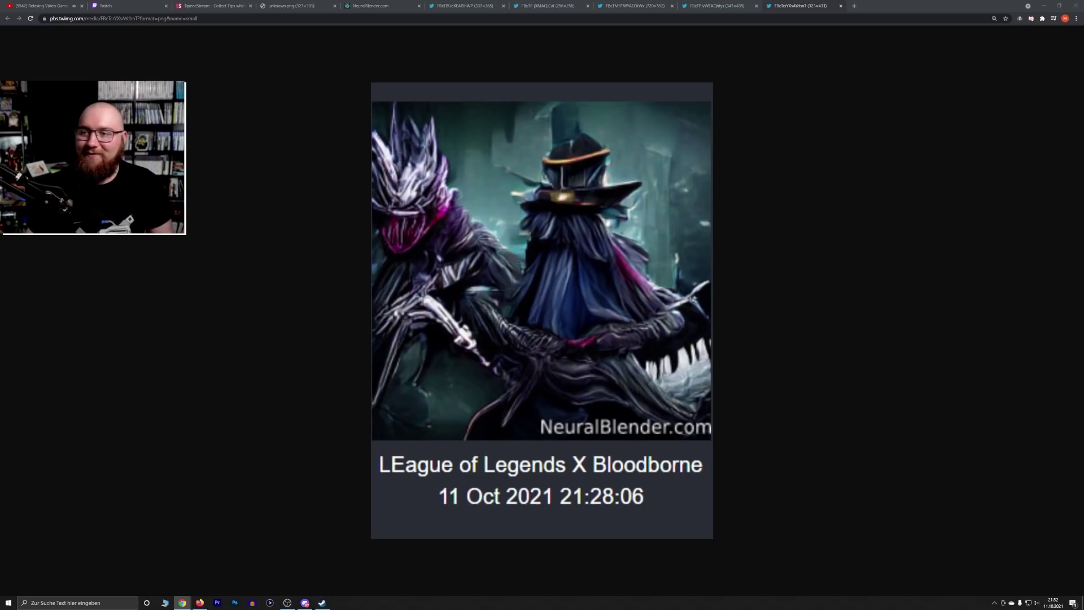
drag(1081, 40, 887, 7)
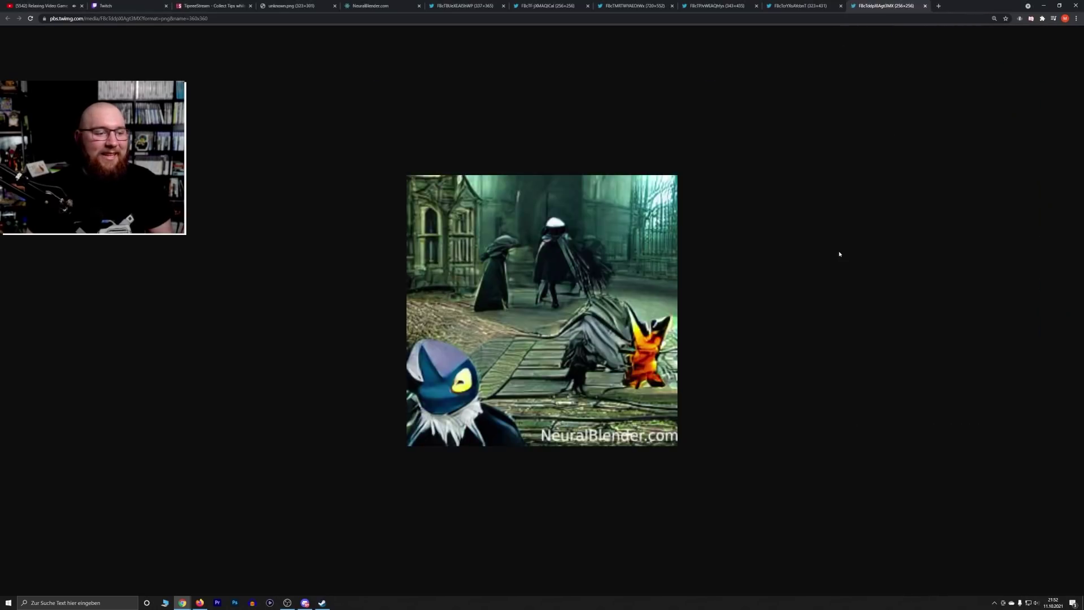
key(ctrl+plus)
key(ctrl+plus)
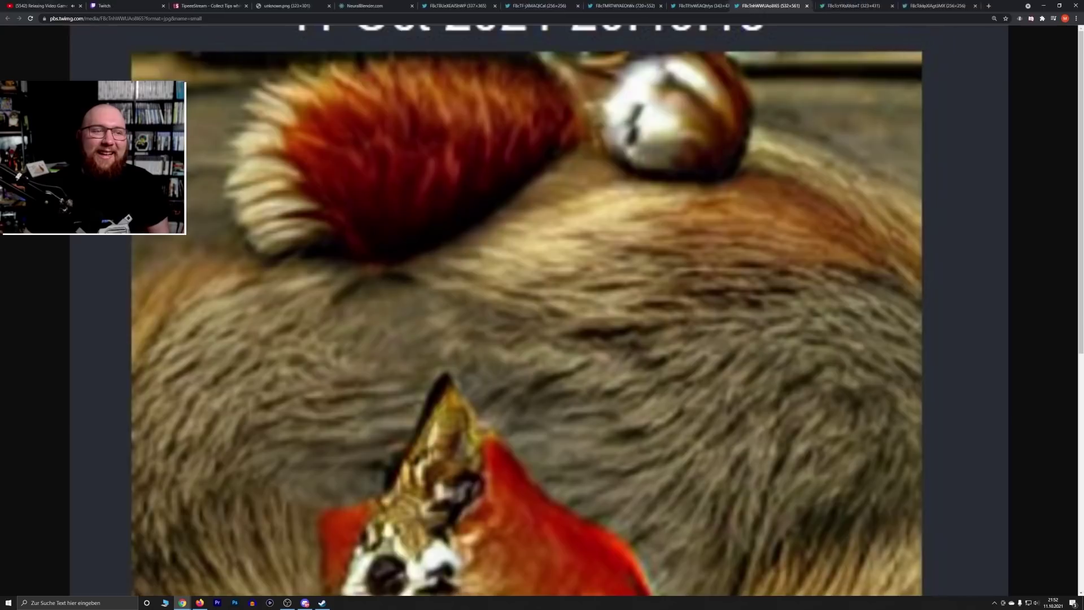
Close six reviewed image tabs, including LEague of Legends X Bloodborne, Kirby x Sans and Kerbal
scroll(766, 172, down, 4)
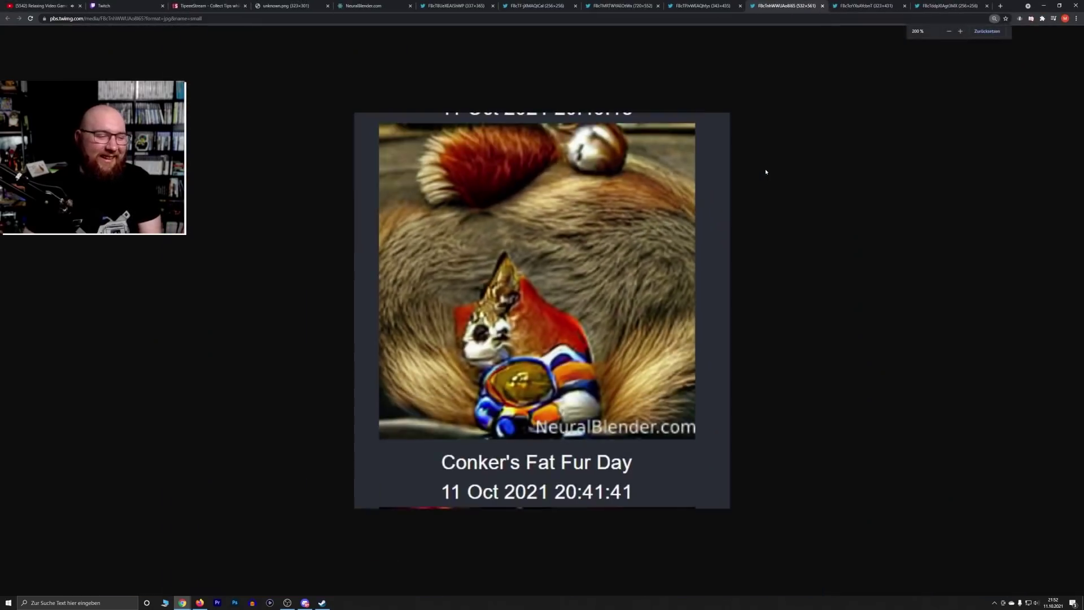
scroll(814, 208, up, 1)
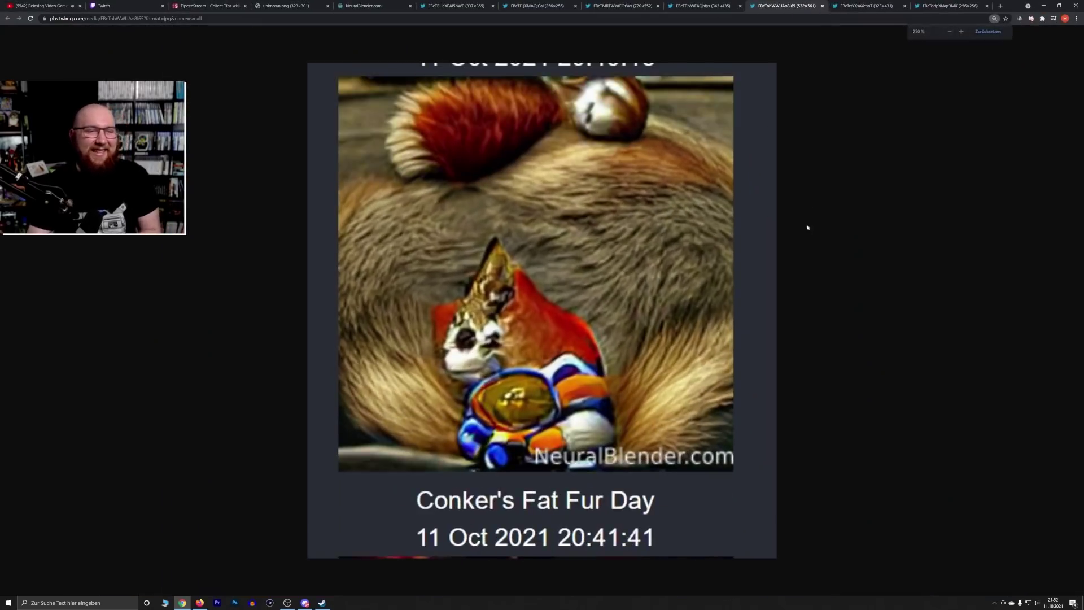
middle_click(877, 7)
middle_click(877, 6)
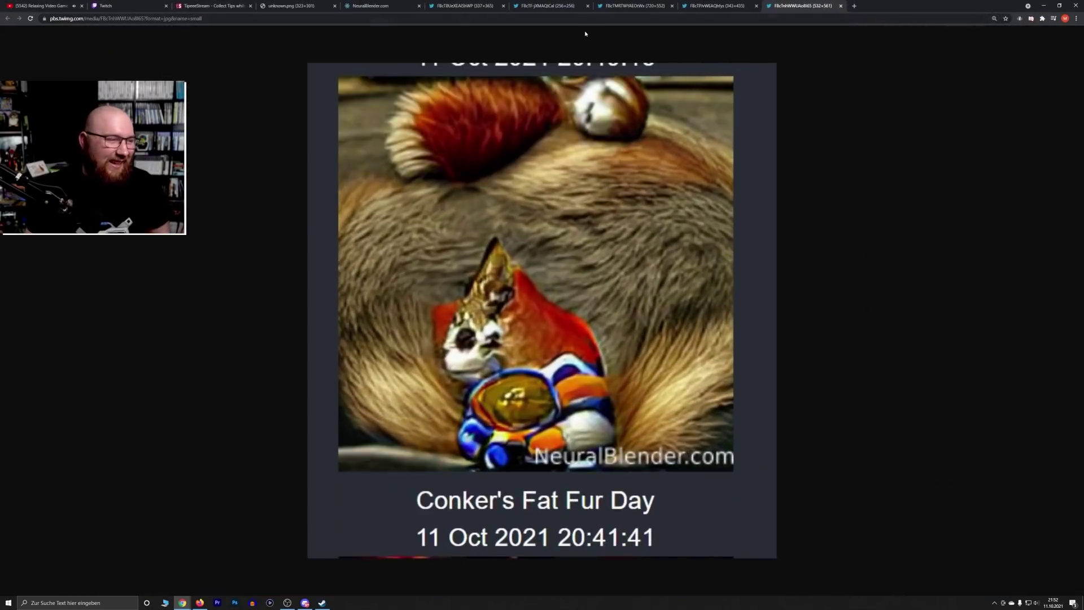
middle_click(455, 4)
middle_click(455, 4)
middle_click(455, 4)
middle_click(455, 5)
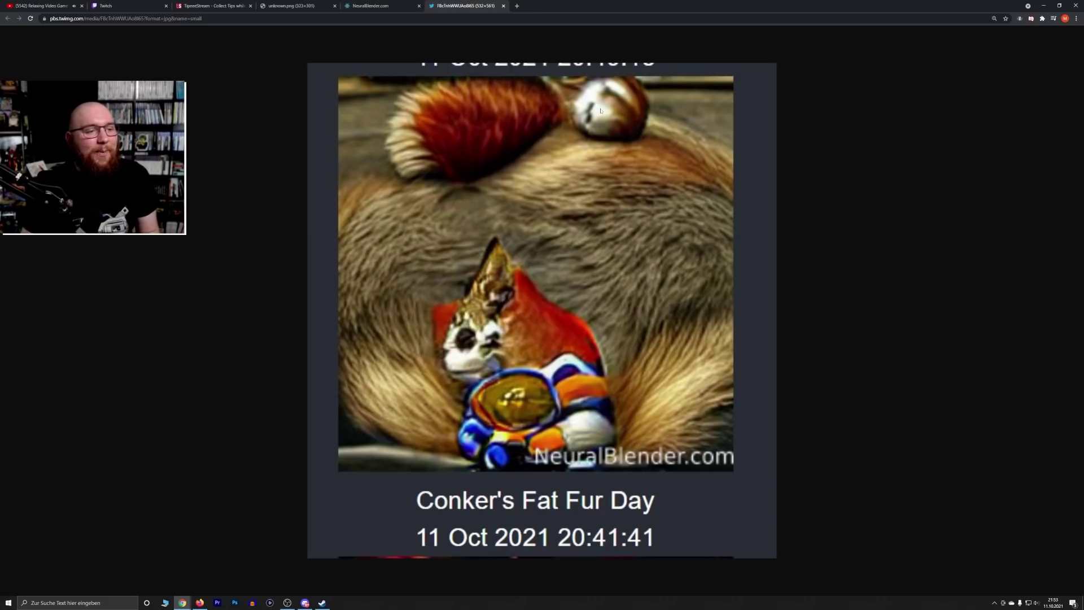
click(395, 5)
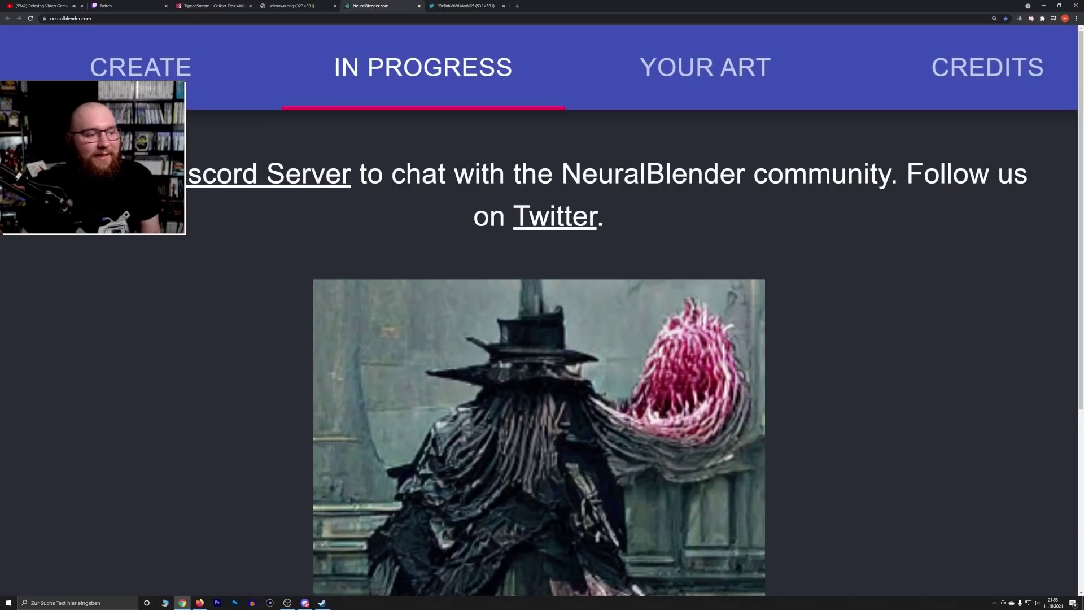
scroll(240, 226, down, 2)
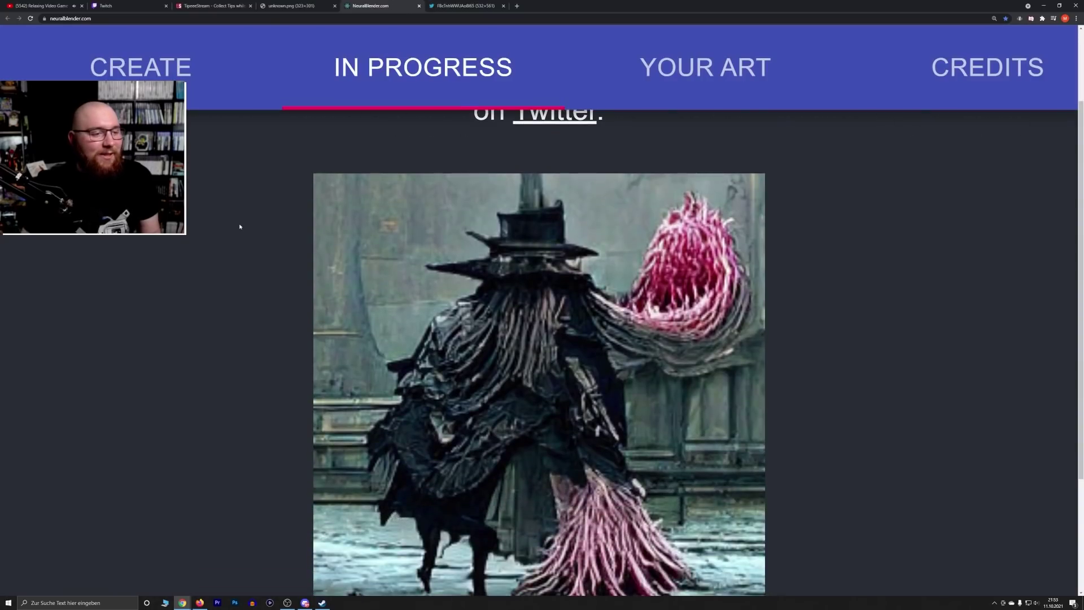
scroll(240, 227, down, 3)
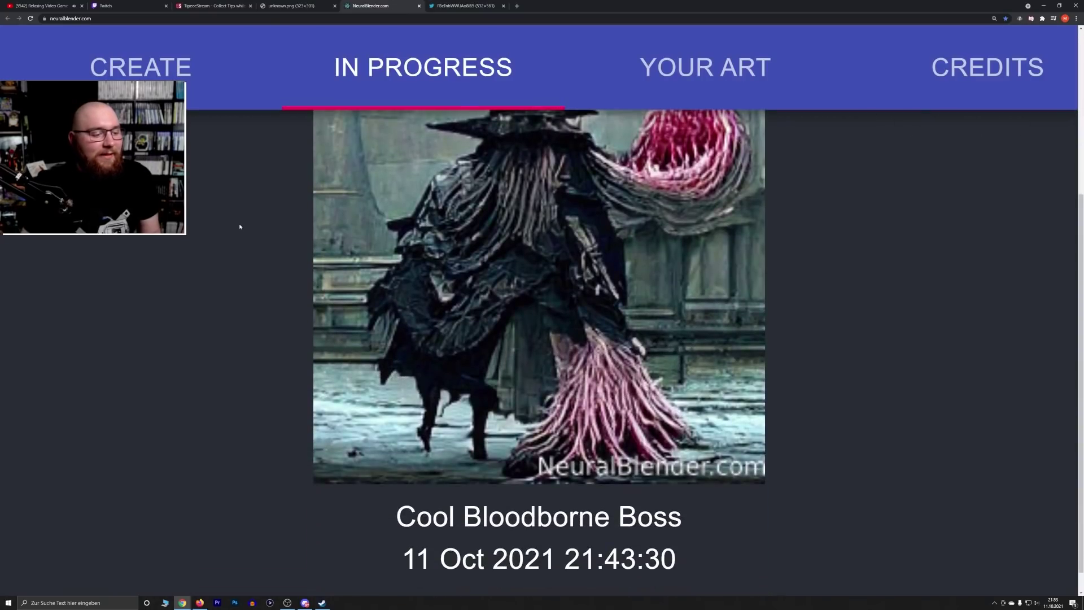
scroll(240, 227, up, 2)
scroll(240, 226, down, 1)
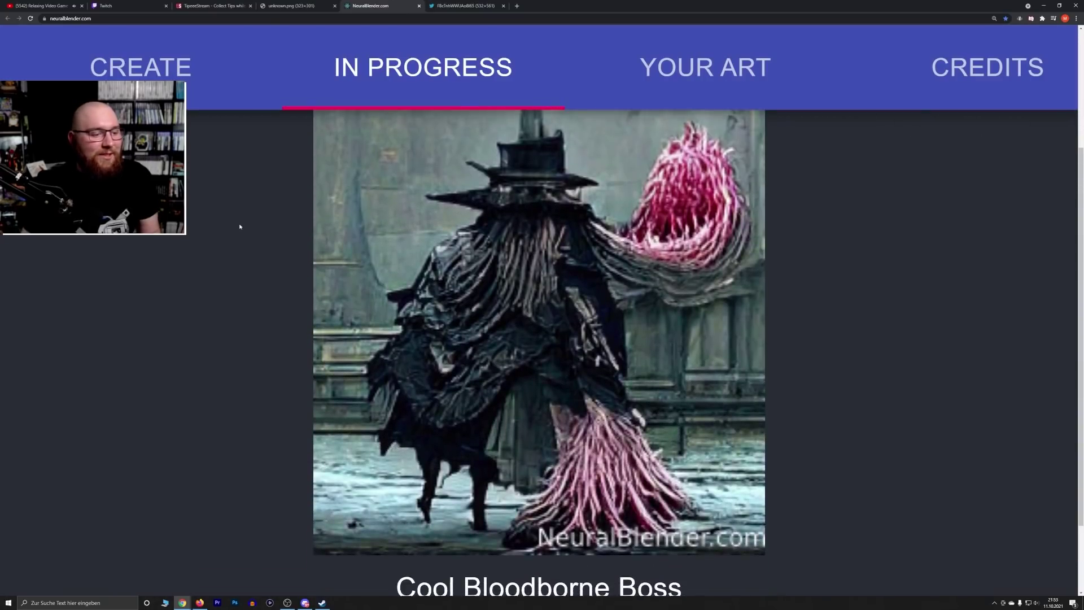
scroll(240, 227, up, 1)
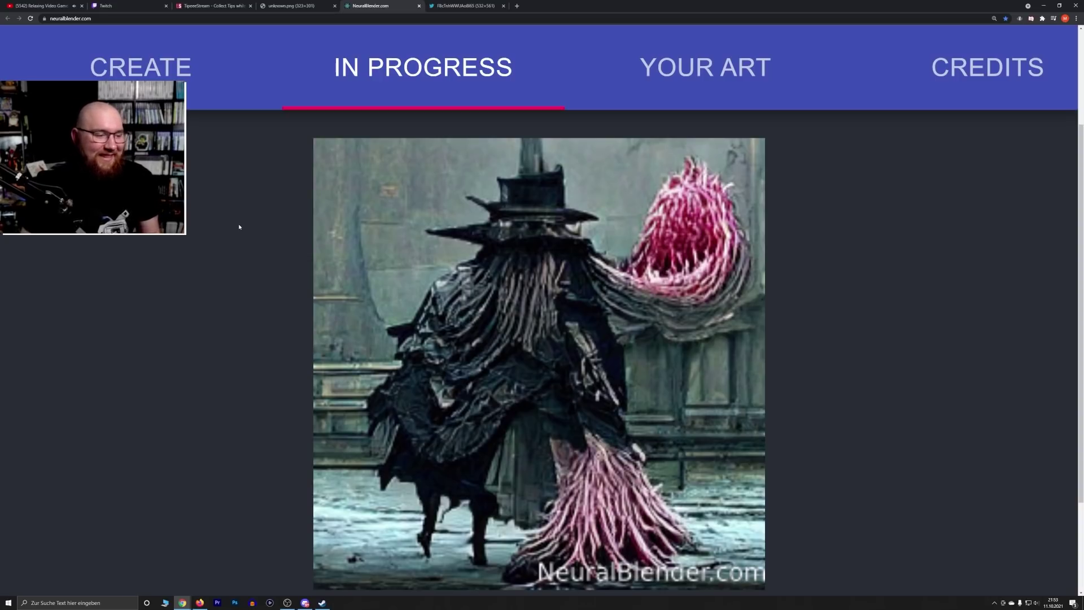
Submit the prompt 'sunglasses burger emoji' from the Create page with the default options
click(142, 67)
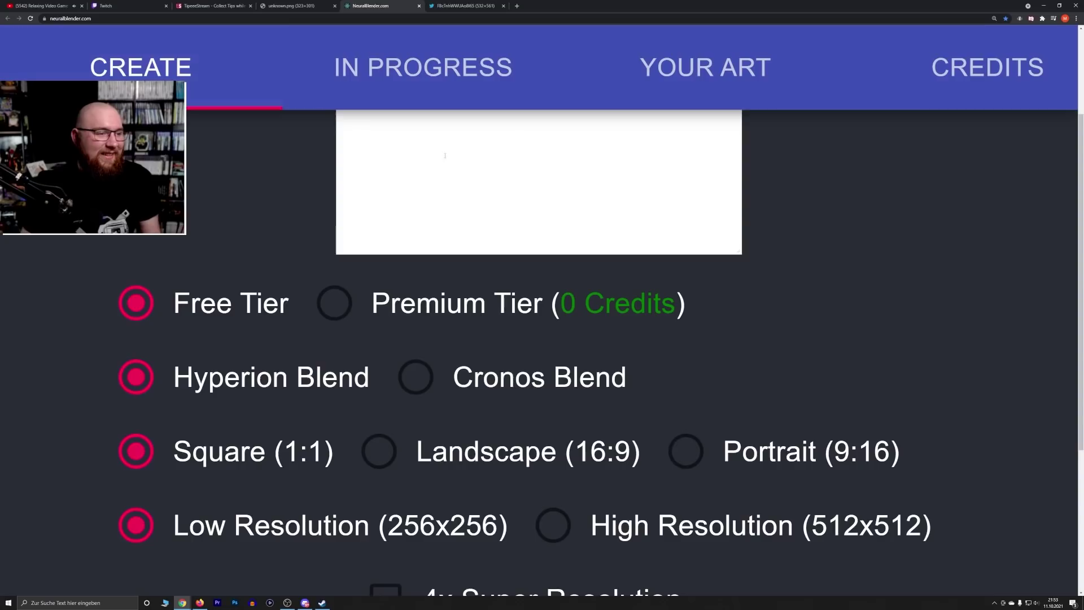
text(sun)
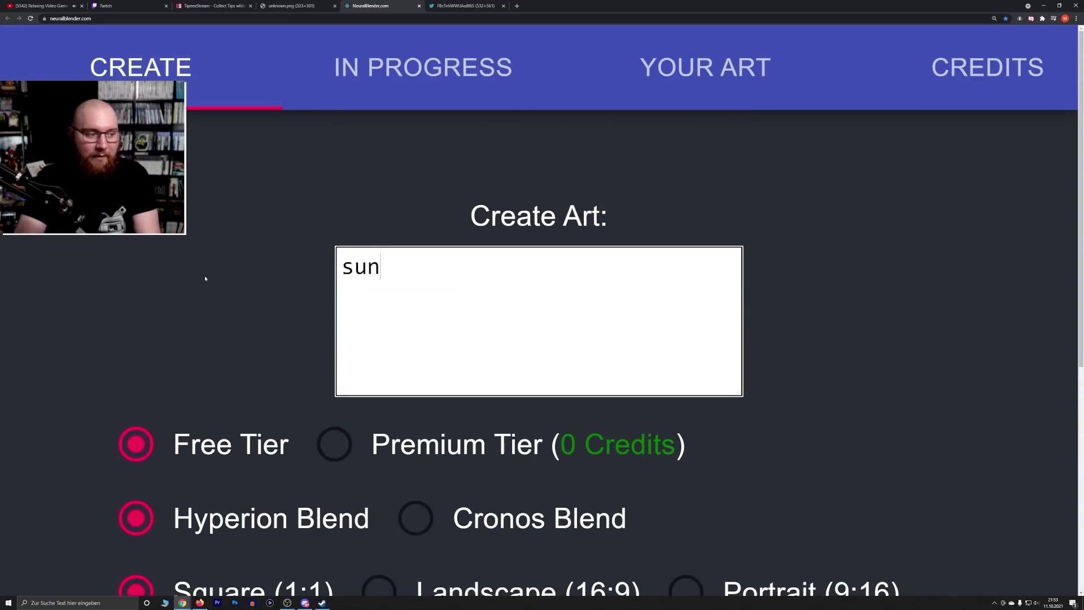
text(glasses)
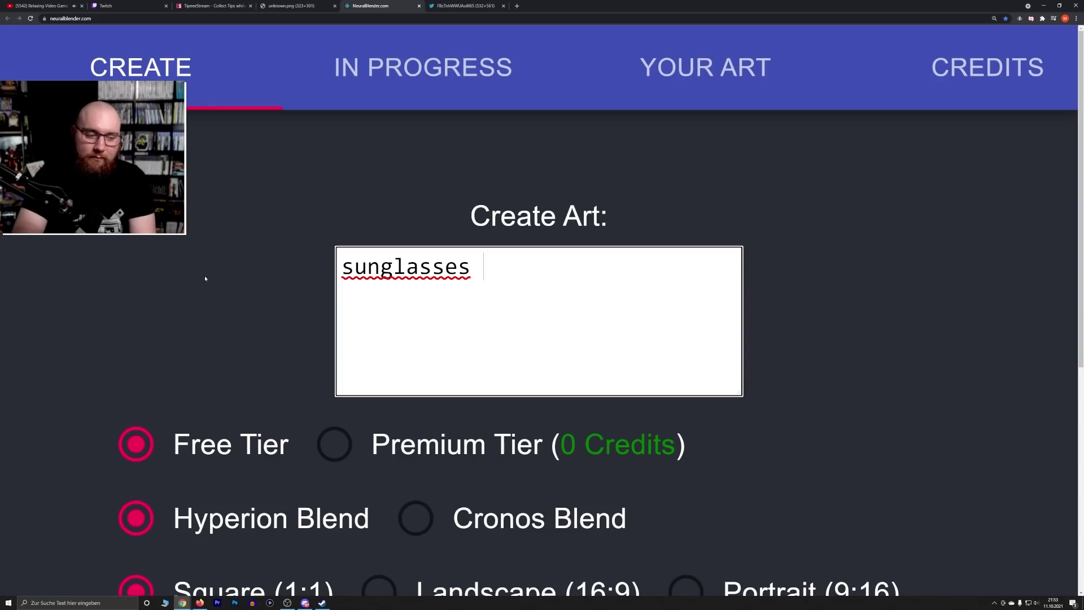
text( burger)
scroll(215, 224, down, 3)
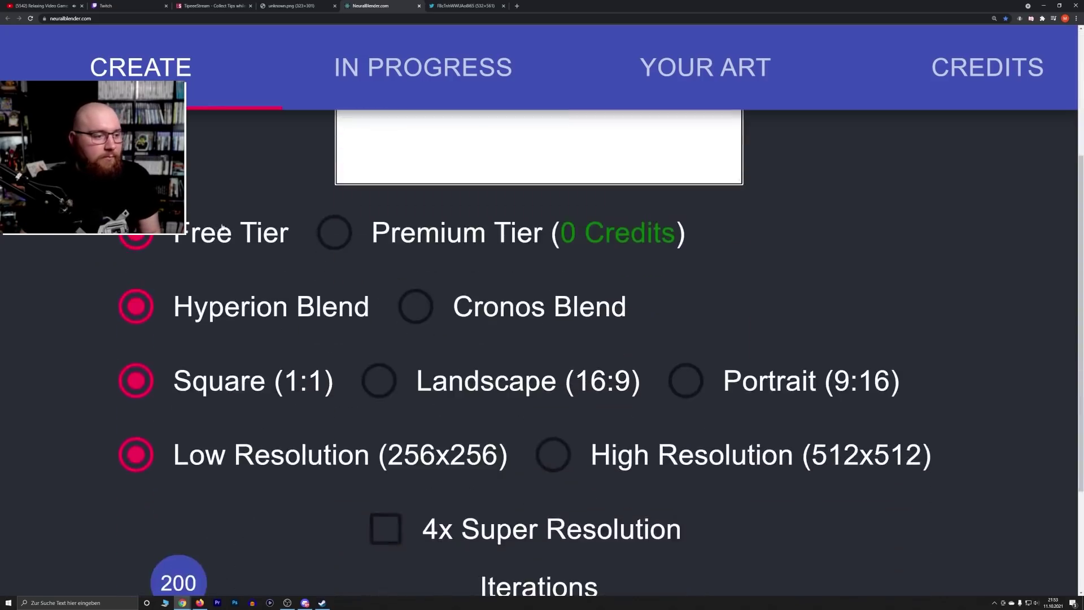
scroll(221, 228, up, 3)
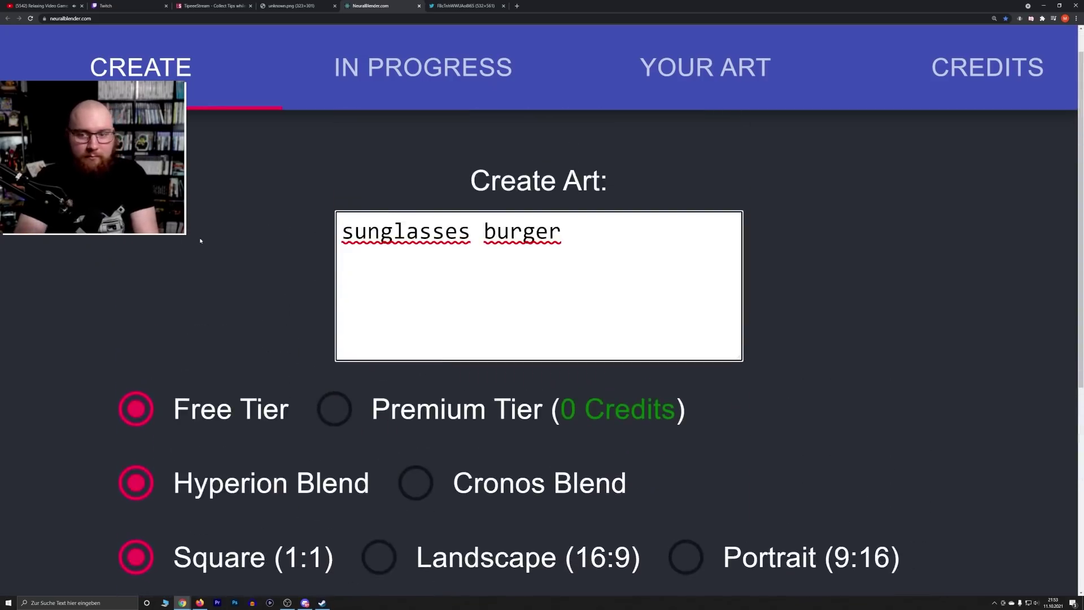
text(emoji)
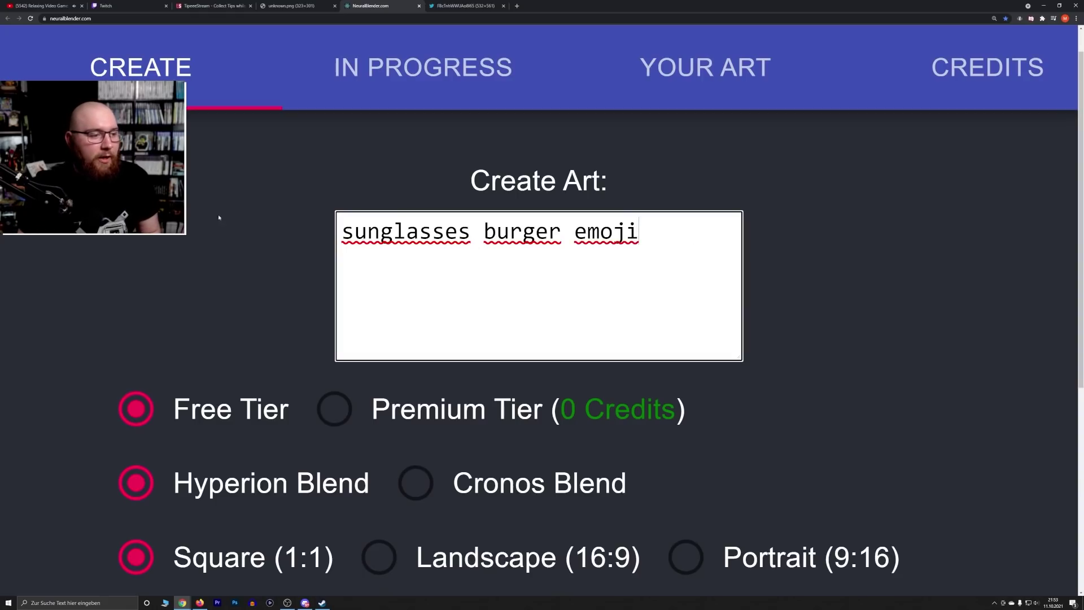
scroll(334, 399, down, 6)
click(544, 542)
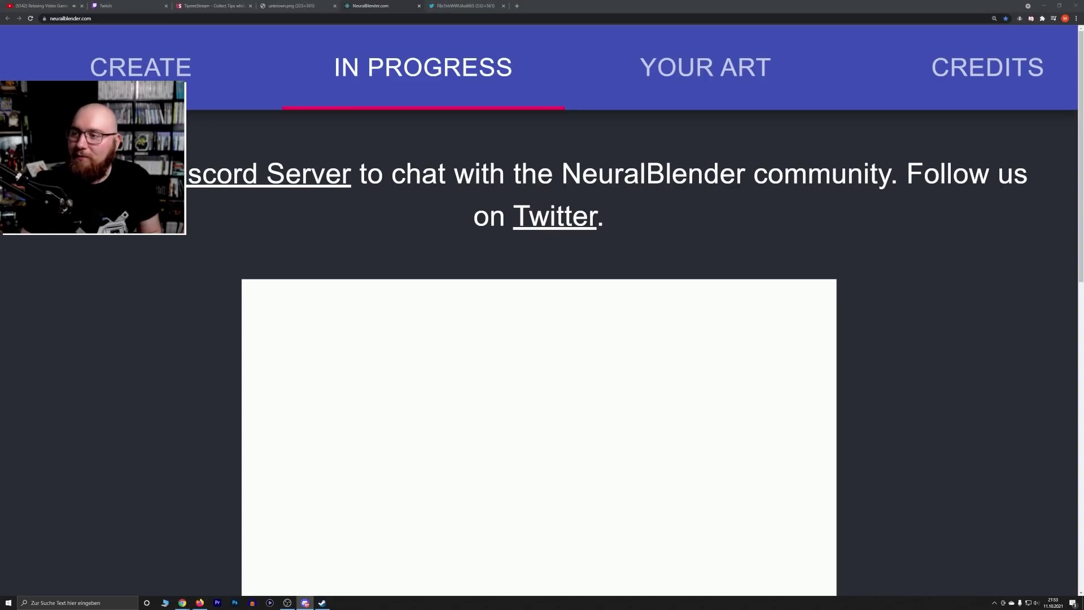
Return to Chrome and attach the viewer's soccer-themed blend window as a tab
key(alt+Tab)
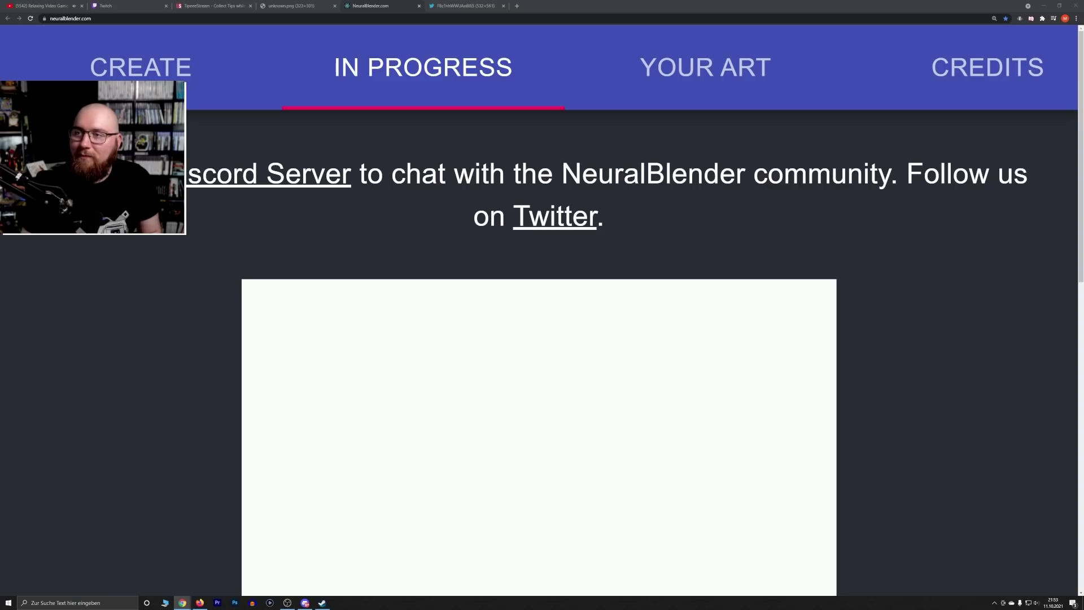
drag(1072, 85, 802, 6)
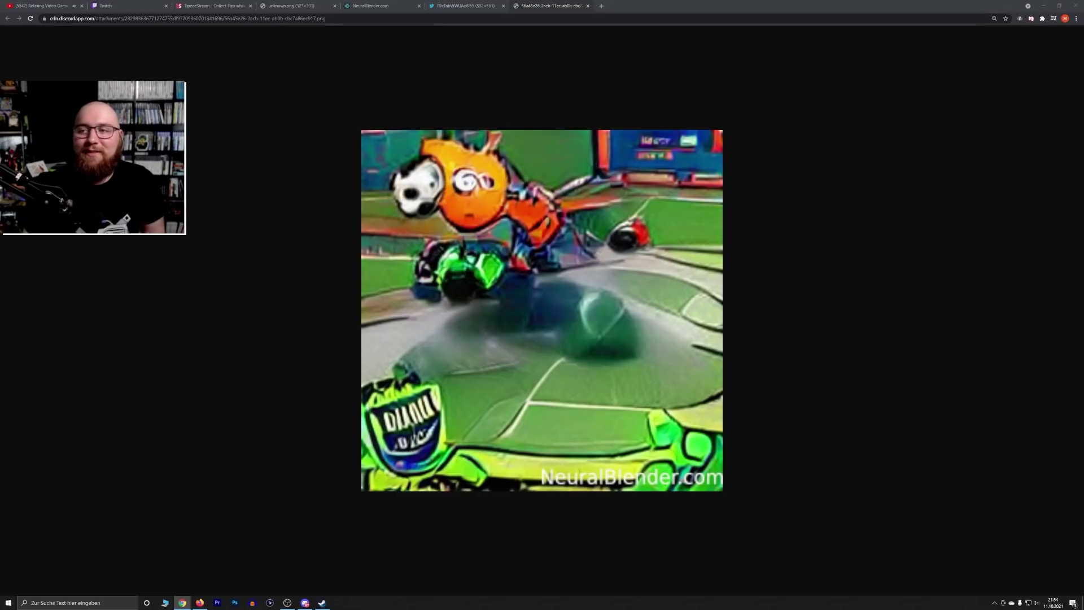
Attach the Soulreaver X Mario Sunshine blend as a tab and close two older image tabs
drag(1083, 79, 773, 7)
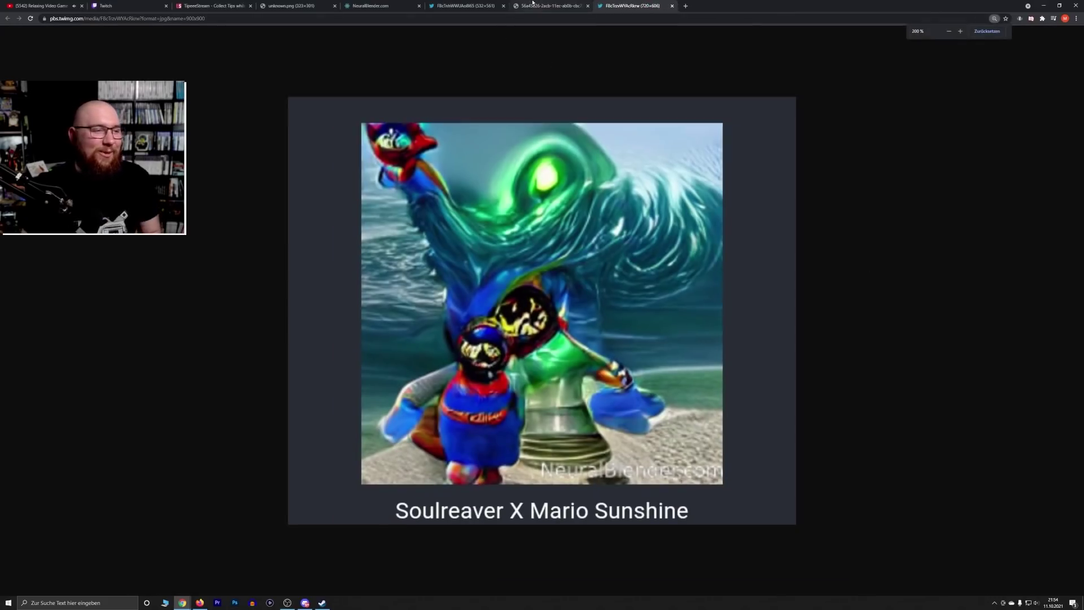
middle_click(533, 5)
middle_click(466, 5)
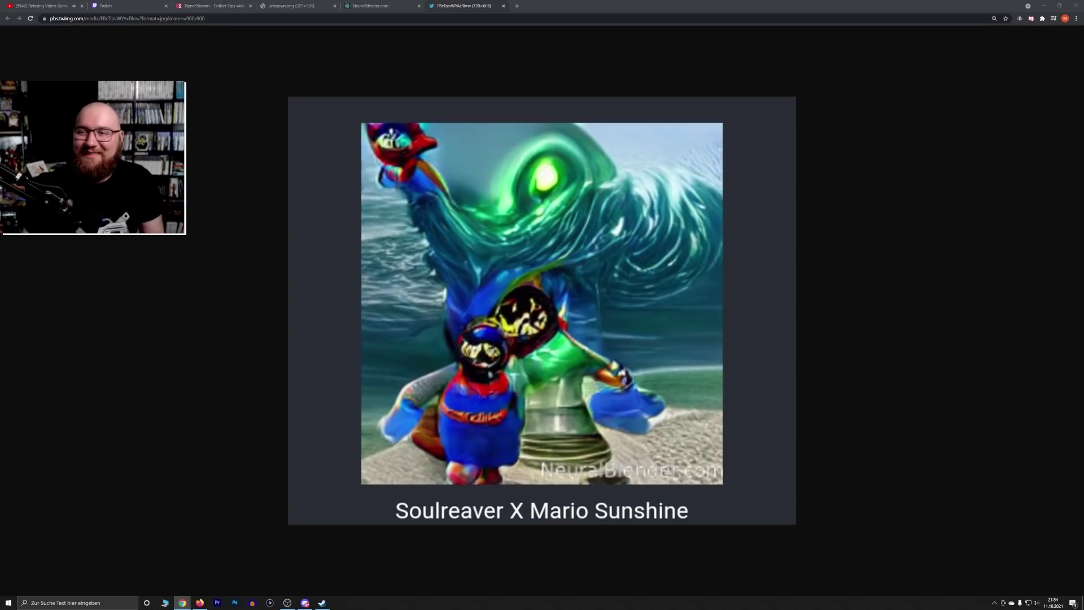
Attach and enlarge the super princess ganondorf and Fallout mashup blends as tabs
drag(1083, 104, 790, 7)
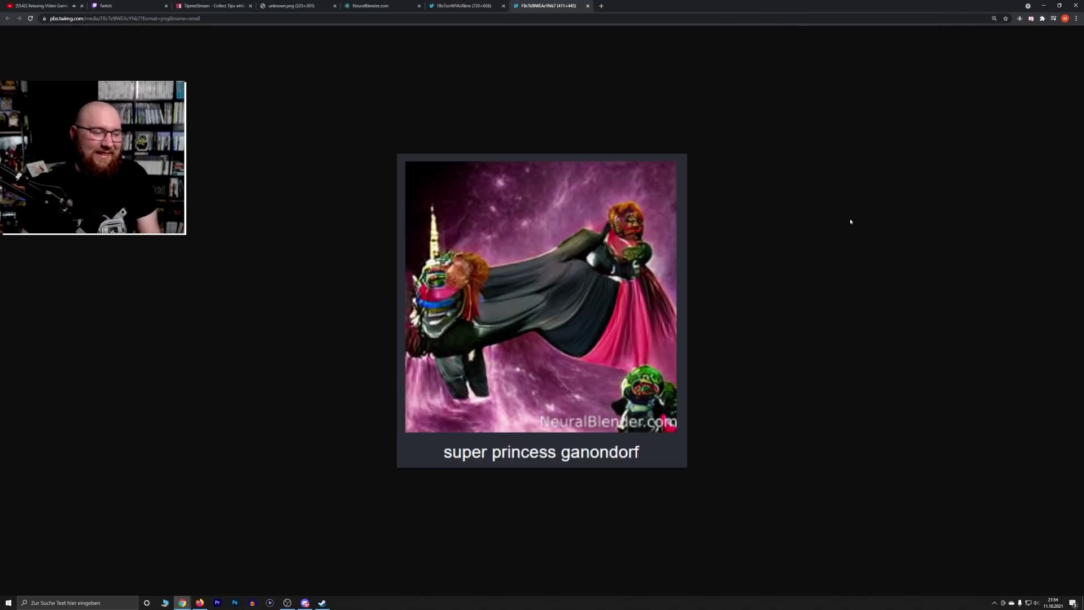
key(ctrl+plus)
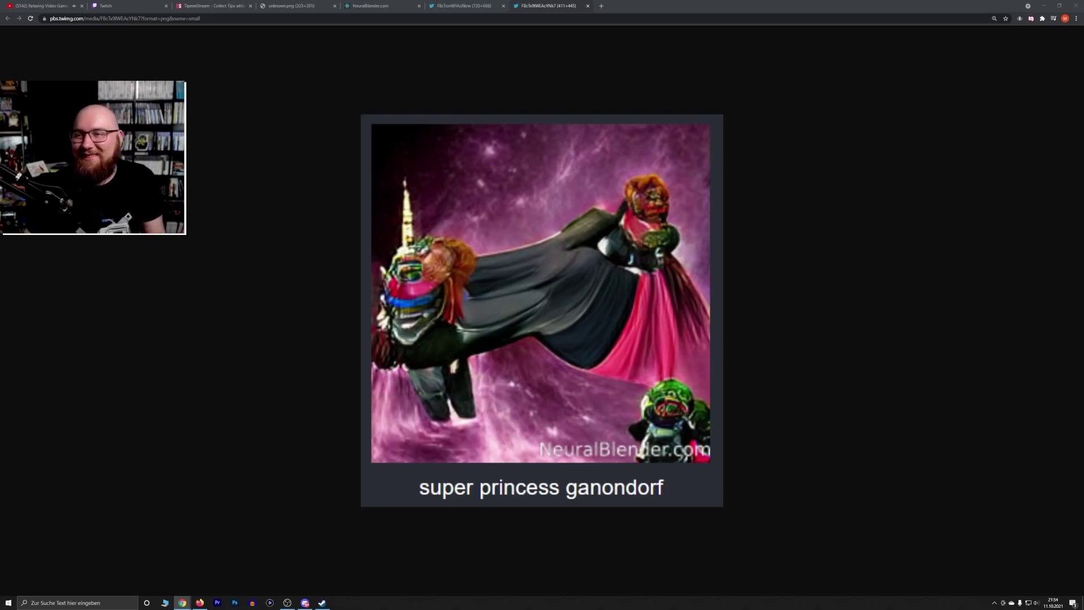
drag(1083, 107, 632, 6)
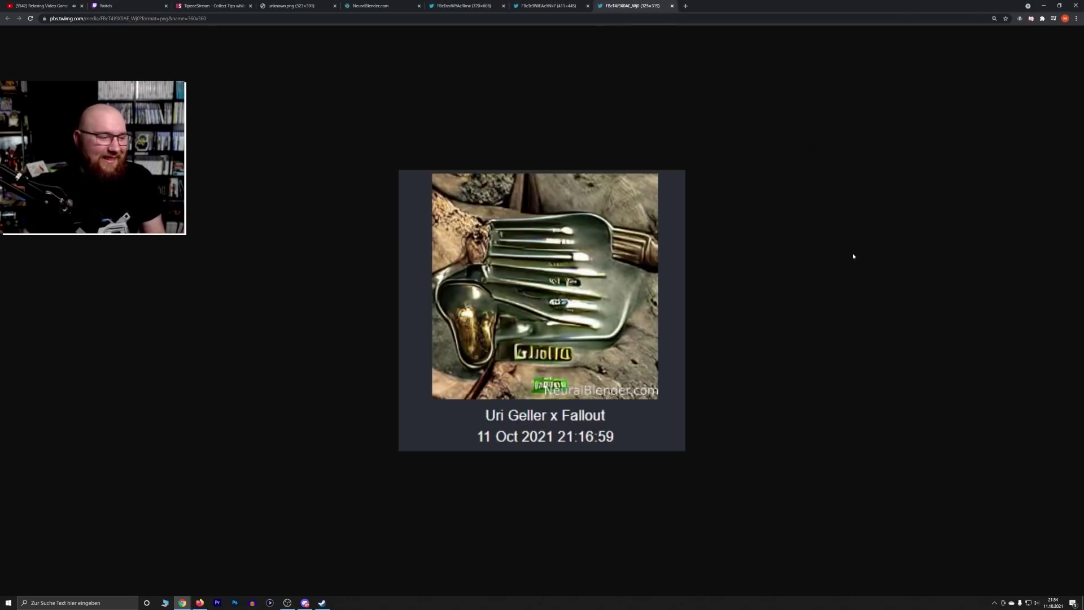
key(ctrl+plus)
key(ctrl+plus)
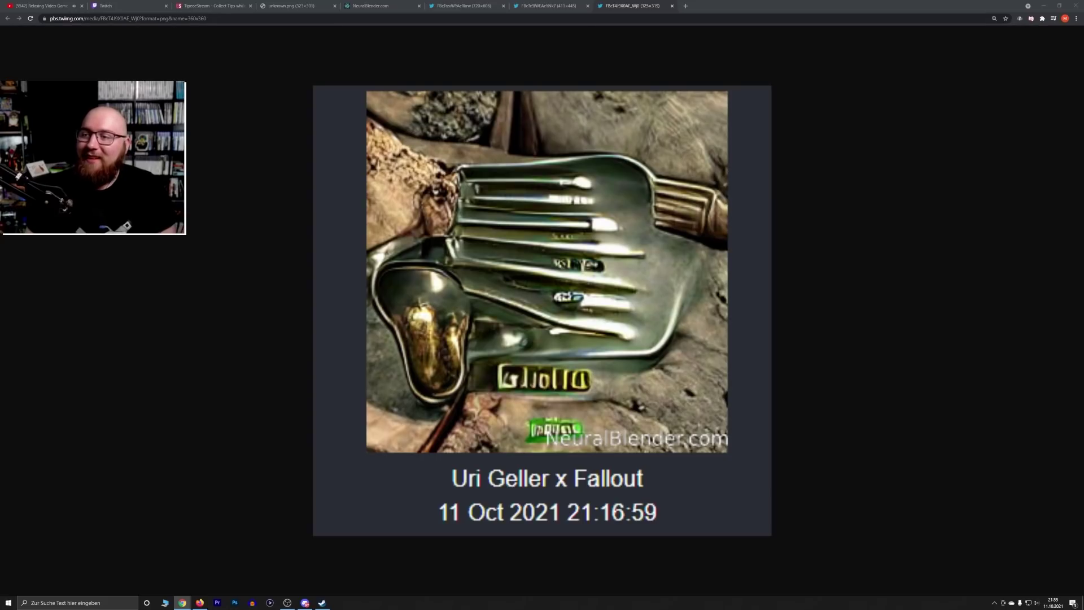
Attach and zoom the Invader Zim blend, close two old tabs, then shrink the Metroid bread image
drag(802, 82, 717, 6)
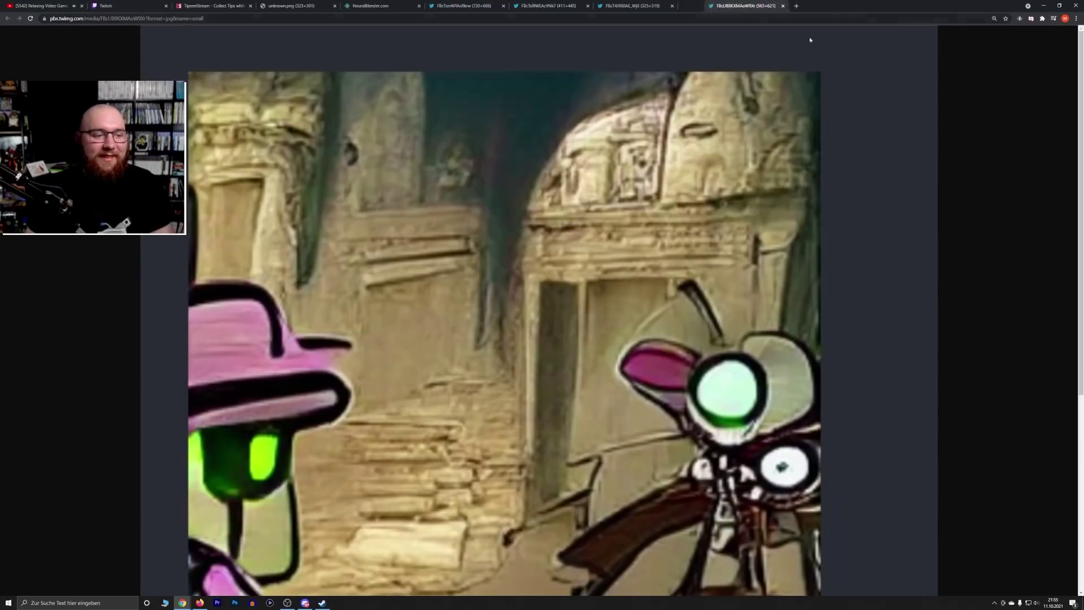
key(ctrl+minus)
key(ctrl+plus)
key(ctrl+plus)
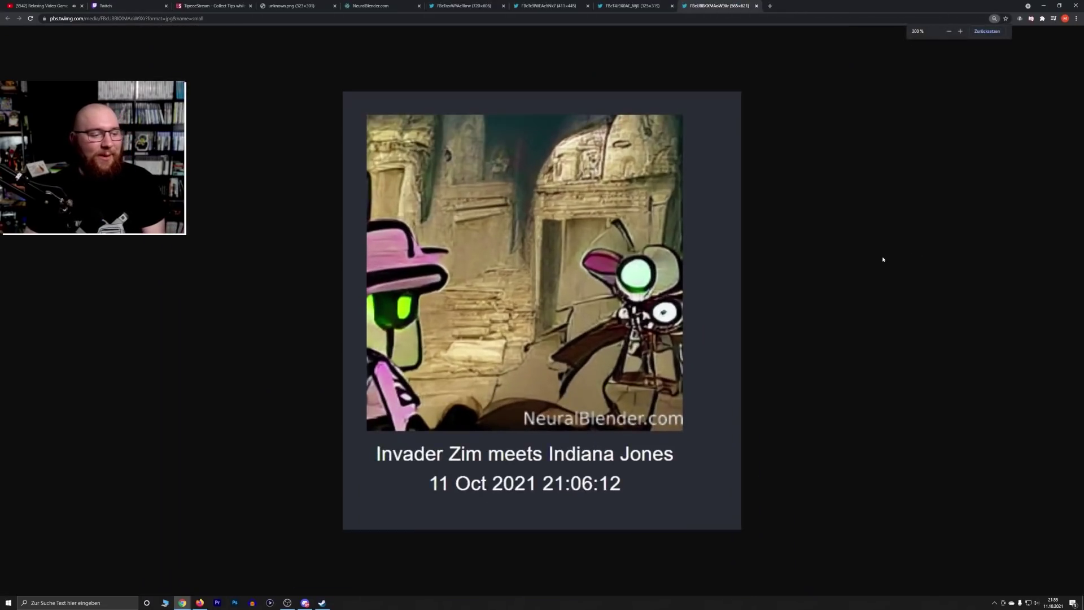
middle_click(472, 4)
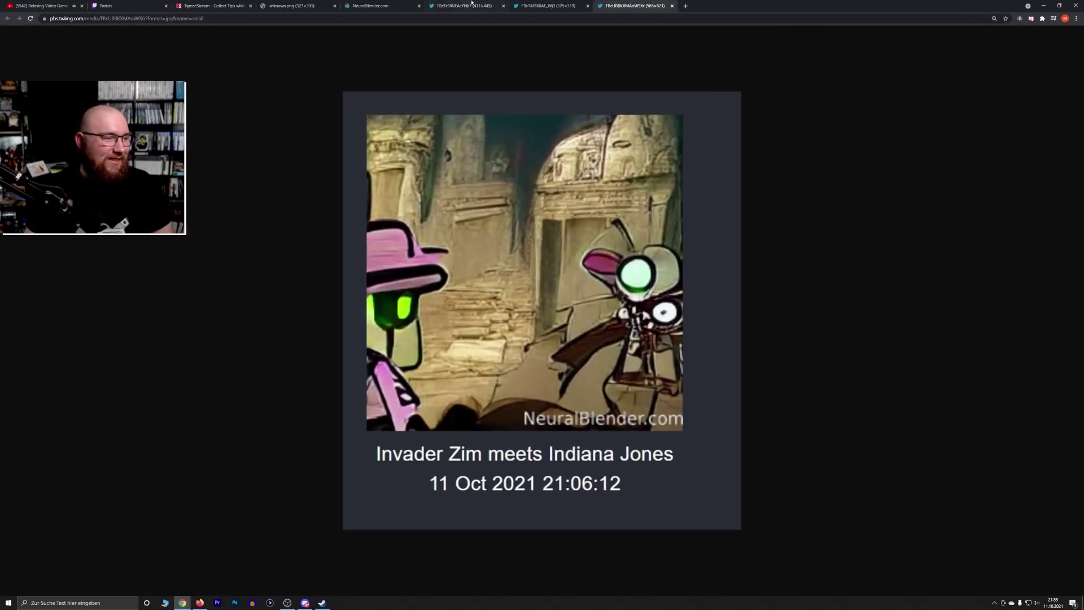
middle_click(471, 5)
middle_click(471, 4)
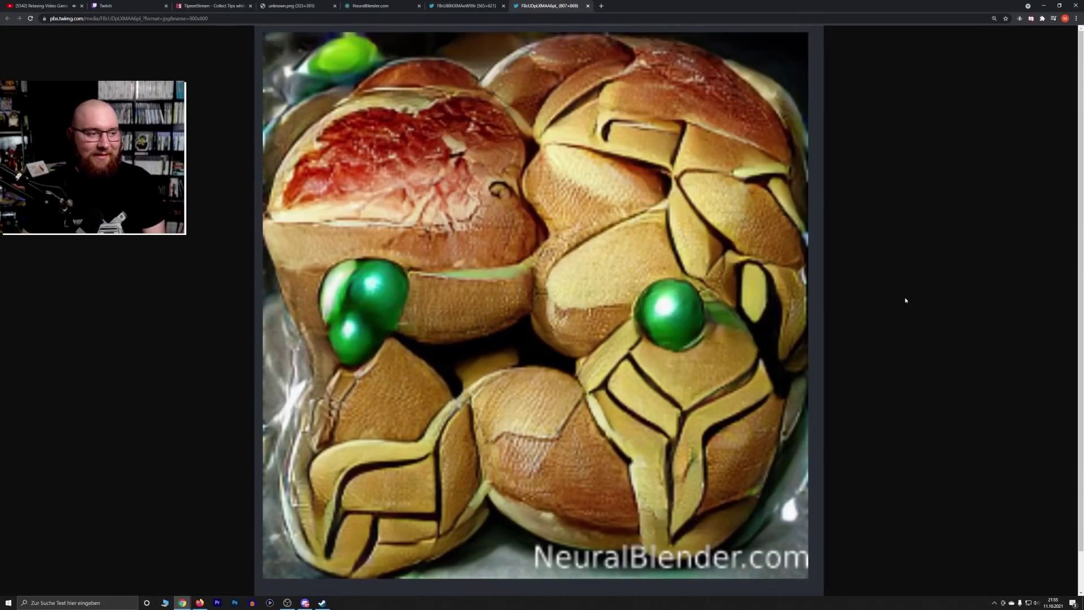
key(ctrl+minus)
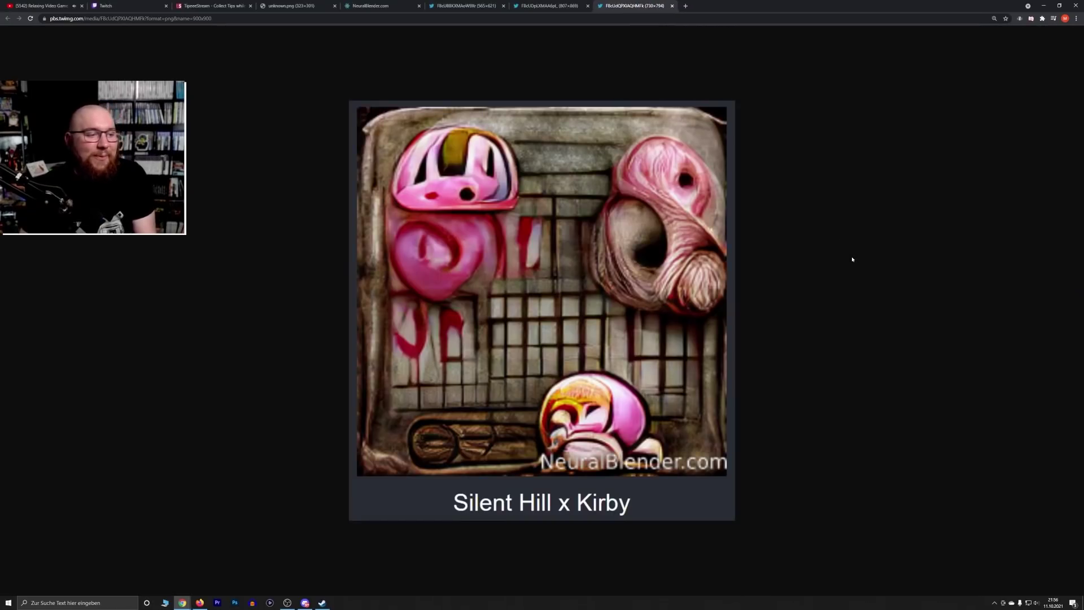
Enlarge the Silent Hill x Kirby blend, close the earlier tabs, and rescale the Knuckles image
key(ctrl+plus)
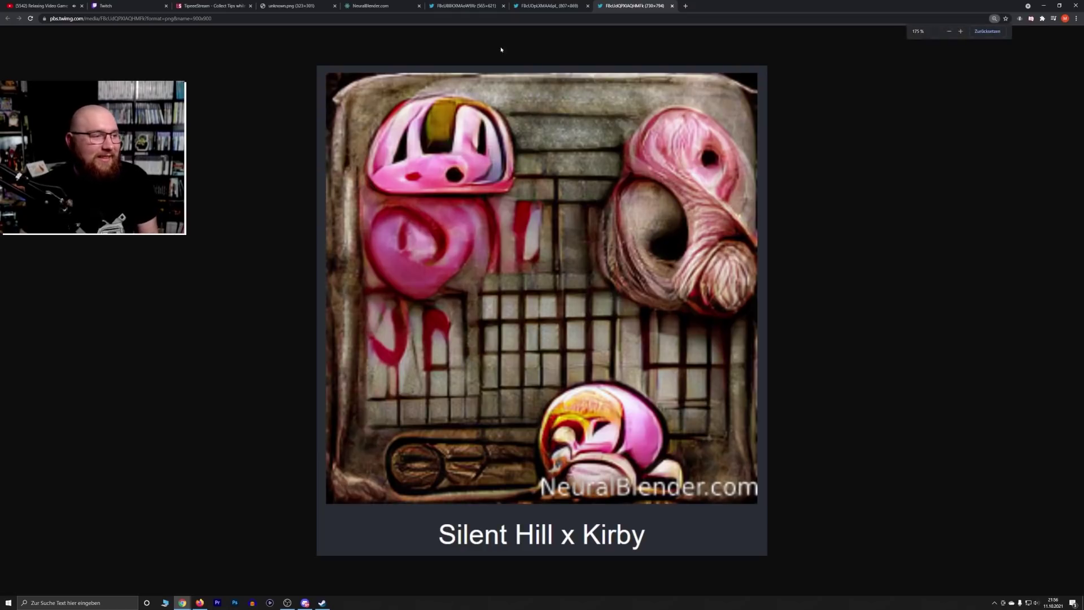
middle_click(470, 5)
middle_click(470, 5)
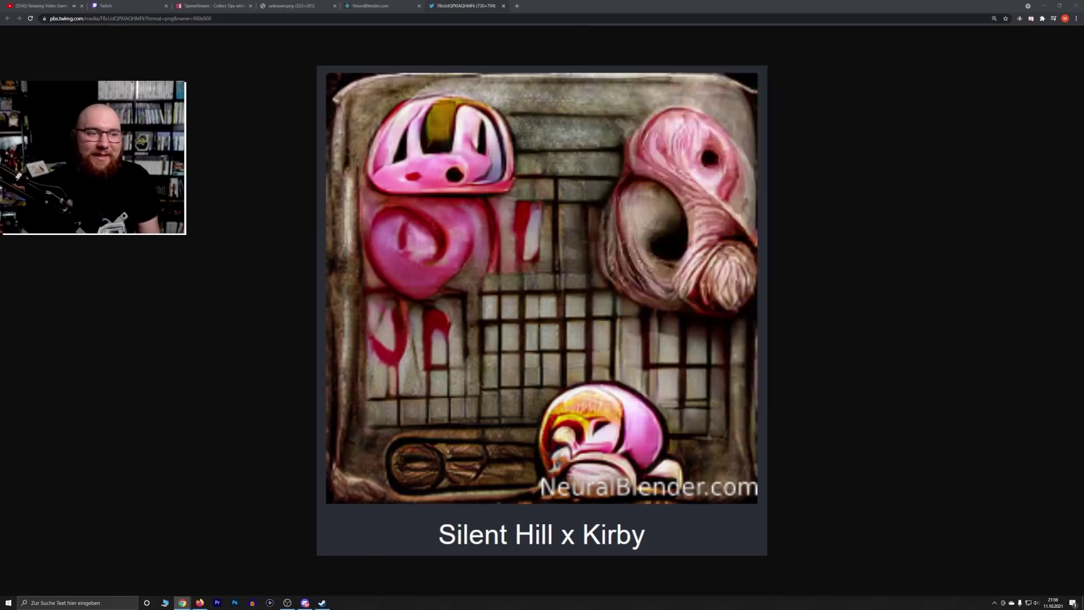
key(ctrl+minus)
key(ctrl+plus)
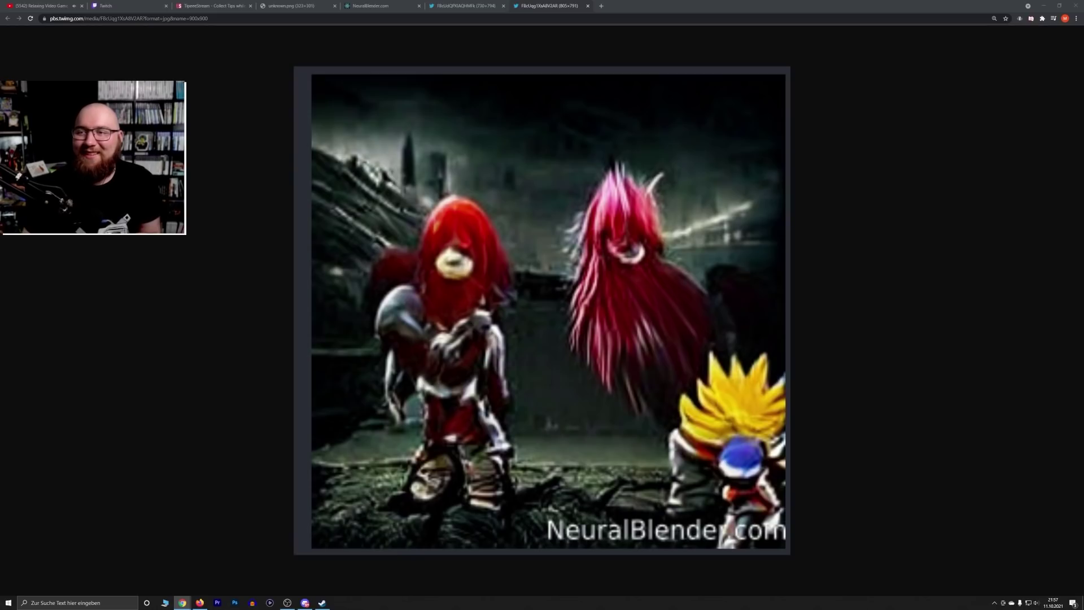
Open the Dark souls x Rollercoaster Tycoon image and close the two earlier image tabs
click(852, 142)
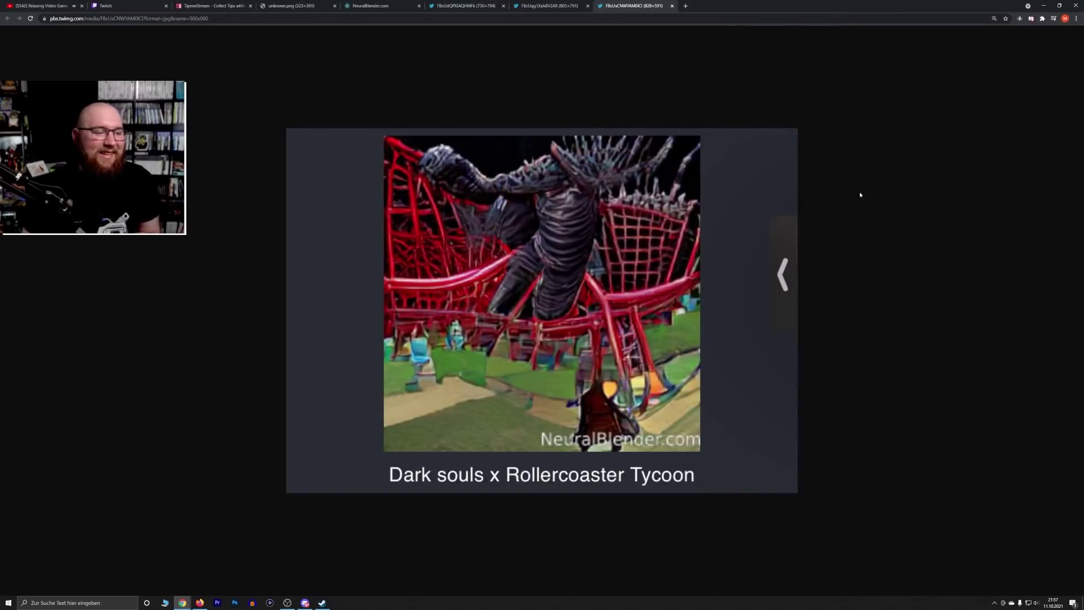
middle_click(457, 8)
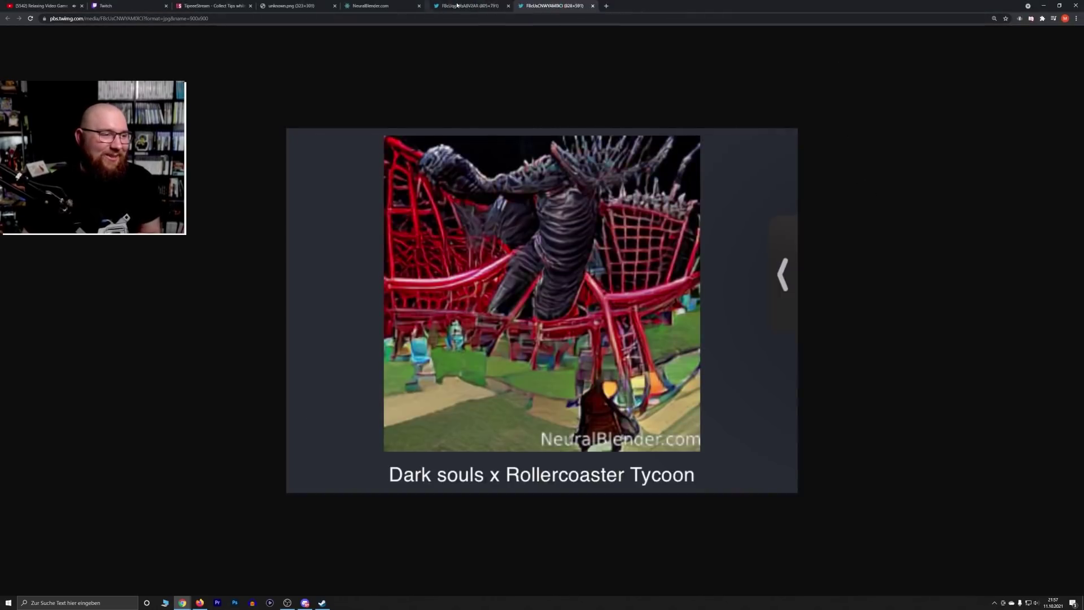
middle_click(457, 8)
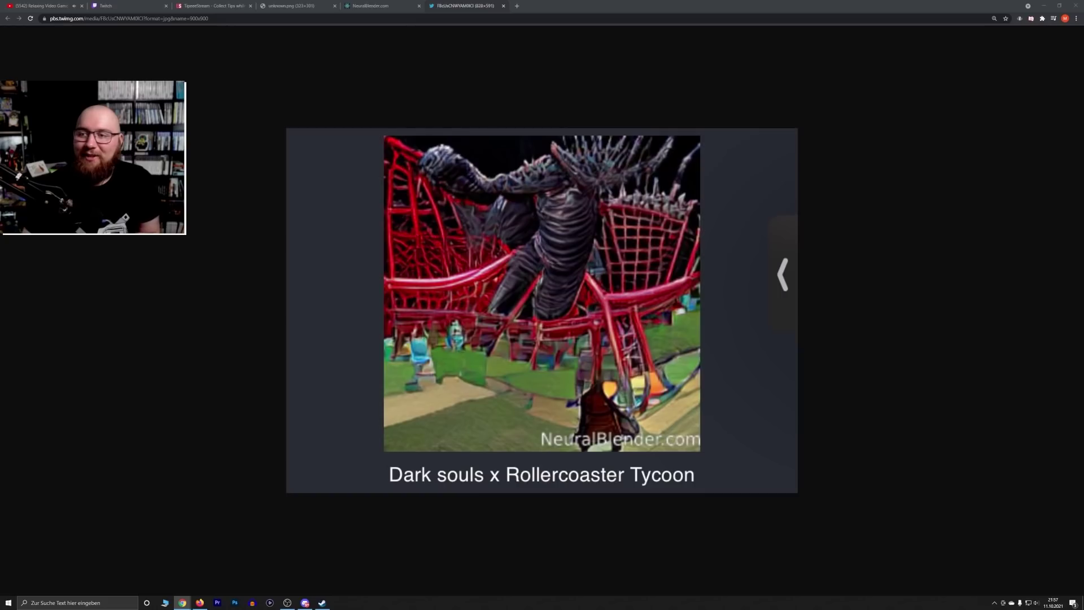
Attach the Kirby and Metroid-style blend windows as new Chrome tabs
drag(1072, 79, 779, 6)
scroll(794, 222, up, 4)
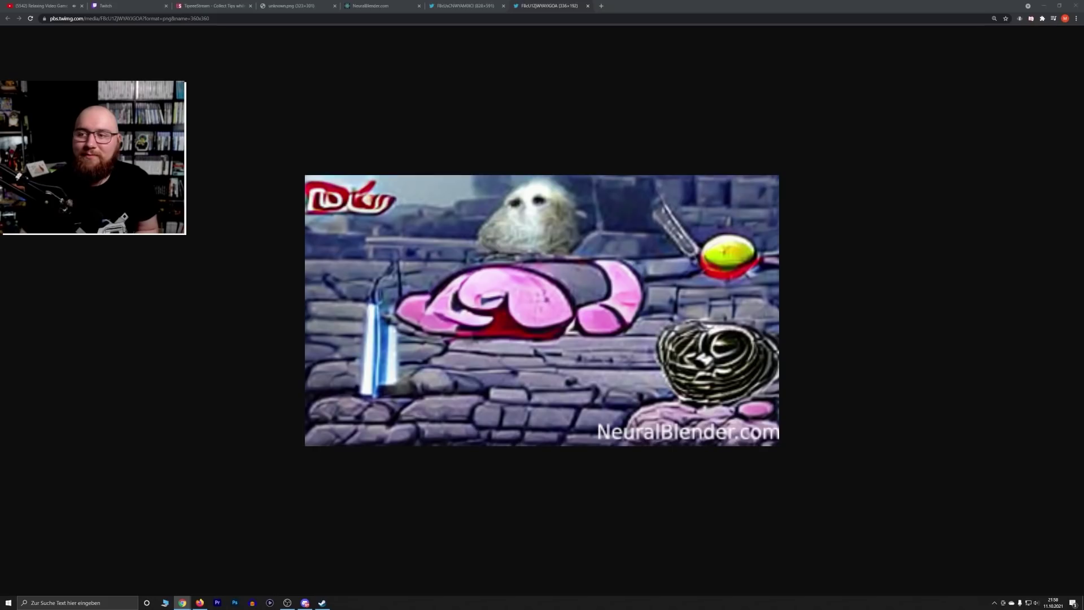
drag(1081, 96, 779, 7)
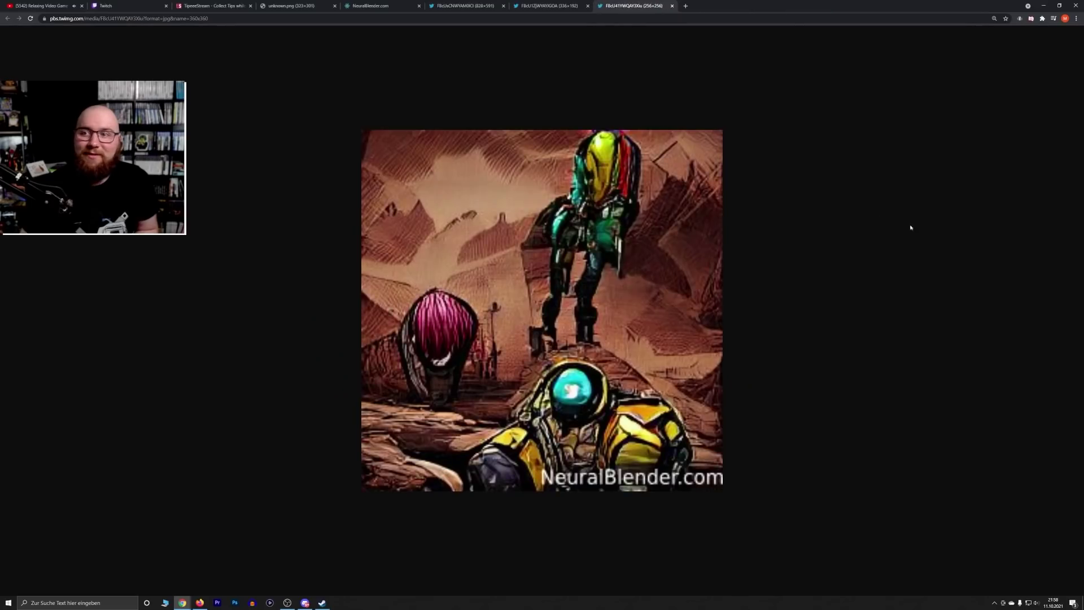
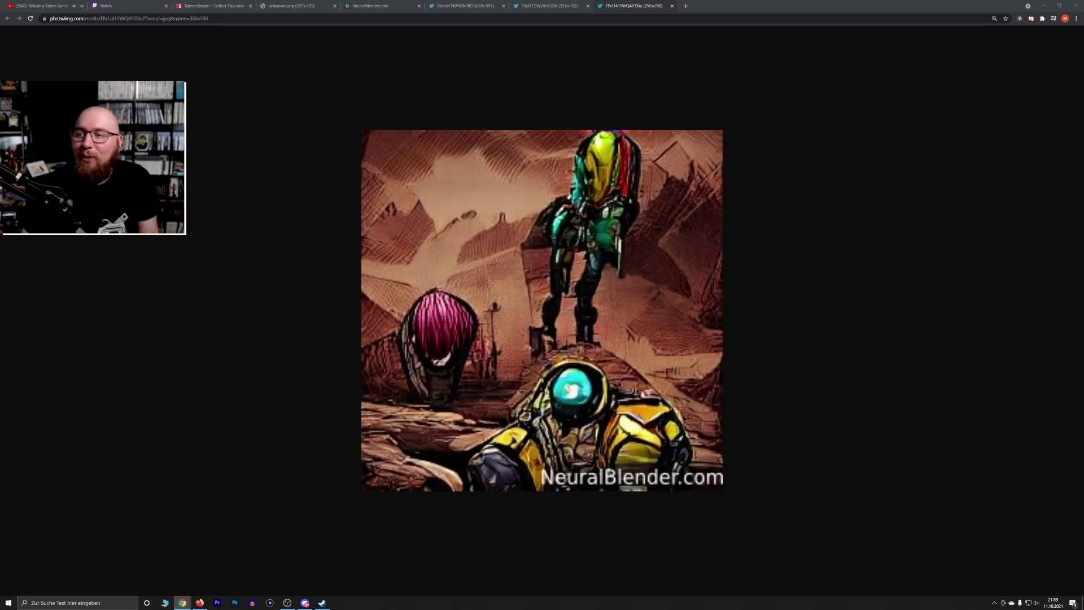
Dock the Spyro x Bloodborne and Nier image windows as Chrome tabs and view them
drag(836, 68, 717, 6)
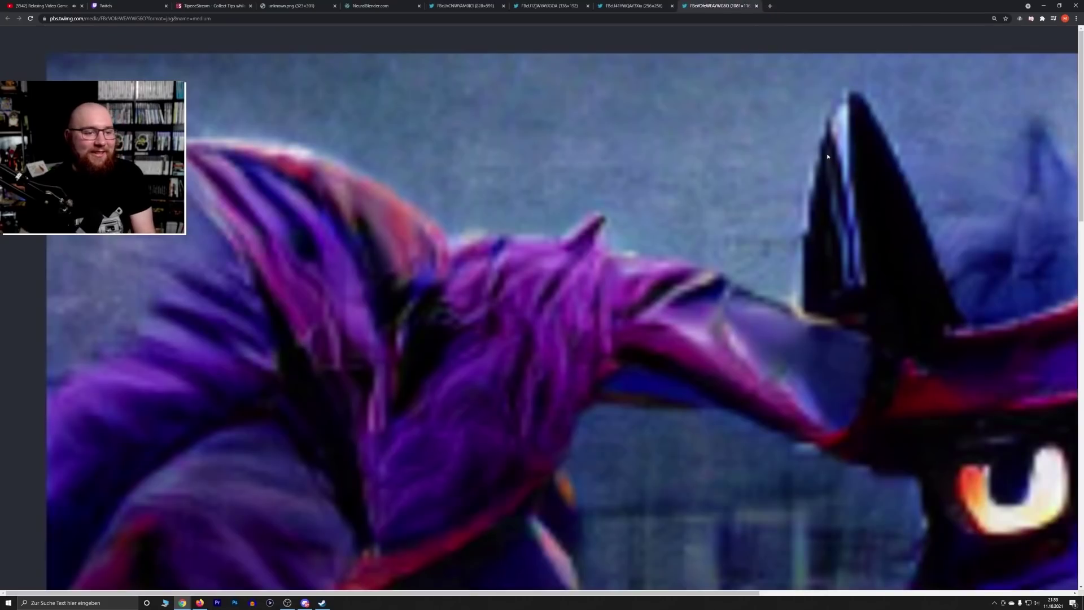
scroll(828, 156, down, 2)
scroll(846, 181, down, 5)
scroll(859, 191, up, 1)
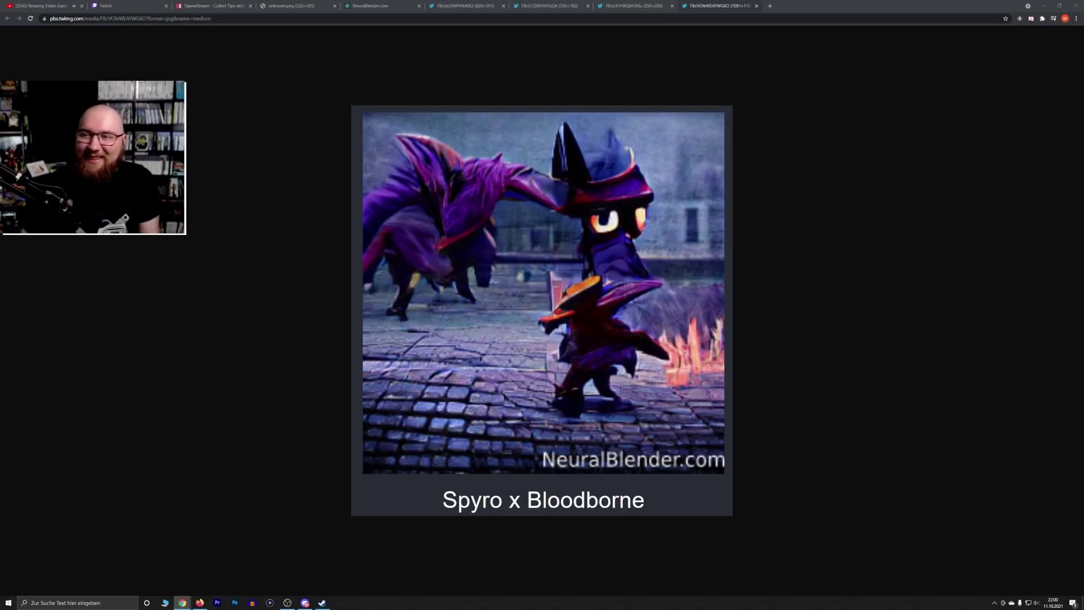
drag(862, 141, 802, 6)
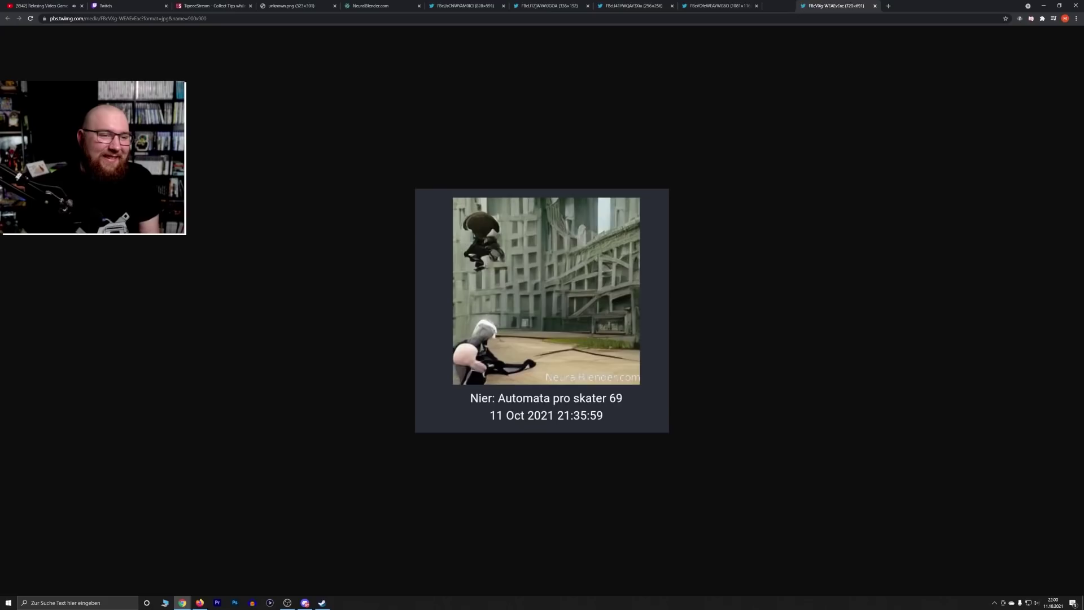
scroll(781, 240, up, 4)
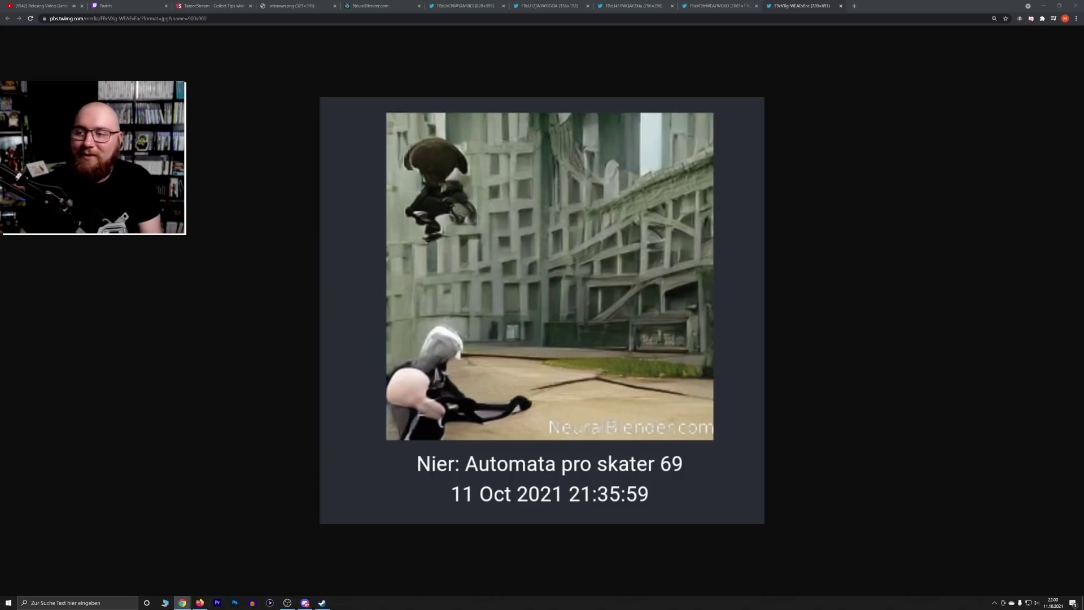
Dock the Discord image as a tab, close it, and return to the NeuralBlender.com tab
drag(1083, 104, 889, 7)
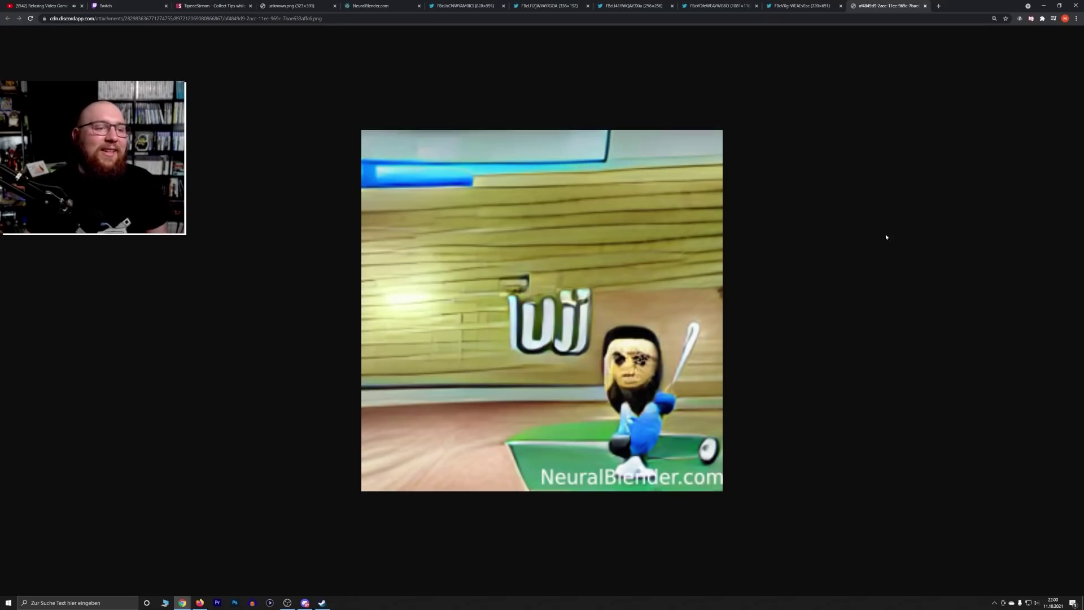
middle_click(884, 3)
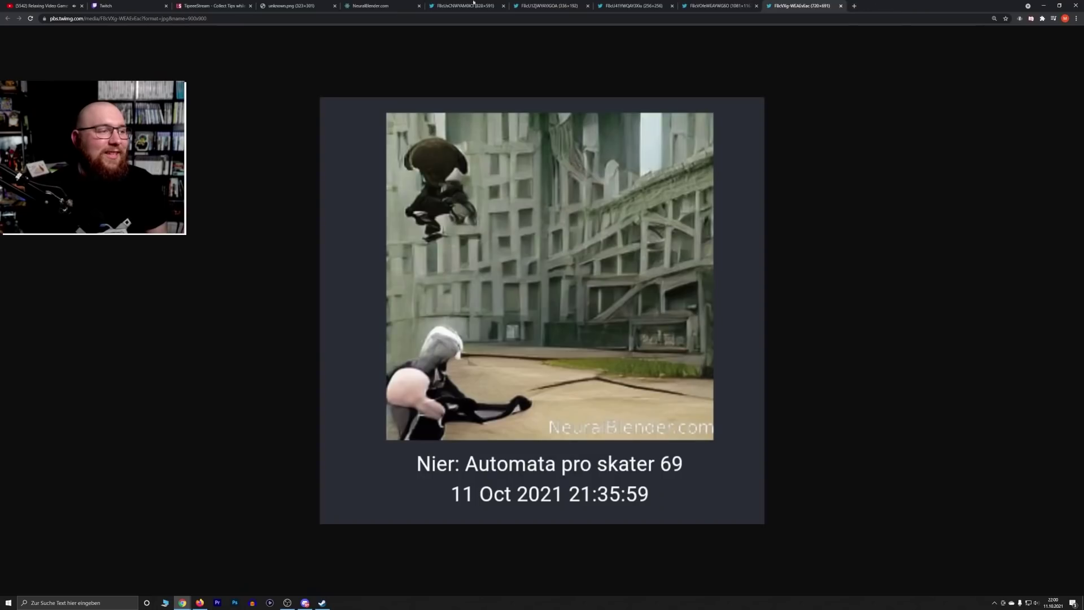
click(379, 5)
scroll(230, 269, down, 5)
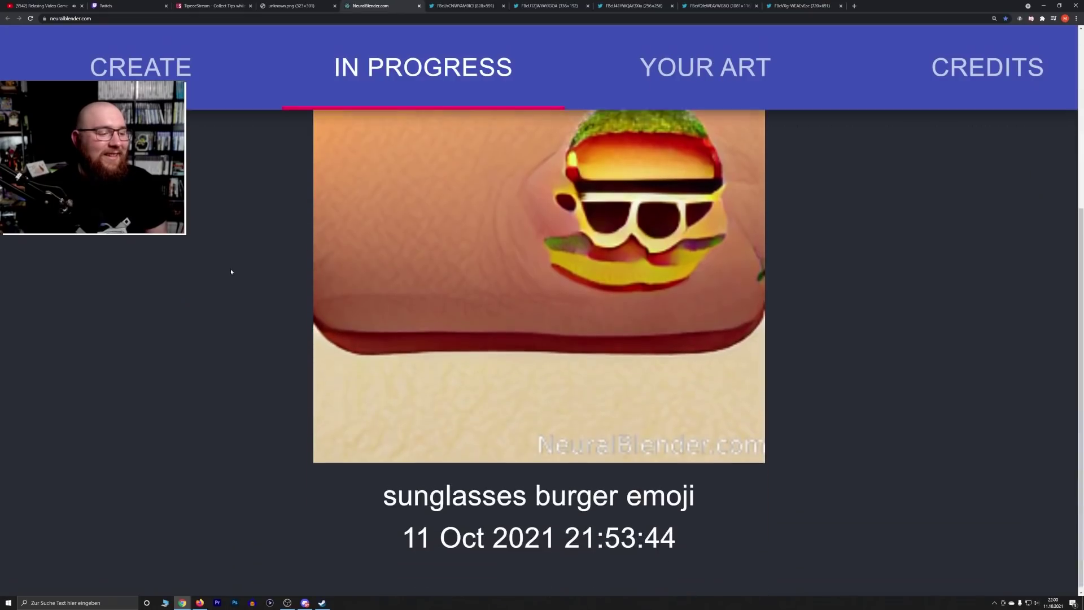
Reset the page zoom and open NeuralBlender's Create Art page
scroll(231, 272, up, 1)
key(ctrl+minus)
key(ctrl+minus)
scroll(231, 272, up, 1)
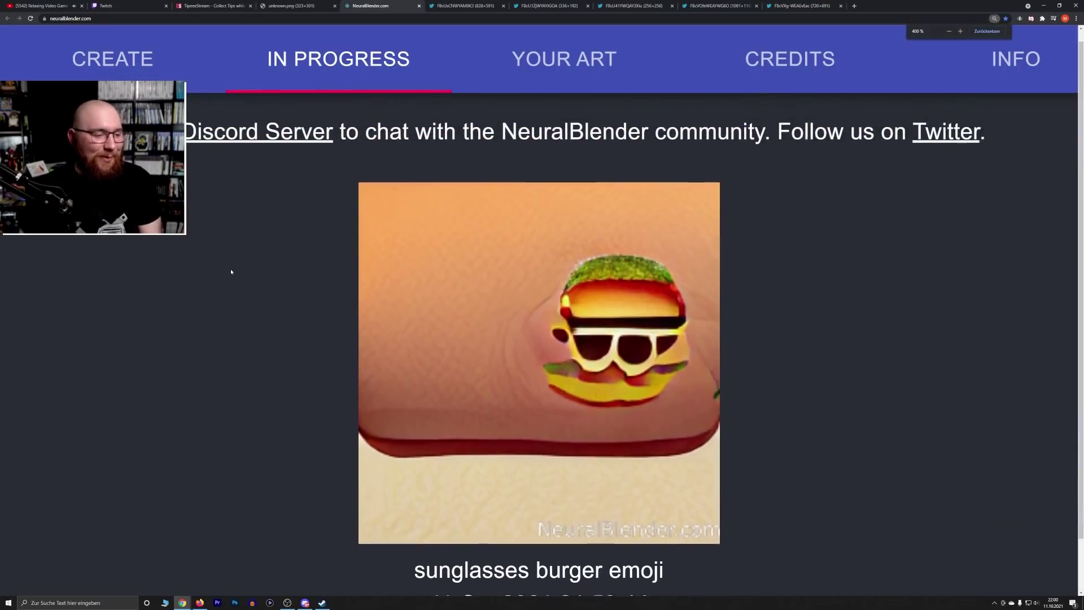
scroll(231, 272, down, 1)
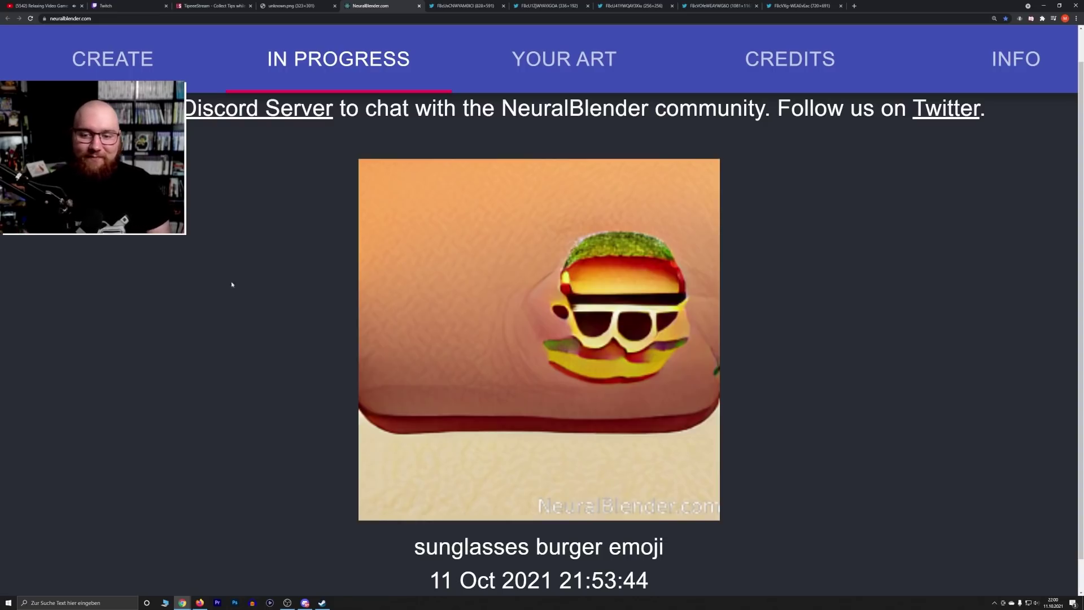
click(134, 67)
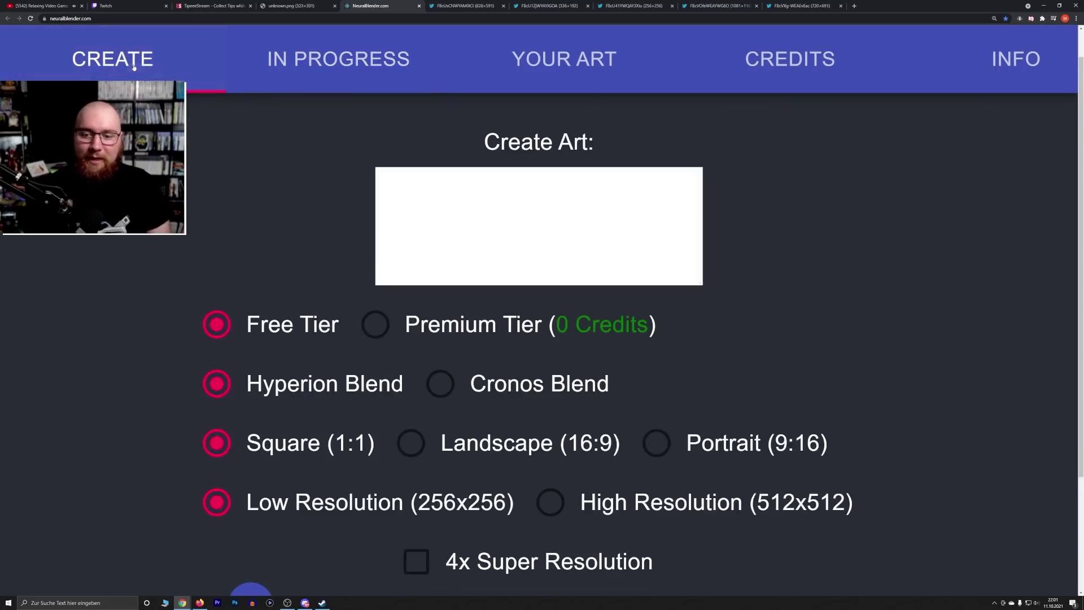
Enter the prompt 'Lego Metroid Spyro Bloodborne Souls' in the Create Art box and scroll to go!
click(472, 212)
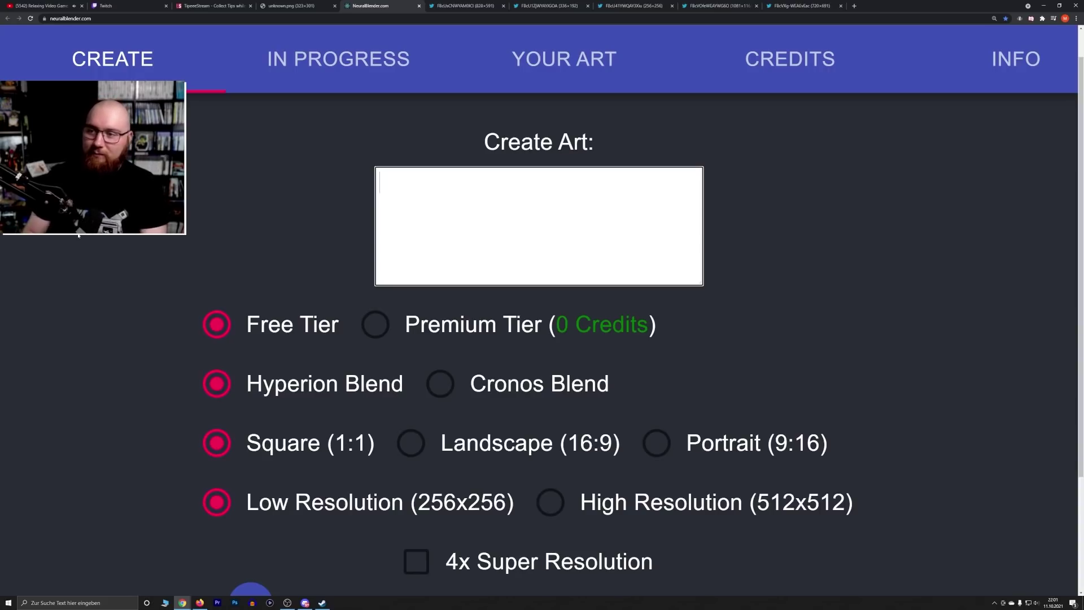
text(L)
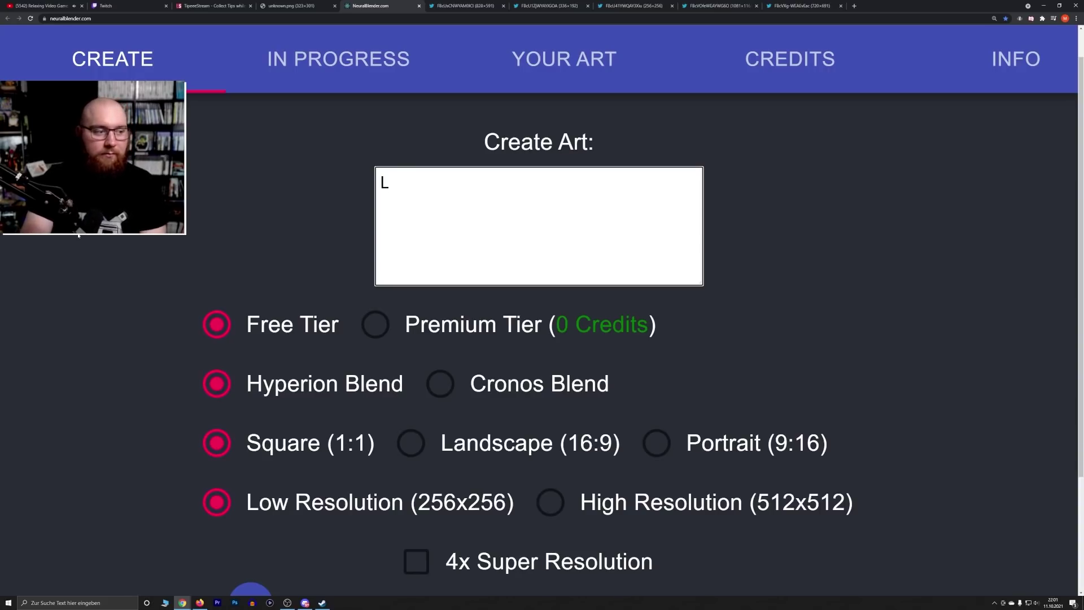
text(ego )
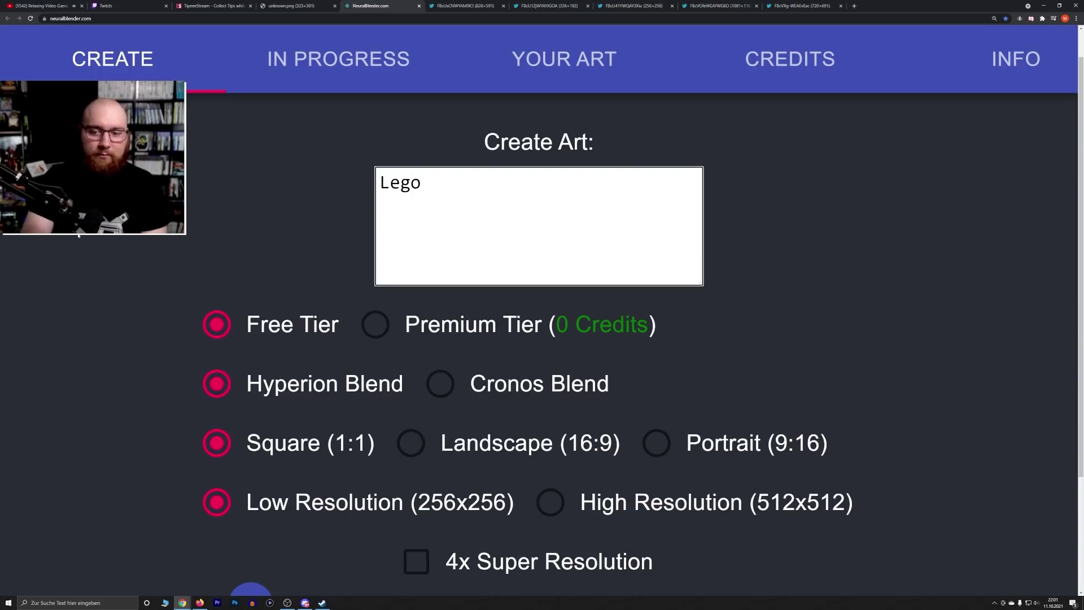
text(Metroid )
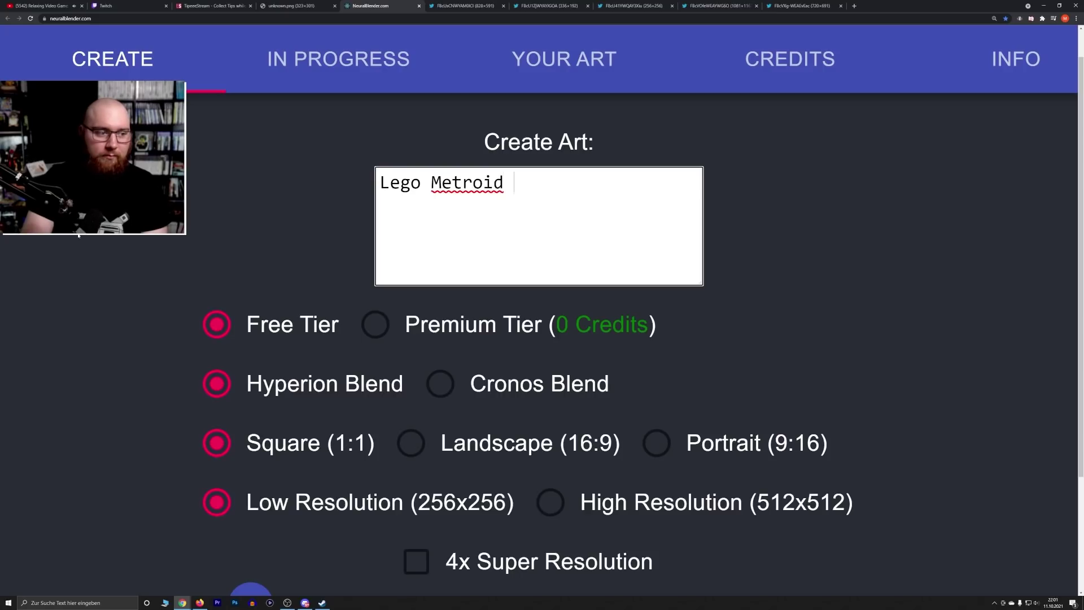
text(Spyro )
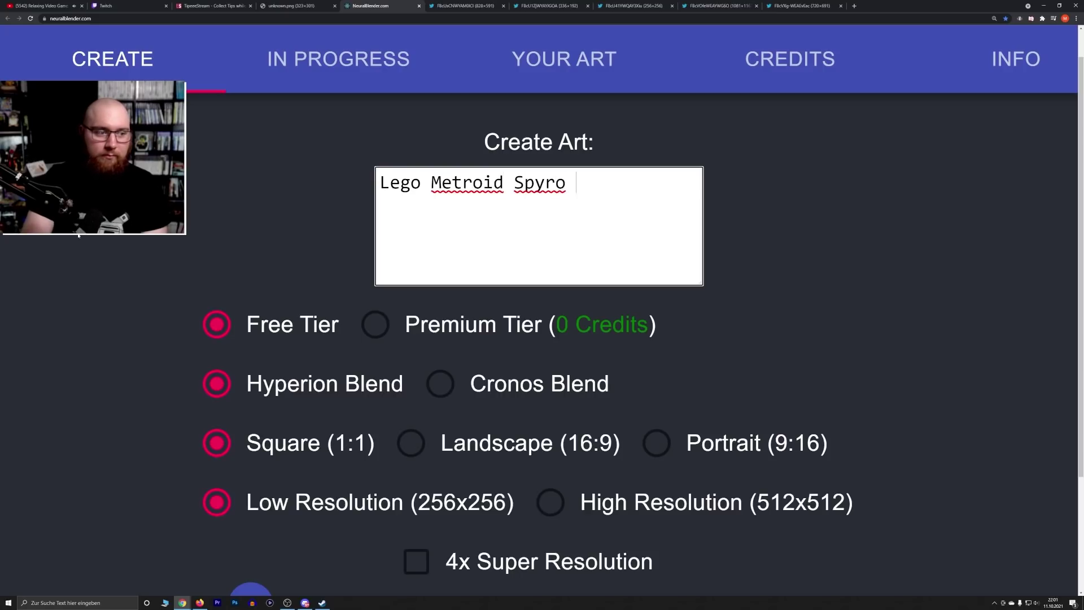
text(Bloodborne )
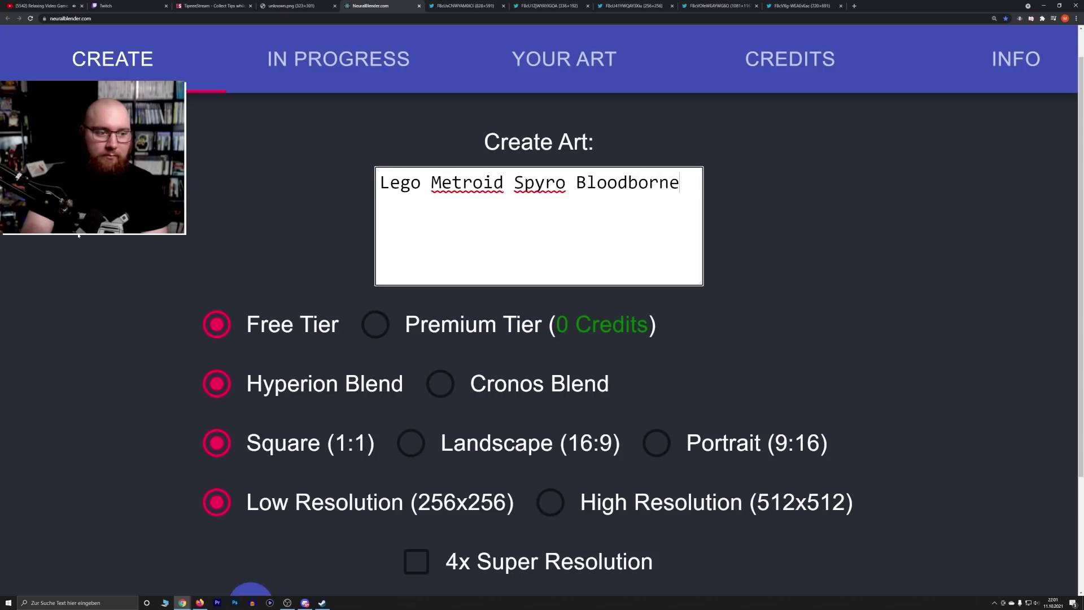
text(Souls)
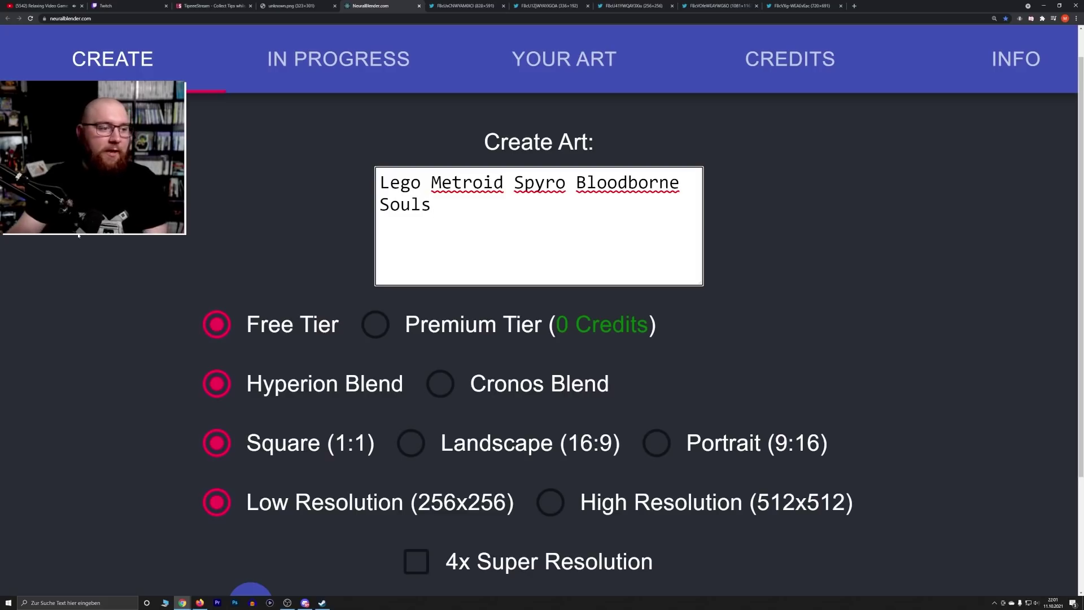
scroll(124, 278, down, 3)
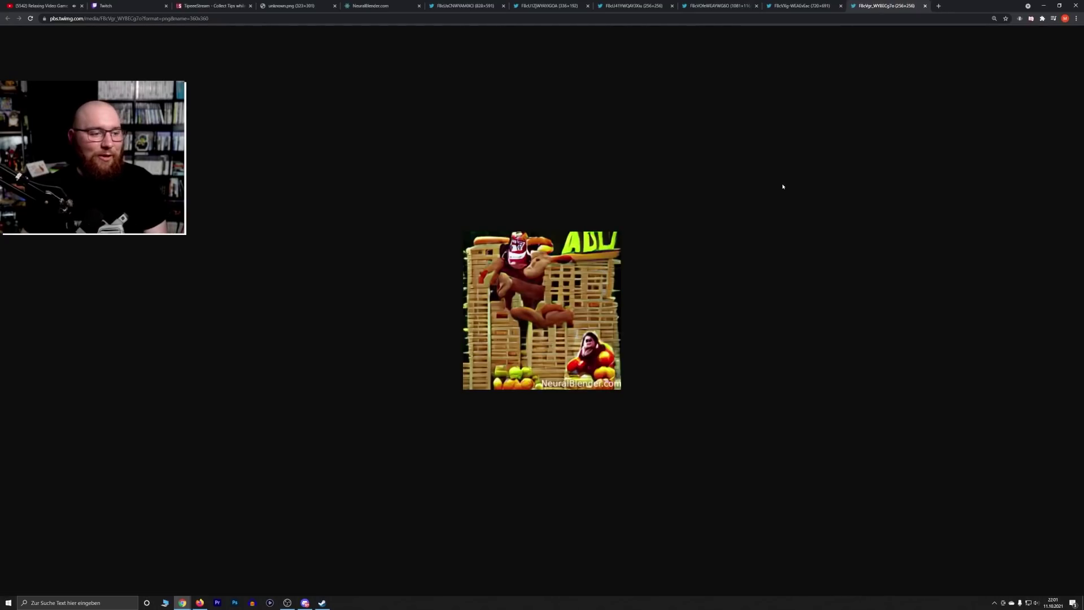
Close the four already-viewed image tabs
ctrl+scroll(784, 182, up, 4)
ctrl+scroll(788, 183, down, 1)
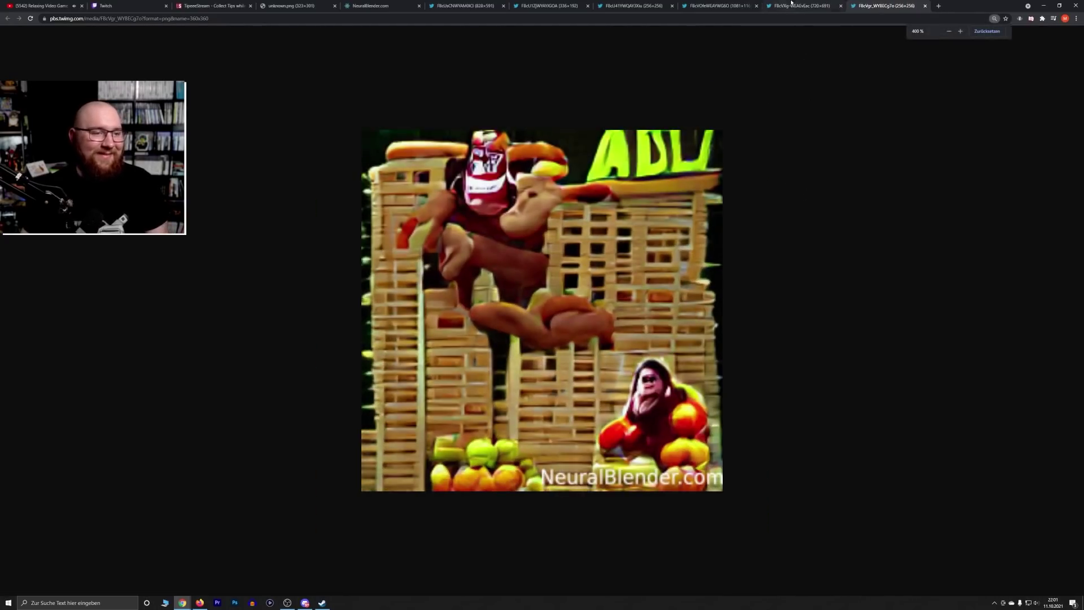
click(503, 5)
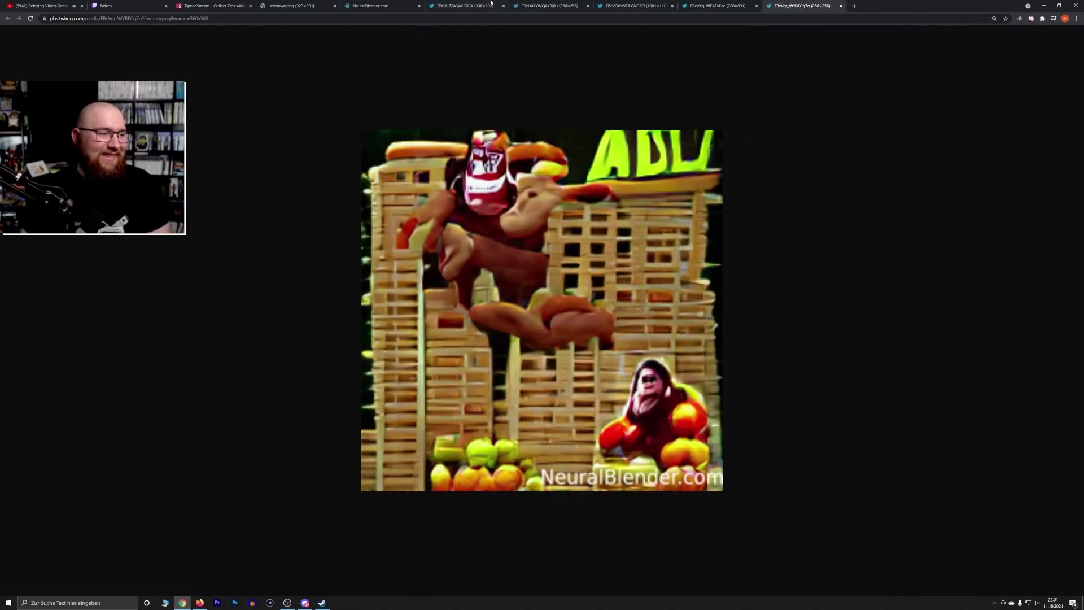
click(503, 6)
click(503, 6)
click(503, 6)
click(503, 5)
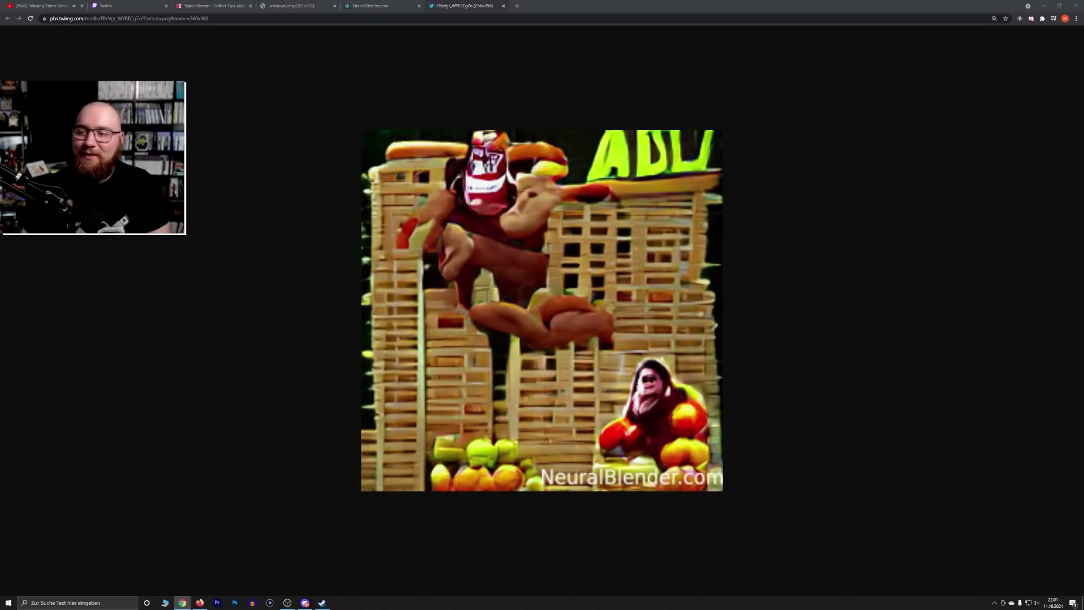
Open the Invader Zim x Isaac image and dock the Van Gogh X Metroid and Pokemon x Bloodborn images as tabs
click(818, 169)
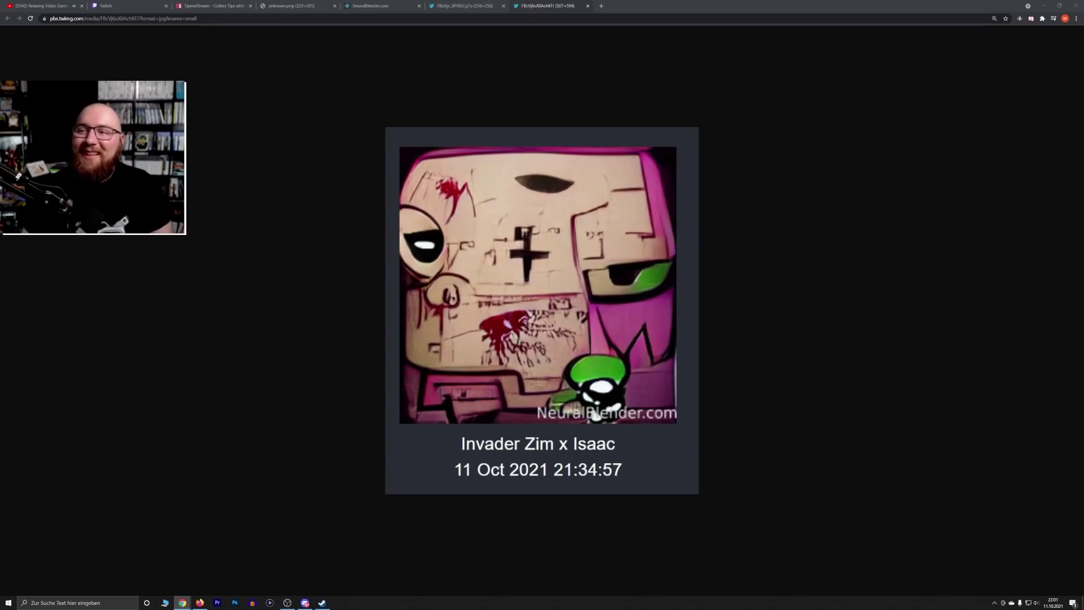
drag(1083, 141, 635, 6)
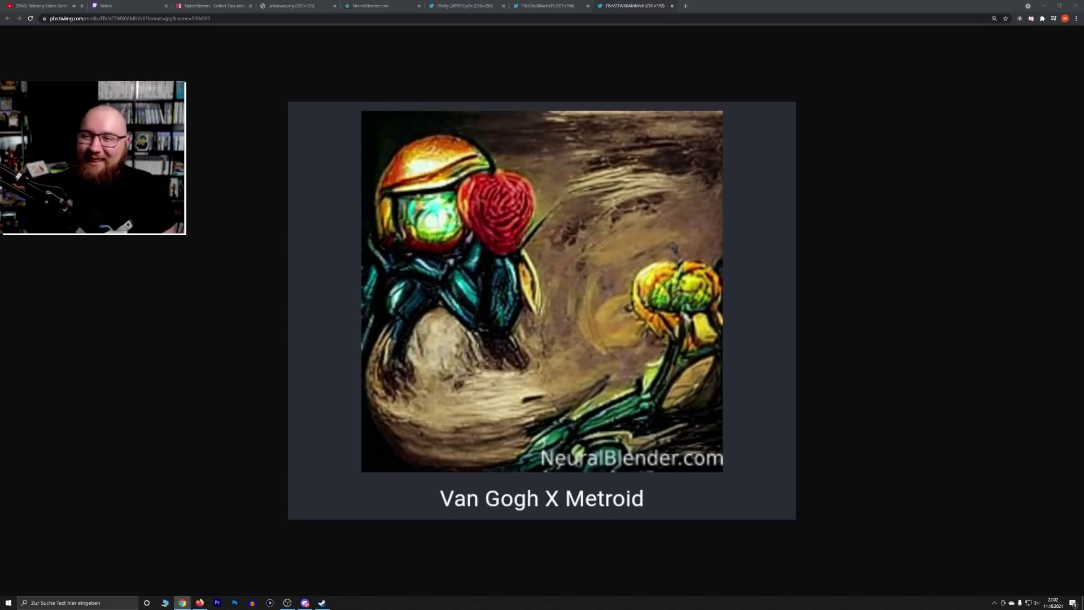
drag(1083, 85, 750, 5)
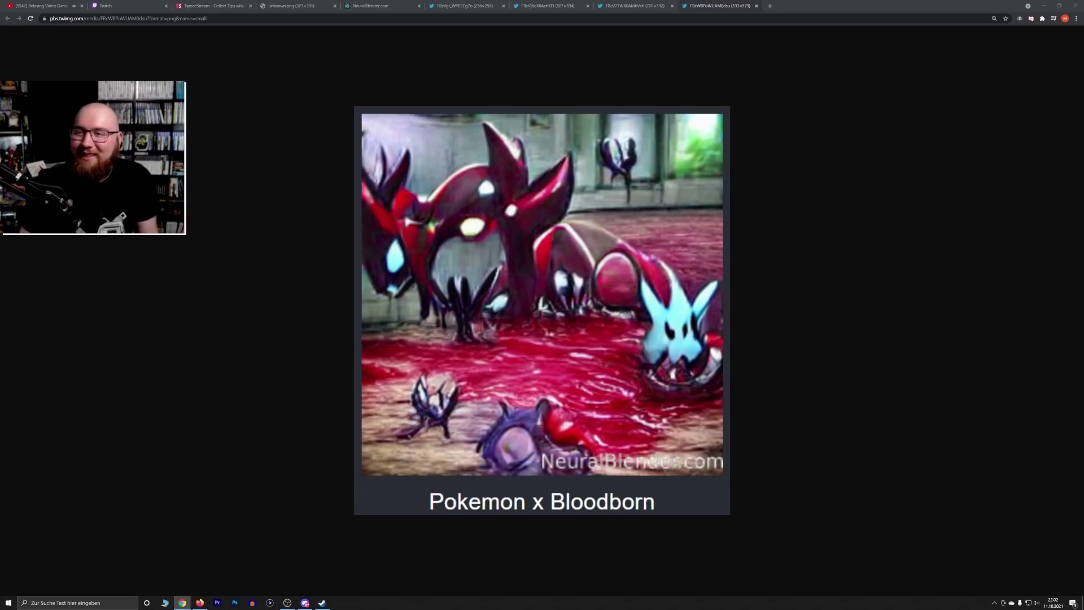
Dock the ice image and the next viewer image as tabs, then briefly switch to Discord
drag(1078, 39, 802, 5)
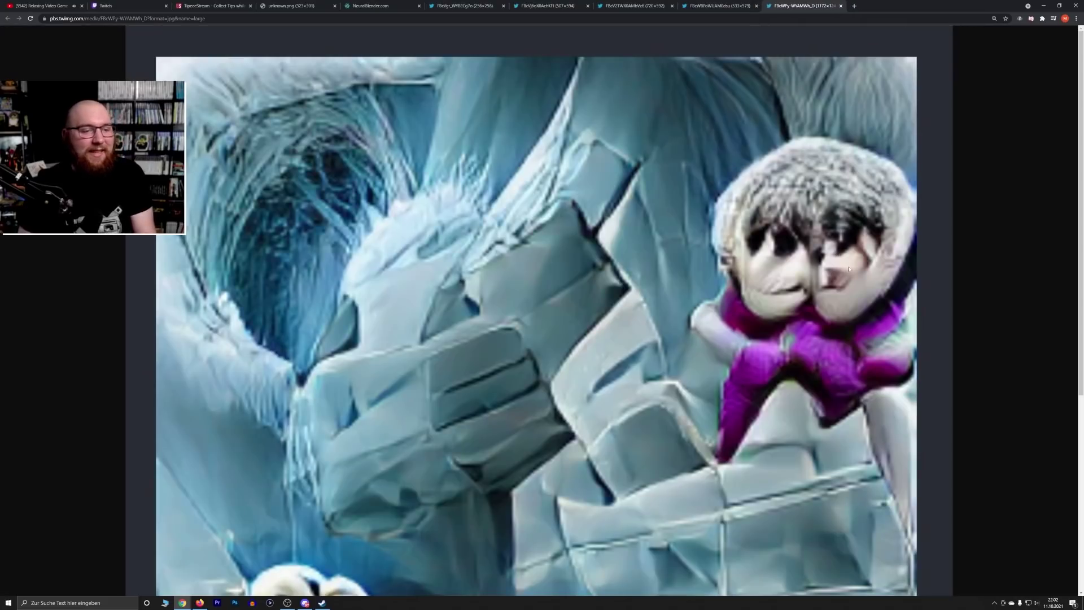
key(ctrl+0)
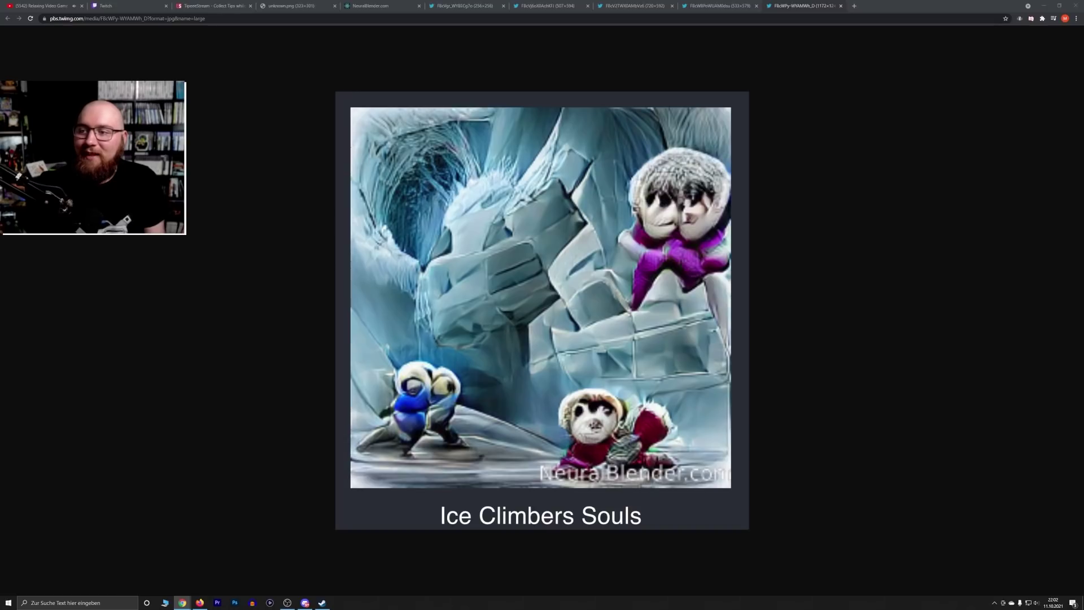
drag(1083, 68, 886, 5)
scroll(827, 211, up, 6)
scroll(827, 211, up, 2)
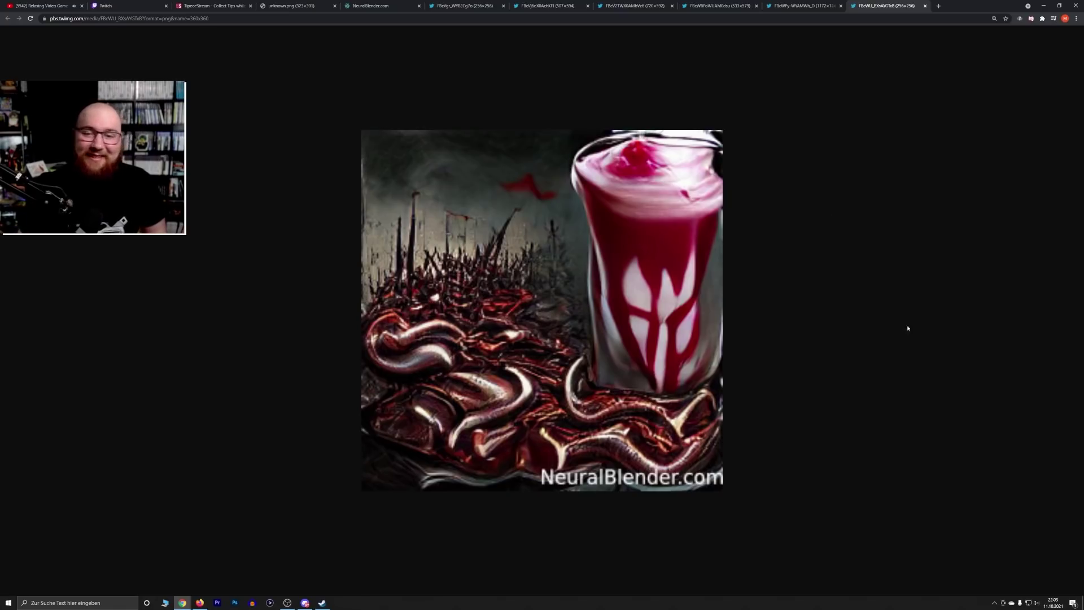
key(alt+Tab)
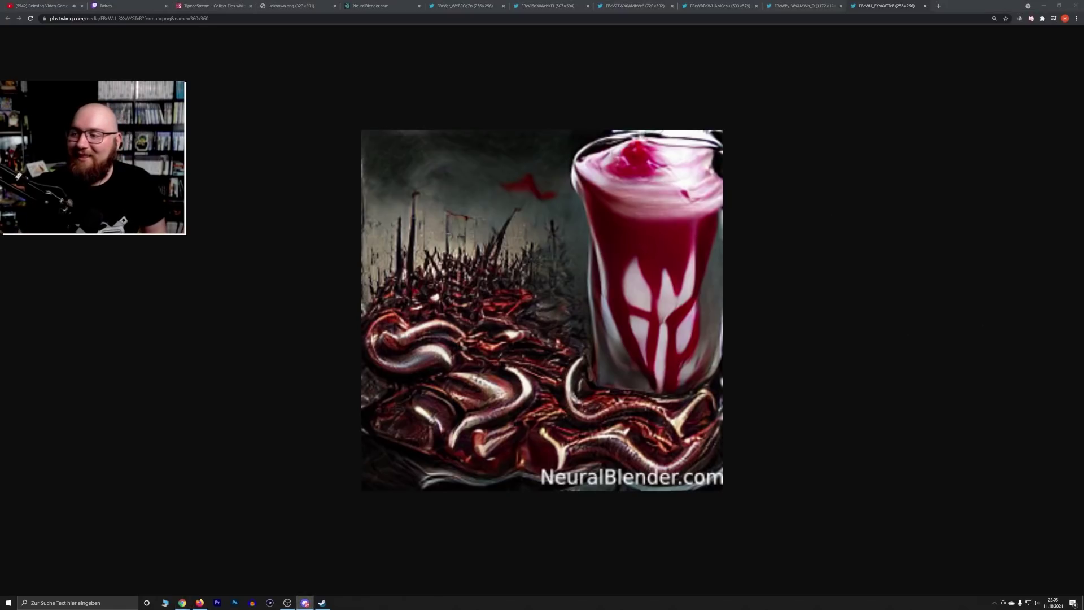
scroll(903, 286, down, 4)
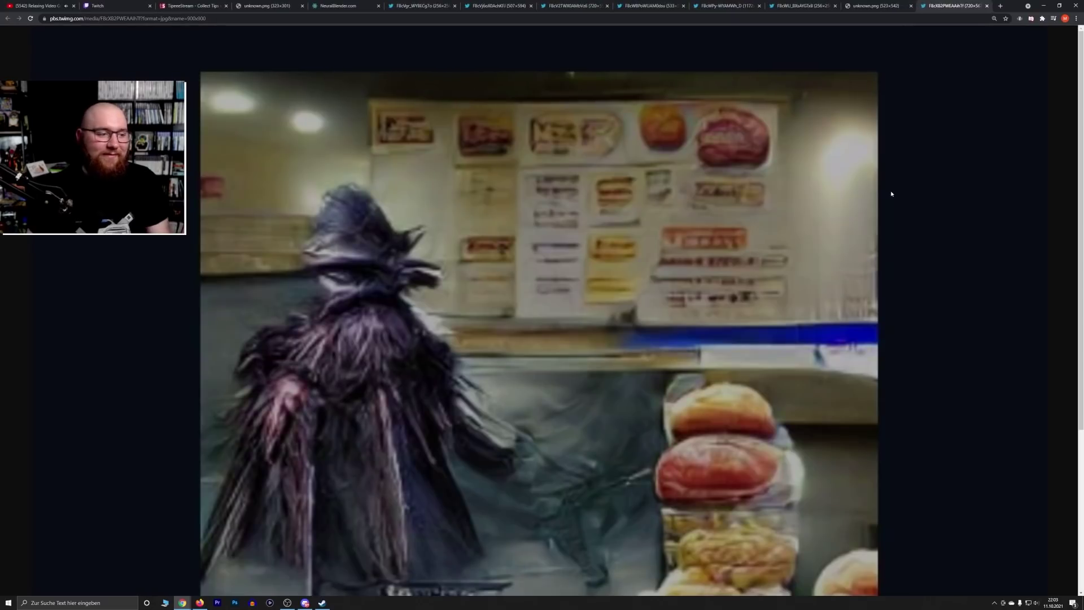
Zoom the Bloodborne at Burger King image and dock the Forza Horizon Zero Dawn image as a tab
key(ctrl+minus)
key(ctrl+plus)
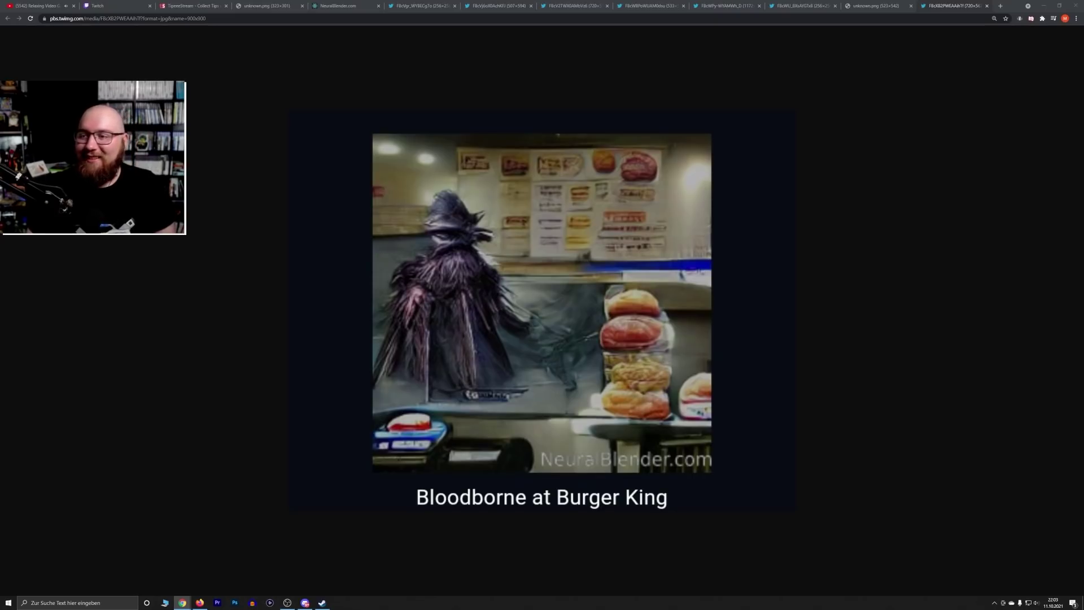
drag(1083, 67, 957, 5)
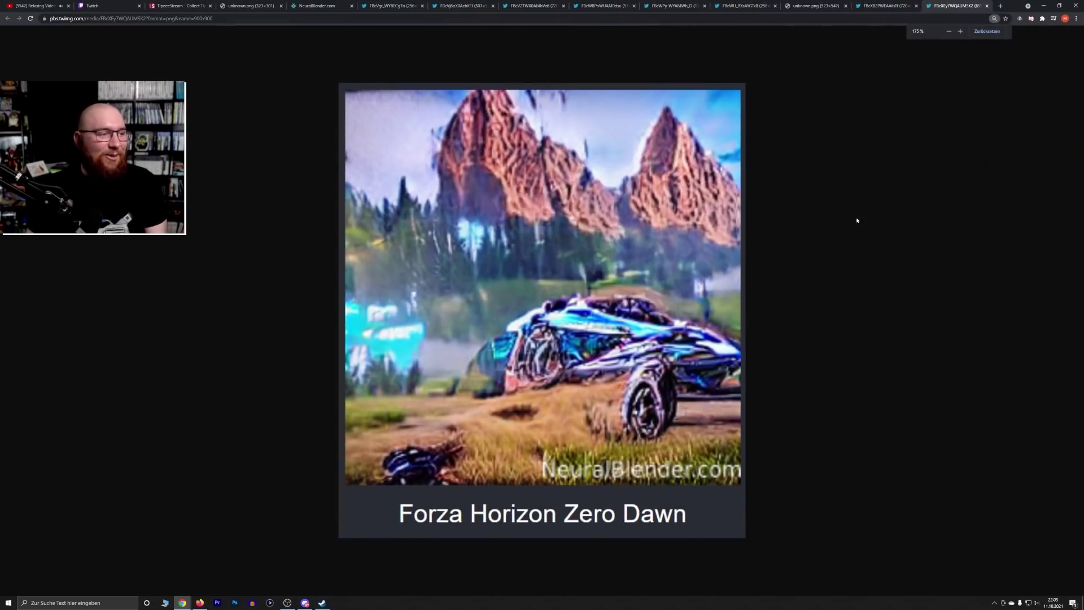
Close six already-viewed image tabs
middle_click(391, 4)
middle_click(391, 3)
middle_click(391, 3)
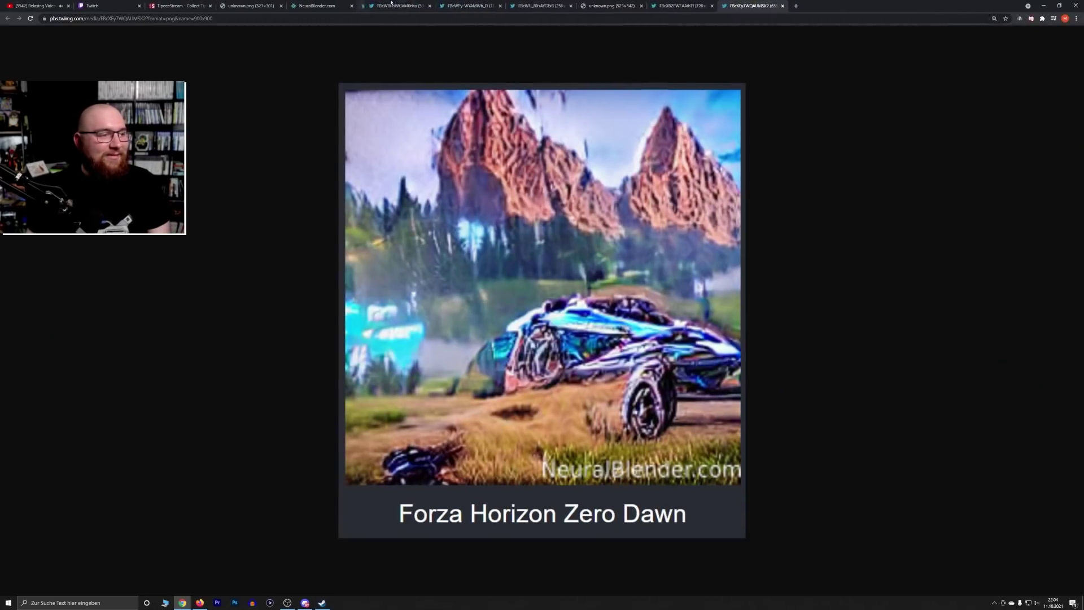
middle_click(391, 3)
middle_click(392, 3)
middle_click(391, 4)
middle_click(391, 4)
middle_click(391, 3)
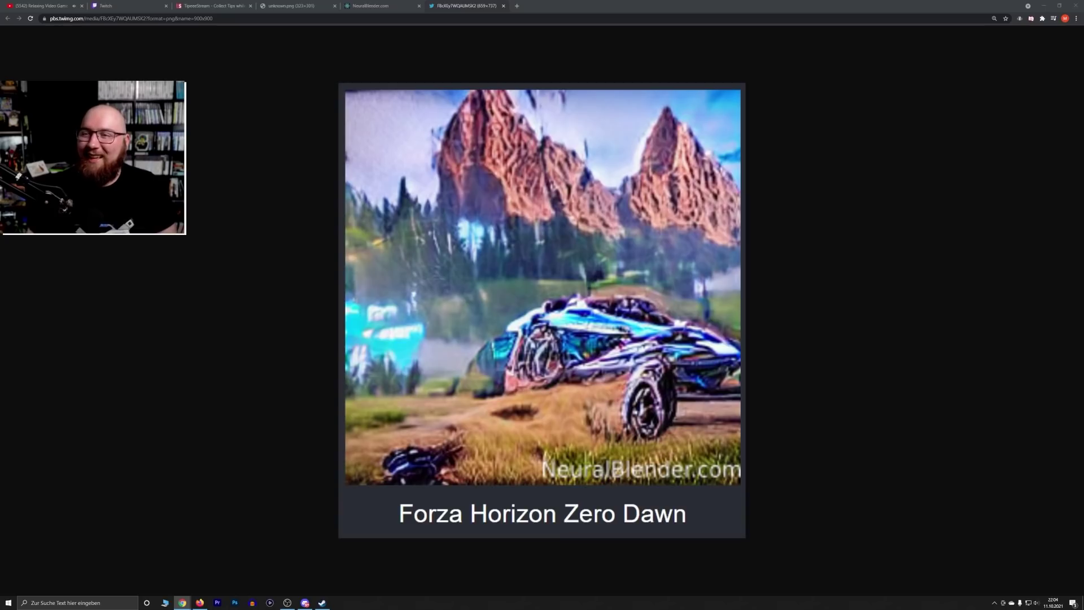
Dock the thicc yoshi image and the next viewer image as tabs and view them
drag(1073, 42, 773, 5)
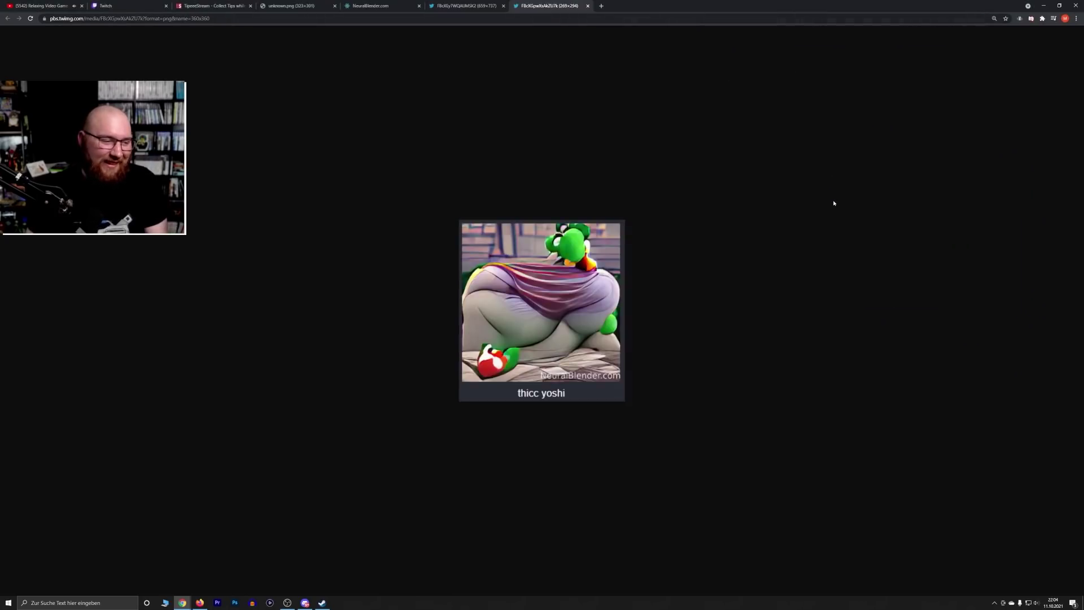
scroll(835, 204, up, 3)
scroll(835, 204, up, 1)
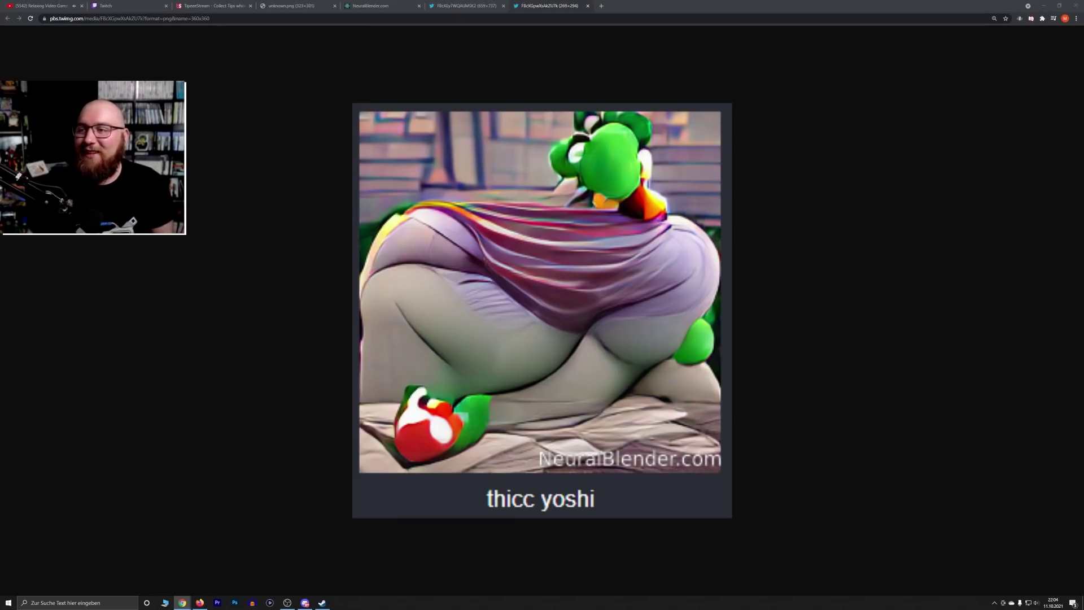
drag(1081, 40, 636, 5)
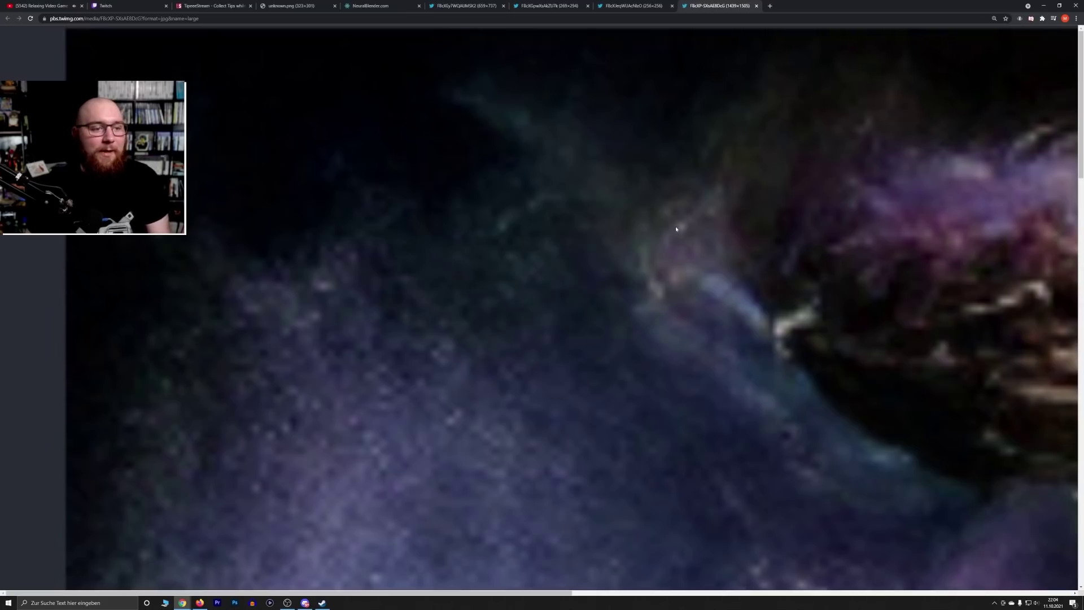
scroll(675, 226, down, 2)
scroll(675, 226, down, 3)
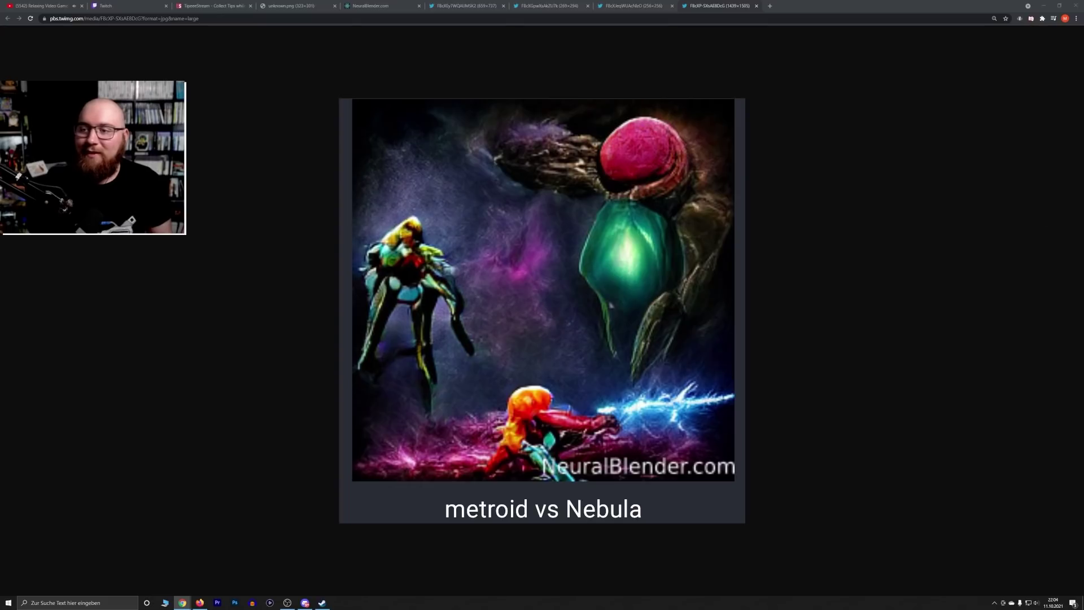
scroll(706, 190, up, 10)
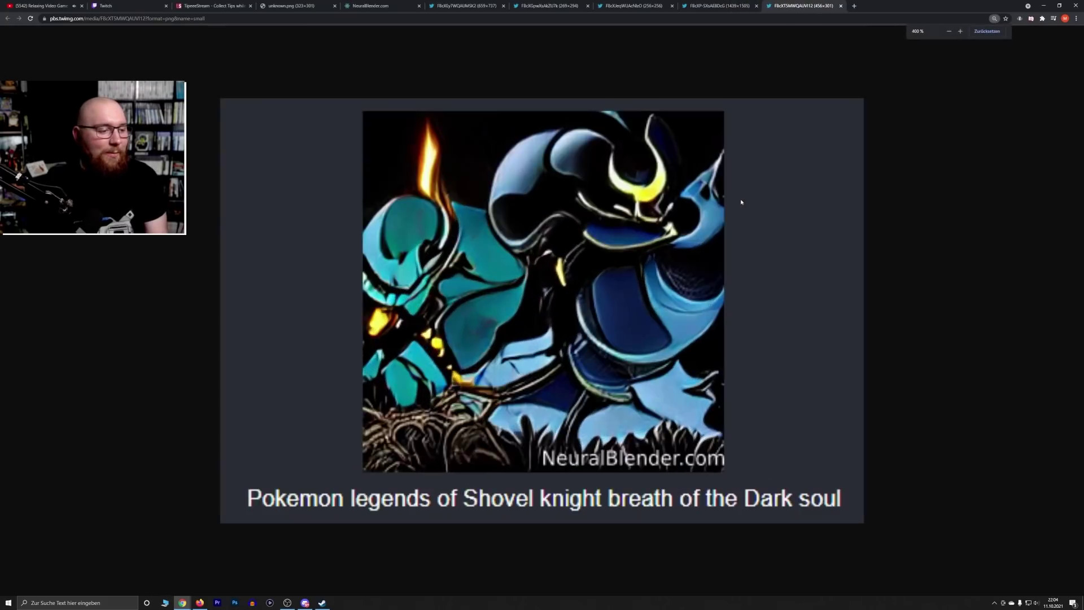
scroll(894, 216, down, 1)
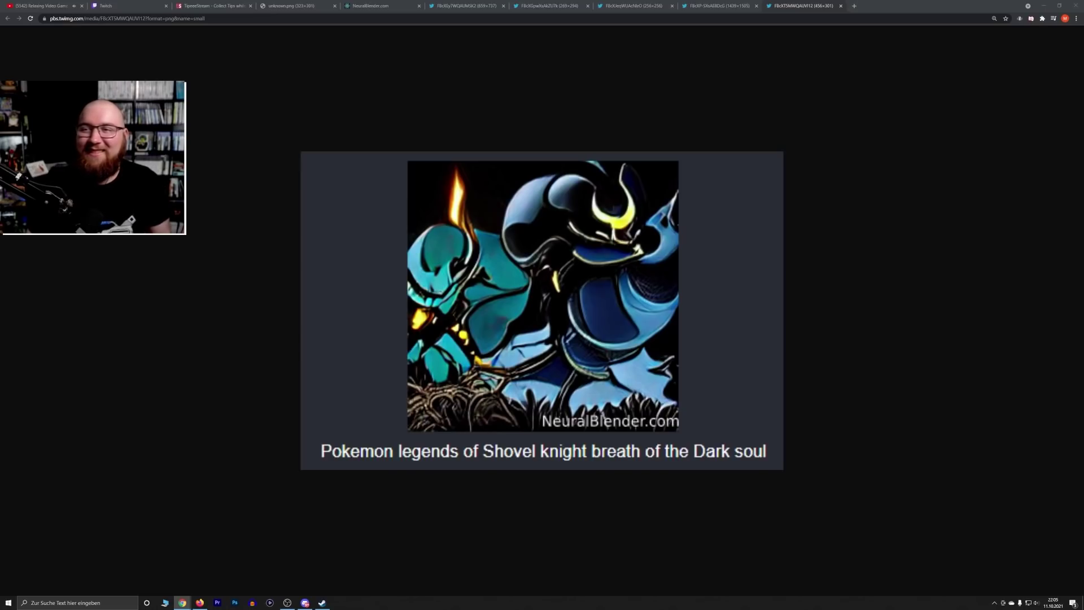
View the Lego Shrek Souls, creature, Cooking Mama and gothic monster images, zooming in on each
key(ctrl+minus)
key(ctrl+minus)
key(ctrl+minus)
key(ctrl+minus)
key(ctrl+minus)
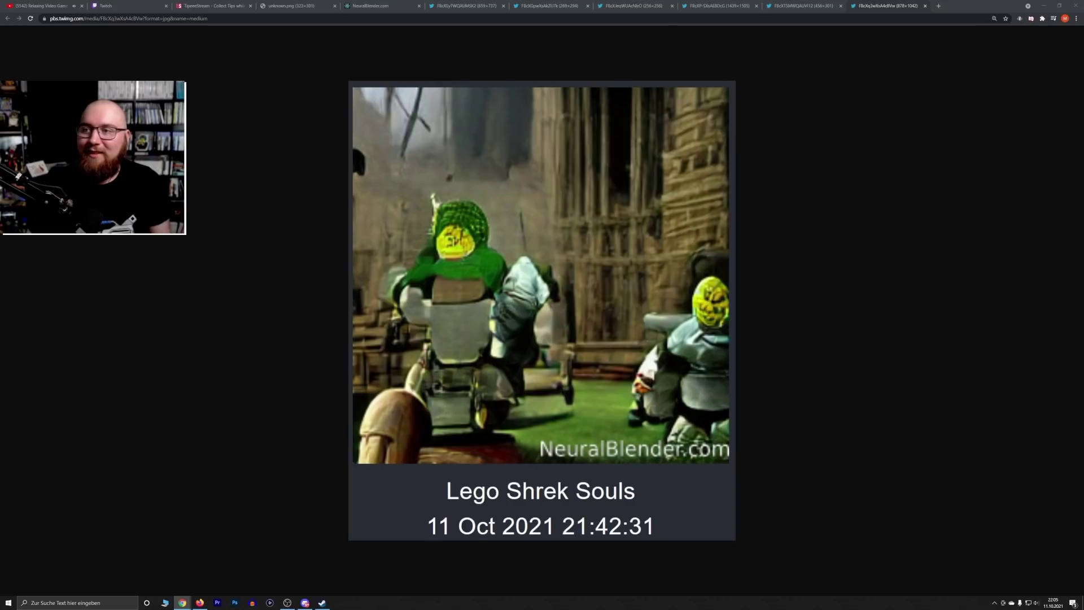
drag(1083, 152, 931, 7)
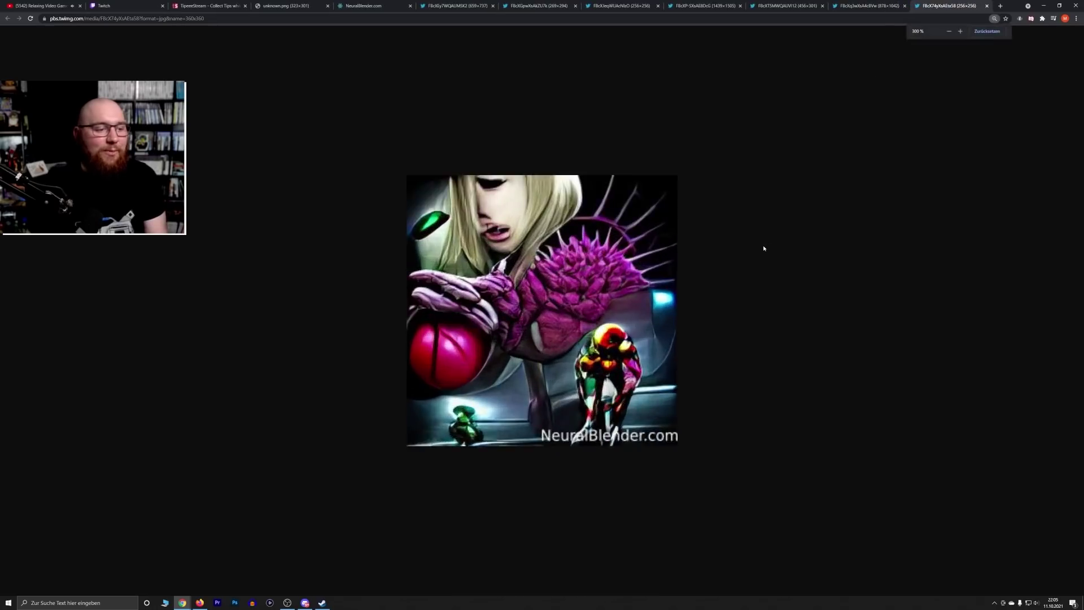
key(ctrl+plus)
key(ctrl+plus)
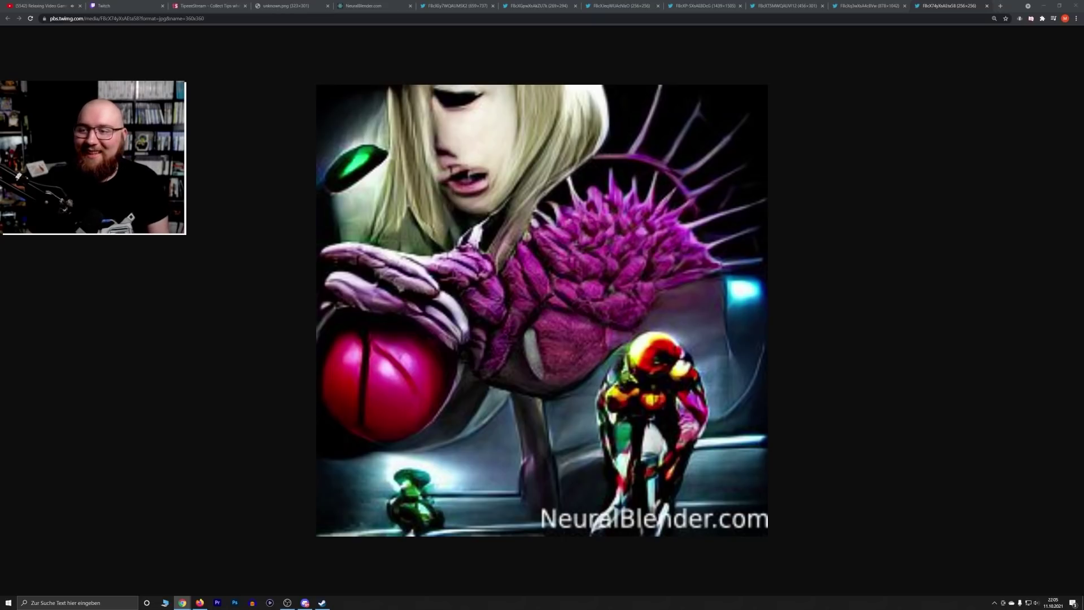
drag(1016, 187, 954, 6)
key(ctrl+plus)
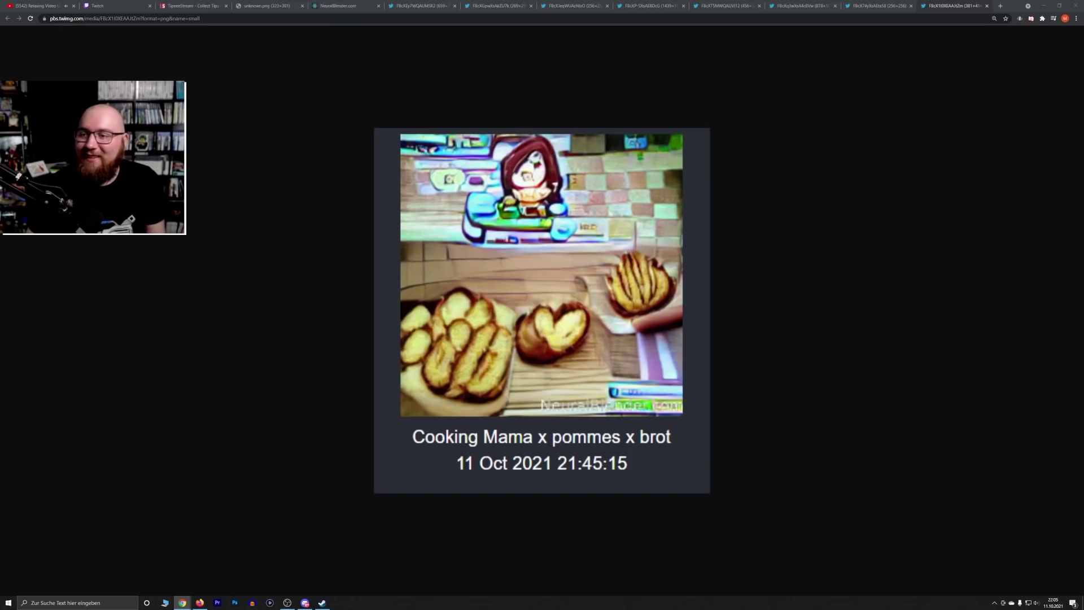
drag(1083, 113, 961, 11)
scroll(836, 239, up, 3)
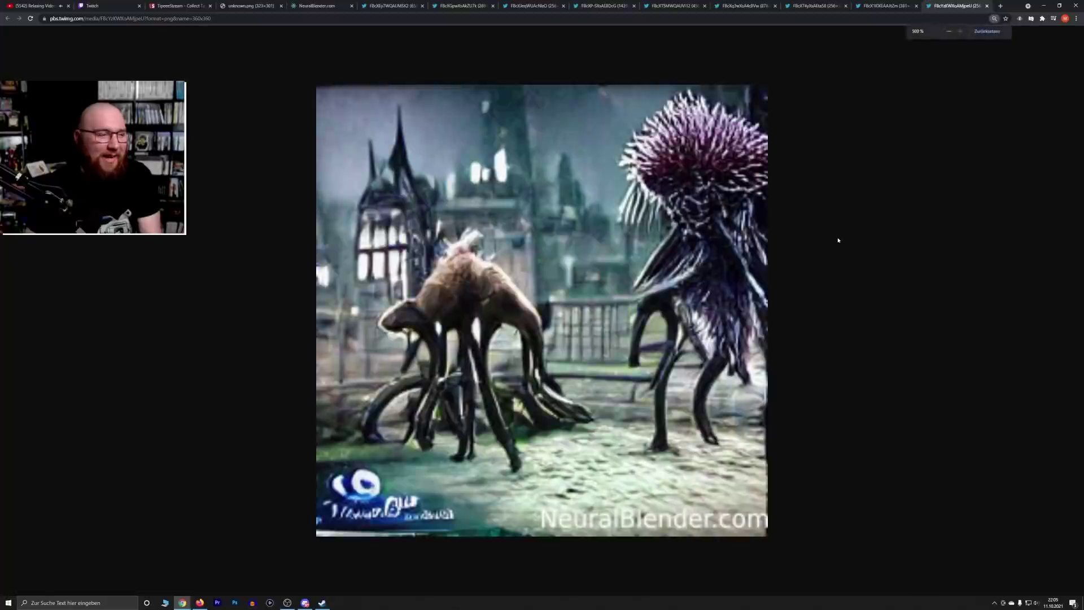
Close eight old image tabs
middle_click(413, 3)
middle_click(412, 3)
middle_click(411, 3)
middle_click(411, 3)
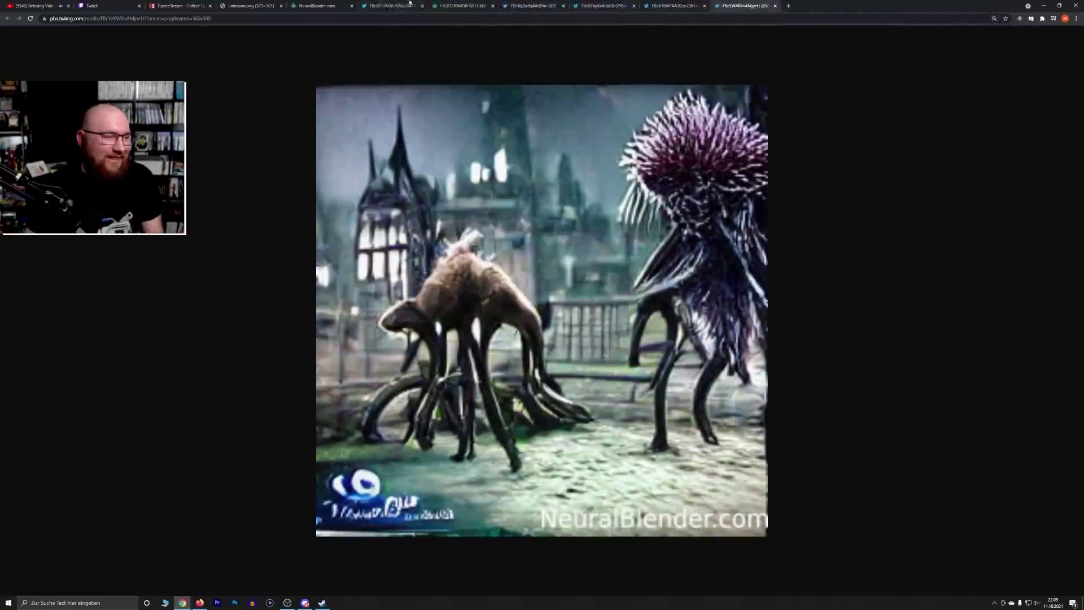
middle_click(410, 4)
middle_click(410, 4)
middle_click(409, 3)
middle_click(409, 3)
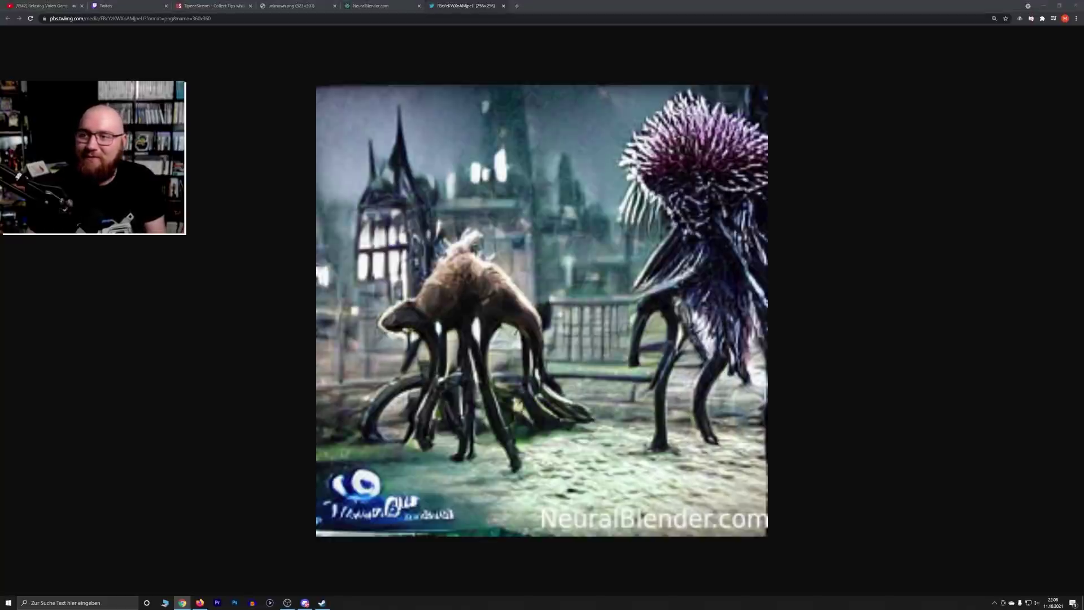
Dock the Metroid x Bionicles image, close the previous monster tab, and open the next viewer image
drag(1078, 37, 729, 6)
scroll(781, 228, down, 4)
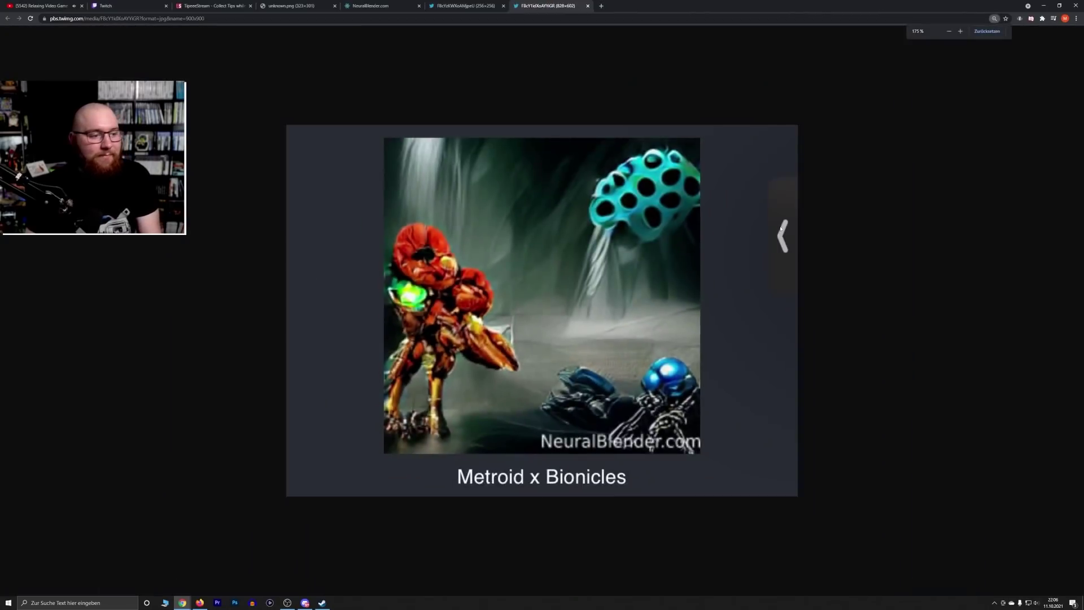
scroll(781, 229, up, 1)
click(503, 5)
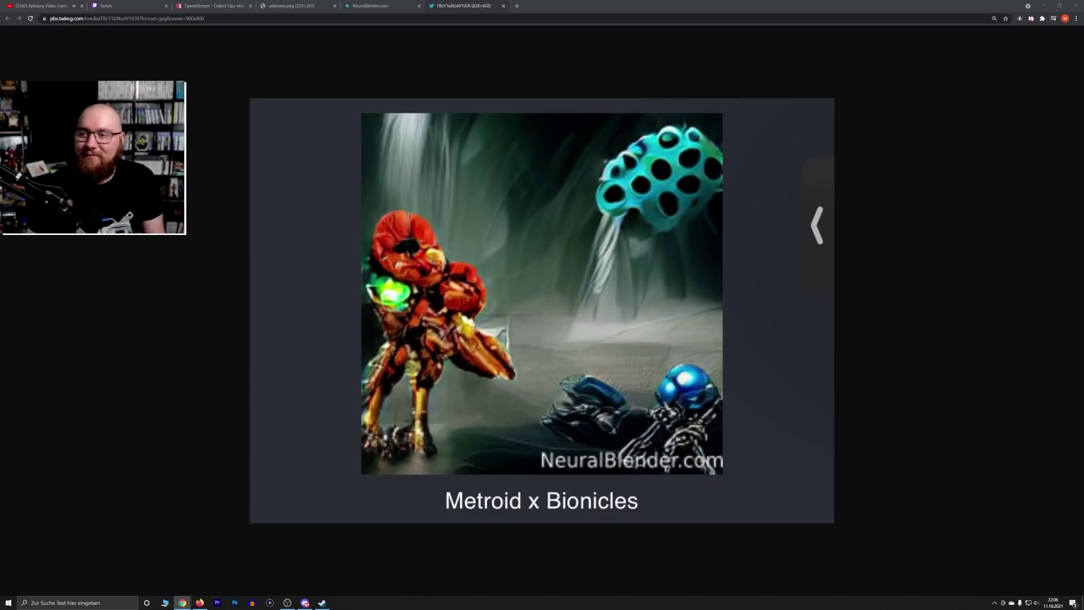
click(1065, 235)
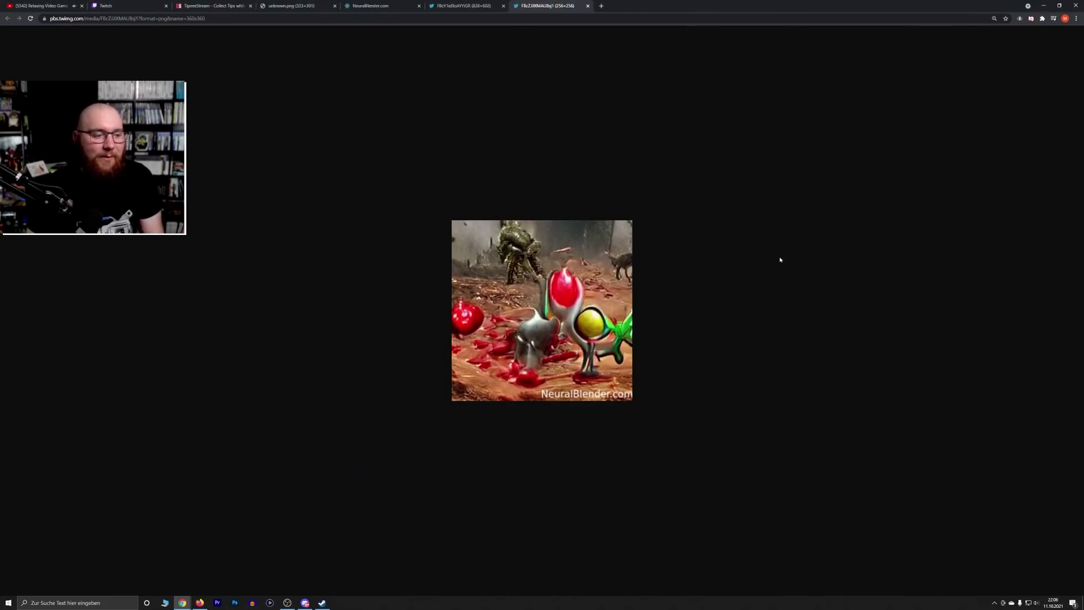
ctrl+scroll(782, 254, up, 3)
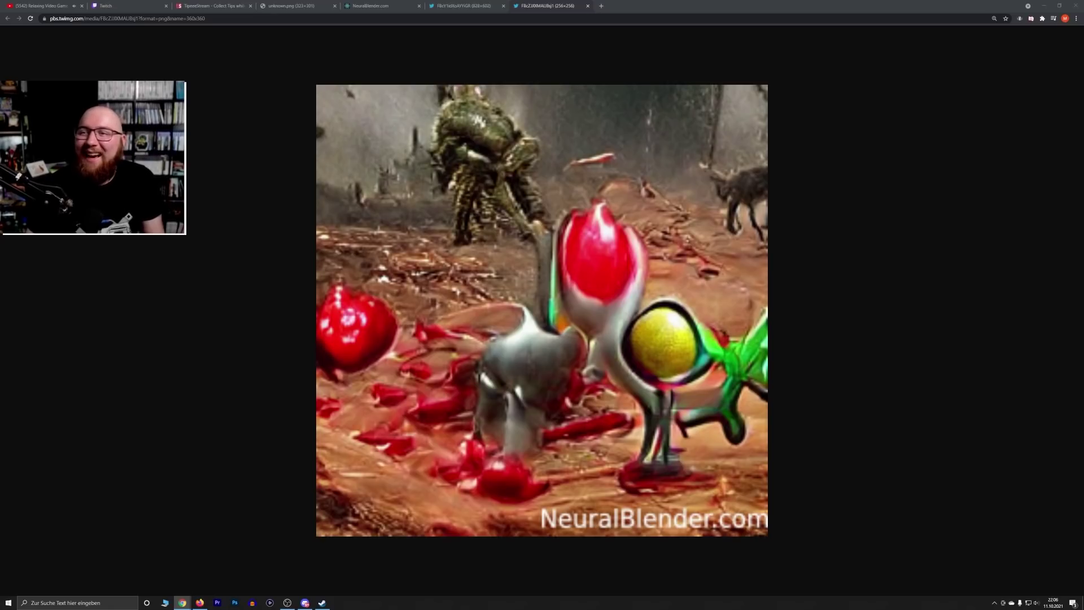
Dock the Bloodborne McDonalds adventure image as a tab and view it
drag(1083, 131, 633, 7)
scroll(809, 172, down, 4)
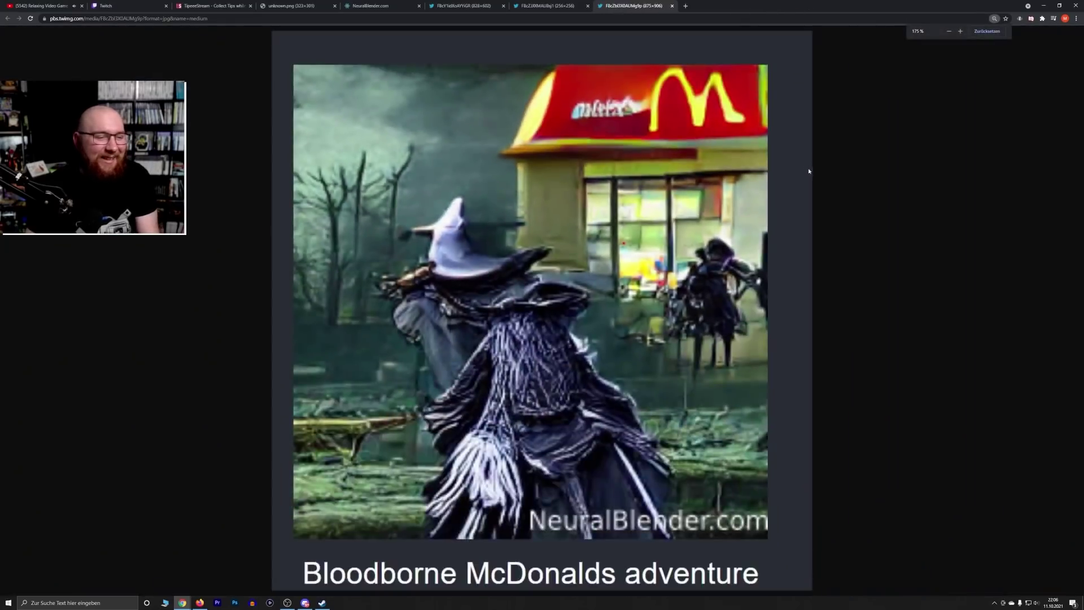
scroll(810, 173, down, 2)
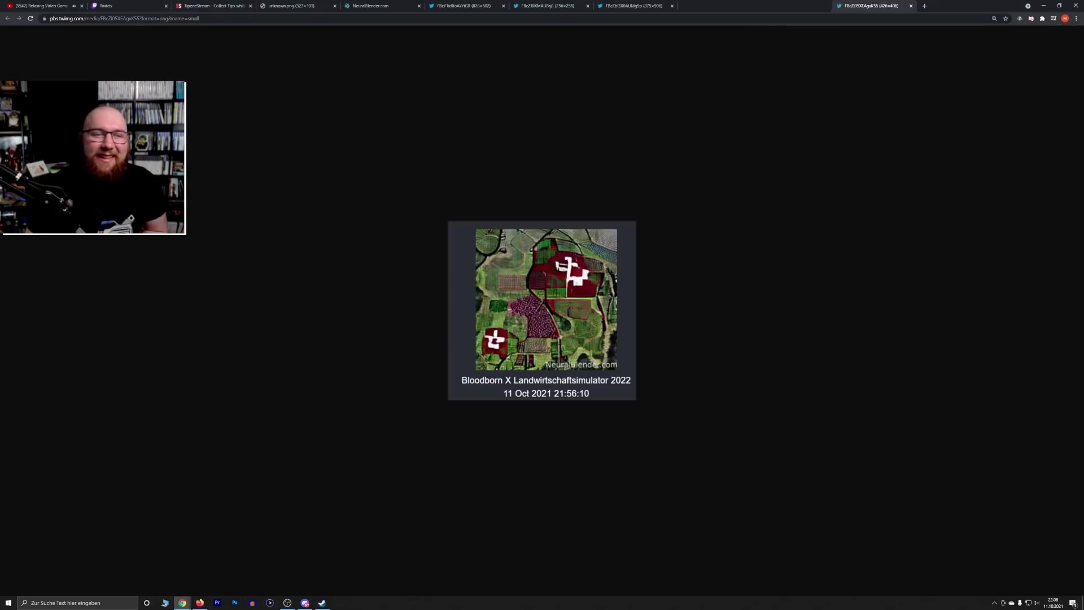
scroll(808, 228, up, 4)
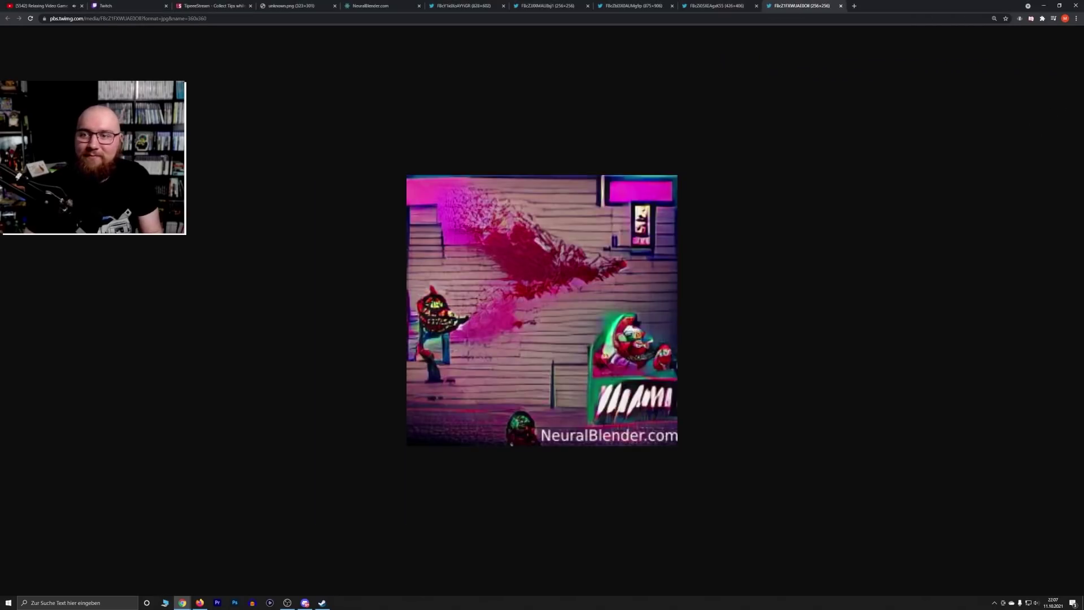
View the Van Gogh X DARK Souls and Metroid x Hr Giger images, then close two viewed tabs
click(811, 322)
scroll(798, 334, up, 2)
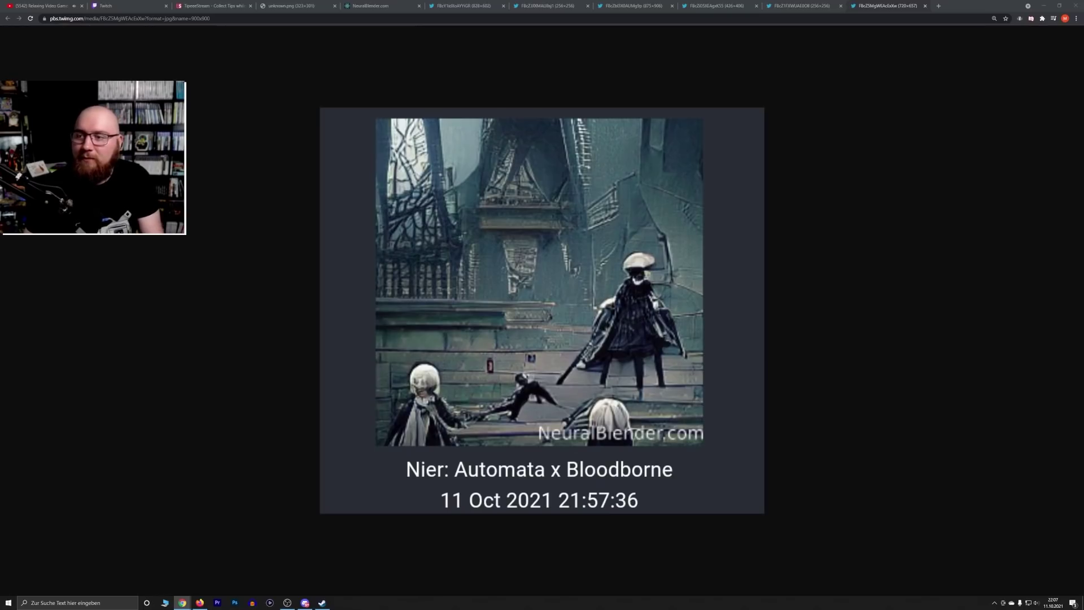
drag(1076, 233, 863, 5)
scroll(715, 275, up, 2)
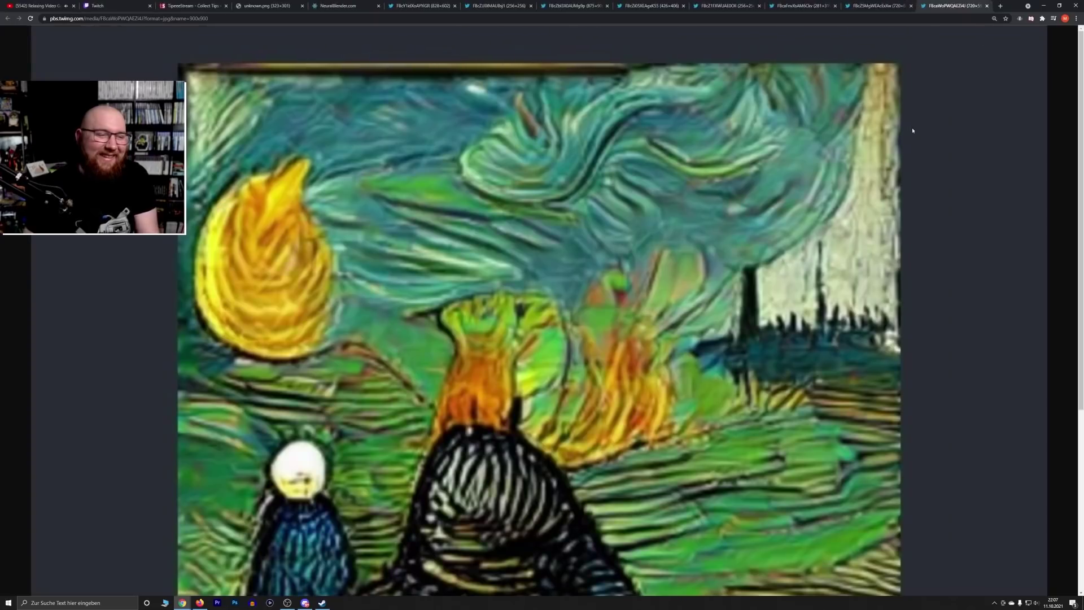
scroll(863, 202, down, 4)
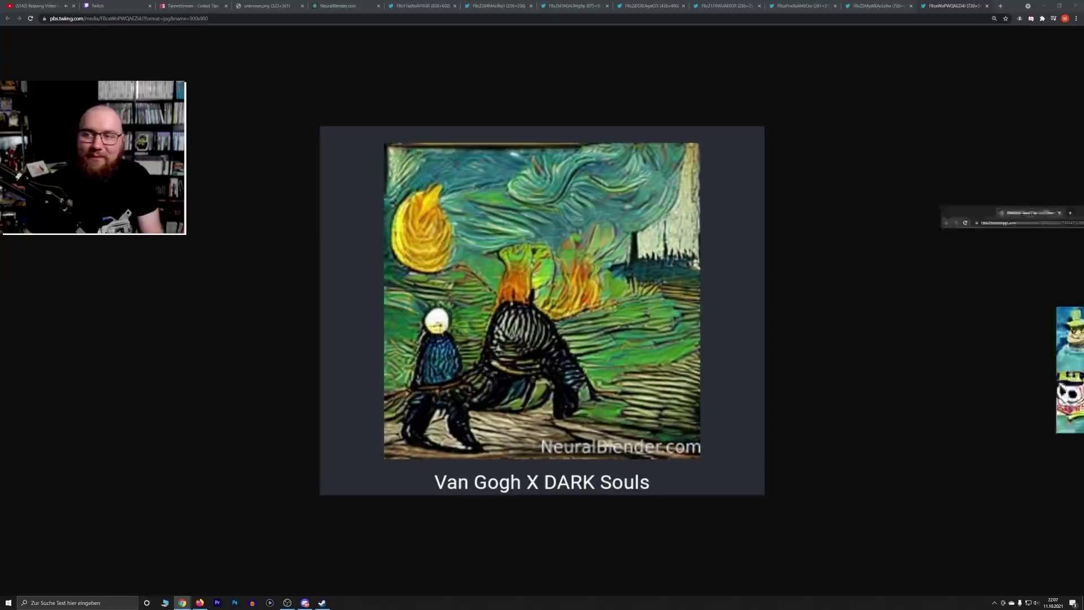
scroll(587, 241, up, 3)
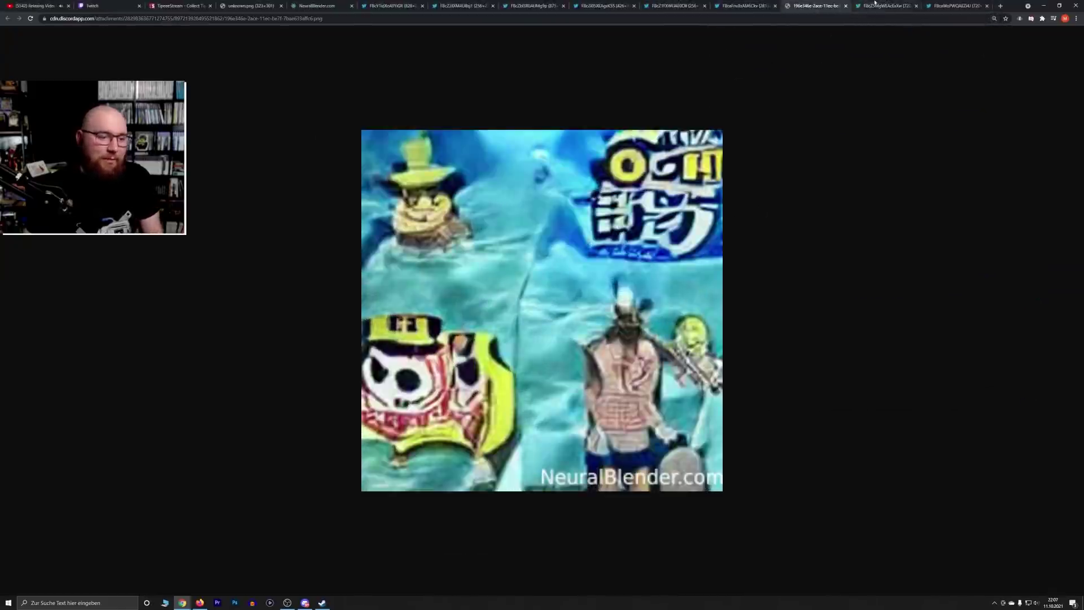
click(916, 6)
click(916, 6)
scroll(875, 113, down, 1)
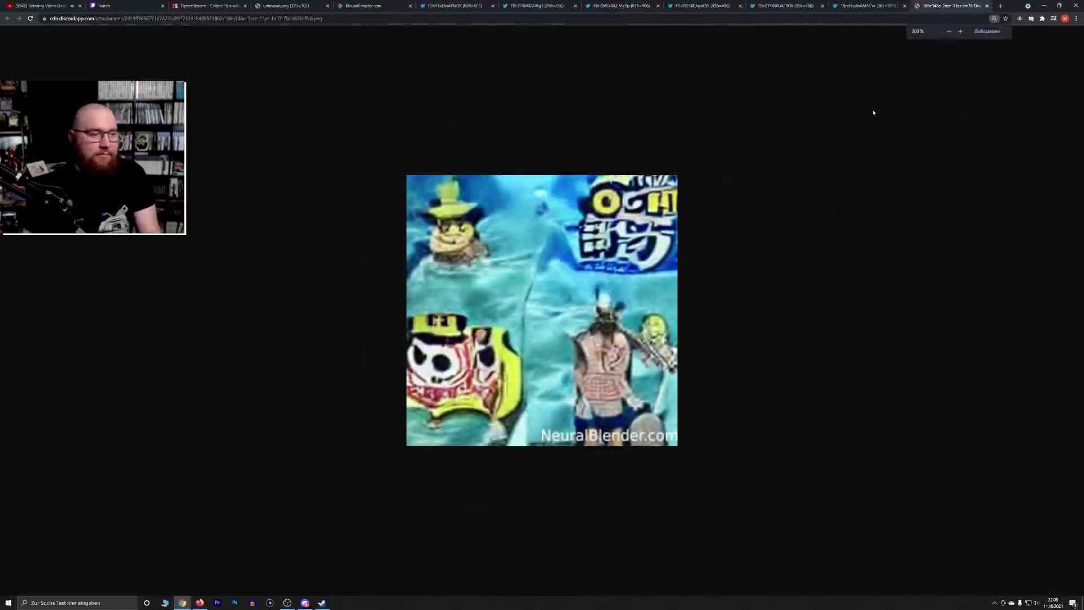
Close five already-viewed image tabs, briefly switching to the chat app and back
middle_click(469, 4)
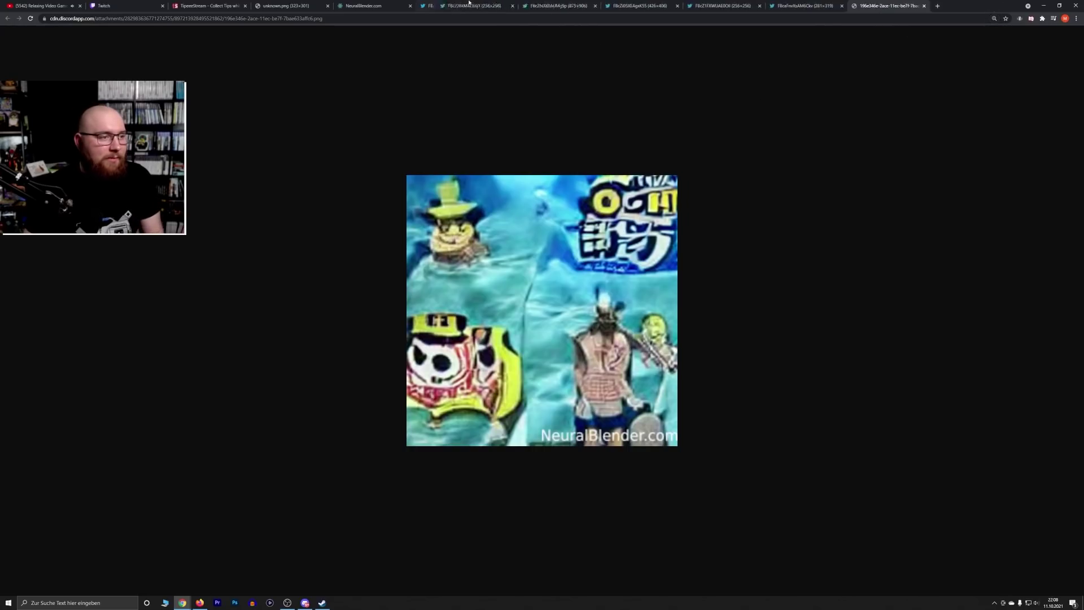
middle_click(470, 4)
middle_click(469, 4)
middle_click(469, 4)
middle_click(469, 5)
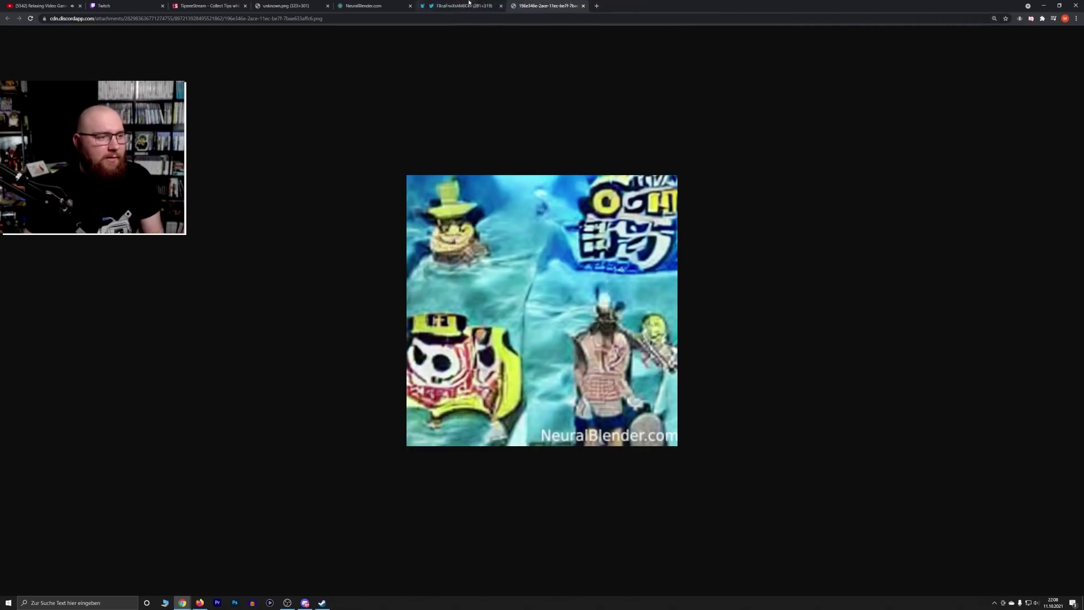
middle_click(469, 5)
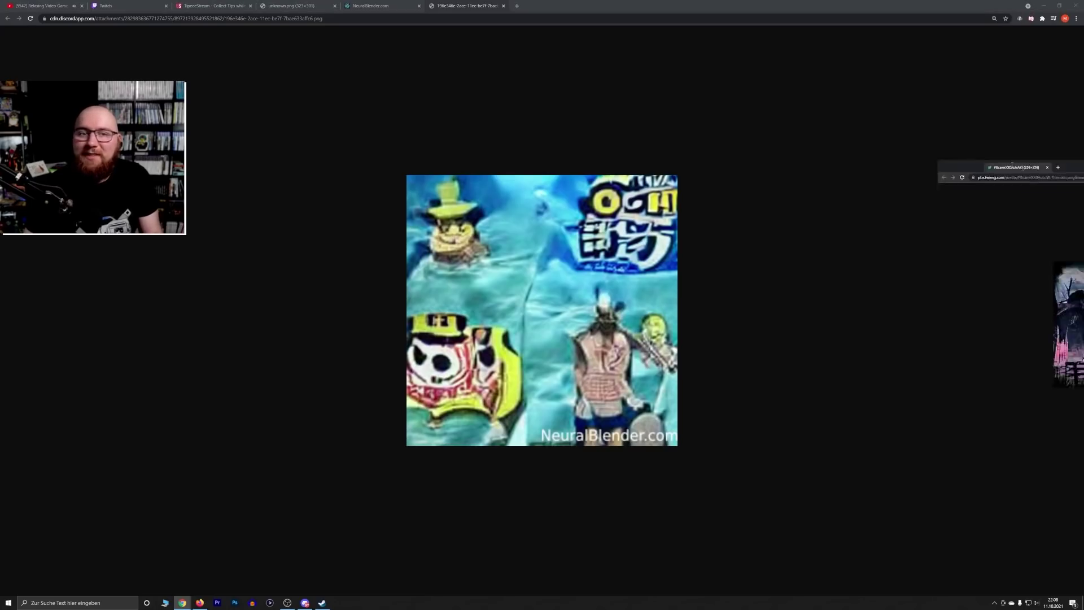
scroll(755, 233, up, 9)
scroll(755, 233, down, 1)
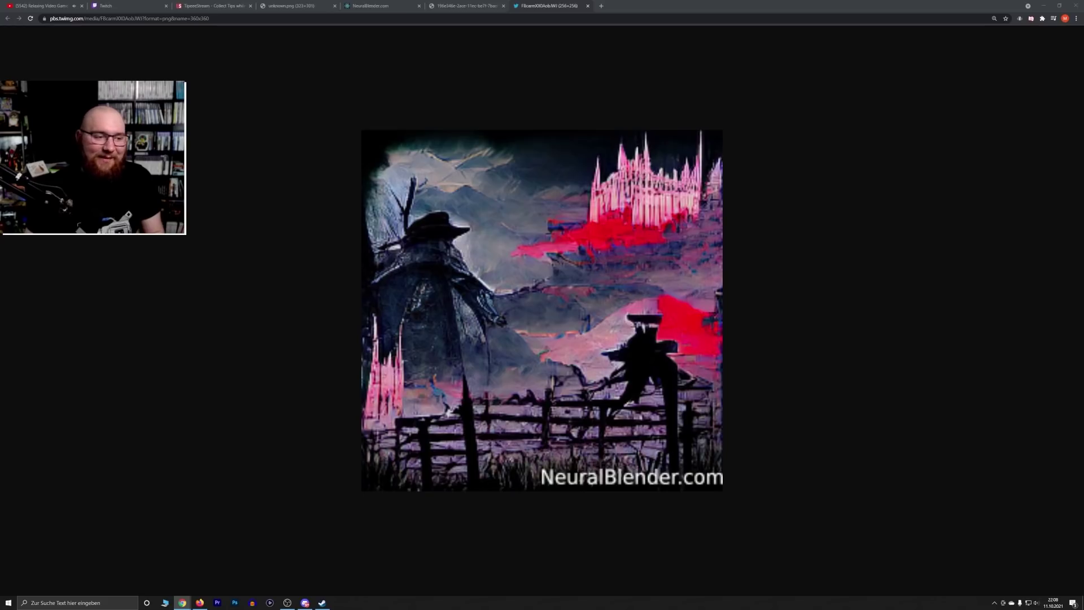
key(alt+Tab)
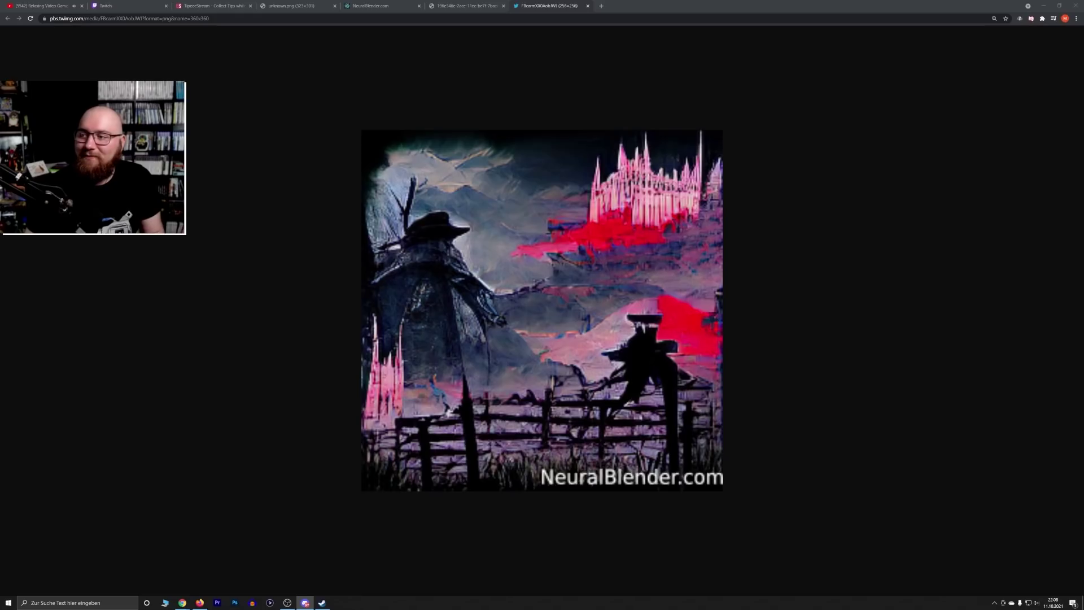
key(alt+Tab)
View and close the Castlevania: Aria of Terraria and Godzilla x Bloodborne images
drag(1083, 186, 632, 7)
scroll(777, 266, up, 2)
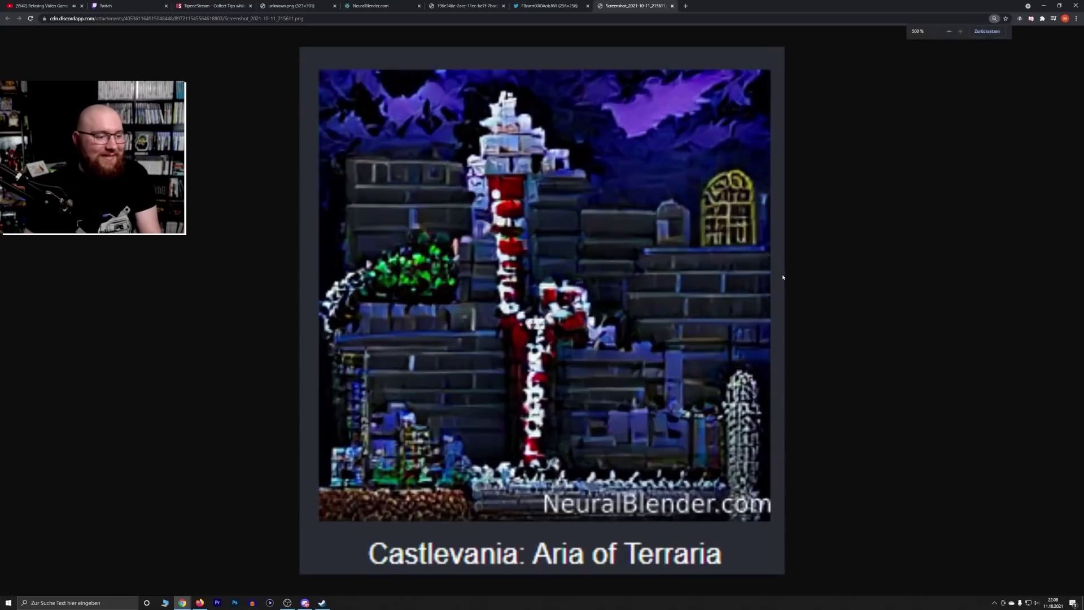
scroll(783, 276, down, 1)
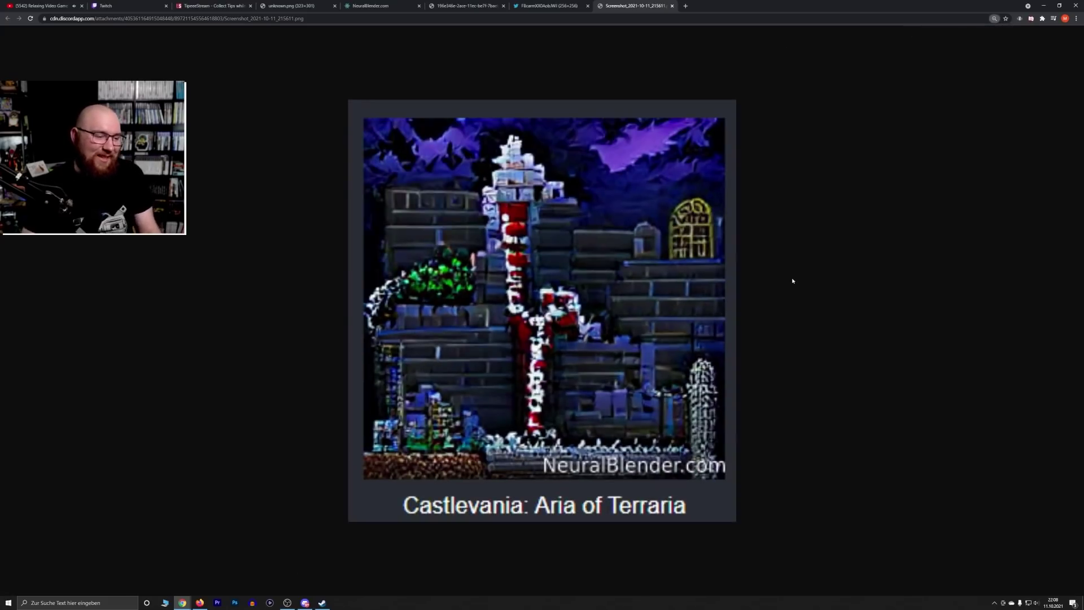
click(672, 6)
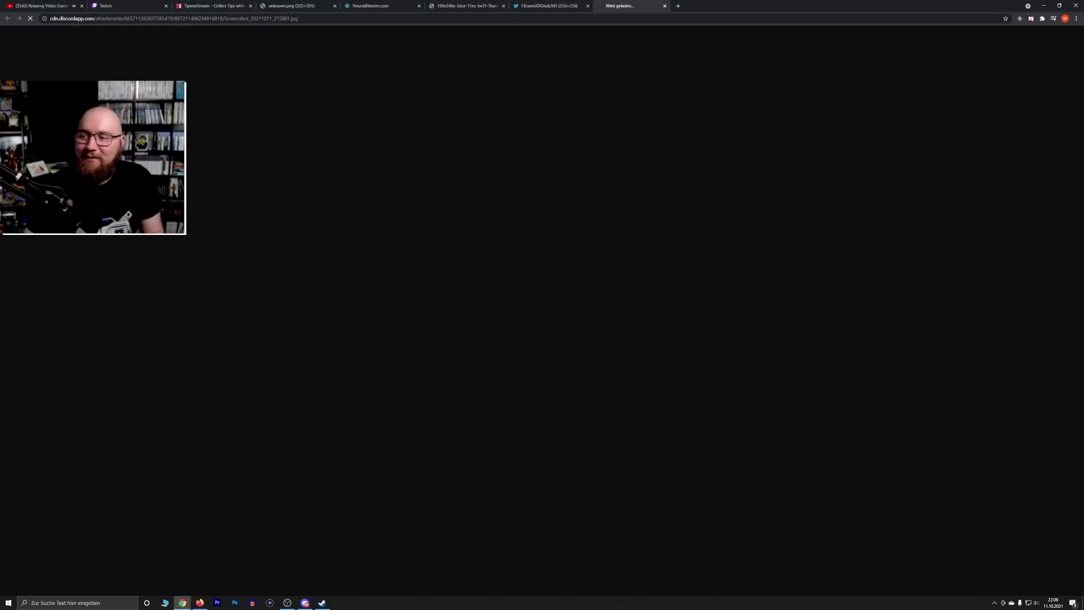
scroll(705, 246, down, 5)
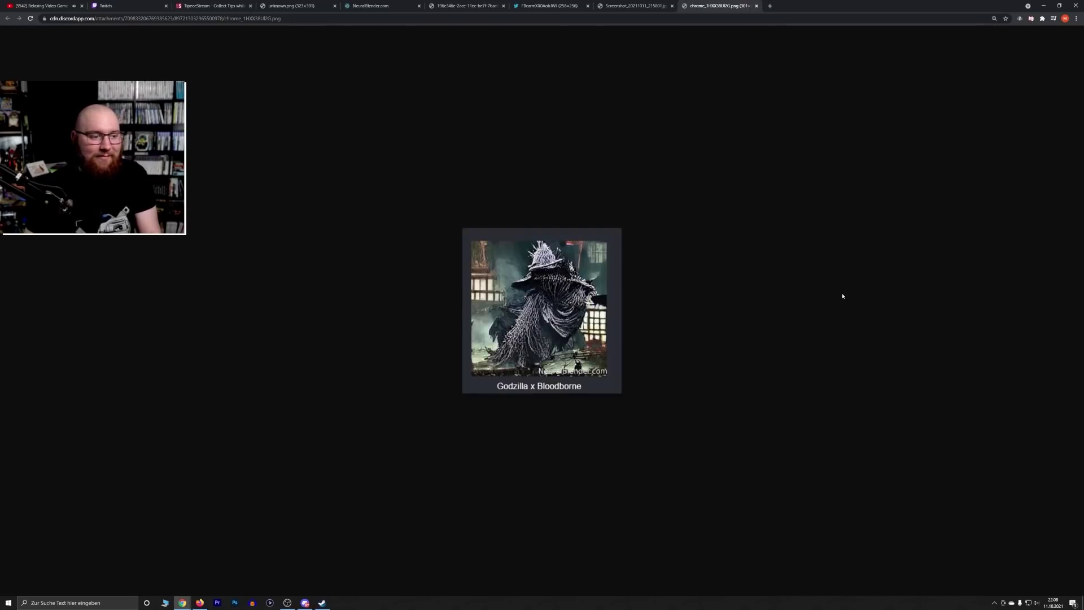
scroll(843, 295, up, 6)
scroll(841, 295, down, 3)
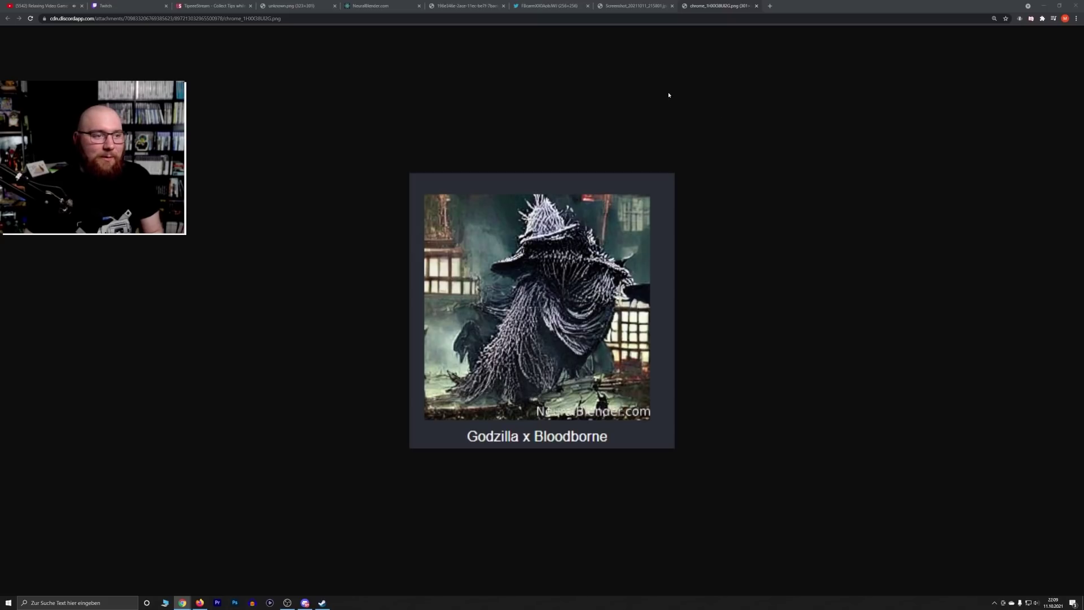
key(ctrl+w)
key(ctrl+w)
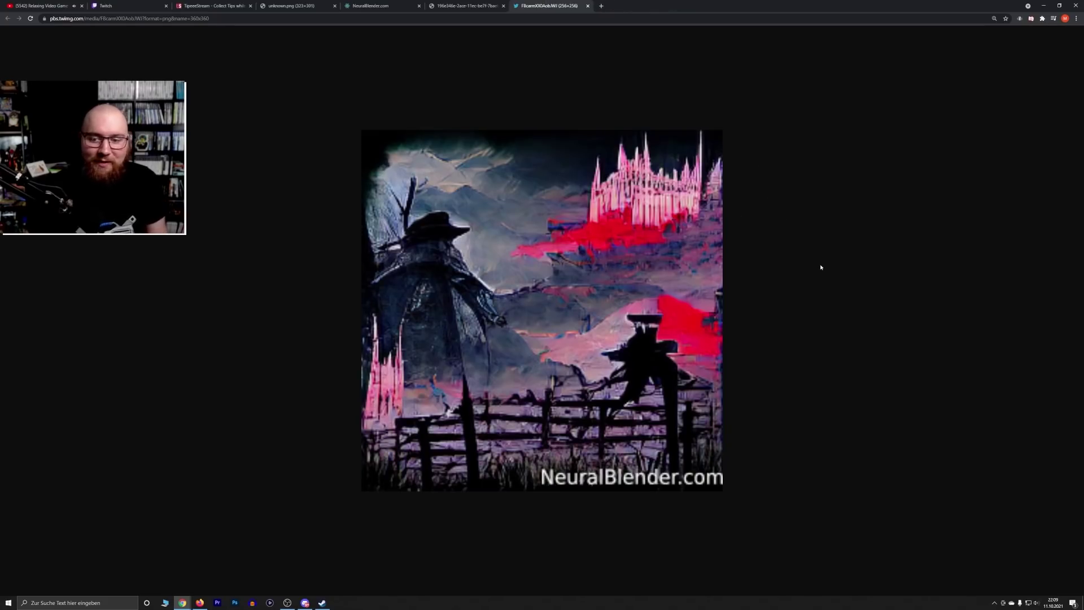
click(468, 5)
On NeuralBlender.com, close the leftover cartoon tab and scroll the Lego Metroid Spyro Bloodborne Souls result to its date
click(395, 6)
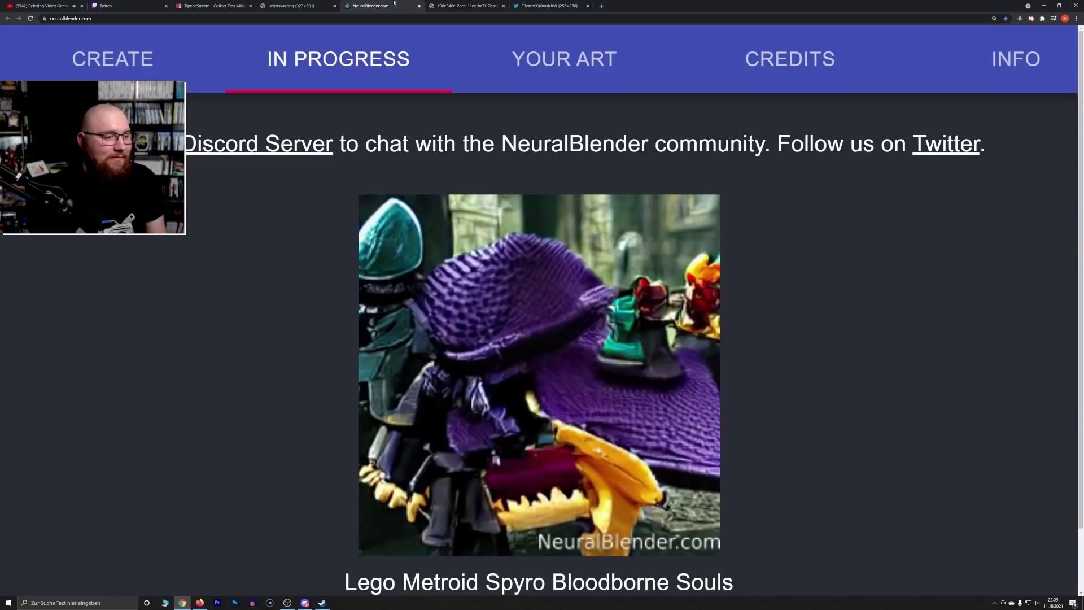
middle_click(440, 4)
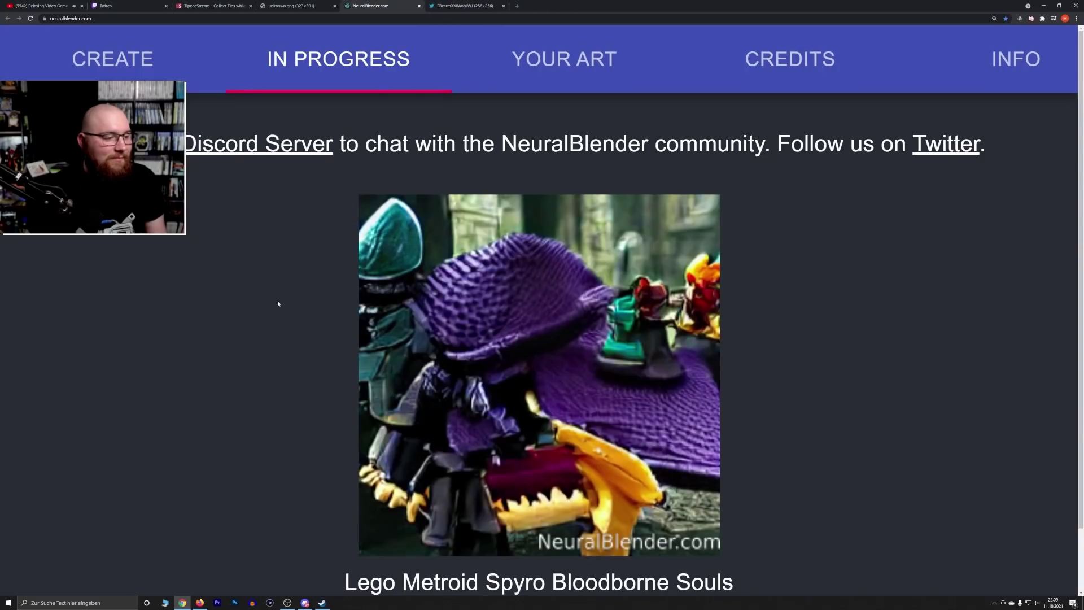
scroll(279, 303, down, 1)
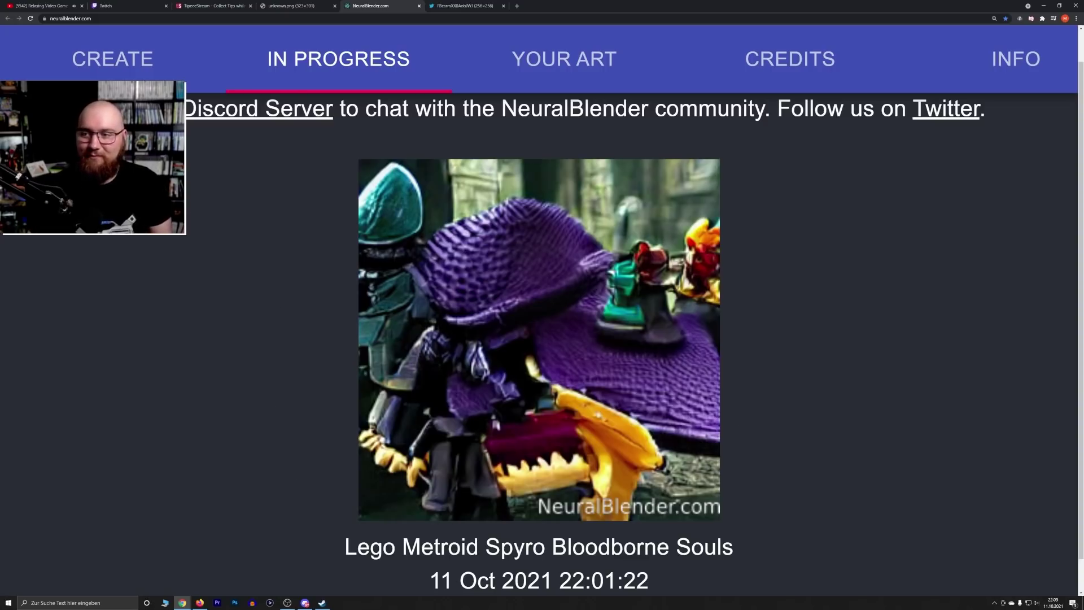
key(alt+Tab)
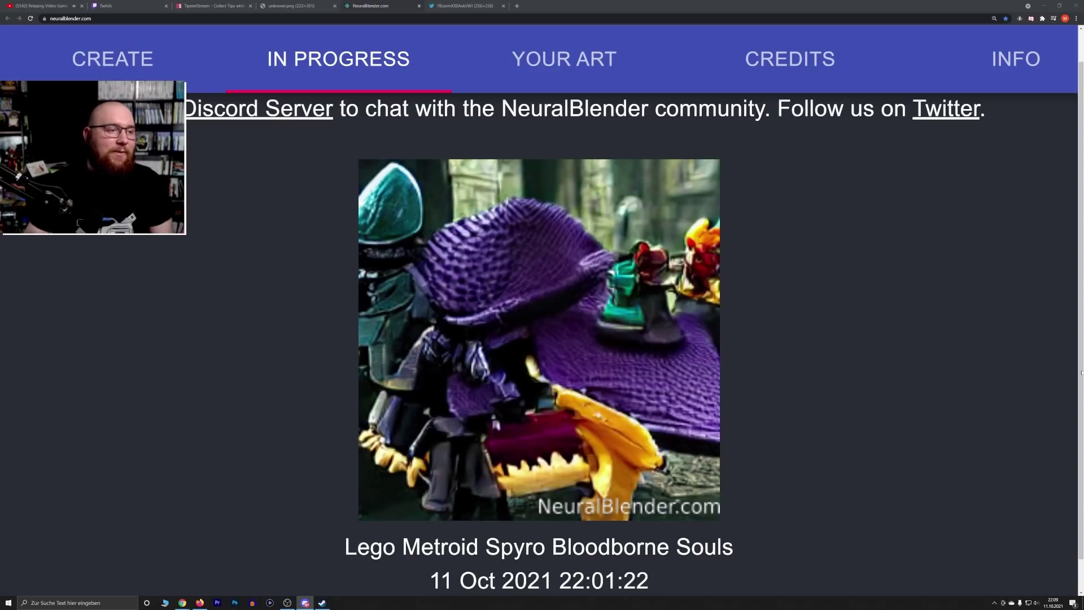
click(869, 361)
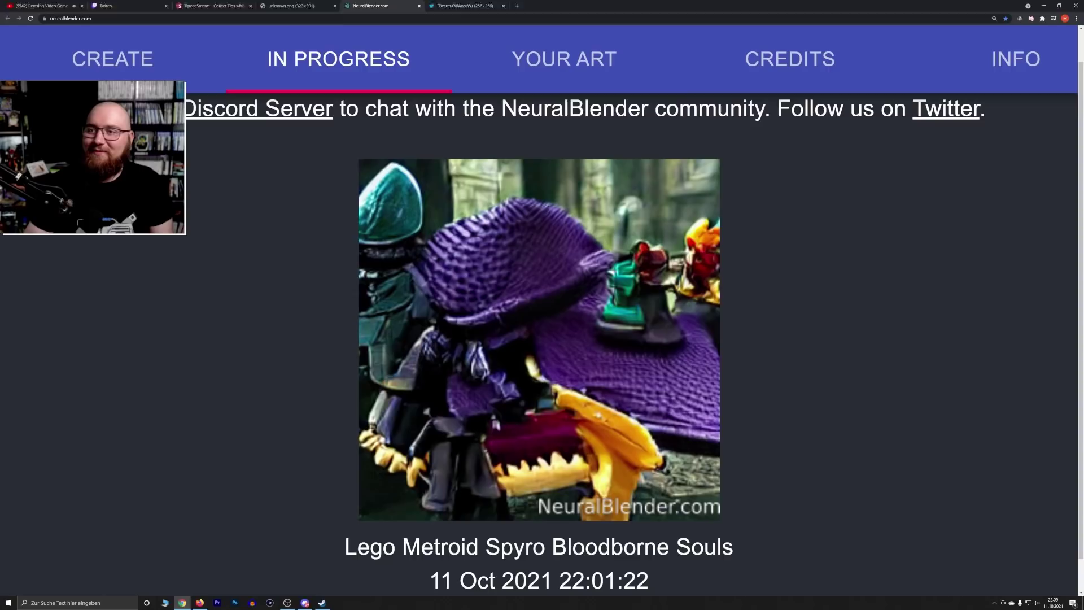
key(alt+Tab)
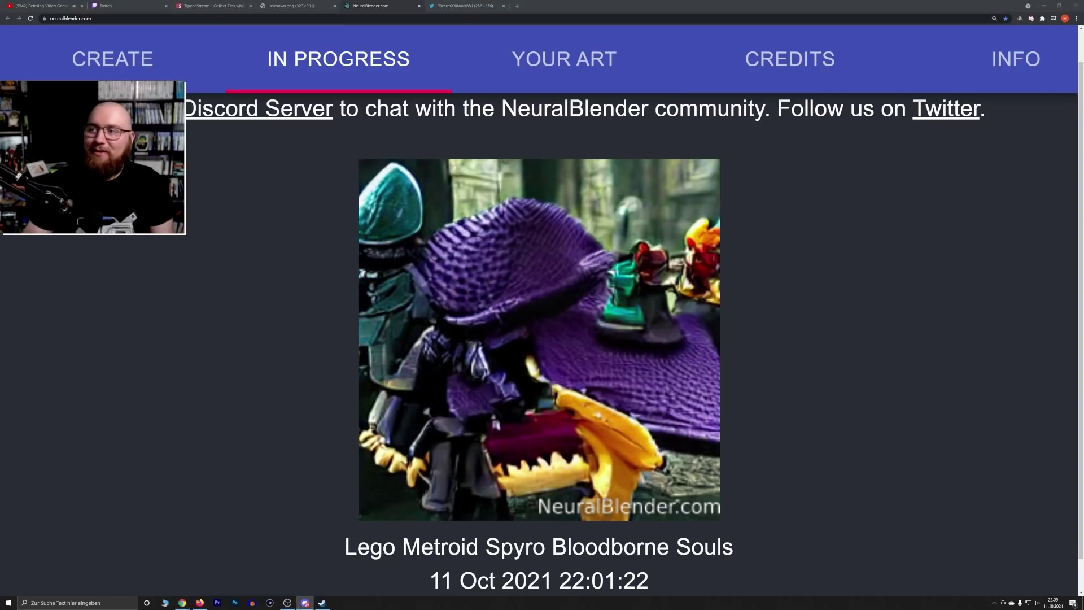
key(alt+Tab)
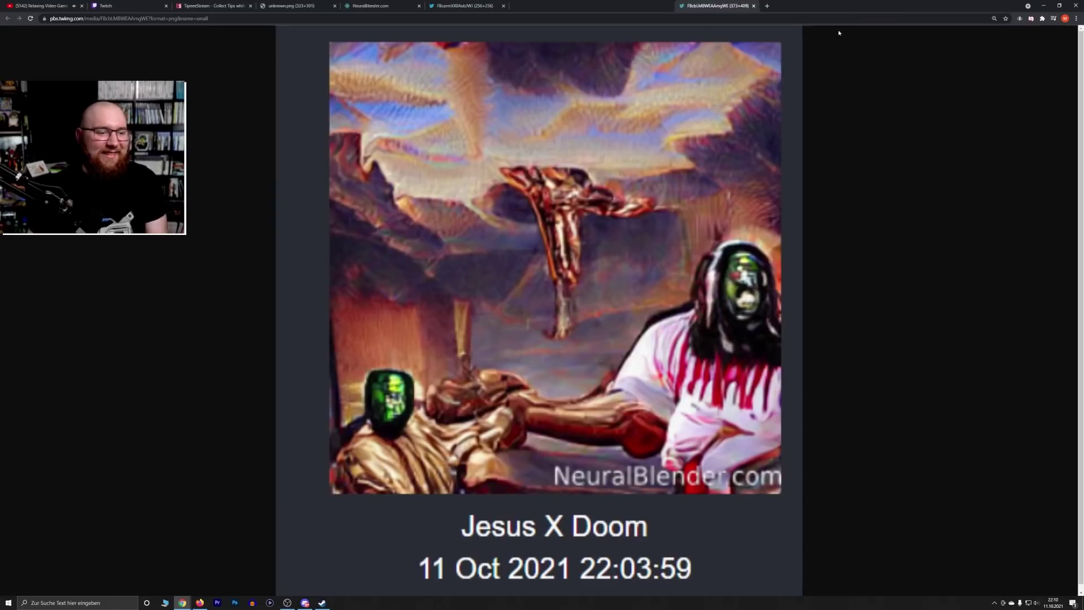
Zoom the Jesus X Doom image to a comfortable size, then bring up the Dead Space x Bloodborne image
key(ctrl+minus)
key(ctrl+minus)
key(ctrl+plus)
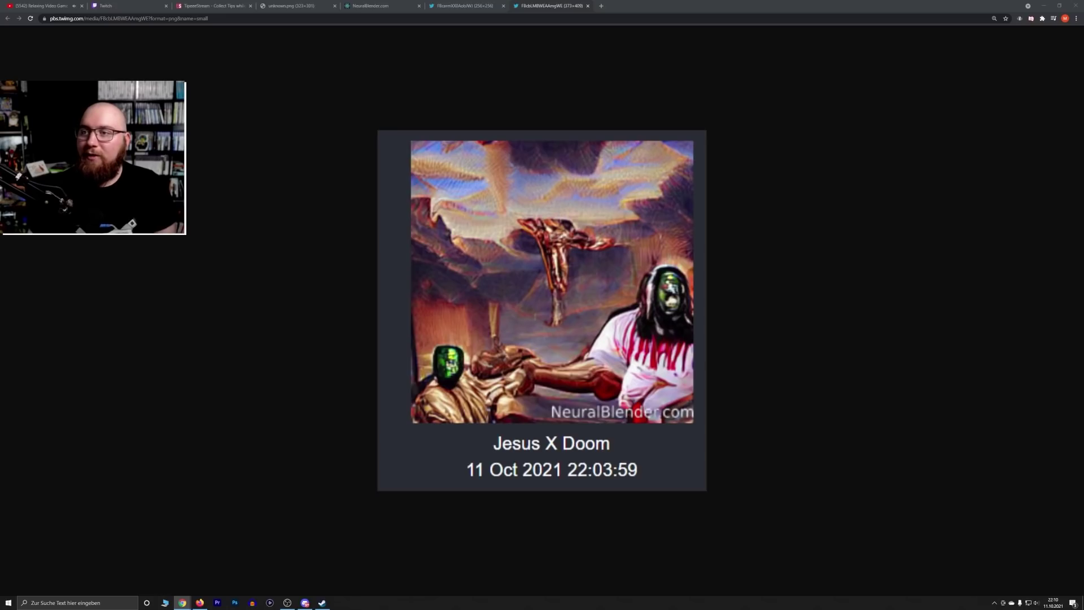
key(ctrl+plus)
key(ctrl+plus)
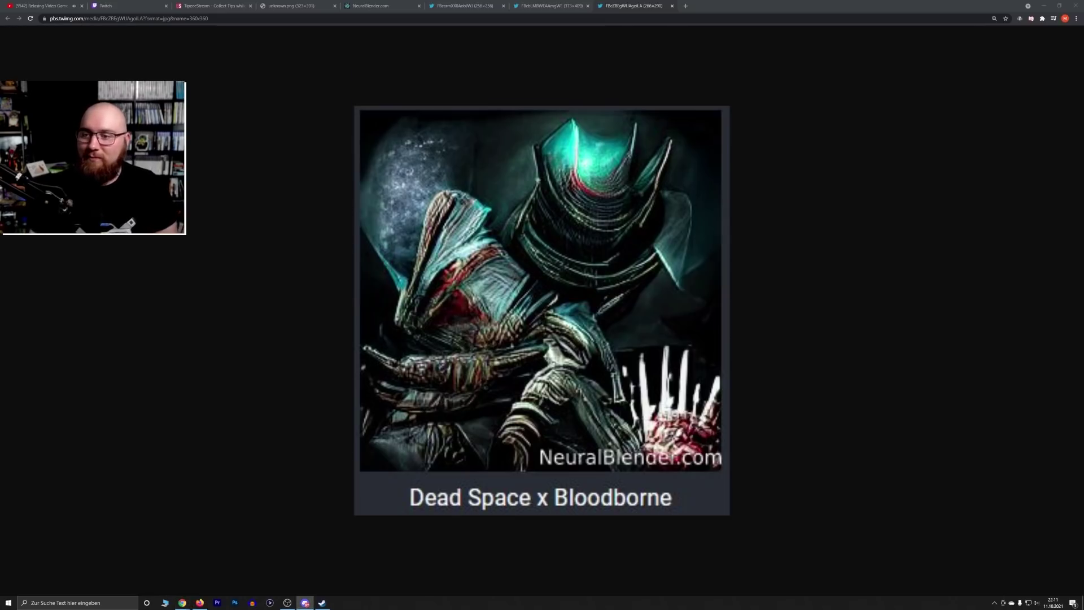
Dock the Tombi 3 image tab into the main Chrome window, then return to the chat app
key(alt+Tab)
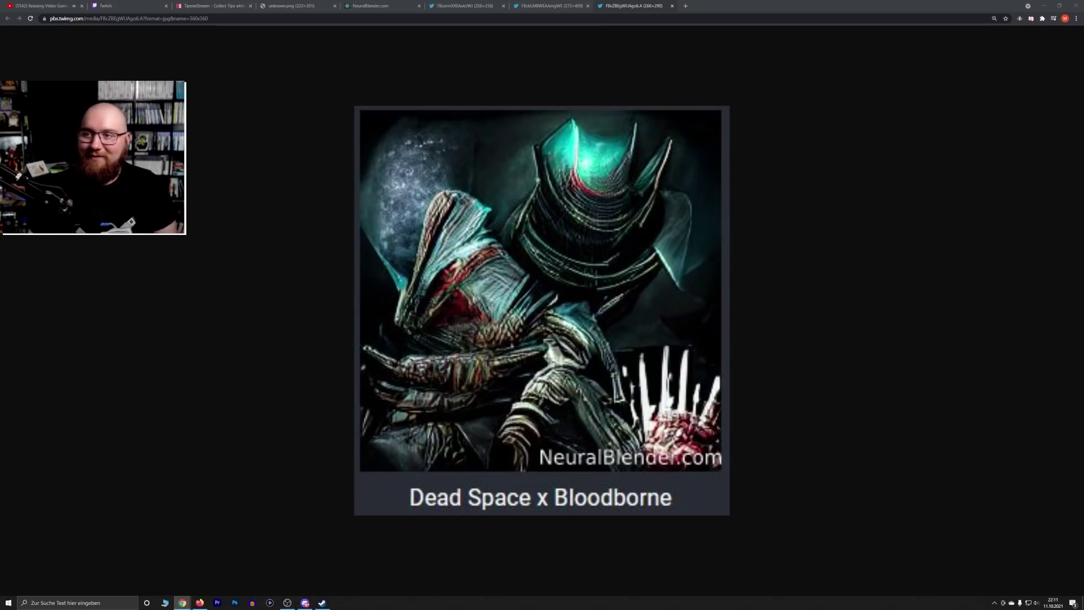
drag(1083, 187, 720, 5)
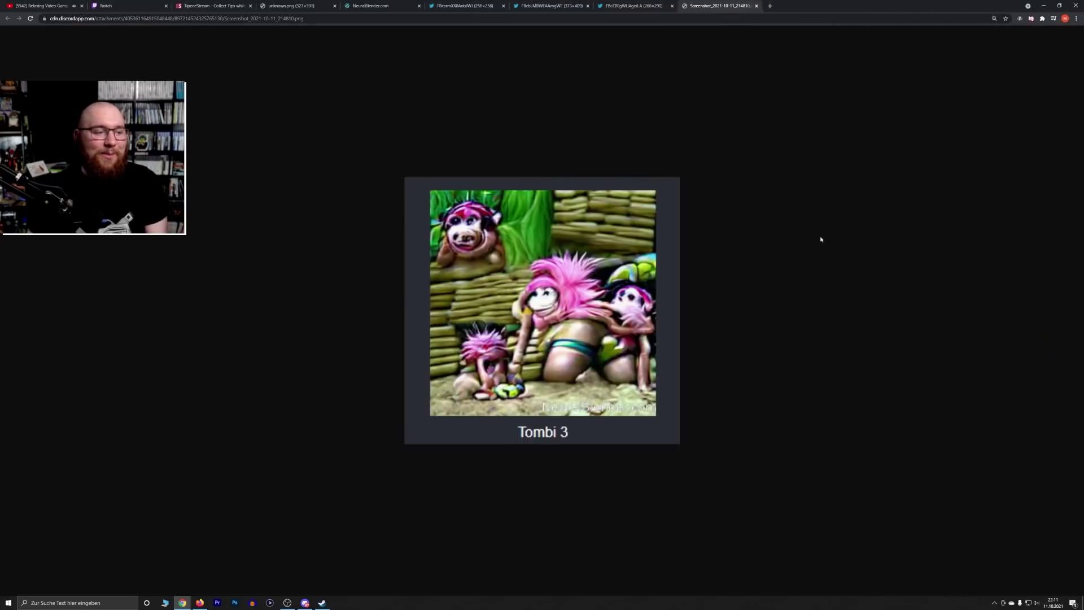
scroll(820, 237, up, 9)
scroll(836, 274, down, 2)
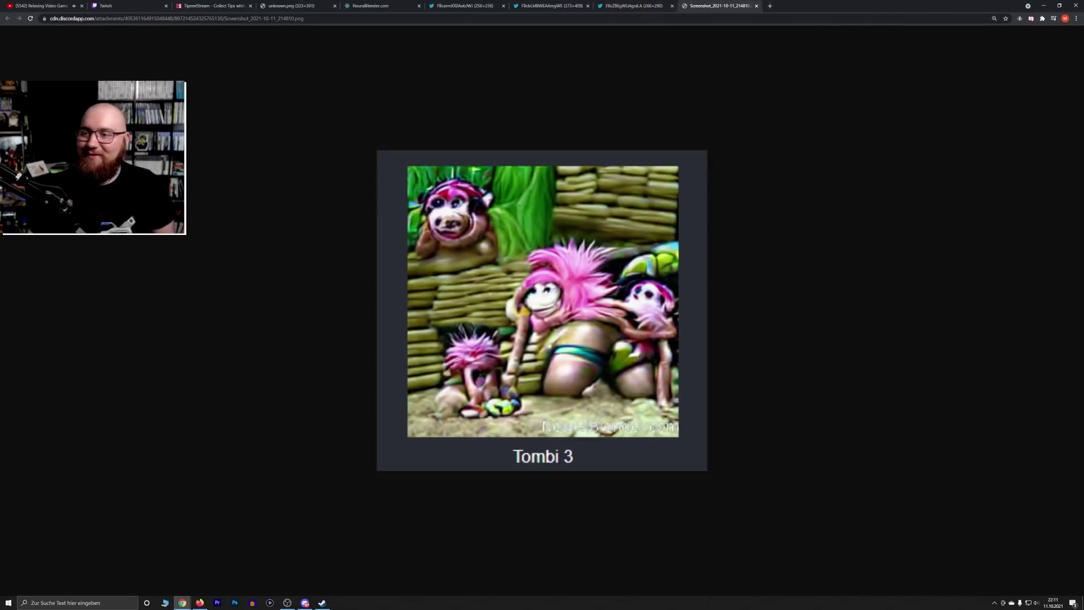
key(alt+Tab)
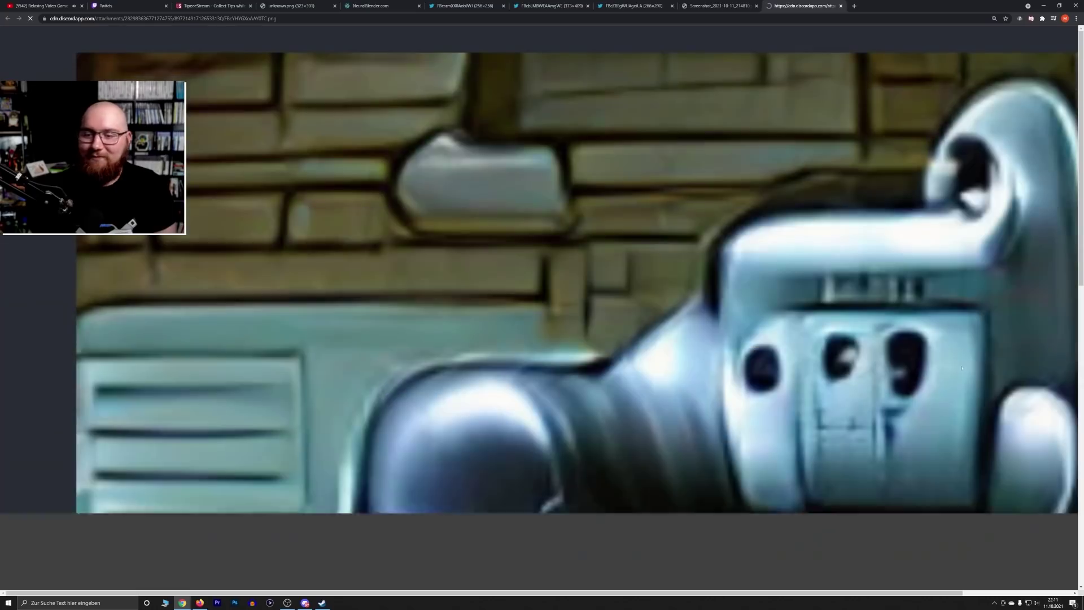
Get the shared Lego image from Discord into a new Chrome tab beside the Tombi 3 image
scroll(894, 353, down, 6)
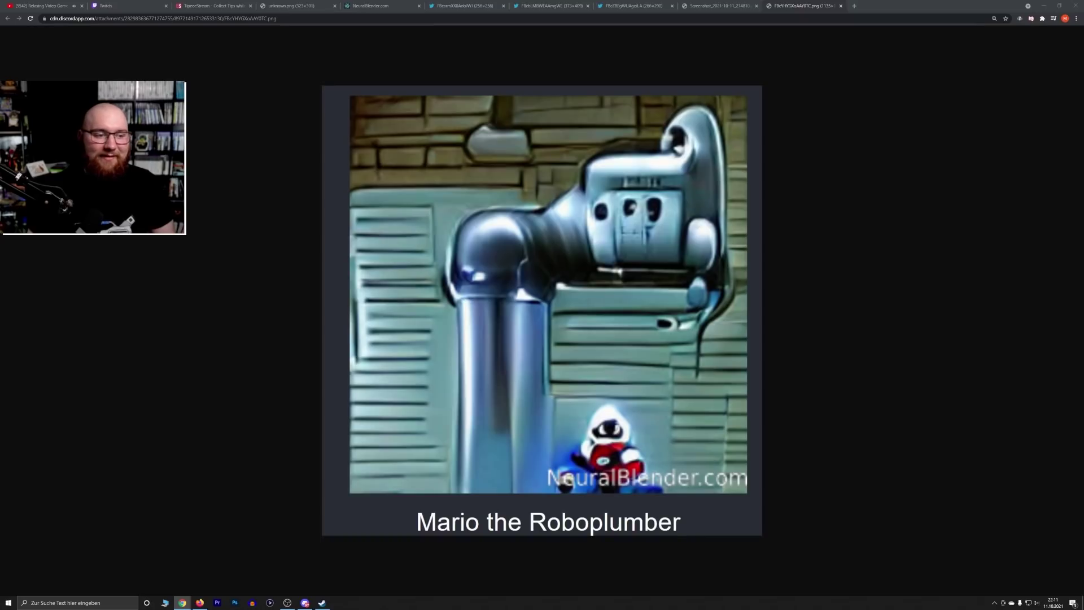
key(alt+Tab)
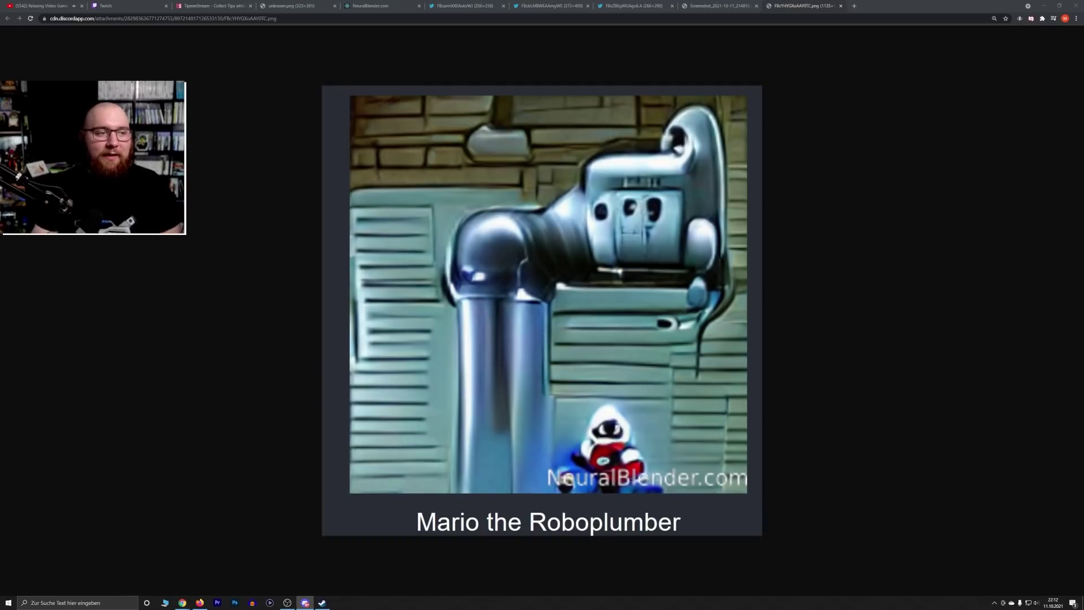
key(ctrl+shift+Tab)
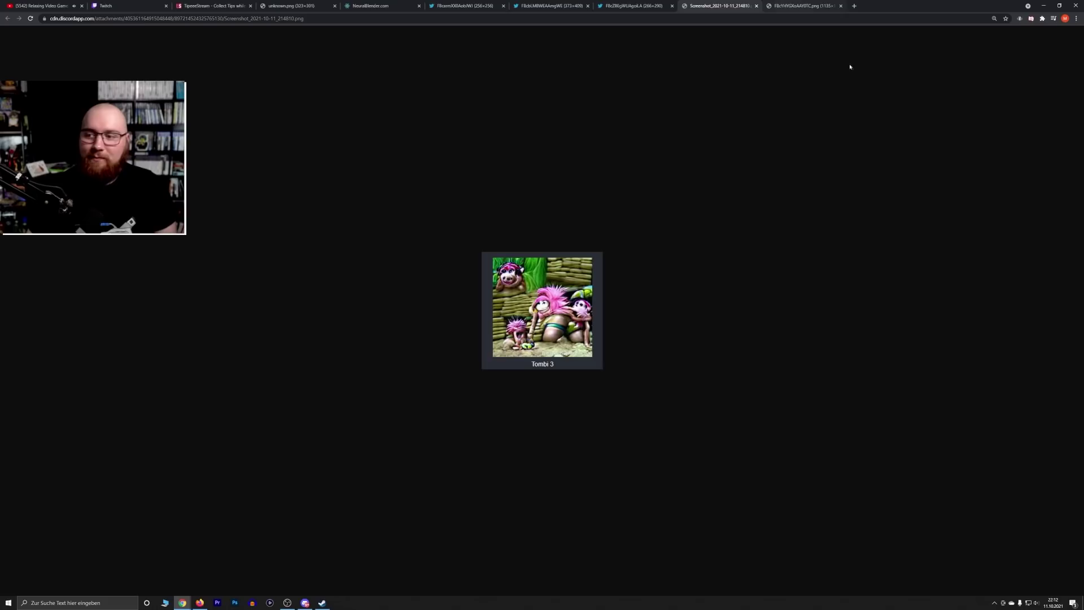
key(ctrl+shift+t)
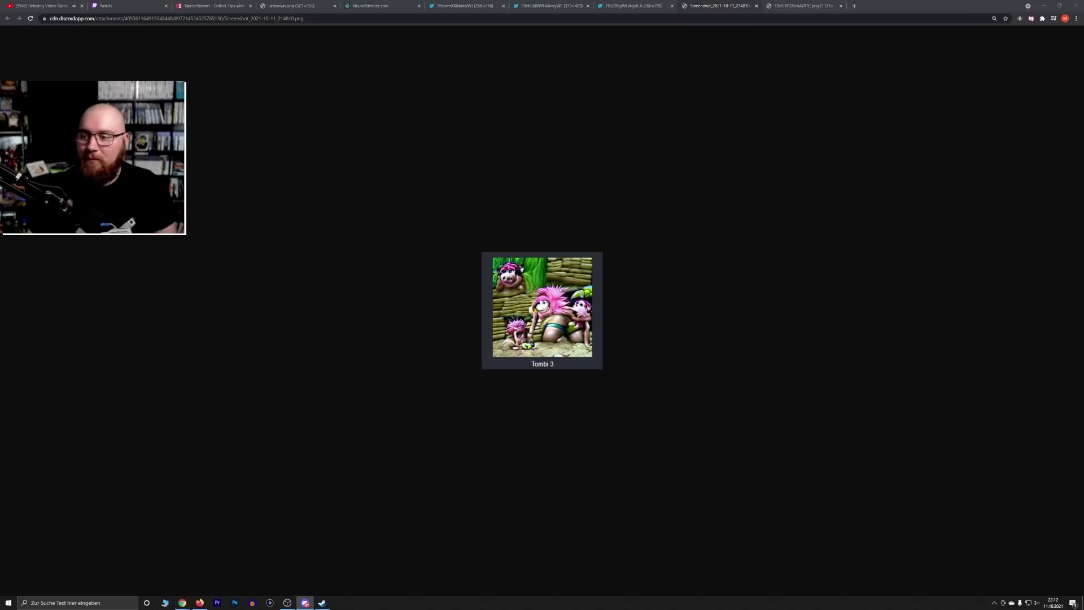
scroll(865, 315, up, 7)
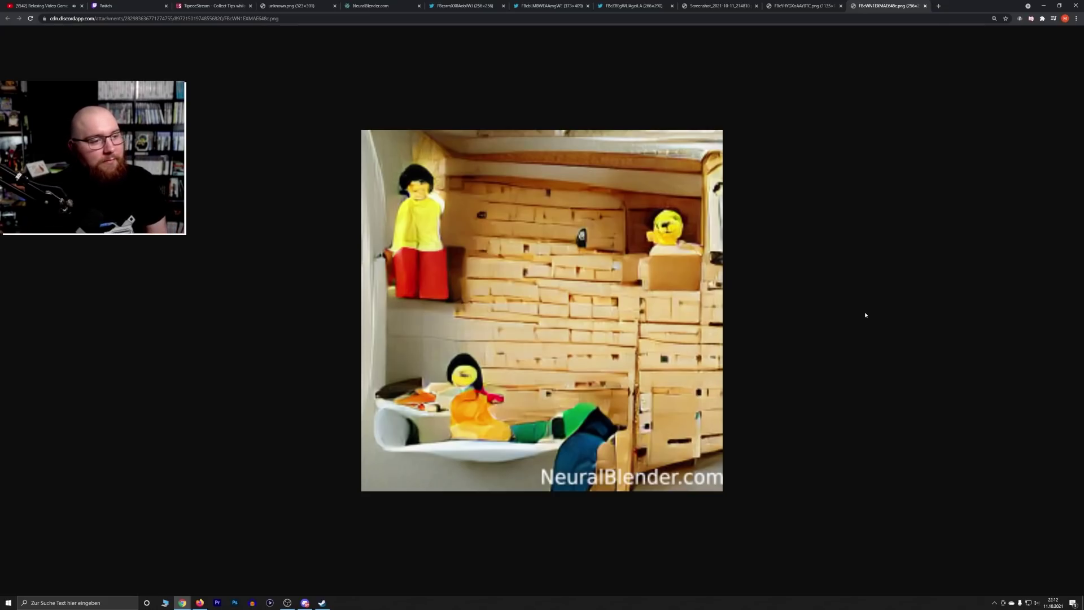
Browse the Dead Space x Bloodborne, Jesus X Doom and scarecrow tabs, ending on NeuralBlender
click(636, 4)
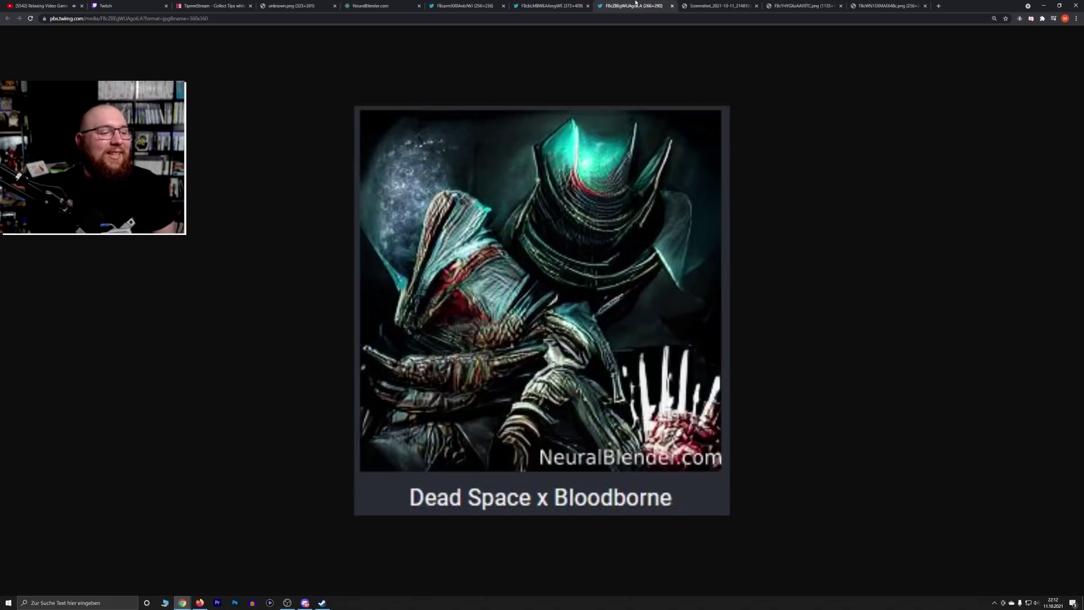
click(575, 3)
click(464, 3)
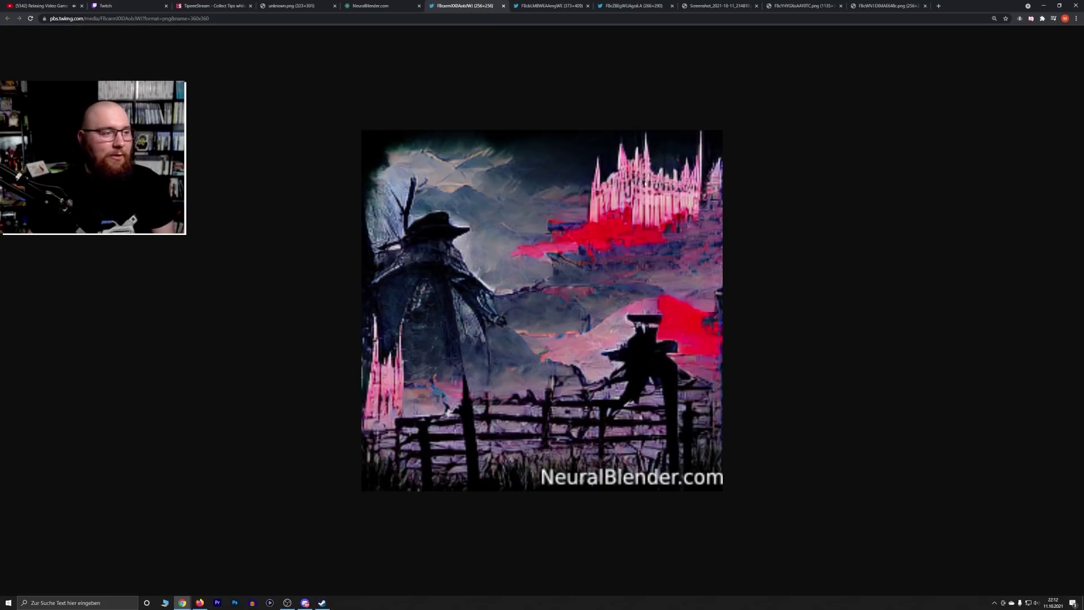
click(370, 5)
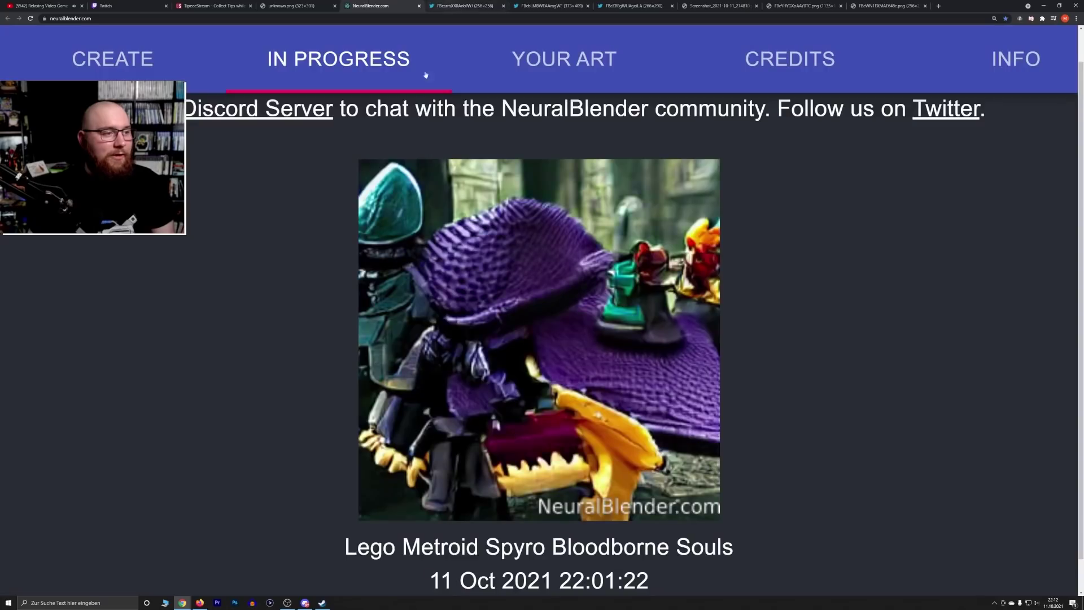
Scroll the empty Your Art section, then return to the scarecrow and pink castle image tab
scroll(301, 205, down, 1)
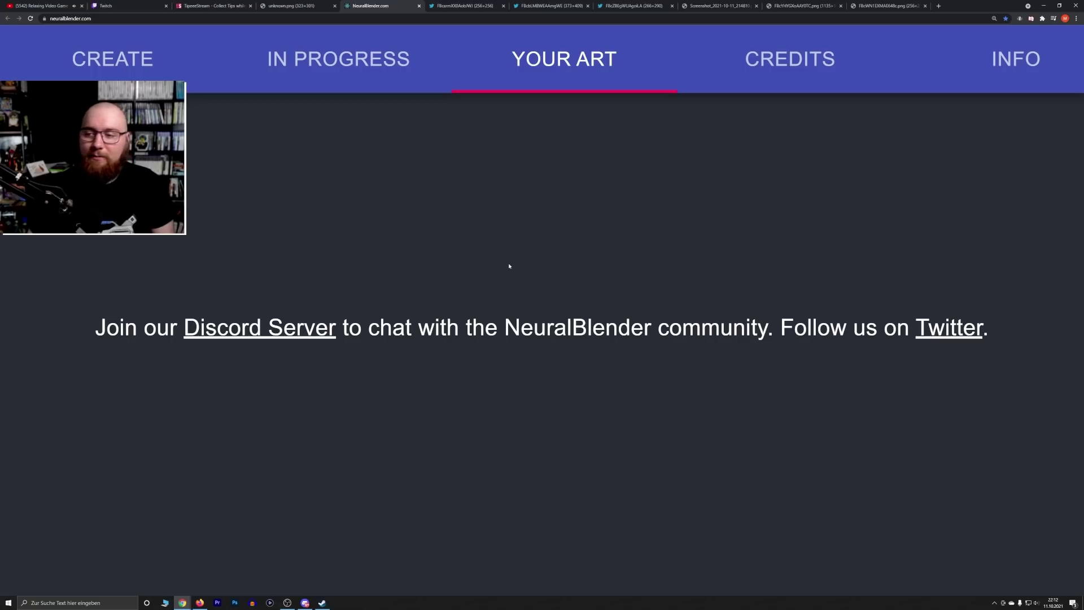
click(458, 3)
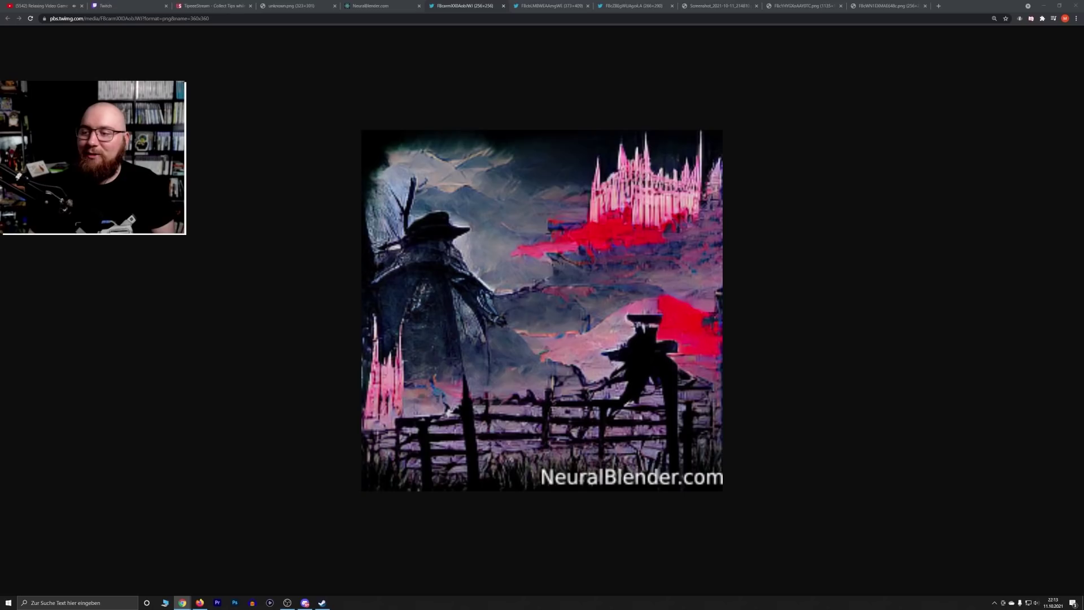
Dock the separate Persona 5 x Van Gogh image window into the main tab strip
drag(1083, 215, 938, 6)
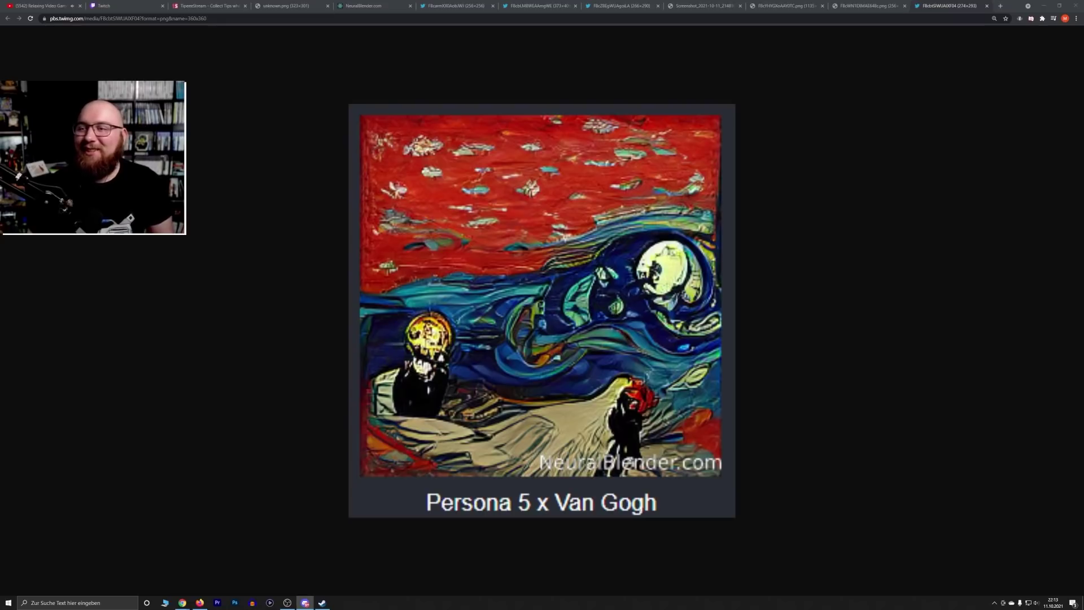
Close the blended-faces FBccDRzXoAAdXX4 tab and load the framed pink-and-green alien painting
key(alt+Tab)
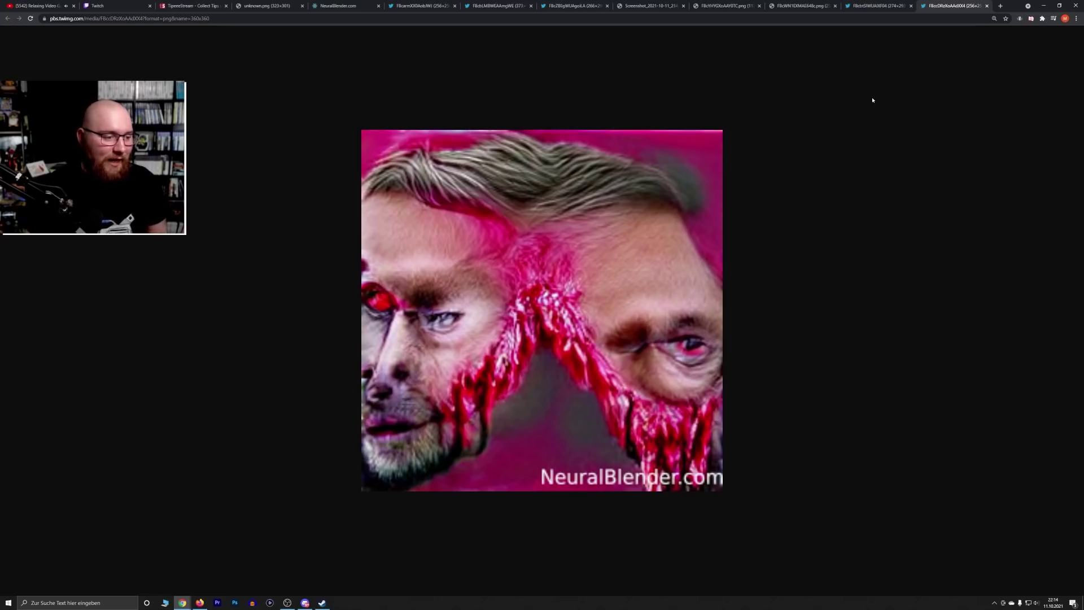
click(875, 5)
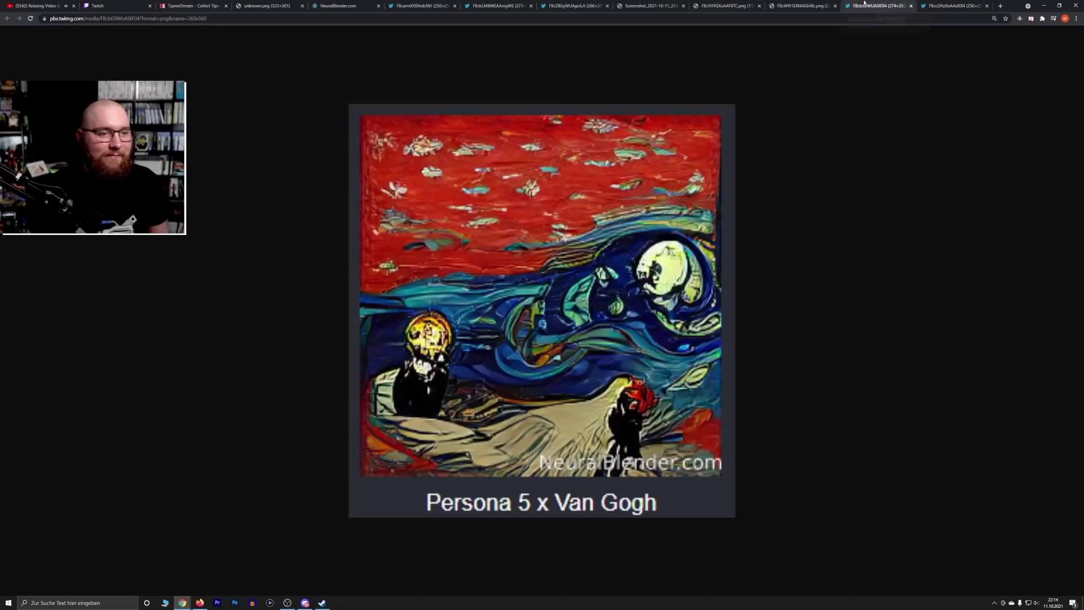
middle_click(941, 4)
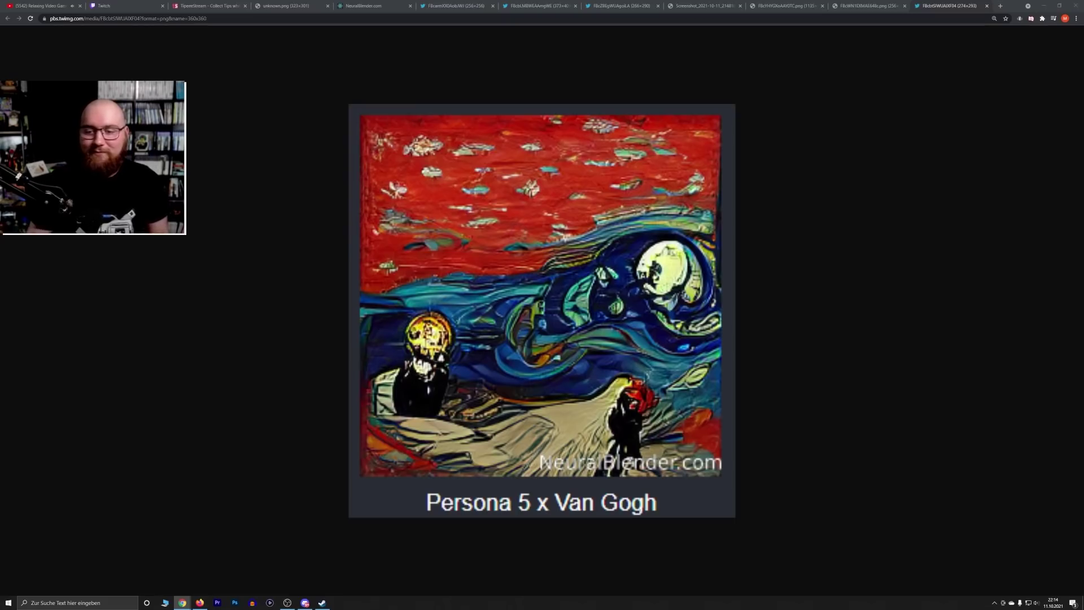
click(447, 3)
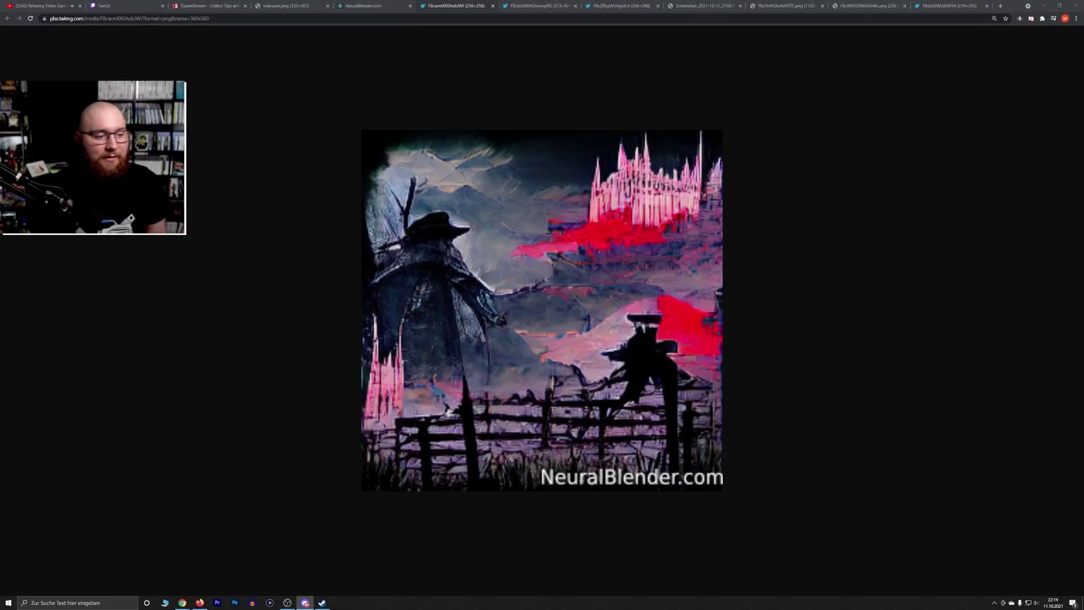
click(811, 448)
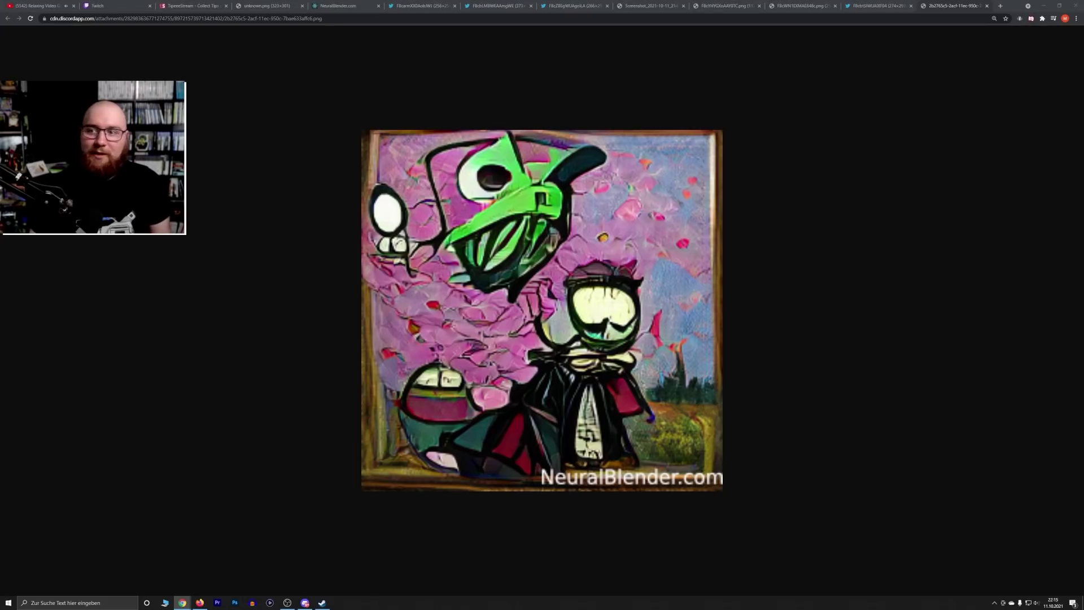
Dock the Invader Zim x Van Gogh image, fit it, and compare it with the framed alien painting
drag(1083, 121, 986, 6)
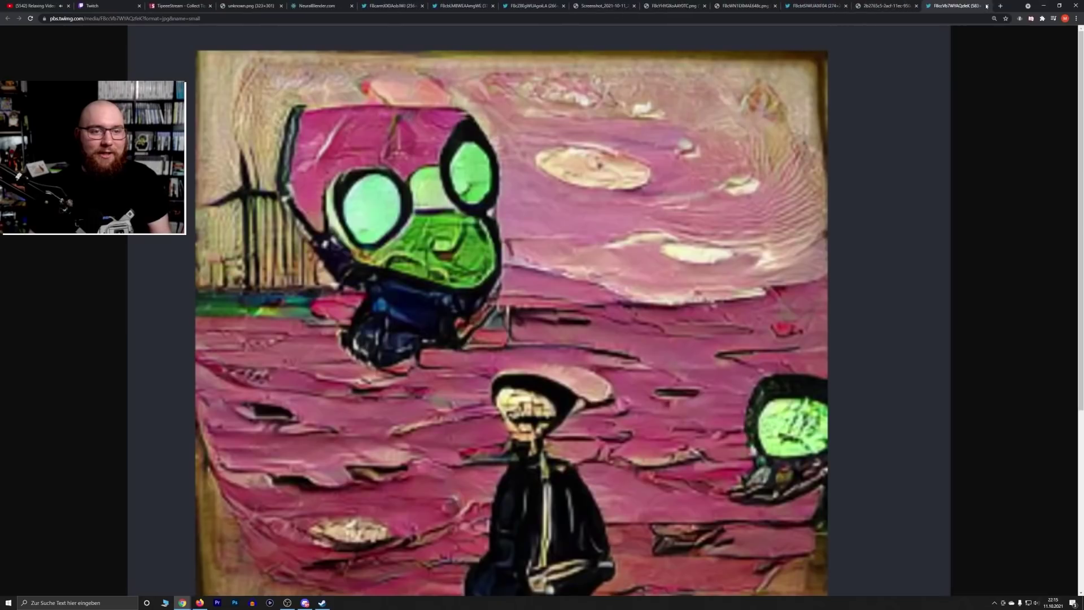
click(915, 134)
click(897, 5)
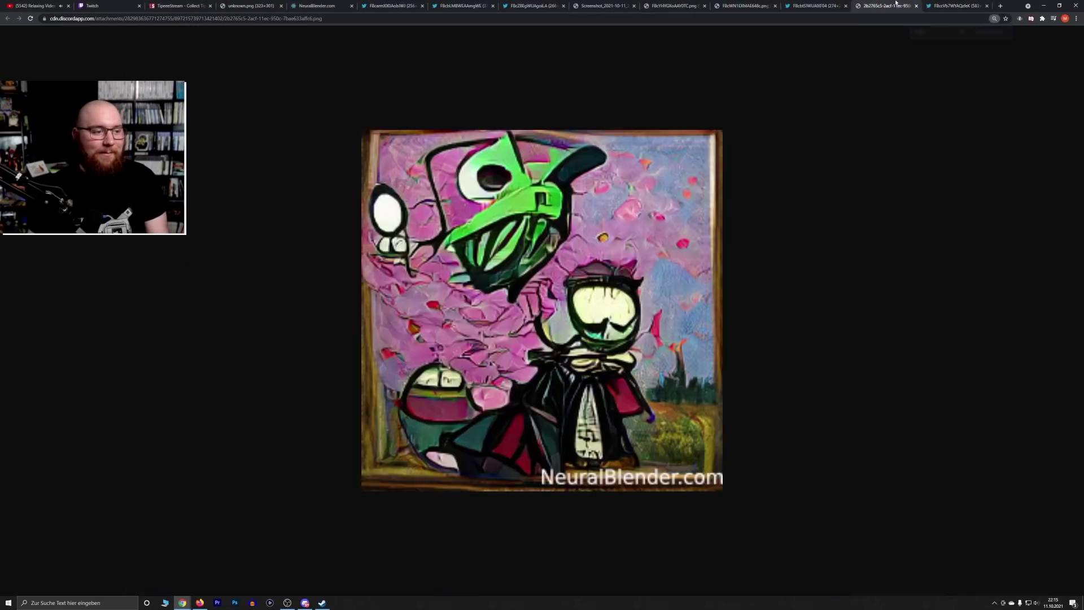
click(955, 6)
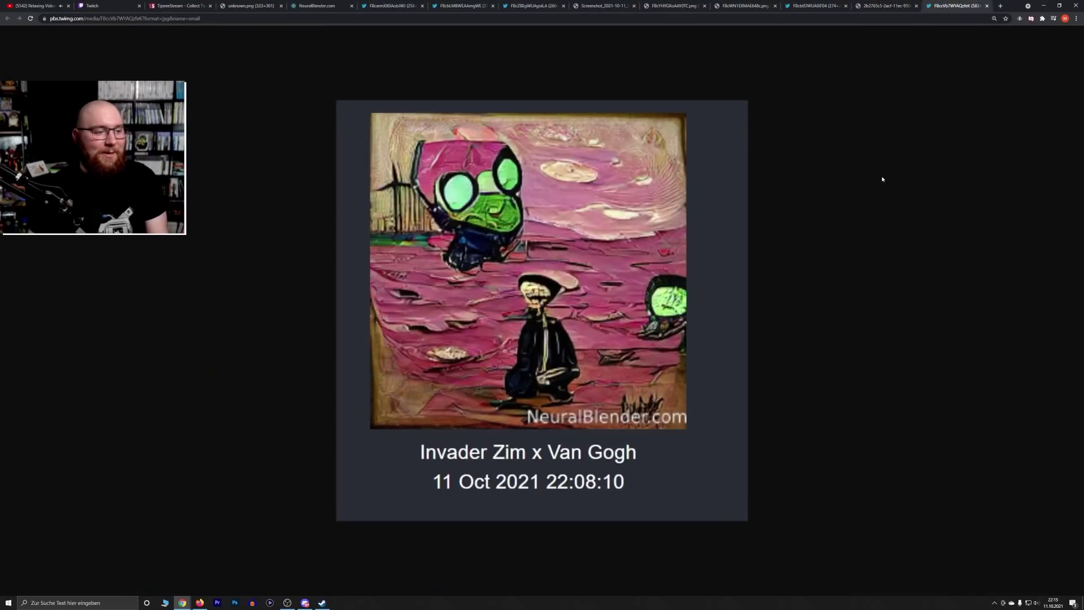
click(892, 5)
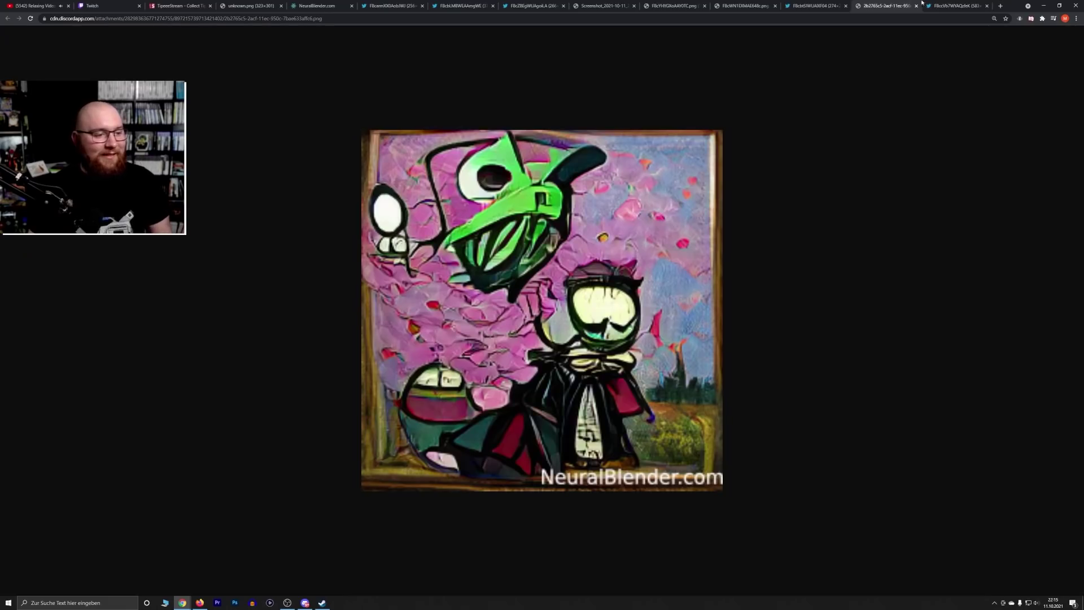
click(934, 4)
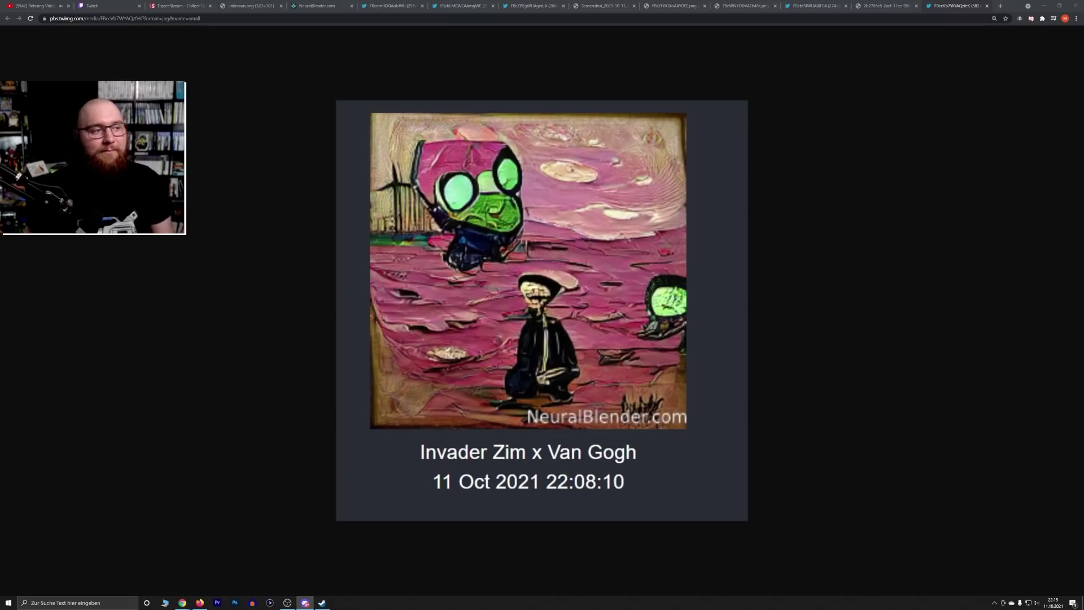
Dock the Van Gogh X Metal Gear Solid image into the tab strip and zoom to show it whole
click(395, 6)
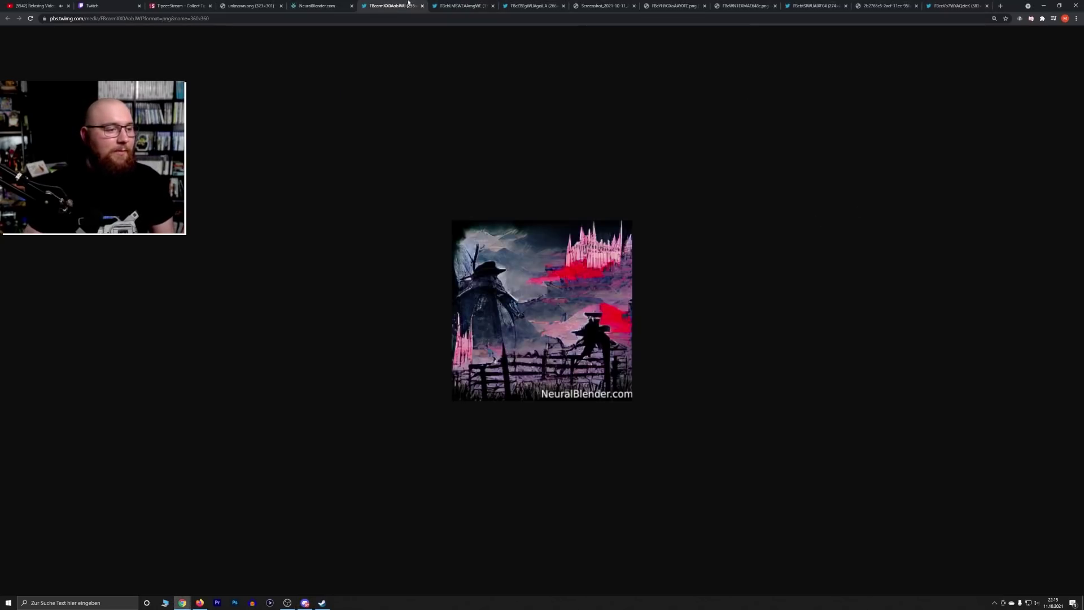
scroll(418, 197, up, 4)
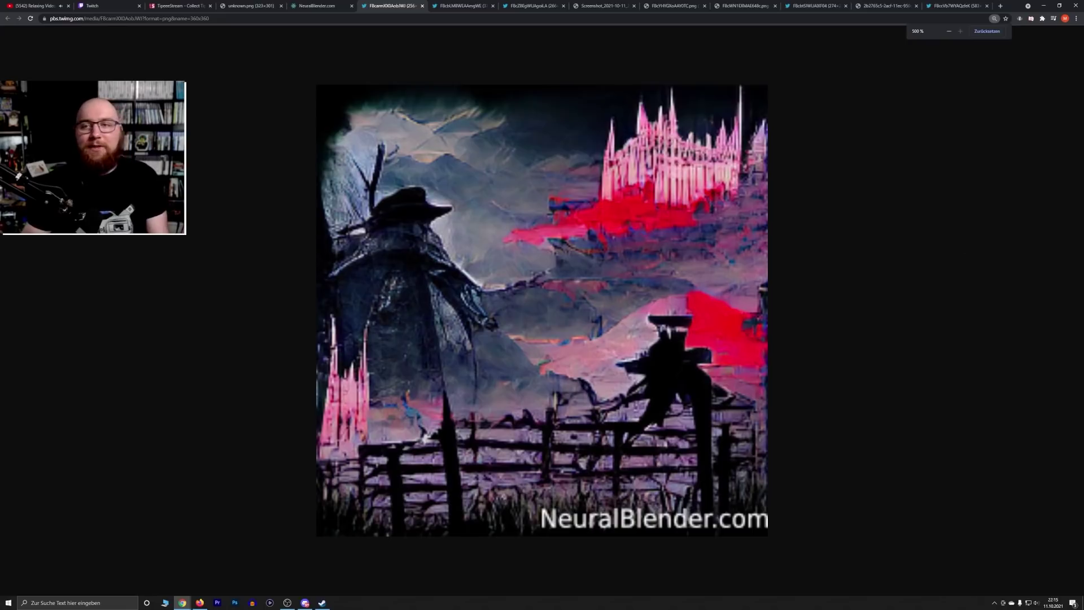
key(alt+Tab)
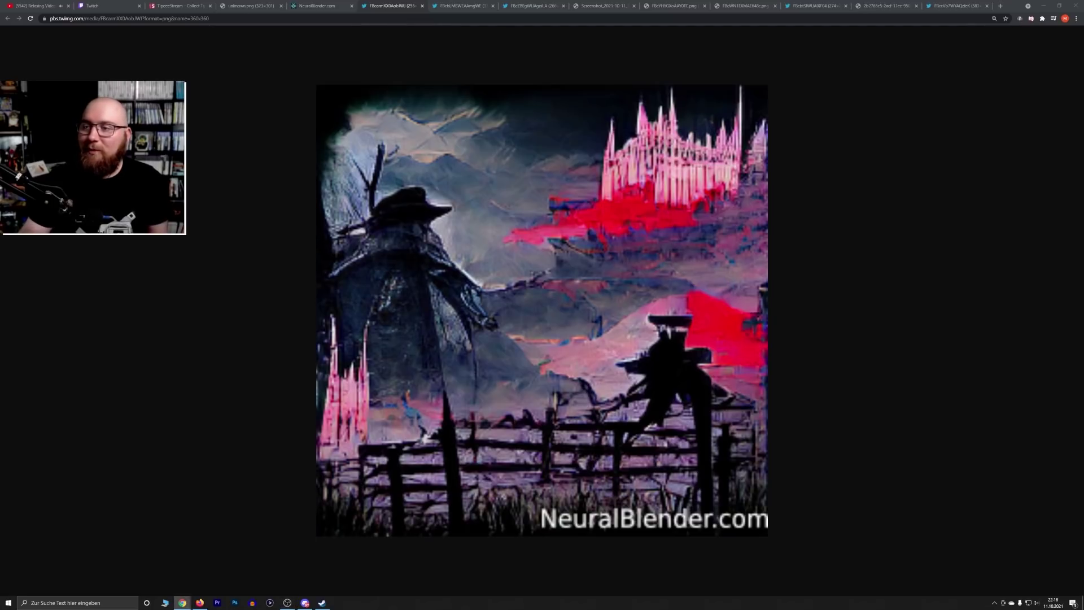
mouse_move(1083, 141)
mouse_down()
mouse_move(904, 142)
mouse_move(925, 12)
mouse_move(960, 6)
mouse_up()
scroll(937, 217, down, 4)
scroll(937, 218, up, 2)
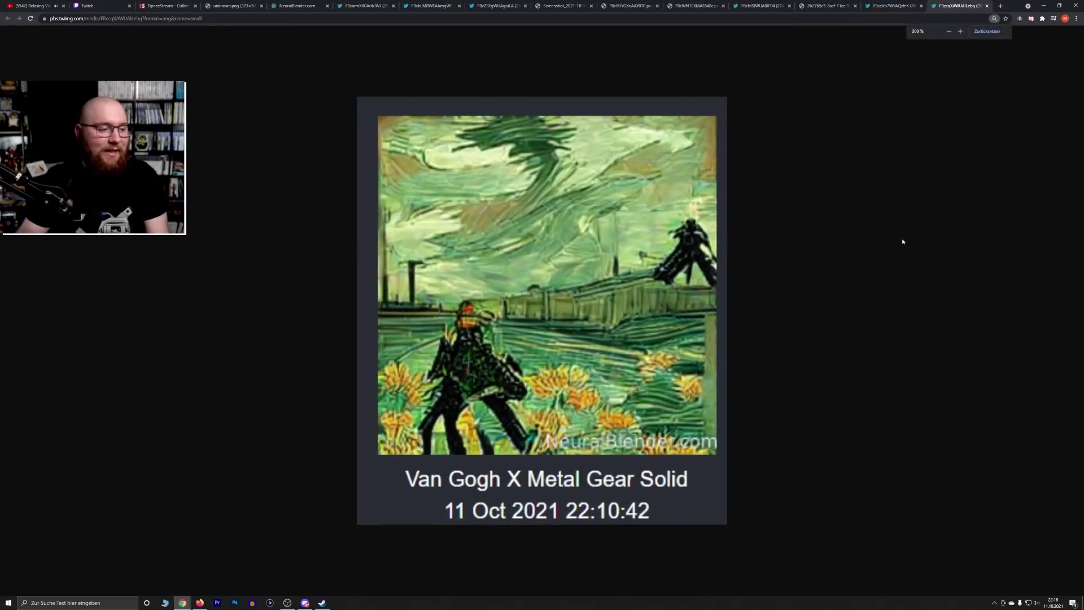